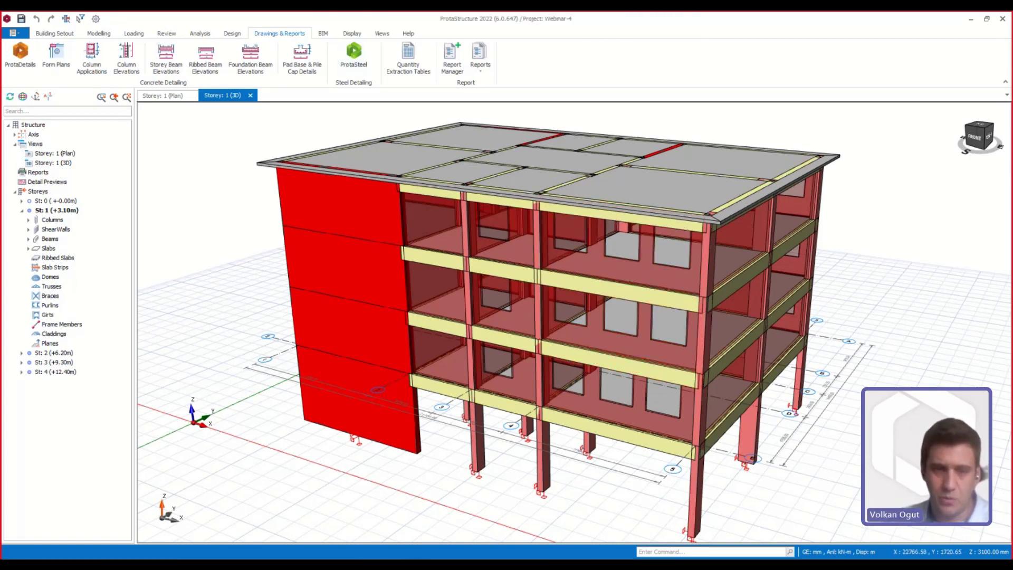
Switch to the Steel Inspection Report workbook in Excel and review the General Info and Survey Form sheets.
{"action": "key", "text": "alt+Tab"}
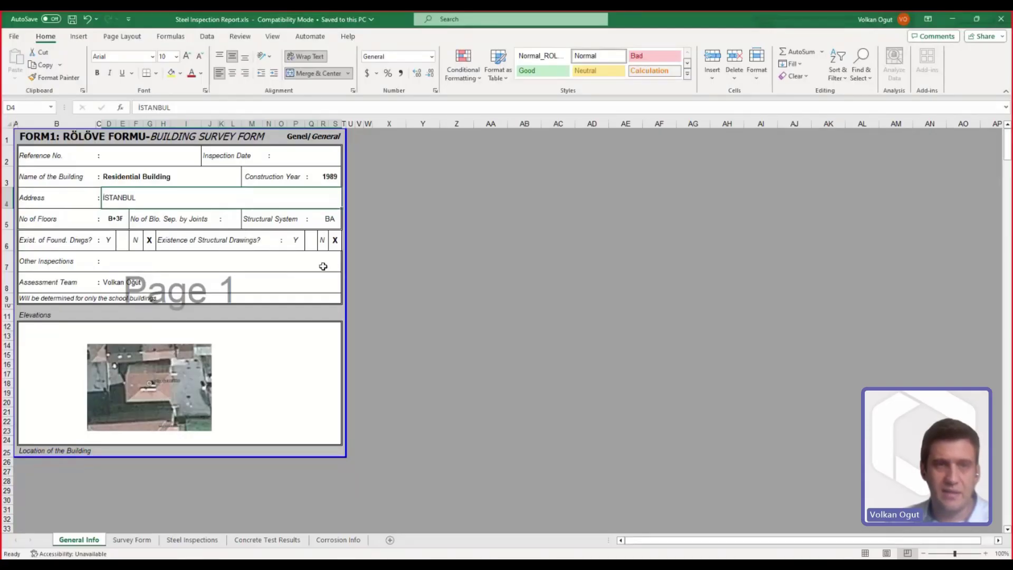
{"action": "scroll", "coordinate": [321, 263], "scroll_direction": "down", "scroll_amount": 1}
{"action": "scroll", "coordinate": [319, 264], "scroll_direction": "up", "scroll_amount": 1}
{"action": "scroll", "coordinate": [319, 267], "scroll_direction": "down", "scroll_amount": 2}
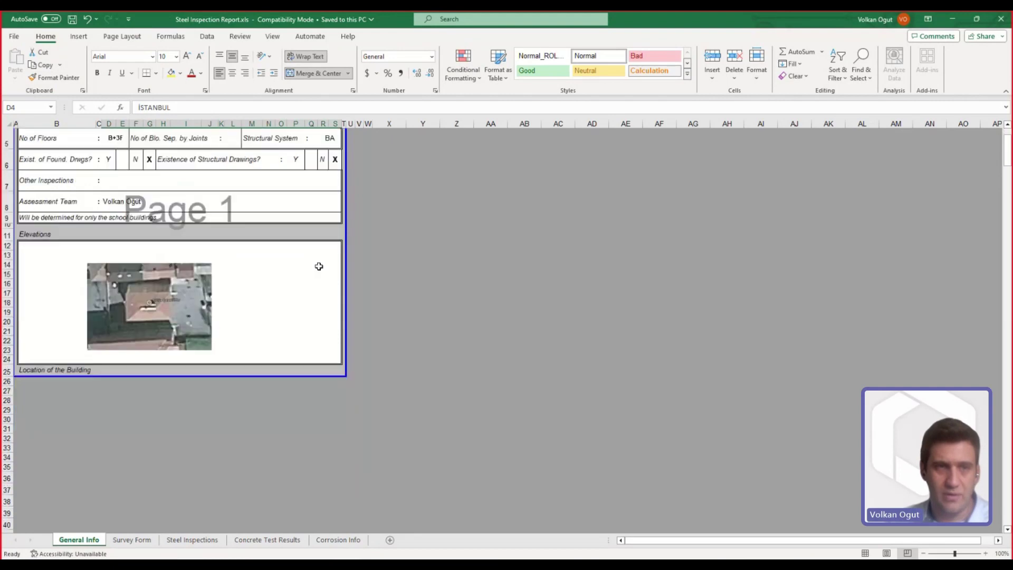
{"action": "left_click", "coordinate": [132, 540]}
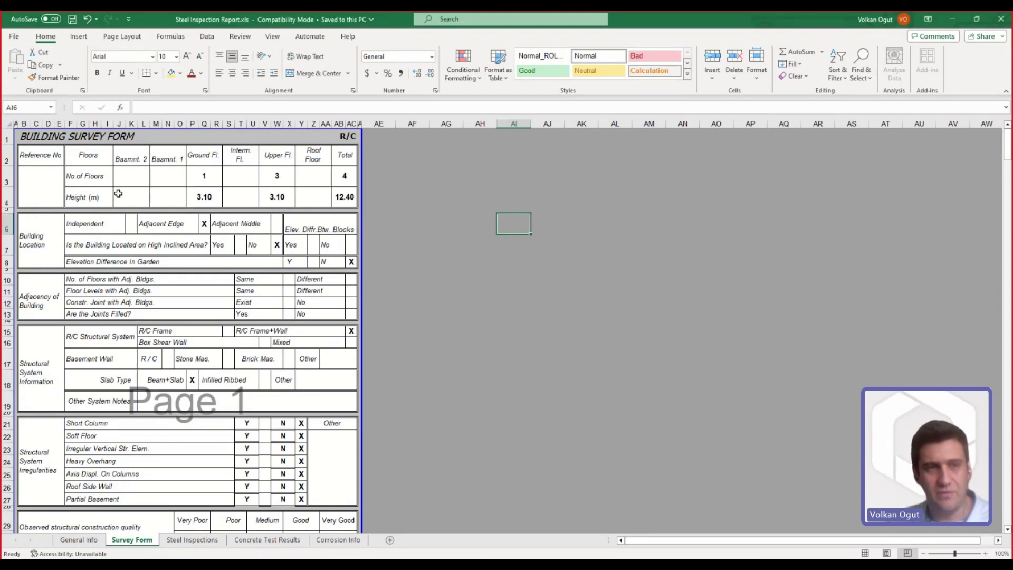
{"action": "scroll", "coordinate": [193, 267], "scroll_direction": "down", "scroll_amount": 1}
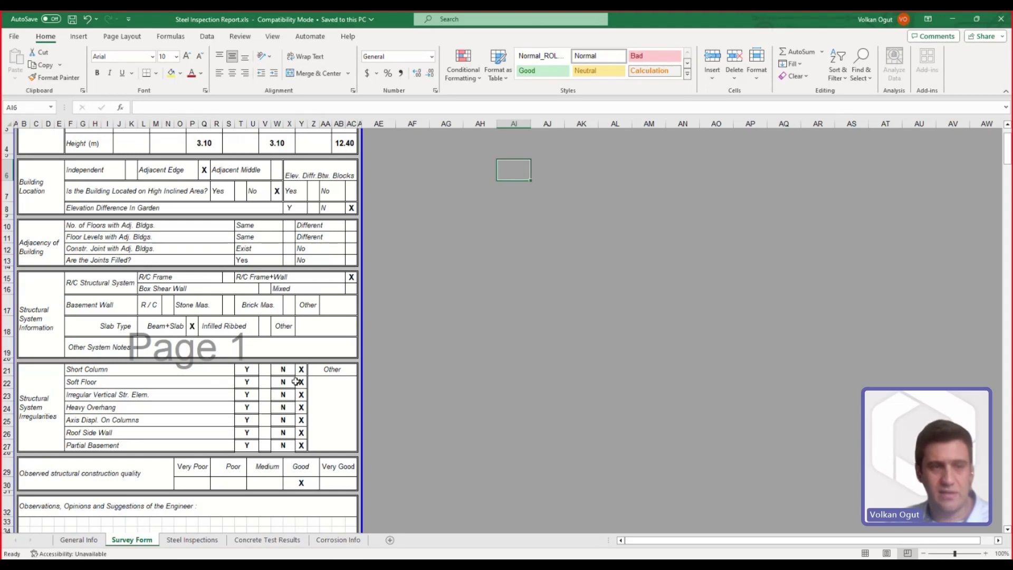
{"action": "scroll", "coordinate": [286, 373], "scroll_direction": "down", "scroll_amount": 2}
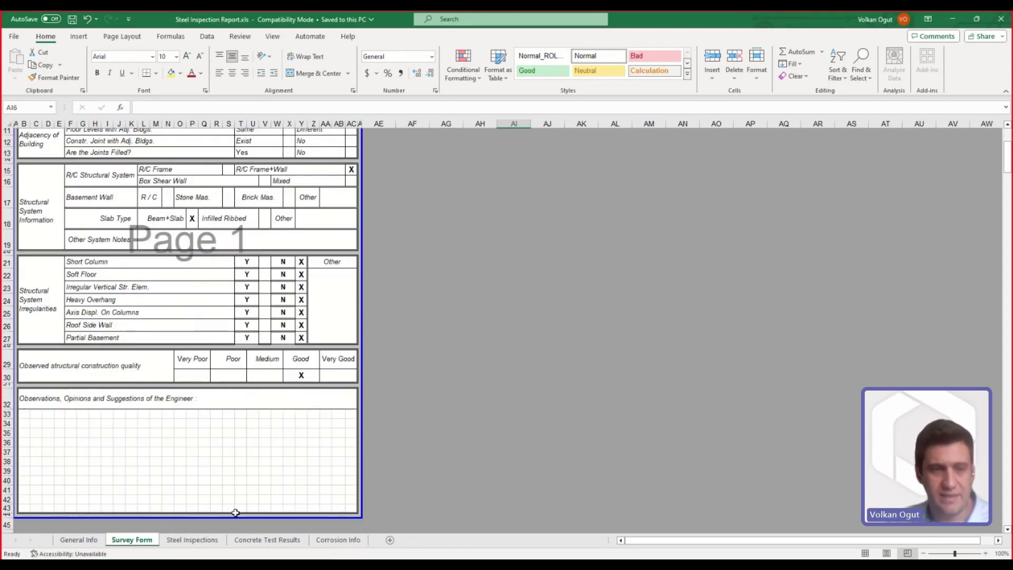
Review the Steel Inspections sheet, including the reinforcement sketches of the typical members.
{"action": "left_click", "coordinate": [209, 539]}
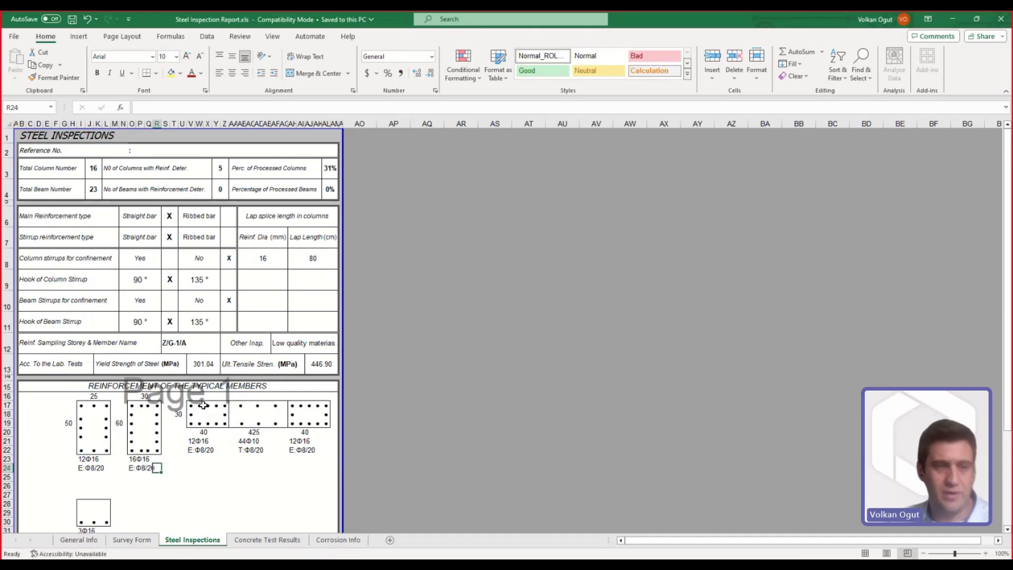
{"action": "scroll", "coordinate": [203, 405], "scroll_direction": "down", "scroll_amount": 1}
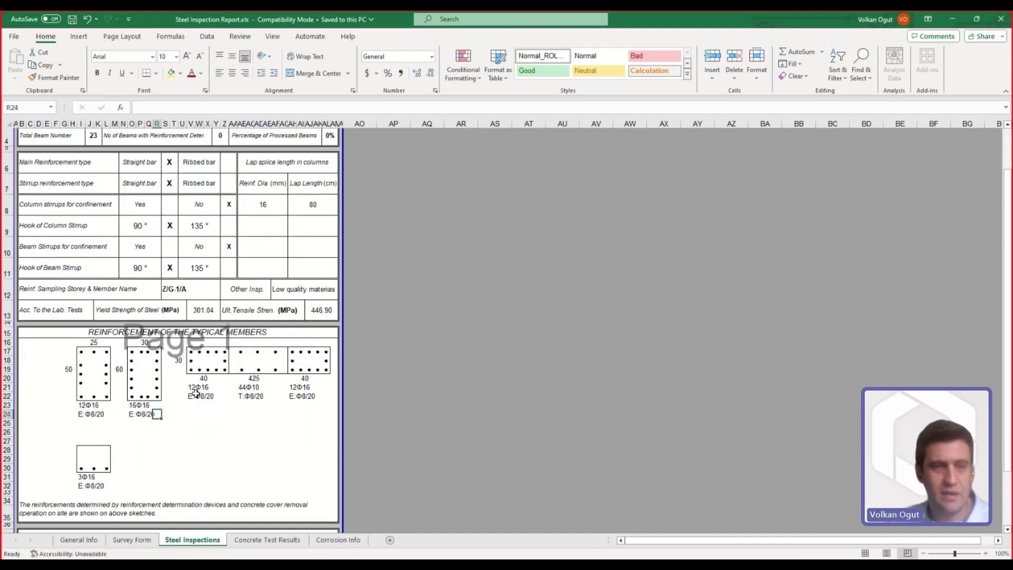
{"action": "scroll", "coordinate": [149, 267], "scroll_direction": "up", "scroll_amount": 1}
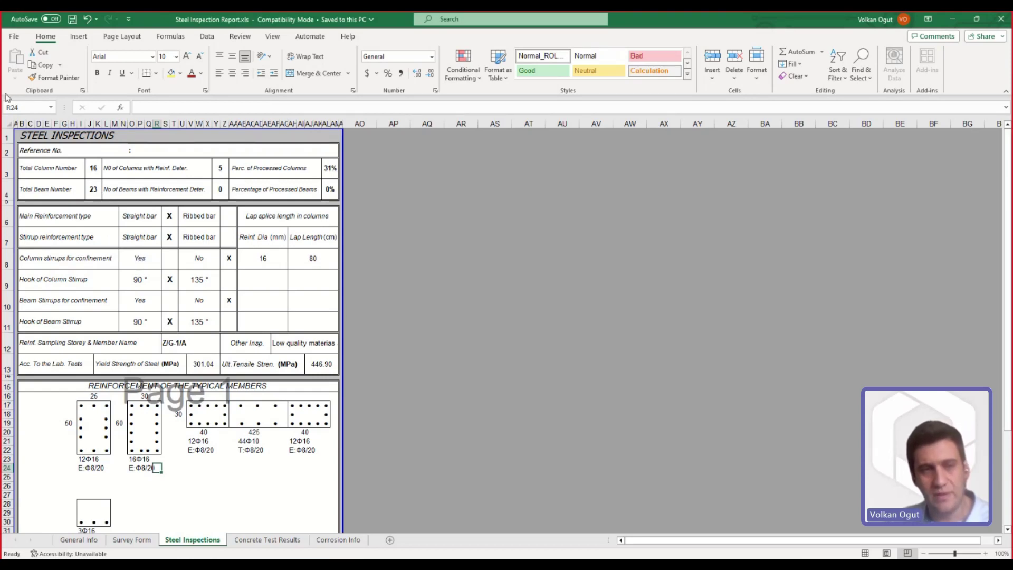
Review the Schmidt hammer and core sampling data in Concrete Test Results and the Corrosion Info observations, and minimize the workbook.
{"action": "left_click", "coordinate": [281, 538]}
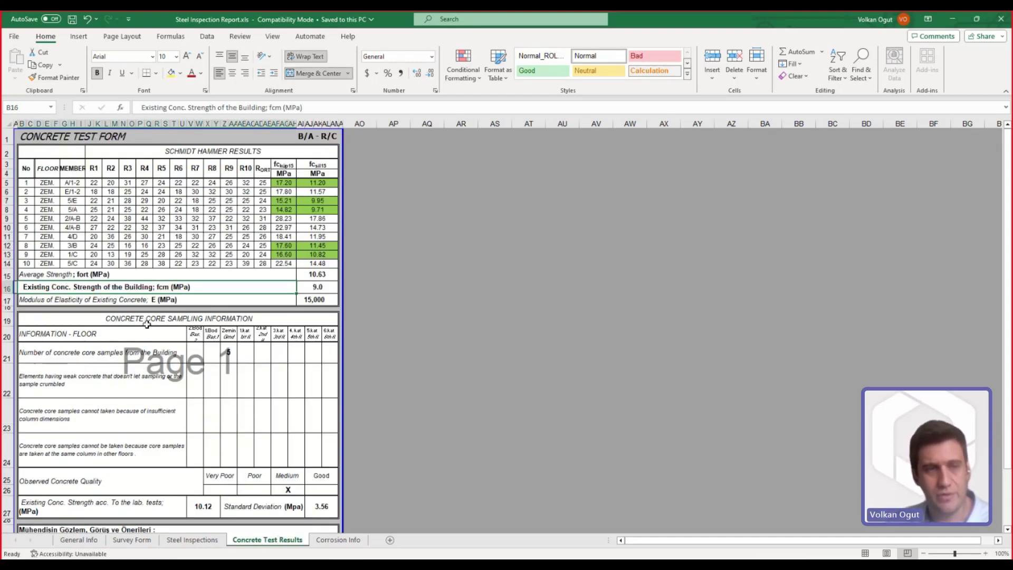
{"action": "scroll", "coordinate": [151, 326], "scroll_direction": "down", "scroll_amount": 4}
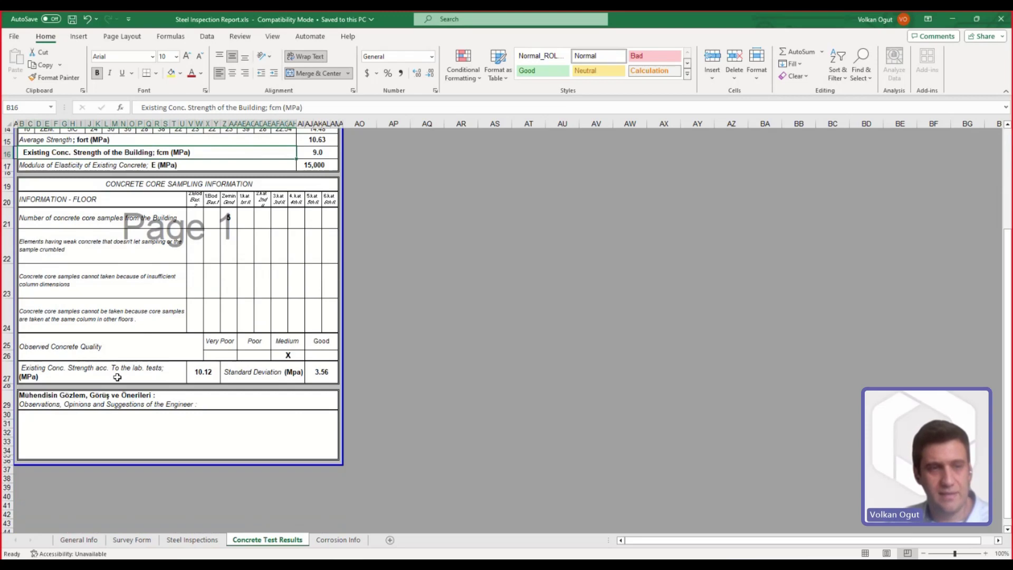
{"action": "left_click", "coordinate": [207, 374]}
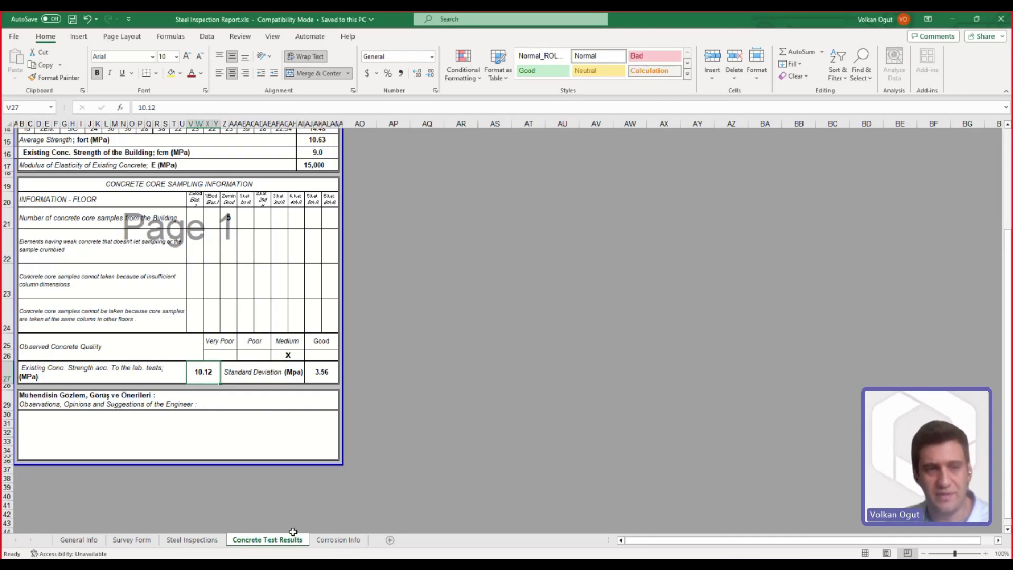
{"action": "left_click", "coordinate": [337, 540]}
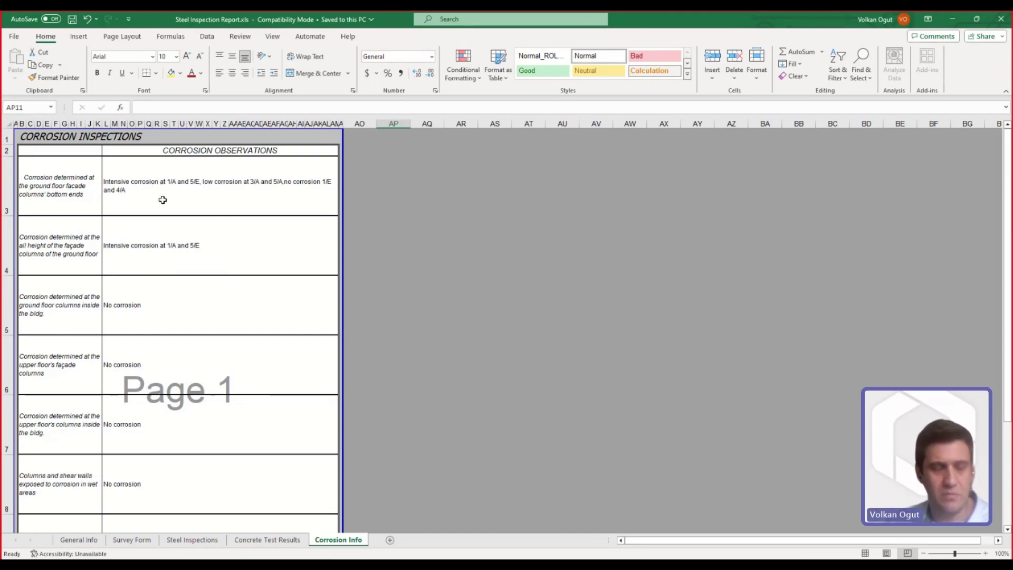
{"action": "left_click", "coordinate": [958, 21]}
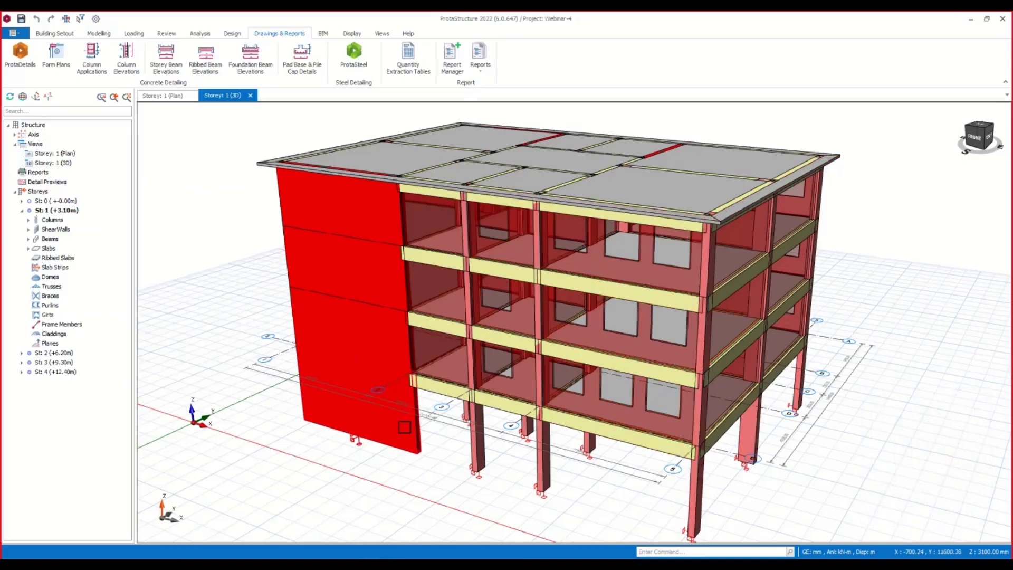
Switch to the 1st Floor Plan drawing in ProtaDetails and examine the +3.10 level formwork plan.
{"action": "mouse_move", "coordinate": [532, 436]}
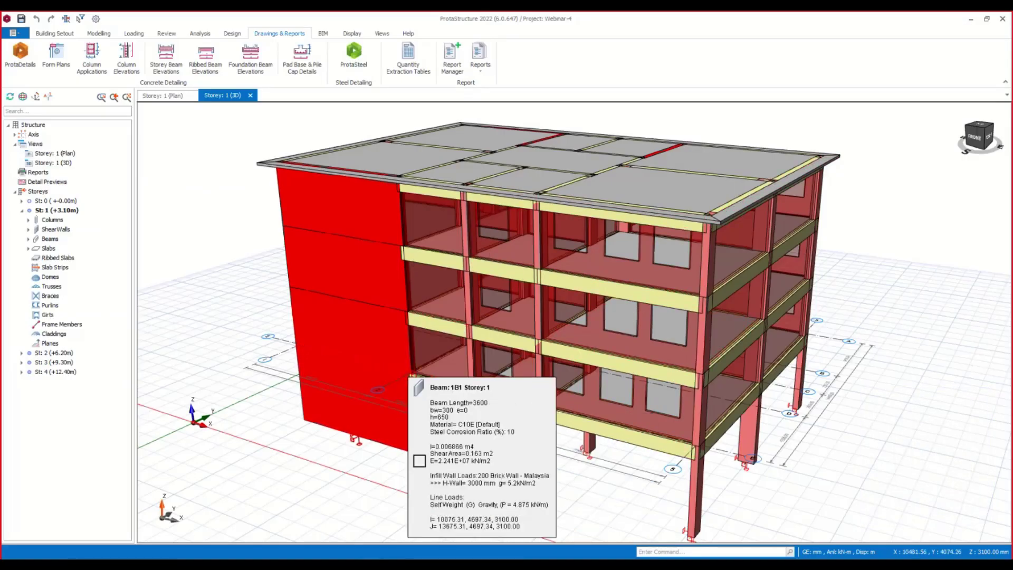
{"action": "key", "text": "alt+Tab"}
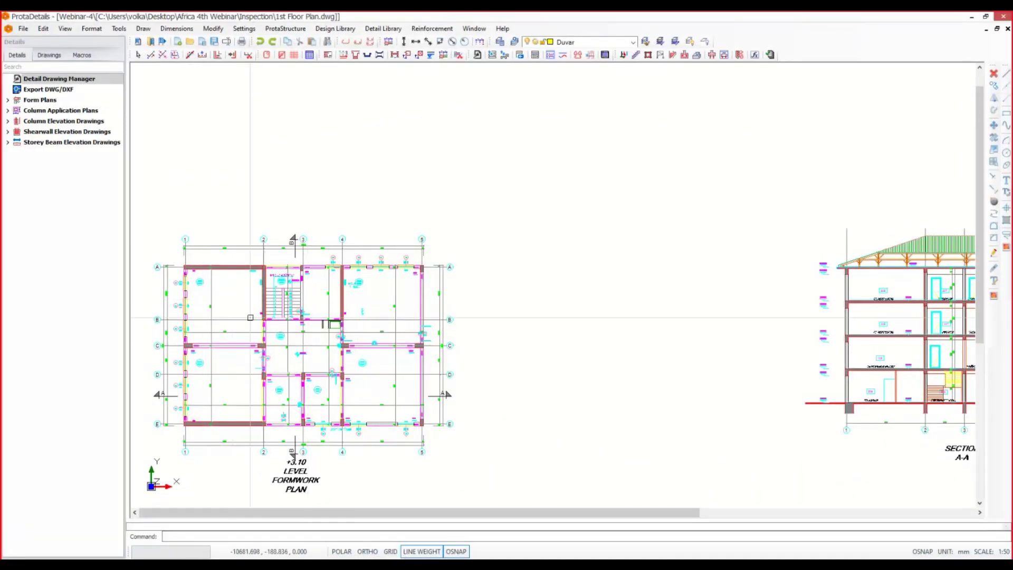
{"action": "scroll", "coordinate": [211, 490], "scroll_direction": "up", "scroll_amount": 2}
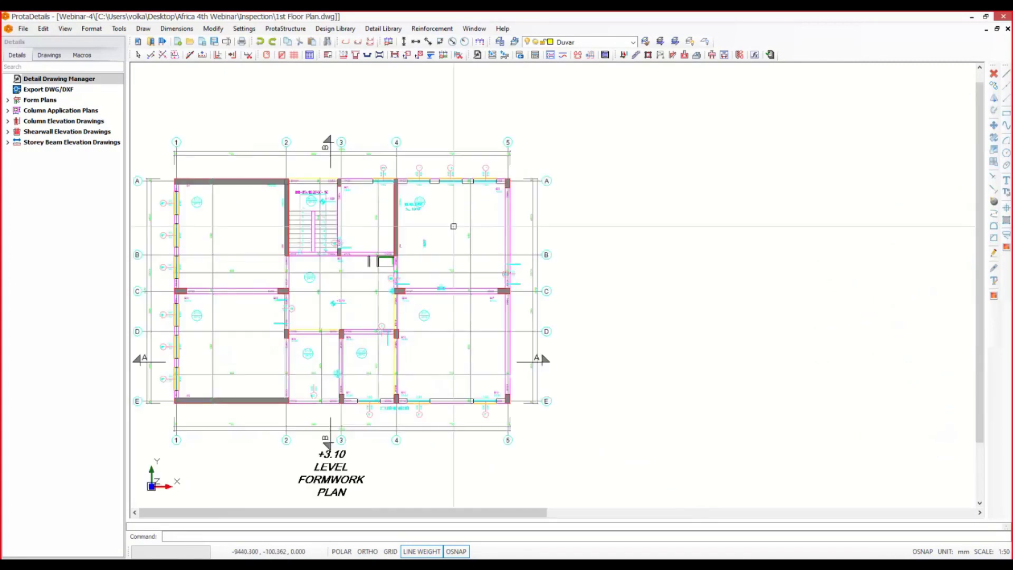
{"action": "middle_click_drag", "start_coordinate": [363, 373], "coordinate": [508, 342]}
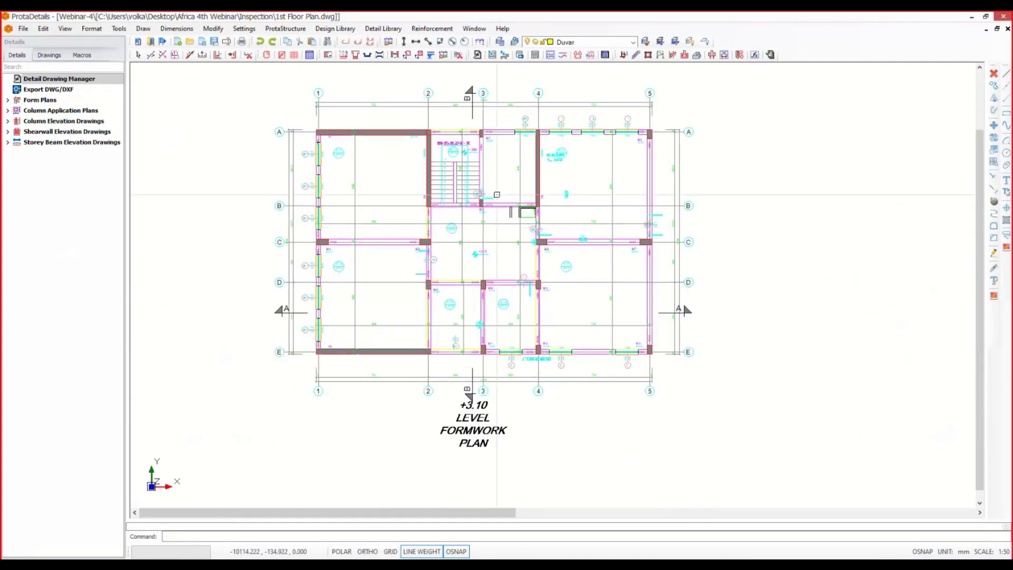
{"action": "scroll", "coordinate": [501, 229], "scroll_direction": "up", "scroll_amount": 1}
{"action": "scroll", "coordinate": [398, 297], "scroll_direction": "down", "scroll_amount": 2}
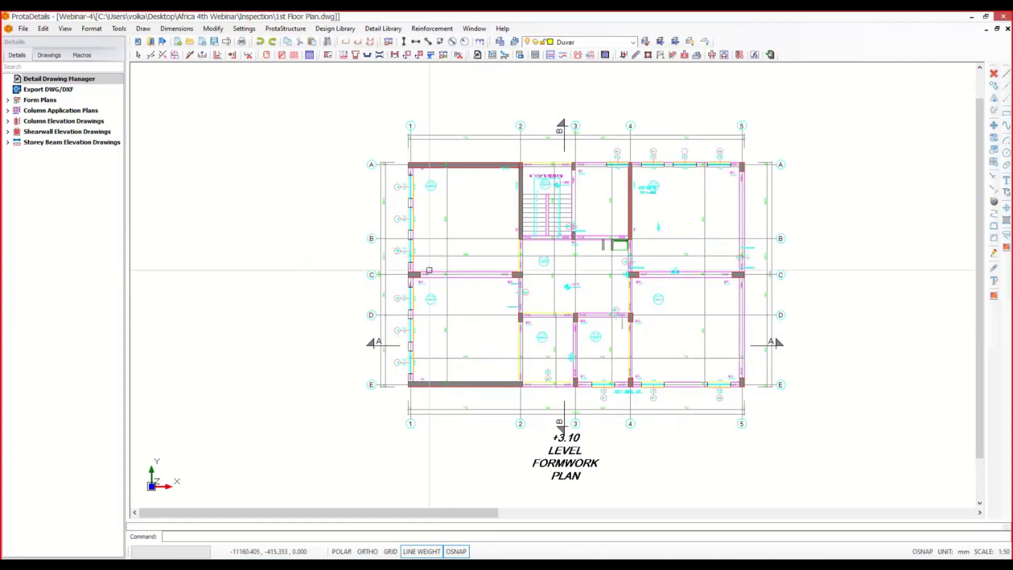
{"action": "scroll", "coordinate": [429, 270], "scroll_direction": "up", "scroll_amount": 1}
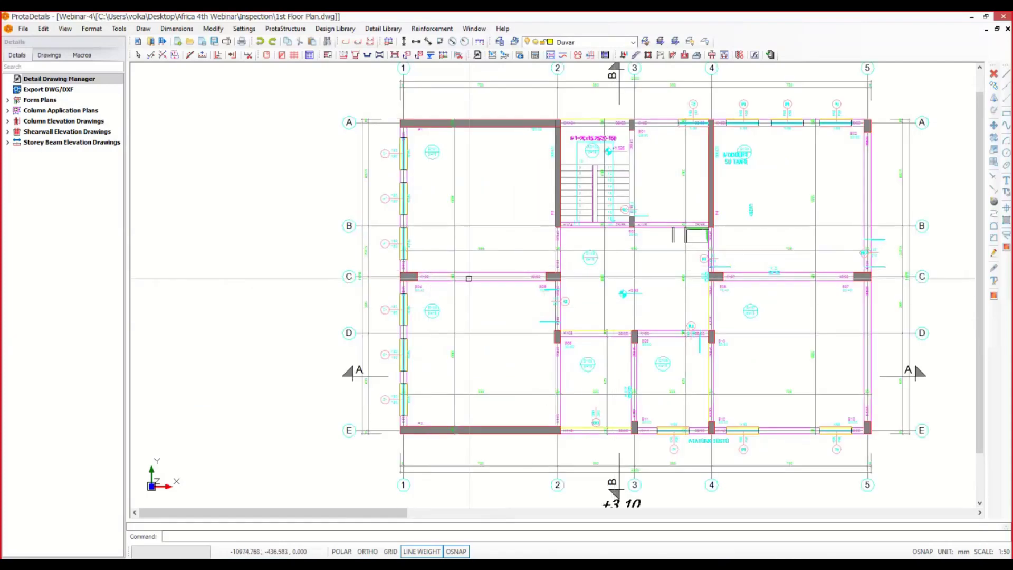
{"action": "middle_click_drag", "start_coordinate": [675, 337], "coordinate": [616, 339]}
{"action": "middle_click_drag", "start_coordinate": [776, 399], "coordinate": [678, 303]}
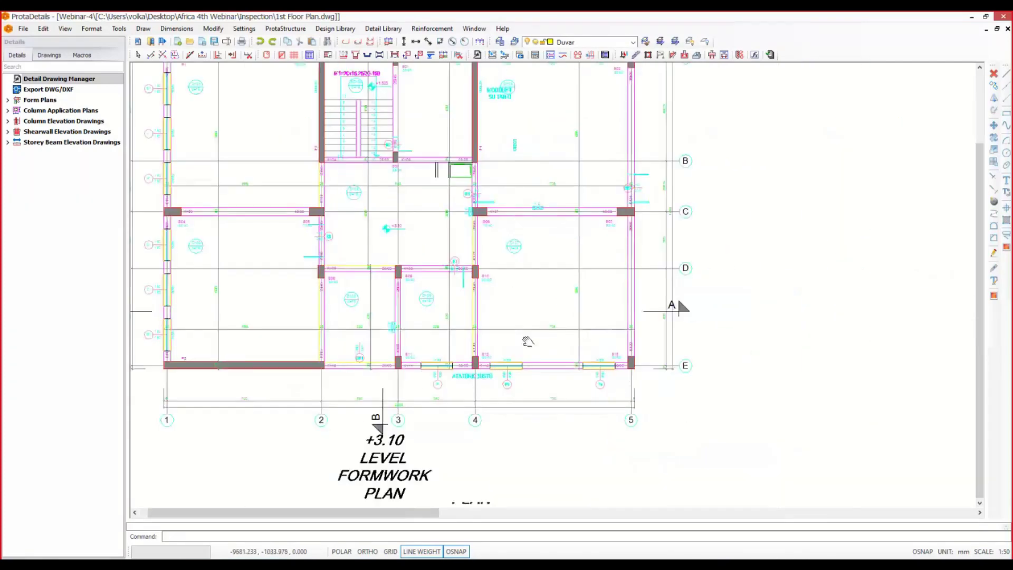
Examine the Section A-A and Section B-B drawings of the building.
{"action": "scroll", "coordinate": [678, 302], "scroll_direction": "down", "scroll_amount": 3}
{"action": "scroll", "coordinate": [505, 377], "scroll_direction": "up", "scroll_amount": 1}
{"action": "scroll", "coordinate": [535, 351], "scroll_direction": "up", "scroll_amount": 2}
{"action": "scroll", "coordinate": [536, 351], "scroll_direction": "down", "scroll_amount": 2}
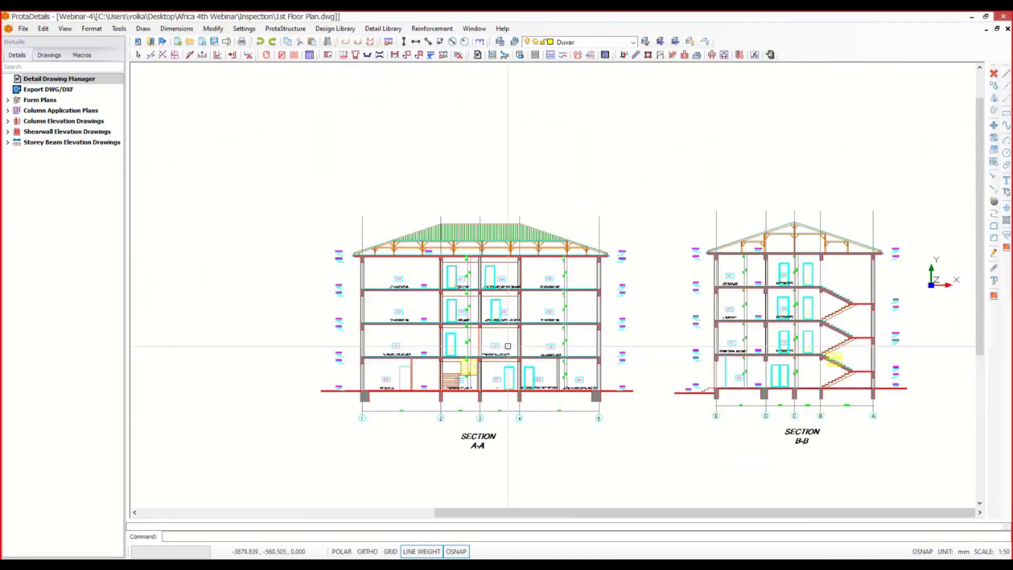
{"action": "scroll", "coordinate": [475, 343], "scroll_direction": "up", "scroll_amount": 2}
{"action": "scroll", "coordinate": [422, 335], "scroll_direction": "down", "scroll_amount": 1}
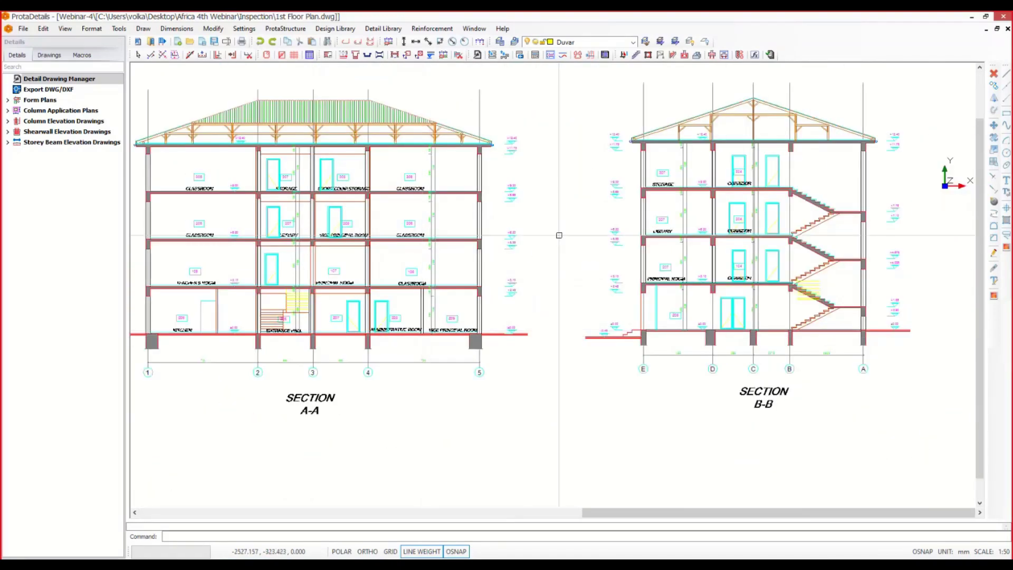
{"action": "middle_click_drag", "start_coordinate": [586, 300], "coordinate": [745, 298]}
{"action": "scroll", "coordinate": [580, 296], "scroll_direction": "down", "scroll_amount": 3}
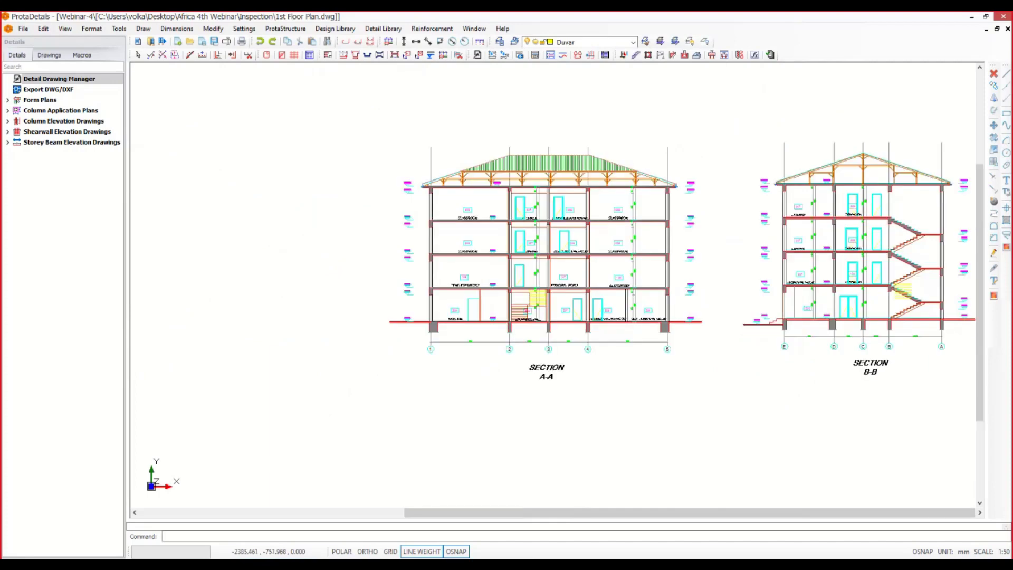
Go back to the +3.10 level formwork plan and look over its layout again.
{"action": "scroll", "coordinate": [283, 333], "scroll_direction": "up", "scroll_amount": 1}
{"action": "middle_click_drag", "start_coordinate": [283, 332], "coordinate": [537, 313]}
{"action": "scroll", "coordinate": [293, 239], "scroll_direction": "up", "scroll_amount": 4}
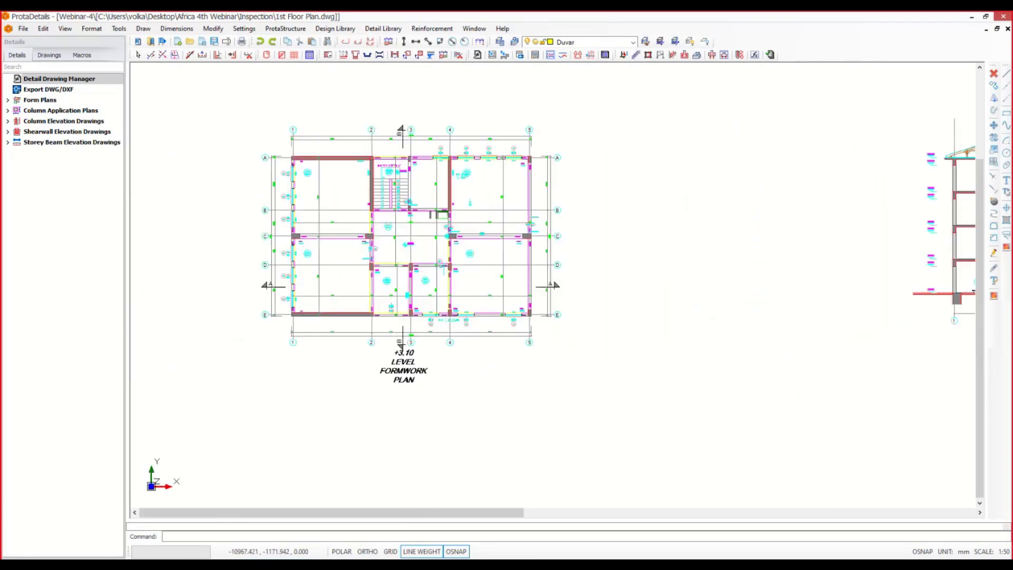
{"action": "scroll", "coordinate": [293, 238], "scroll_direction": "down", "scroll_amount": 2}
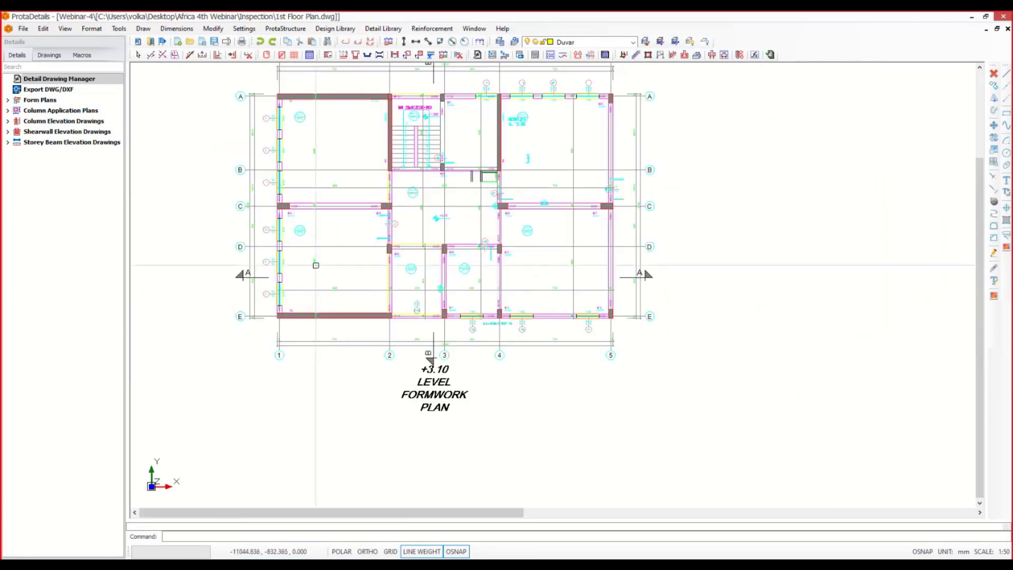
{"action": "middle_click_drag", "start_coordinate": [314, 263], "coordinate": [320, 282]}
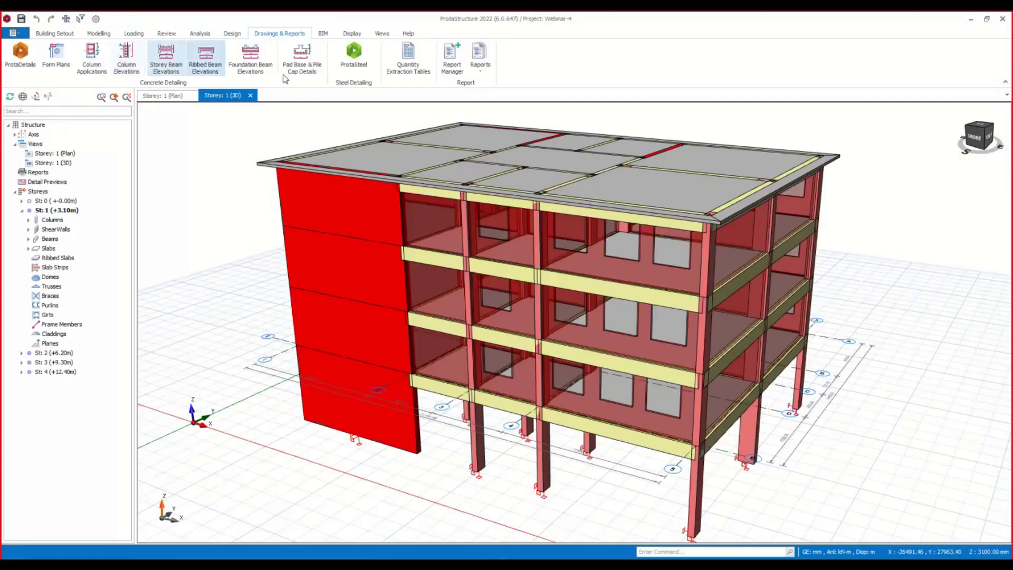
In ProtaStructure, open the external reference drawing list and view the DXF import settings for 1st Floor Plan.dxf without importing.
{"action": "left_click", "coordinate": [56, 33]}
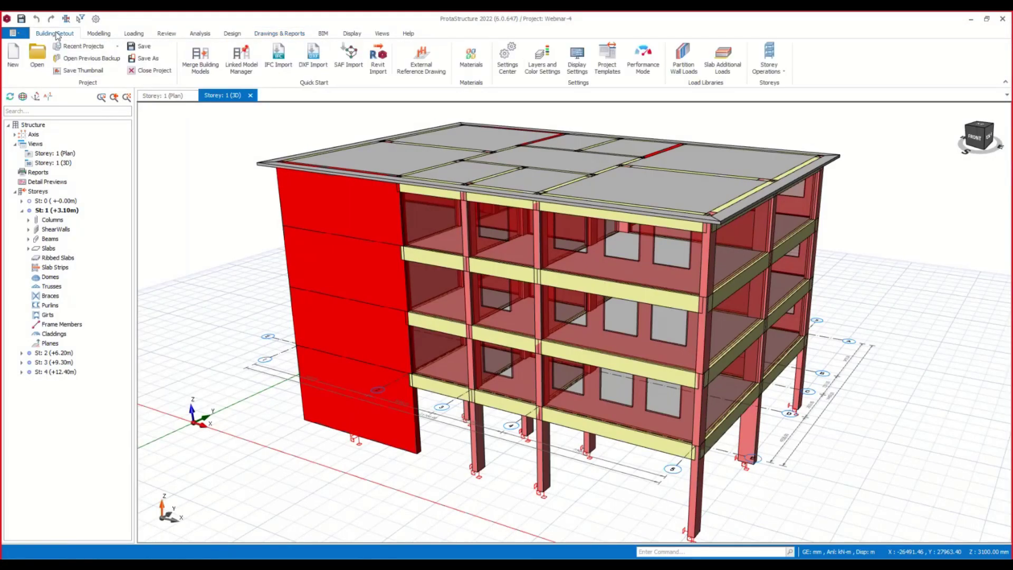
{"action": "left_click", "coordinate": [423, 65]}
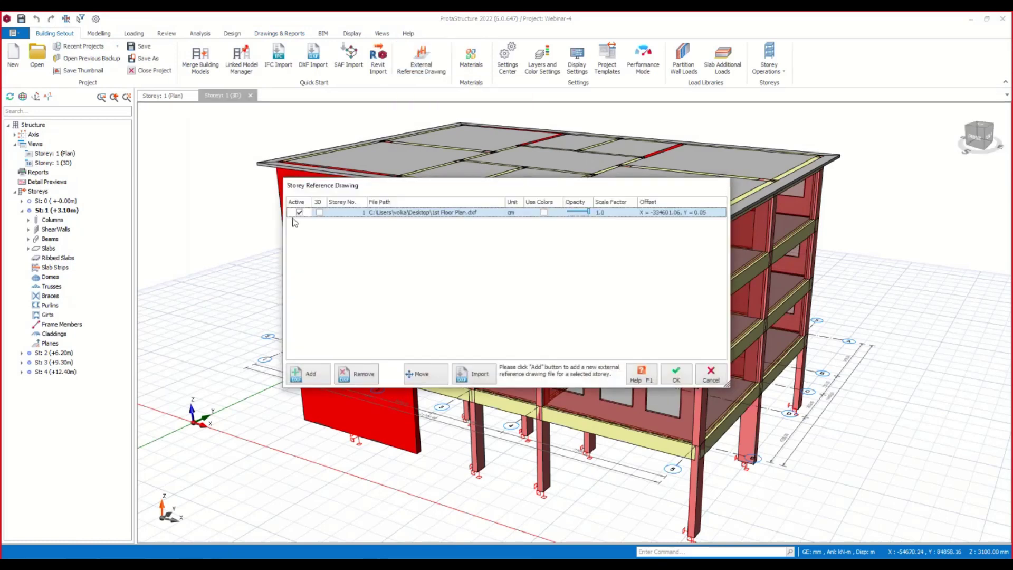
{"action": "left_click", "coordinate": [479, 373]}
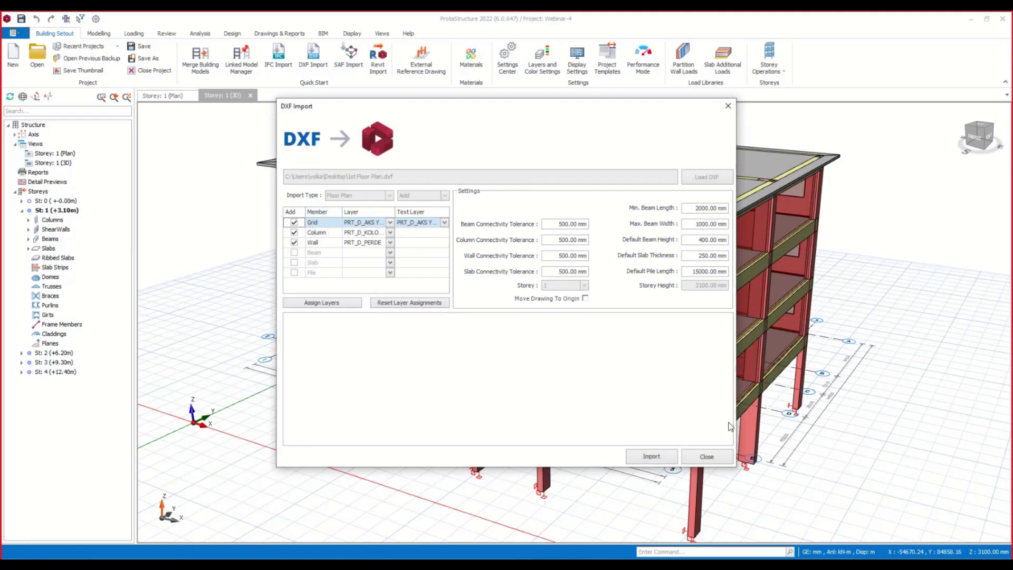
{"action": "left_click", "coordinate": [707, 456]}
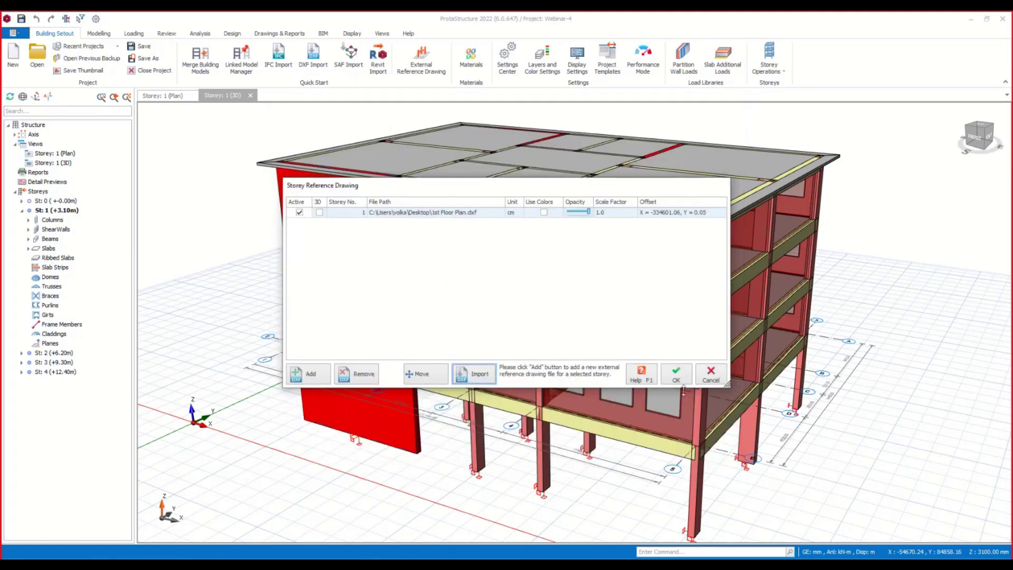
{"action": "left_click", "coordinate": [677, 376]}
Show the Storey 1 plan over its reference drawing and list the available storey operations.
{"action": "left_click", "coordinate": [174, 96]}
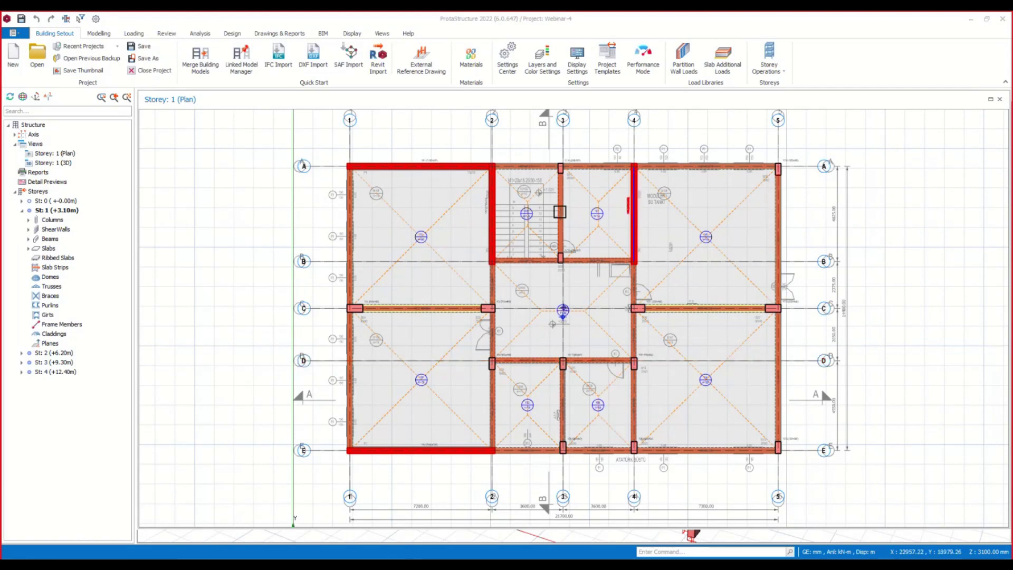
{"action": "left_click", "coordinate": [762, 72]}
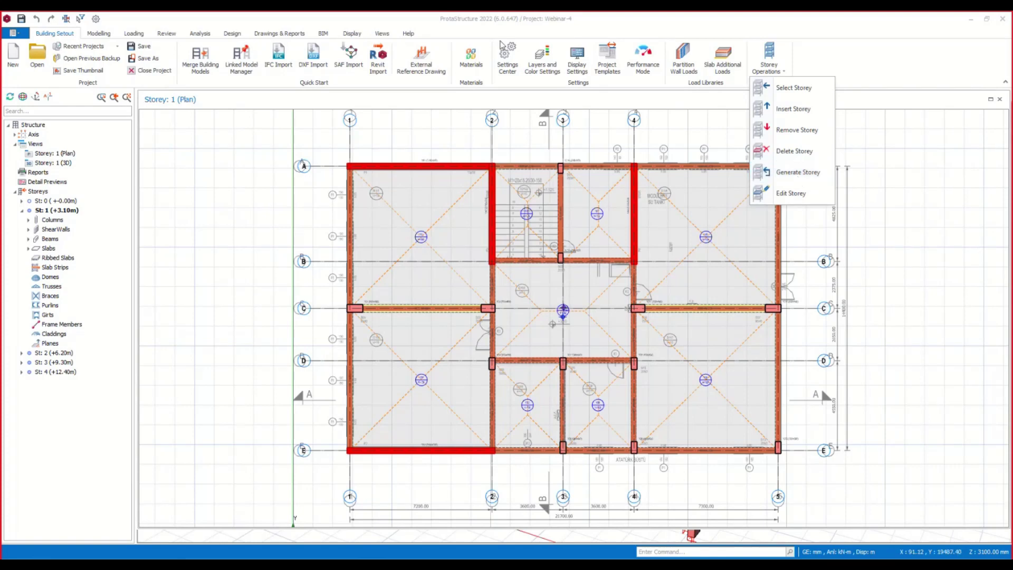
Reset the view window layout and bring up the Storey 1 3D view.
{"action": "left_click", "coordinate": [387, 33]}
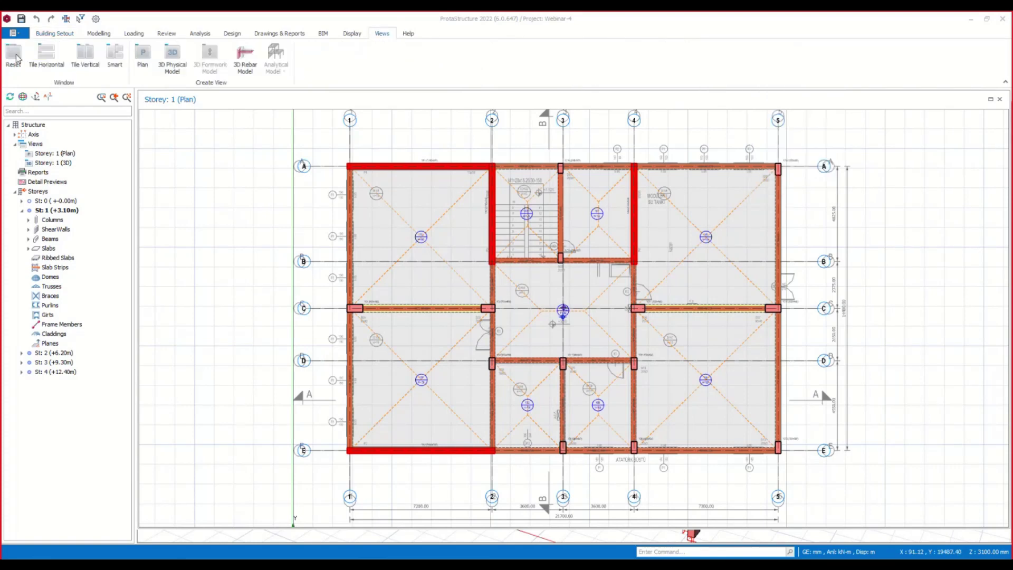
{"action": "left_click", "coordinate": [16, 55]}
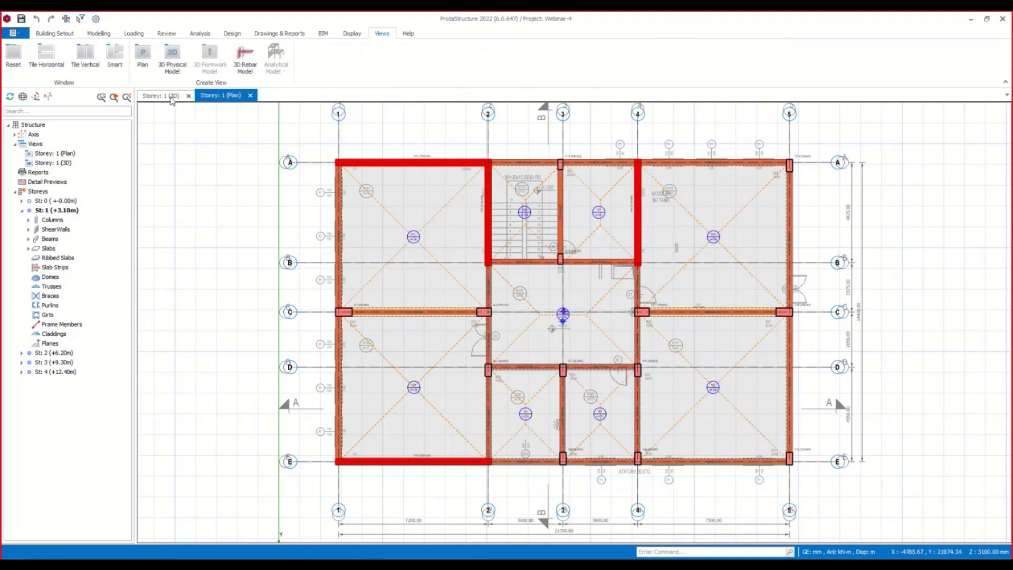
{"action": "left_click", "coordinate": [170, 96]}
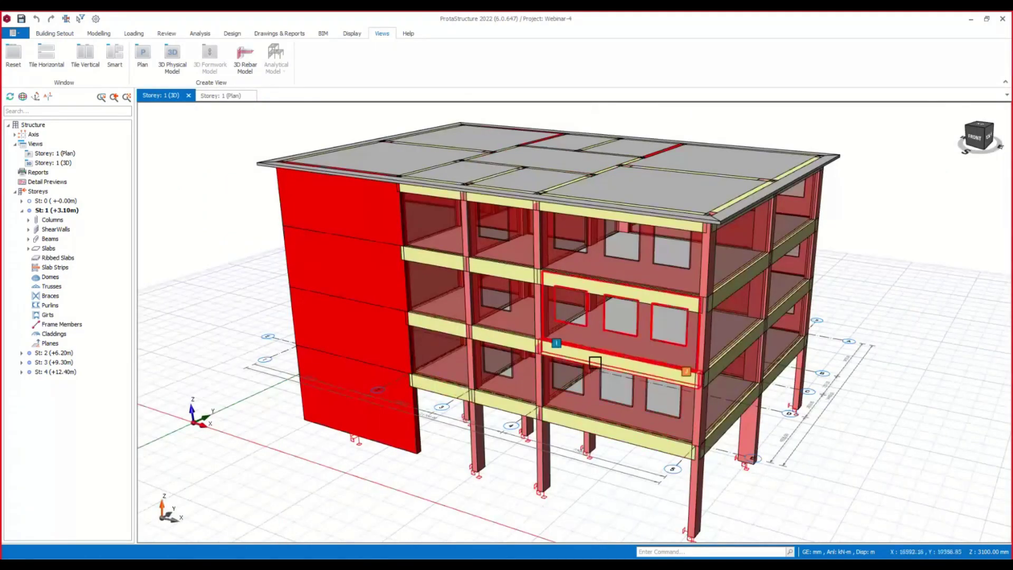
Open the building analysis settings and bring up the default material assignments for editing.
{"action": "middle_click_drag", "start_coordinate": [596, 366], "coordinate": [620, 301]}
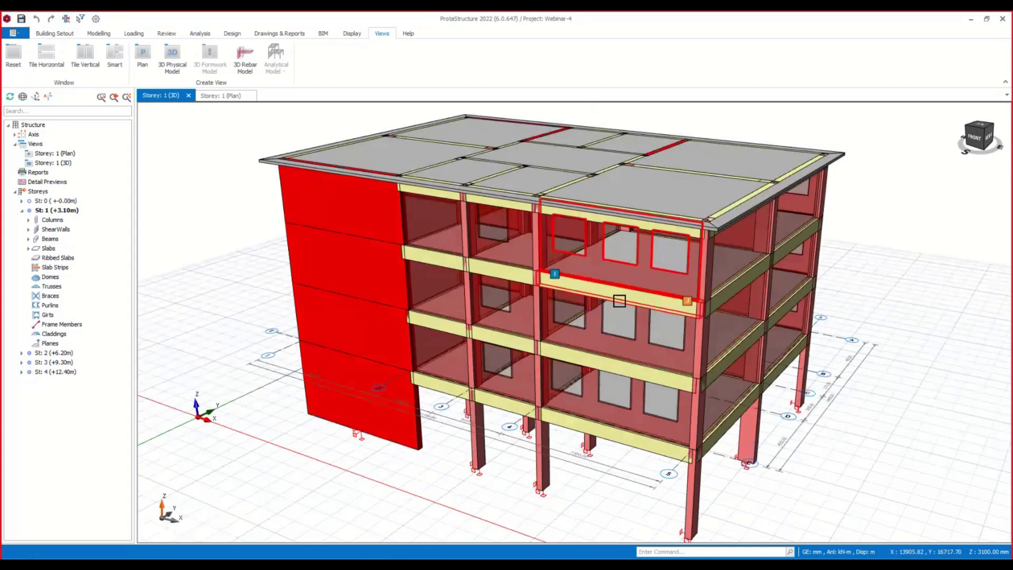
{"action": "left_click", "coordinate": [200, 33]}
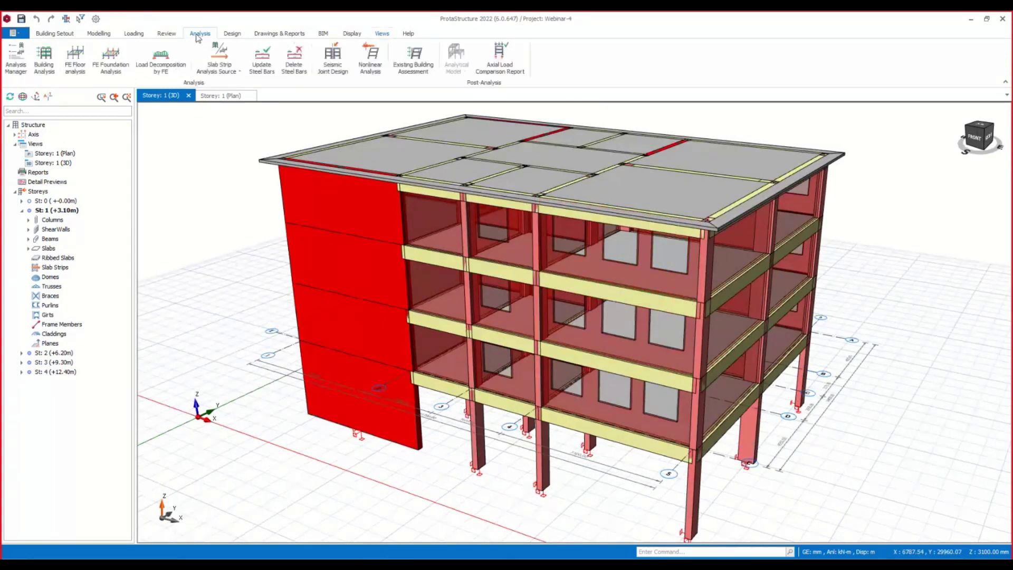
{"action": "left_click", "coordinate": [53, 67]}
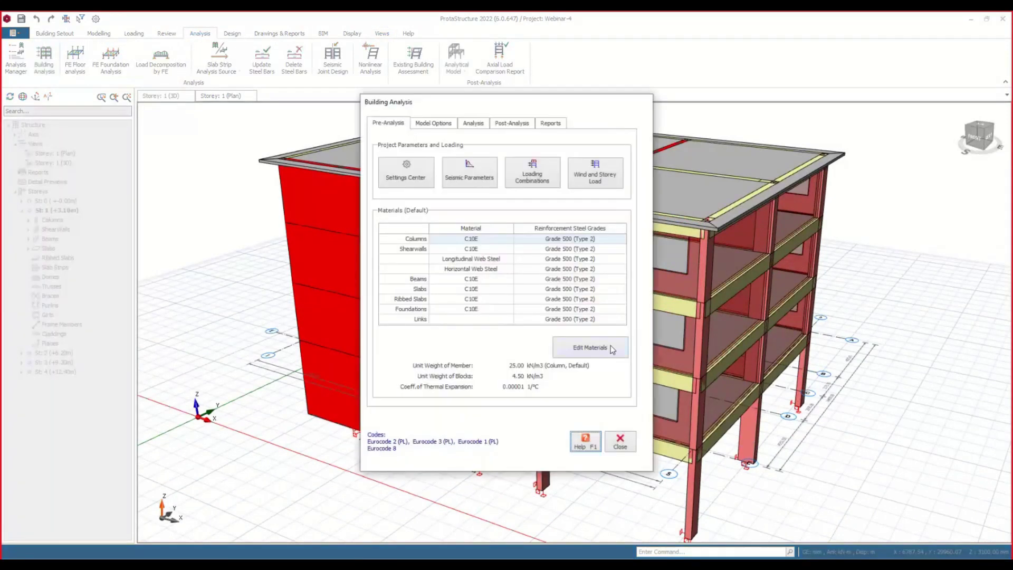
{"action": "left_click", "coordinate": [595, 350]}
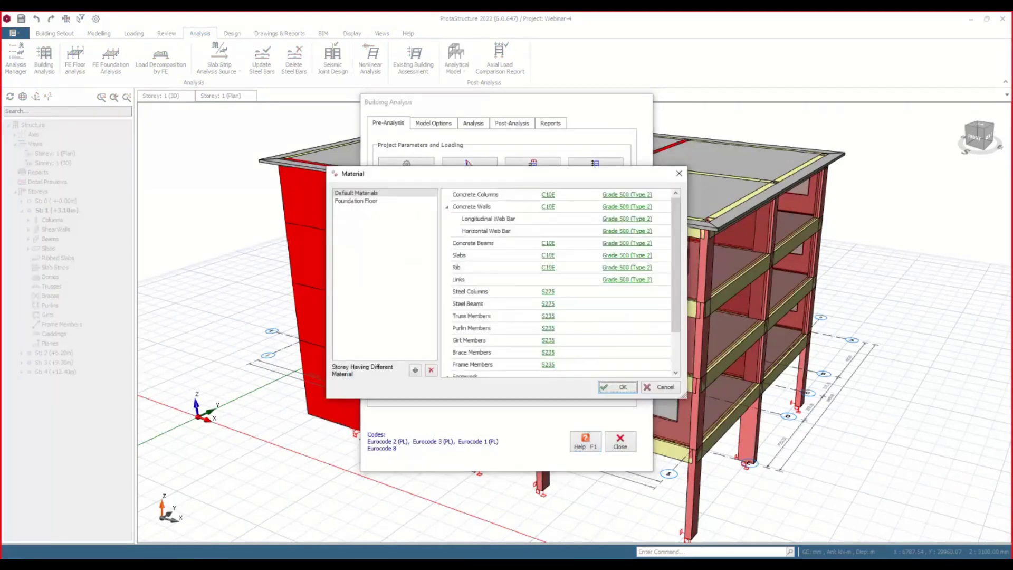
Check the existing concrete strength in the Concrete Test Results sheet of the Excel inspection report, and return to ProtaStructure.
{"action": "left_click", "coordinate": [349, 520]}
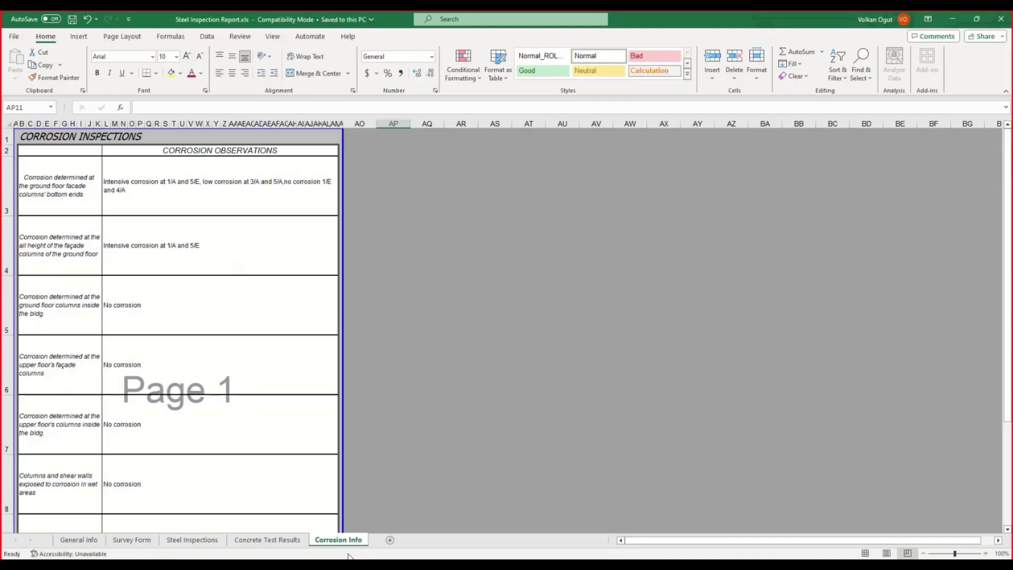
{"action": "left_click", "coordinate": [274, 539]}
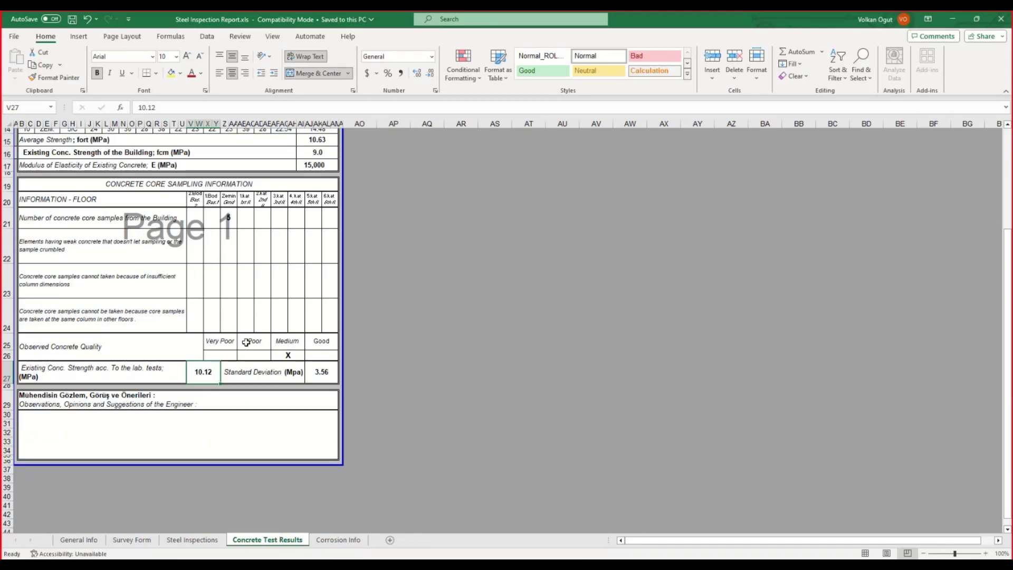
{"action": "left_click", "coordinate": [953, 20]}
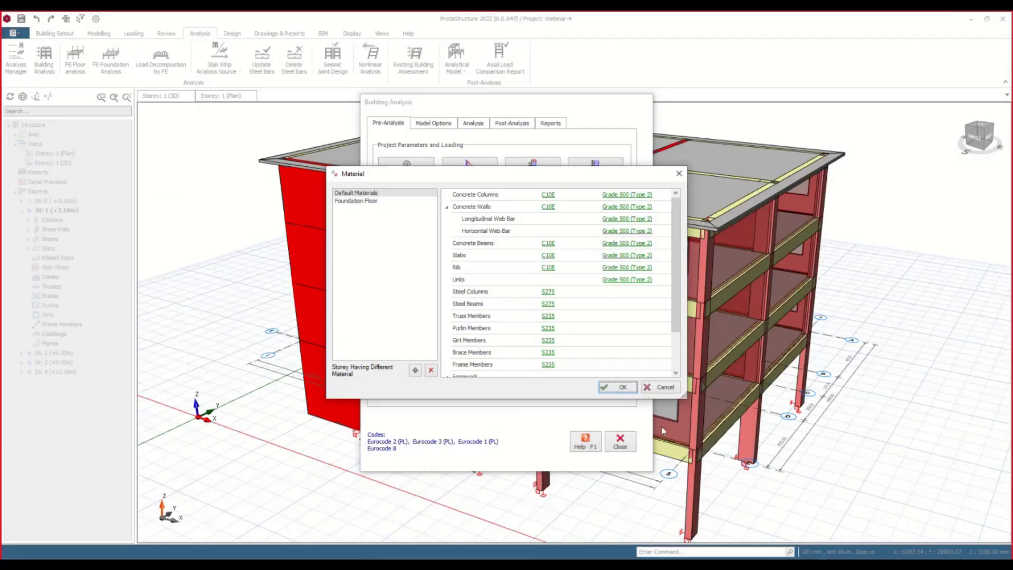
Inspect the C10E column concrete's compressive strength and modulus of elasticity, and apply the material to all members of its class.
{"action": "left_click", "coordinate": [547, 195]}
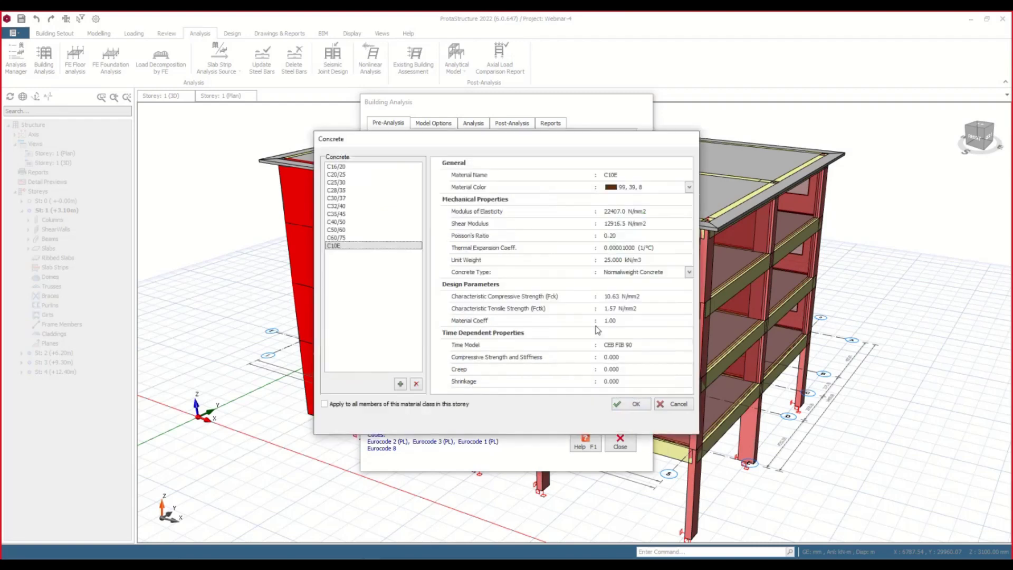
{"action": "left_click", "coordinate": [618, 297]}
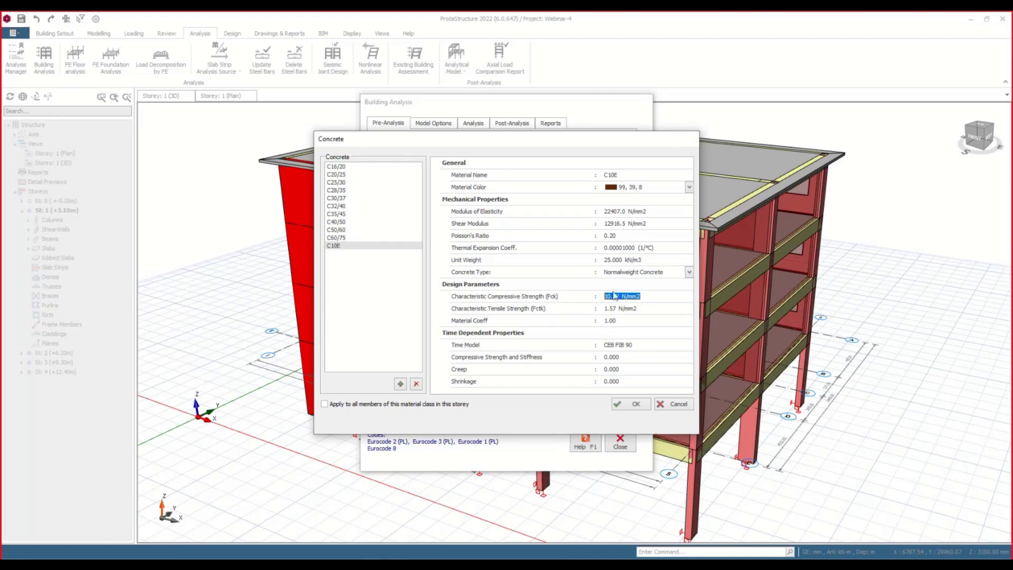
{"action": "left_click", "coordinate": [646, 212]}
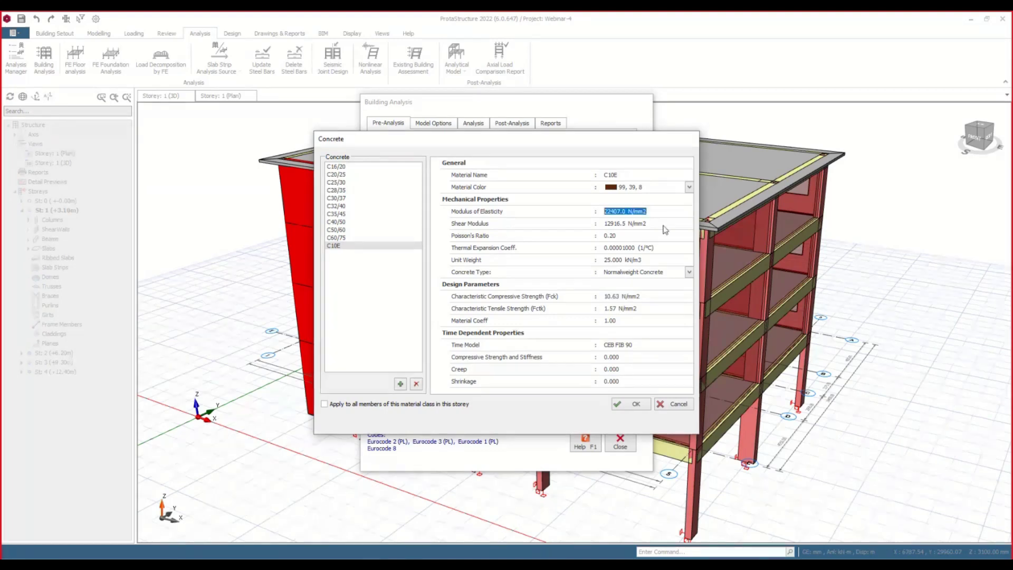
{"action": "left_click", "coordinate": [351, 406]}
{"action": "left_click", "coordinate": [635, 405]}
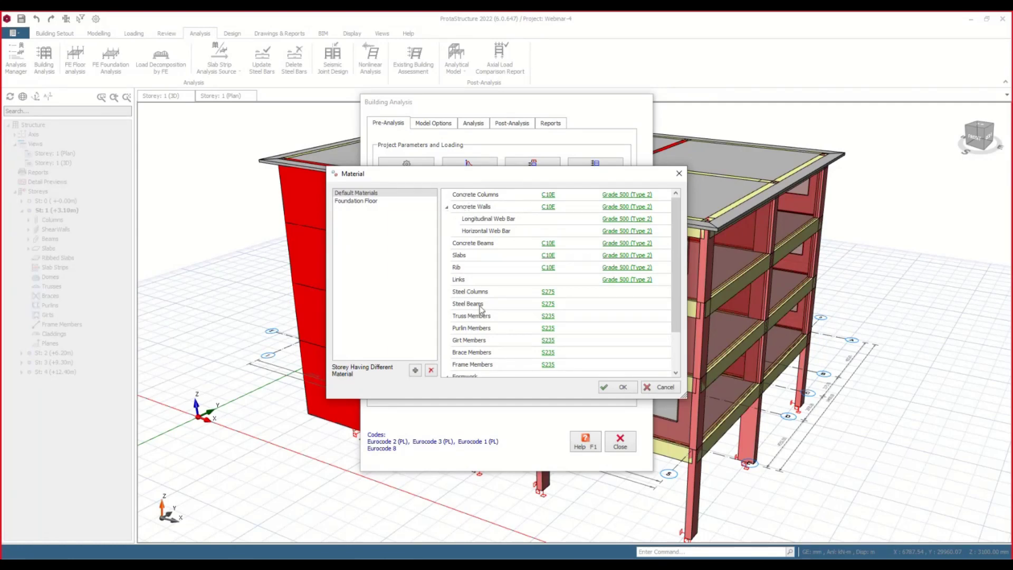
Compare the available rebar grades for the concrete walls and choose Grade 460 (Plain).
{"action": "left_click", "coordinate": [621, 209]}
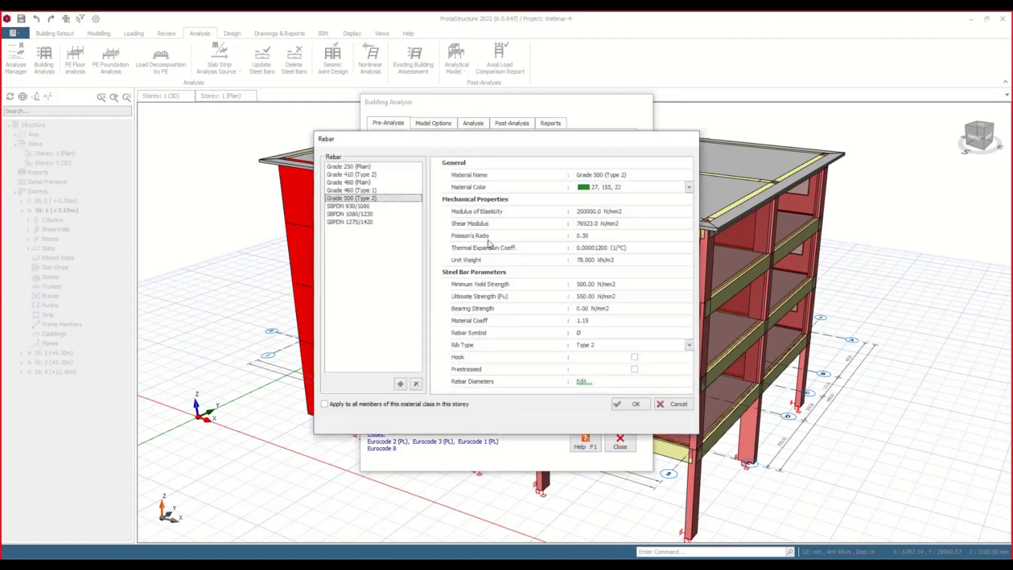
{"action": "left_click", "coordinate": [358, 182]}
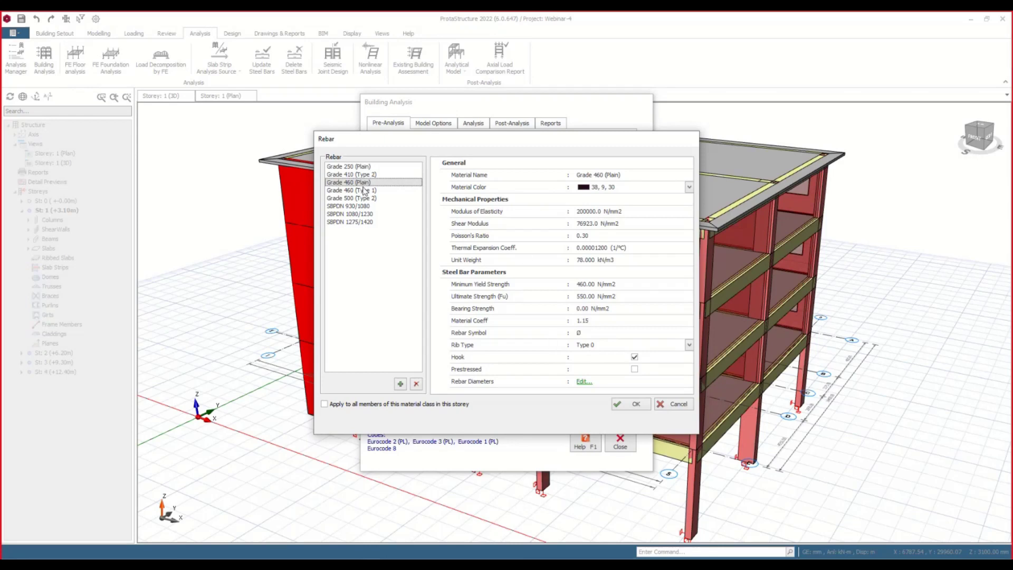
{"action": "left_click", "coordinate": [345, 199]}
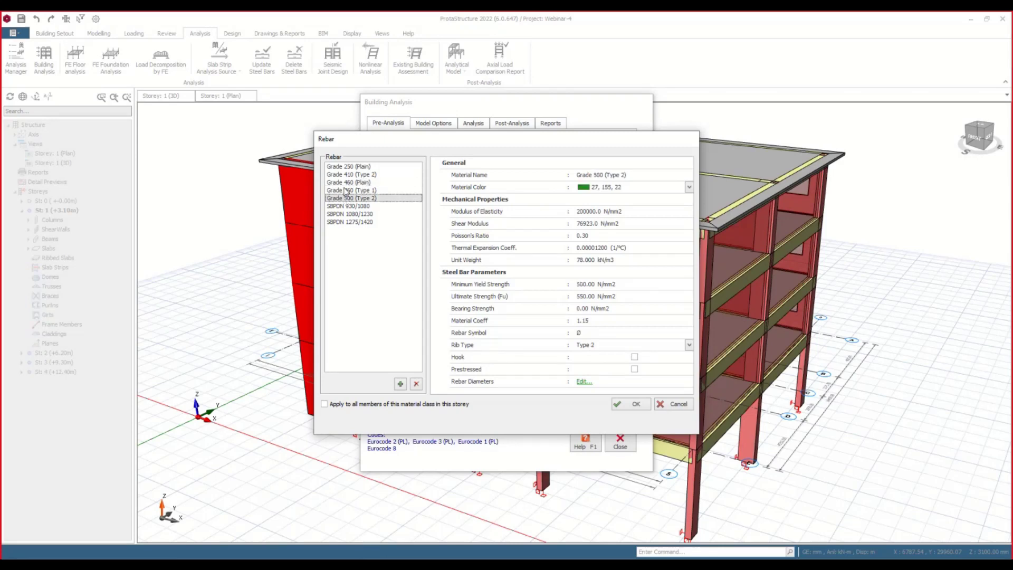
{"action": "left_click", "coordinate": [344, 190]}
{"action": "left_click", "coordinate": [364, 182]}
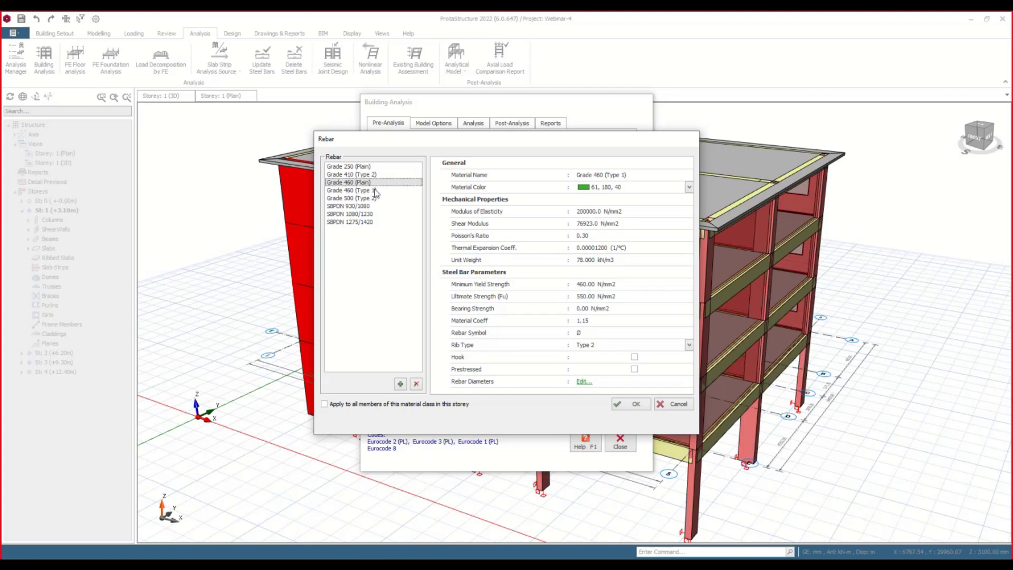
{"action": "left_click", "coordinate": [634, 404]}
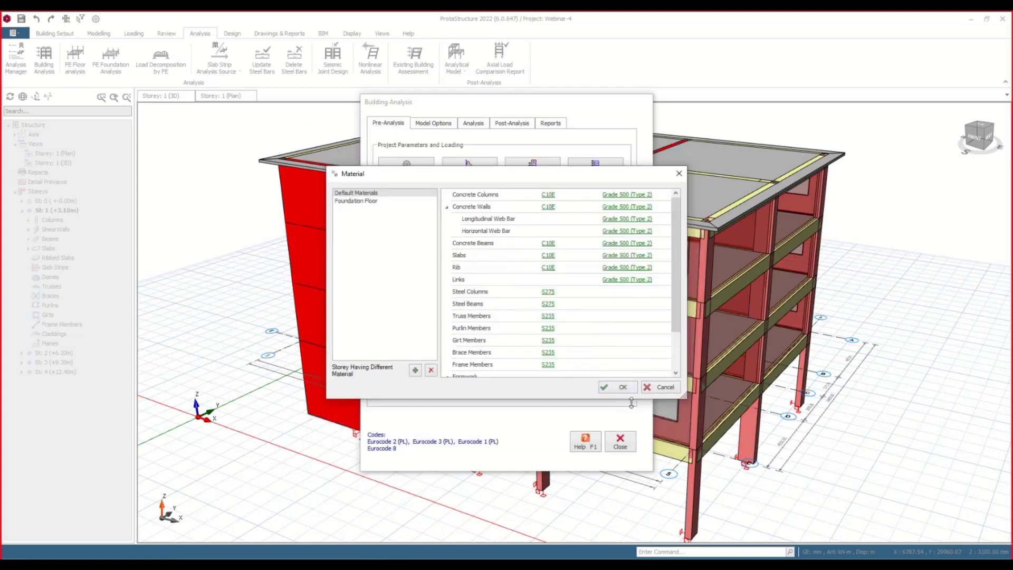
Try applying Grade 460 (Plain) rebar to all members of the material class, and discard the material changes.
{"action": "left_click", "coordinate": [618, 196]}
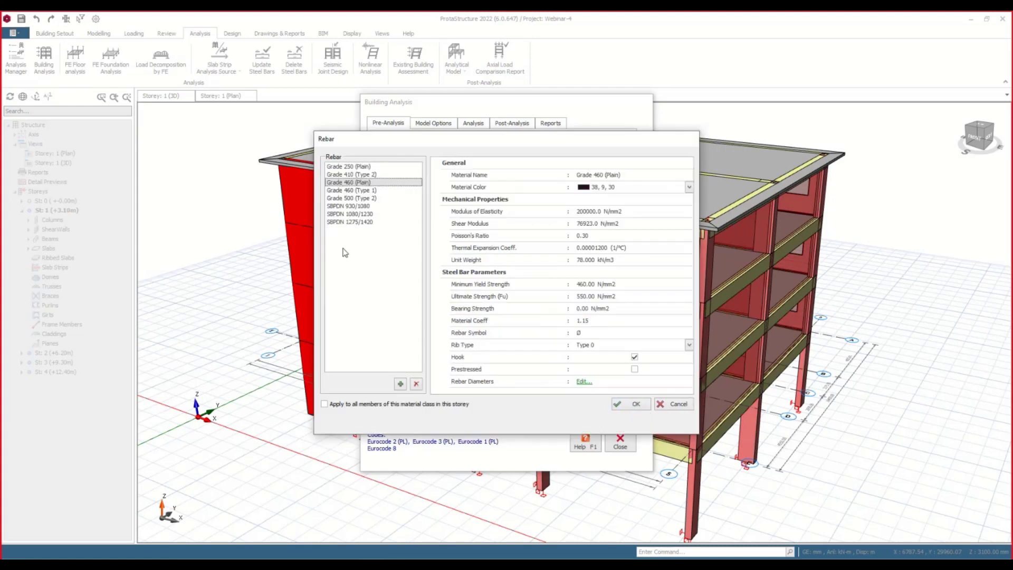
{"action": "left_click", "coordinate": [373, 404]}
{"action": "left_click", "coordinate": [639, 405]}
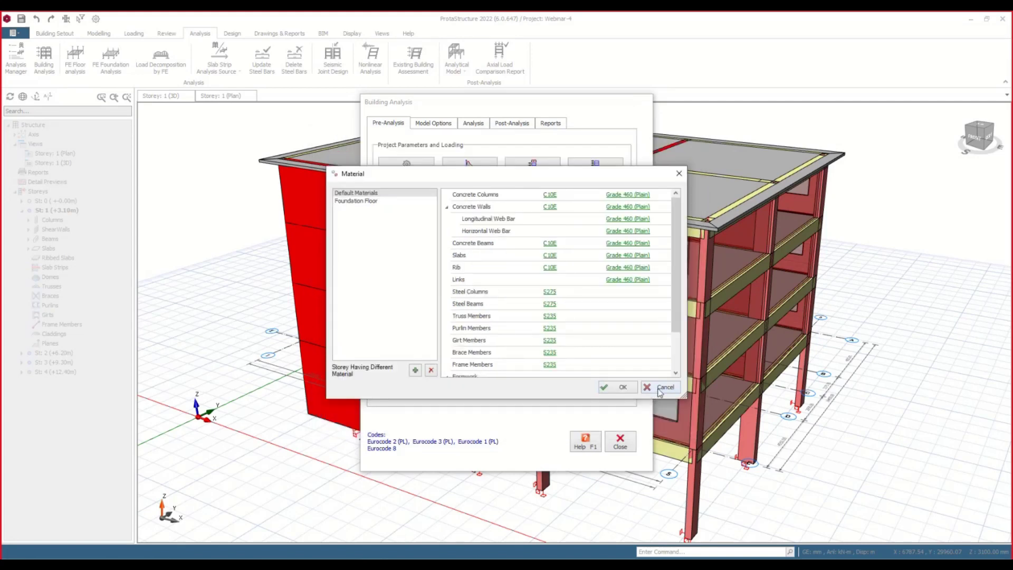
{"action": "left_click", "coordinate": [656, 390]}
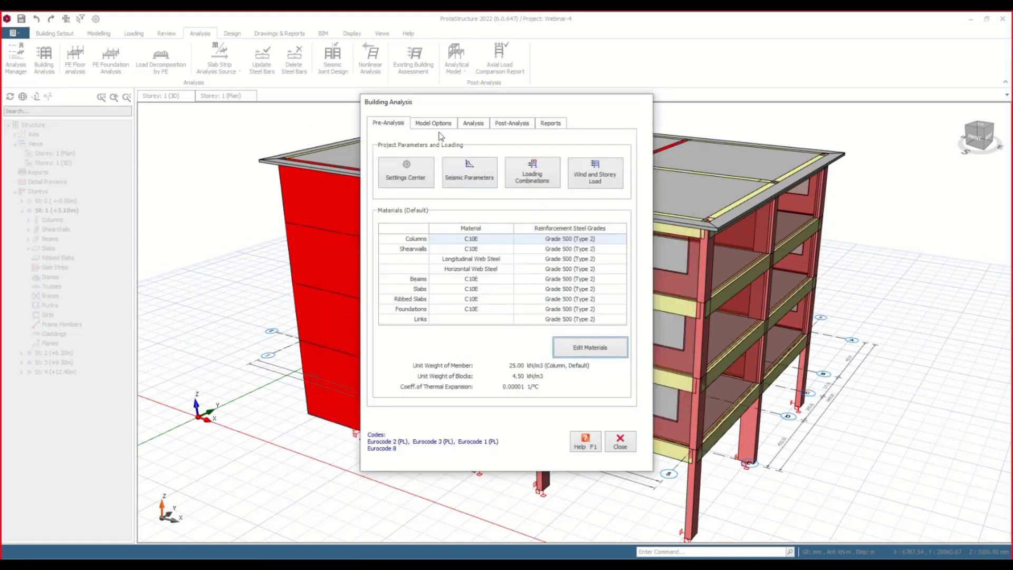
Review the EC8 seismic parameters, including the peak reference ground acceleration and response spectrum, without changing them.
{"action": "left_click", "coordinate": [477, 178]}
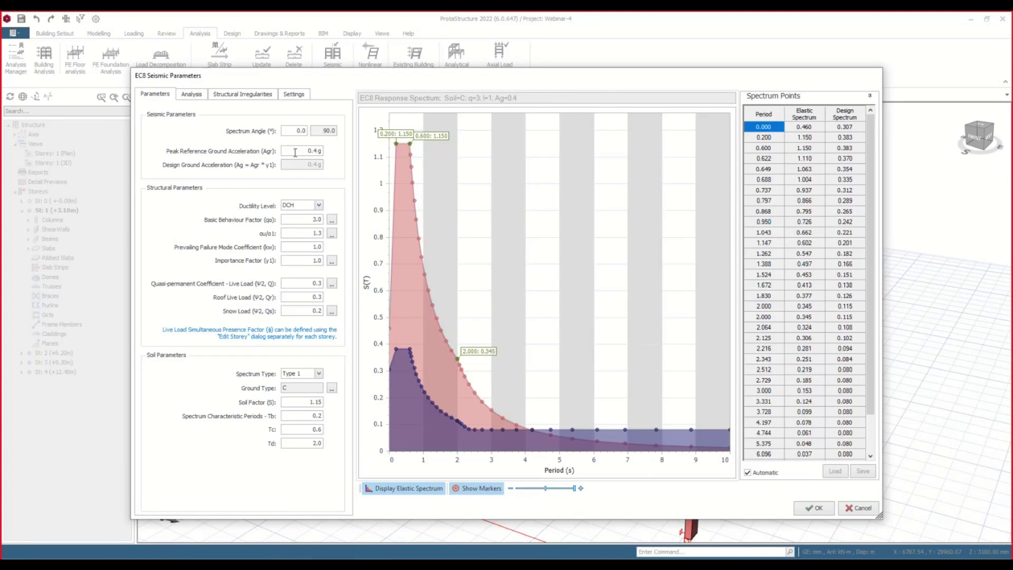
{"action": "left_click", "coordinate": [294, 151]}
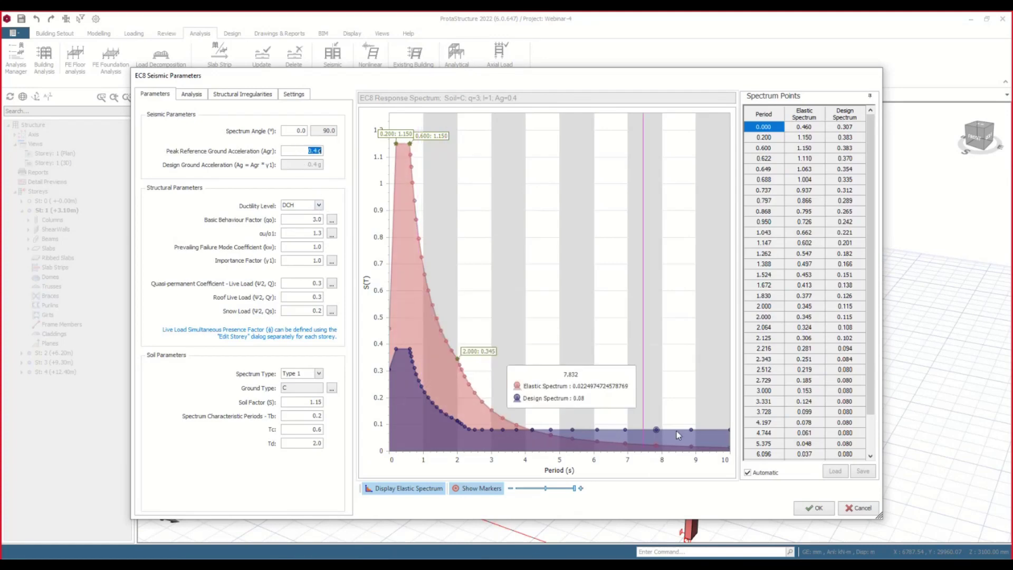
{"action": "left_click", "coordinate": [855, 509]}
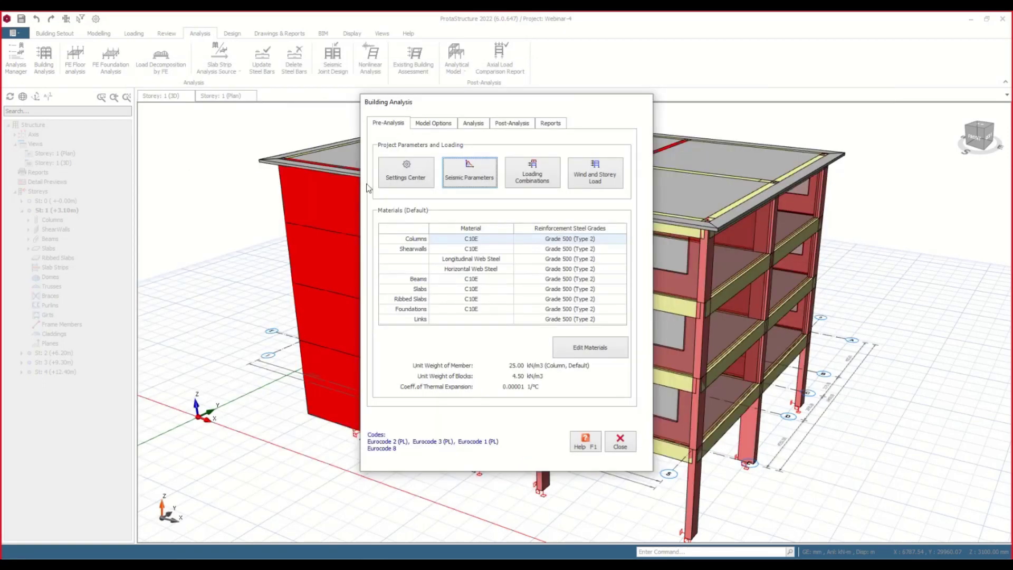
{"action": "left_click", "coordinate": [472, 171]}
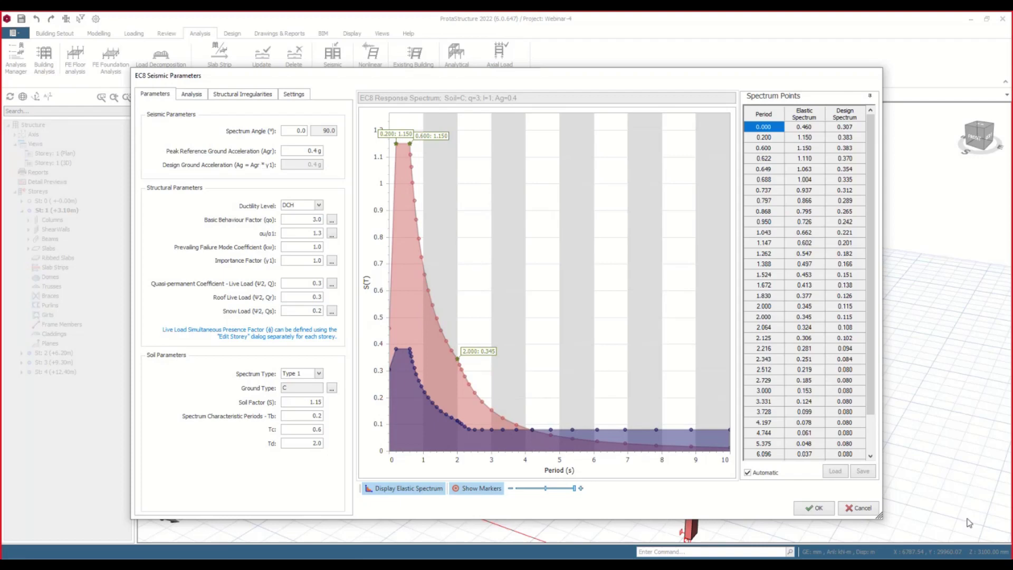
{"action": "left_click", "coordinate": [860, 509]}
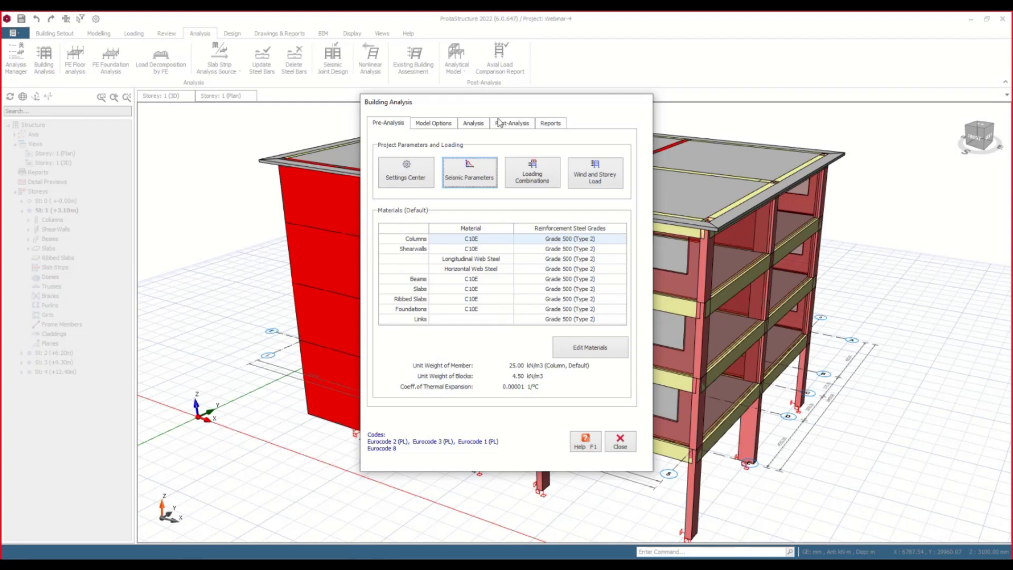
Run the building analysis without batch member design, accepting the seismic code's default effective section stiffness factors.
{"action": "left_click", "coordinate": [472, 125]}
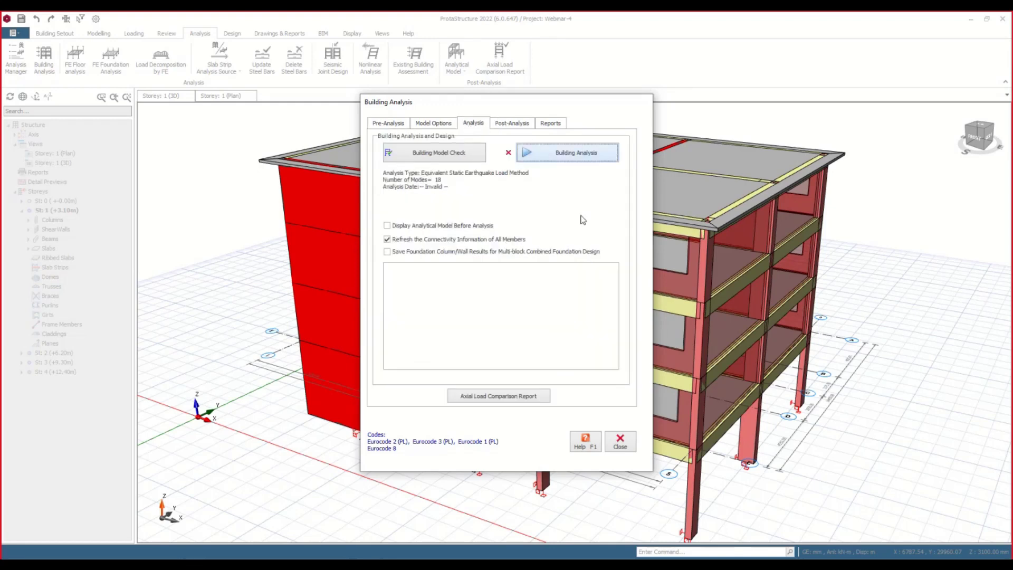
{"action": "left_click", "coordinate": [445, 154]}
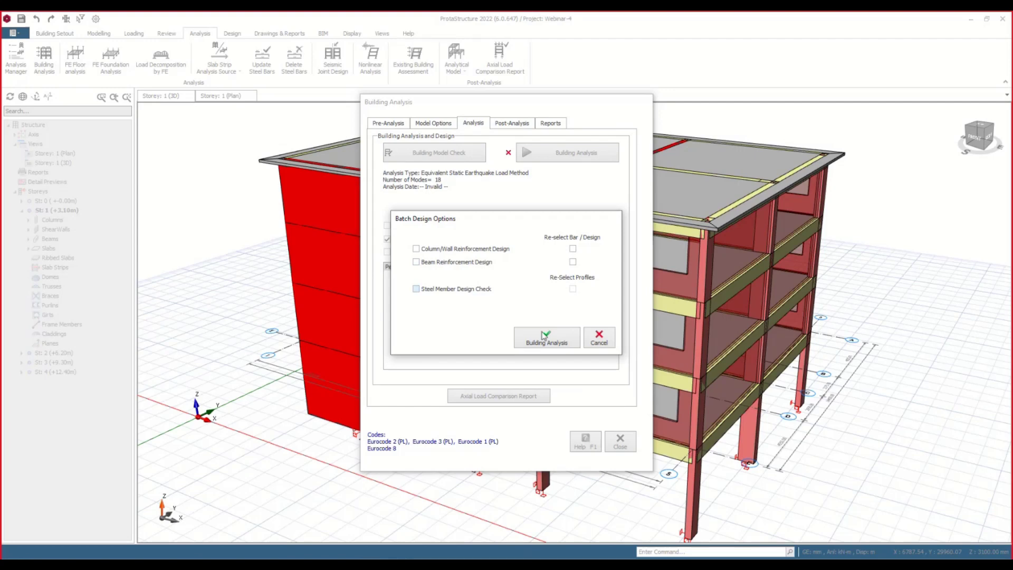
{"action": "left_click", "coordinate": [557, 335]}
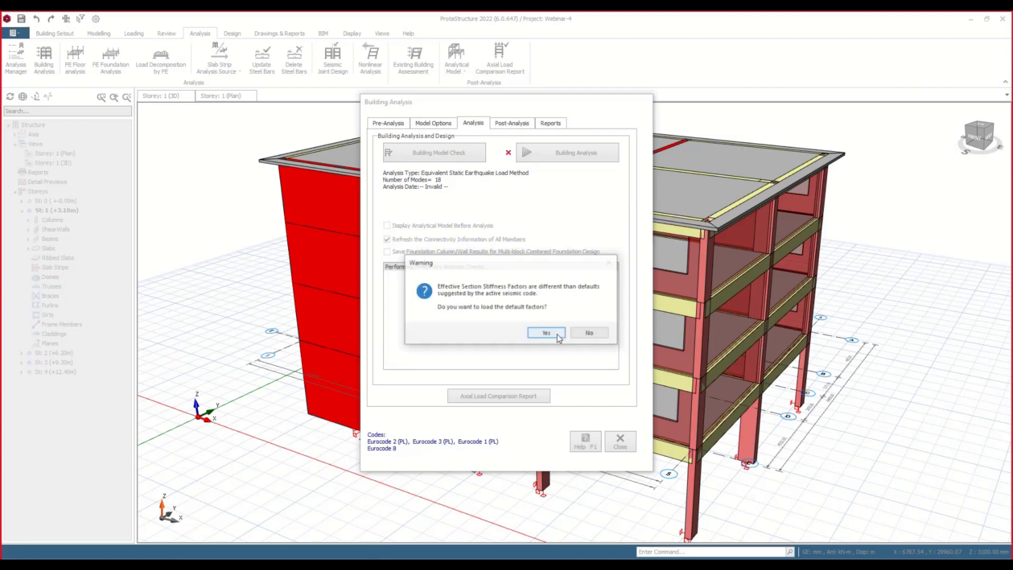
{"action": "left_click", "coordinate": [558, 335]}
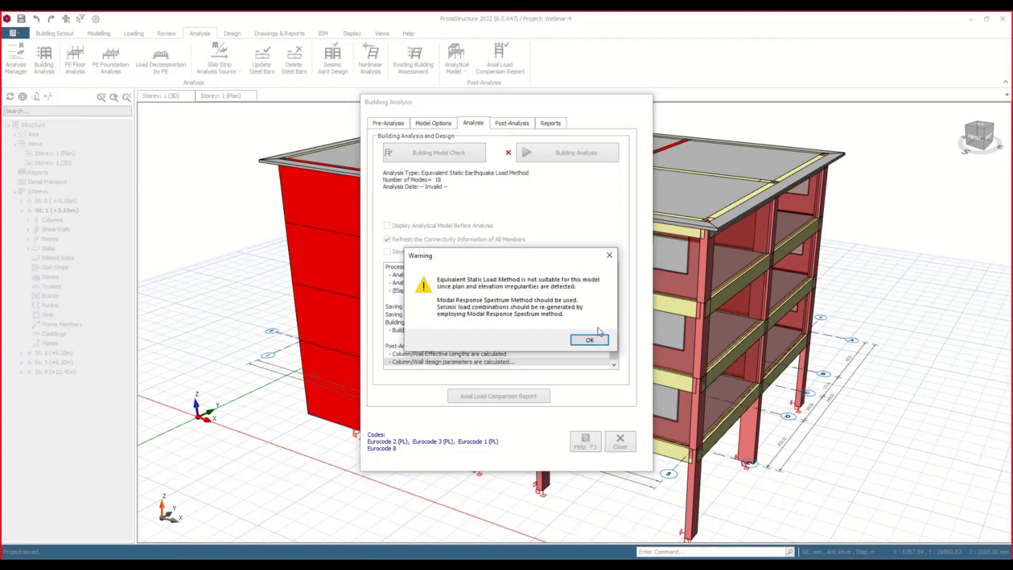
{"action": "left_click", "coordinate": [597, 339]}
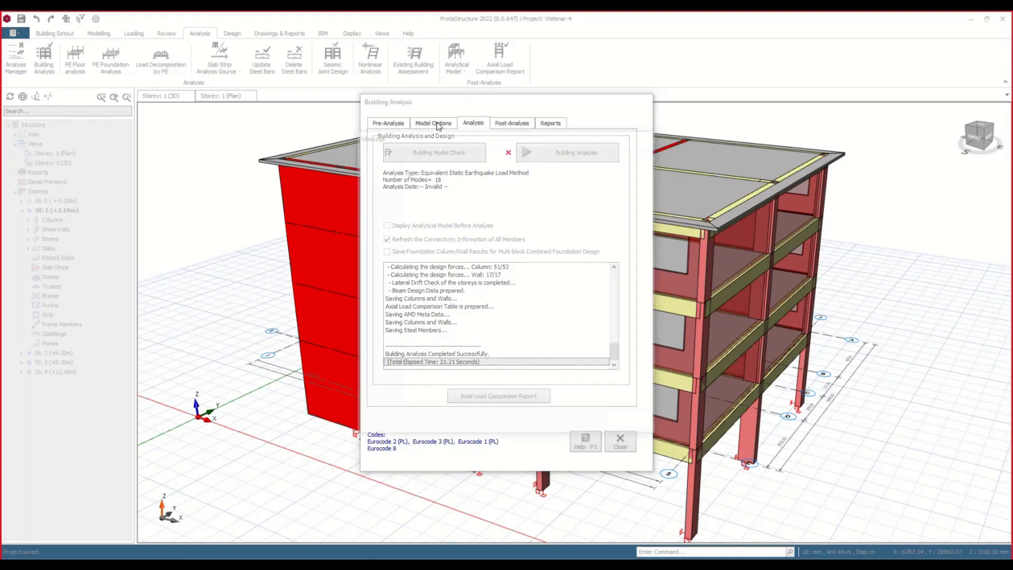
{"action": "left_click", "coordinate": [637, 423]}
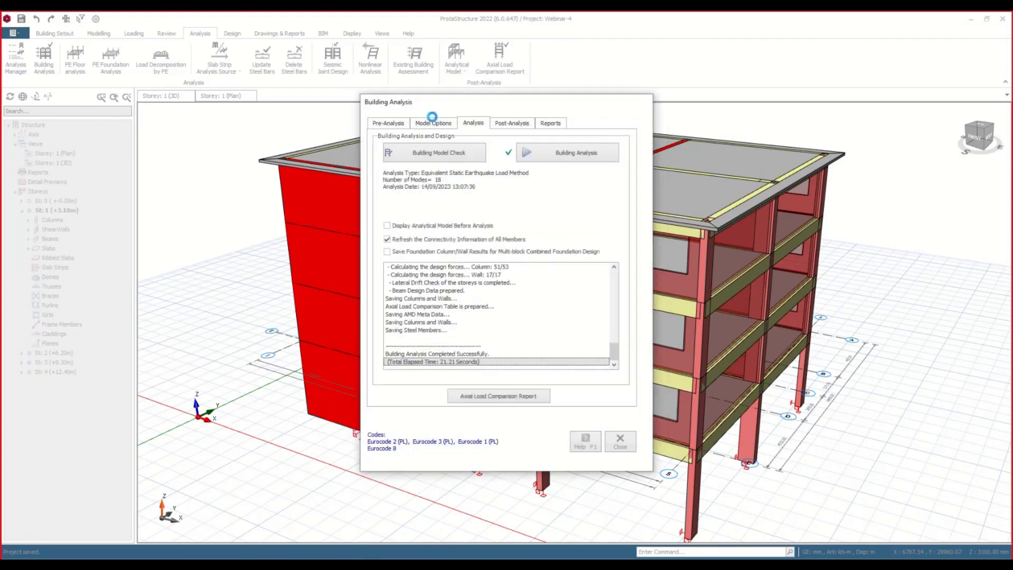
Look over the slab and shear wall model options of the building analysis.
{"action": "left_click", "coordinate": [434, 122]}
{"action": "left_click", "coordinate": [470, 143]}
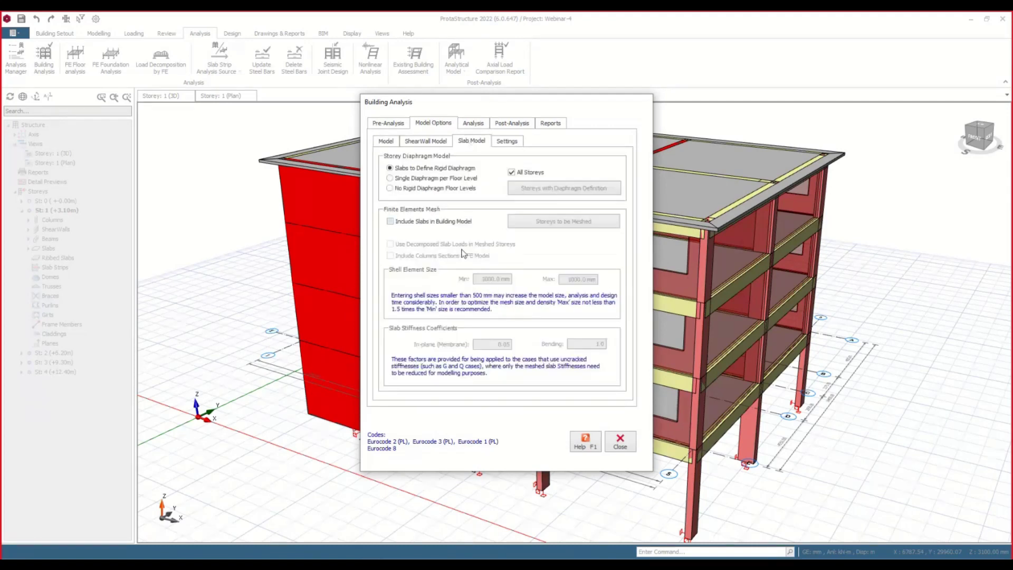
{"action": "left_click", "coordinate": [424, 142]}
View the seismic loading methods for horizontal load combinations in the loading generator, and leave it without regenerating combinations.
{"action": "left_click", "coordinate": [398, 124]}
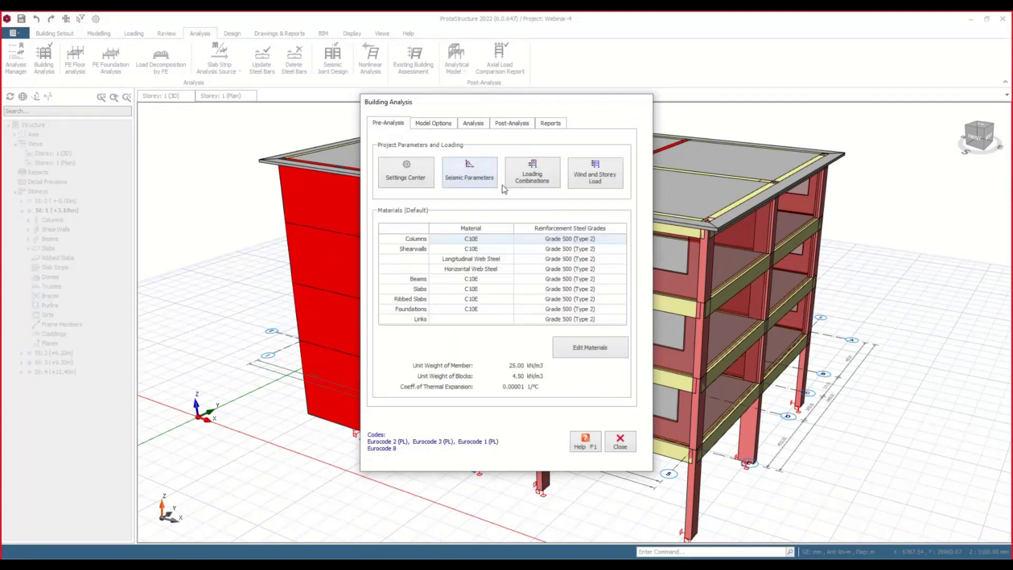
{"action": "left_click", "coordinate": [505, 186]}
{"action": "left_click", "coordinate": [327, 415]}
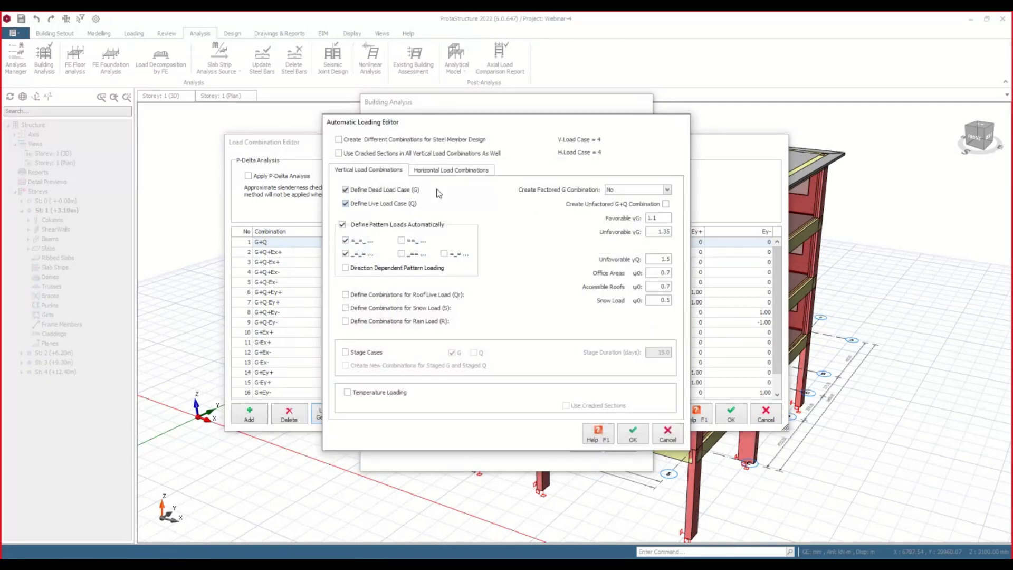
{"action": "left_click", "coordinate": [434, 172]}
{"action": "left_click", "coordinate": [450, 206]}
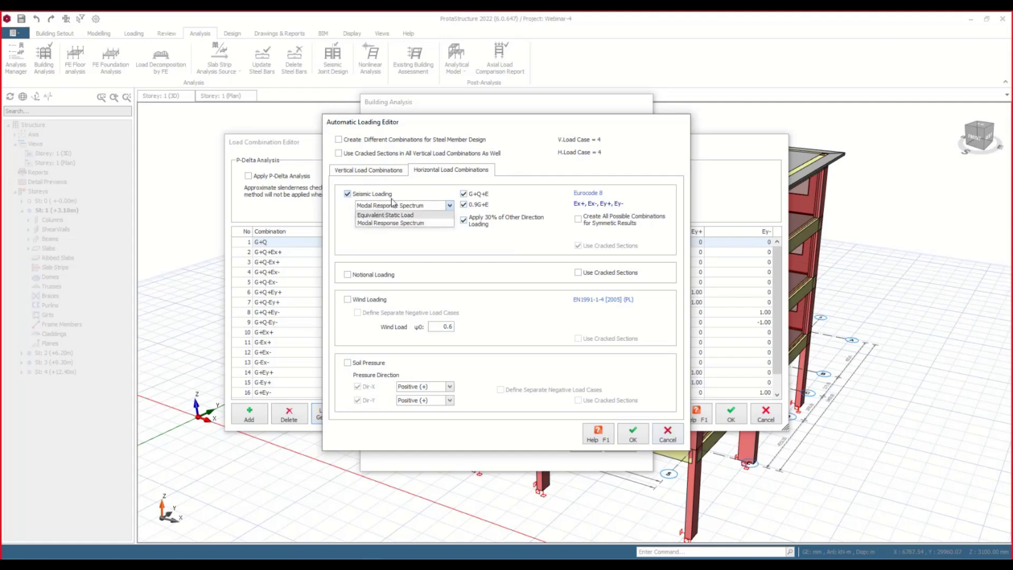
{"action": "left_click", "coordinate": [673, 440]}
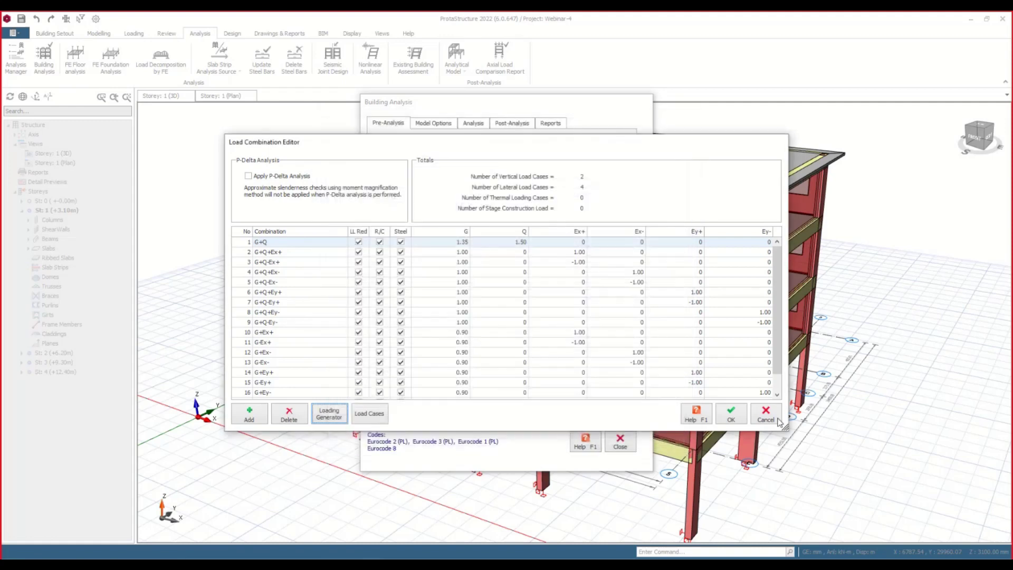
Leave the load combinations unchanged and consult the typical member reinforcement in the Steel Inspections sheet of Steel Inspection Report.xls in Excel.
{"action": "left_click", "coordinate": [767, 415]}
{"action": "left_click", "coordinate": [519, 124]}
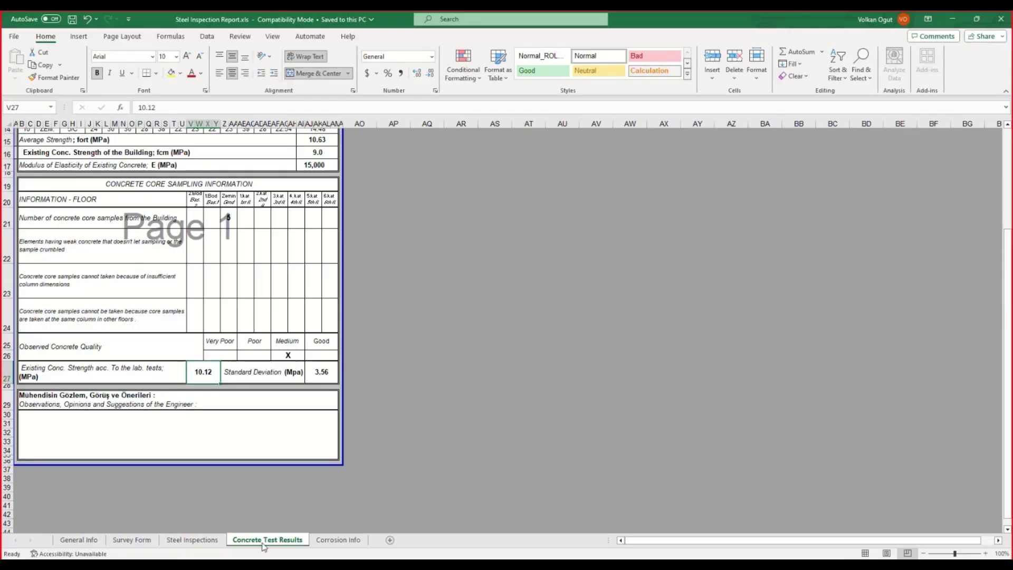
{"action": "left_click", "coordinate": [210, 540]}
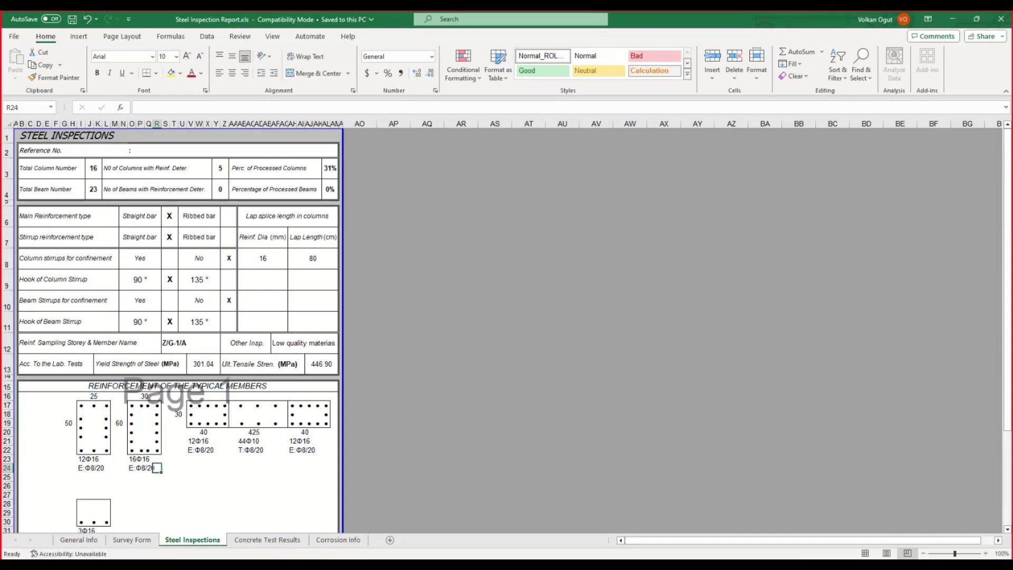
{"action": "left_click", "coordinate": [427, 520]}
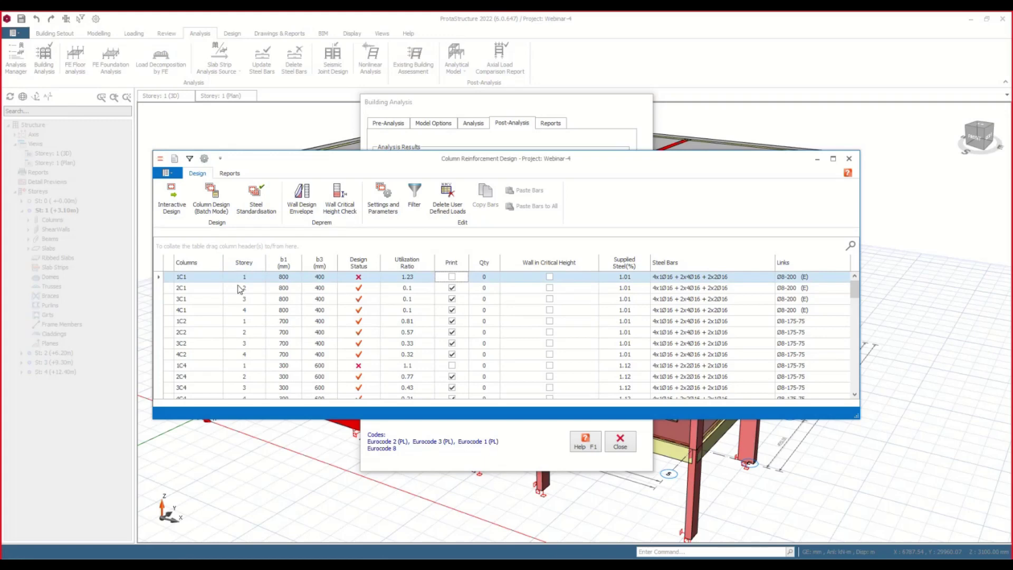
Compare the corner and intermediate steel bar quantities of column 1C1 in ProtaStructure with the Steel Inspections sheet in Excel.
{"action": "double_click", "coordinate": [208, 277]}
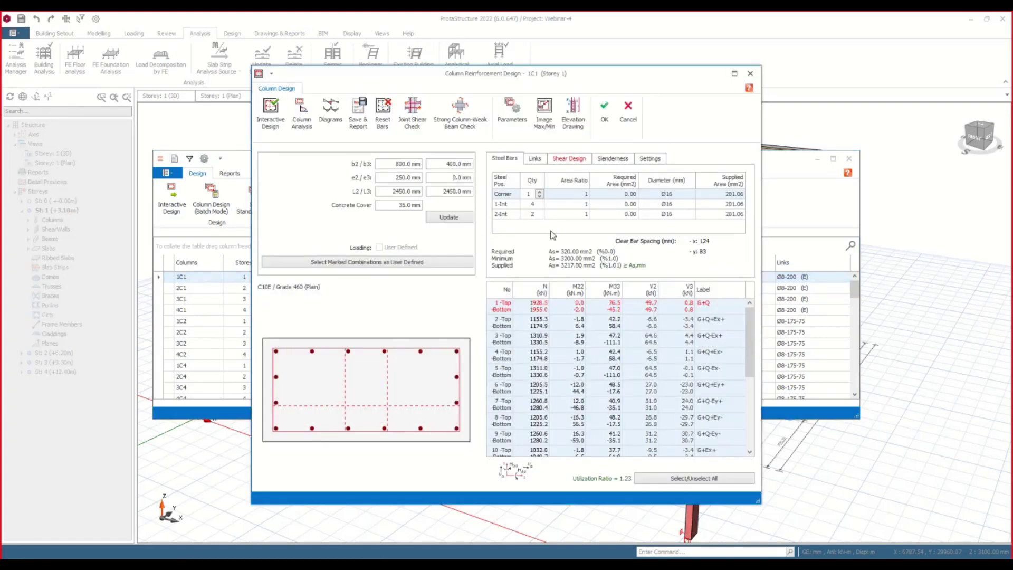
{"action": "left_click", "coordinate": [538, 215]}
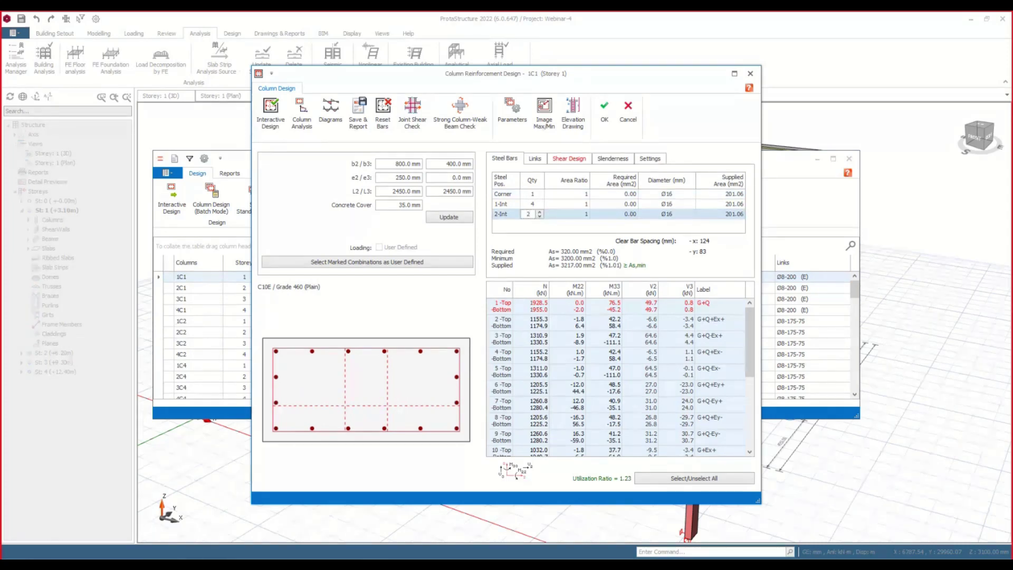
{"action": "key", "text": "alt+Tab"}
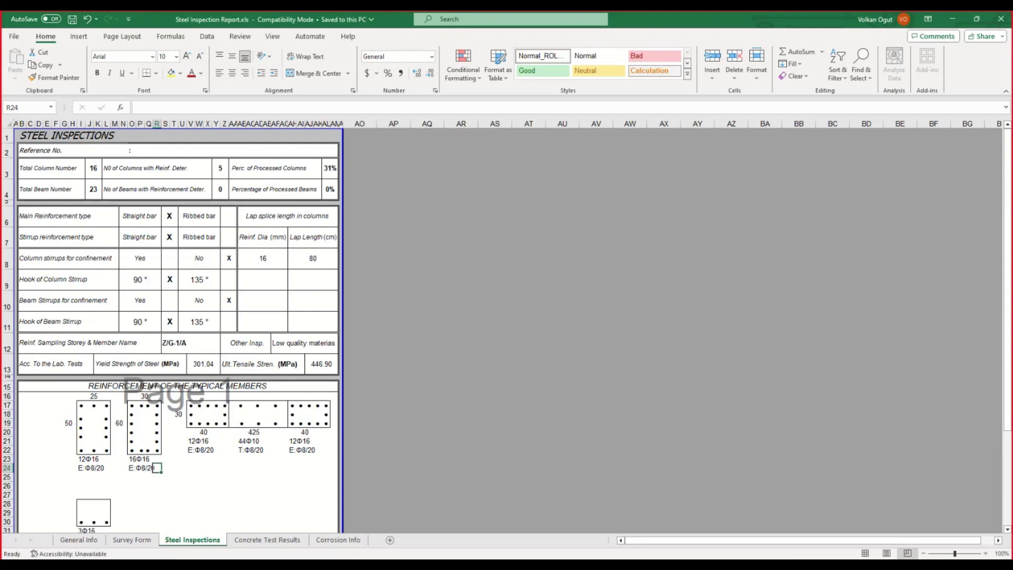
{"action": "left_click", "coordinate": [482, 537]}
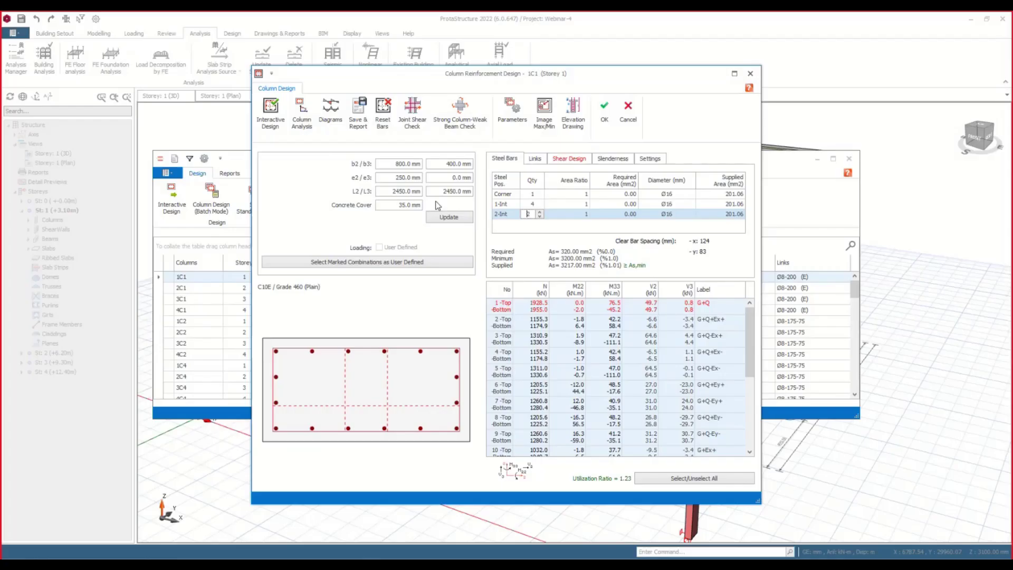
{"action": "left_click", "coordinate": [547, 204]}
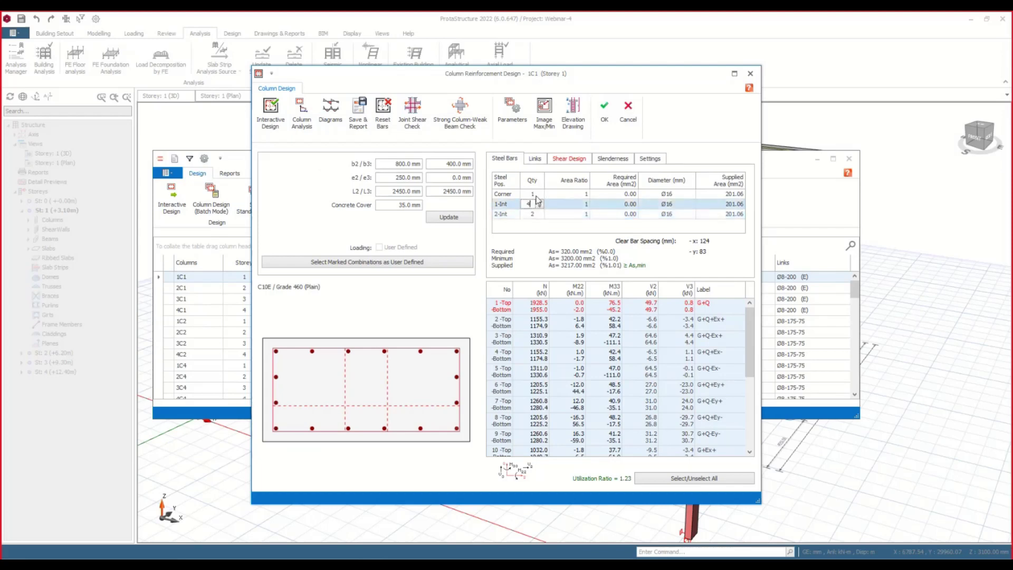
{"action": "left_click", "coordinate": [546, 195]}
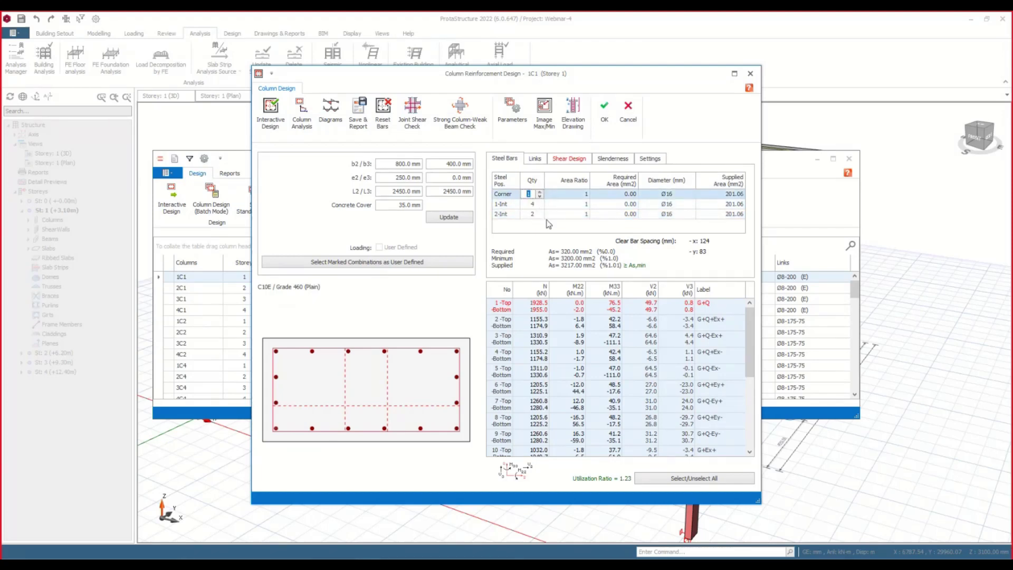
{"action": "left_click", "coordinate": [544, 214]}
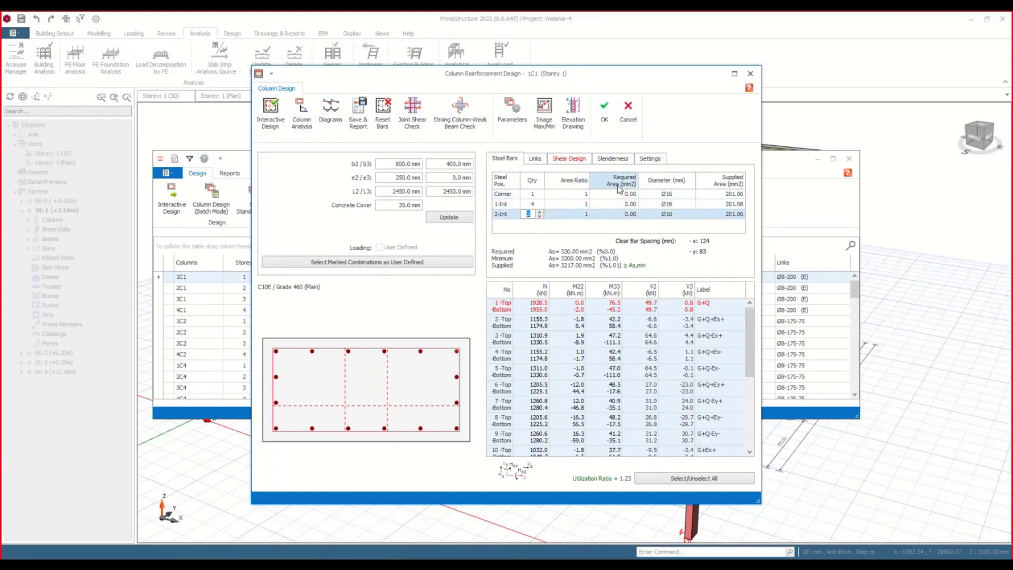
Check the shear design links of column 1C1 against the typical column stirrups in the Excel Steel Inspections sheet.
{"action": "left_click", "coordinate": [573, 159]}
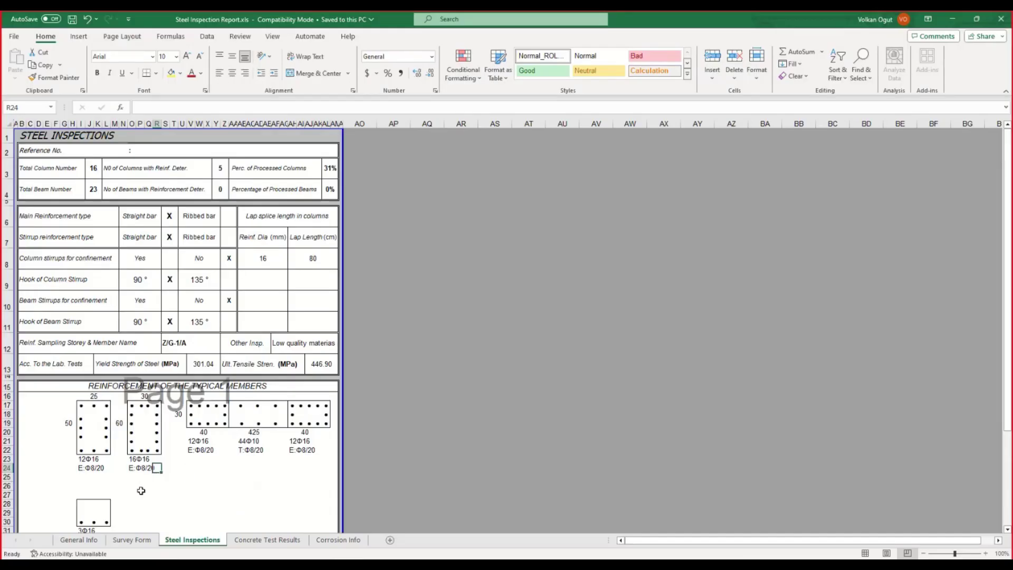
{"action": "left_click", "coordinate": [203, 484]}
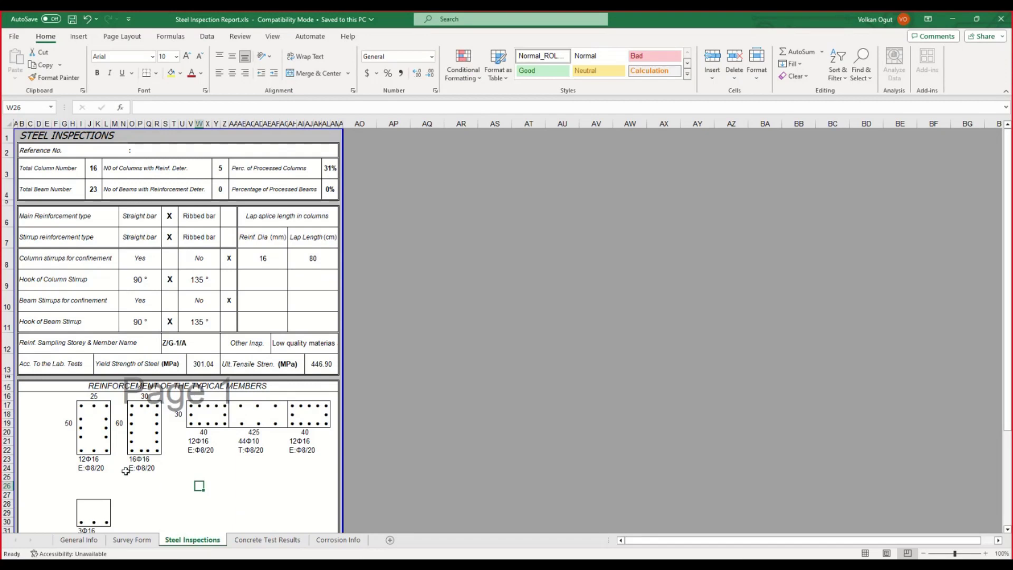
{"action": "left_click", "coordinate": [140, 466]}
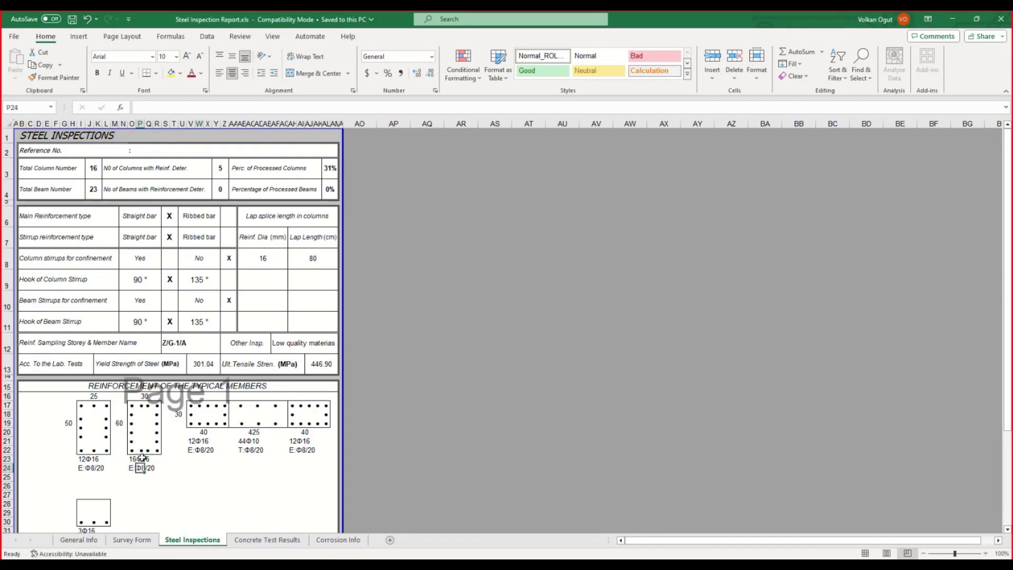
{"action": "left_click", "coordinate": [168, 487]}
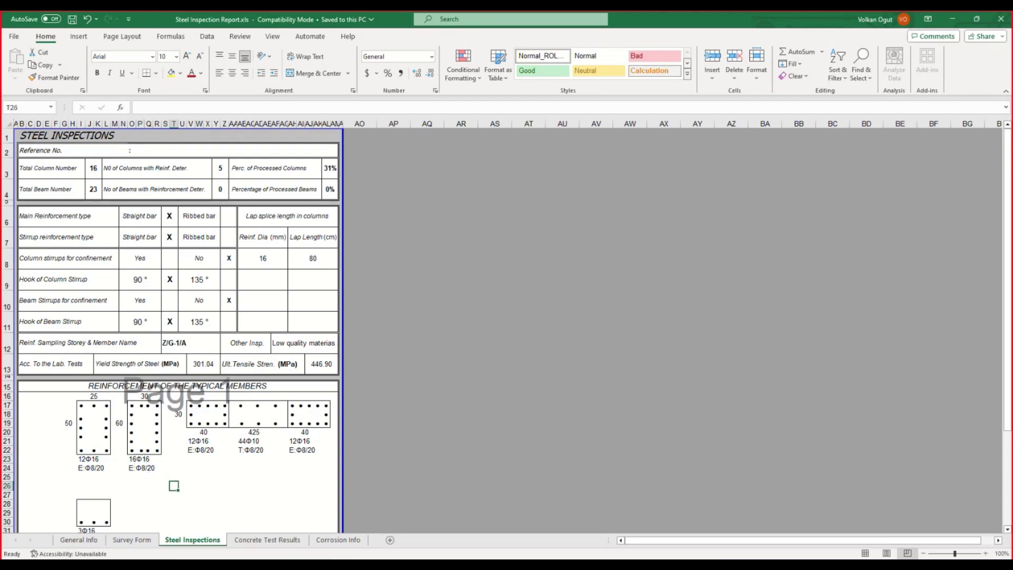
{"action": "left_click", "coordinate": [374, 564]}
{"action": "left_click", "coordinate": [488, 527]}
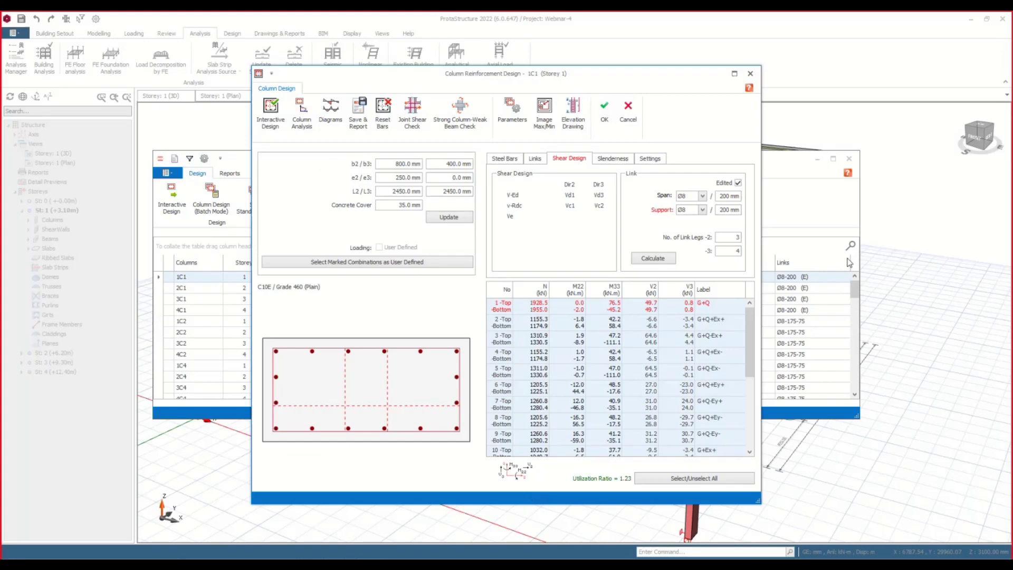
Specify user-edited Ø8 links at 200 mm for the span and support of column 1C1, and accept the column design.
{"action": "left_click", "coordinate": [703, 197]}
{"action": "left_click", "coordinate": [685, 205]}
{"action": "left_click", "coordinate": [702, 210]}
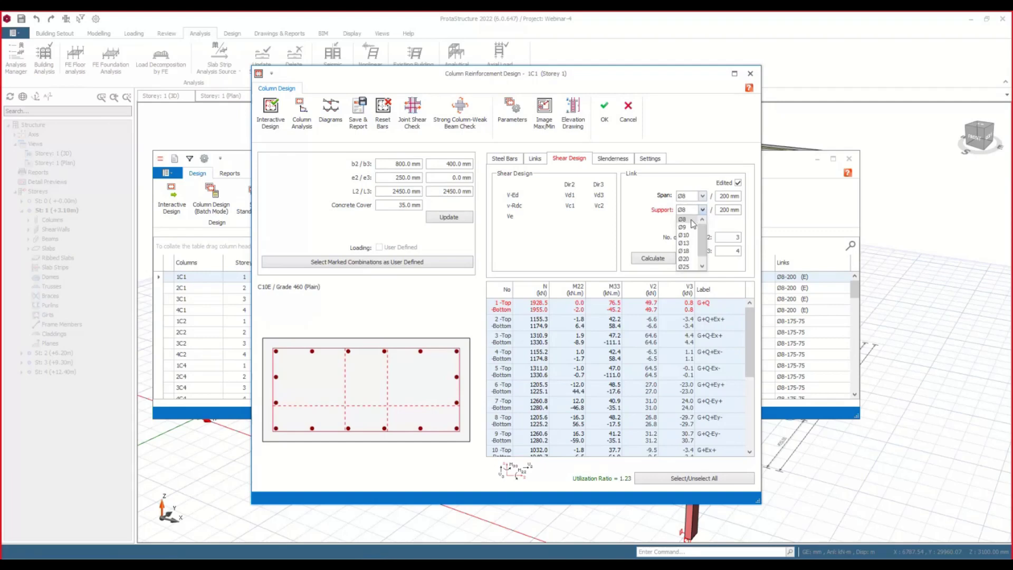
{"action": "left_click", "coordinate": [692, 220]}
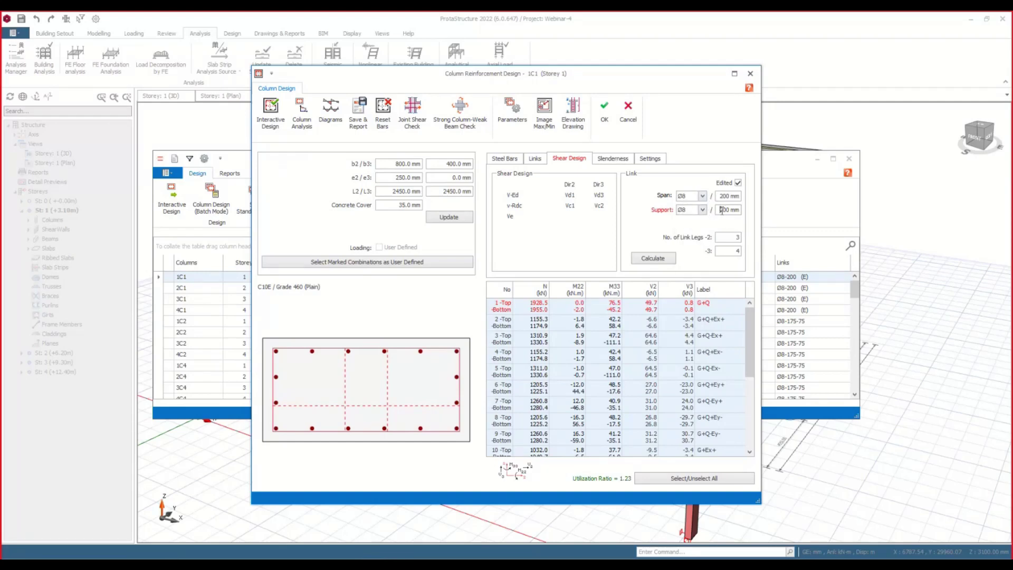
{"action": "left_click", "coordinate": [721, 210]}
{"action": "left_click", "coordinate": [738, 183]}
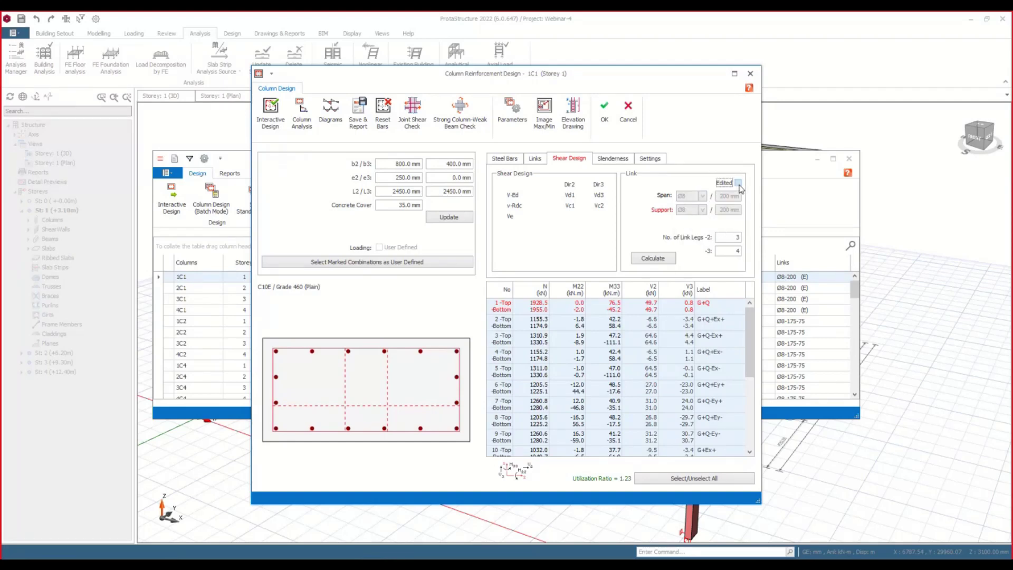
{"action": "left_click", "coordinate": [739, 183]}
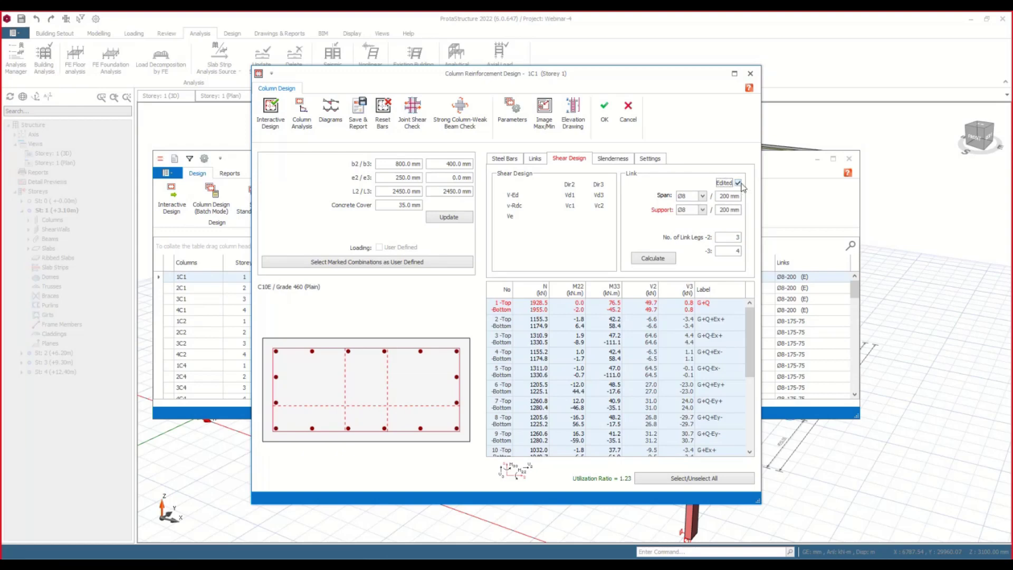
{"action": "left_click", "coordinate": [604, 122]}
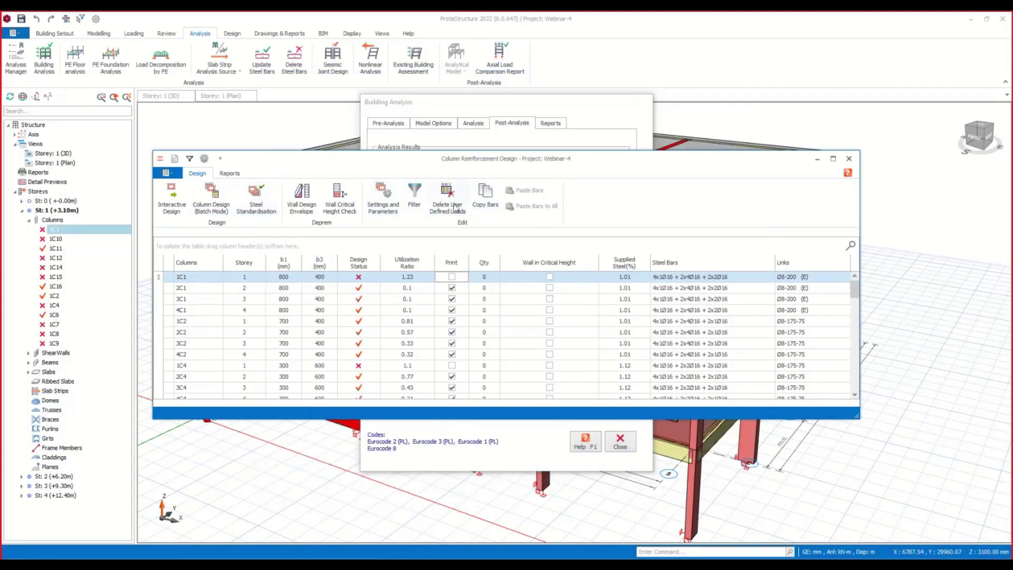
Copy the reinforcement of column 1C1 to columns 2C1, 3C1 and 4C1 on the storeys above.
{"action": "left_click", "coordinate": [481, 199]}
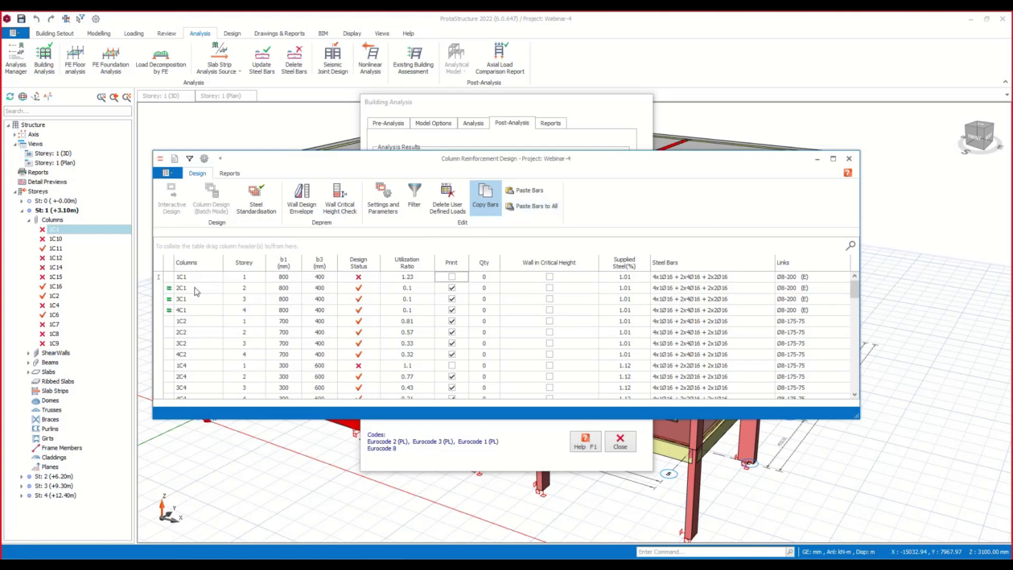
{"action": "left_click_drag", "start_coordinate": [195, 289], "coordinate": [198, 315]}
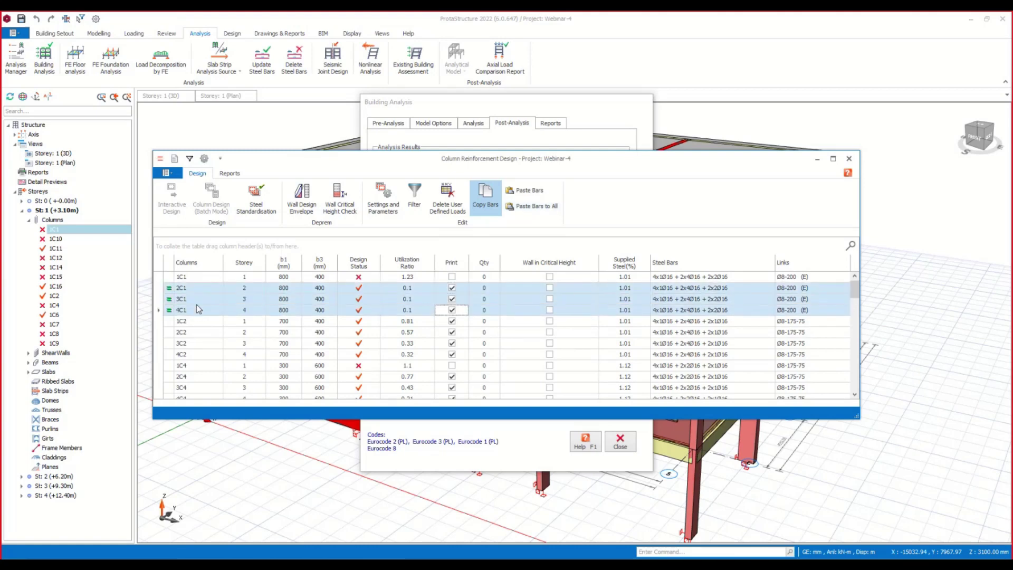
{"action": "left_click", "coordinate": [530, 190]}
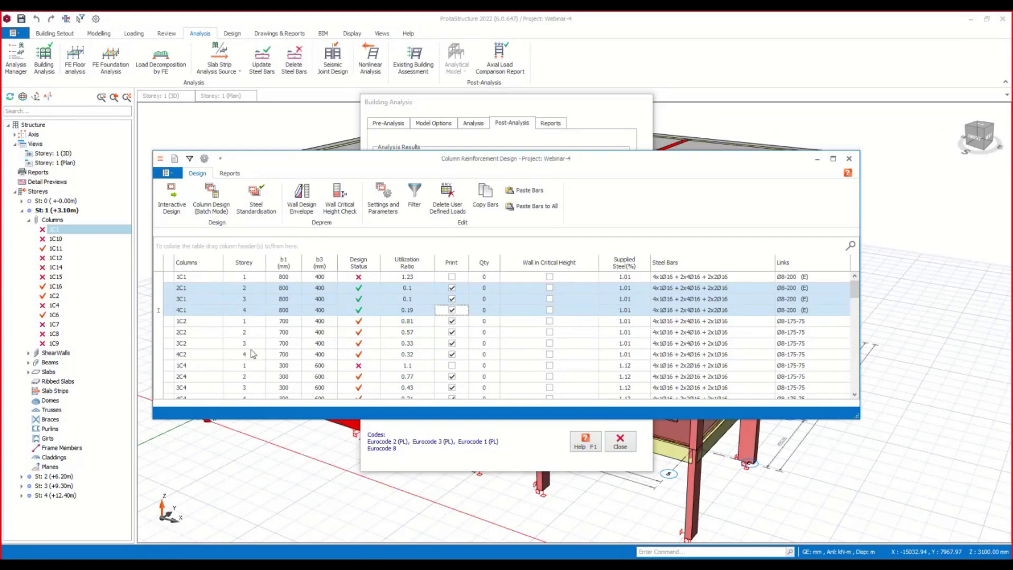
{"action": "left_click", "coordinate": [182, 323]}
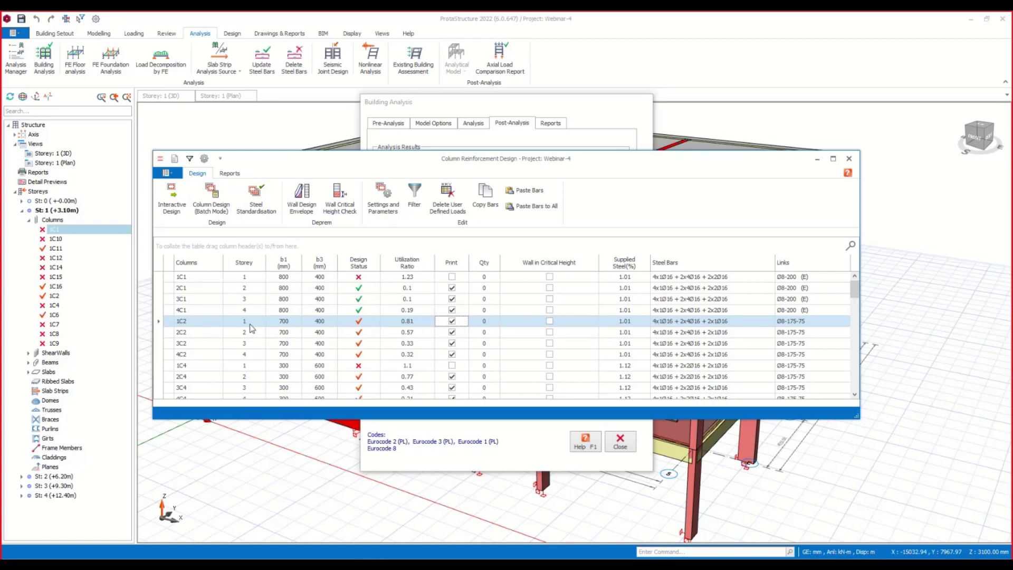
Leave the column design and open the reinforcement data of storey 1 beam axis E without updating its rebars.
{"action": "left_click", "coordinate": [848, 158]}
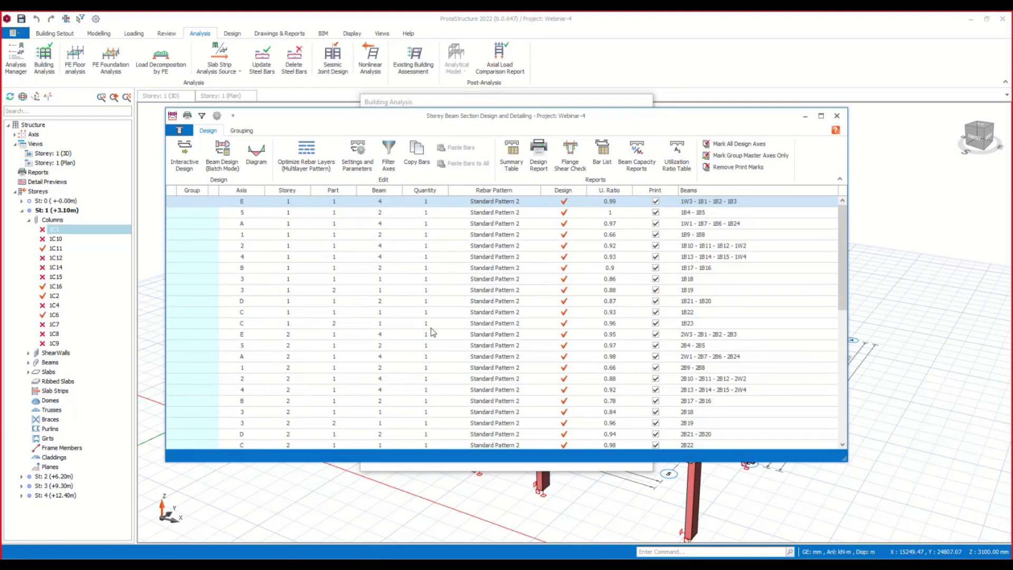
{"action": "key", "text": "Return"}
{"action": "left_click", "coordinate": [578, 328]}
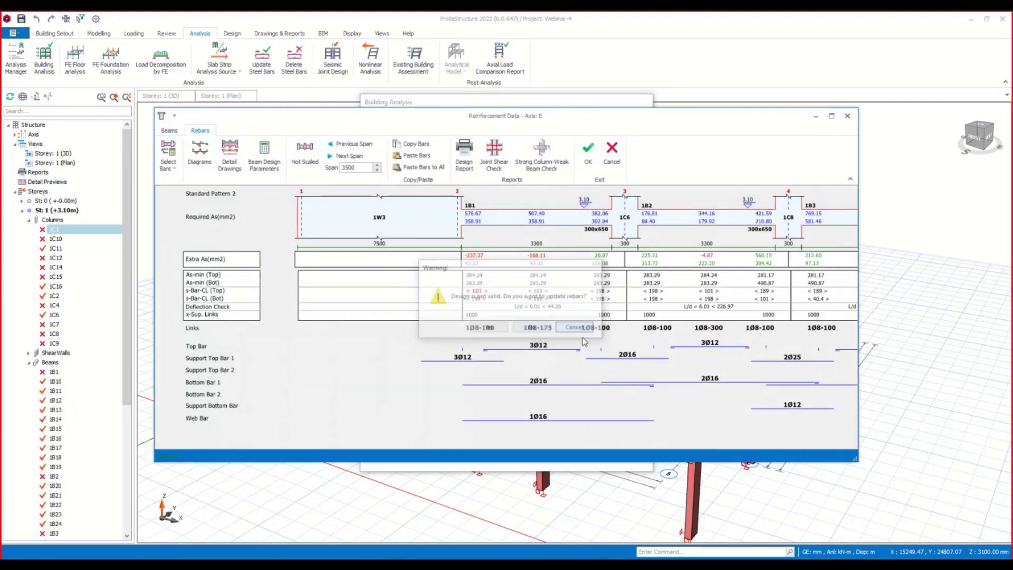
Remove the web bar from beam 1B1, and set its bottom bar to 3Ø16 and its top bar to 2Ø12.
{"action": "left_click", "coordinate": [533, 419]}
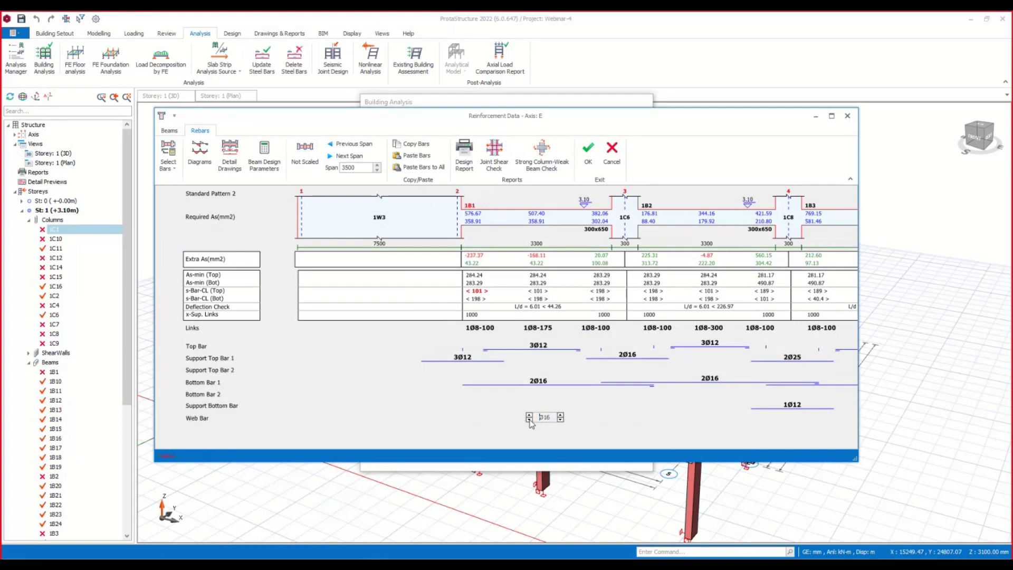
{"action": "left_click_drag", "start_coordinate": [531, 423], "coordinate": [533, 383]}
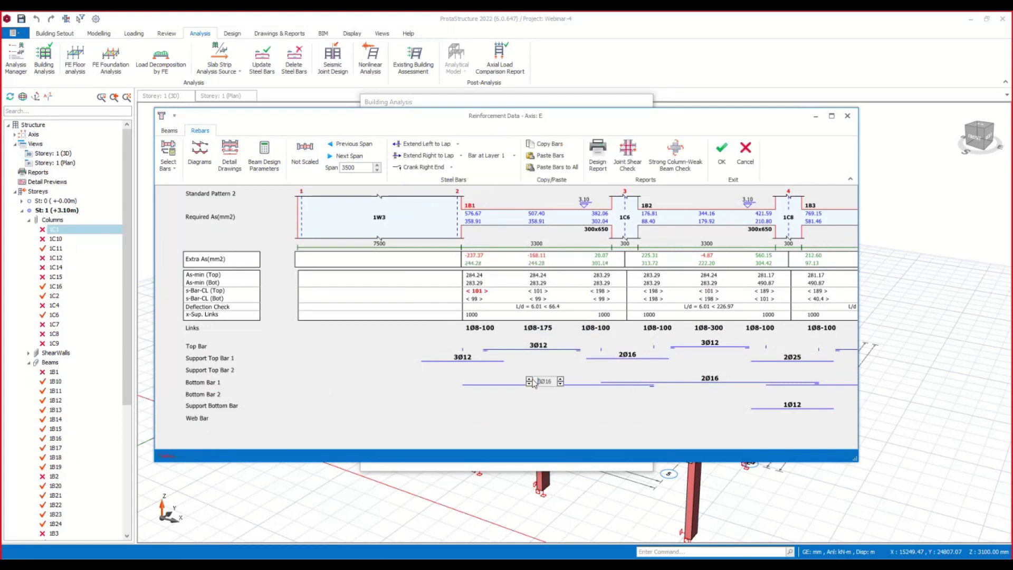
{"action": "left_click", "coordinate": [537, 350]}
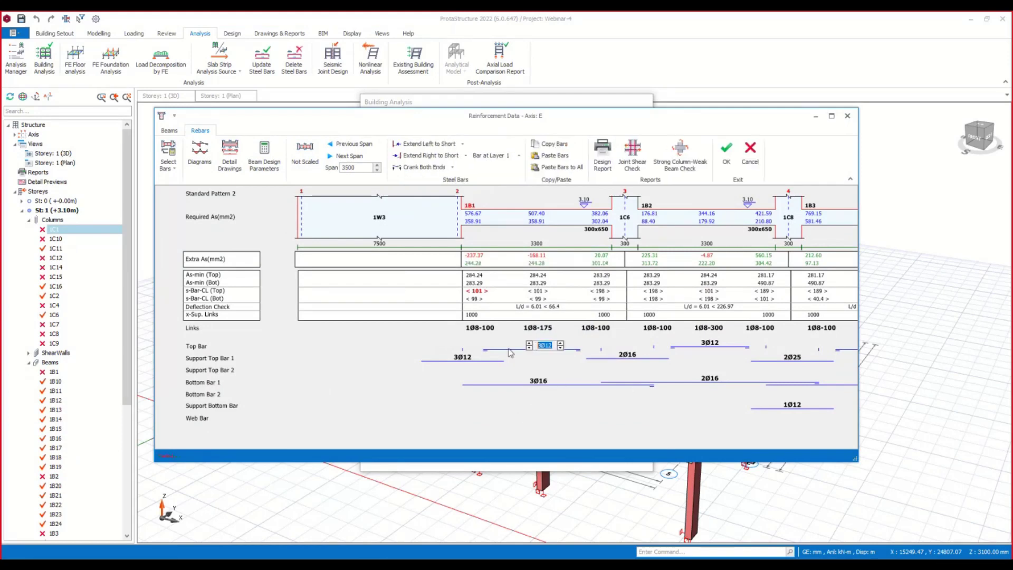
{"action": "left_click", "coordinate": [529, 343]}
{"action": "left_click", "coordinate": [530, 348]}
{"action": "left_click", "coordinate": [529, 348]}
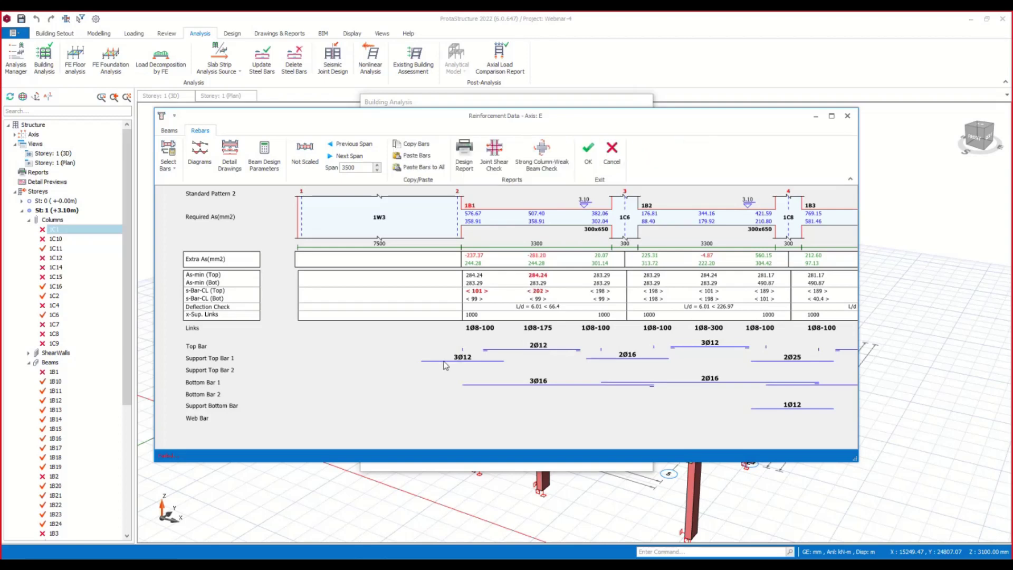
Remove the support top bars at both ends of beam 1B1 and accept the axis E reinforcement.
{"action": "left_click", "coordinate": [464, 358]}
{"action": "left_click", "coordinate": [462, 361]}
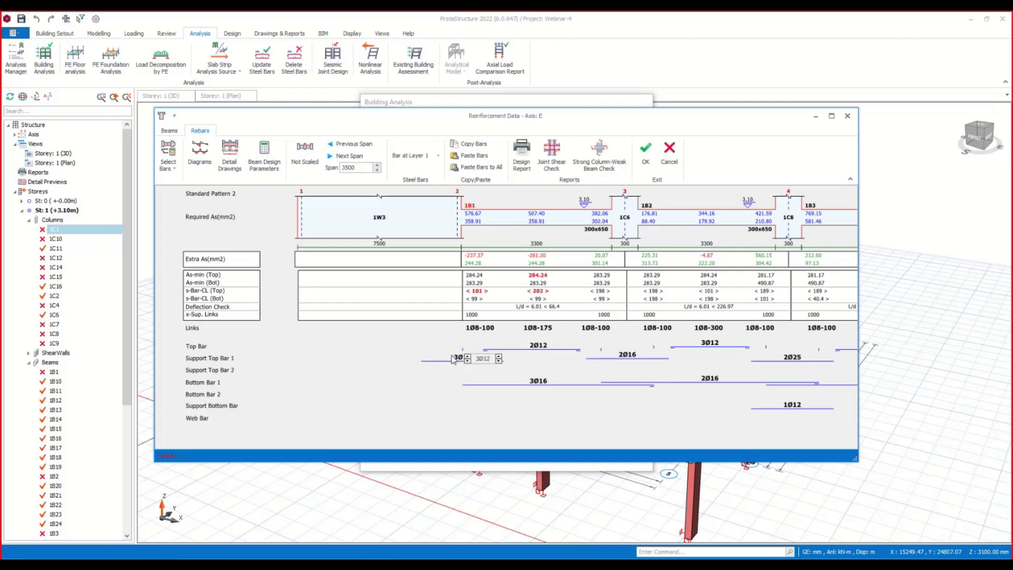
{"action": "left_click", "coordinate": [459, 359]}
{"action": "left_click", "coordinate": [467, 361]}
{"action": "left_click", "coordinate": [627, 354]}
{"action": "left_click", "coordinate": [611, 361]}
{"action": "left_click", "coordinate": [612, 361]}
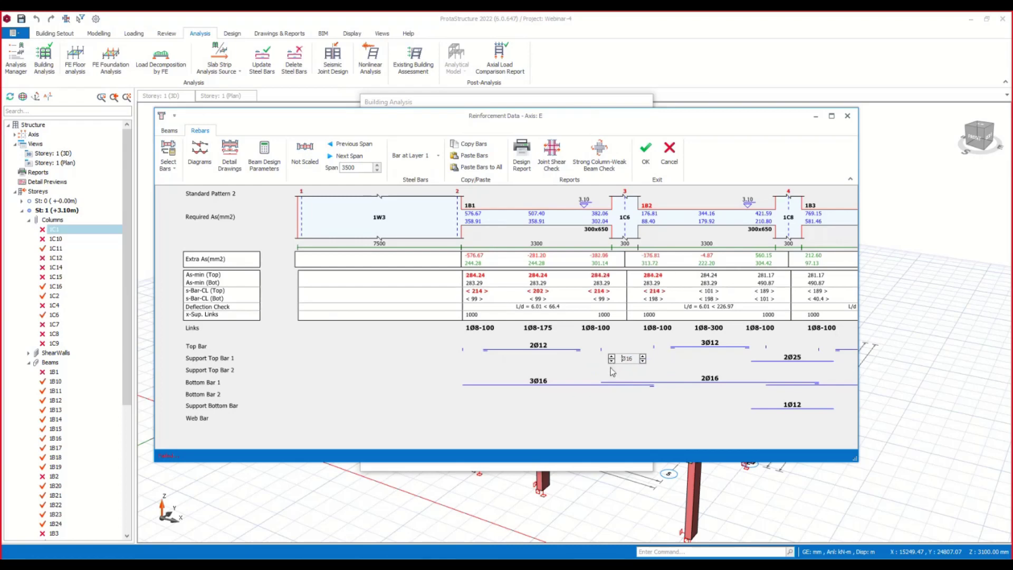
{"action": "left_click", "coordinate": [485, 407]}
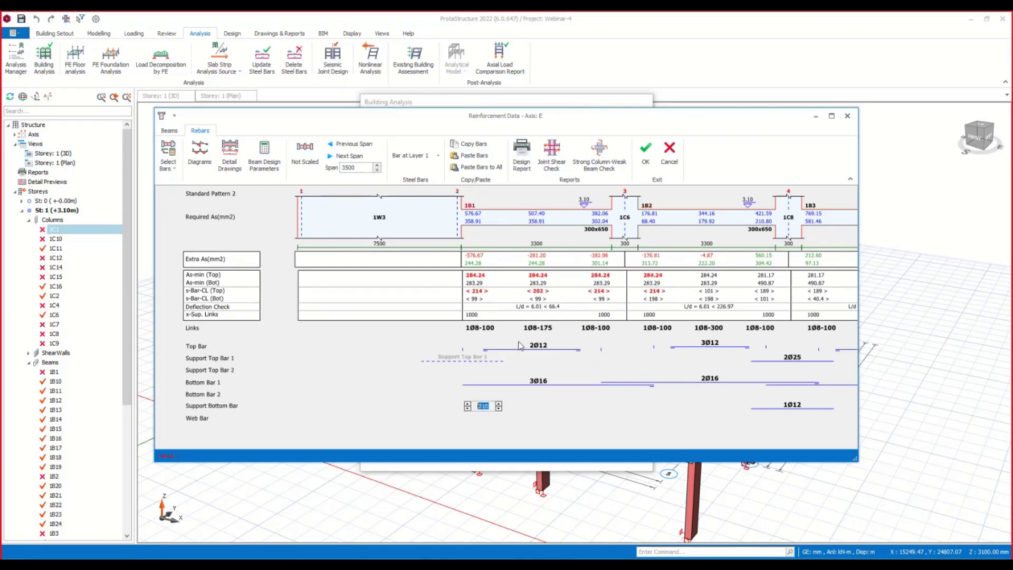
{"action": "left_click", "coordinate": [650, 149]}
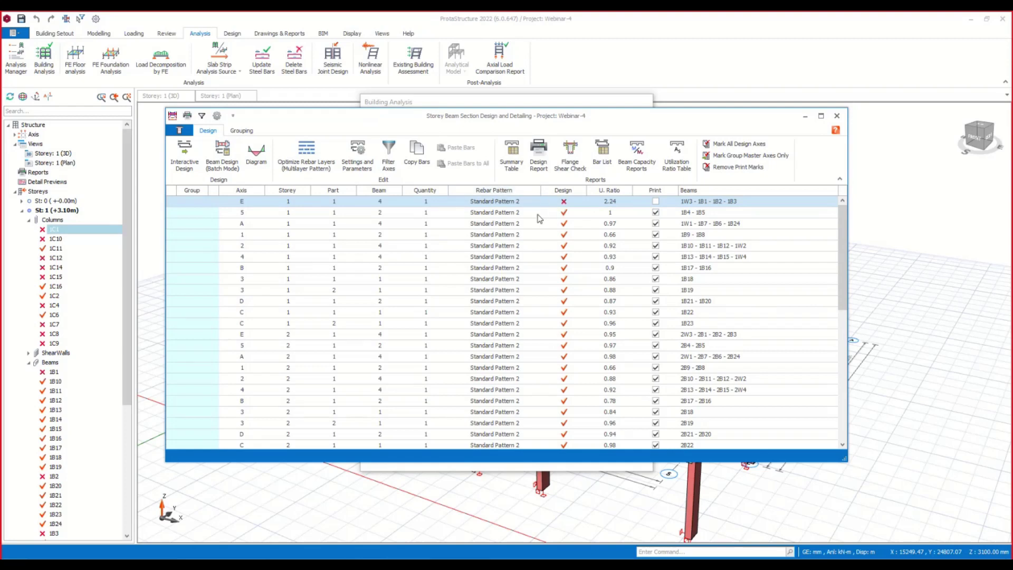
{"action": "left_click", "coordinate": [569, 214]}
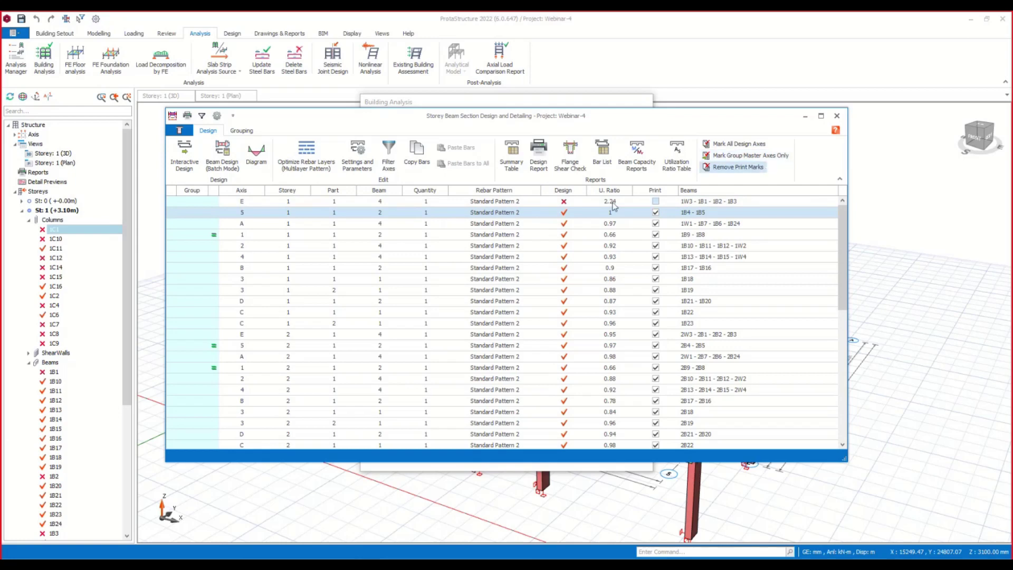
Copy the reinforcement of storey 1 beam axis E to all matching axes and leave the beam design and building analysis.
{"action": "left_click", "coordinate": [221, 203]}
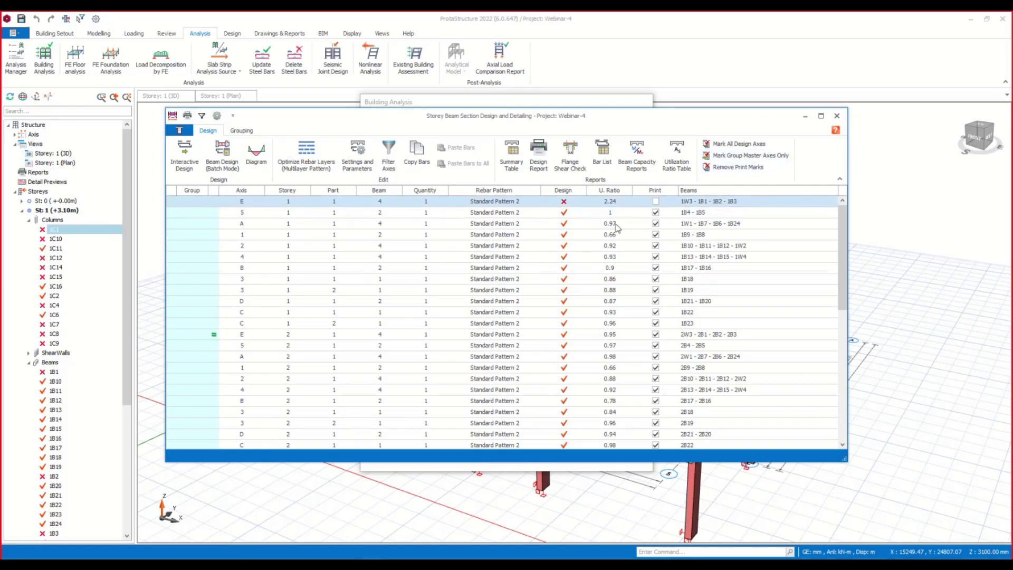
{"action": "left_click", "coordinate": [416, 154]}
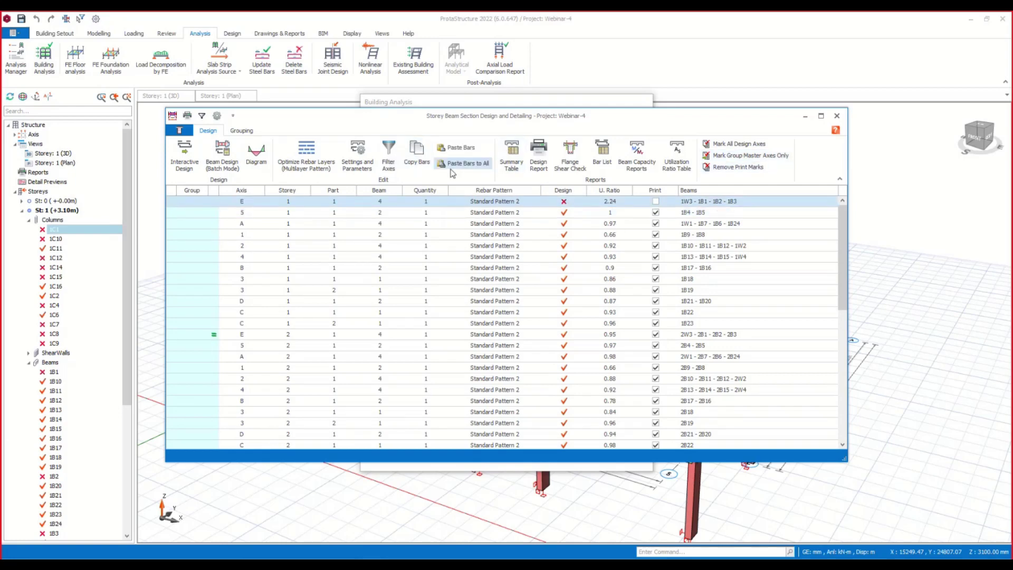
{"action": "left_click", "coordinate": [453, 165]}
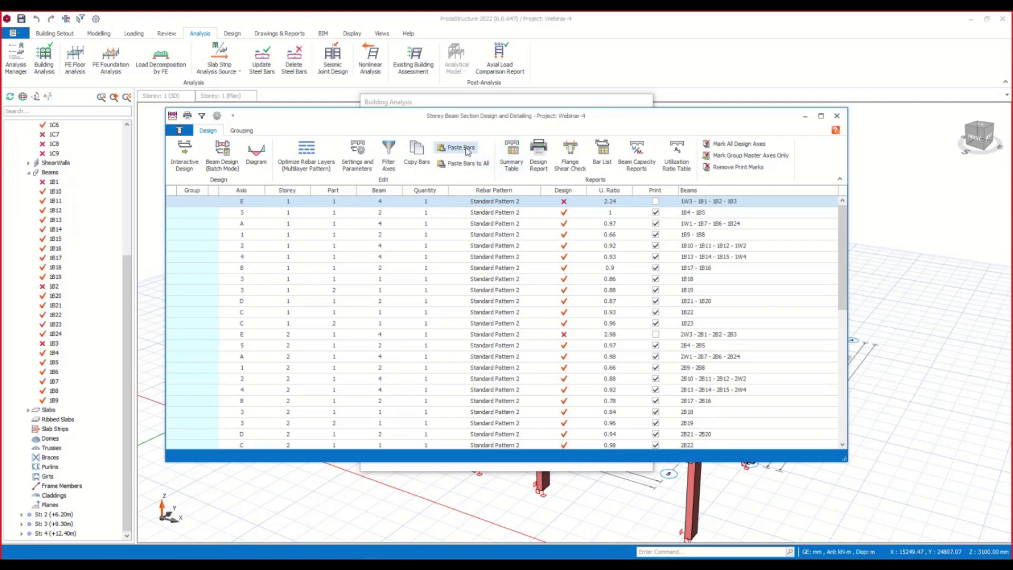
{"action": "left_click", "coordinate": [837, 116]}
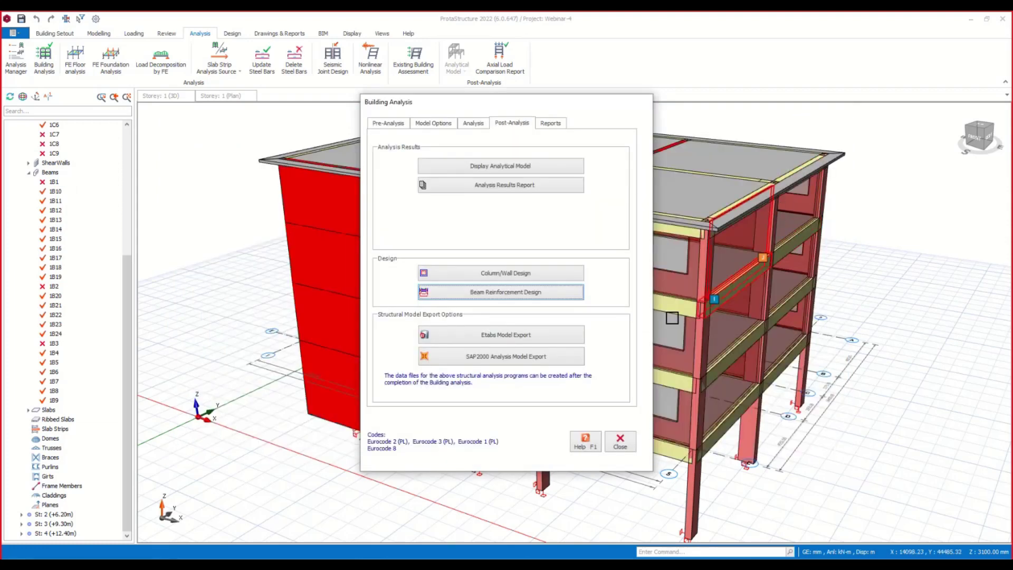
{"action": "left_click", "coordinate": [620, 443]}
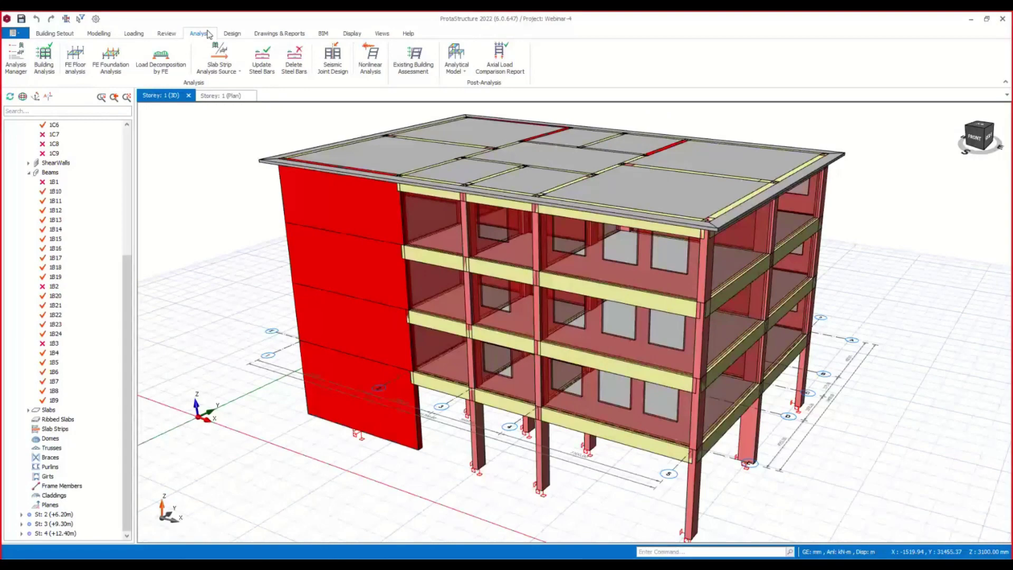
Open the existing building assessment and choose Pushover Analysis as its analysis method, accepting the warning.
{"action": "left_click", "coordinate": [421, 75]}
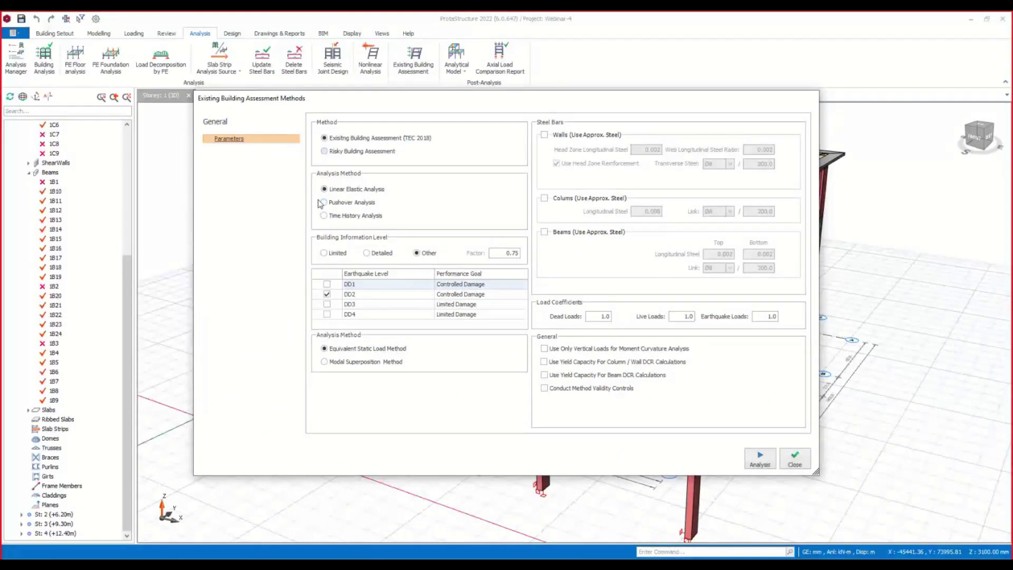
{"action": "left_click", "coordinate": [334, 203]}
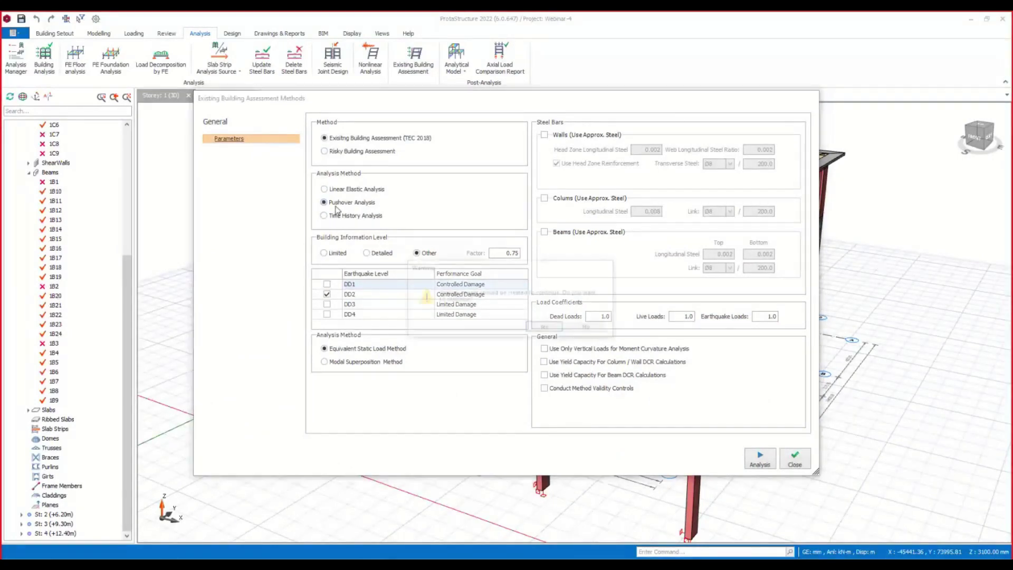
{"action": "left_click", "coordinate": [543, 328]}
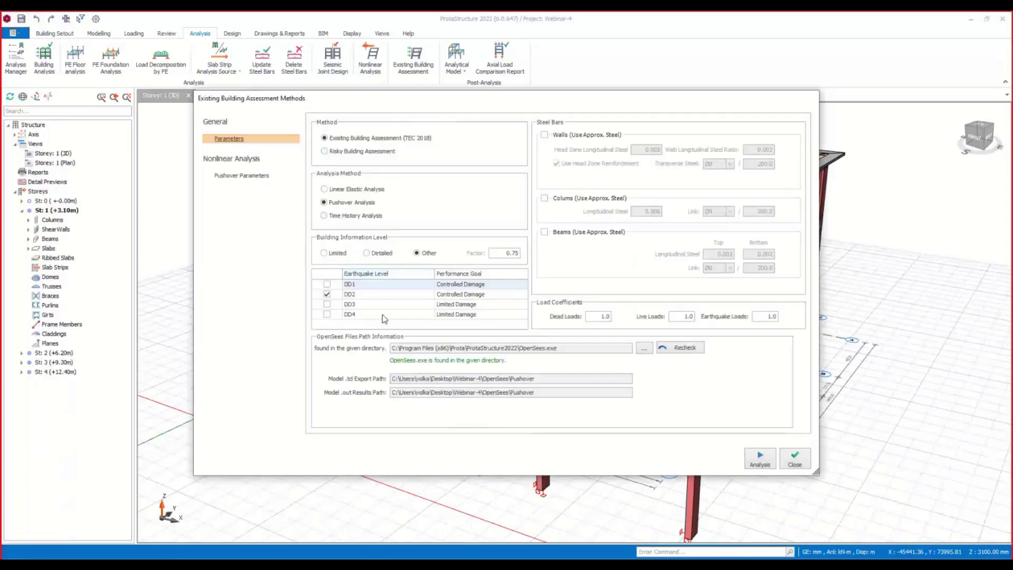
Compare the Limited, Detailed and Other building information levels and set the level to Detailed.
{"action": "left_click", "coordinate": [373, 254]}
{"action": "left_click", "coordinate": [331, 256]}
{"action": "left_click", "coordinate": [378, 254]}
{"action": "left_click", "coordinate": [421, 254]}
{"action": "double_click", "coordinate": [503, 251]}
{"action": "left_click", "coordinate": [380, 252]}
Review the earthquake levels and select Controlled Damage as the performance goal for level DD2.
{"action": "left_click", "coordinate": [375, 285]}
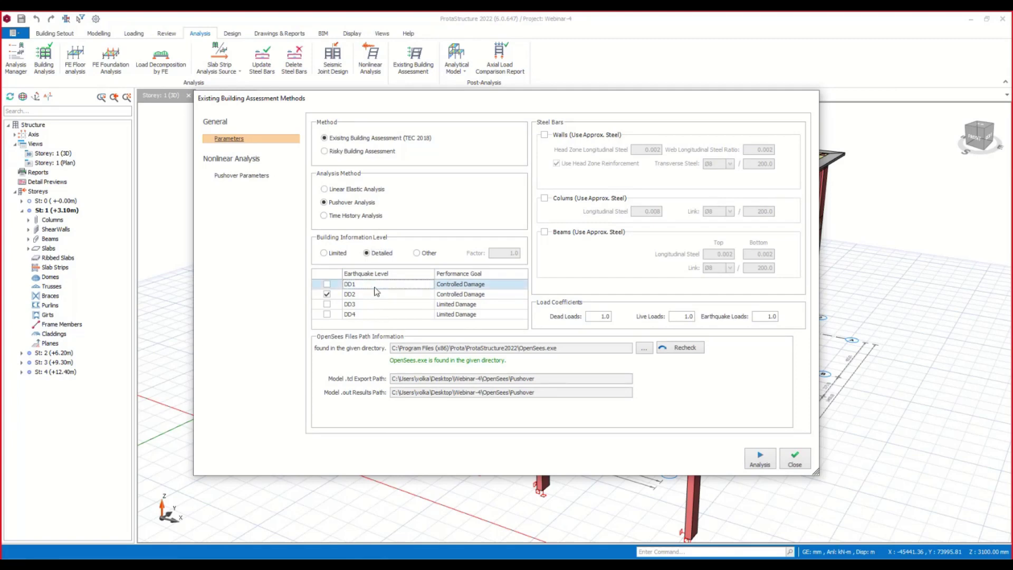
{"action": "left_click", "coordinate": [376, 294]}
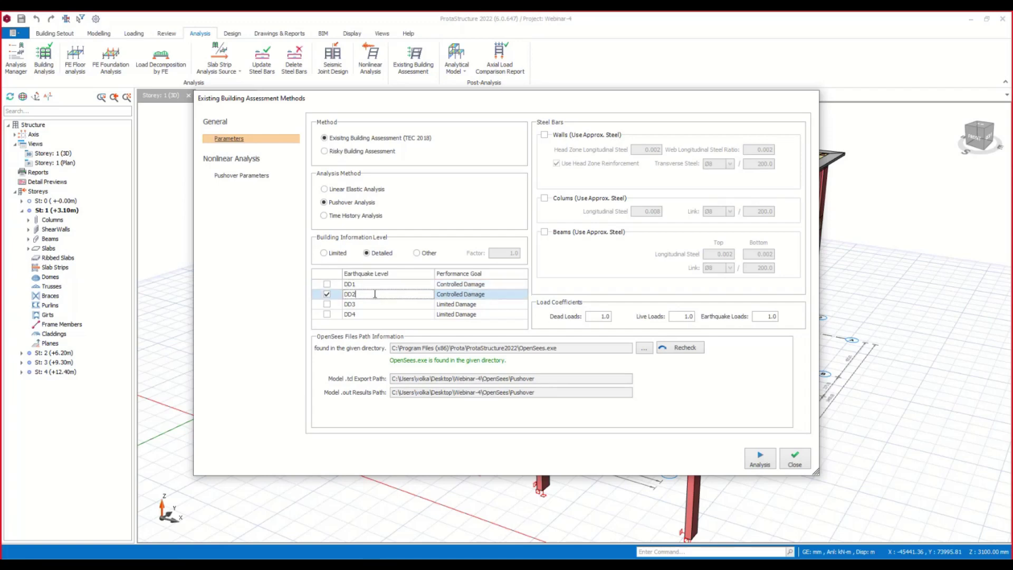
{"action": "left_click", "coordinate": [375, 306]}
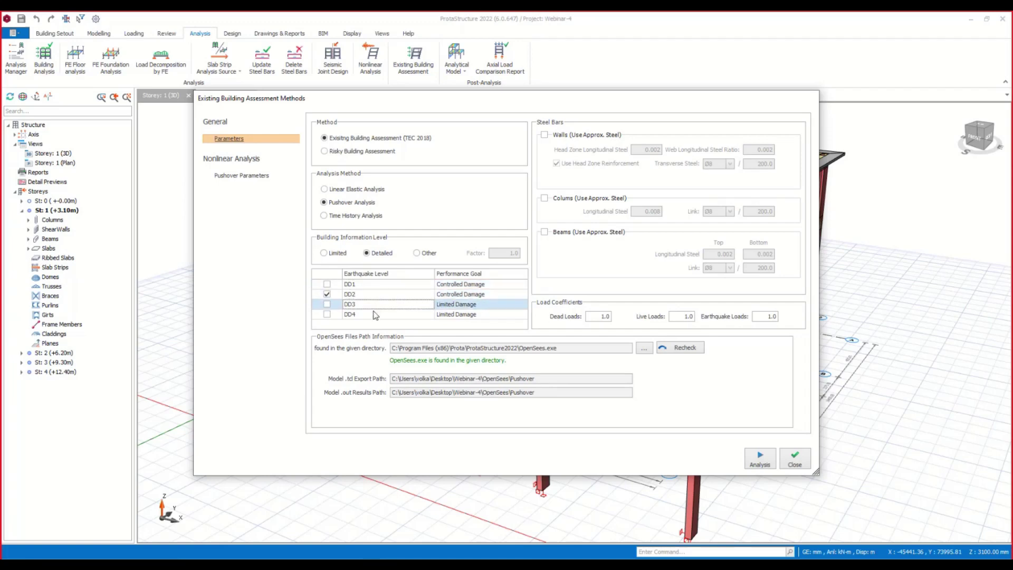
{"action": "left_click", "coordinate": [375, 315]}
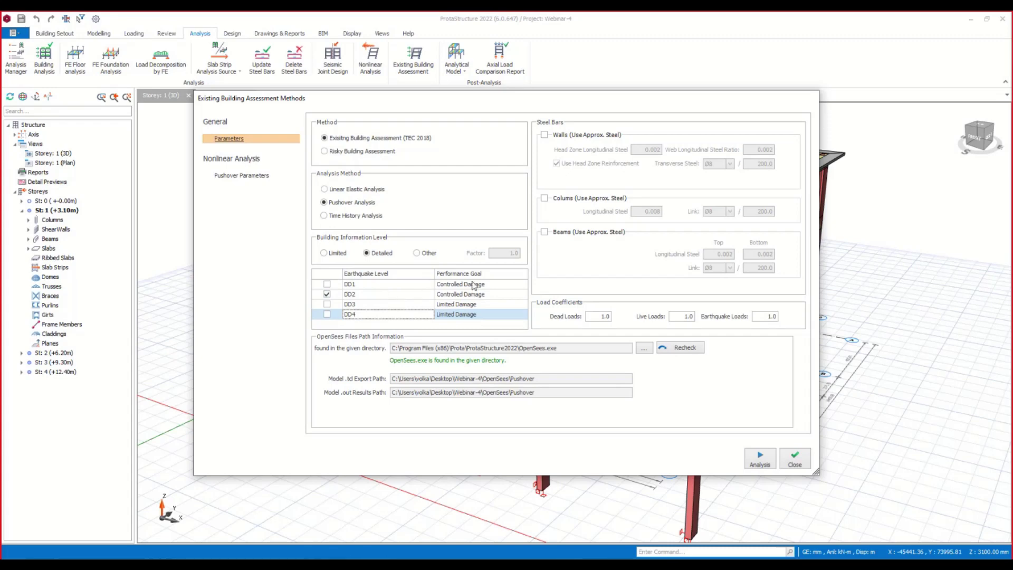
{"action": "left_click", "coordinate": [373, 294]}
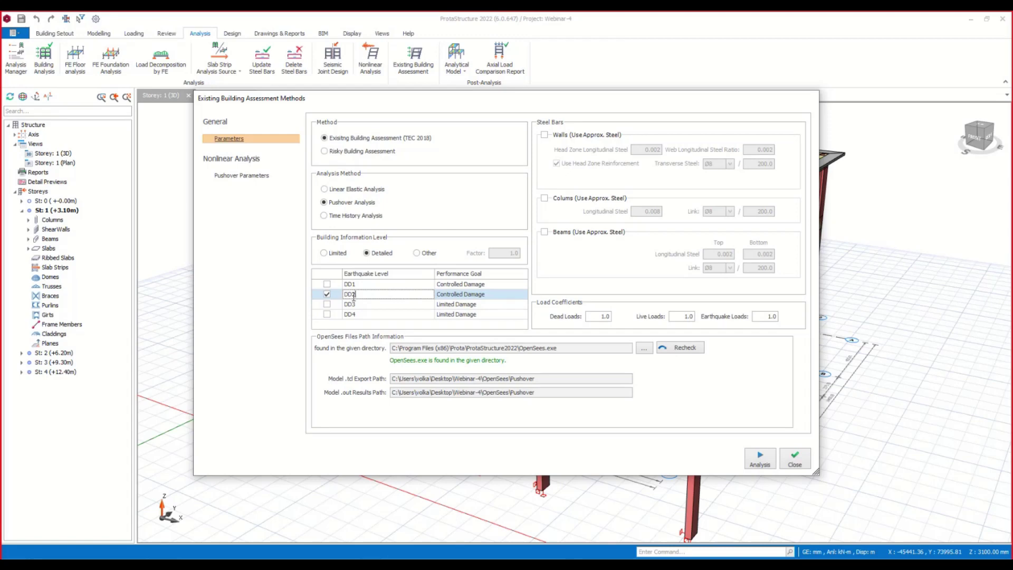
{"action": "left_click_drag", "start_coordinate": [363, 294], "coordinate": [341, 295]}
{"action": "left_click", "coordinate": [457, 295]}
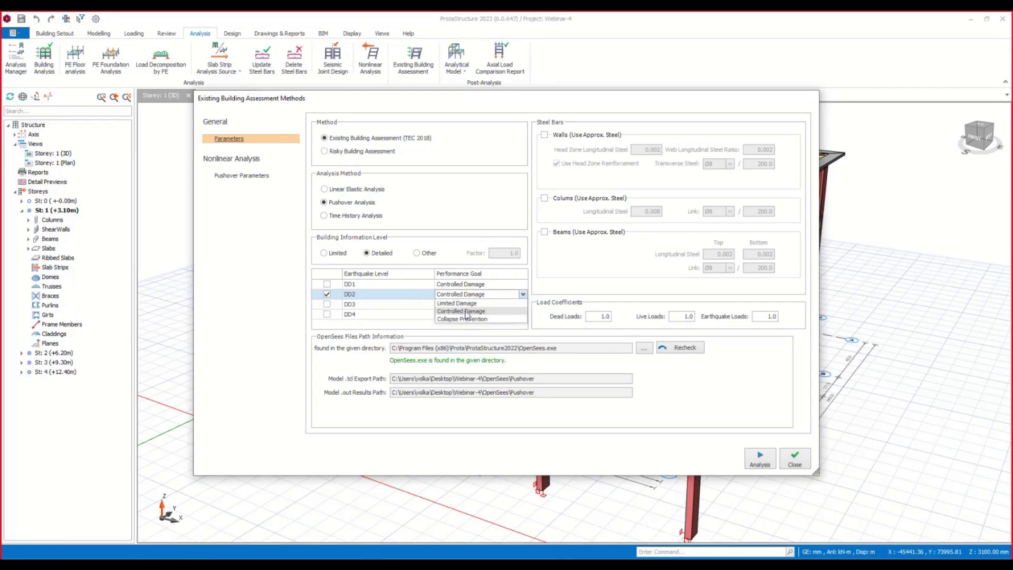
{"action": "left_click", "coordinate": [466, 312]}
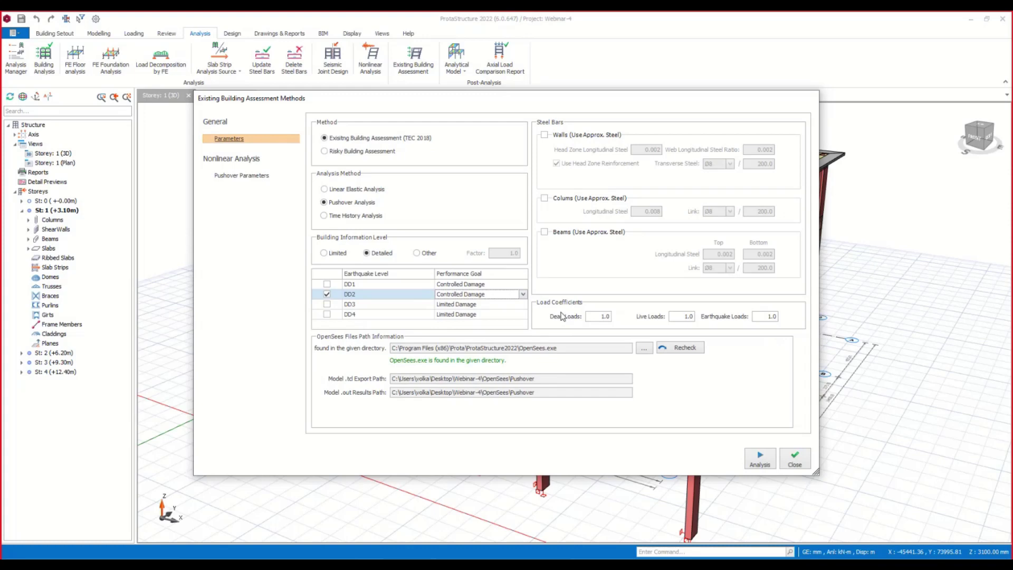
{"action": "left_click", "coordinate": [686, 317]}
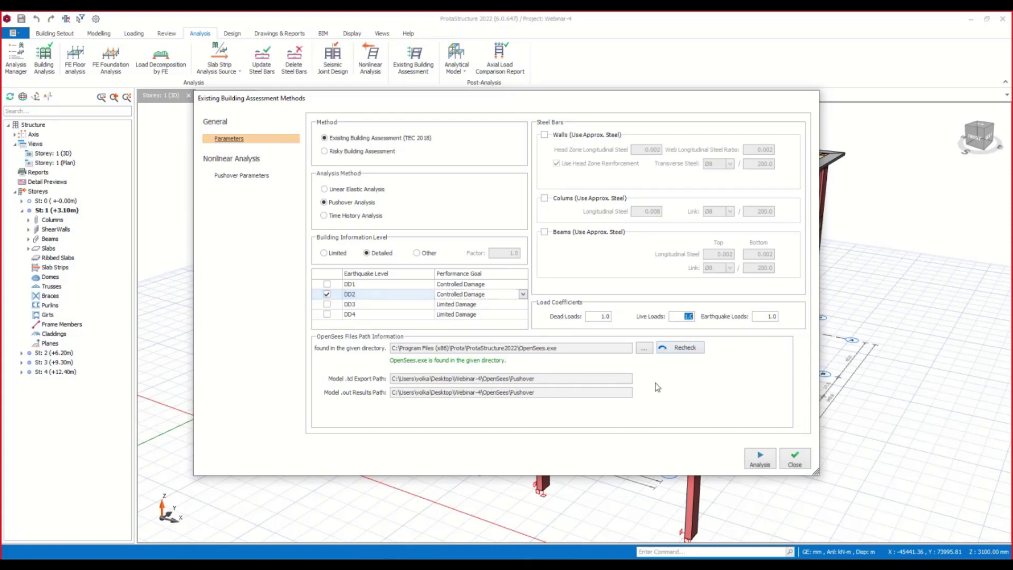
Set the pushover analysis to 150 steps in the 0-Degree direction, with storey 4 node D4-1 as control node.
{"action": "left_click", "coordinate": [227, 176]}
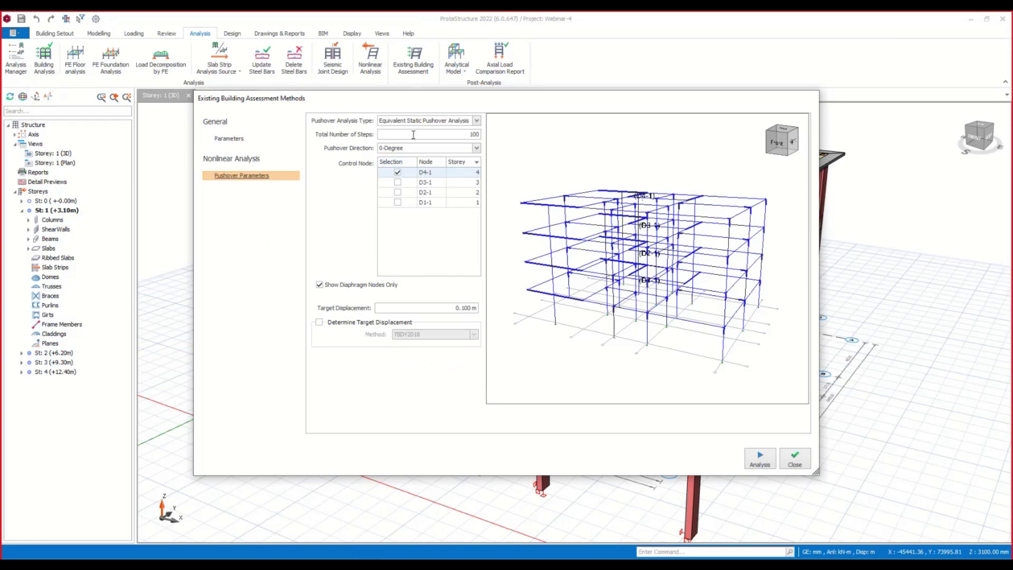
{"action": "double_click", "coordinate": [436, 135]}
{"action": "type", "text": "150"}
{"action": "left_click", "coordinate": [431, 134]}
{"action": "left_click", "coordinate": [429, 148]}
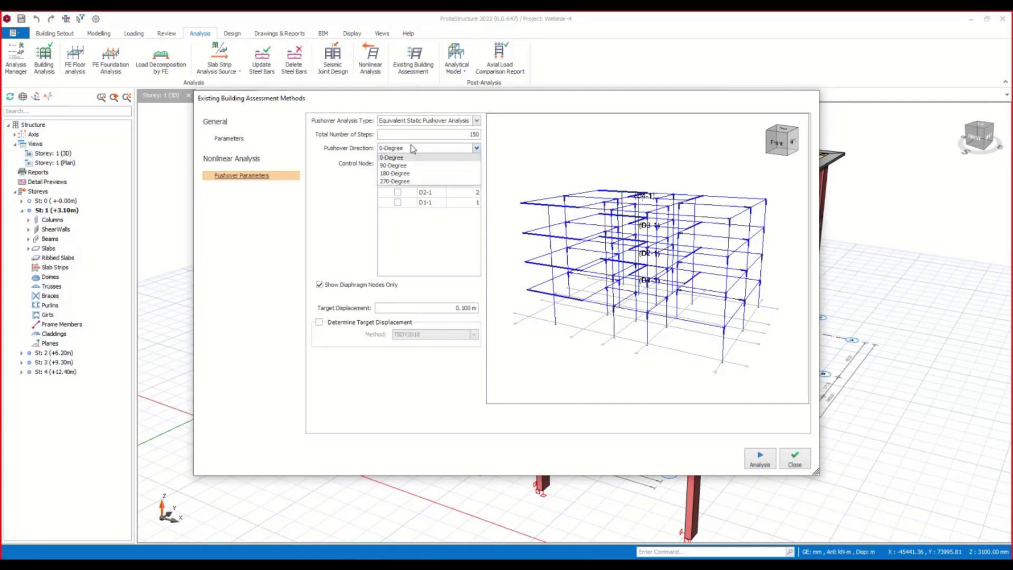
{"action": "left_click", "coordinate": [414, 158]}
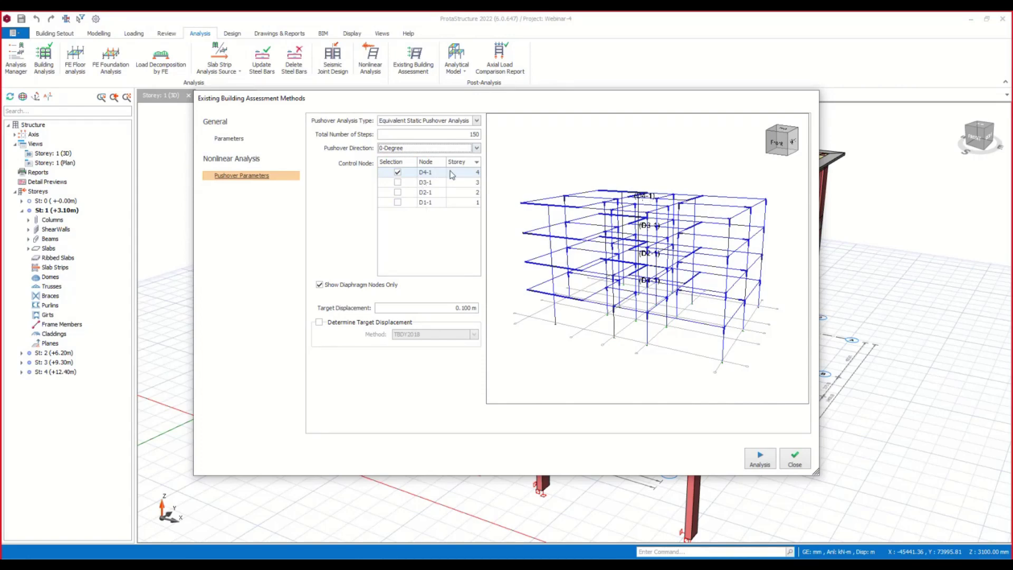
{"action": "left_click", "coordinate": [398, 173]}
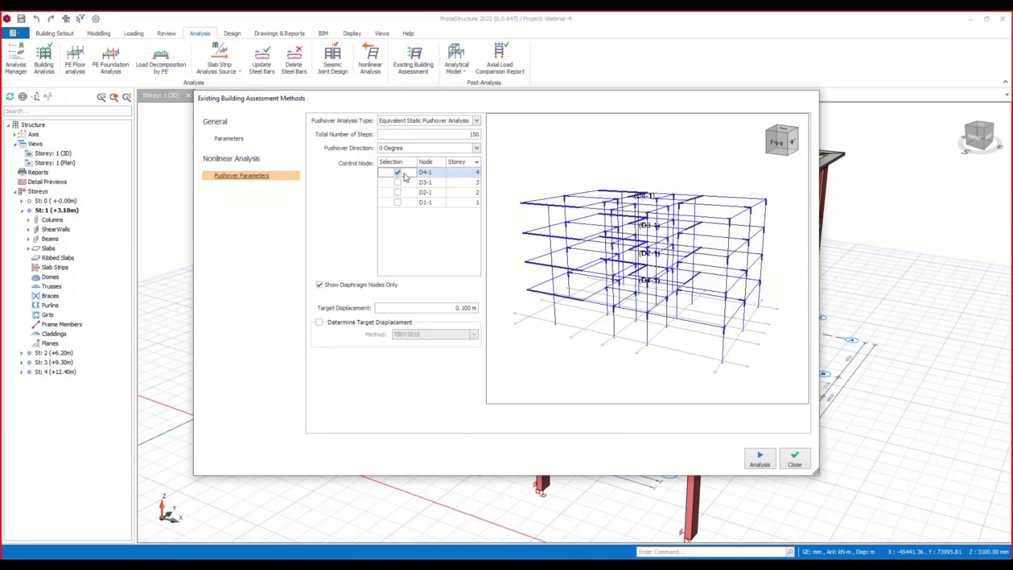
Enable determination of the target displacement by the EC8 method and run the pushover assessment analysis.
{"action": "left_click", "coordinate": [396, 323]}
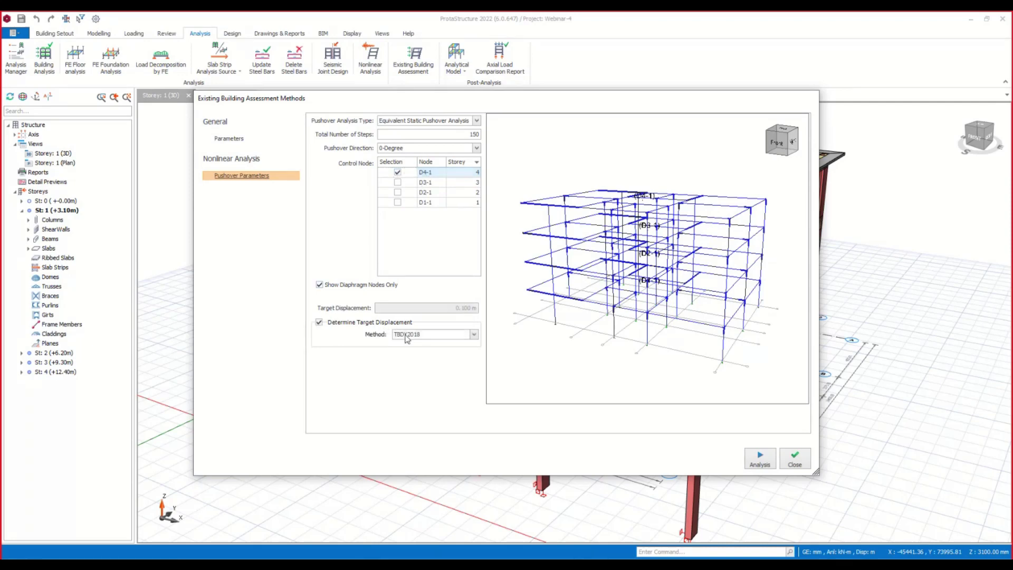
{"action": "left_click", "coordinate": [432, 334]}
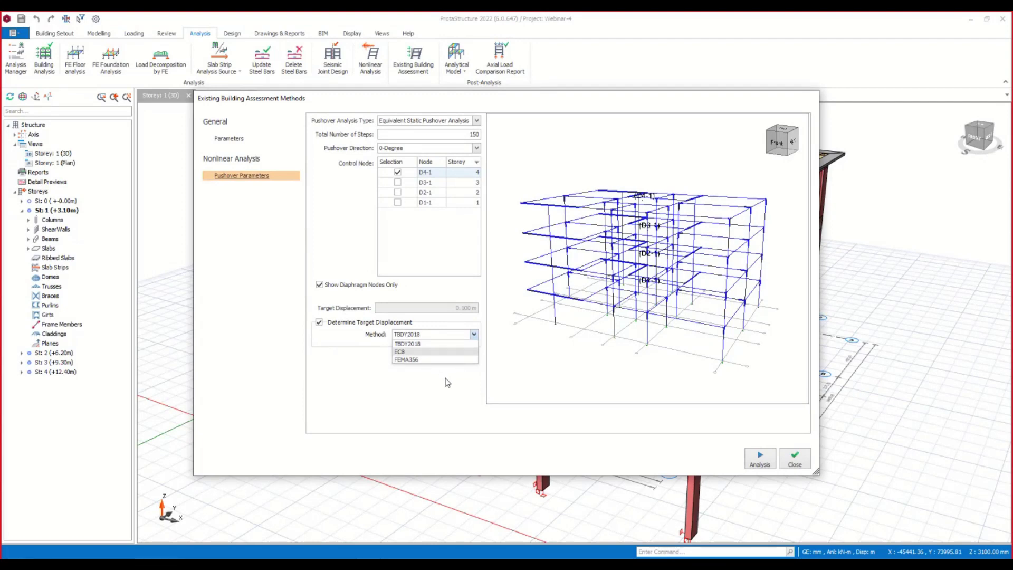
{"action": "left_click", "coordinate": [410, 352]}
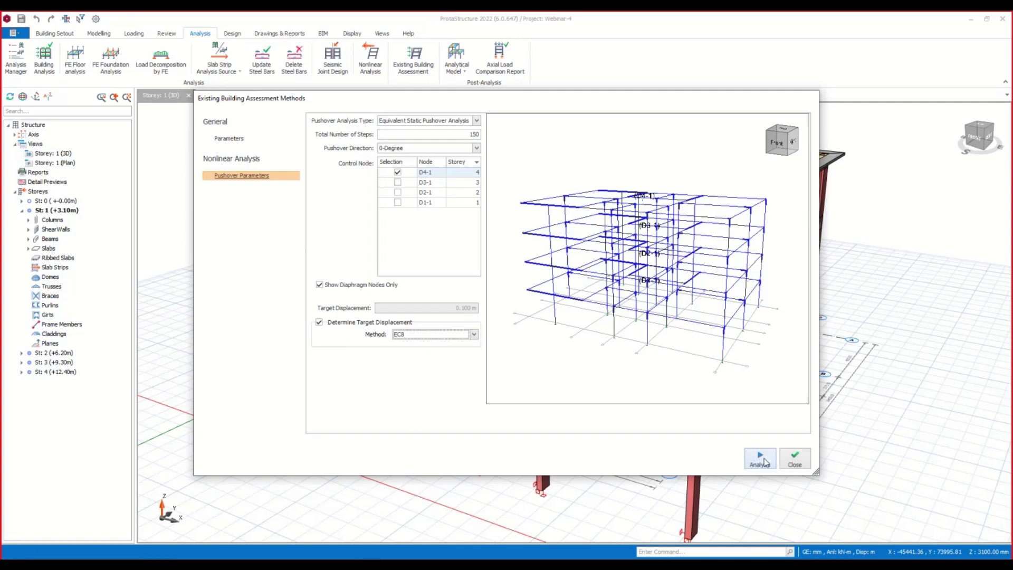
{"action": "left_click", "coordinate": [767, 462]}
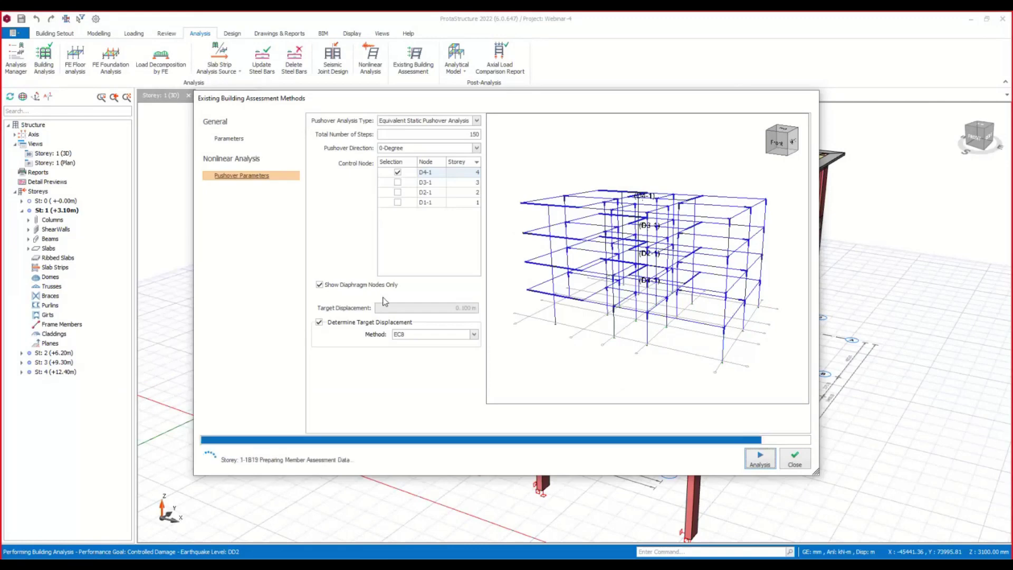
{"action": "left_click", "coordinate": [591, 329]}
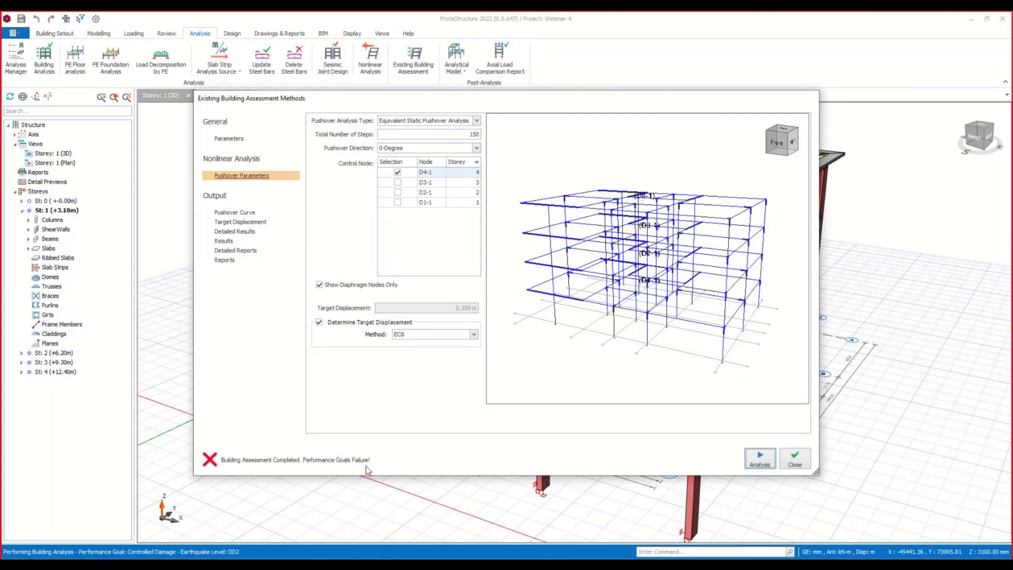
Examine the pushover curve, the target displacement graph and the detailed frame element results.
{"action": "left_click", "coordinate": [224, 213]}
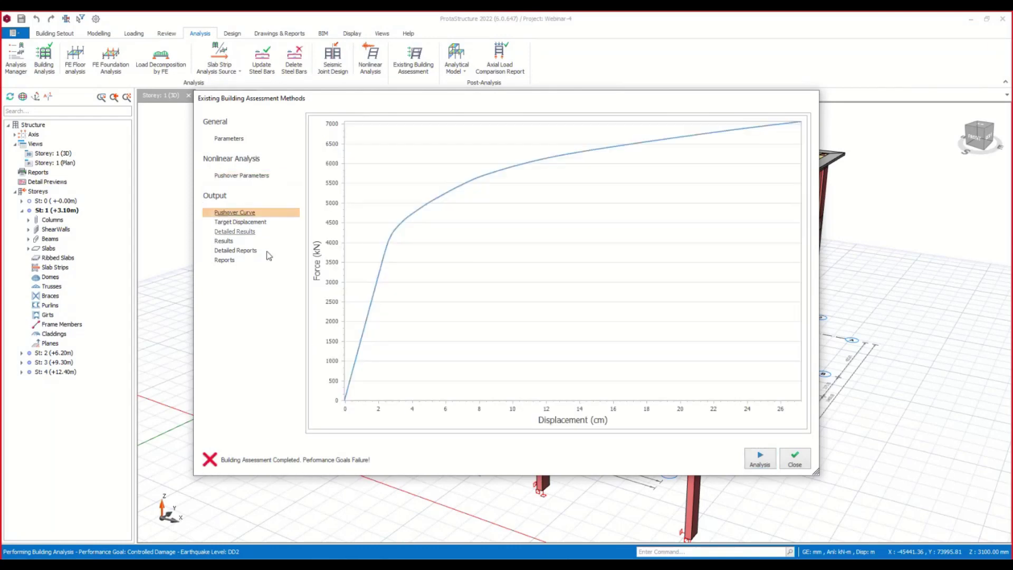
{"action": "left_click", "coordinate": [241, 222]}
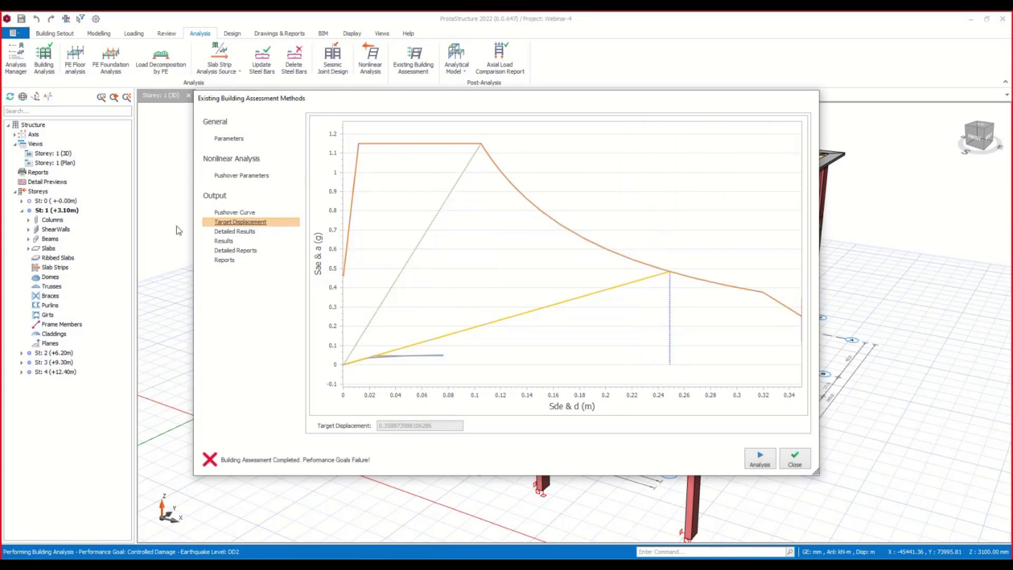
{"action": "left_click", "coordinate": [235, 231]}
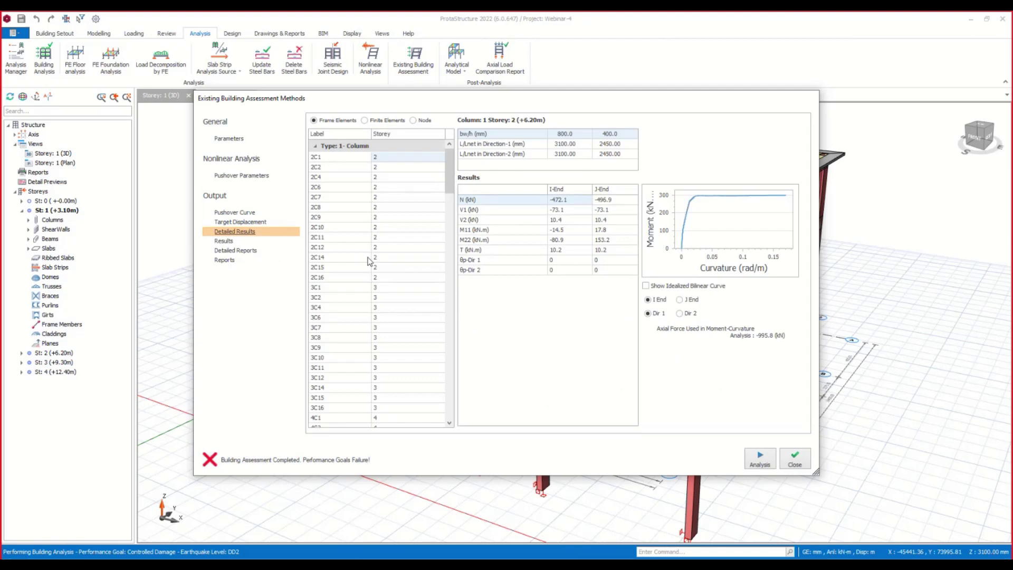
Examine the assessment results and damage regions of several storey 1 columns, ending with column 1C2.
{"action": "left_click", "coordinate": [224, 241]}
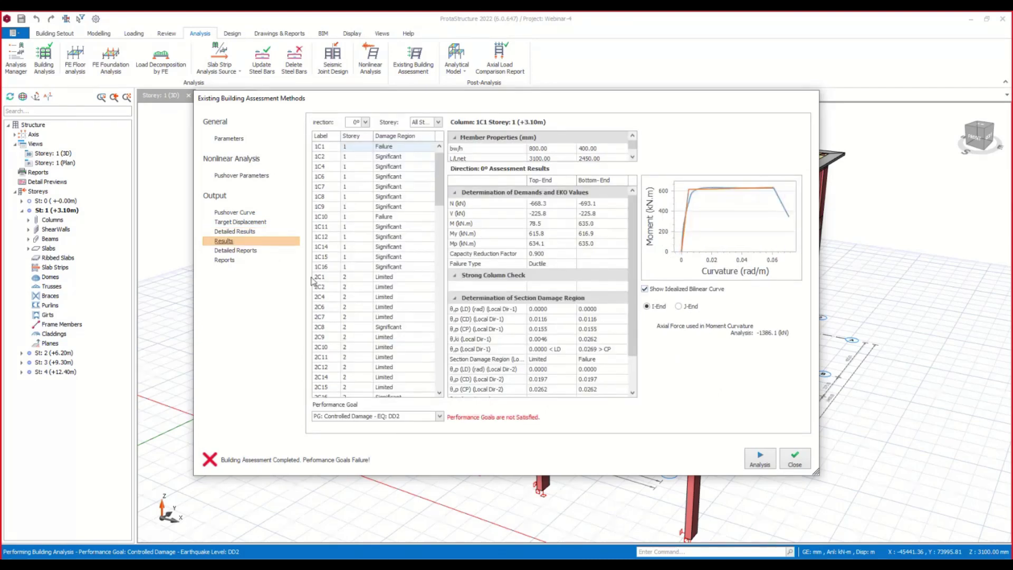
{"action": "left_click", "coordinate": [324, 247]}
{"action": "left_click", "coordinate": [323, 217]}
{"action": "left_click", "coordinate": [326, 187]}
{"action": "left_click", "coordinate": [326, 158]}
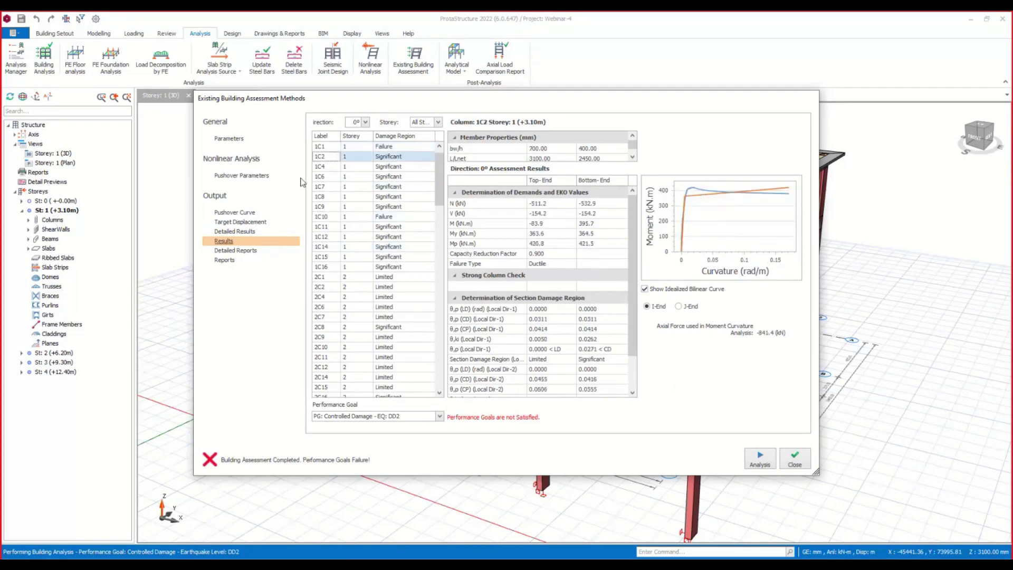
Prepare the detailed pushover results report, inspect the plastic rotation values of its elements and close it.
{"action": "left_click", "coordinate": [243, 257]}
{"action": "left_click", "coordinate": [789, 419]}
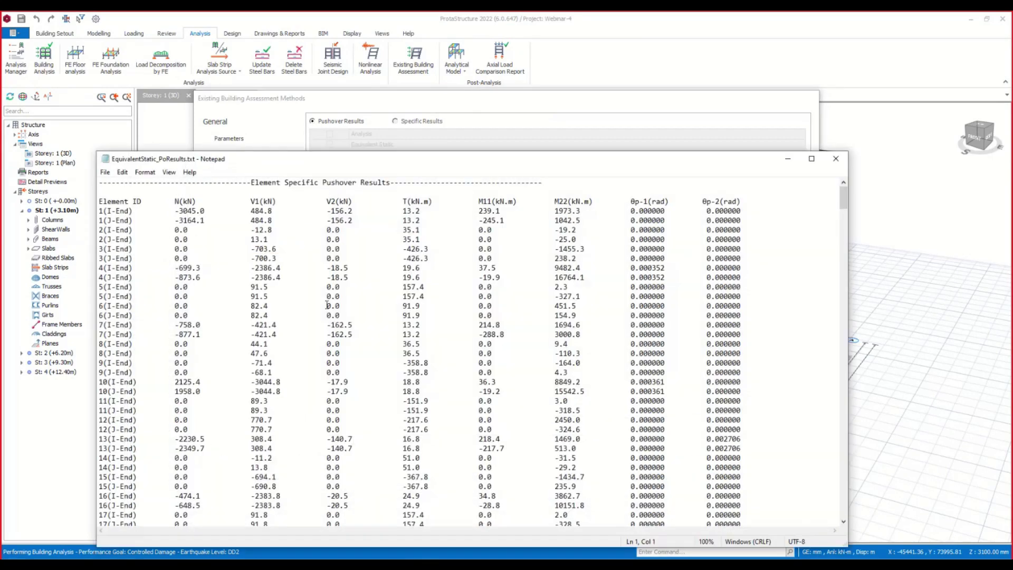
{"action": "left_click_drag", "start_coordinate": [636, 211], "coordinate": [757, 237]}
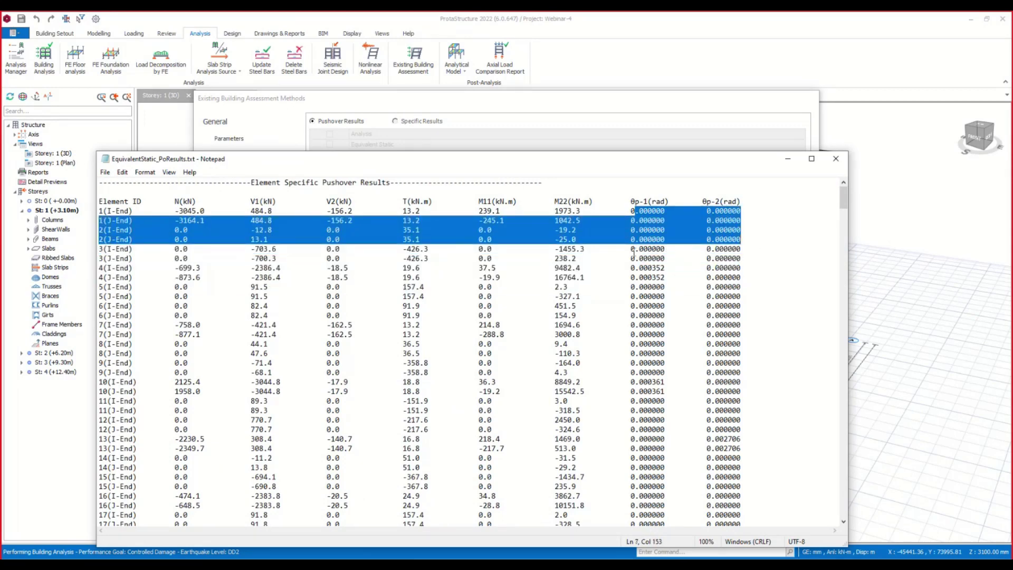
{"action": "left_click", "coordinate": [835, 159]}
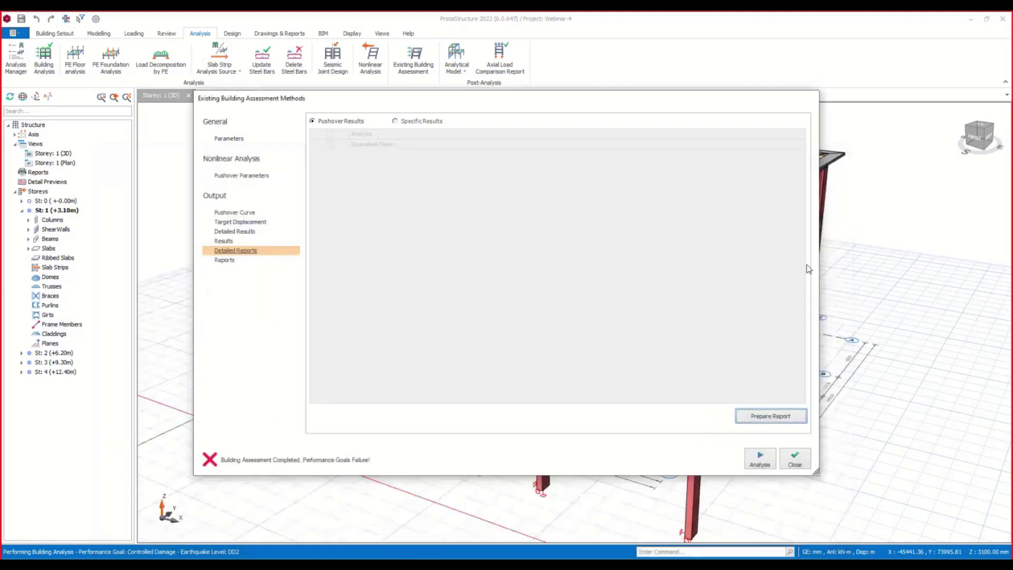
Generate the assessment results report and examine its EC8 target displacement calculation, pushover curve and member material table.
{"action": "left_click", "coordinate": [226, 262]}
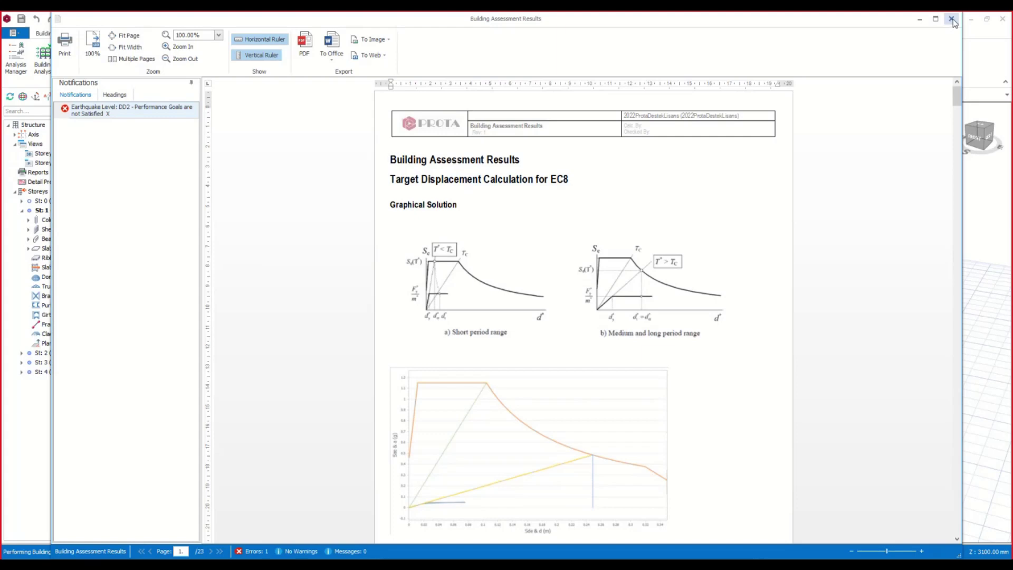
{"action": "scroll", "coordinate": [694, 206], "scroll_direction": "down", "scroll_amount": 15}
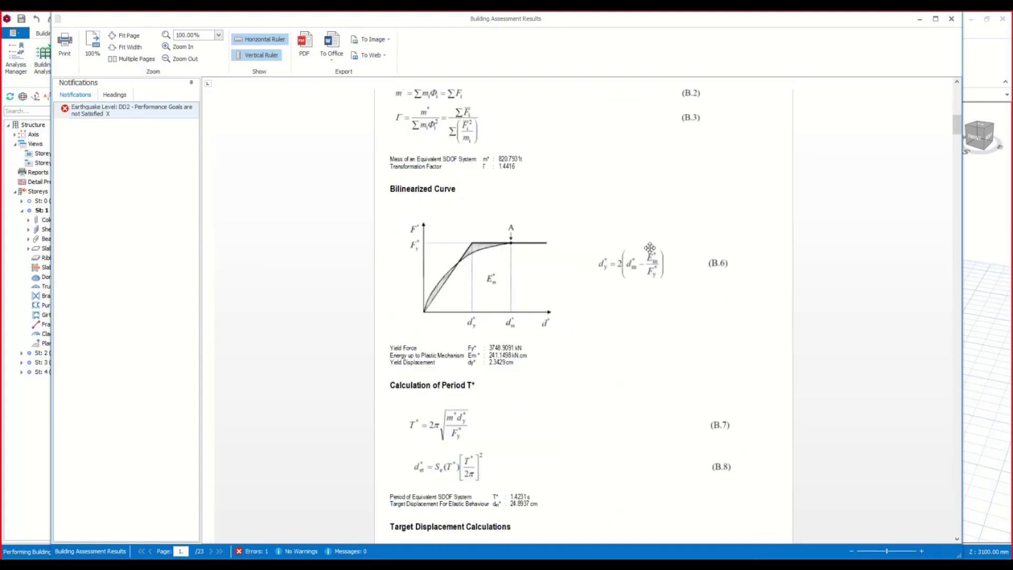
{"action": "scroll", "coordinate": [649, 248], "scroll_direction": "down", "scroll_amount": 20}
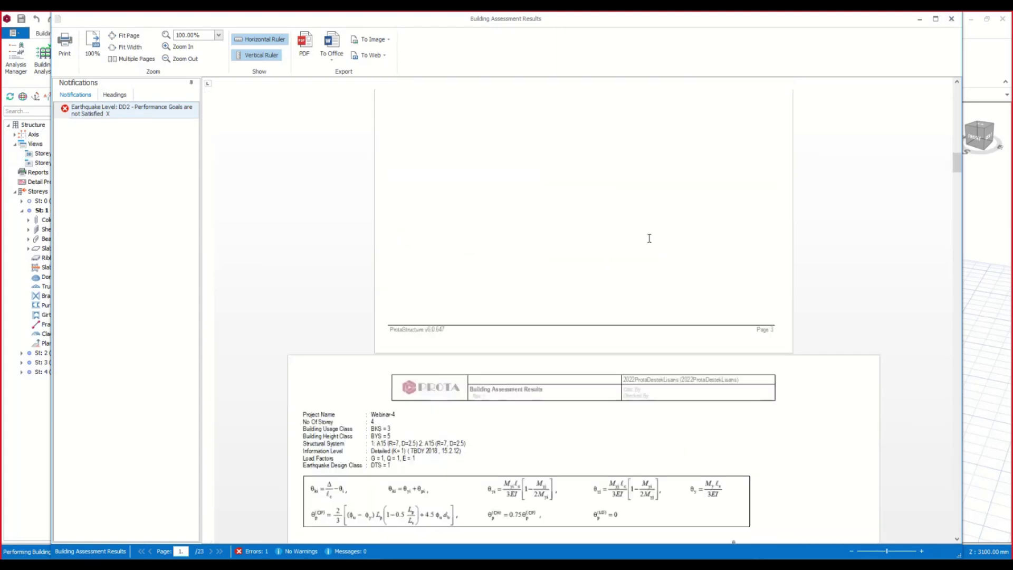
{"action": "scroll", "coordinate": [650, 238], "scroll_direction": "down", "scroll_amount": 7}
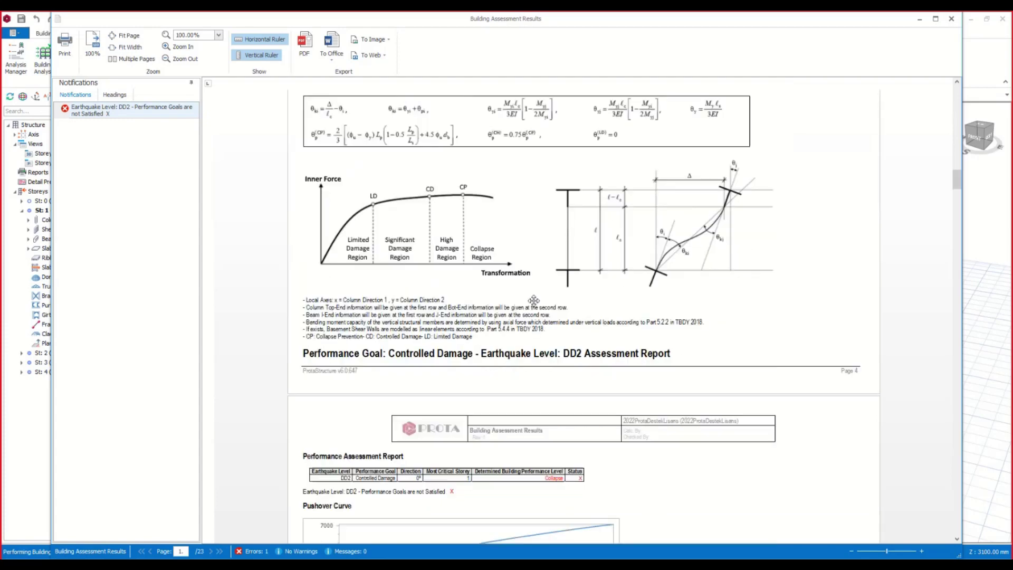
{"action": "scroll", "coordinate": [534, 299], "scroll_direction": "down", "scroll_amount": 15}
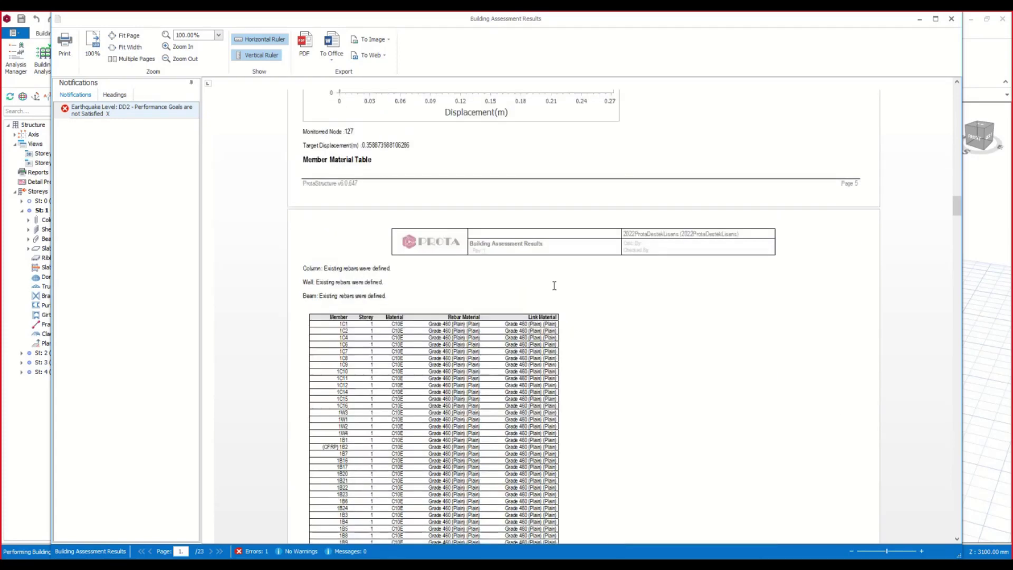
{"action": "scroll", "coordinate": [554, 286], "scroll_direction": "down", "scroll_amount": 20}
{"action": "scroll", "coordinate": [554, 285], "scroll_direction": "down", "scroll_amount": 4}
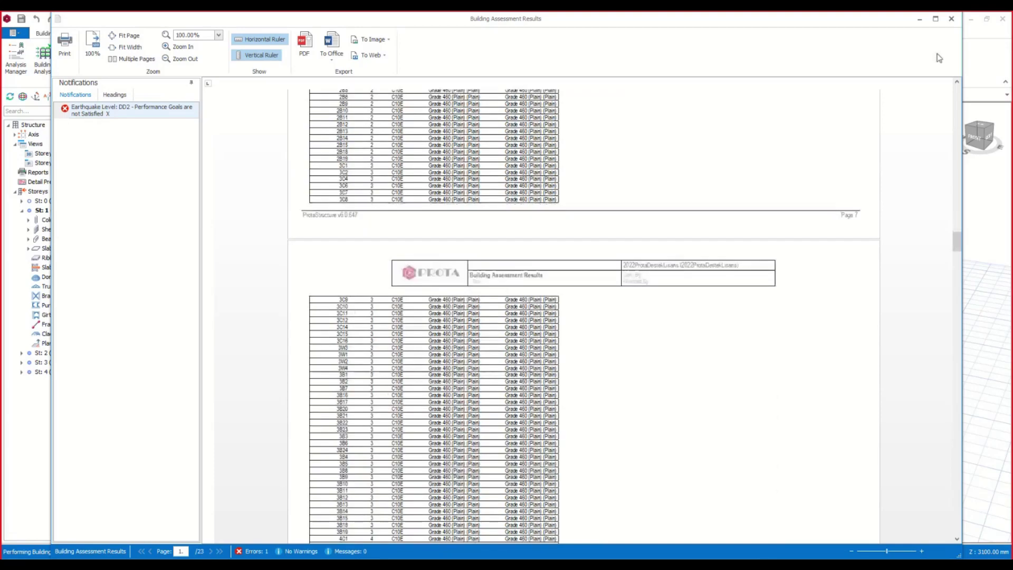
{"action": "scroll", "coordinate": [644, 301], "scroll_direction": "down", "scroll_amount": 12}
{"action": "scroll", "coordinate": [651, 269], "scroll_direction": "down", "scroll_amount": 20}
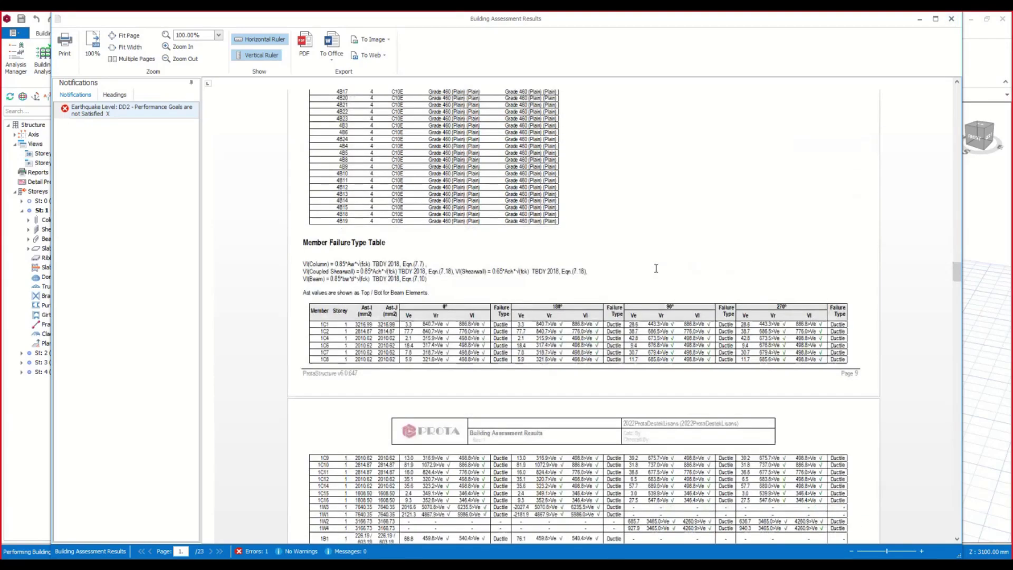
Review the report's member failure type table for the columns, walls and beams, and close the report and the assessment dialog.
{"action": "scroll", "coordinate": [844, 149], "scroll_direction": "up", "scroll_amount": 4}
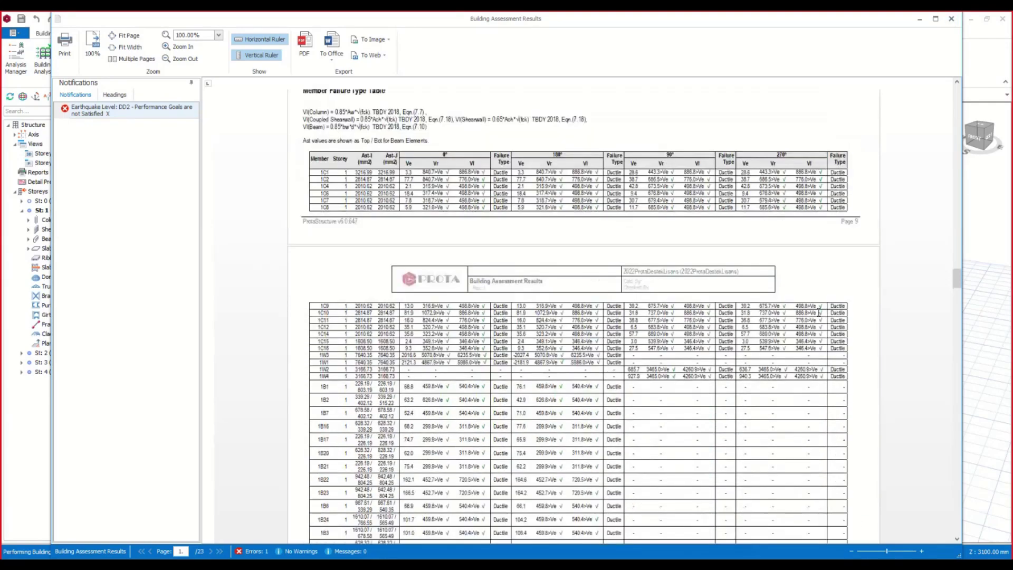
{"action": "scroll", "coordinate": [826, 196], "scroll_direction": "down", "scroll_amount": 4}
{"action": "scroll", "coordinate": [828, 175], "scroll_direction": "down", "scroll_amount": 9}
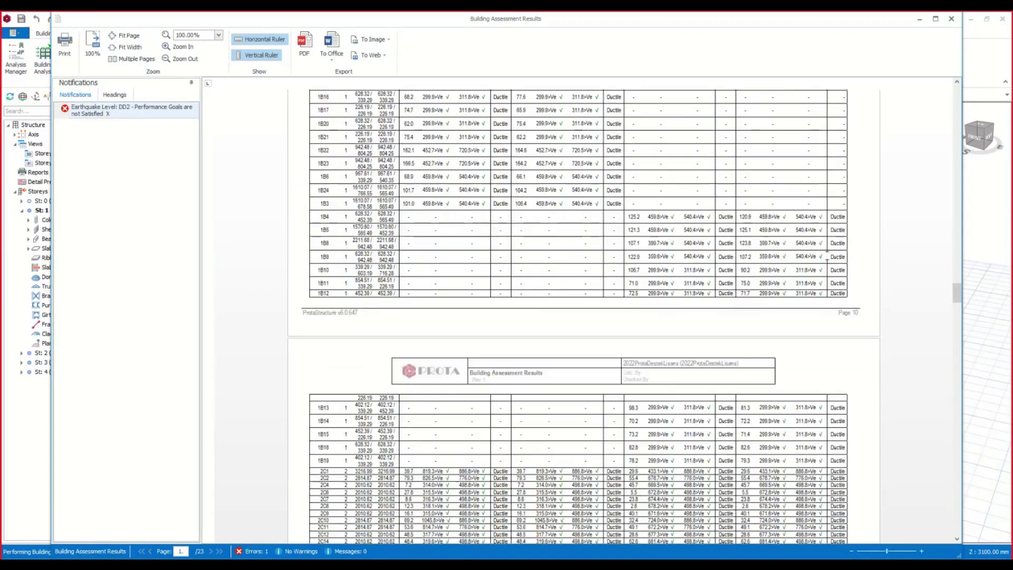
{"action": "scroll", "coordinate": [826, 257], "scroll_direction": "down", "scroll_amount": 12}
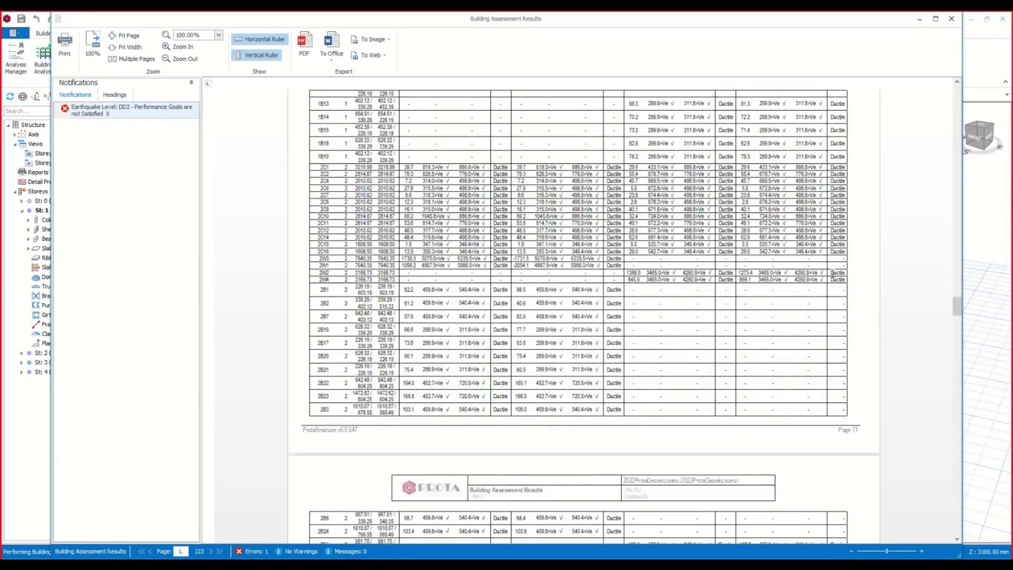
{"action": "scroll", "coordinate": [833, 280], "scroll_direction": "down", "scroll_amount": 1}
{"action": "scroll", "coordinate": [832, 279], "scroll_direction": "down", "scroll_amount": 11}
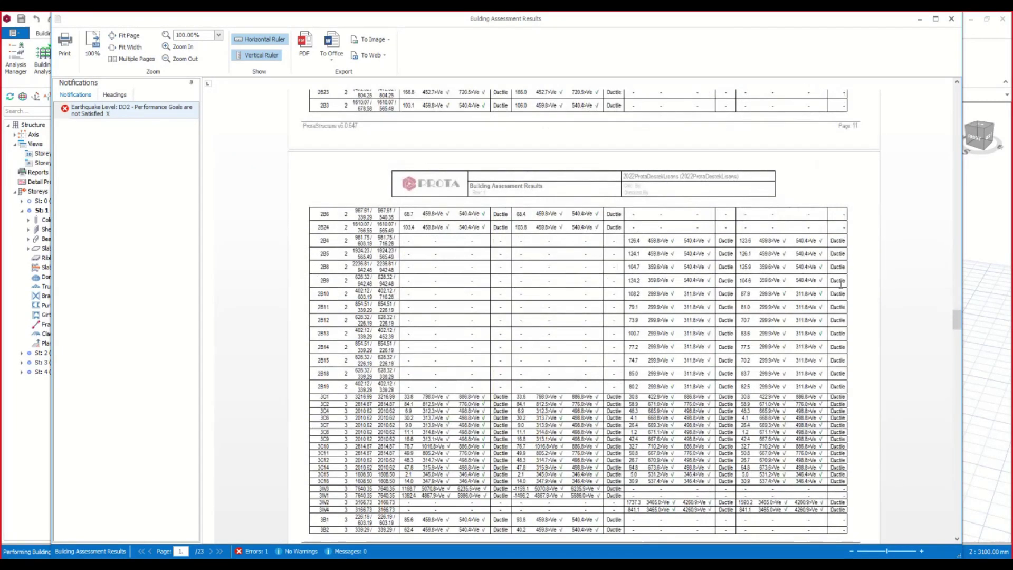
{"action": "scroll", "coordinate": [839, 294], "scroll_direction": "down", "scroll_amount": 12}
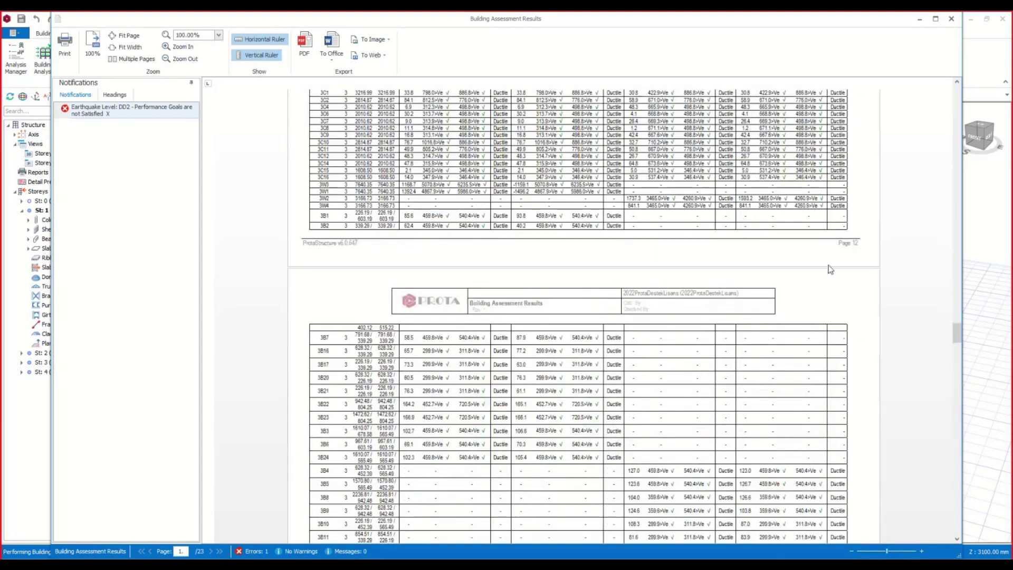
{"action": "scroll", "coordinate": [830, 269], "scroll_direction": "down", "scroll_amount": 9}
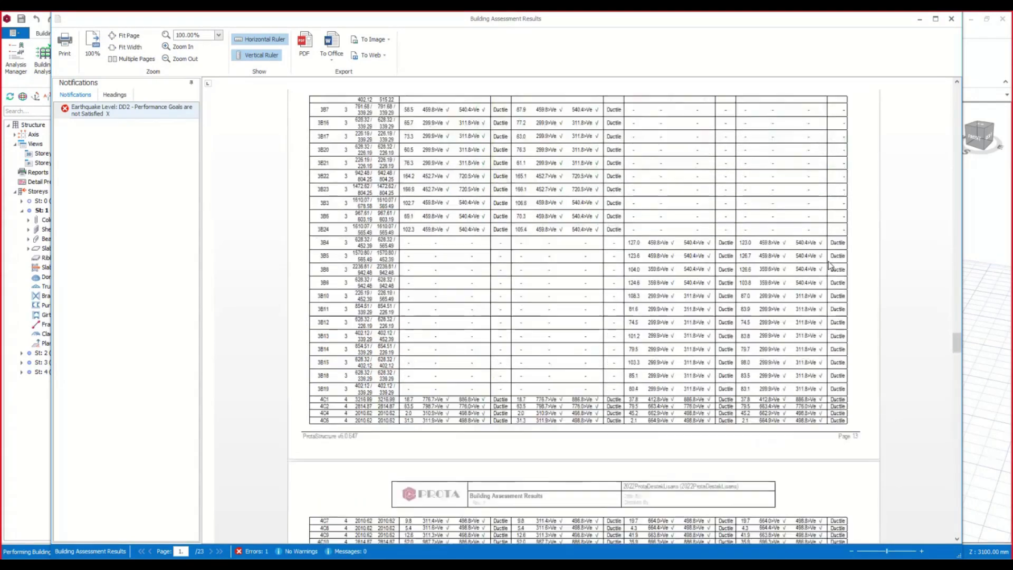
{"action": "left_click", "coordinate": [950, 20]}
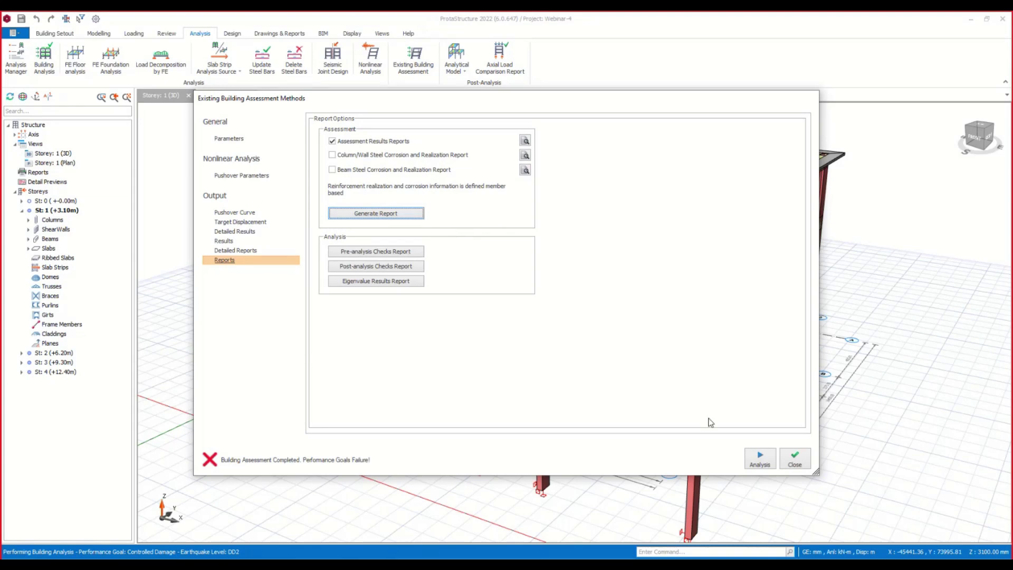
{"action": "left_click", "coordinate": [798, 464]}
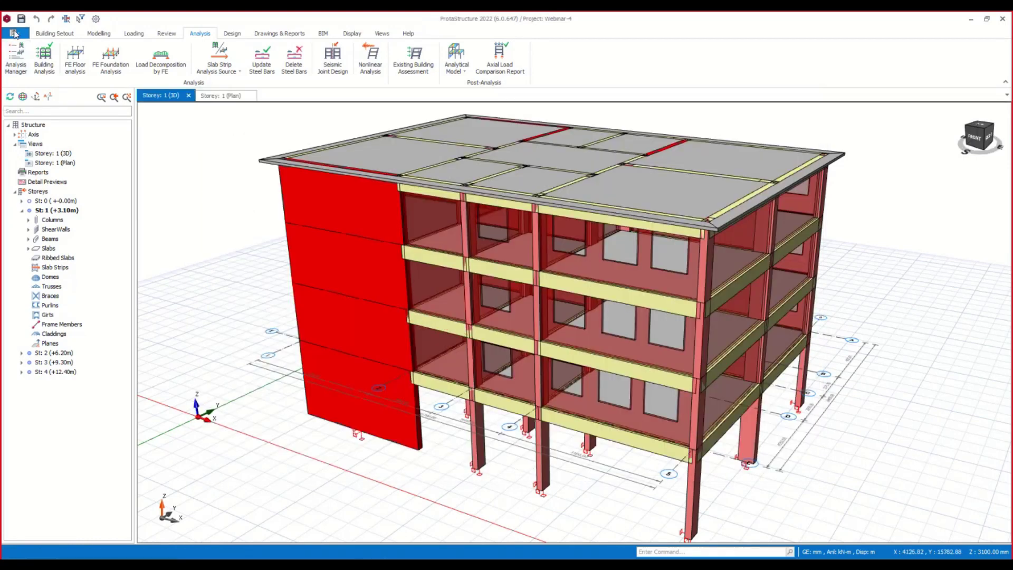
Open the project Webinar-4R without saving the current changes, and minimise the steel inspection spreadsheet and the ProtaDetails floor plan.
{"action": "left_click", "coordinate": [13, 32]}
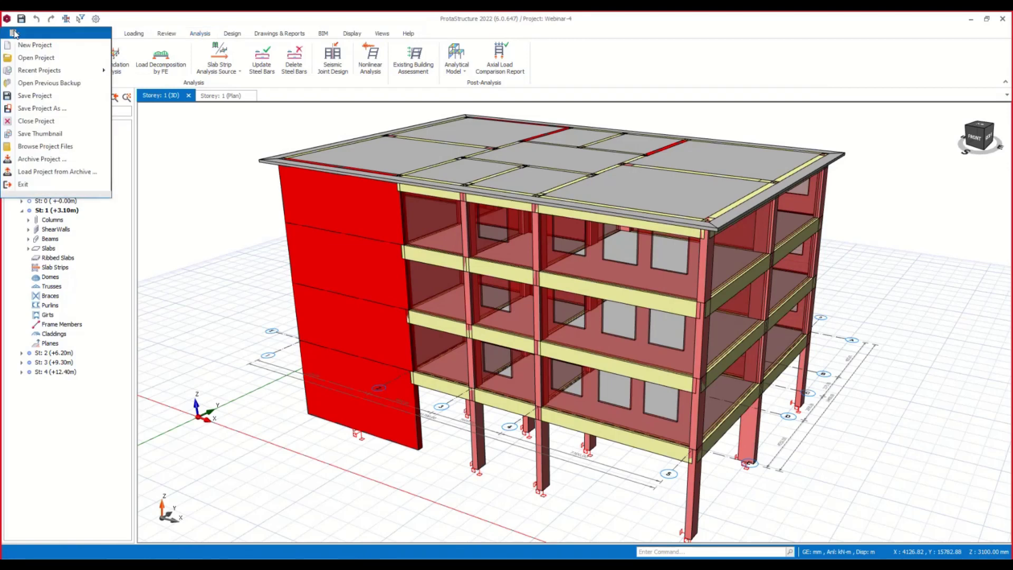
{"action": "left_click", "coordinate": [28, 47]}
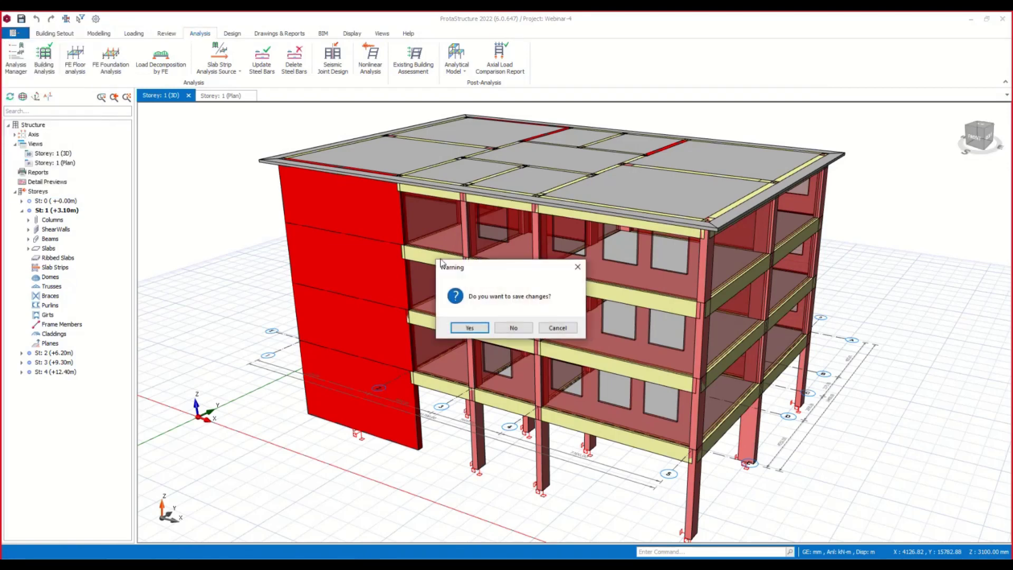
{"action": "left_click", "coordinate": [514, 327]}
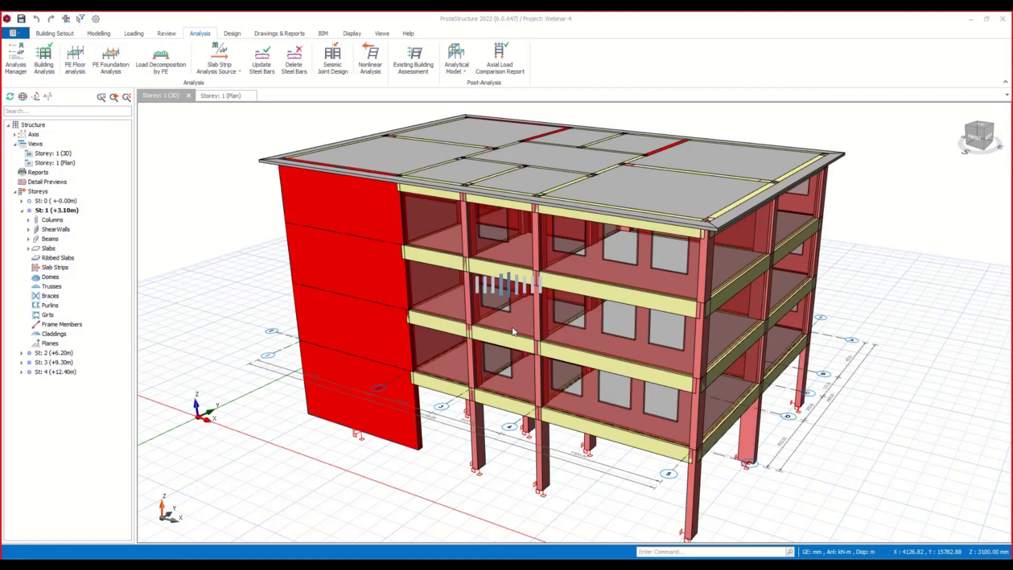
{"action": "left_click", "coordinate": [277, 260]}
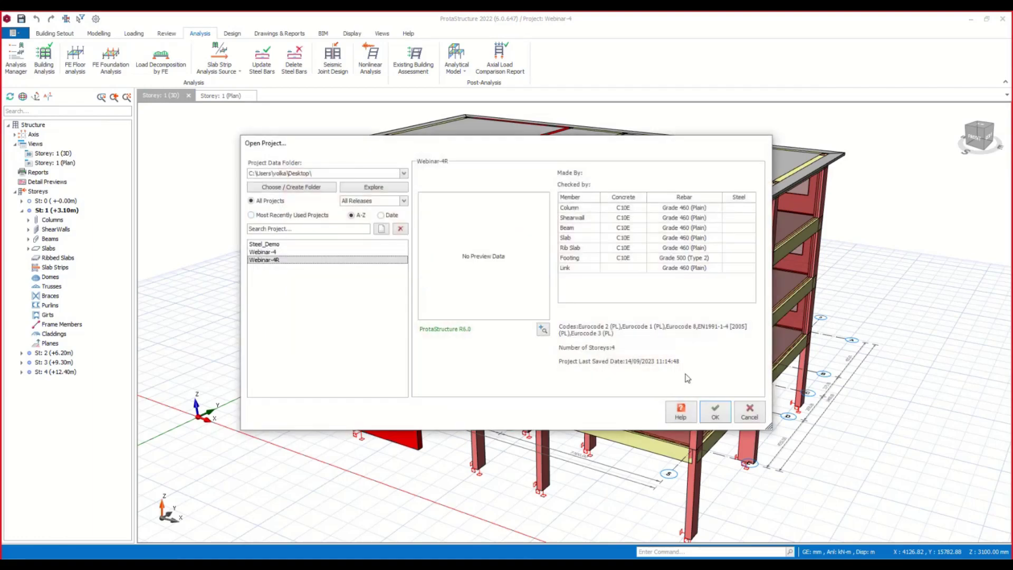
{"action": "left_click", "coordinate": [727, 416]}
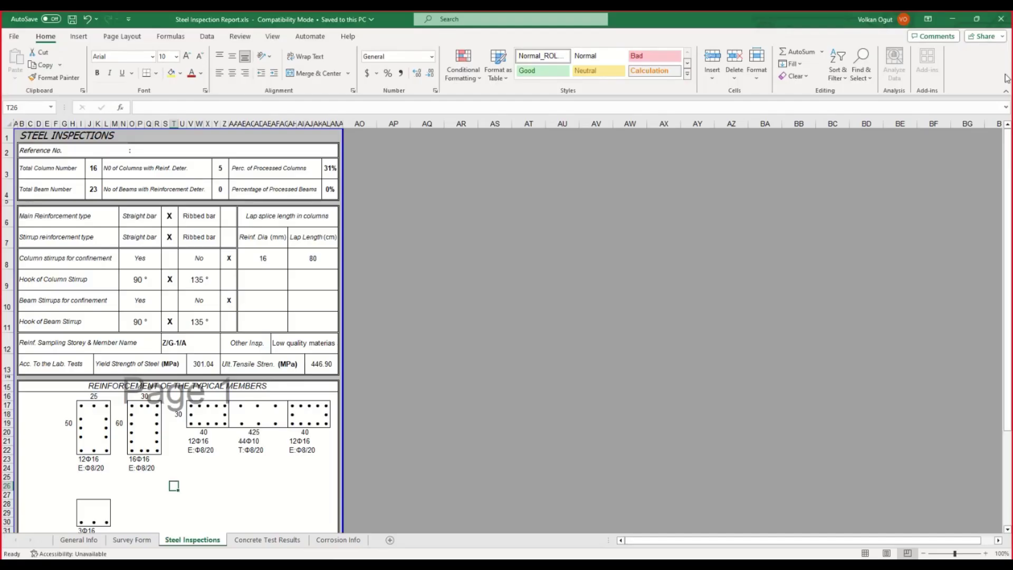
{"action": "left_click", "coordinate": [953, 19]}
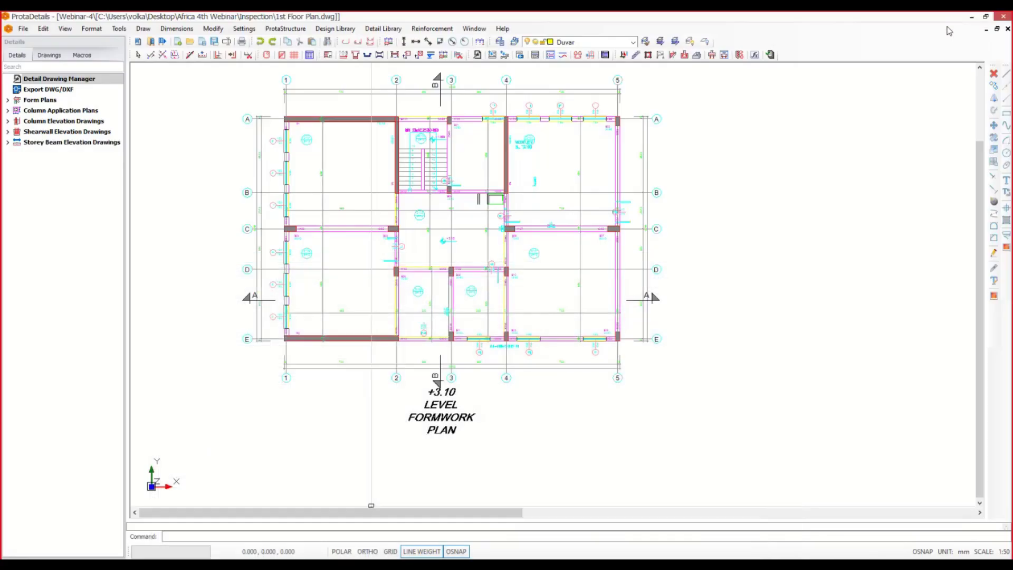
{"action": "left_click", "coordinate": [972, 16]}
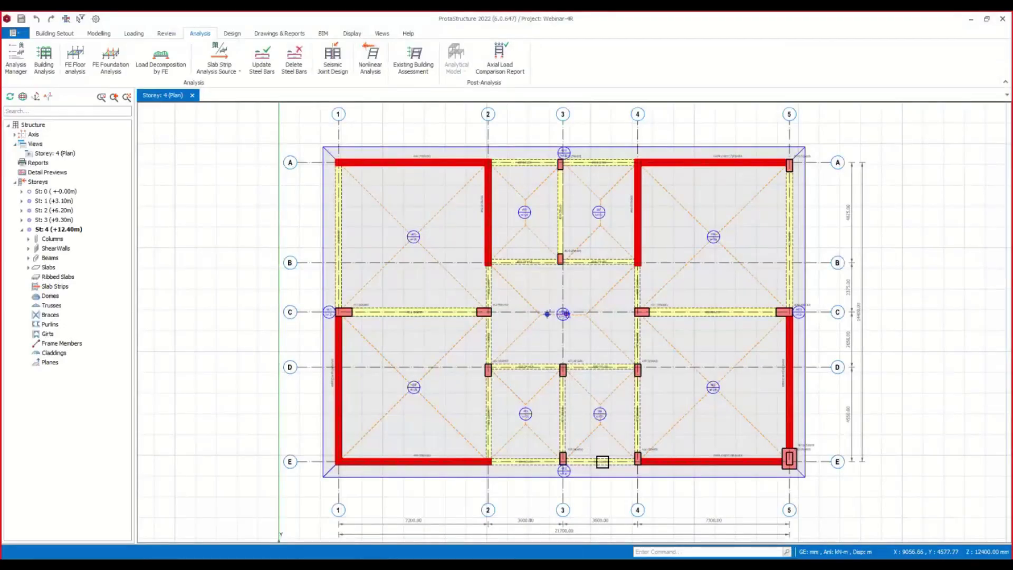
Select the retrofit shear walls 4W5R, 4W6R, 4W7R and 4W8R together in the storey 4 plan.
{"action": "middle_click_drag", "start_coordinate": [602, 461], "coordinate": [556, 435]}
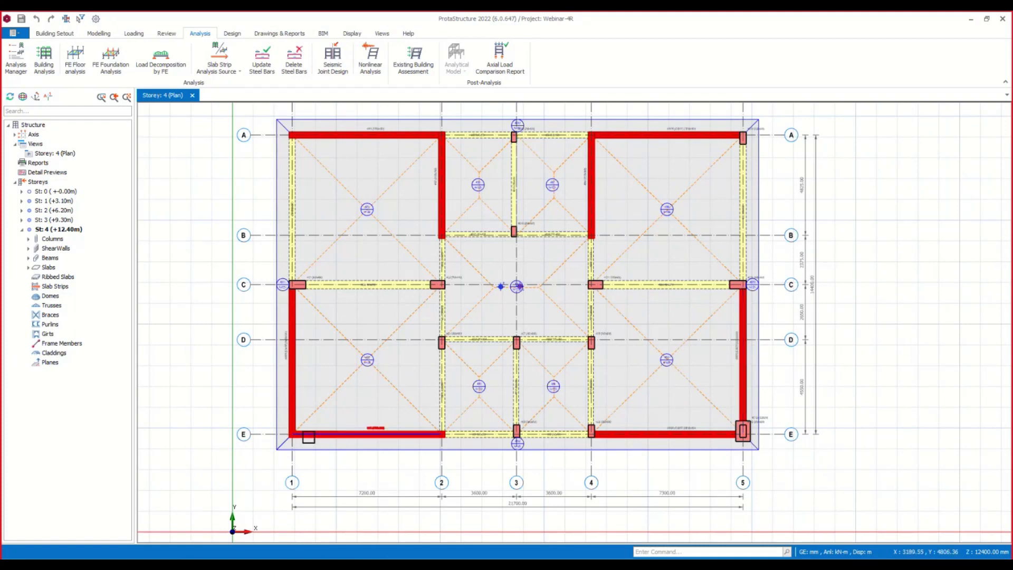
{"action": "scroll", "coordinate": [640, 445], "scroll_direction": "up", "scroll_amount": 3}
{"action": "left_click", "coordinate": [690, 434]}
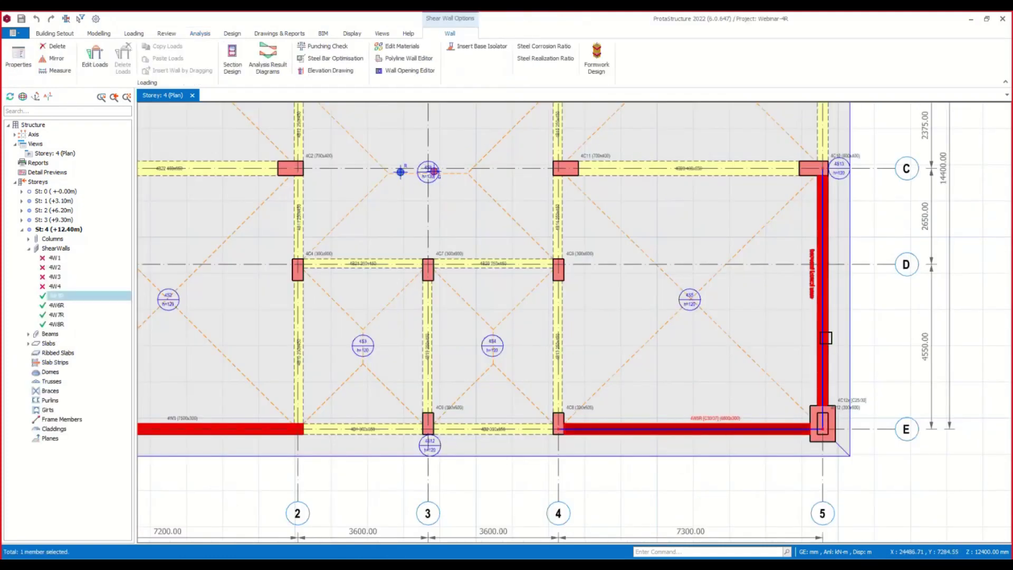
{"action": "scroll", "coordinate": [826, 337], "scroll_direction": "down", "scroll_amount": 3}
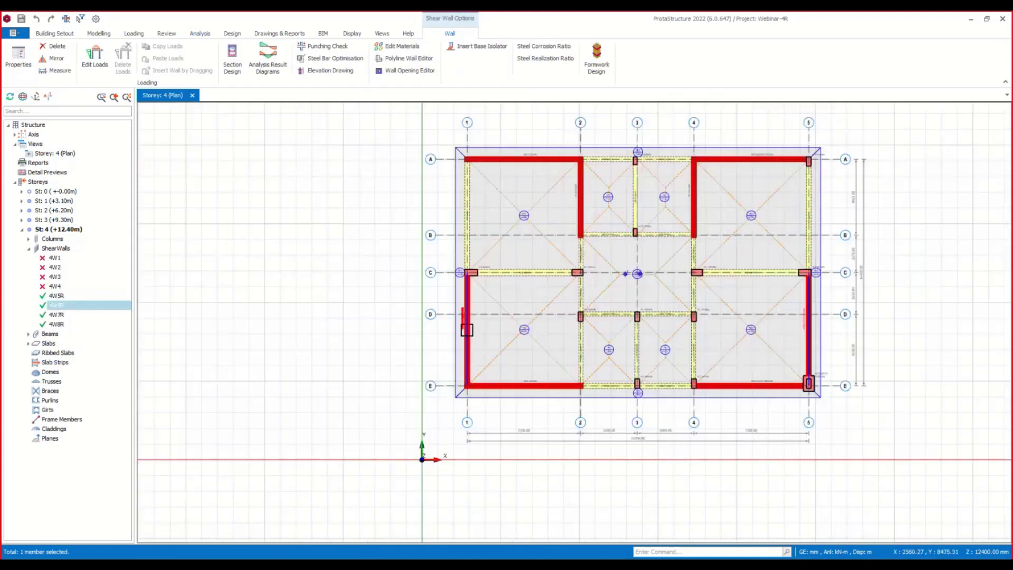
{"action": "left_click", "coordinate": [768, 168]}
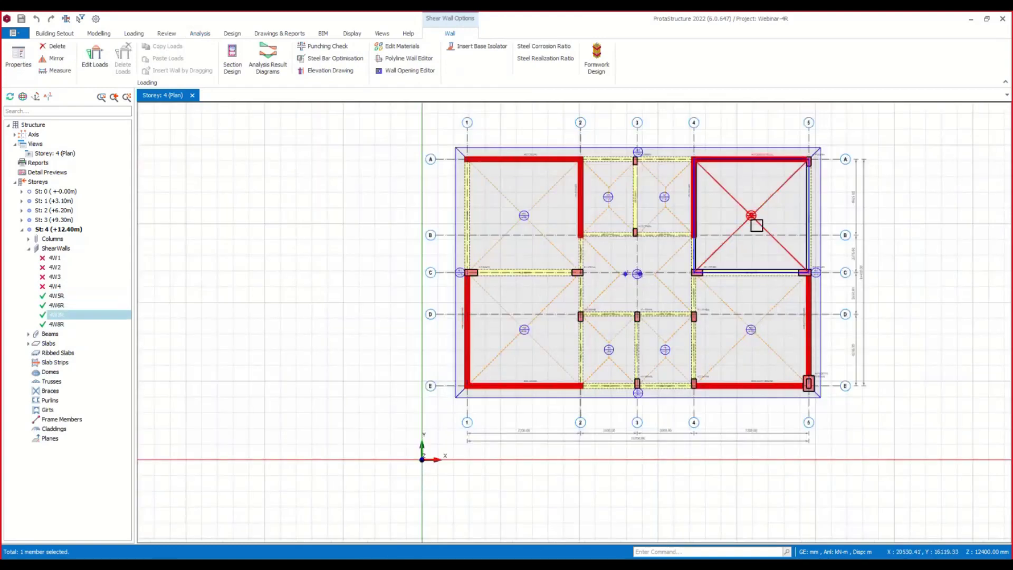
{"action": "left_click", "coordinate": [764, 389]}
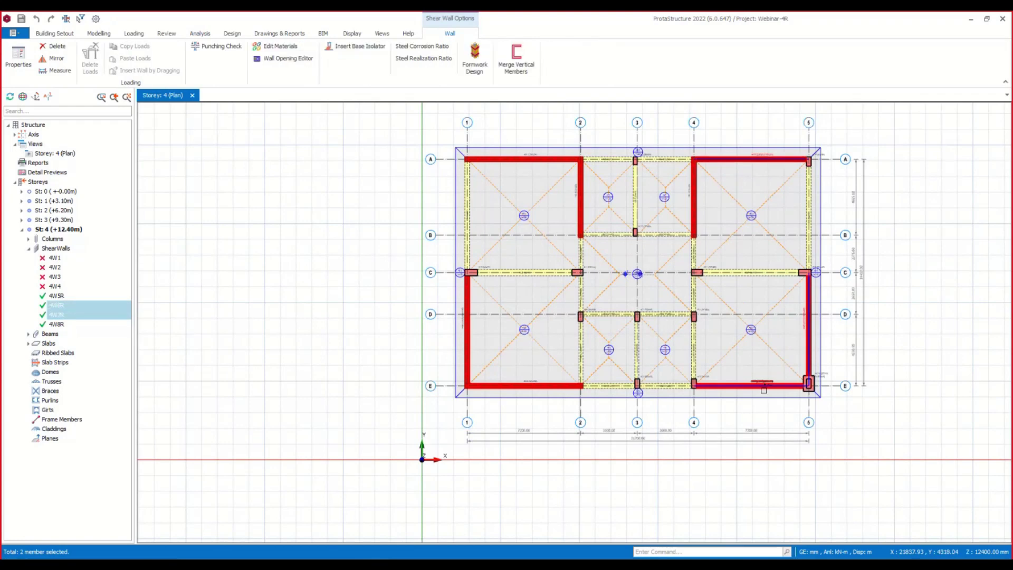
{"action": "left_click", "coordinate": [469, 343]}
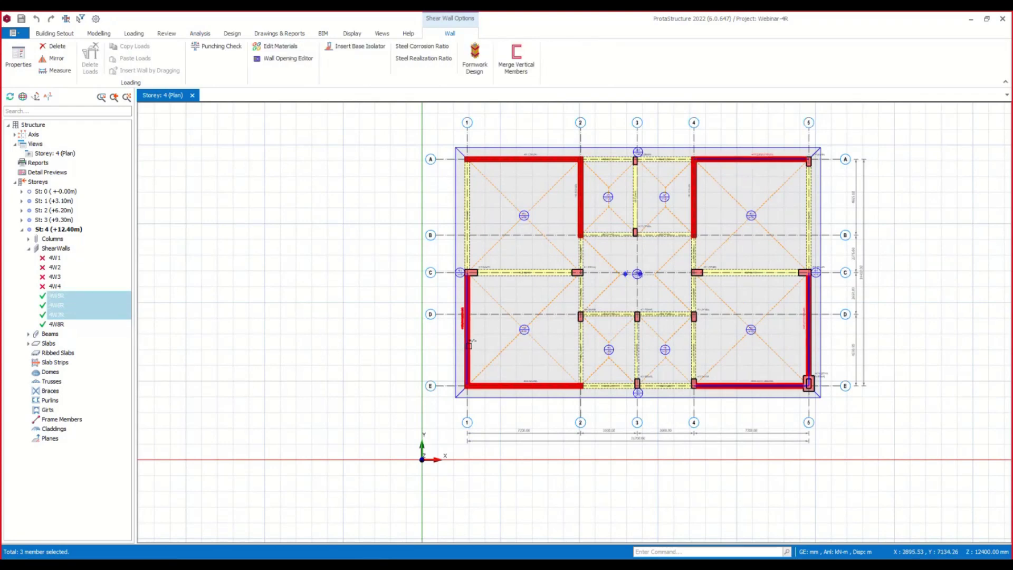
{"action": "left_click", "coordinate": [470, 343]}
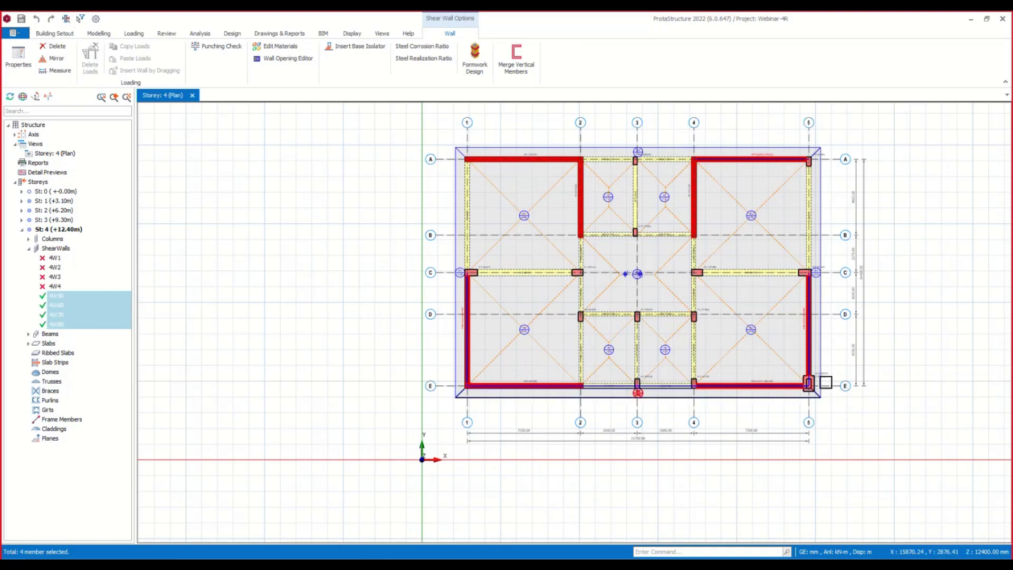
Inspect the jacketed corner column at axes 5 and E and select its inner column 4C12.
{"action": "scroll", "coordinate": [826, 382], "scroll_direction": "up", "scroll_amount": 3}
{"action": "scroll", "coordinate": [874, 249], "scroll_direction": "down", "scroll_amount": 4}
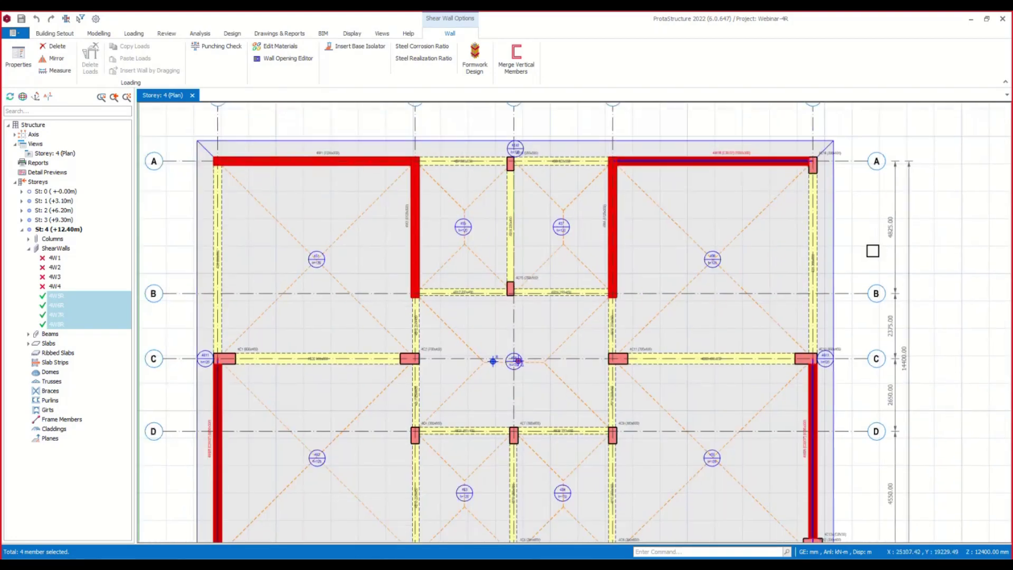
{"action": "scroll", "coordinate": [755, 376], "scroll_direction": "up", "scroll_amount": 5}
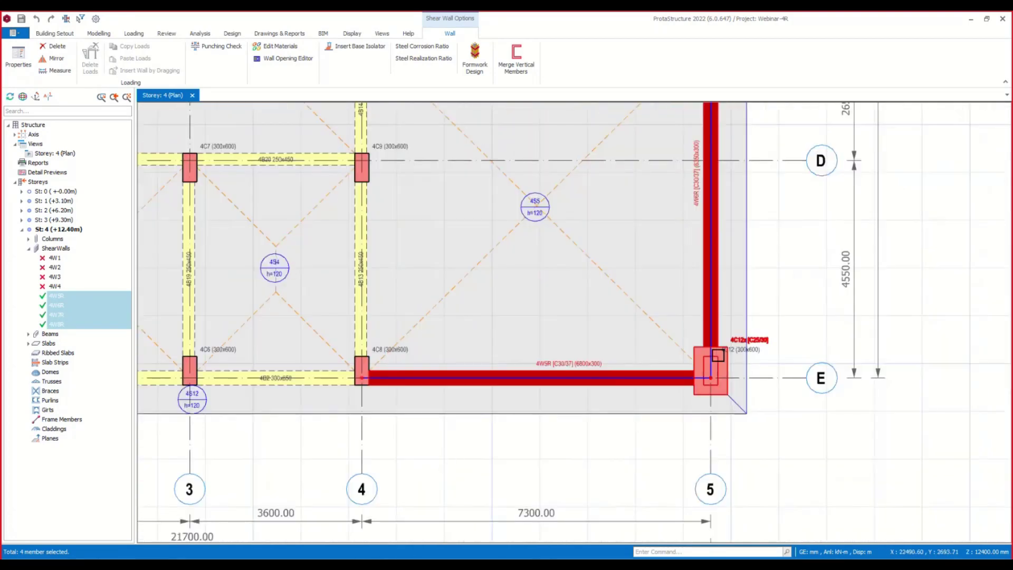
{"action": "scroll", "coordinate": [744, 384], "scroll_direction": "up", "scroll_amount": 3}
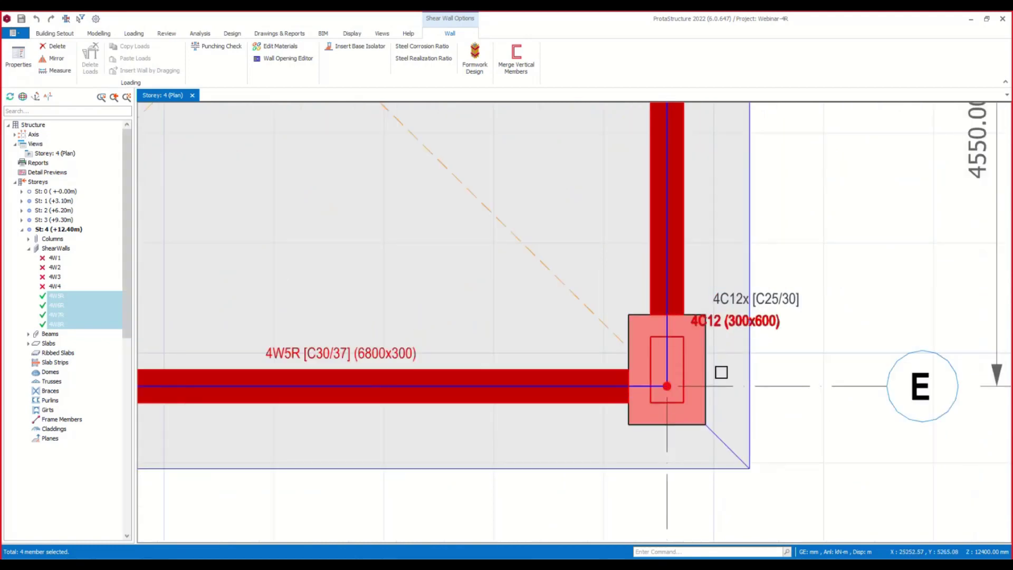
{"action": "left_click", "coordinate": [699, 325]}
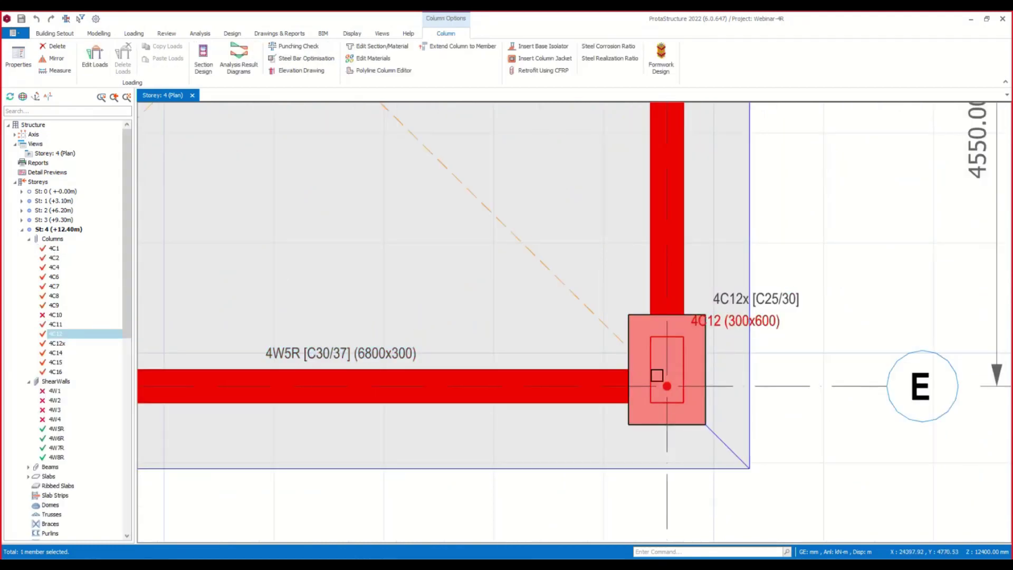
Display the information of shear wall 4W5R on axis E between axes 4 and 5.
{"action": "scroll", "coordinate": [652, 387], "scroll_direction": "down", "scroll_amount": 6}
{"action": "middle_click_drag", "start_coordinate": [526, 407], "coordinate": [615, 413]}
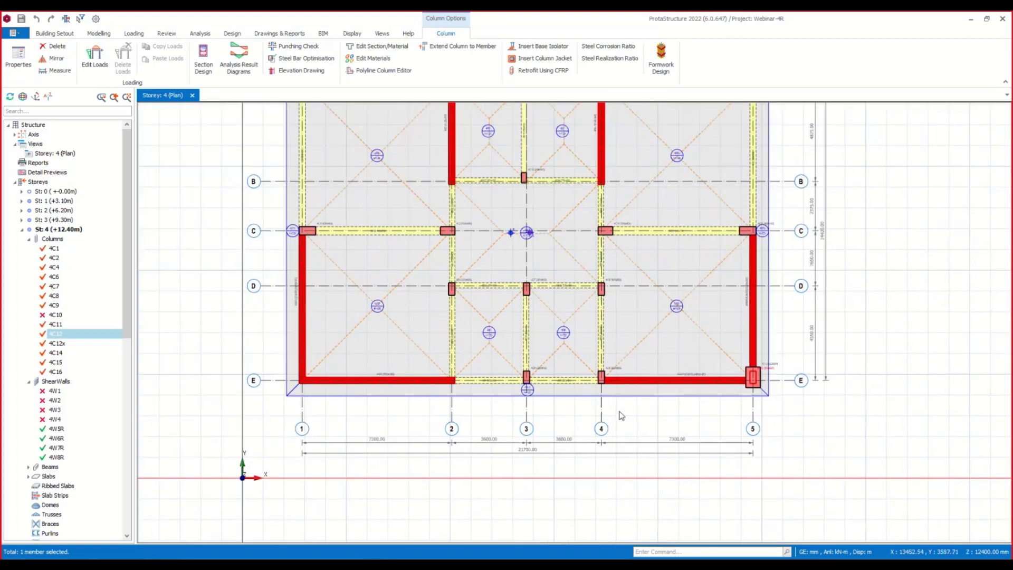
{"action": "mouse_move", "coordinate": [587, 377]}
{"action": "scroll", "coordinate": [701, 394], "scroll_direction": "up", "scroll_amount": 3}
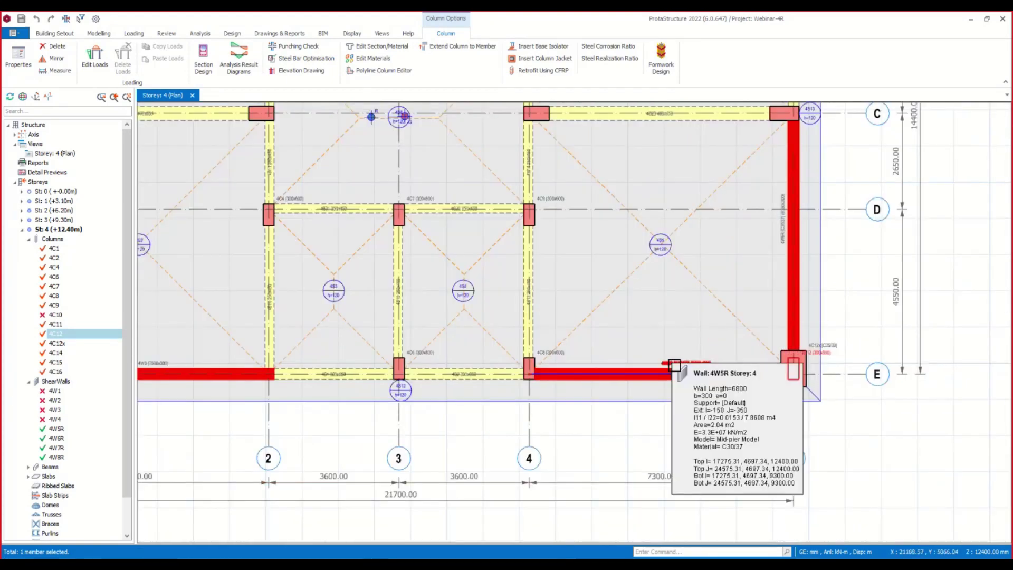
Open the section of shear wall 4W5R from its properties and examine its concrete material.
{"action": "right_click", "coordinate": [681, 367]}
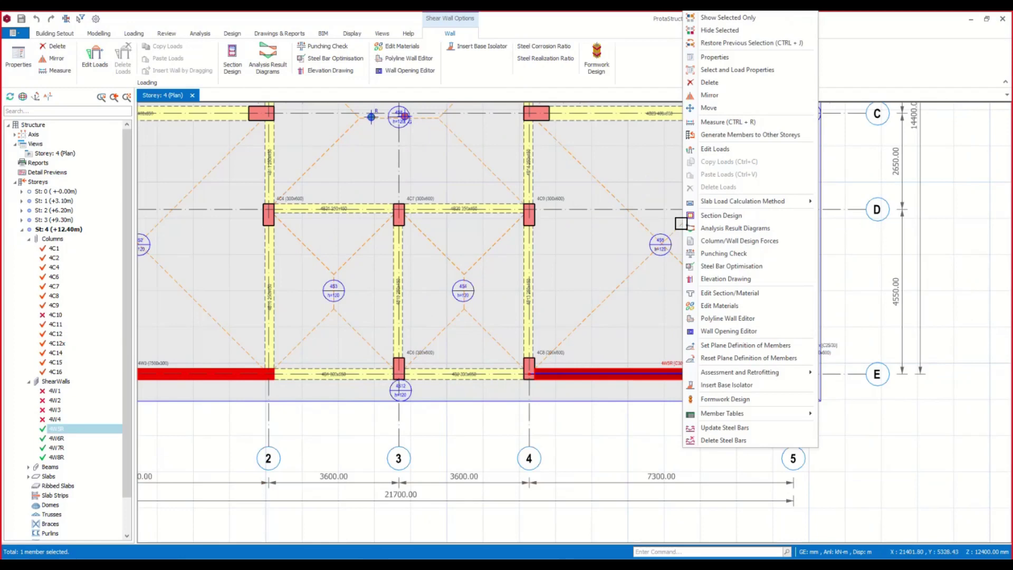
{"action": "left_click", "coordinate": [715, 57]}
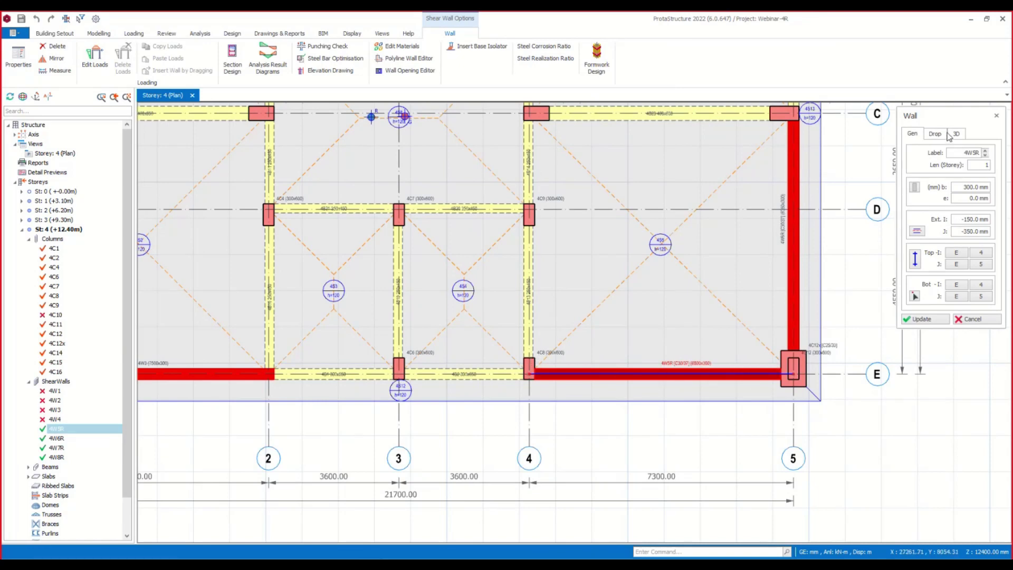
{"action": "left_click", "coordinate": [915, 187]}
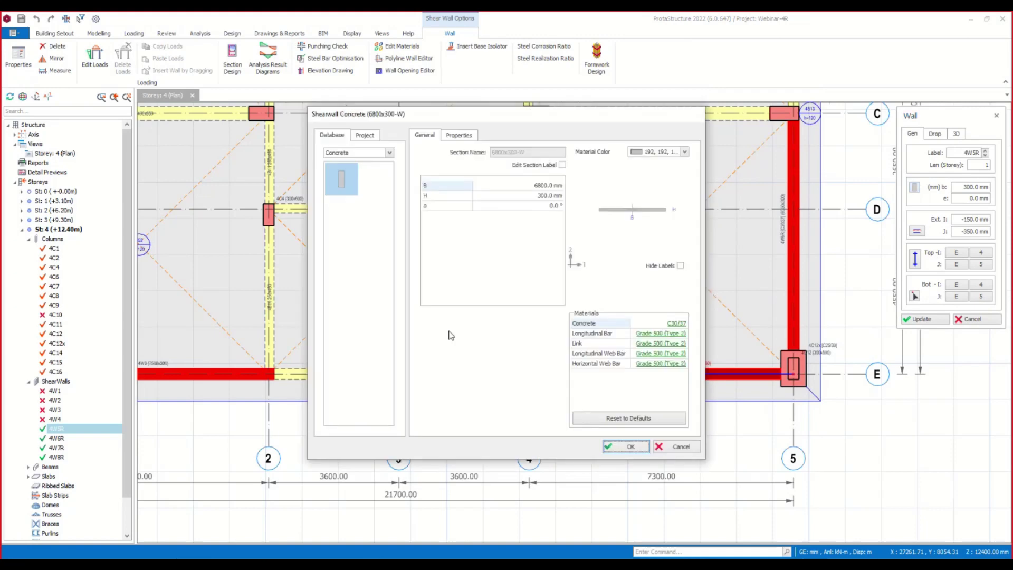
{"action": "left_click", "coordinate": [674, 325]}
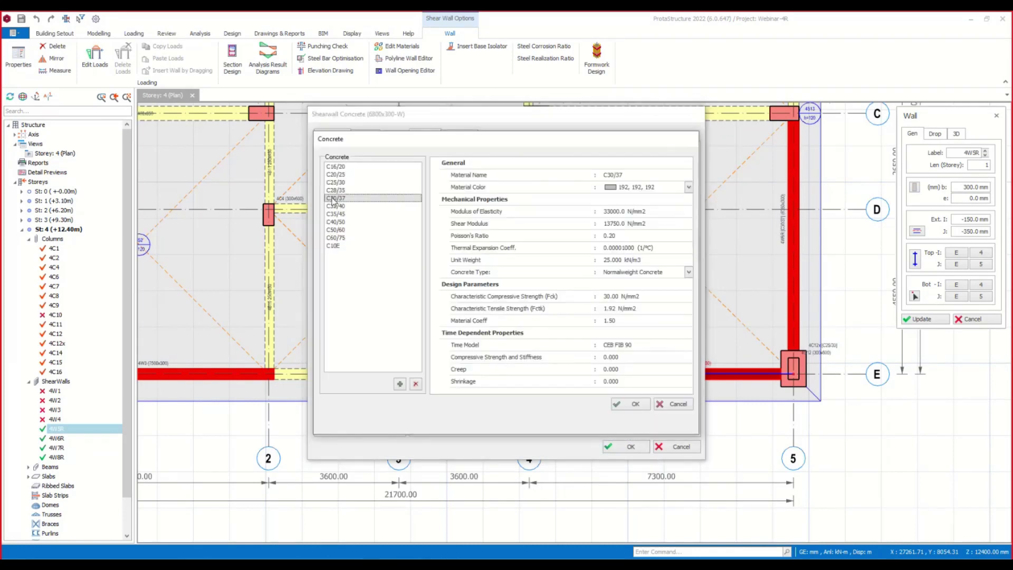
{"action": "left_click", "coordinate": [639, 402]}
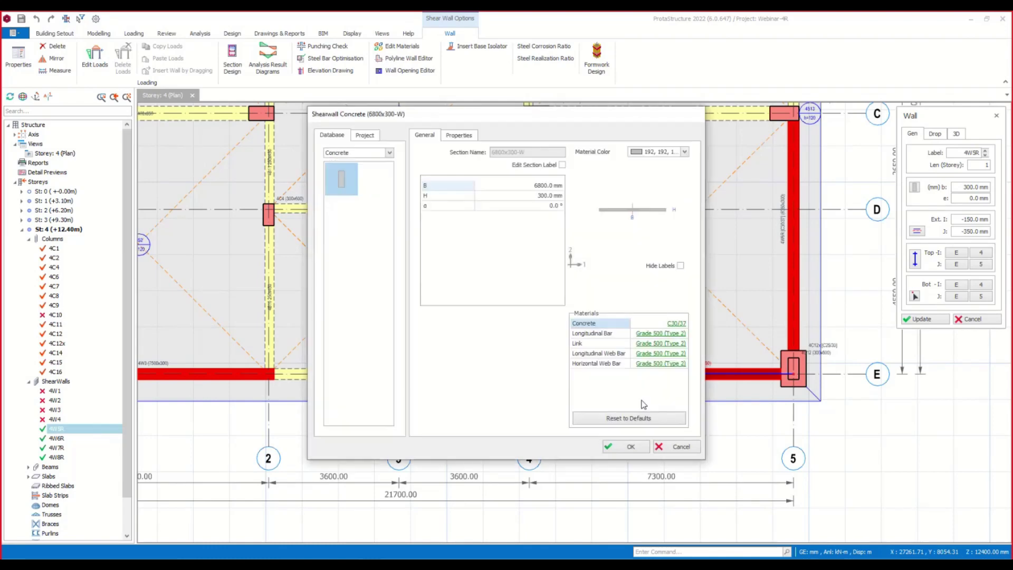
Examine the longitudinal bar material of shear wall 4W5R and close its properties without updating the wall.
{"action": "left_click", "coordinate": [656, 335]}
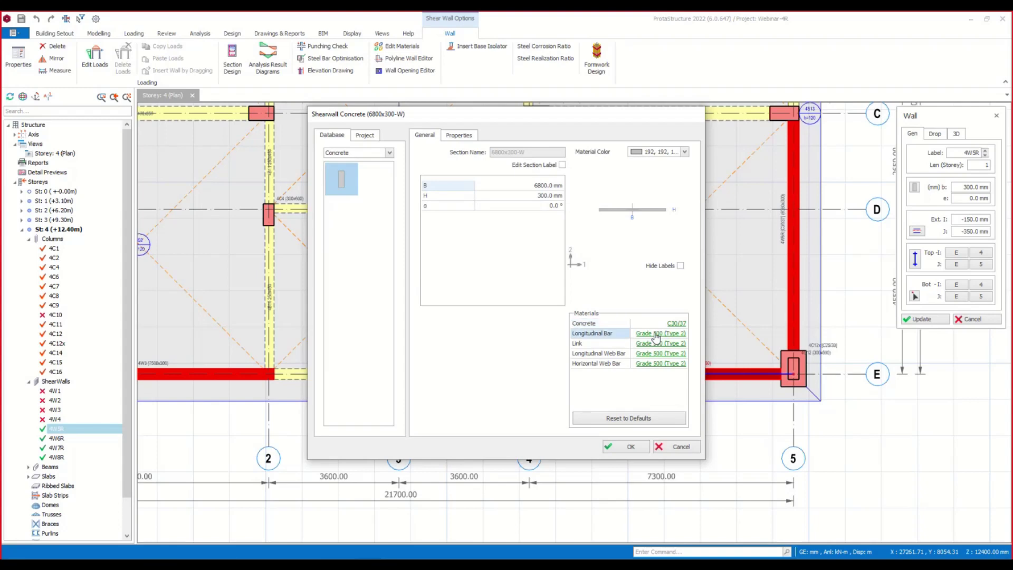
{"action": "left_click", "coordinate": [656, 336]}
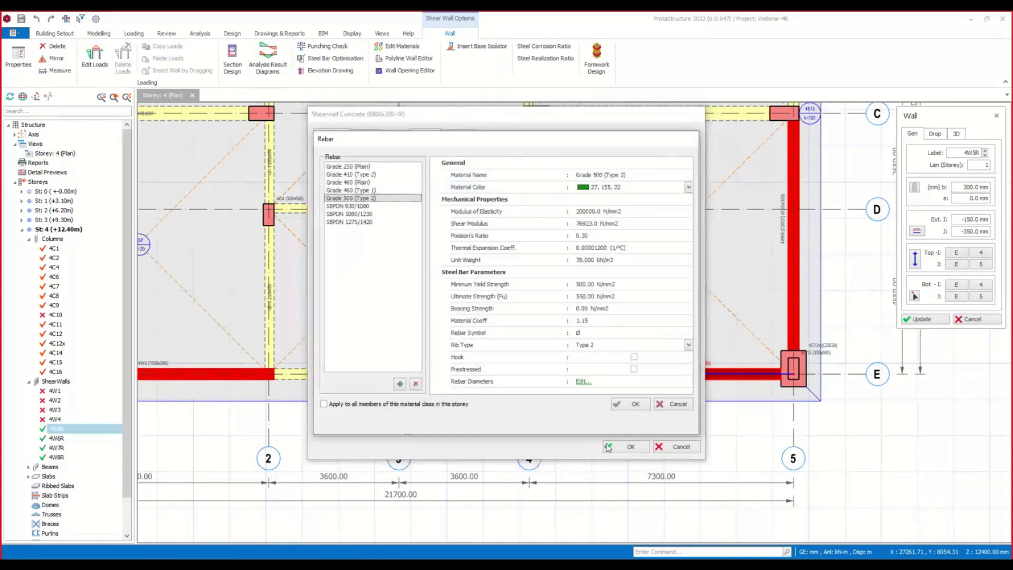
{"action": "left_click", "coordinate": [631, 405]}
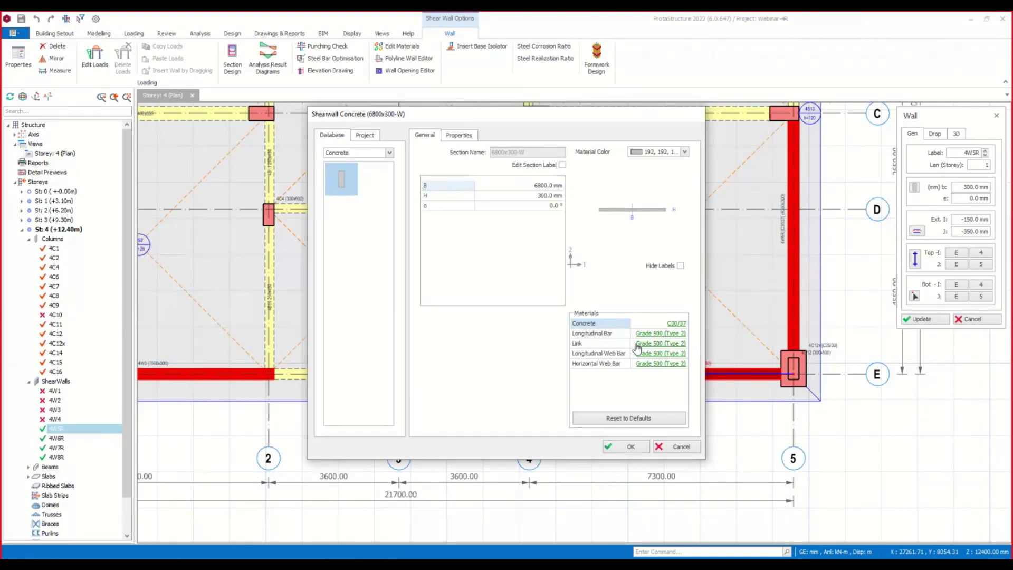
{"action": "left_click", "coordinate": [631, 447]}
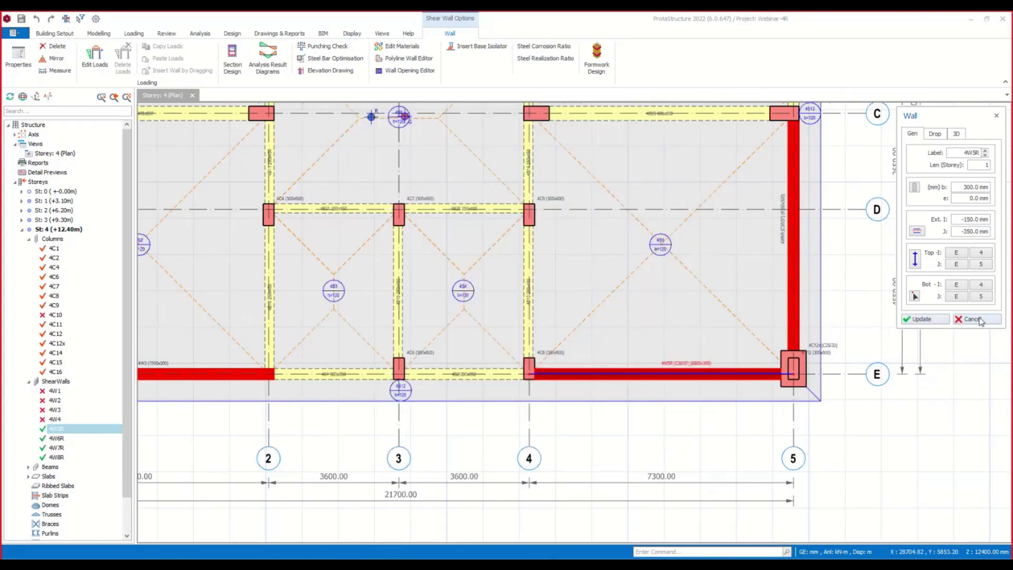
{"action": "left_click", "coordinate": [981, 320]}
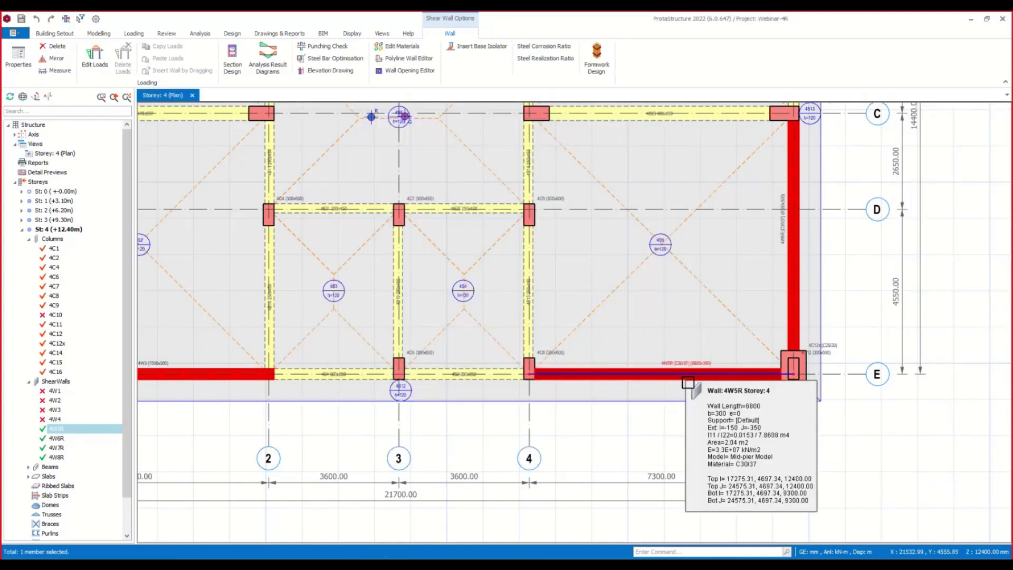
Select the four perimeter retrofit walls 4W5R, 4W8R, 4W6R and 4W7R as one set in the storey 4 plan.
{"action": "right_click", "coordinate": [688, 382]}
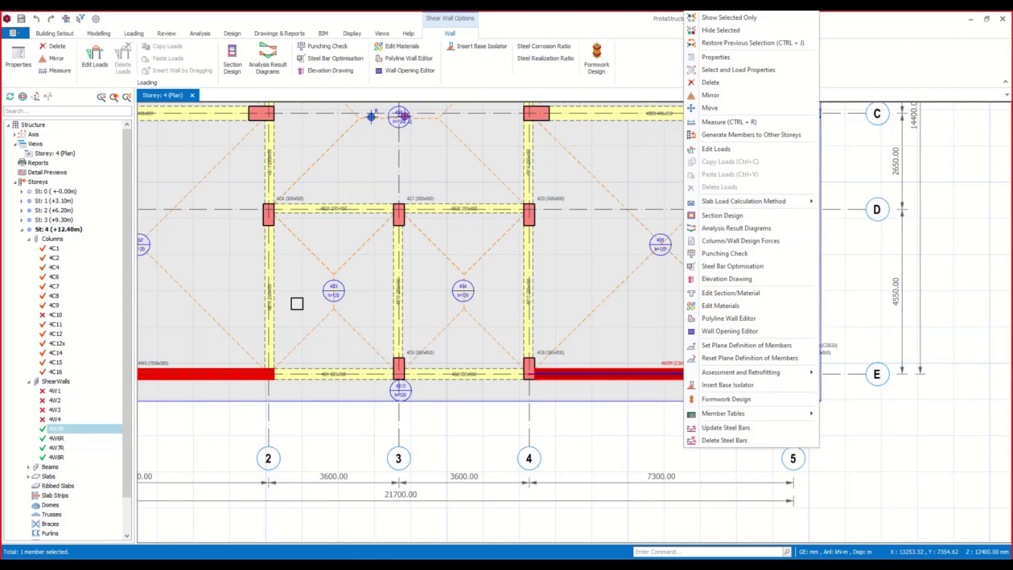
{"action": "left_click", "coordinate": [219, 303]}
{"action": "scroll", "coordinate": [219, 303], "scroll_direction": "down", "scroll_amount": 2}
{"action": "middle_click_drag", "start_coordinate": [251, 310], "coordinate": [519, 310]}
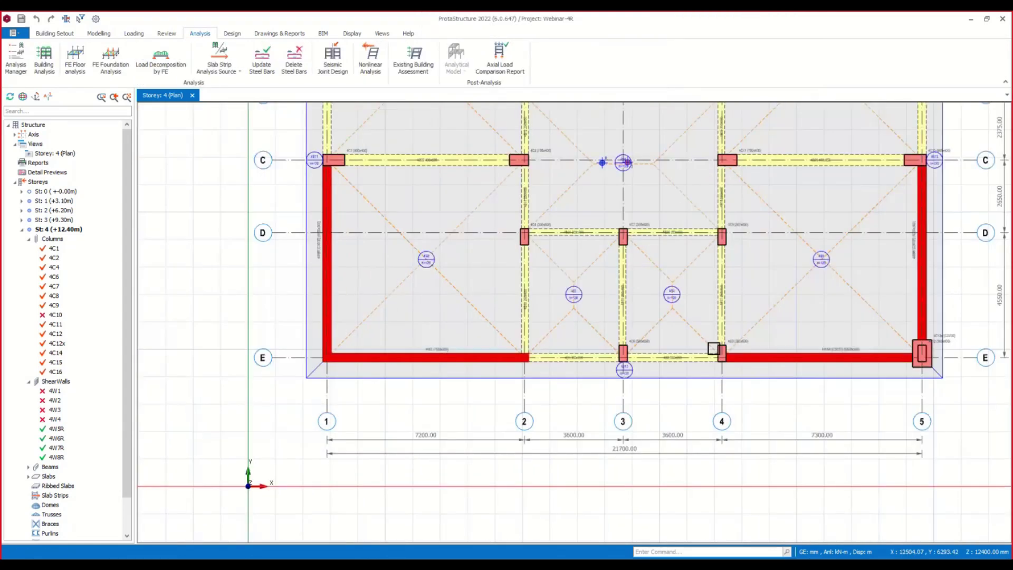
{"action": "left_click", "coordinate": [810, 358]}
{"action": "left_click", "coordinate": [326, 264]}
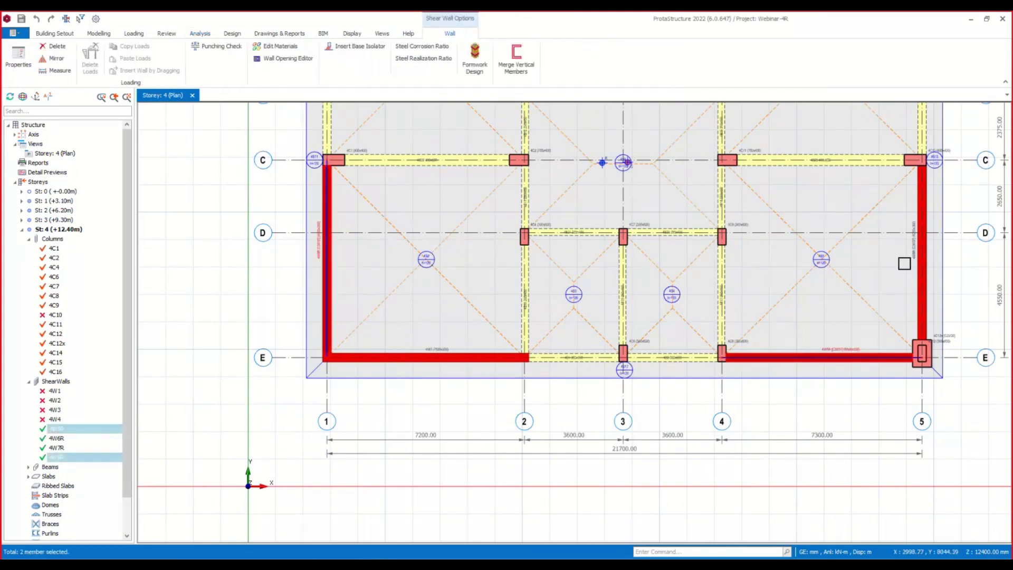
{"action": "middle_click_drag", "start_coordinate": [904, 260], "coordinate": [790, 318]}
{"action": "left_click", "coordinate": [790, 319]}
{"action": "middle_click_drag", "start_coordinate": [767, 187], "coordinate": [791, 402]}
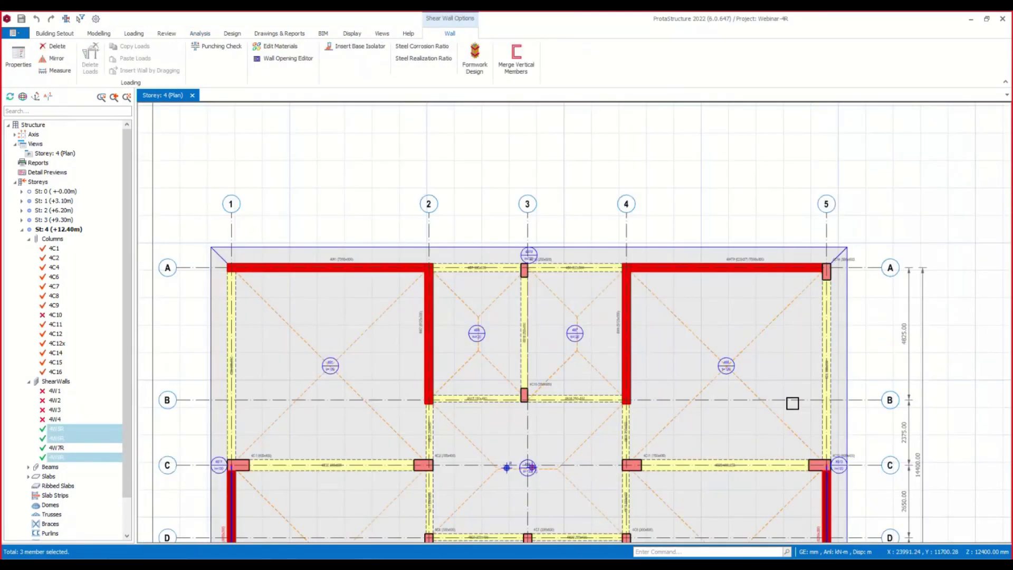
{"action": "left_click", "coordinate": [762, 273]}
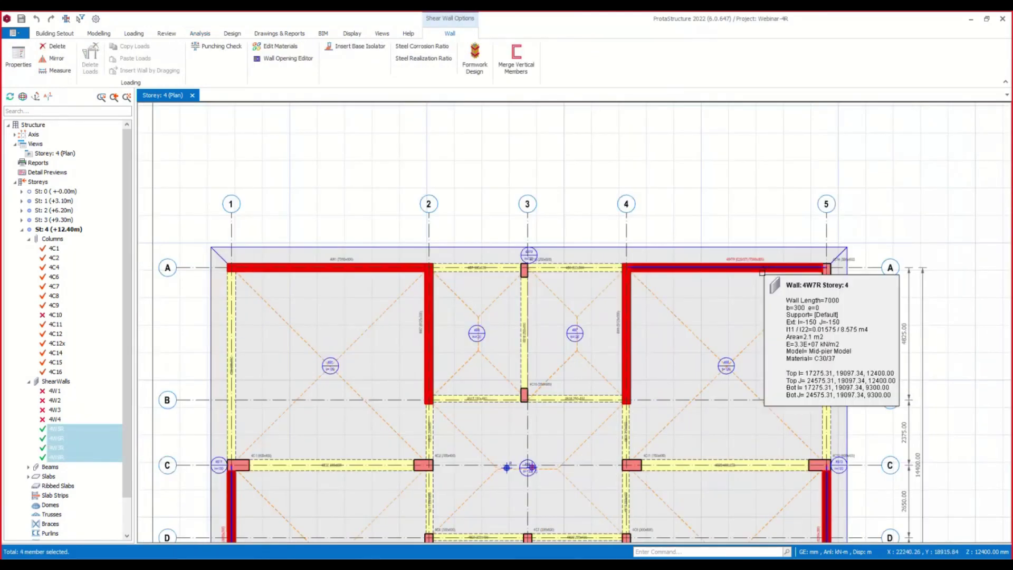
Generate only the selected walls to storeys 1, 2 and 3, replacing existing columns, walls and beams at the same insertion.
{"action": "right_click", "coordinate": [763, 273]}
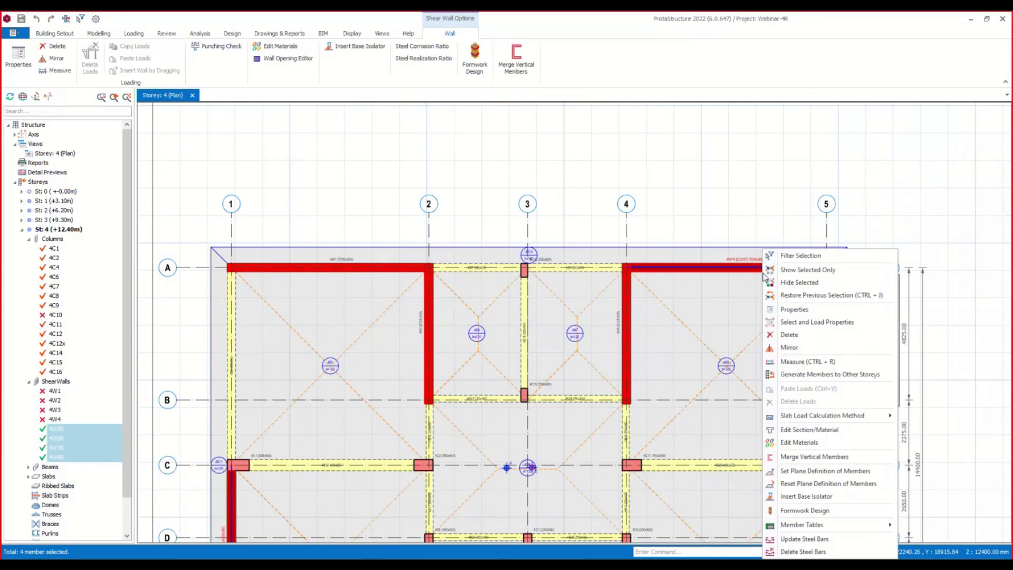
{"action": "left_click", "coordinate": [834, 374]}
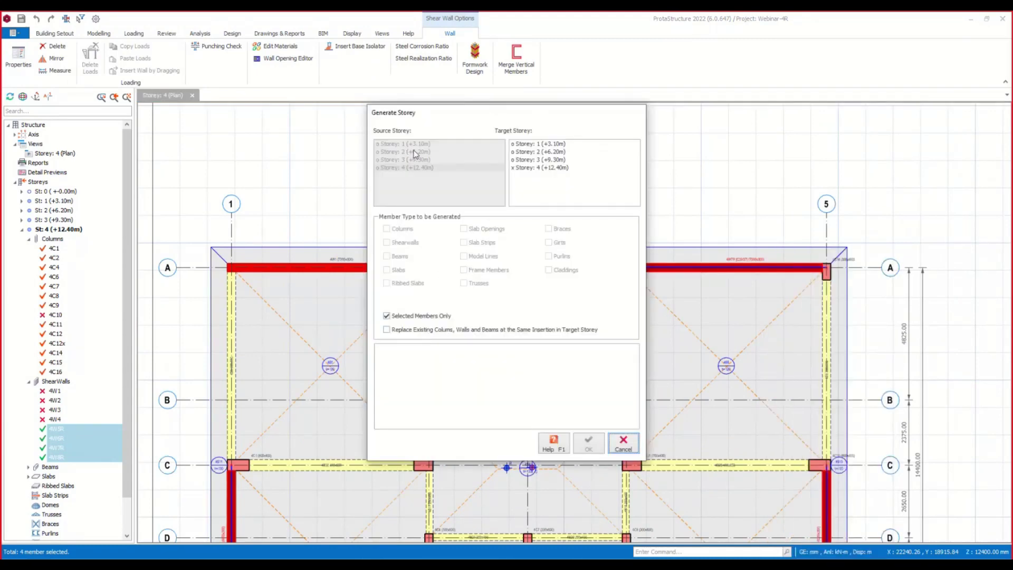
{"action": "left_click_drag", "start_coordinate": [552, 161], "coordinate": [543, 145]}
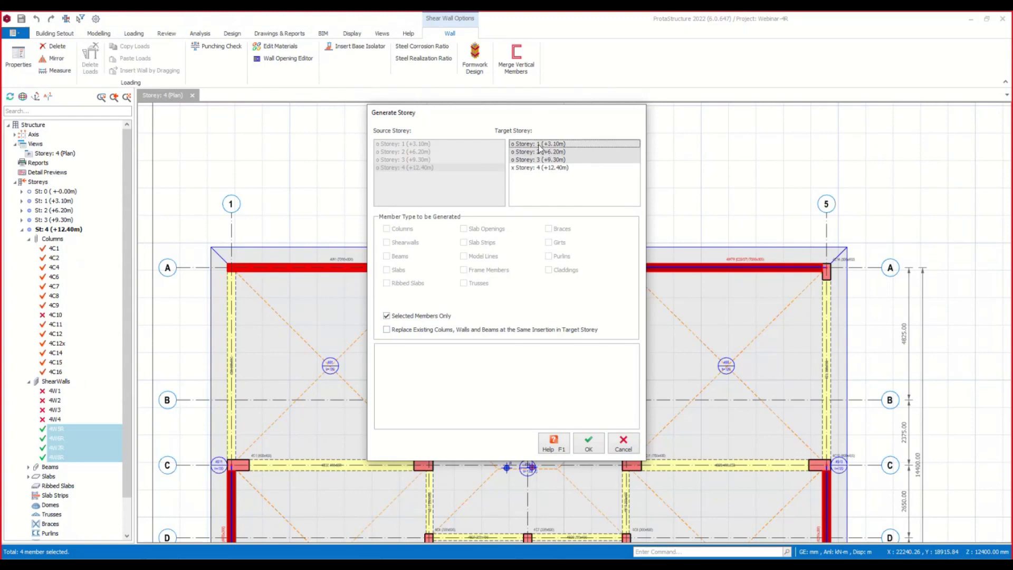
{"action": "left_click", "coordinate": [391, 330]}
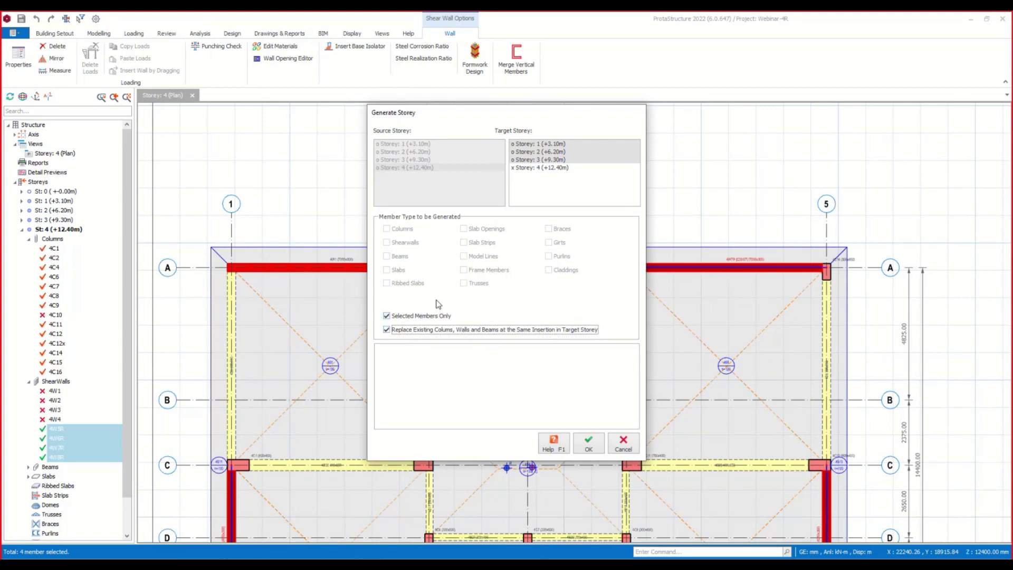
{"action": "left_click", "coordinate": [594, 444]}
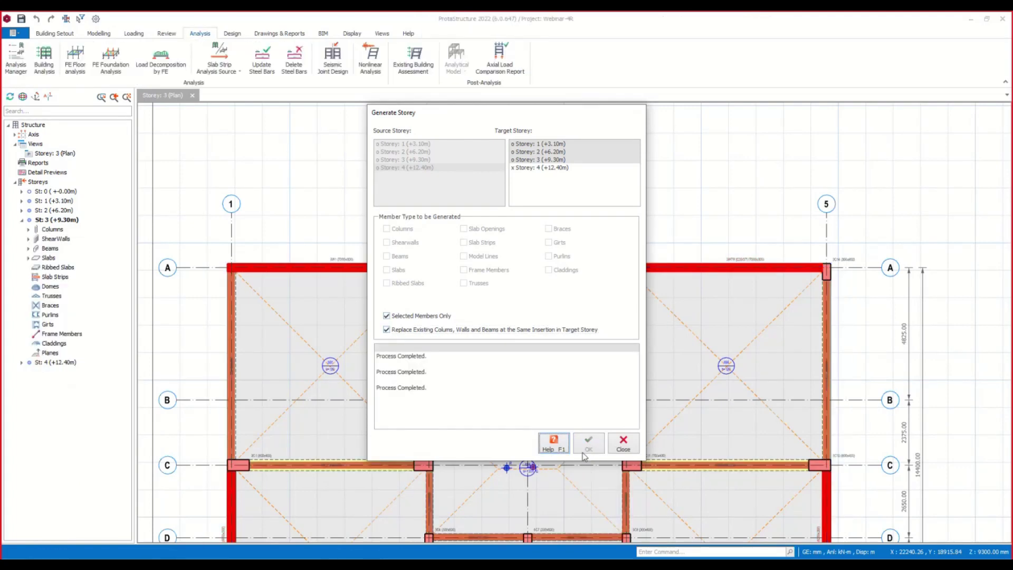
{"action": "left_click", "coordinate": [624, 445]}
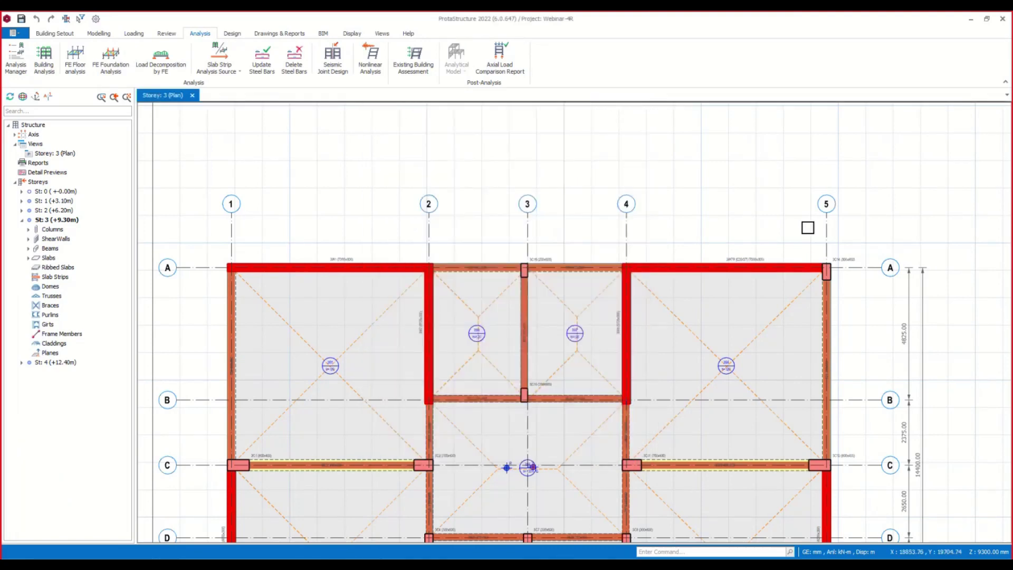
Start a column jacket for column 3C9 at axes 4 and D in the storey 3 plan, with 200 mm thickness.
{"action": "scroll", "coordinate": [757, 262], "scroll_direction": "down", "scroll_amount": 3}
{"action": "middle_click_drag", "start_coordinate": [679, 459], "coordinate": [595, 370]}
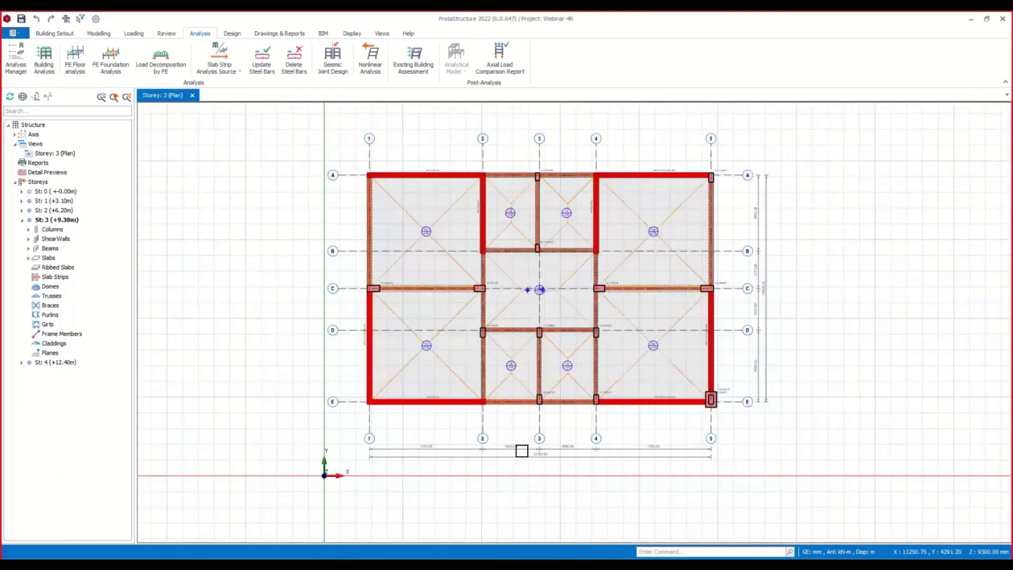
{"action": "scroll", "coordinate": [724, 410], "scroll_direction": "up", "scroll_amount": 3}
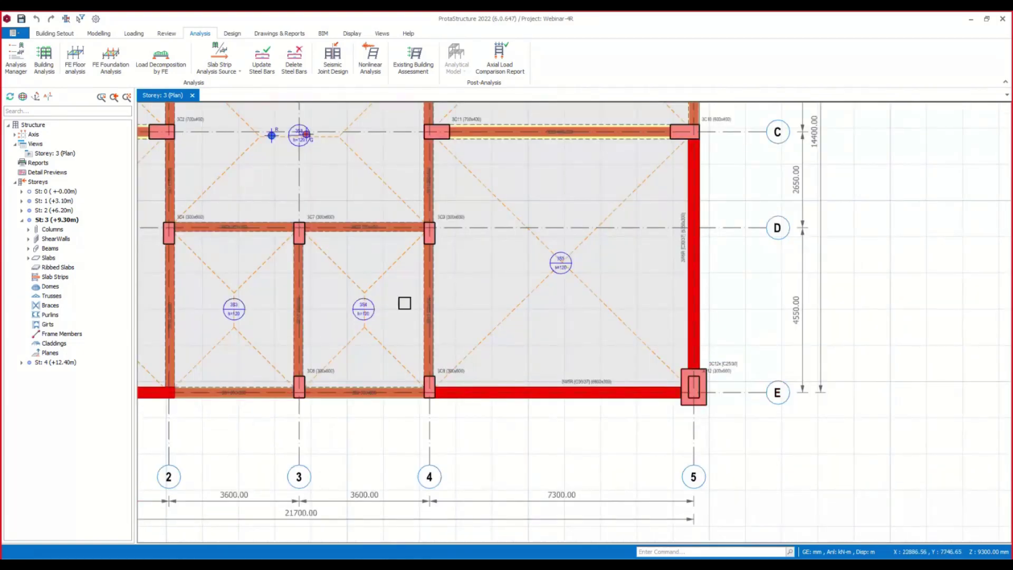
{"action": "left_click", "coordinate": [455, 221]}
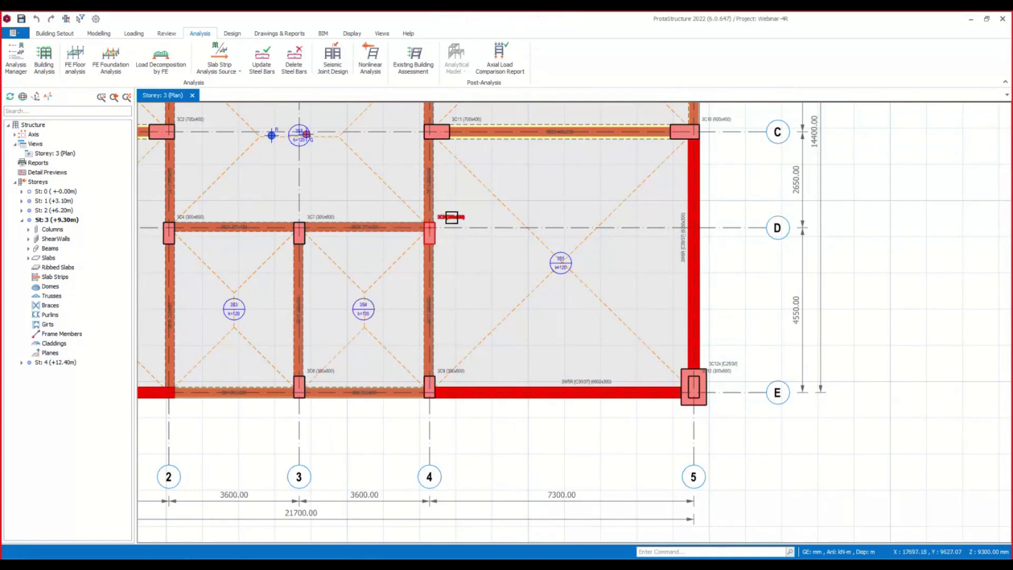
{"action": "scroll", "coordinate": [453, 220], "scroll_direction": "up", "scroll_amount": 3}
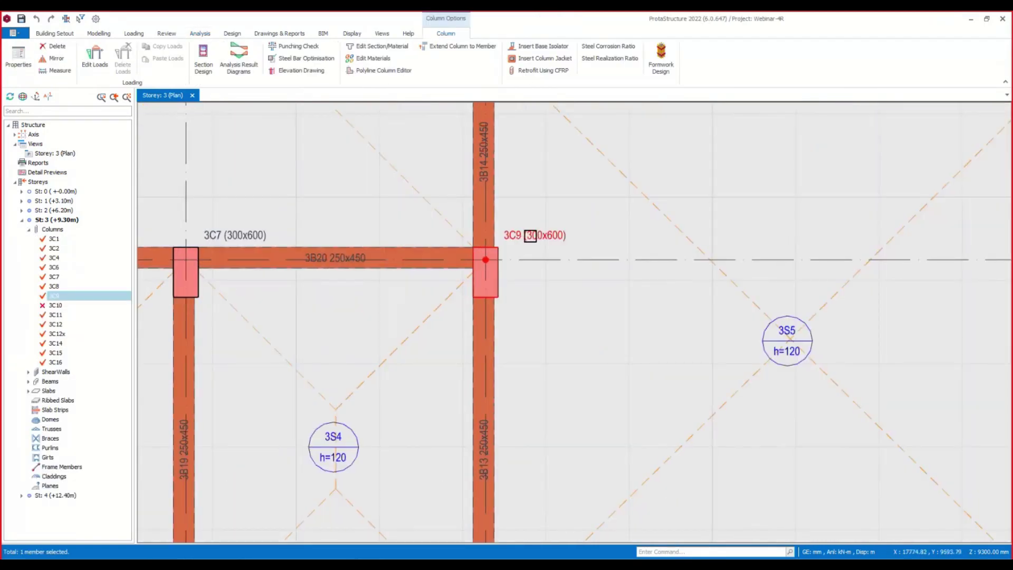
{"action": "right_click", "coordinate": [525, 241]}
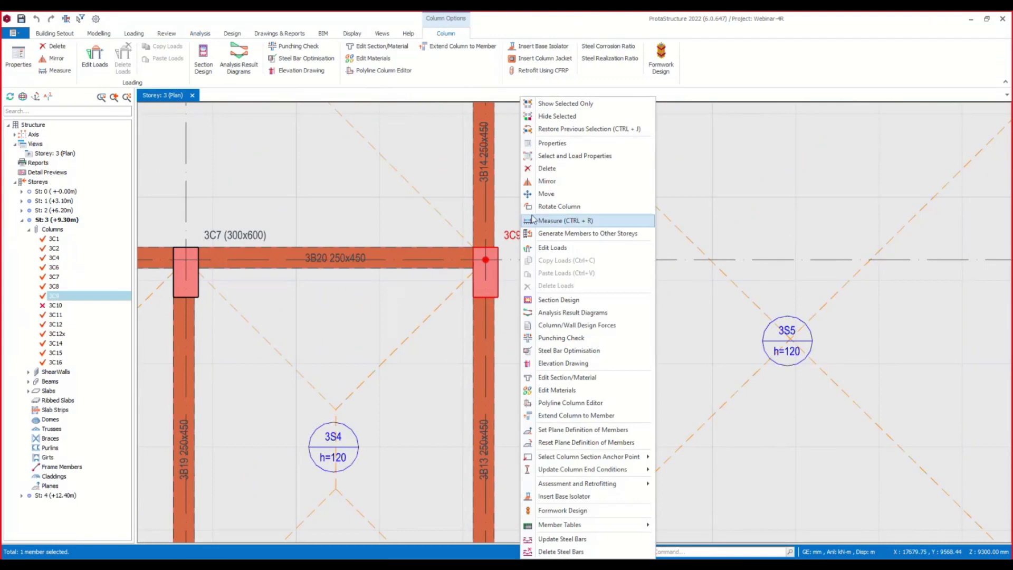
{"action": "mouse_move", "coordinate": [630, 483]}
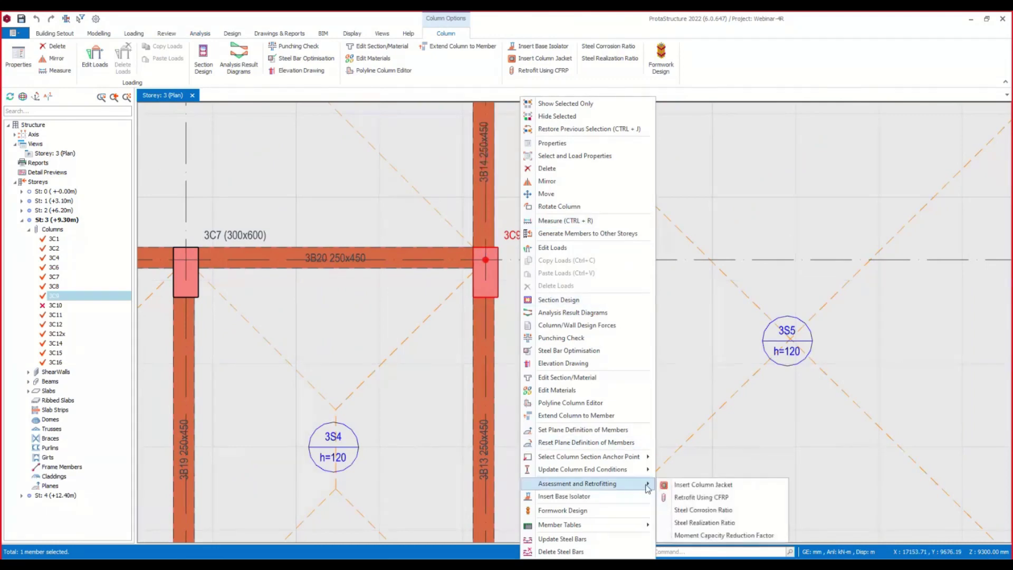
{"action": "left_click", "coordinate": [550, 63]}
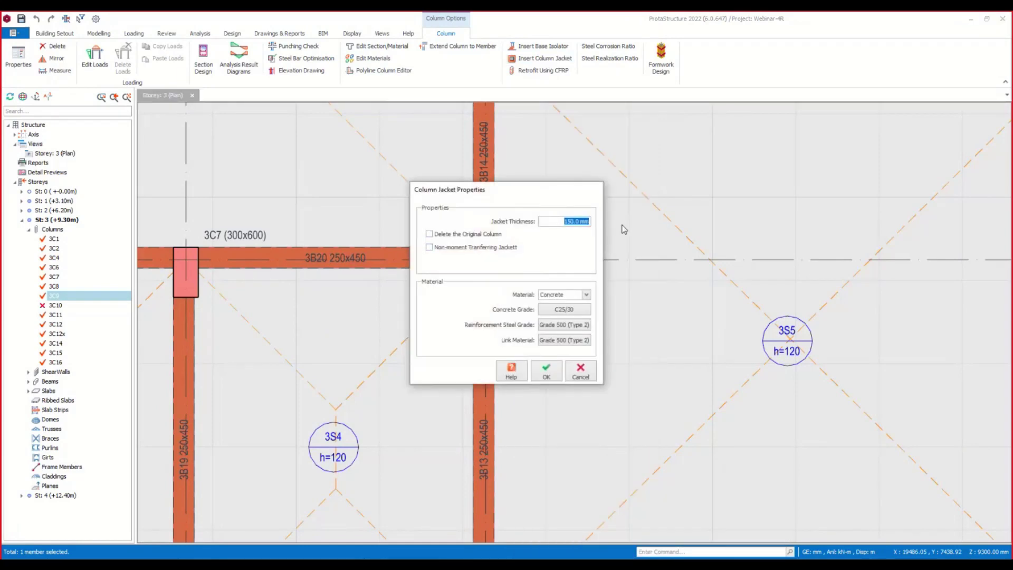
{"action": "type", "text": "20"}
{"action": "left_click", "coordinate": [459, 249]}
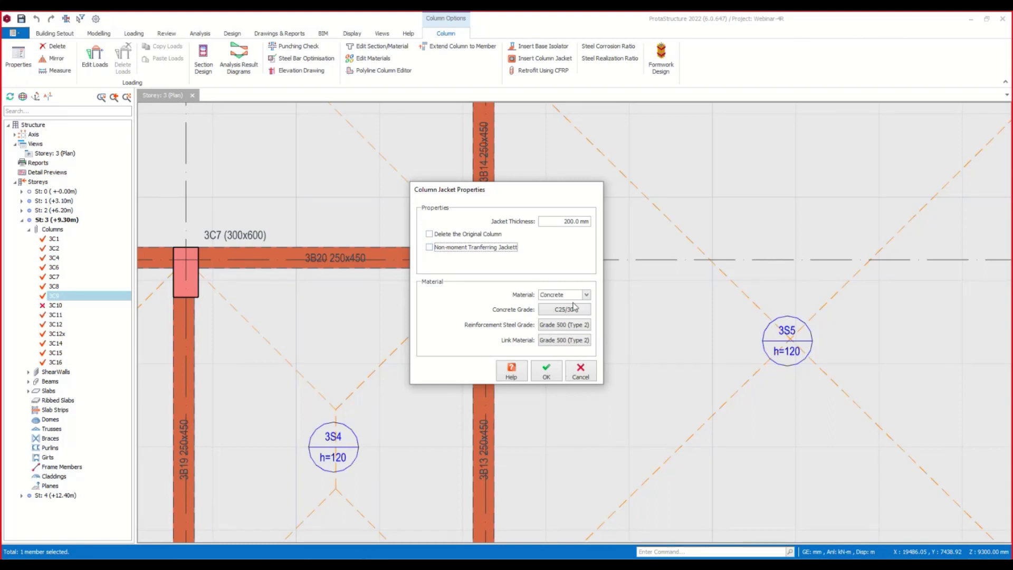
Review the jacket's concrete and reinforcement grades, keep C25/30 and Grade 500 (Type 2), and insert the jacket.
{"action": "left_click", "coordinate": [579, 317]}
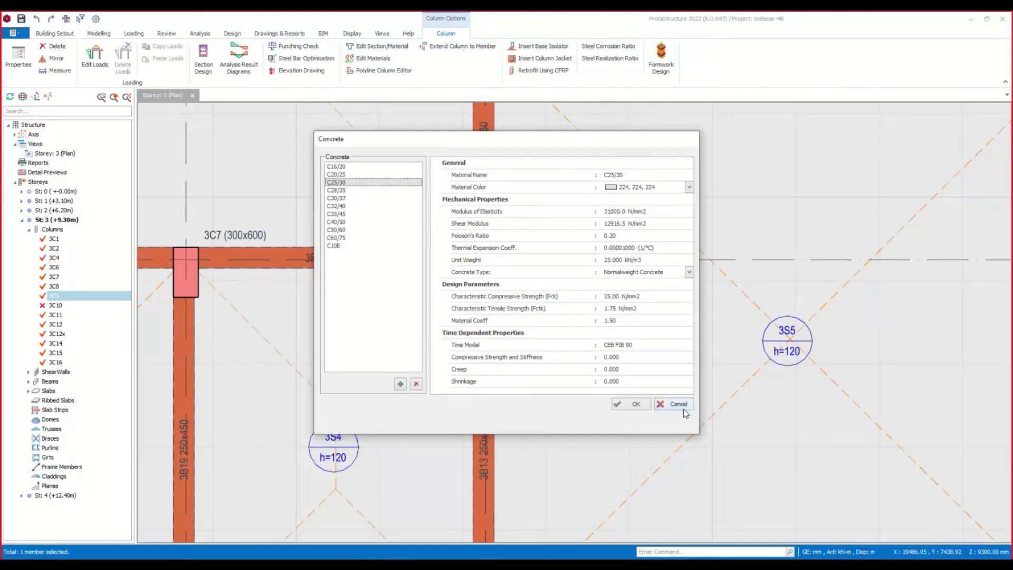
{"action": "left_click", "coordinate": [676, 406]}
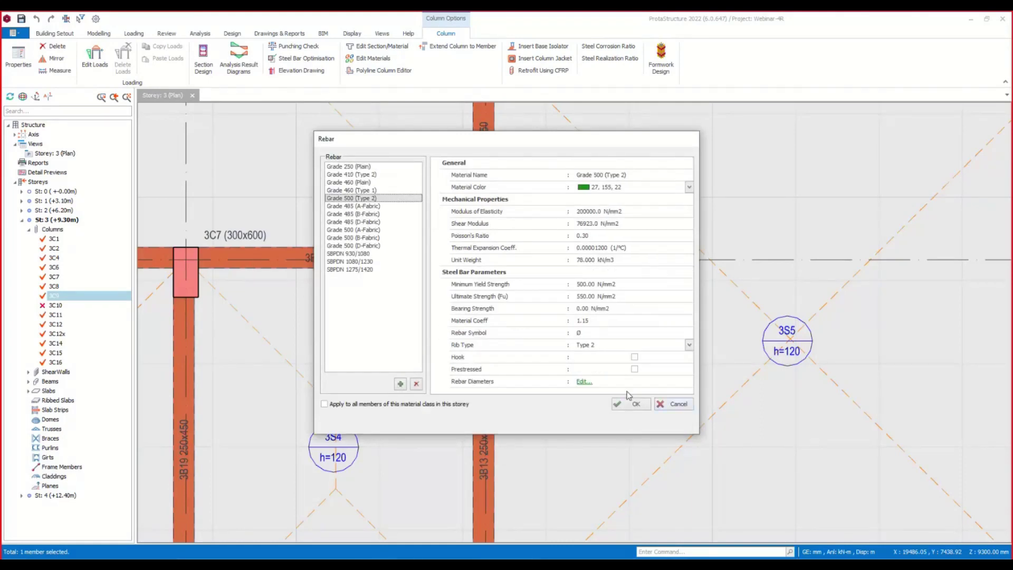
{"action": "left_click", "coordinate": [675, 406]}
{"action": "left_click", "coordinate": [548, 375]}
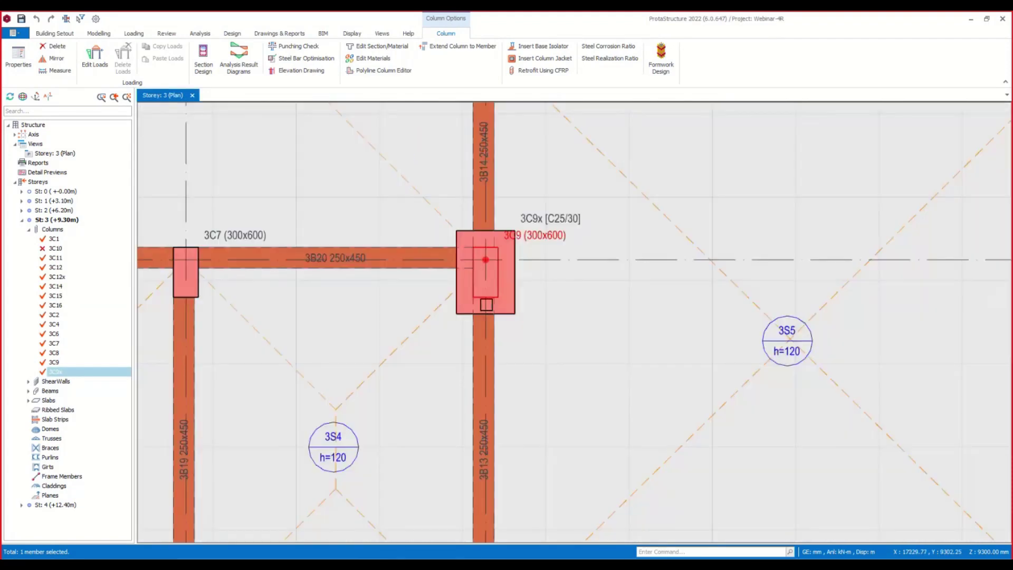
Delete the jacket around column 3C9, keeping the original column.
{"action": "mouse_move", "coordinate": [550, 231]}
{"action": "key", "text": "Escape"}
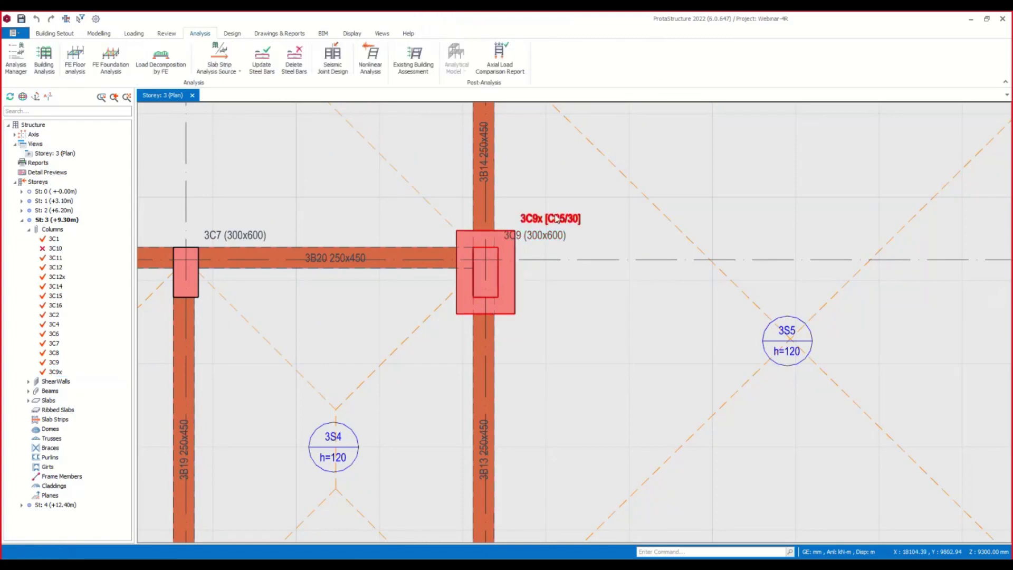
{"action": "left_click", "coordinate": [557, 219]}
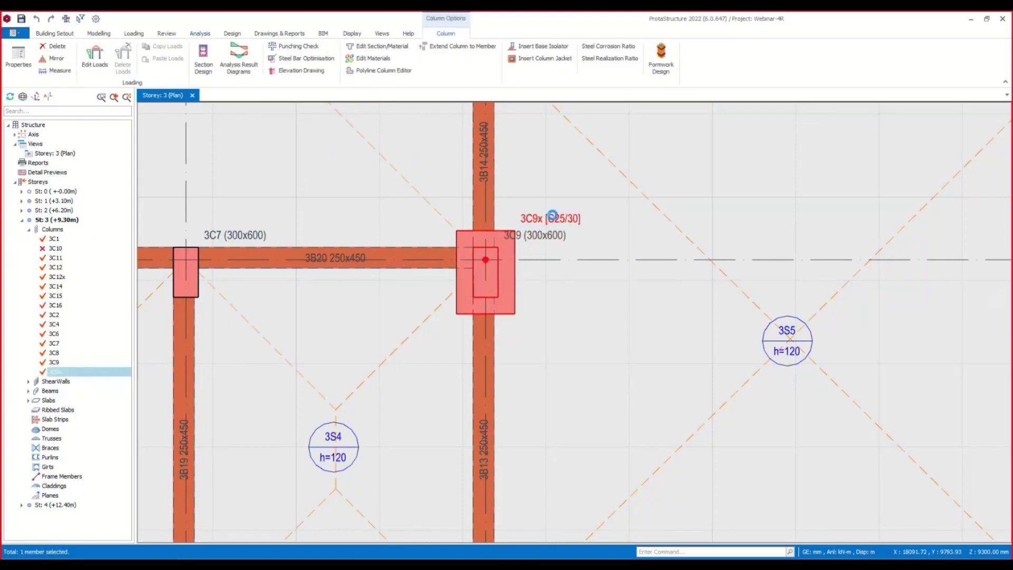
{"action": "key", "text": "Delete"}
{"action": "scroll", "coordinate": [478, 275], "scroll_direction": "down", "scroll_amount": 4}
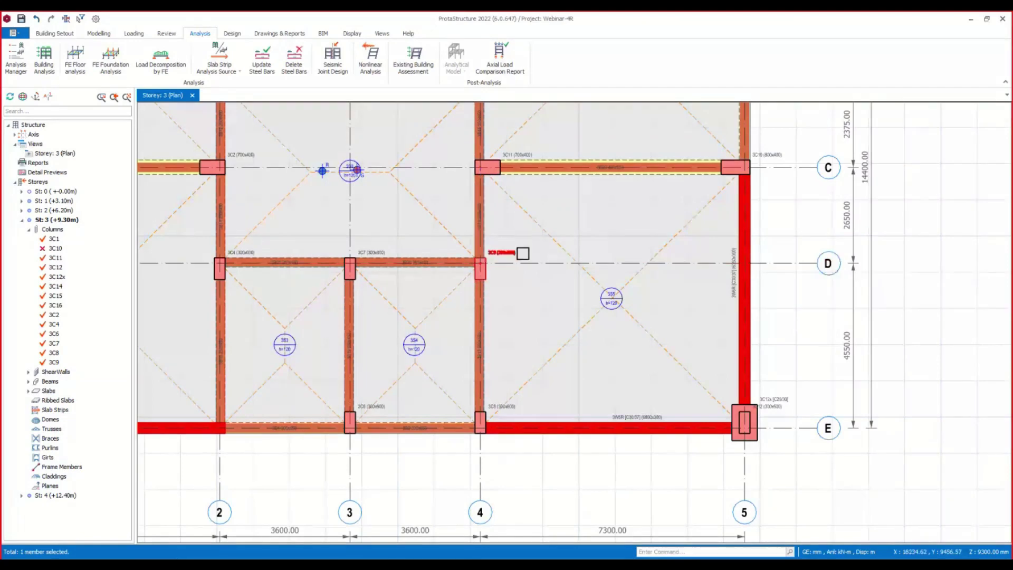
{"action": "scroll", "coordinate": [501, 260], "scroll_direction": "up", "scroll_amount": 2}
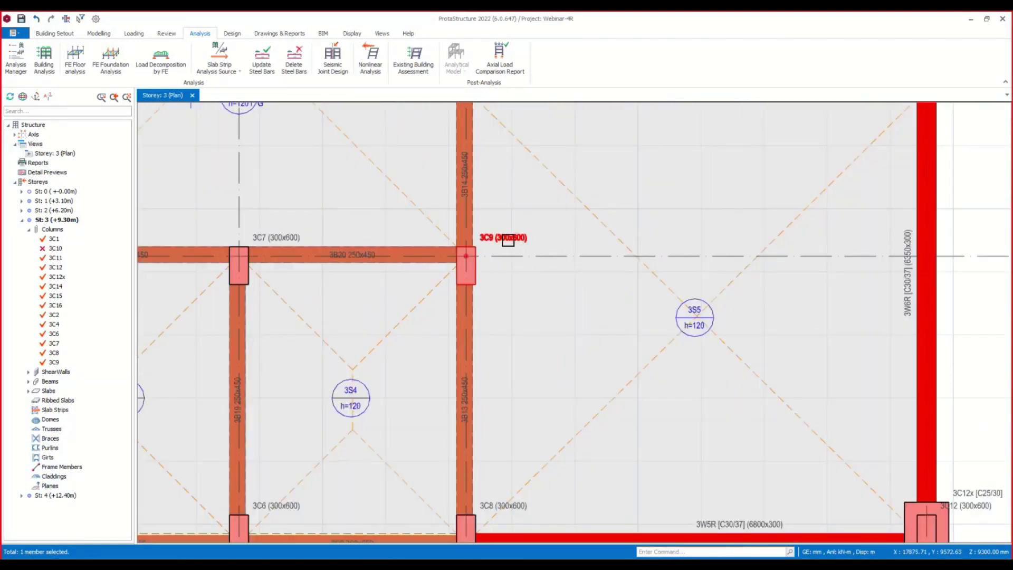
{"action": "left_click", "coordinate": [58, 211]}
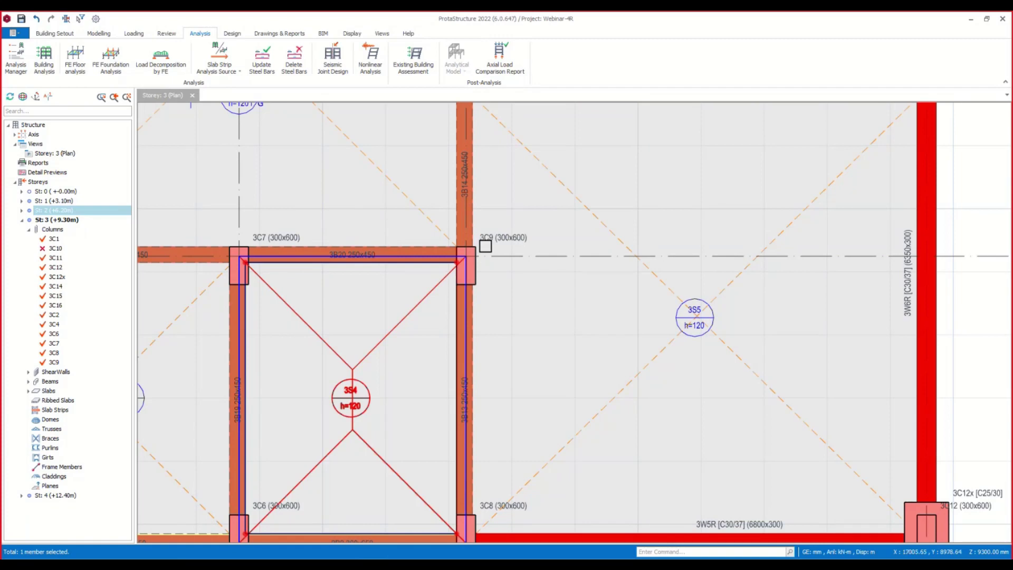
{"action": "scroll", "coordinate": [606, 357], "scroll_direction": "down", "scroll_amount": 5}
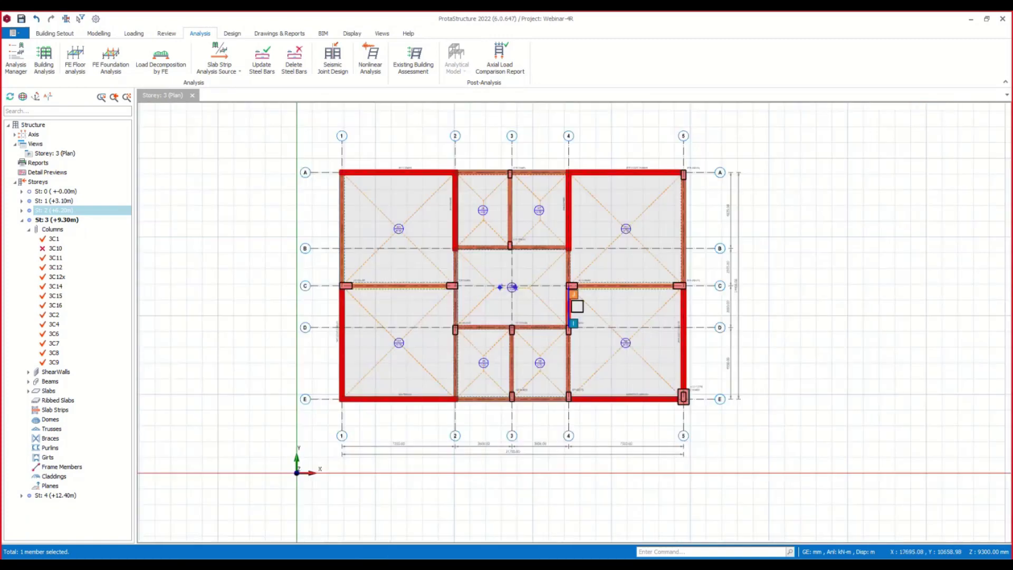
{"action": "scroll", "coordinate": [587, 358], "scroll_direction": "up", "scroll_amount": 3}
{"action": "middle_click_drag", "start_coordinate": [592, 372], "coordinate": [594, 339]}
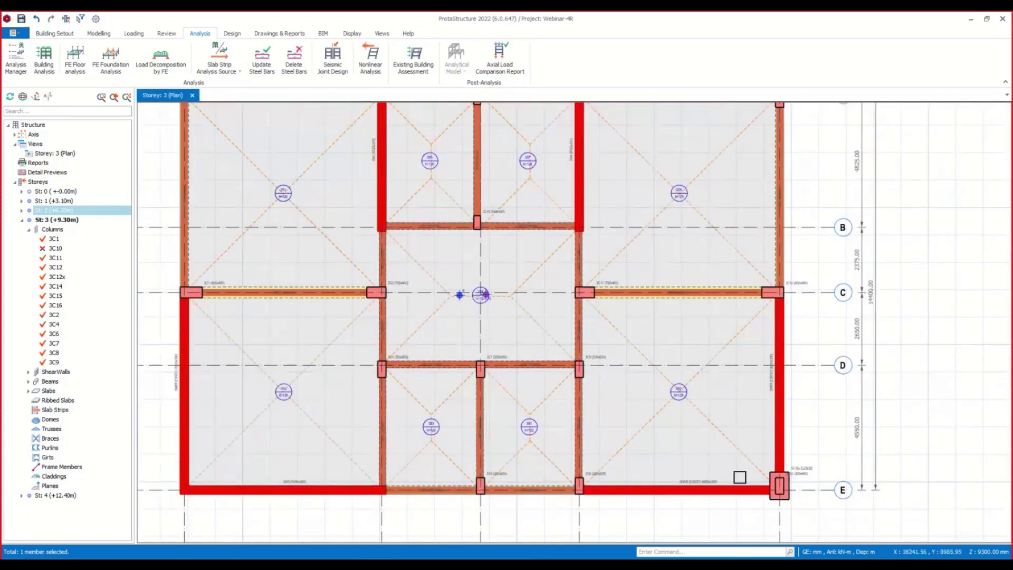
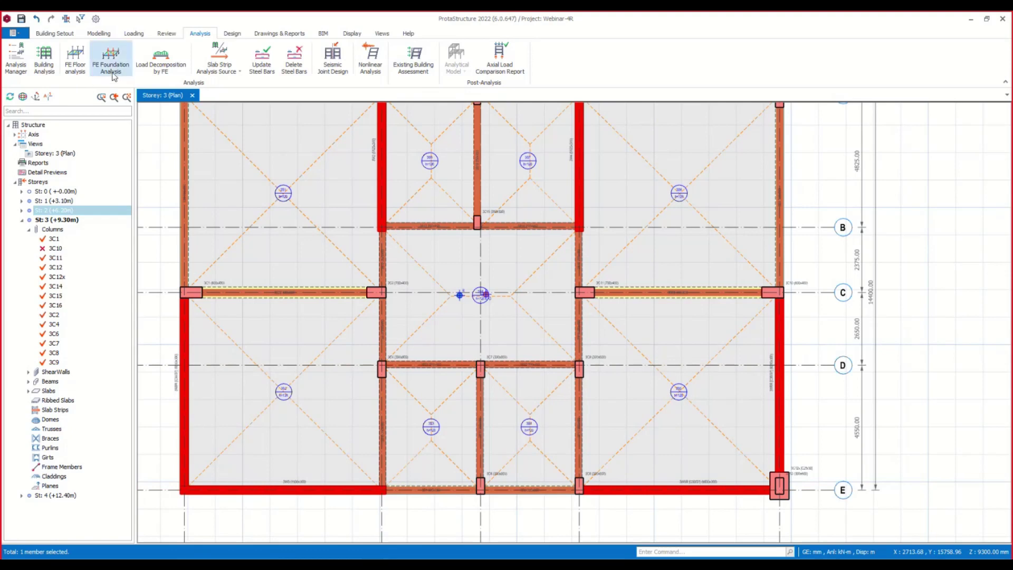
Accept the EC8 seismic parameters and run the building analysis for the retrofitted model, closing its summary report.
{"action": "left_click", "coordinate": [45, 58]}
{"action": "left_click", "coordinate": [473, 174]}
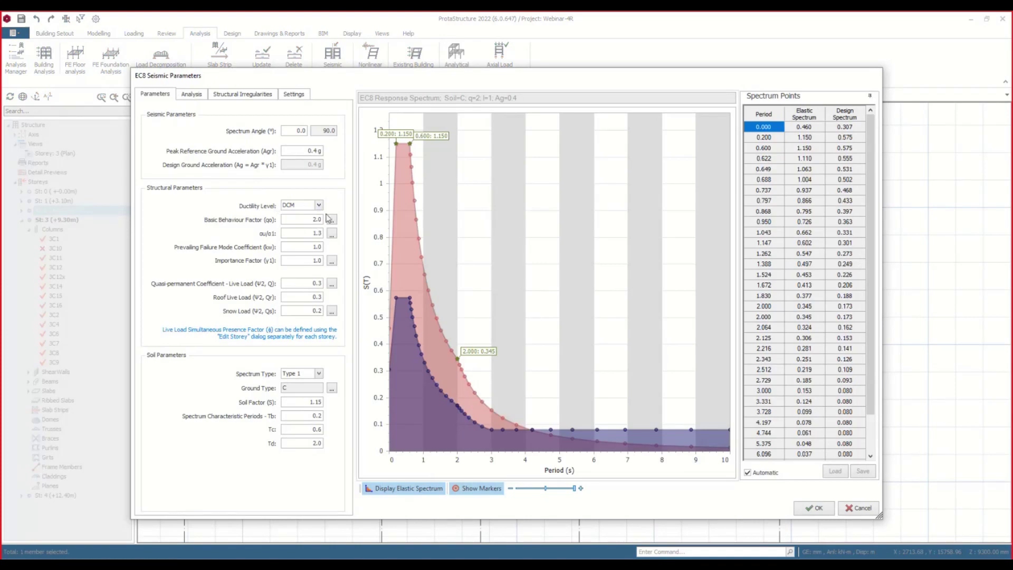
{"action": "left_click", "coordinate": [819, 510]}
{"action": "left_click", "coordinate": [473, 123]}
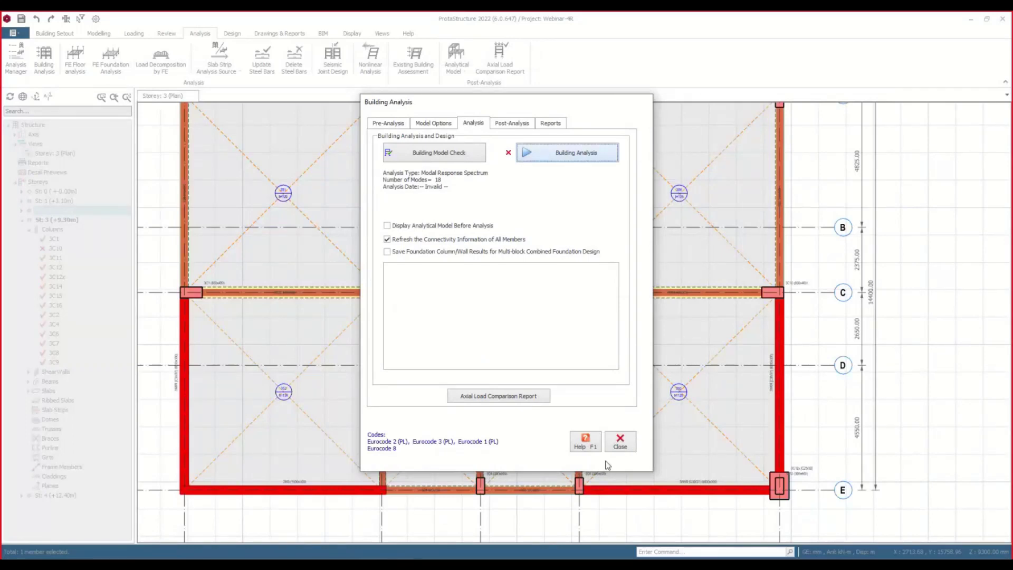
{"action": "left_click", "coordinate": [554, 339]}
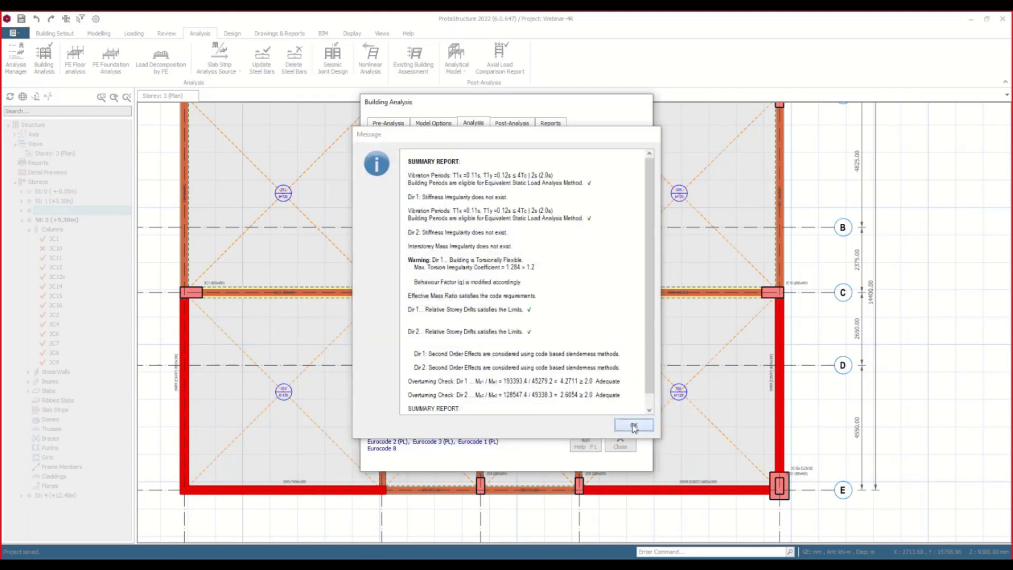
{"action": "left_click", "coordinate": [636, 422]}
{"action": "left_click", "coordinate": [623, 446]}
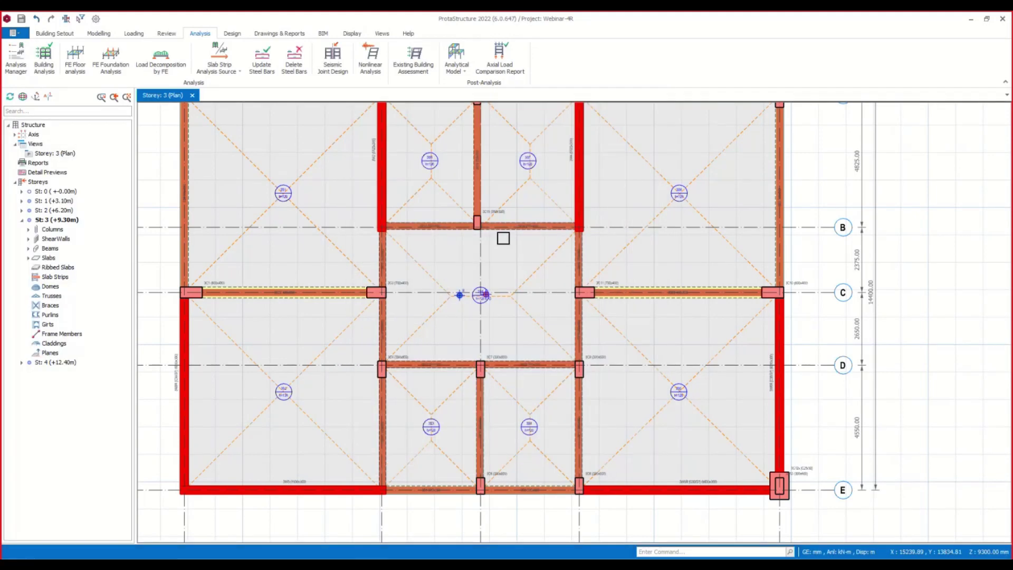
Open the reinforced concrete column design list and filter it by member labels, adding walls W5R, W6R, W7R and W8R.
{"action": "left_click", "coordinate": [233, 34]}
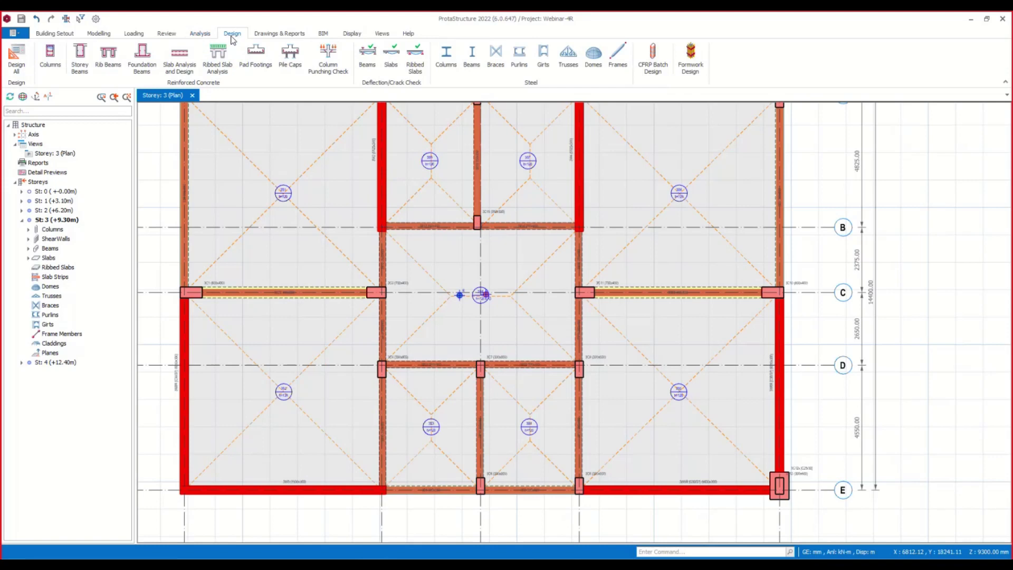
{"action": "left_click", "coordinate": [49, 53]}
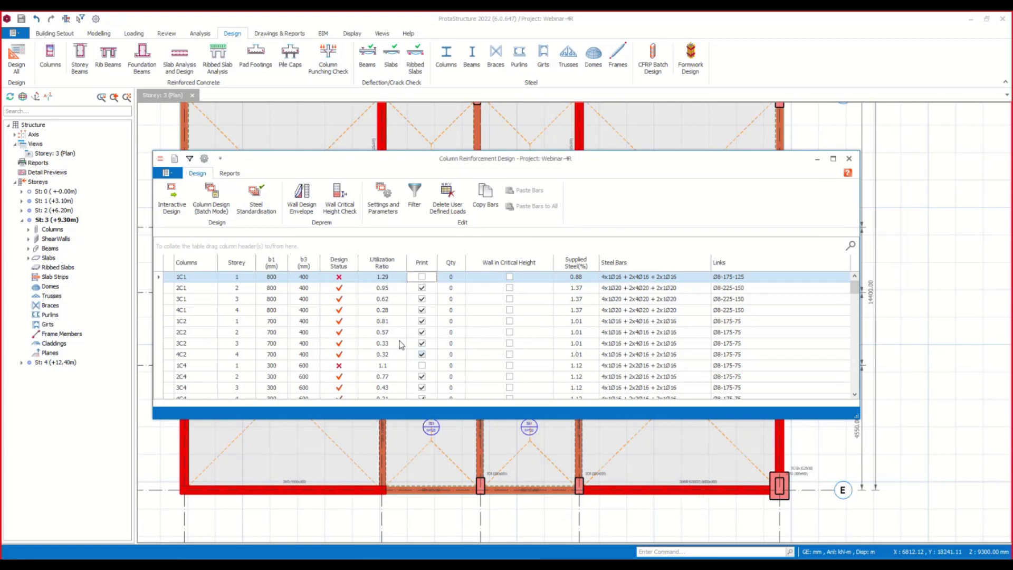
{"action": "left_click", "coordinate": [414, 197]}
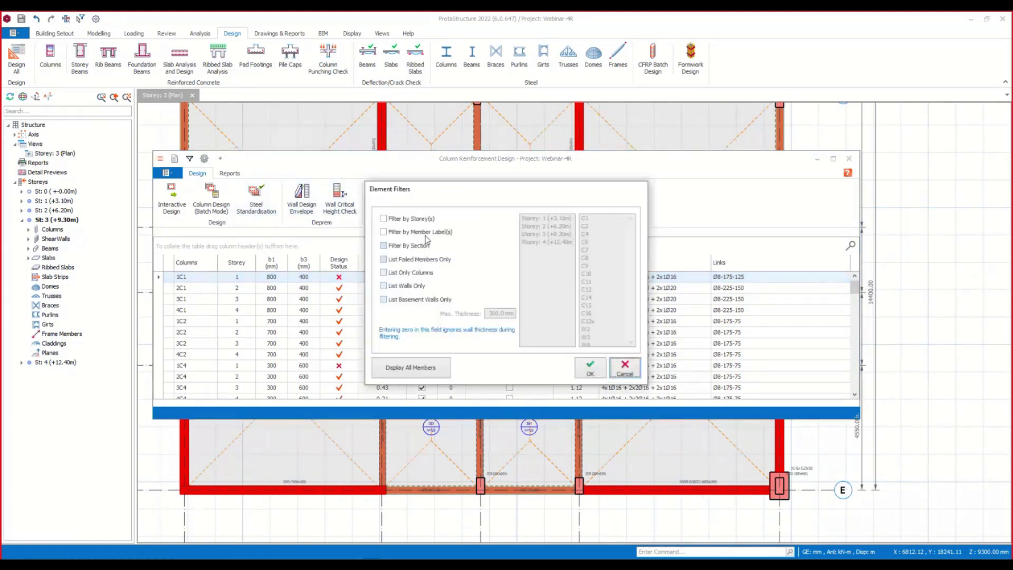
{"action": "left_click", "coordinate": [392, 234]}
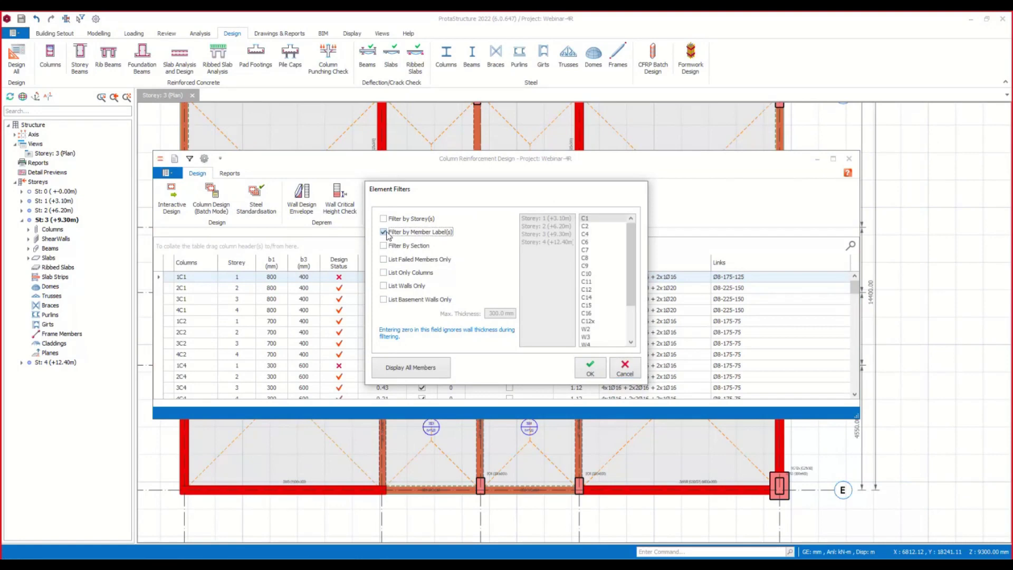
{"action": "scroll", "coordinate": [634, 262], "scroll_direction": "down", "scroll_amount": 2}
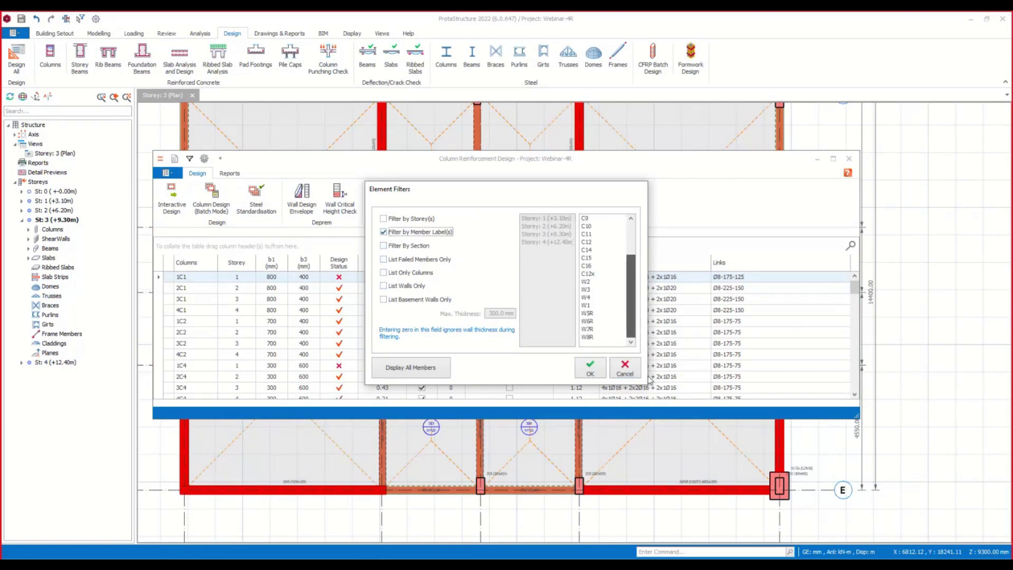
{"action": "left_click", "coordinate": [589, 313]}
{"action": "left_click", "coordinate": [592, 320], "text": "ctrl"}
{"action": "left_click", "coordinate": [590, 329], "text": "ctrl"}
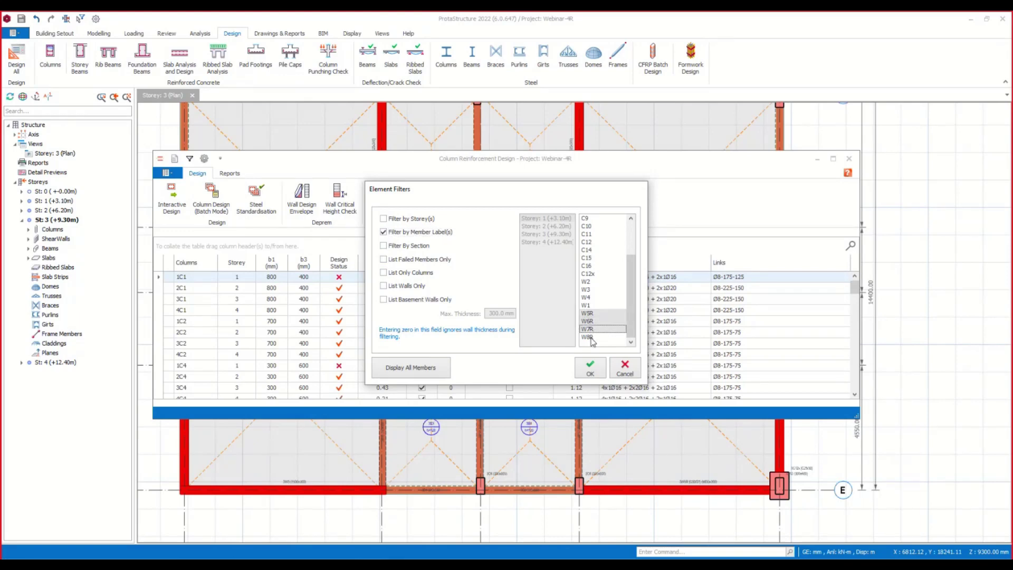
{"action": "left_click", "coordinate": [589, 337], "text": "ctrl"}
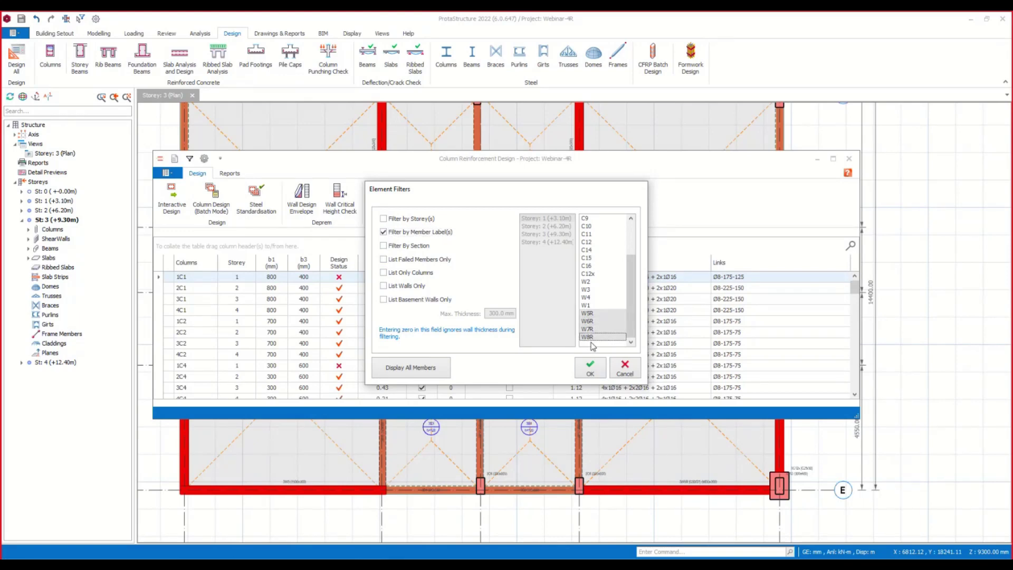
{"action": "left_click", "coordinate": [592, 371]}
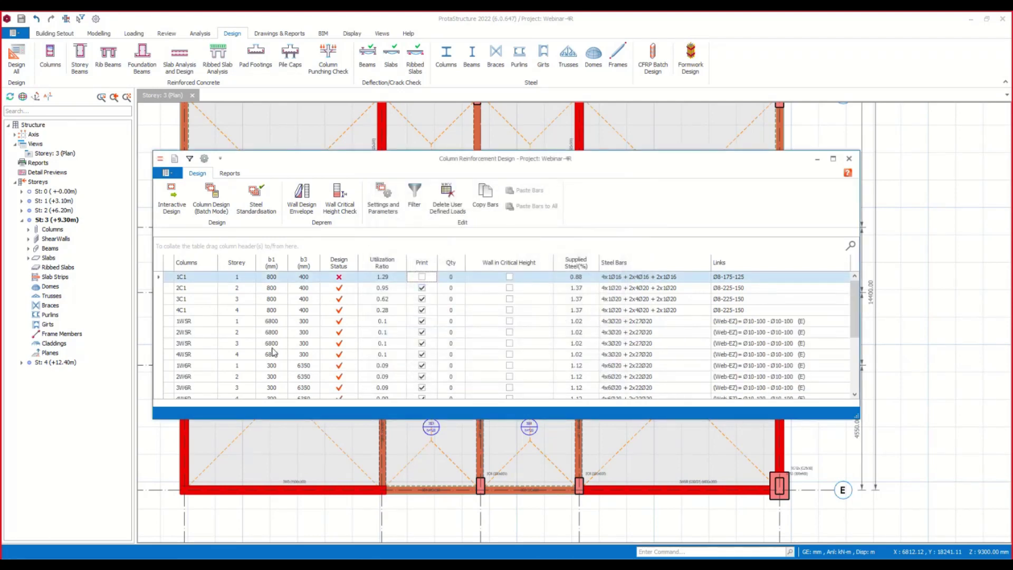
Edit the member label filter to list jacketed column C12x instead of C1, keeping the retrofit walls.
{"action": "left_click", "coordinate": [411, 198]}
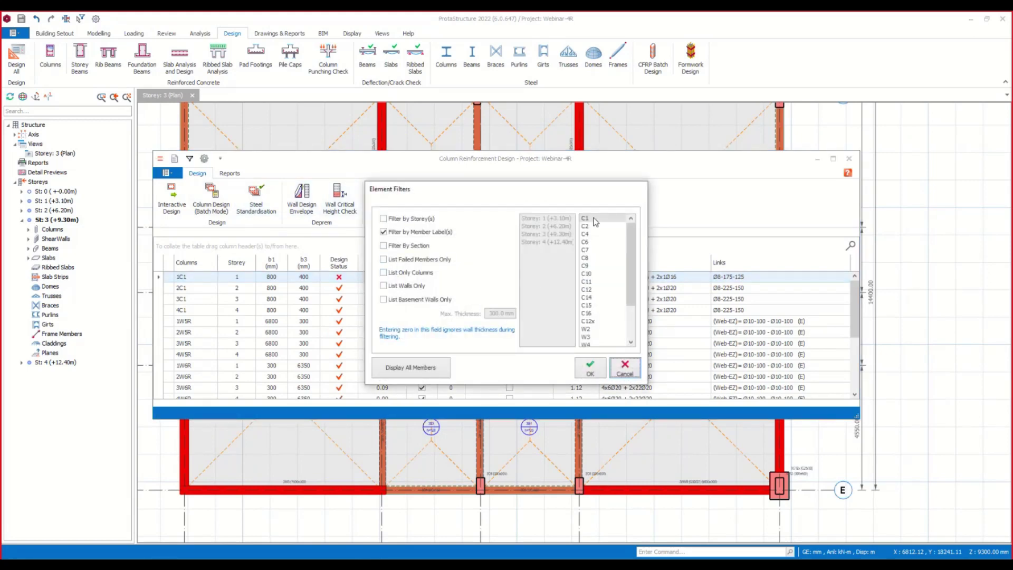
{"action": "left_click", "coordinate": [589, 330]}
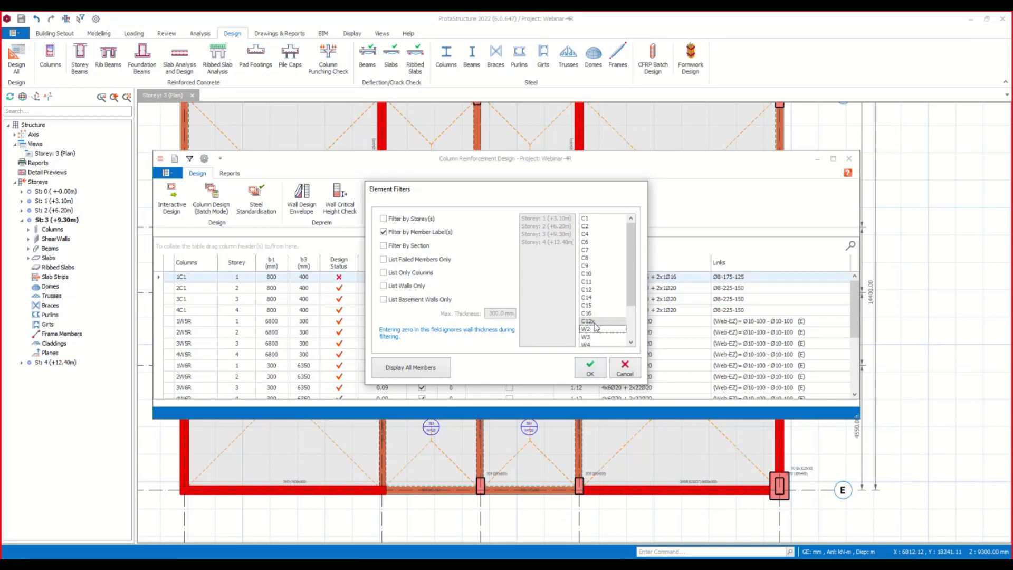
{"action": "left_click", "coordinate": [590, 369]}
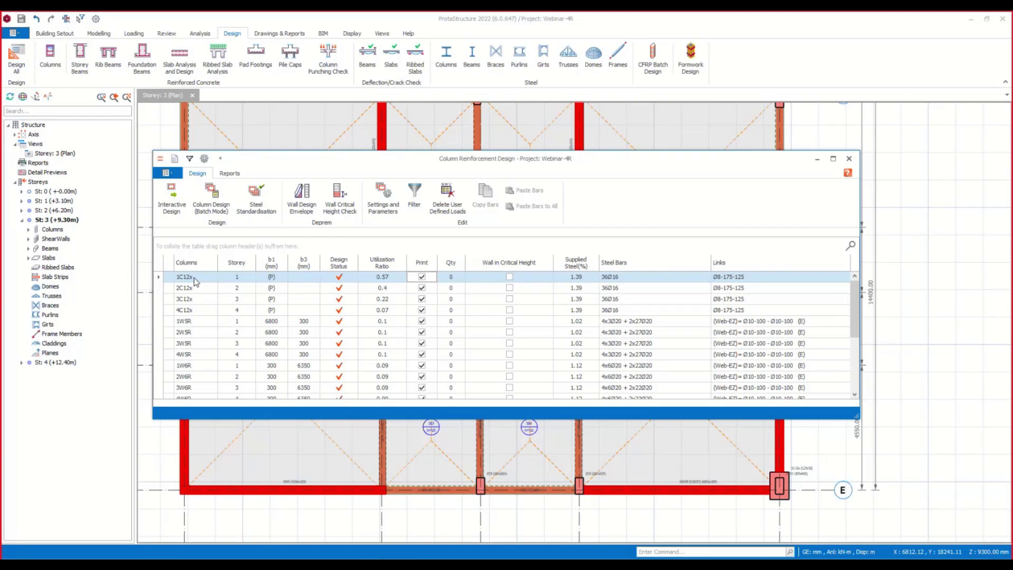
Open the rebar layout of jacketed column 1C12x on storey 1 and delete all its bars and links.
{"action": "double_click", "coordinate": [195, 281]}
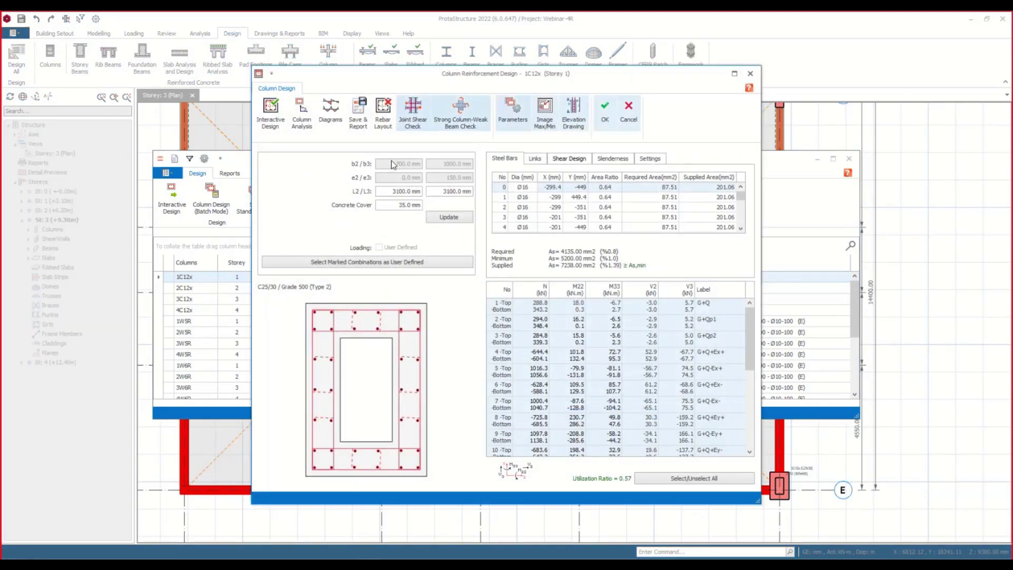
{"action": "left_click", "coordinate": [384, 110]}
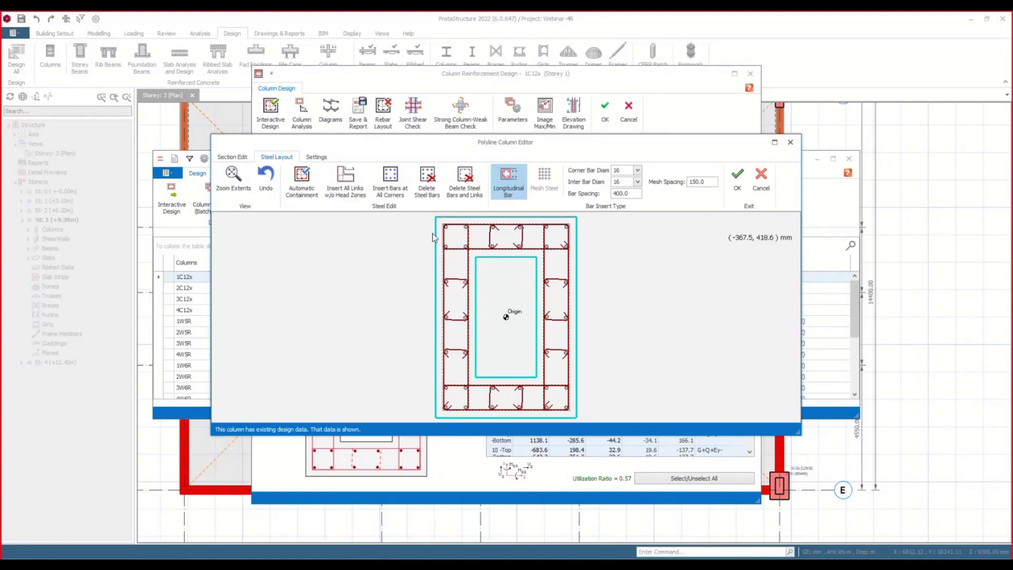
{"action": "left_click", "coordinate": [465, 177]}
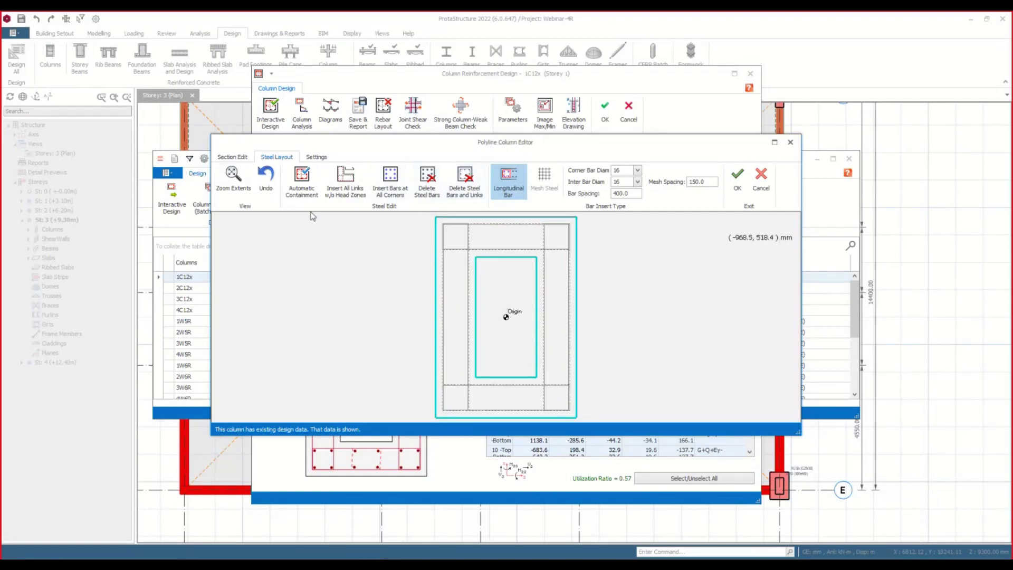
Generate automatic containment with 1 corner bar, 5 bars for both 1-Spa. and 2-Spa., 16 mm diameter and a single link.
{"action": "left_click", "coordinate": [307, 192]}
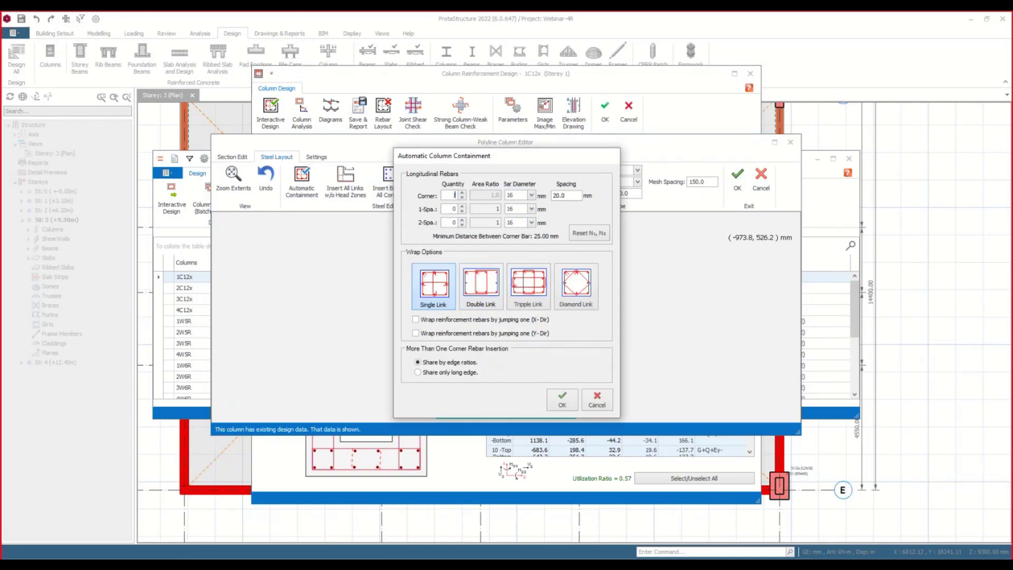
{"action": "double_click", "coordinate": [449, 209]}
{"action": "type", "text": "3"}
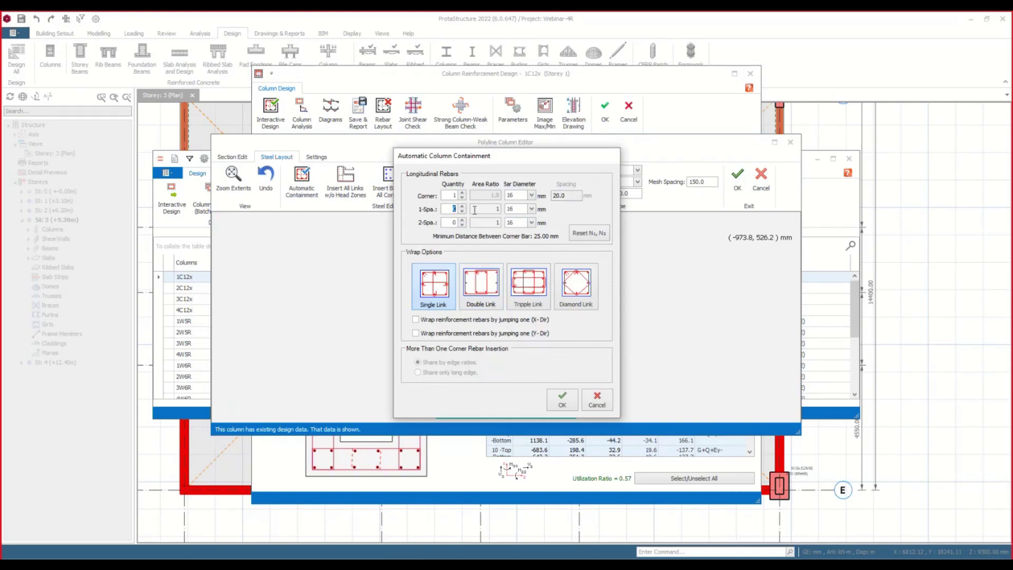
{"action": "type", "text": "5"}
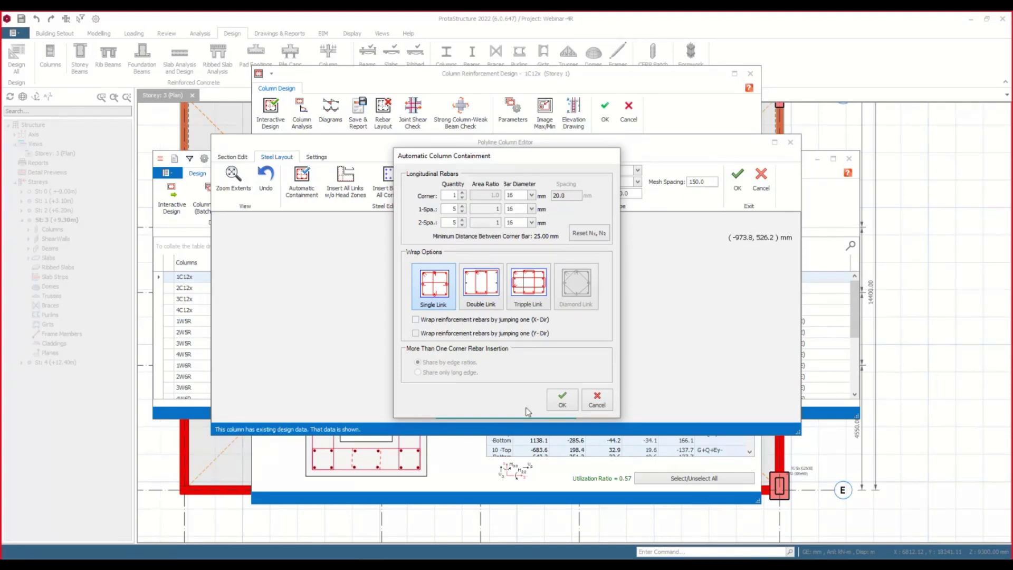
{"action": "left_click", "coordinate": [568, 408]}
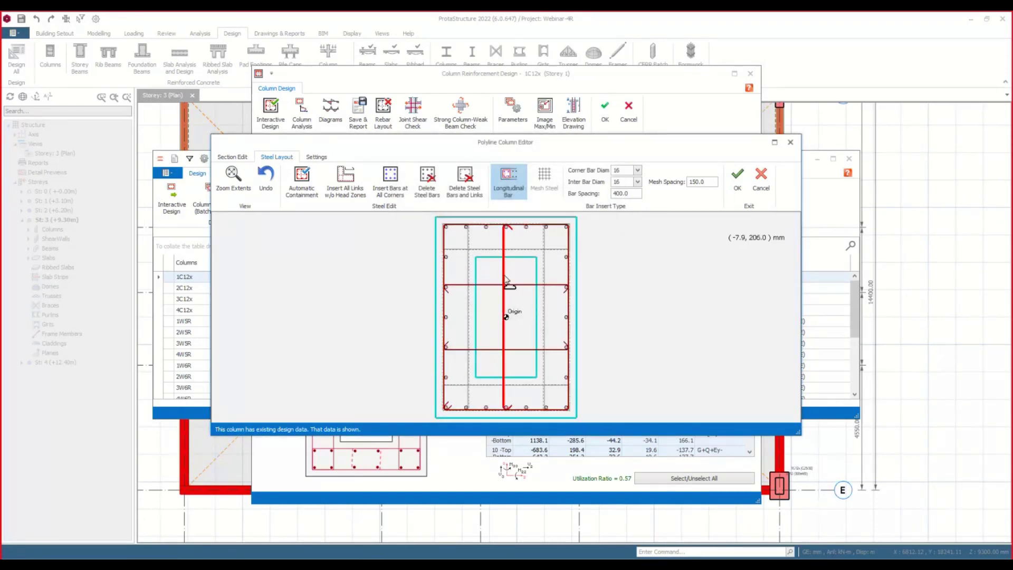
Remove the vertical and two horizontal inner ties crossing the original column, and accept the jacket's steel layout.
{"action": "left_click", "coordinate": [505, 281]}
{"action": "left_click", "coordinate": [505, 285]}
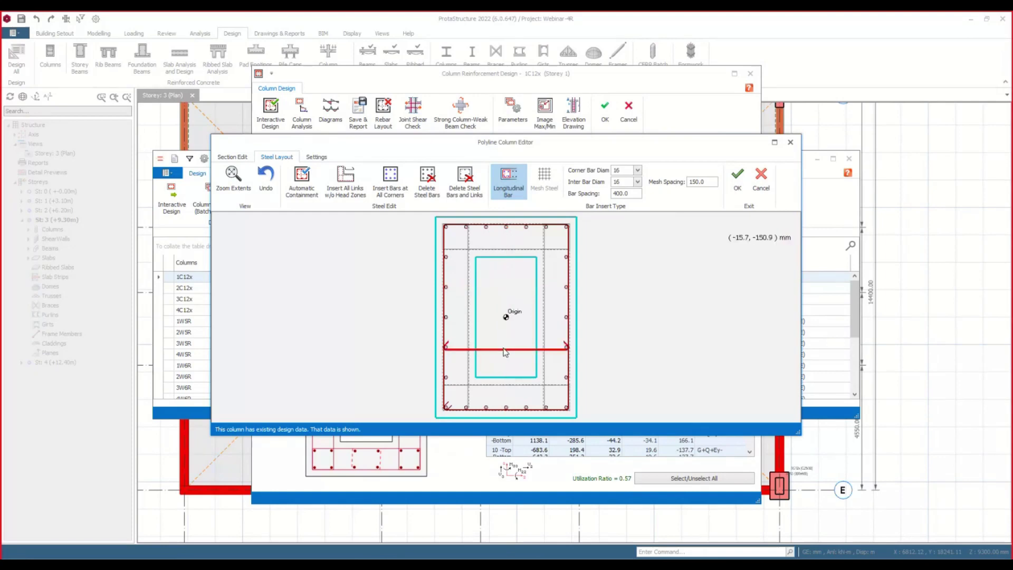
{"action": "left_click", "coordinate": [505, 350]}
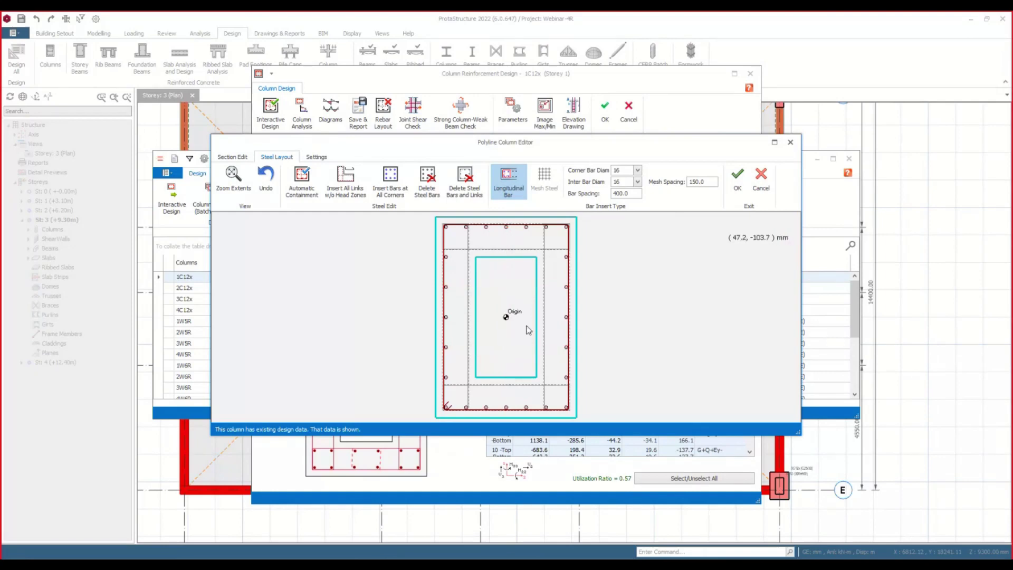
{"action": "left_click", "coordinate": [737, 179]}
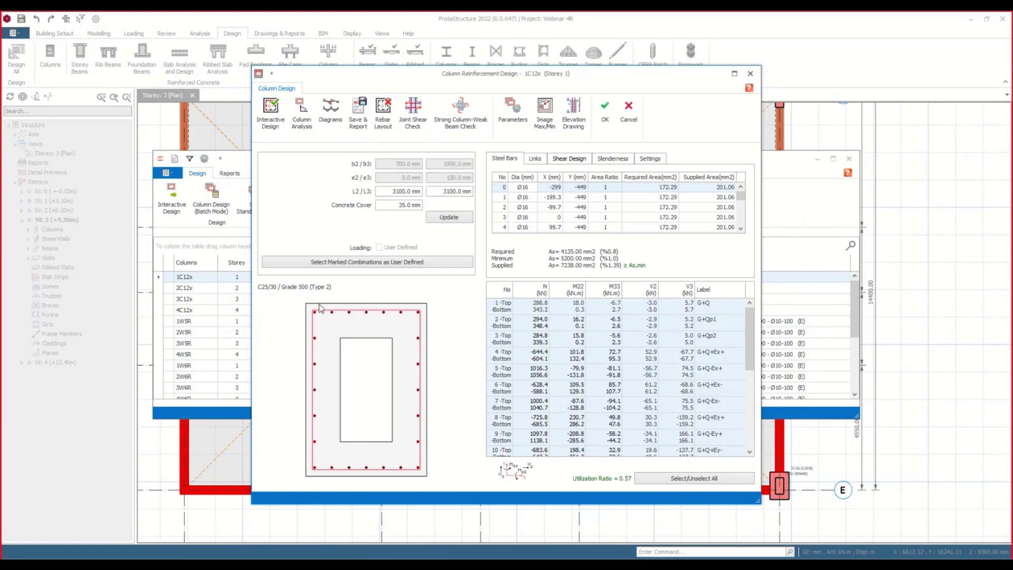
Reopen the 1C12x rebar layout and replace all bars and links with links without head zones.
{"action": "left_click", "coordinate": [383, 112]}
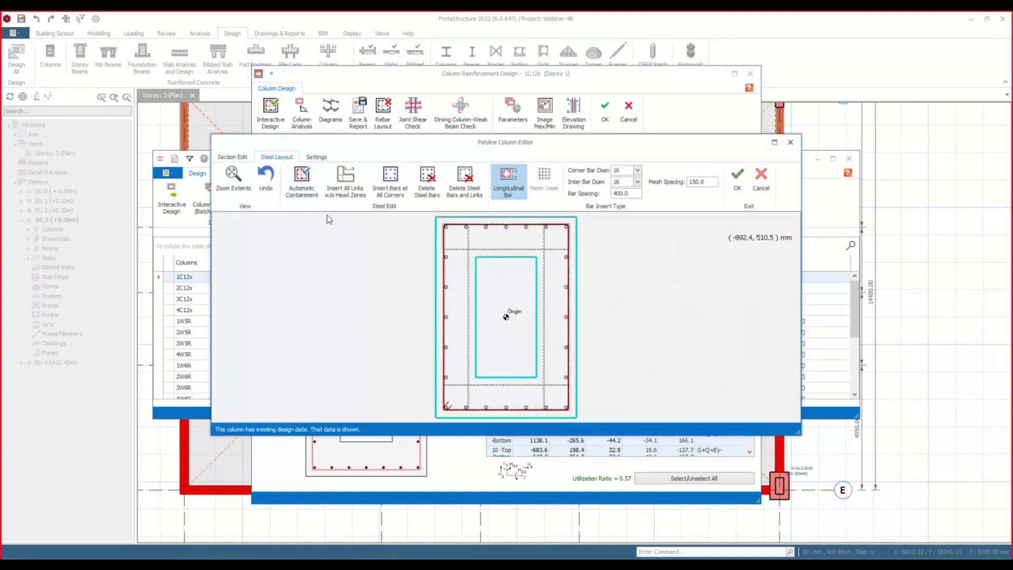
{"action": "left_click", "coordinate": [465, 181]}
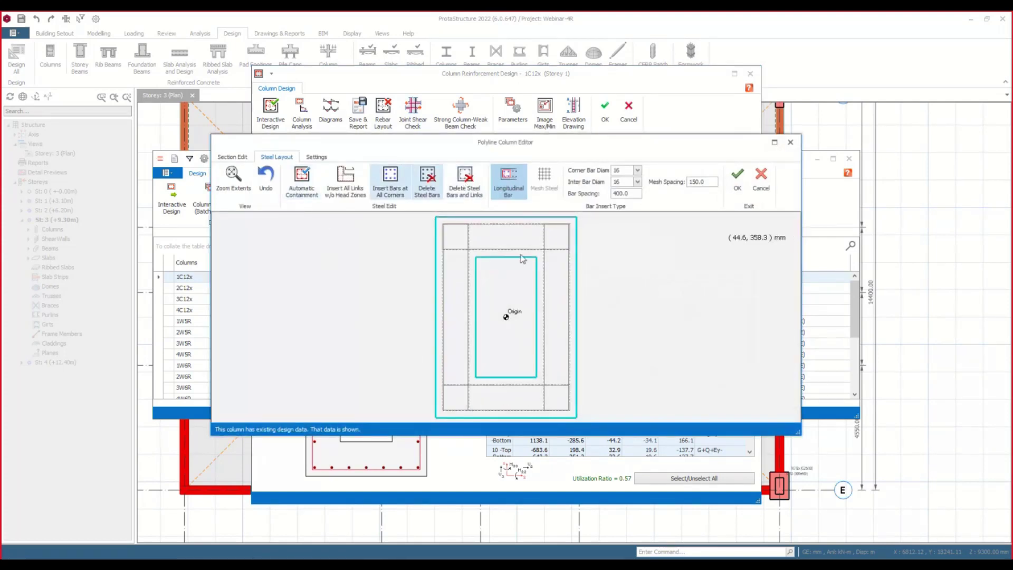
{"action": "left_click", "coordinate": [347, 190]}
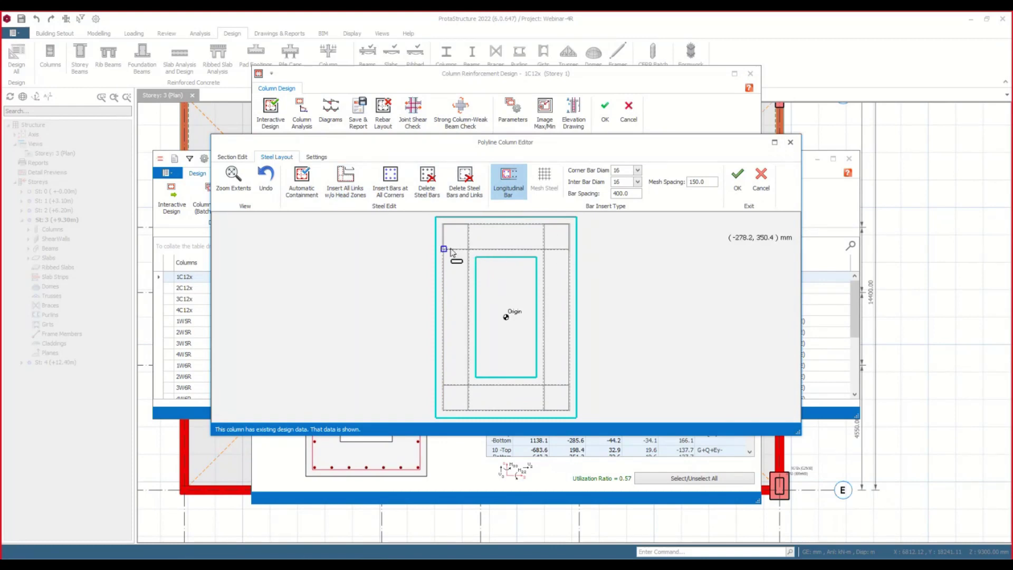
{"action": "left_click", "coordinate": [343, 186]}
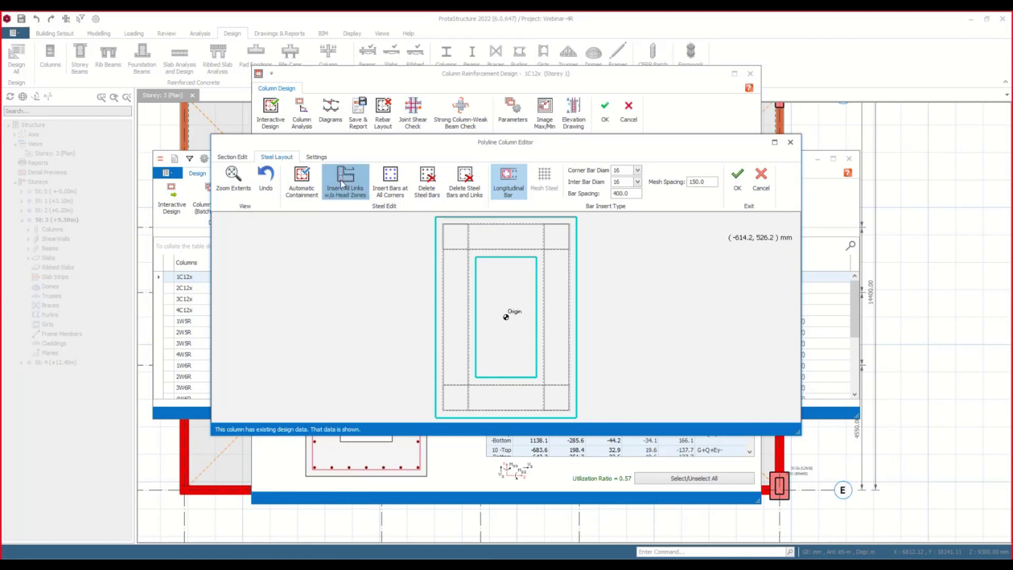
{"action": "left_click", "coordinate": [444, 410]}
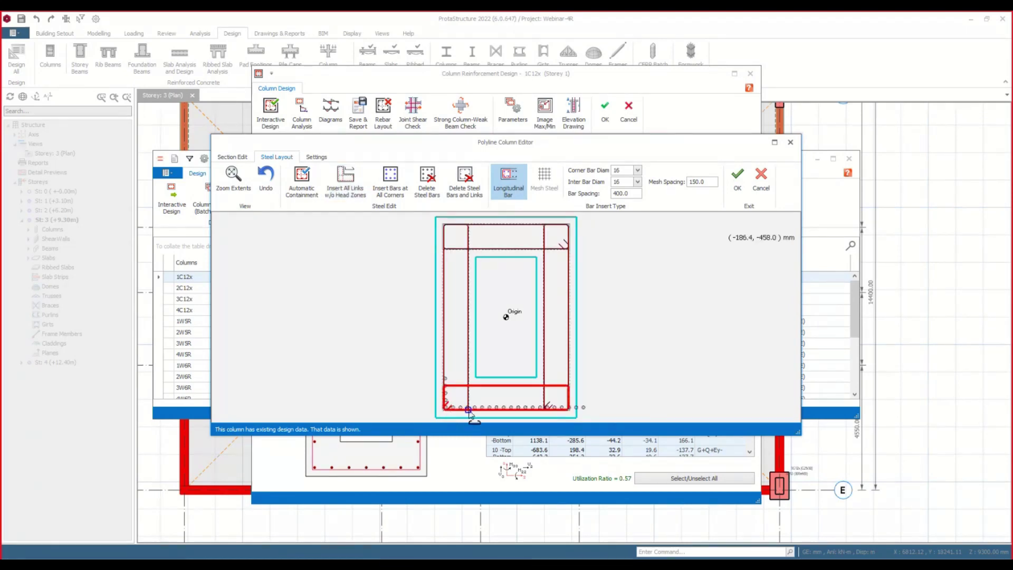
{"action": "left_click", "coordinate": [468, 411]}
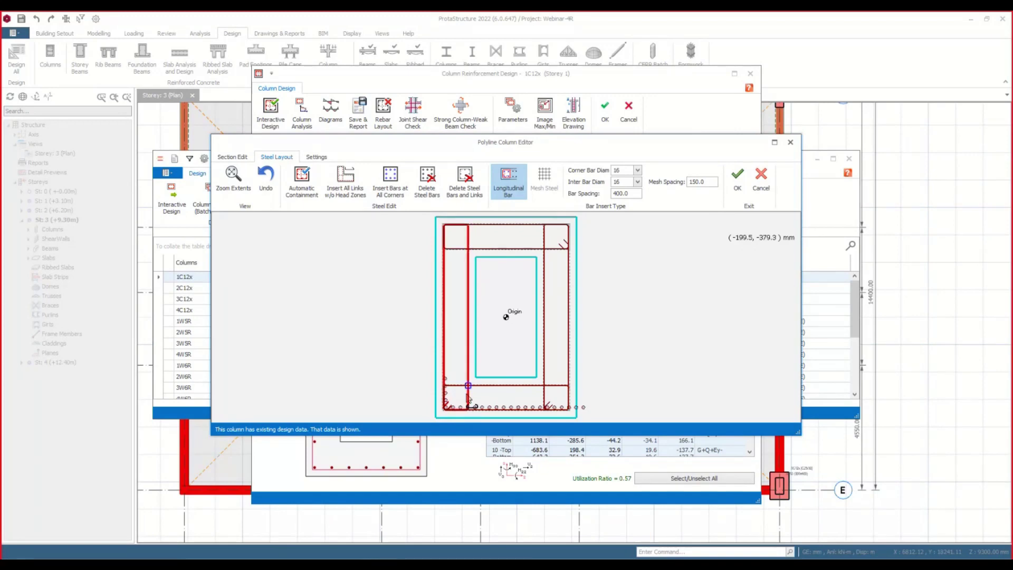
{"action": "left_click", "coordinate": [425, 182]}
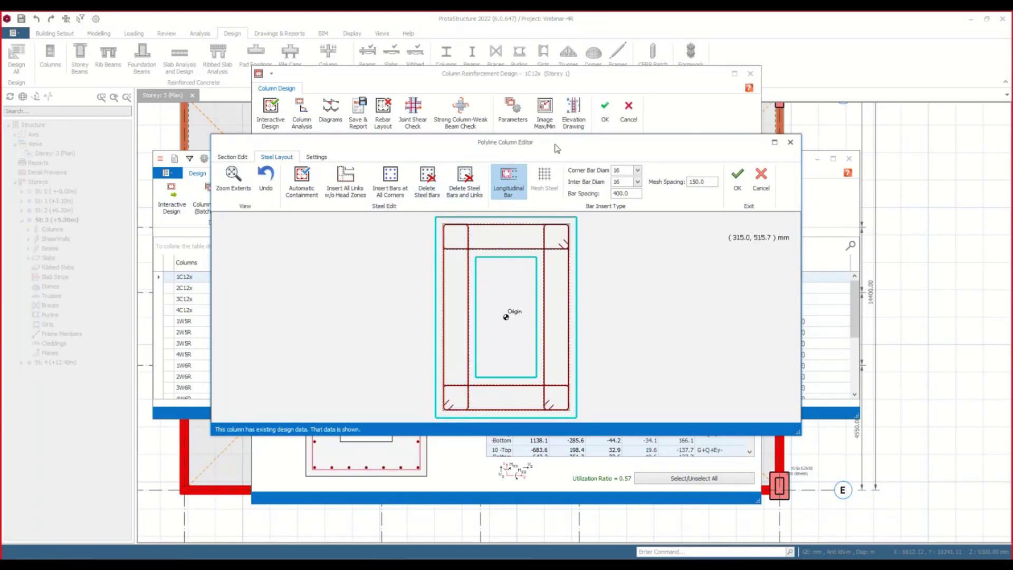
Change the corner bar count and place 16 mm bars at the corners of the jacket's lower-left link overlap.
{"action": "left_click", "coordinate": [316, 157]}
{"action": "left_click", "coordinate": [285, 183]}
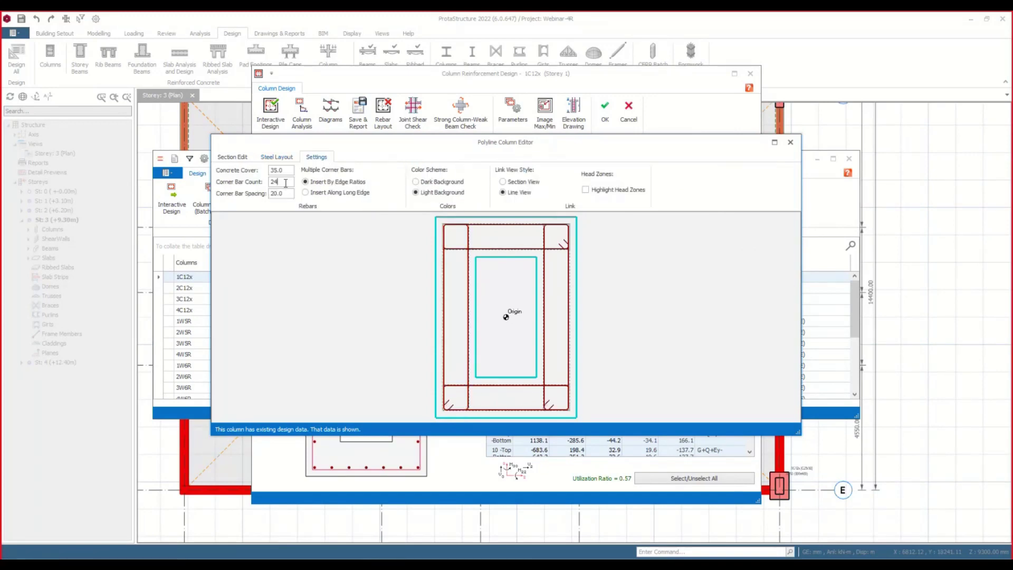
{"action": "left_click_drag", "start_coordinate": [285, 183], "coordinate": [214, 182]}
{"action": "left_click", "coordinate": [276, 157]}
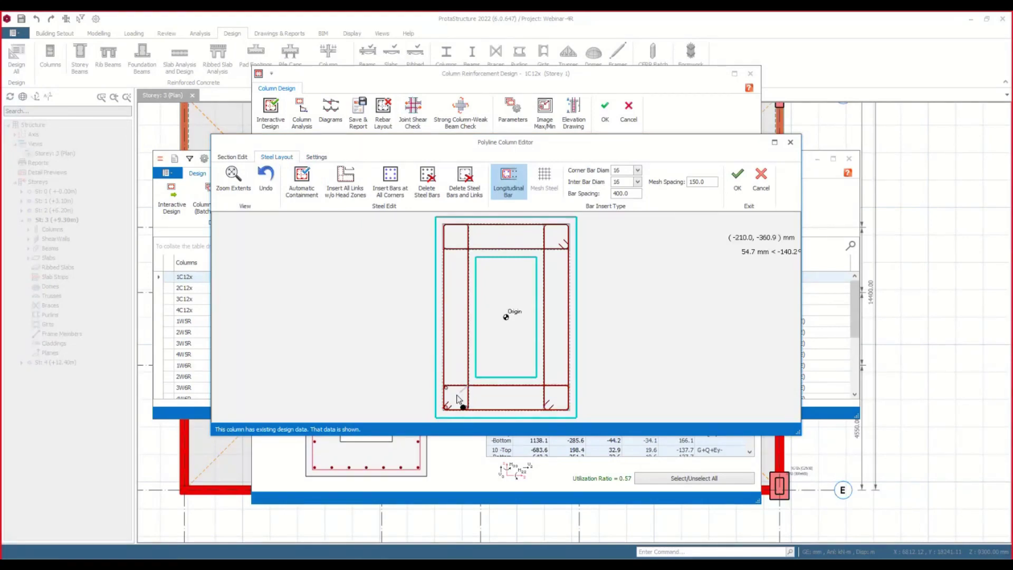
{"action": "left_click", "coordinate": [467, 387]}
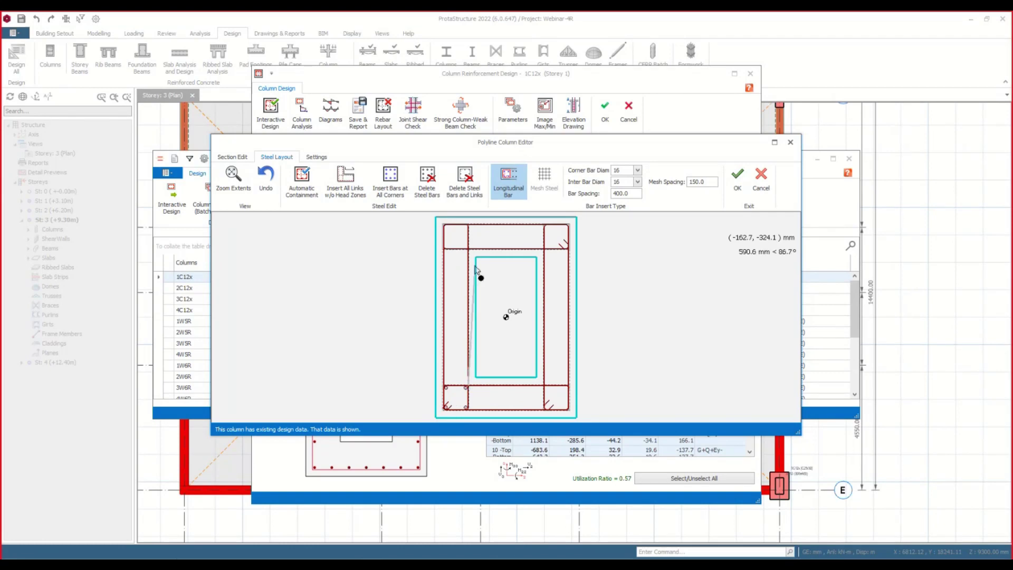
Insert three 16 mm intermediate bars along the inner leg of the jacket's left vertical link.
{"action": "left_click", "coordinate": [468, 248]}
{"action": "left_click", "coordinate": [467, 387]}
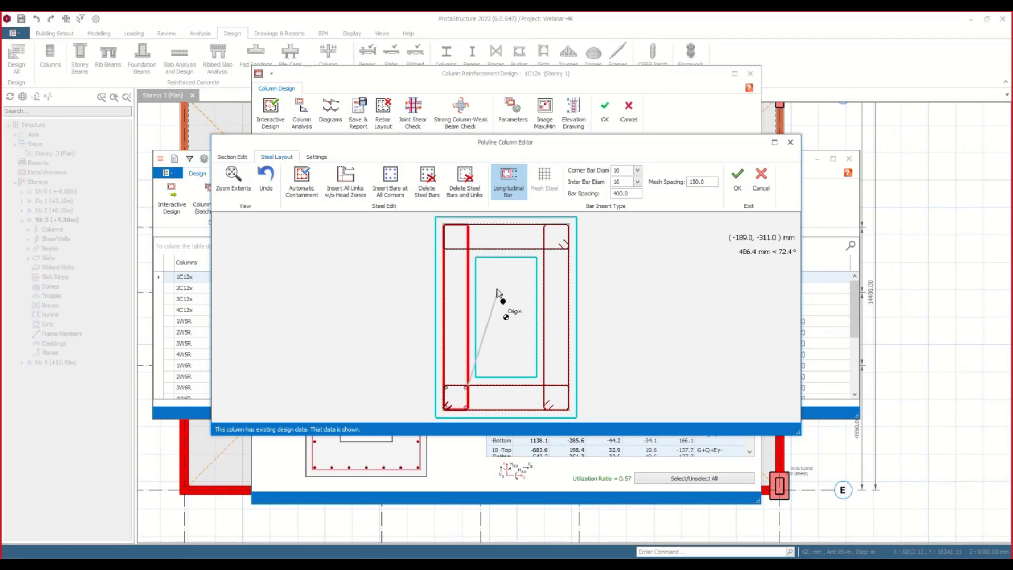
{"action": "left_click", "coordinate": [468, 249]}
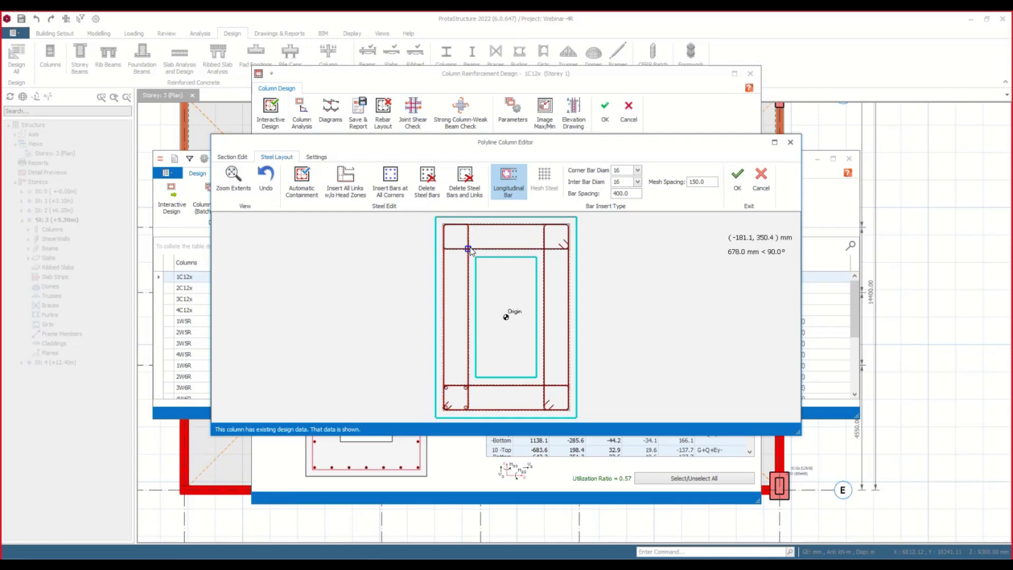
{"action": "left_click", "coordinate": [468, 387]}
{"action": "left_click", "coordinate": [468, 249]}
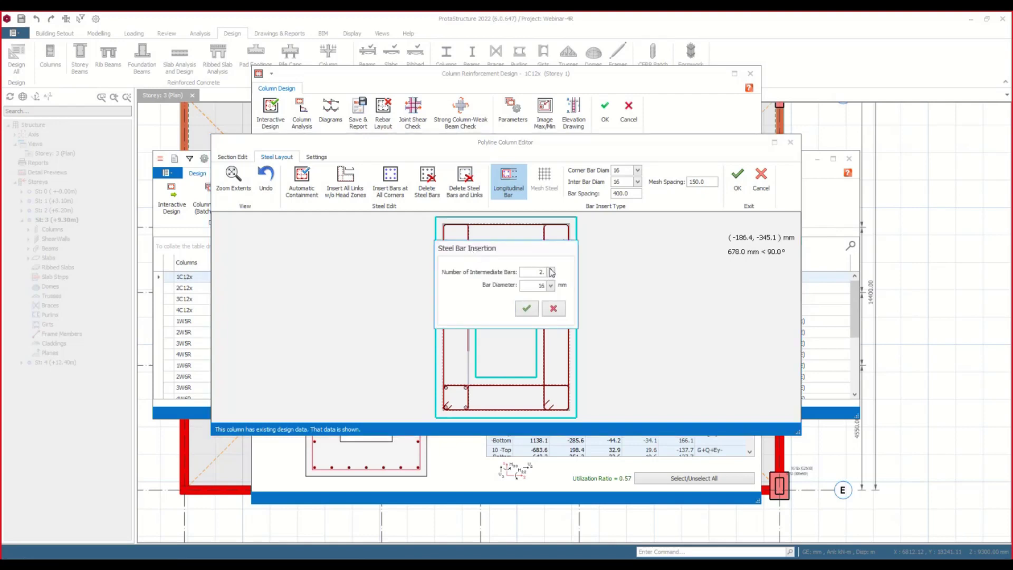
{"action": "left_click", "coordinate": [526, 308]}
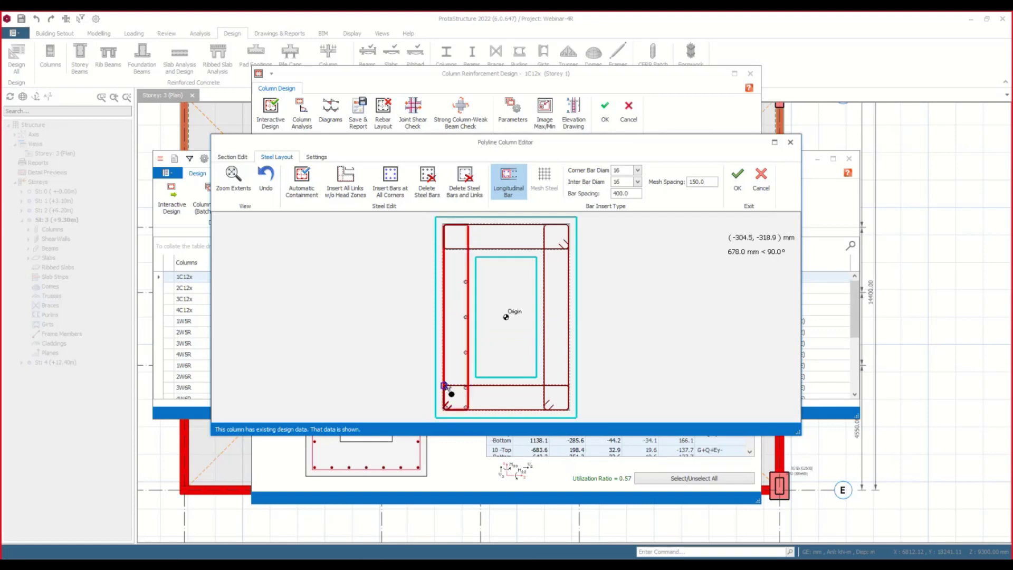
{"action": "left_click", "coordinate": [444, 385]}
{"action": "left_click", "coordinate": [449, 253]}
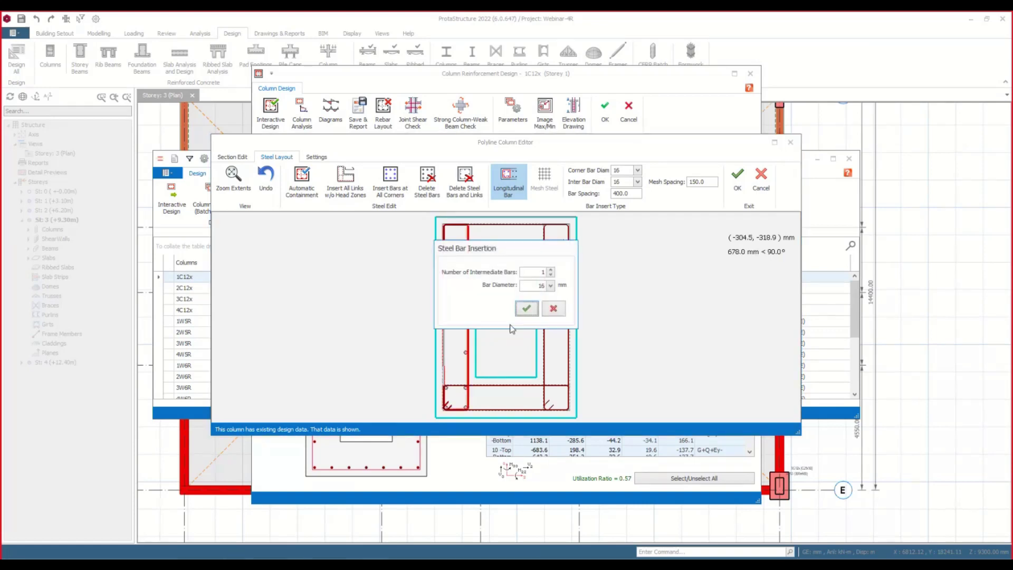
{"action": "left_click", "coordinate": [523, 309]}
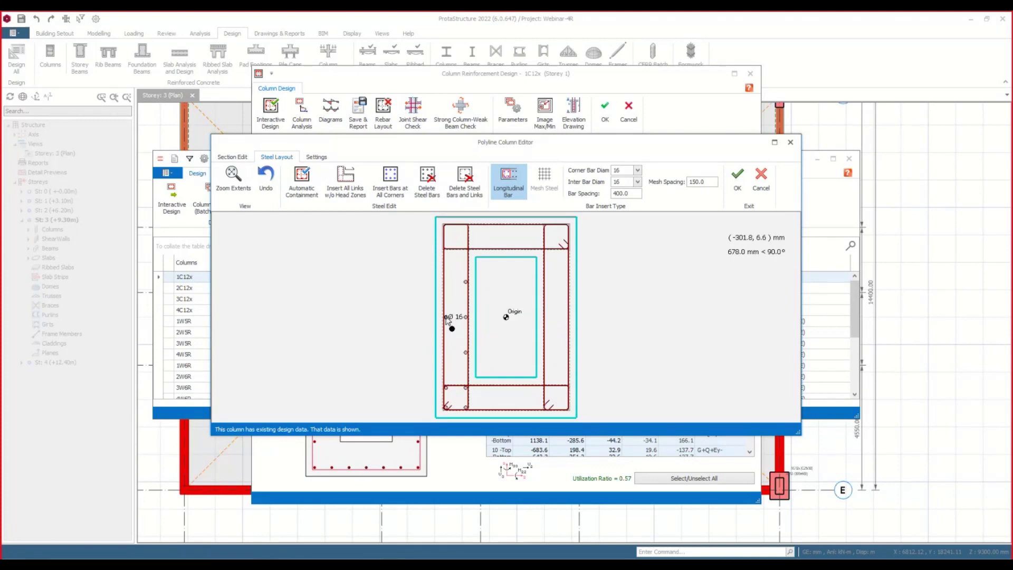
Insert three 16 mm intermediate bars along the outer leg of the jacket's left vertical link.
{"action": "left_click", "coordinate": [445, 387]}
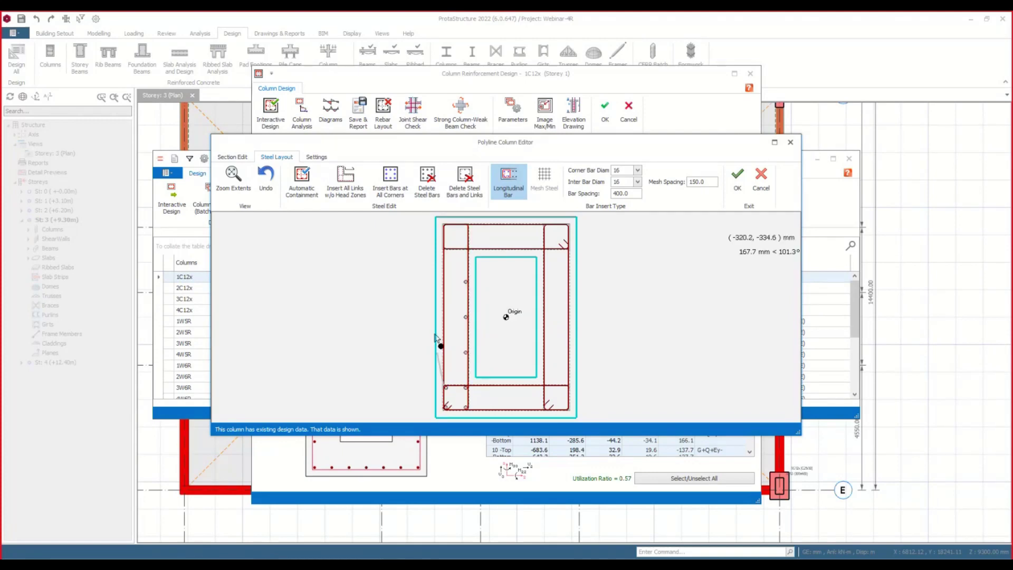
{"action": "left_click", "coordinate": [444, 250]}
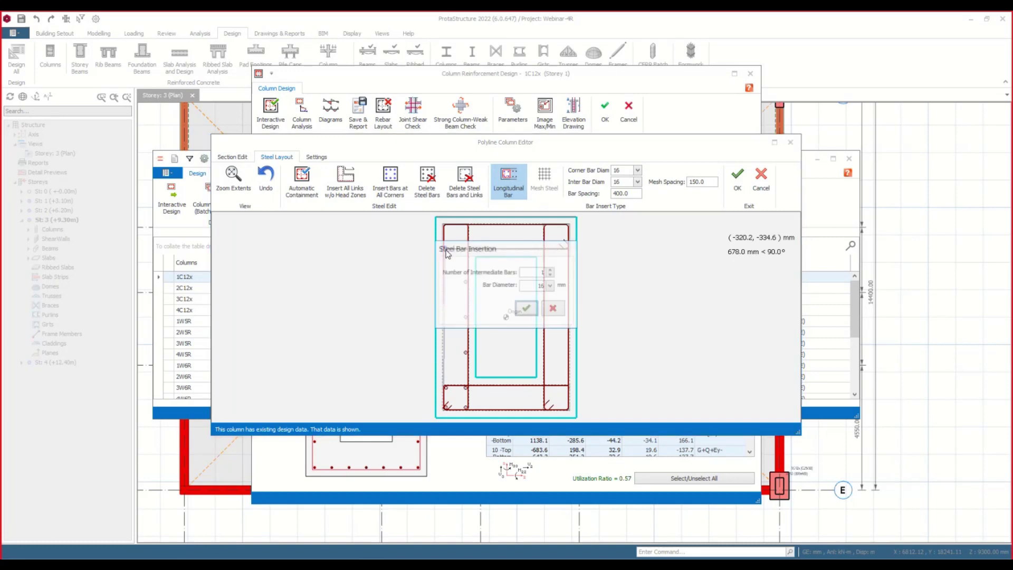
{"action": "left_click", "coordinate": [551, 271]}
{"action": "left_click", "coordinate": [551, 272]}
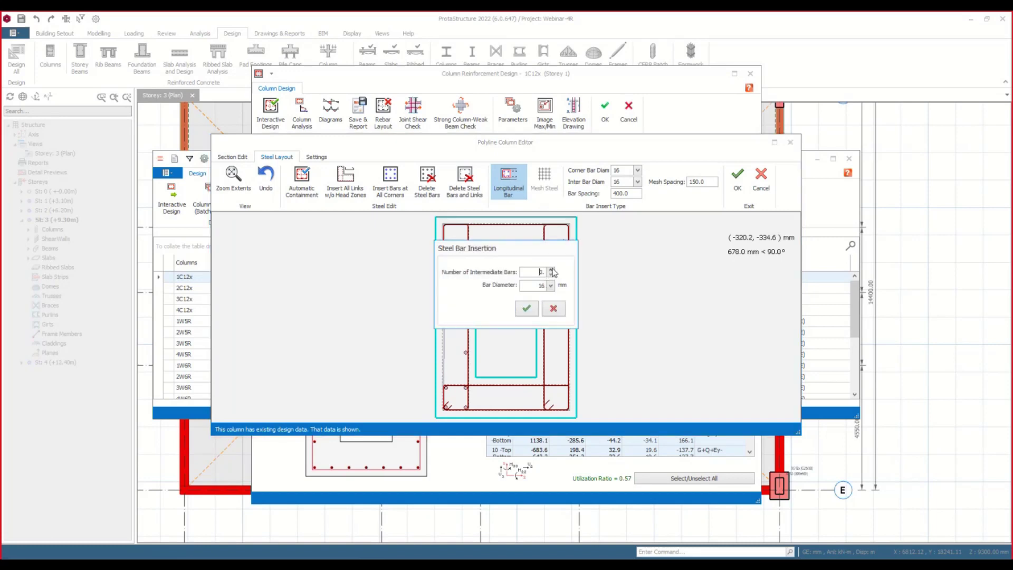
{"action": "left_click", "coordinate": [526, 308]}
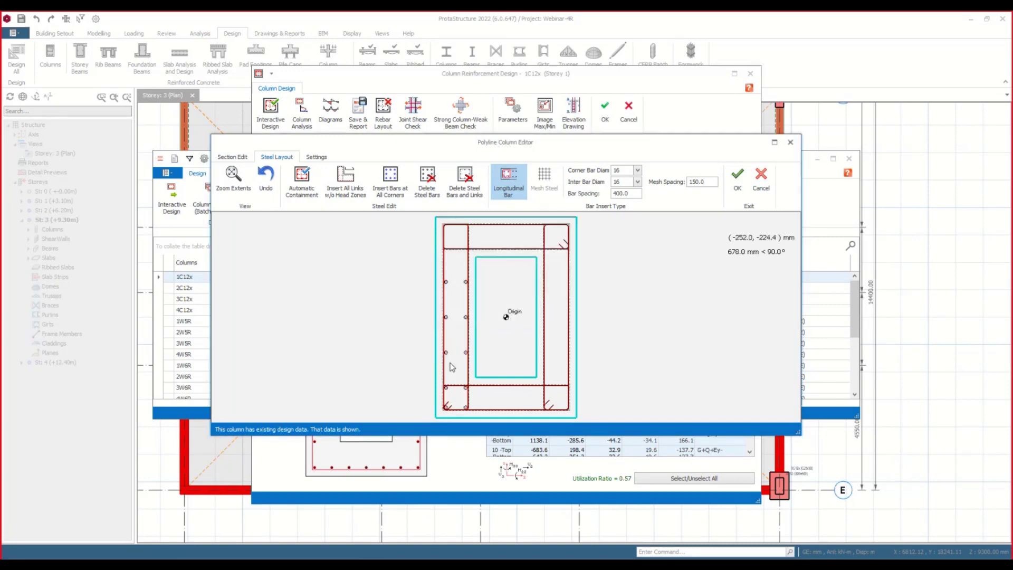
Add three horizontal cross links tying the opposite intermediate bars on the jacket's left side.
{"action": "scroll", "coordinate": [451, 349], "scroll_direction": "up", "scroll_amount": 1}
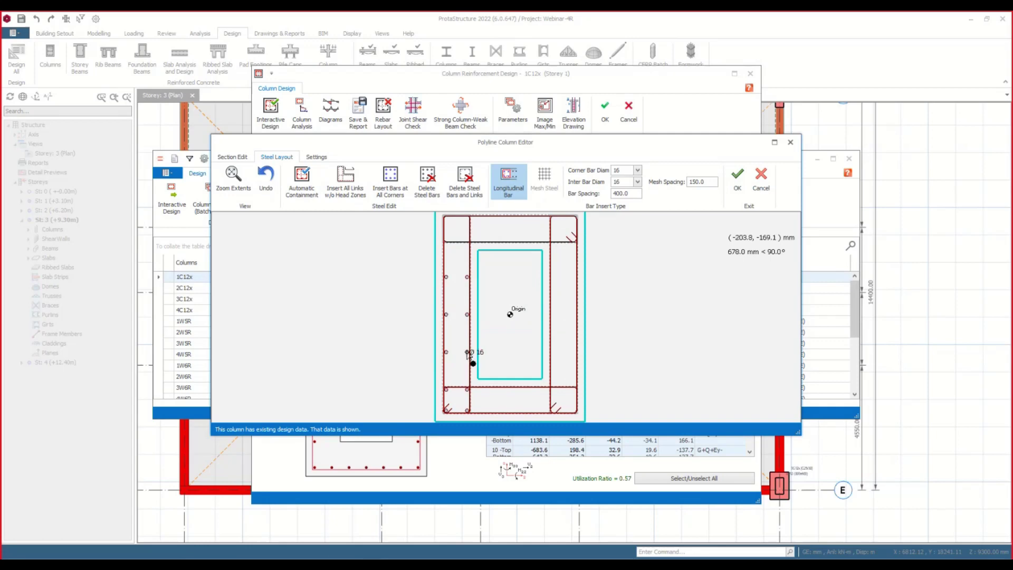
{"action": "left_click", "coordinate": [468, 353]}
{"action": "left_click", "coordinate": [447, 353]}
{"action": "left_click", "coordinate": [467, 315]}
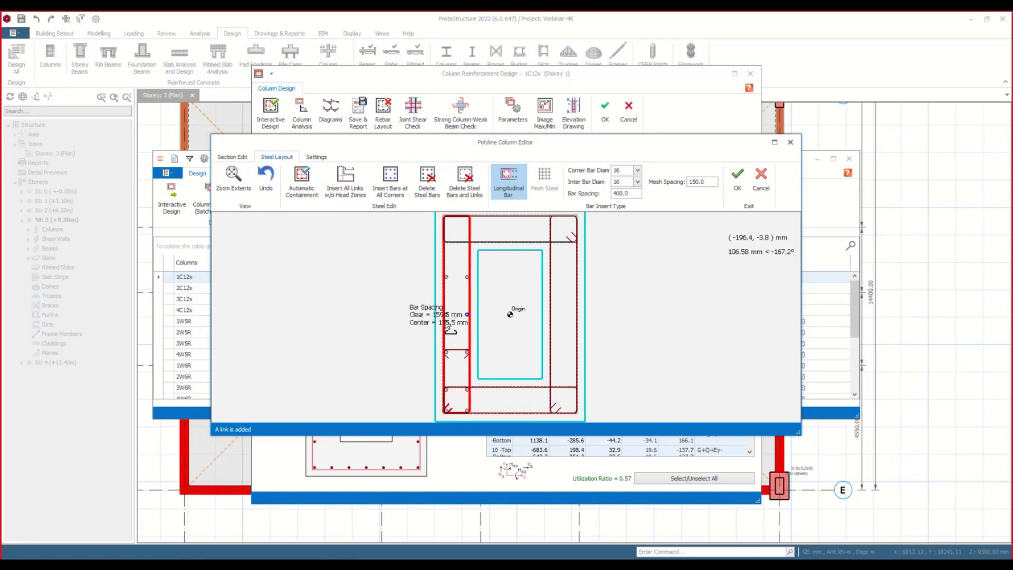
{"action": "left_click", "coordinate": [446, 315]}
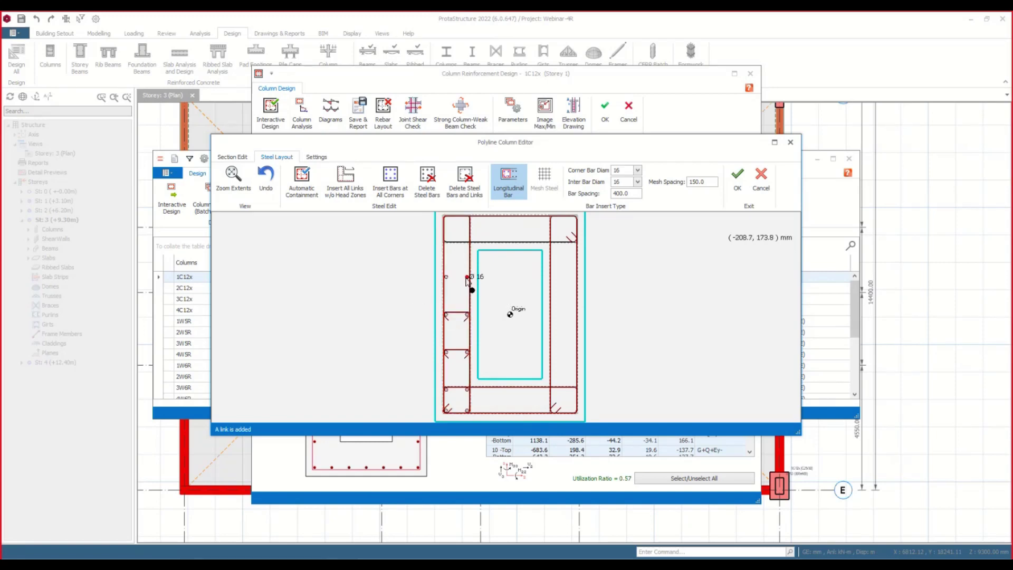
{"action": "left_click", "coordinate": [467, 278]}
{"action": "left_click", "coordinate": [446, 278]}
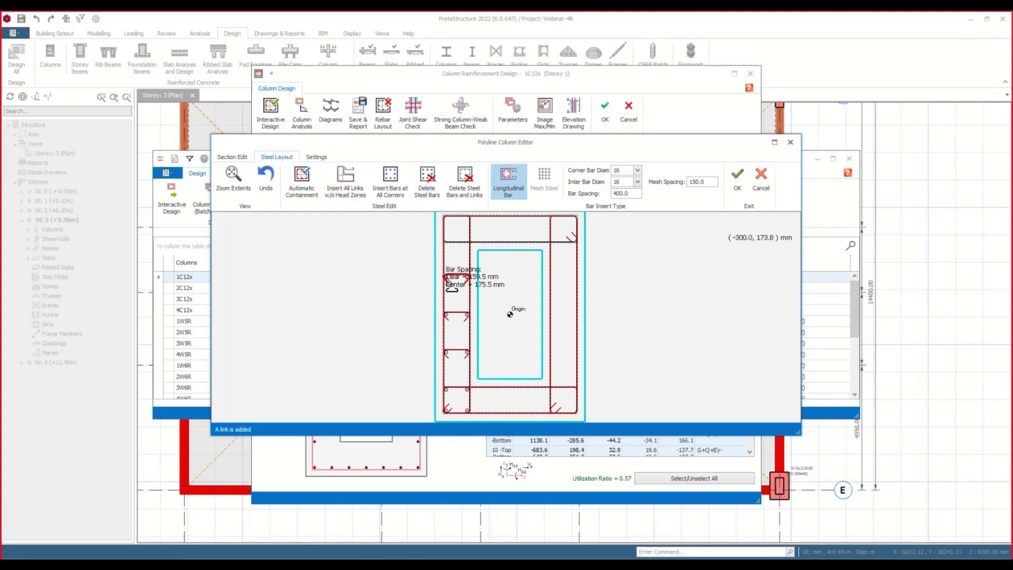
Discard the manual rebar layout edits and close the 1C12x column design without accepting it.
{"action": "scroll", "coordinate": [446, 279], "scroll_direction": "up", "scroll_amount": 2}
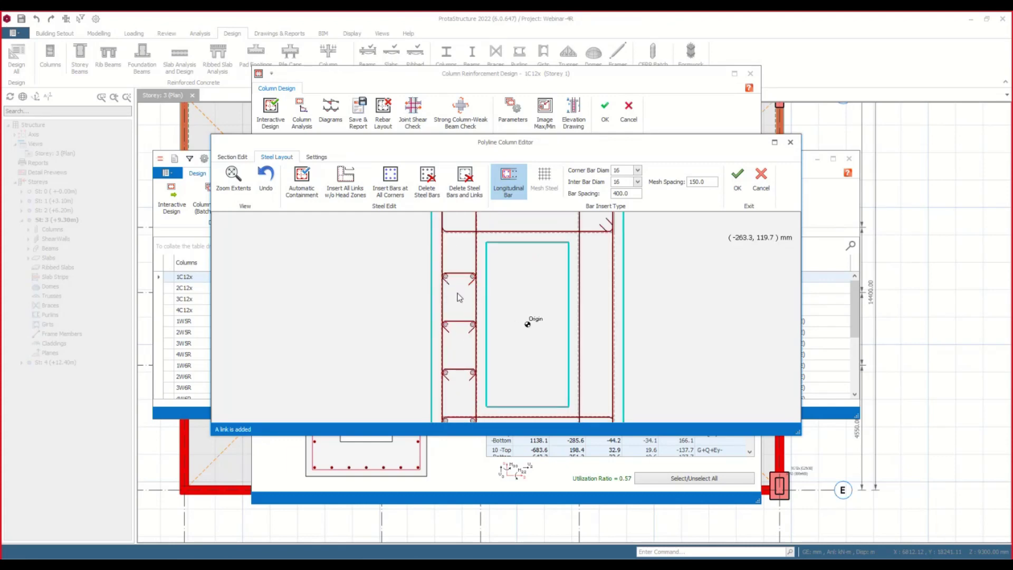
{"action": "scroll", "coordinate": [531, 323], "scroll_direction": "down", "scroll_amount": 2}
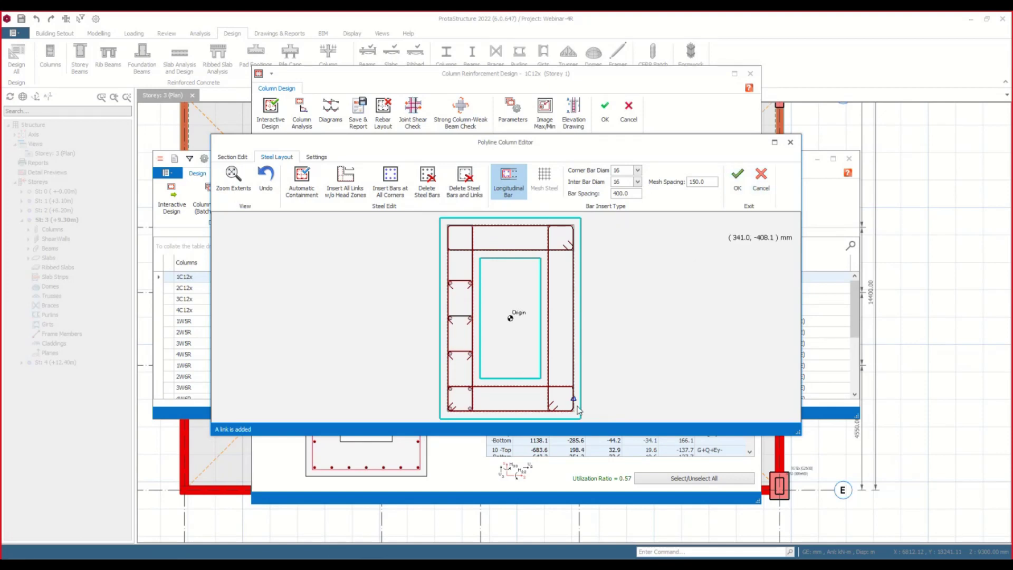
{"action": "left_click", "coordinate": [760, 179]}
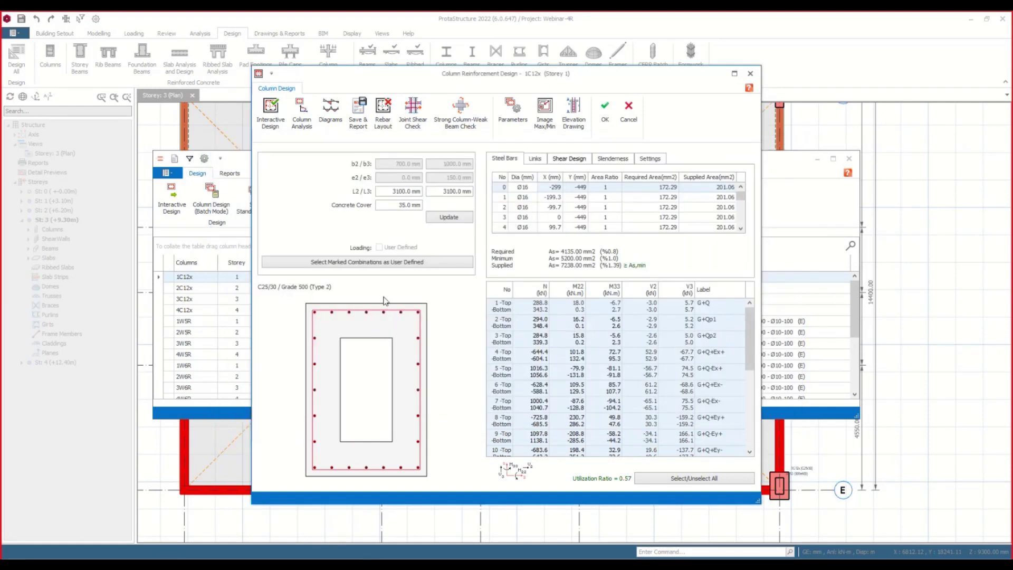
{"action": "left_click", "coordinate": [629, 110]}
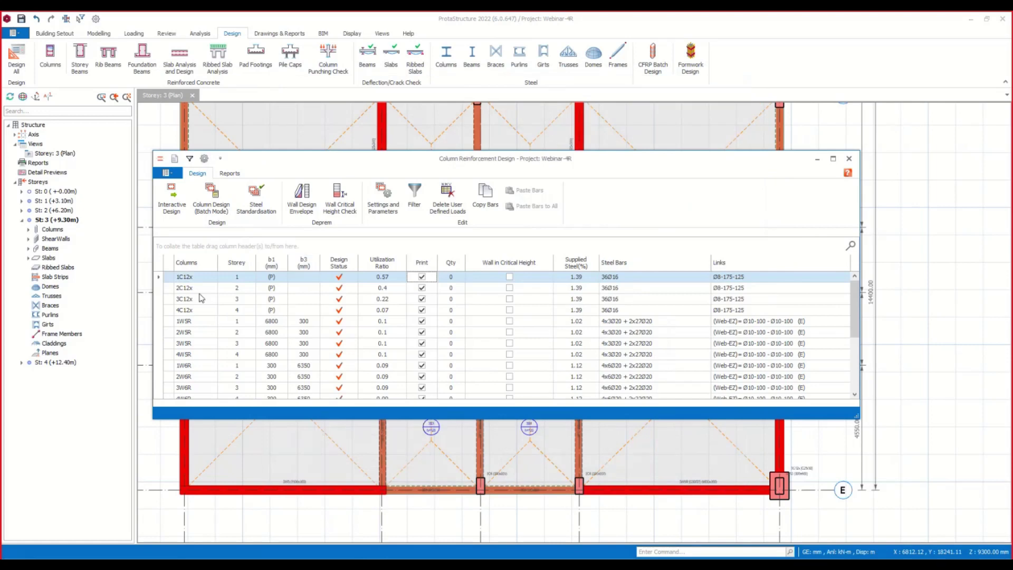
Examine the jacket rebar section of column 2C12x on storey 2 and close its design without changes.
{"action": "key", "text": "Down"}
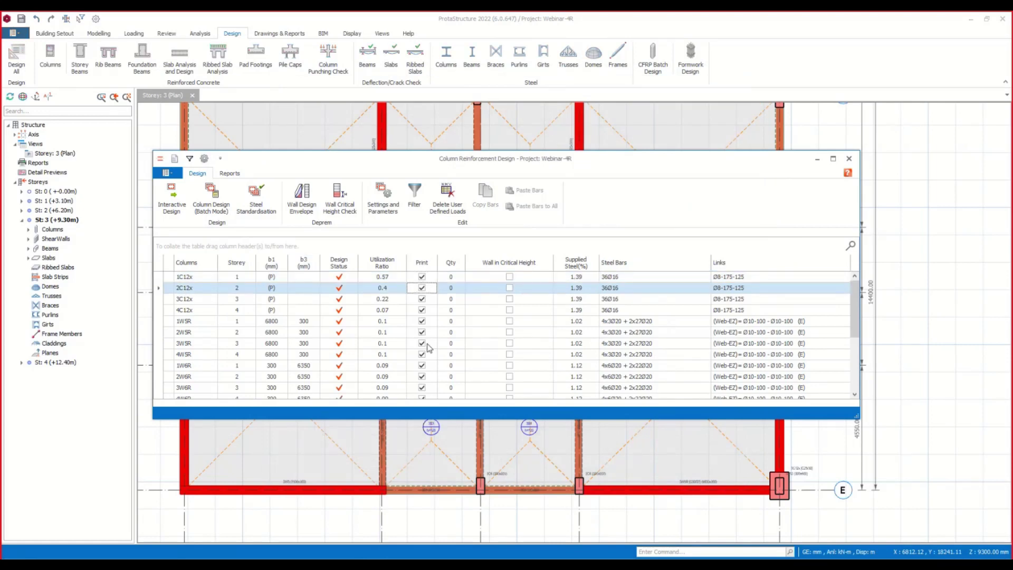
{"action": "key", "text": "Return"}
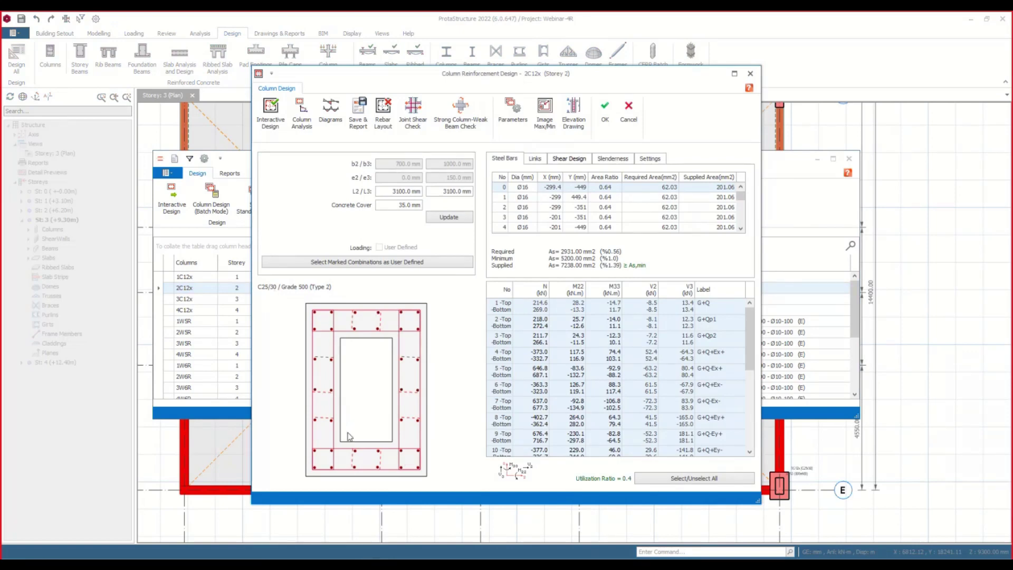
{"action": "left_click", "coordinate": [628, 109]}
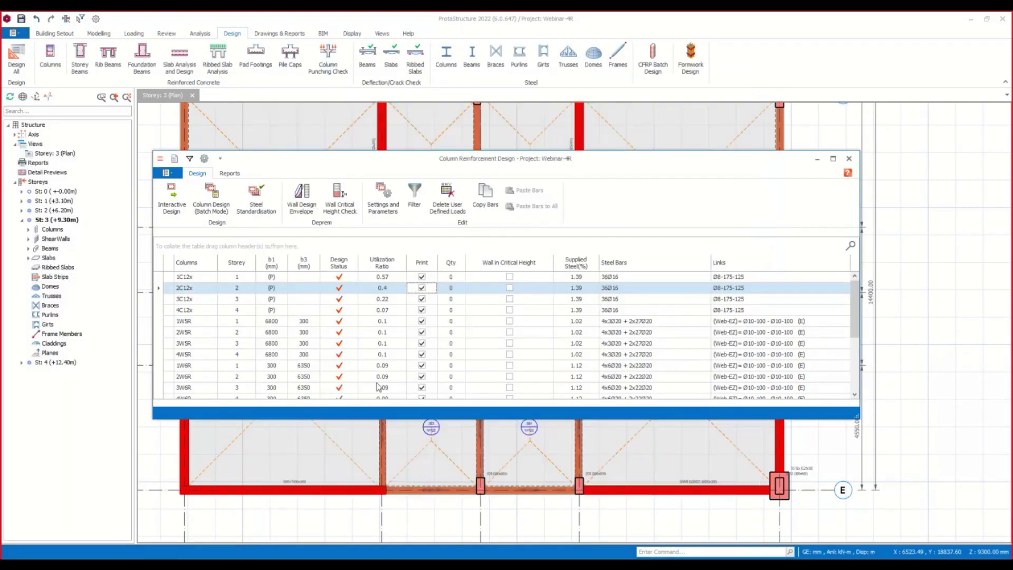
Set shear wall 1W5R's bar quantities to 6 for Corner and 24 for 1-Int, and accept the design.
{"action": "left_click", "coordinate": [204, 322]}
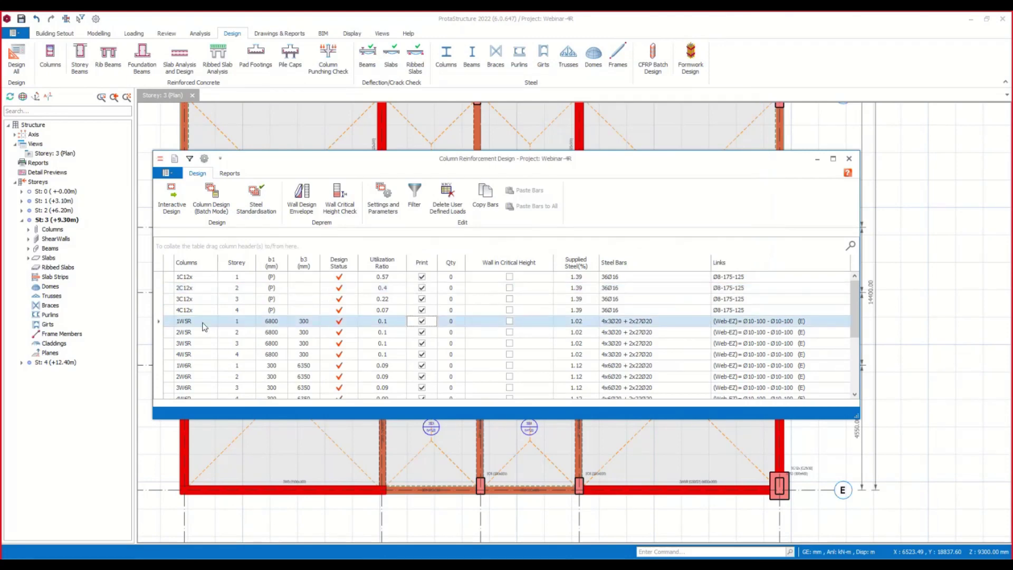
{"action": "double_click", "coordinate": [203, 323]}
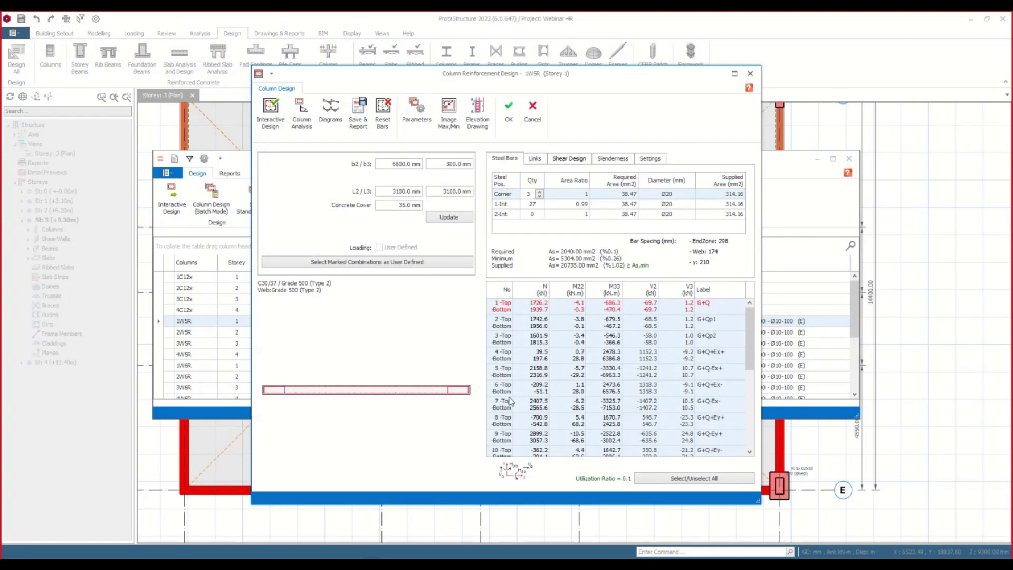
{"action": "left_click", "coordinate": [538, 193]}
{"action": "left_click", "coordinate": [539, 192]}
{"action": "left_click", "coordinate": [538, 192]}
{"action": "left_click", "coordinate": [540, 204]}
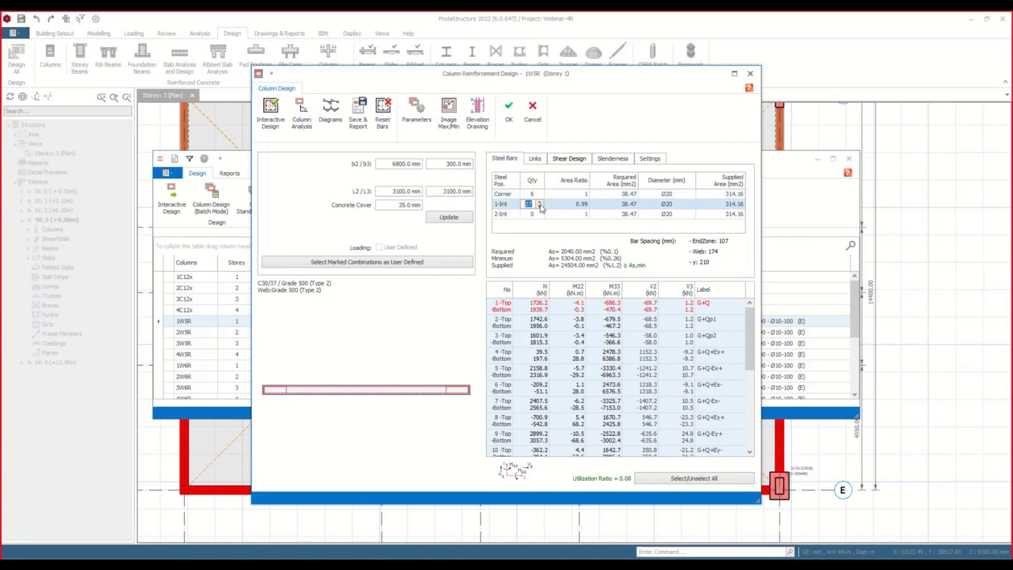
{"action": "left_click", "coordinate": [540, 207]}
{"action": "left_click", "coordinate": [540, 208]}
{"action": "left_click", "coordinate": [509, 113]}
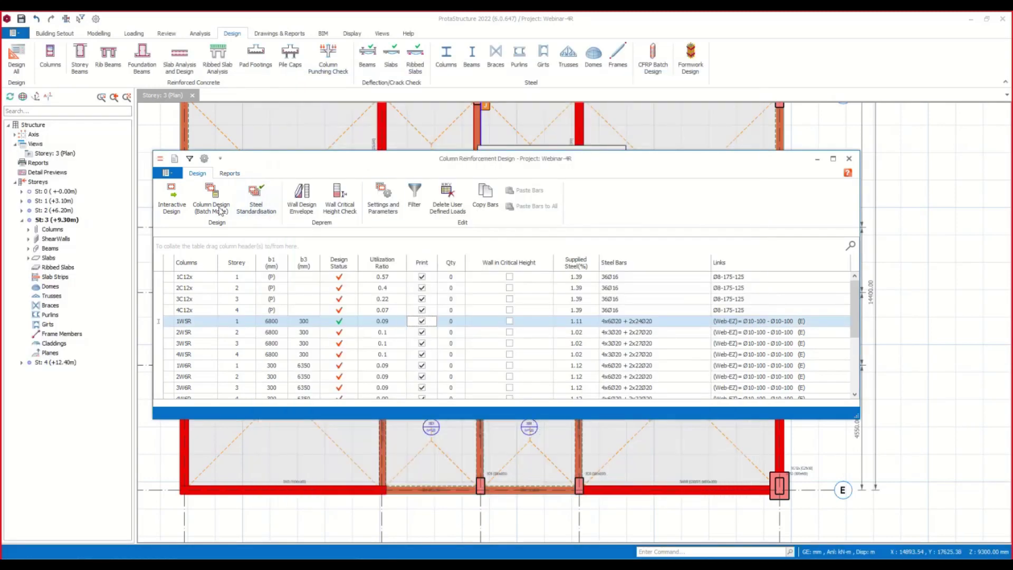
Review the reinforcement selection options of the batch column design and close it.
{"action": "left_click", "coordinate": [221, 211]}
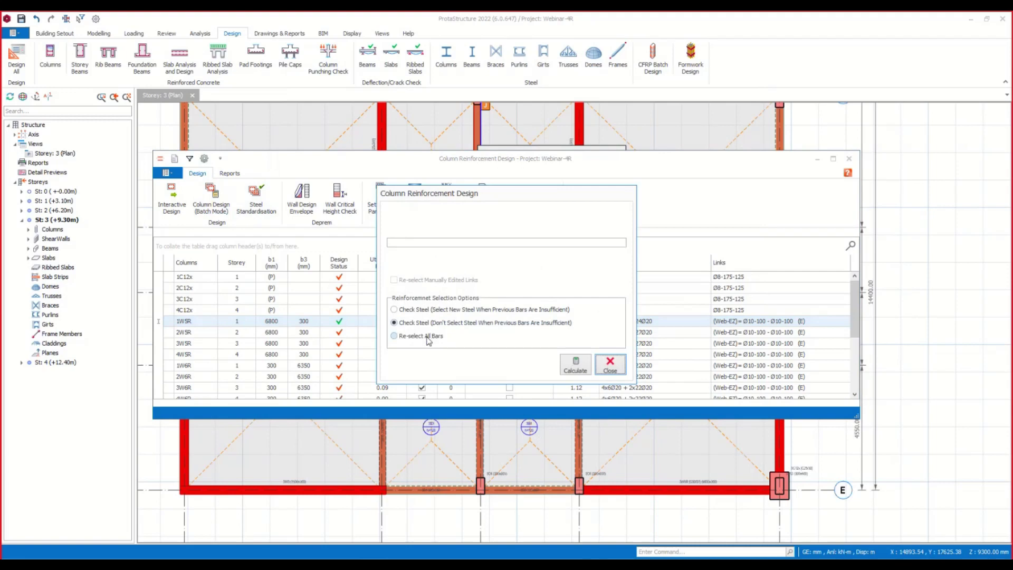
{"action": "left_click", "coordinate": [610, 365]}
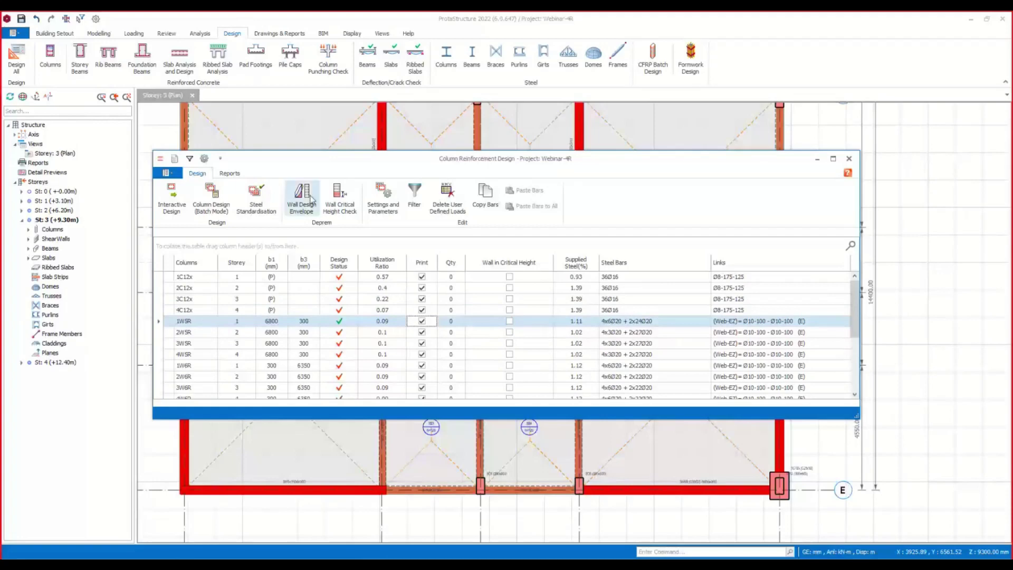
Copy the bars of wall 1W5R and paste them to all storeys of that wall.
{"action": "left_click", "coordinate": [486, 192]}
{"action": "left_click", "coordinate": [531, 206]}
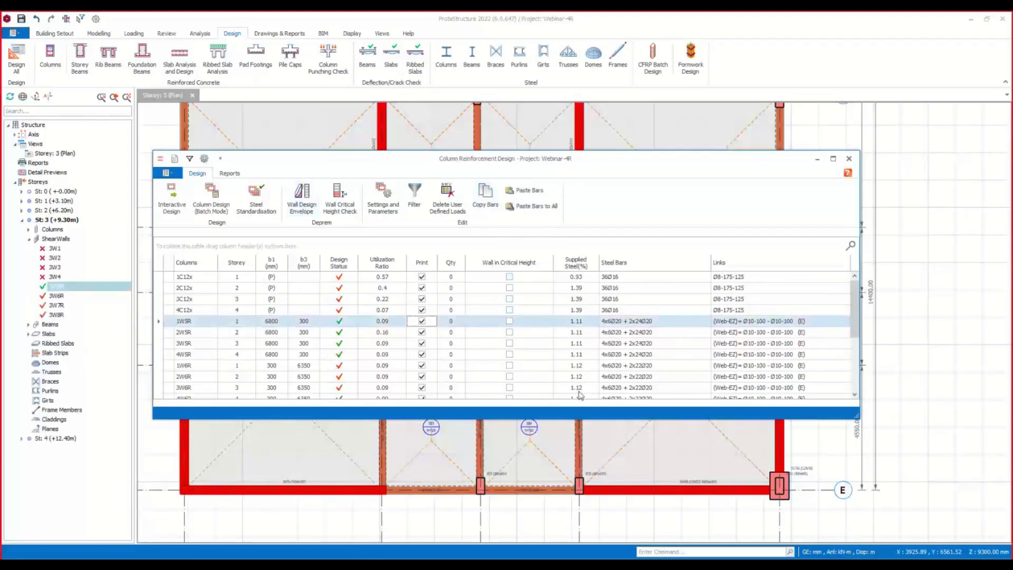
{"action": "scroll", "coordinate": [625, 361], "scroll_direction": "down", "scroll_amount": 1}
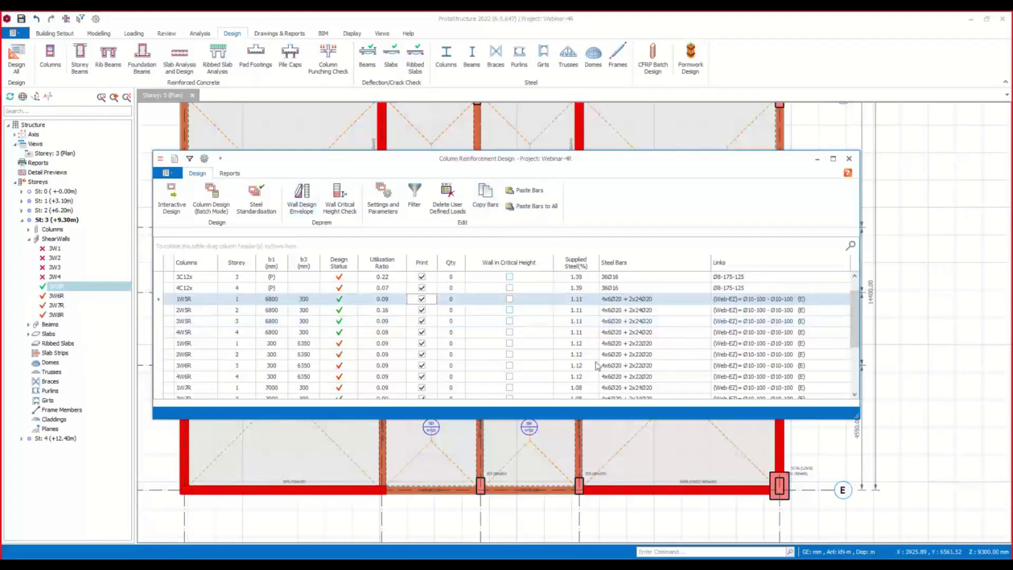
Run the batch column design with Check Steel (Don't Select Steel When Previous Bars Are Insufficient) and close it.
{"action": "left_click", "coordinate": [211, 198]}
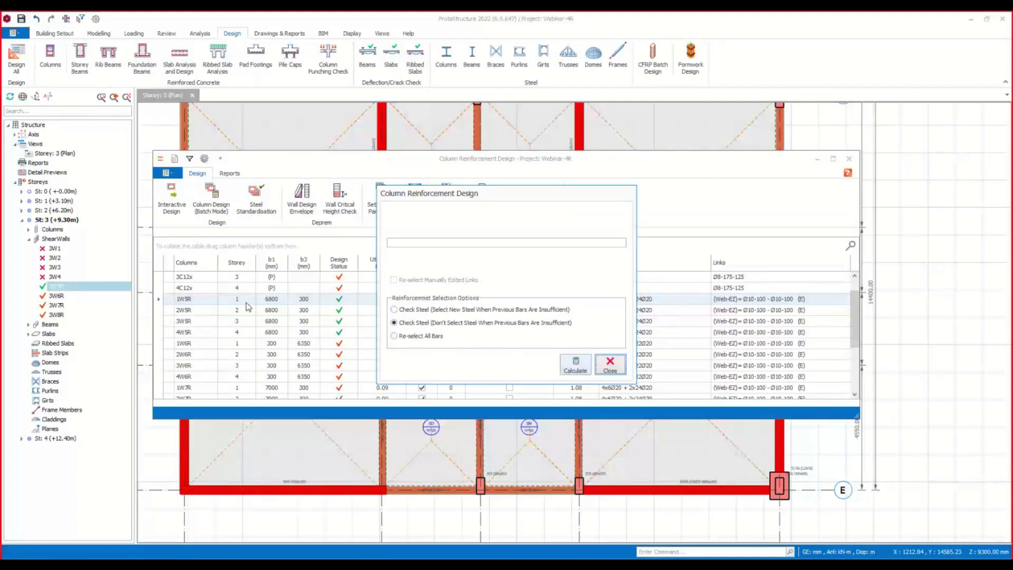
{"action": "left_click", "coordinate": [584, 364]}
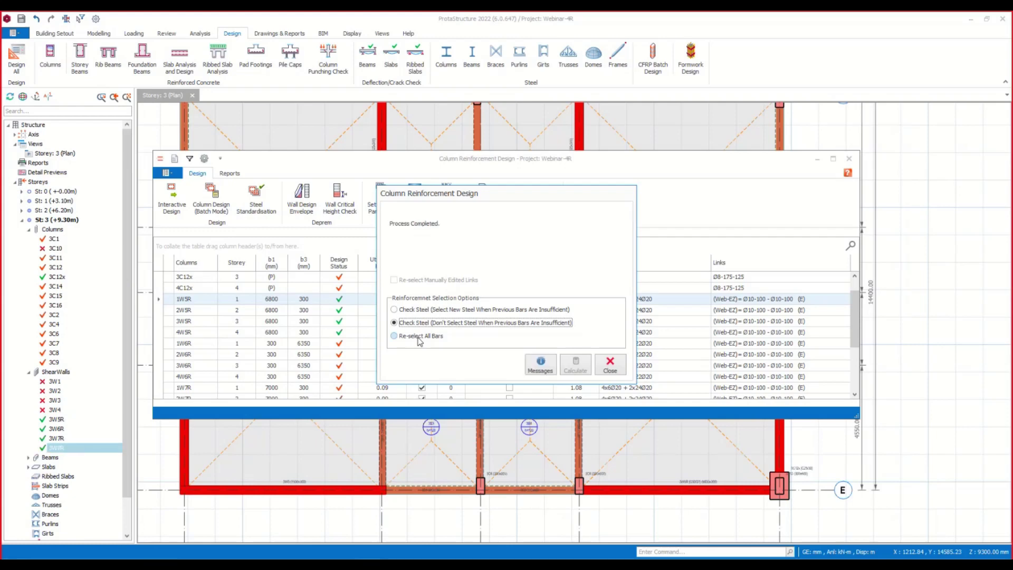
{"action": "left_click", "coordinate": [610, 366]}
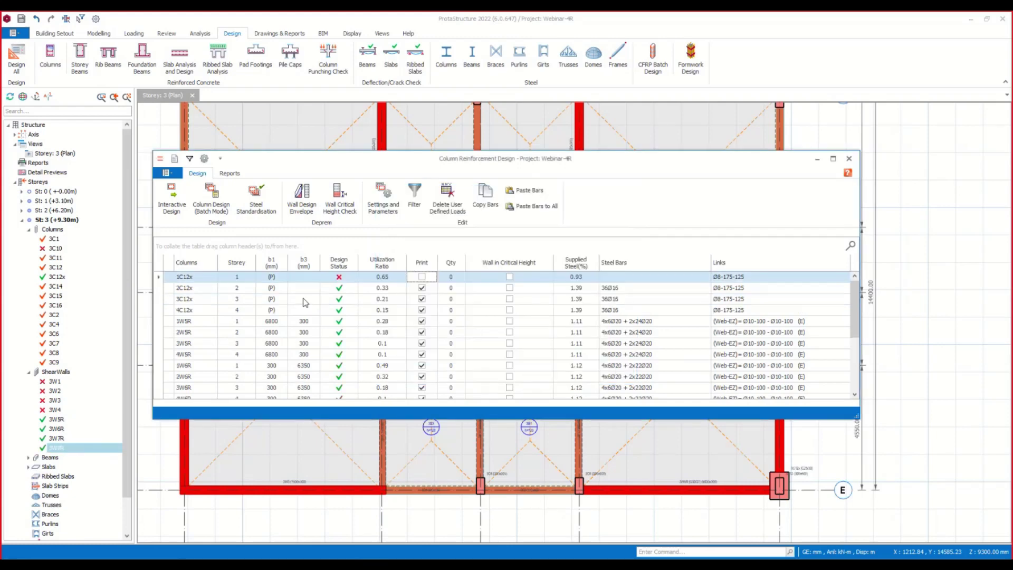
Copy the bars of column 2C12x and paste them to column 1C12x, finishing the column reinforcement design.
{"action": "left_click", "coordinate": [218, 288]}
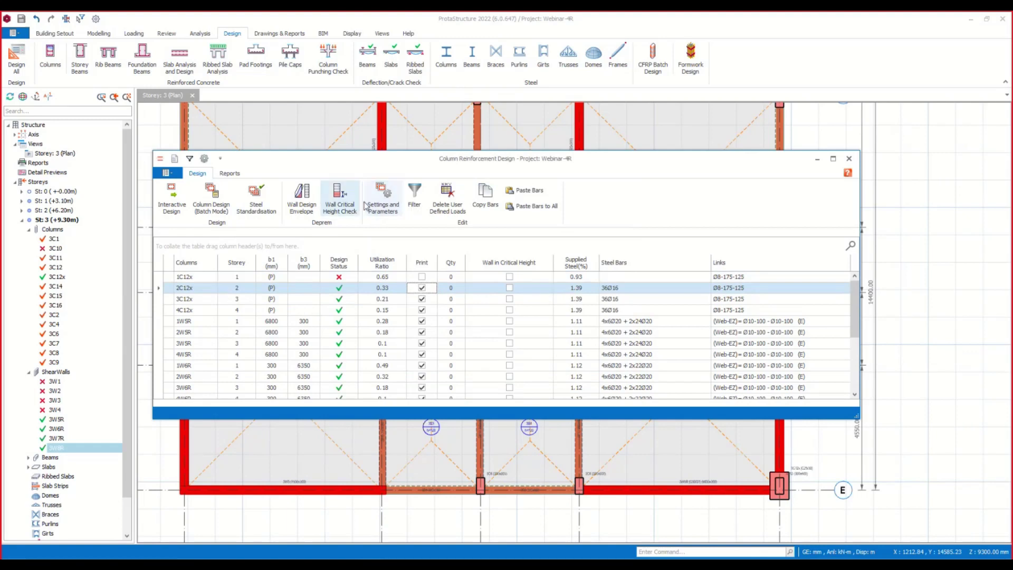
{"action": "left_click", "coordinate": [485, 198]}
{"action": "left_click", "coordinate": [287, 280]}
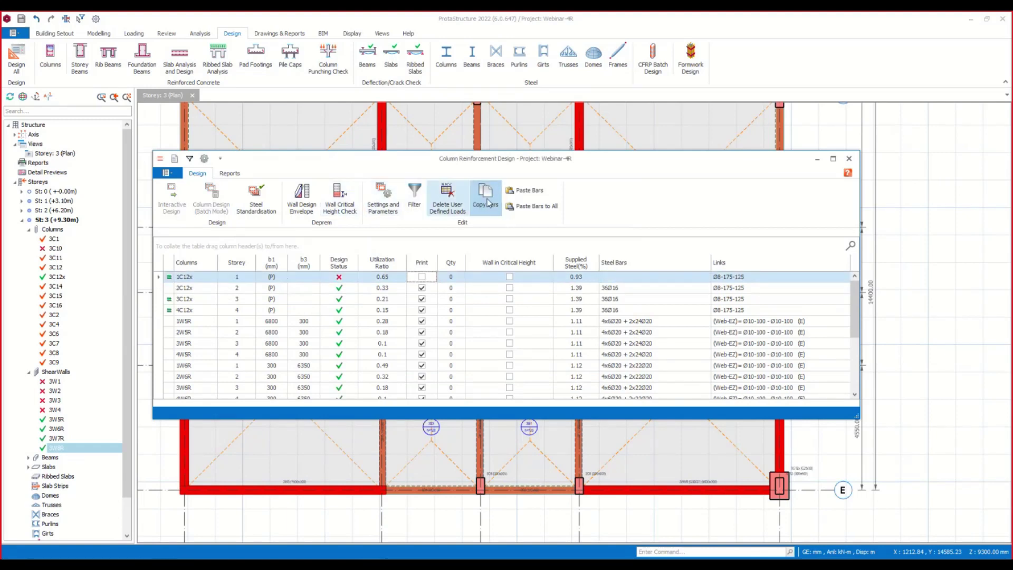
{"action": "left_click", "coordinate": [528, 191]}
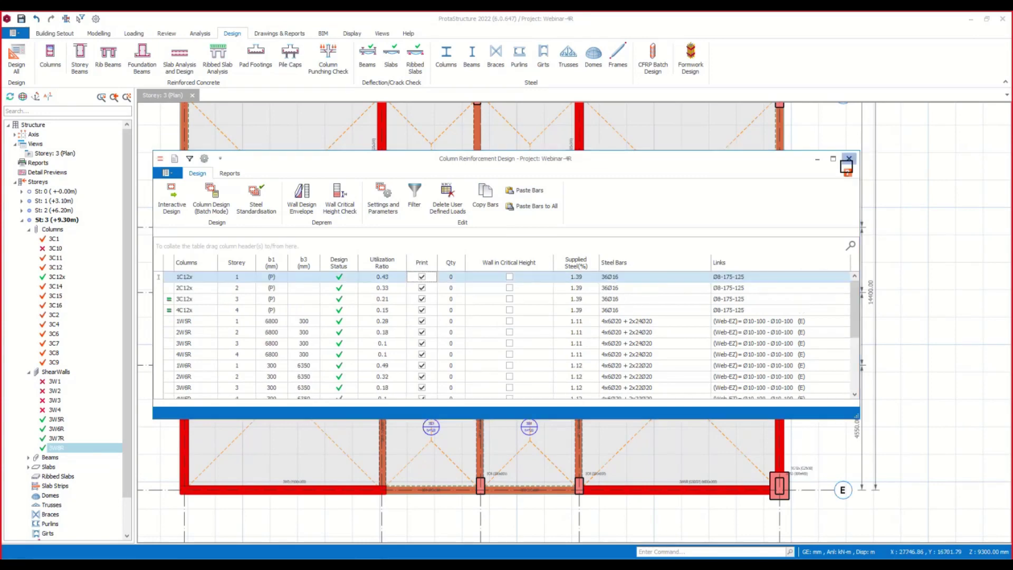
{"action": "left_click", "coordinate": [849, 158]}
Start an existing building assessment with Pushover Analysis as the analysis method and create the analysis model, accepting the load case transfer.
{"action": "scroll", "coordinate": [592, 248], "scroll_direction": "down", "scroll_amount": 4}
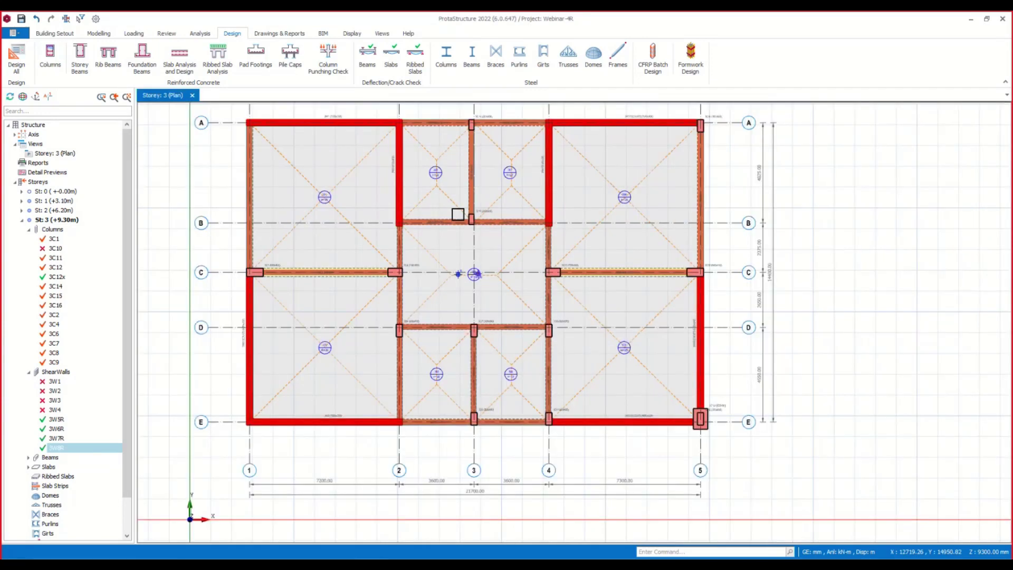
{"action": "scroll", "coordinate": [556, 284], "scroll_direction": "up", "scroll_amount": 2}
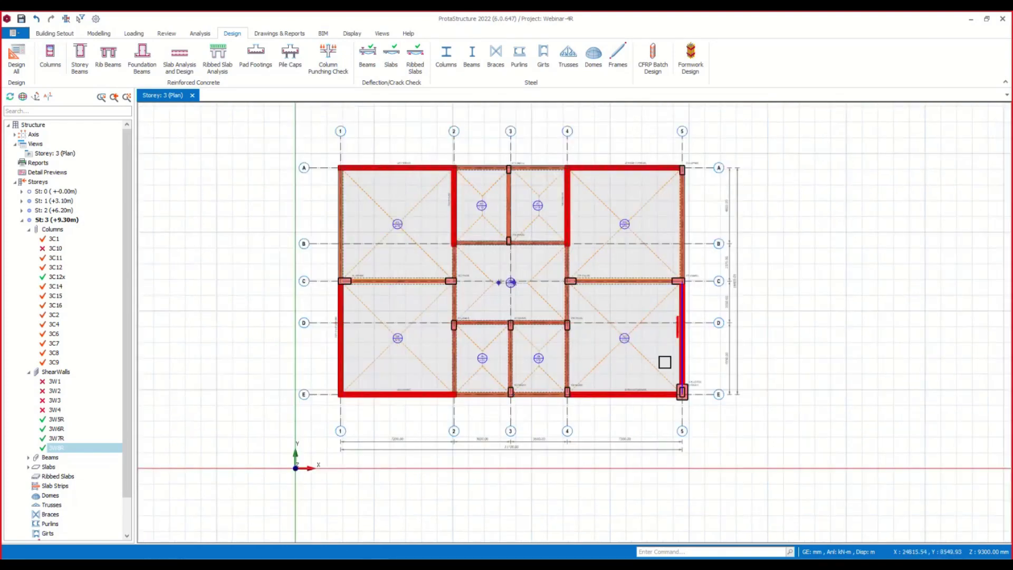
{"action": "left_click", "coordinate": [200, 34]}
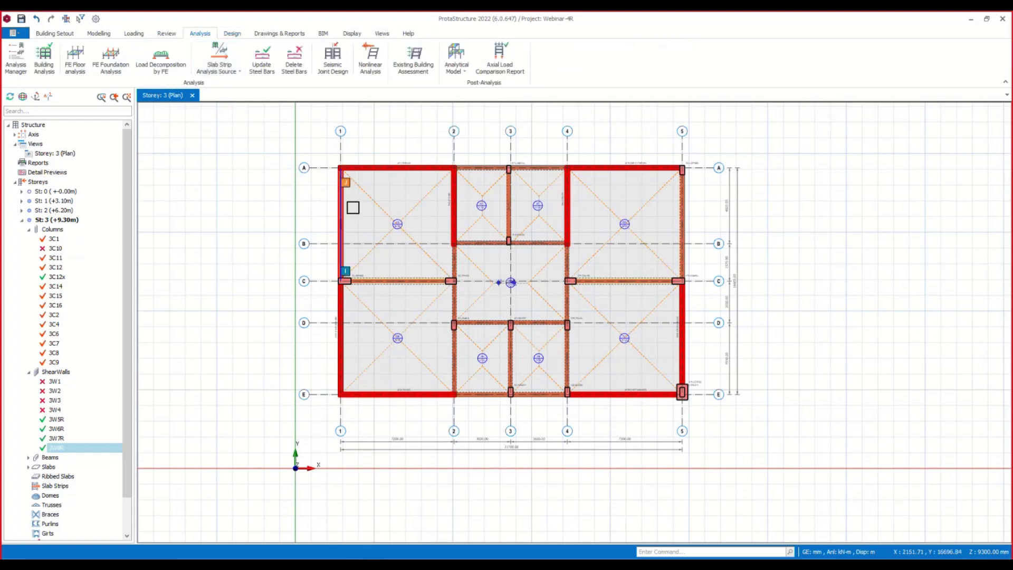
{"action": "left_click", "coordinate": [428, 69]}
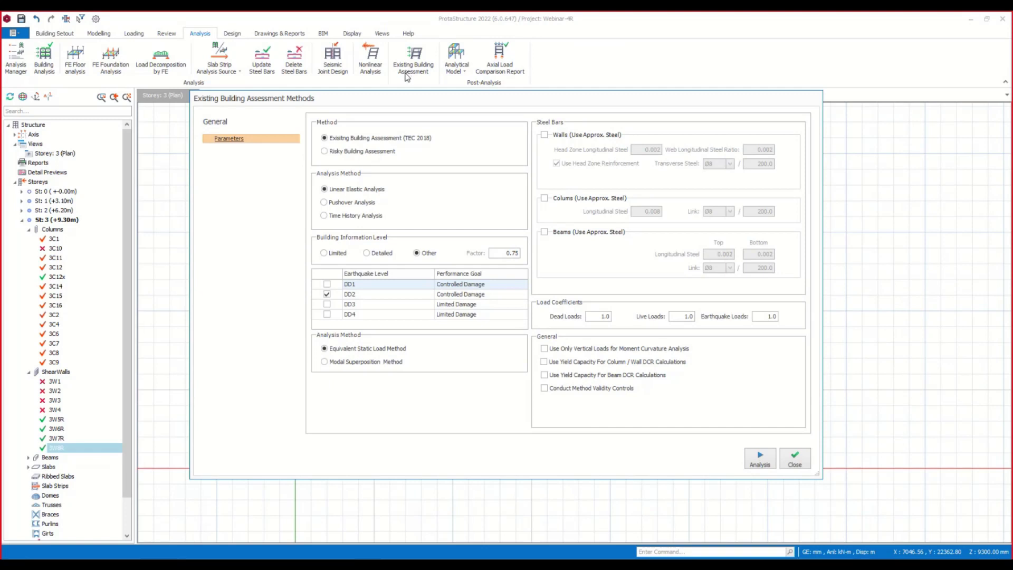
{"action": "left_click", "coordinate": [347, 207]}
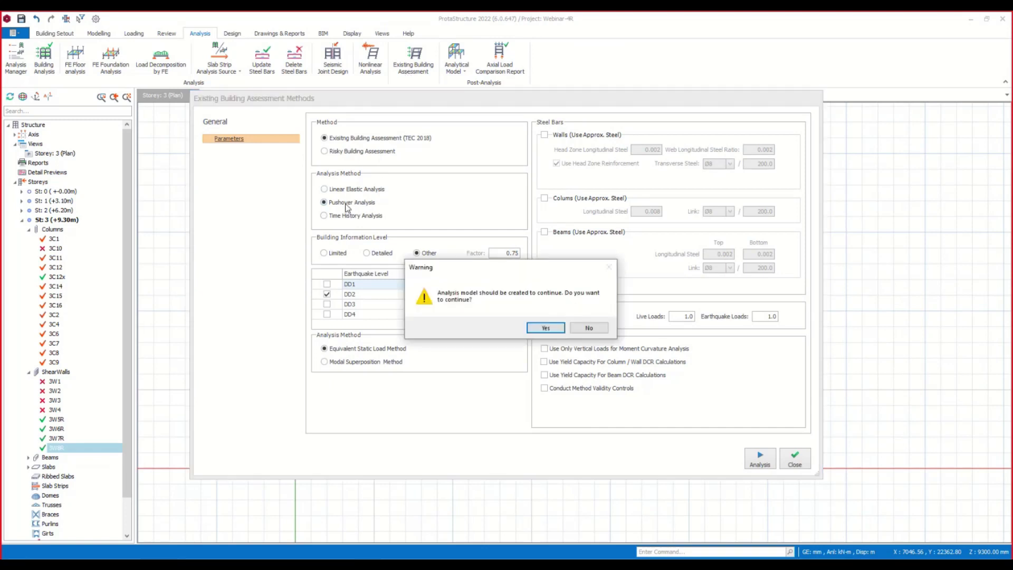
{"action": "left_click", "coordinate": [558, 329]}
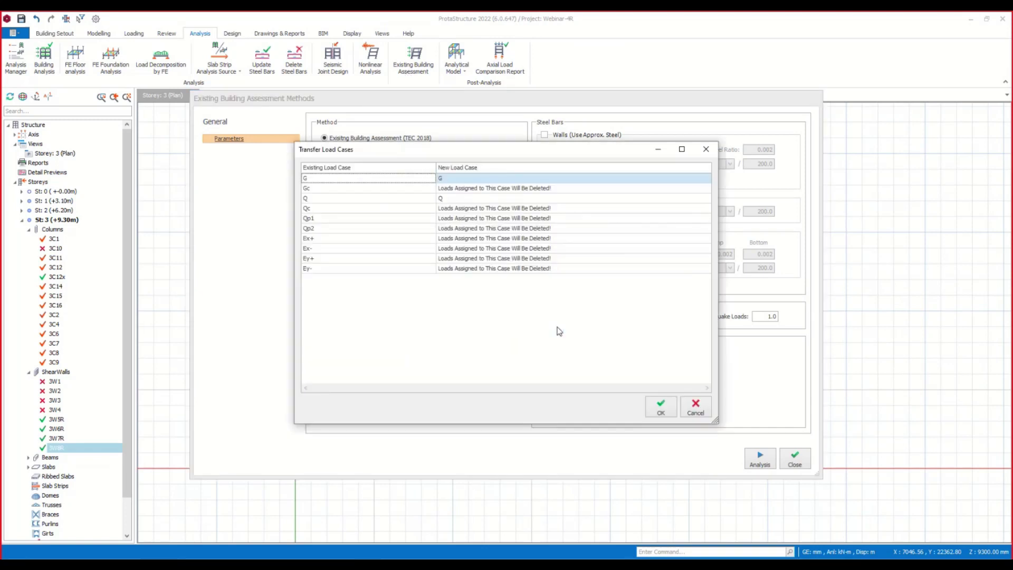
{"action": "left_click", "coordinate": [655, 407]}
{"action": "left_click", "coordinate": [553, 327]}
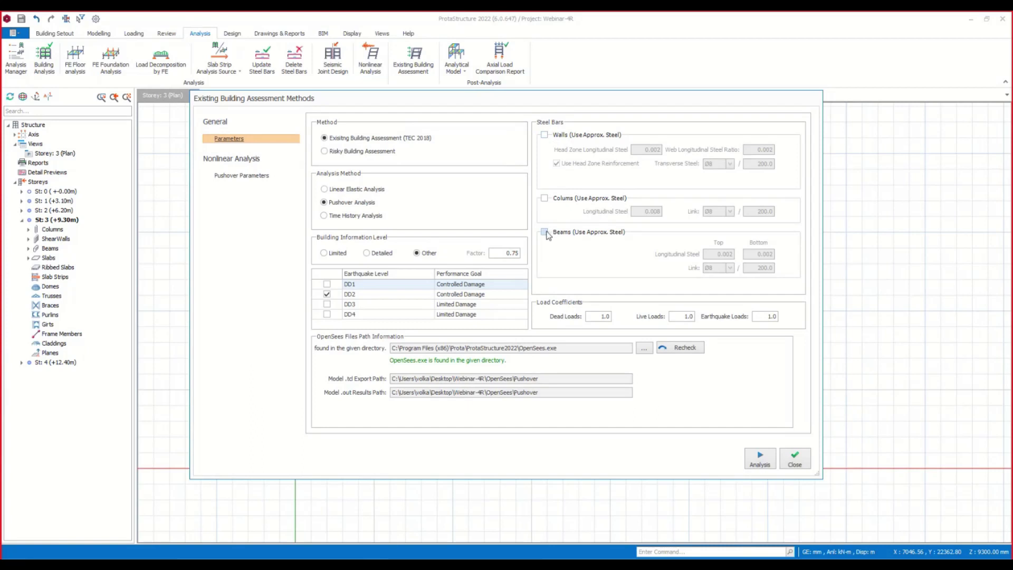
{"action": "left_click", "coordinate": [544, 232]}
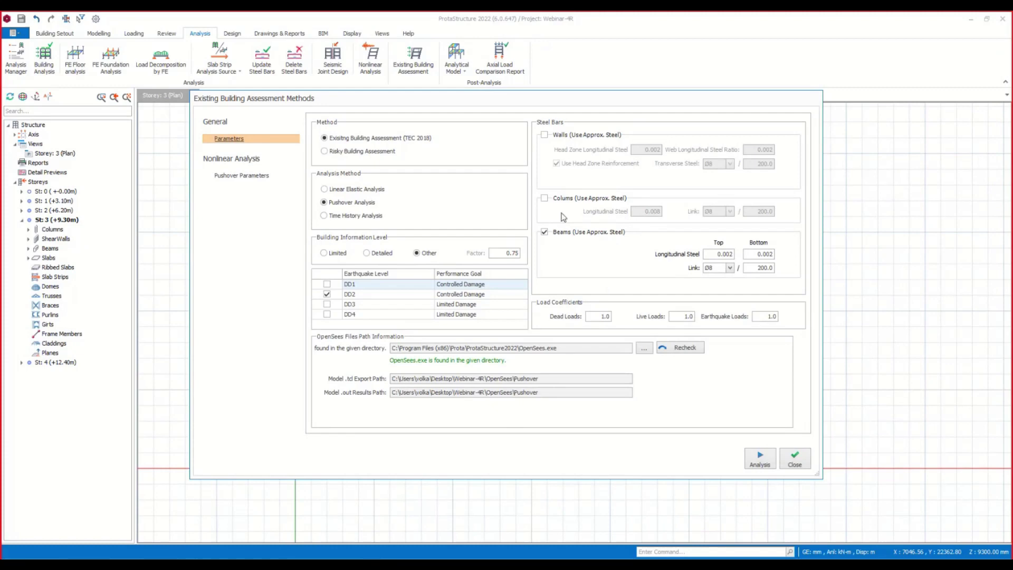
{"action": "left_click", "coordinate": [543, 232]}
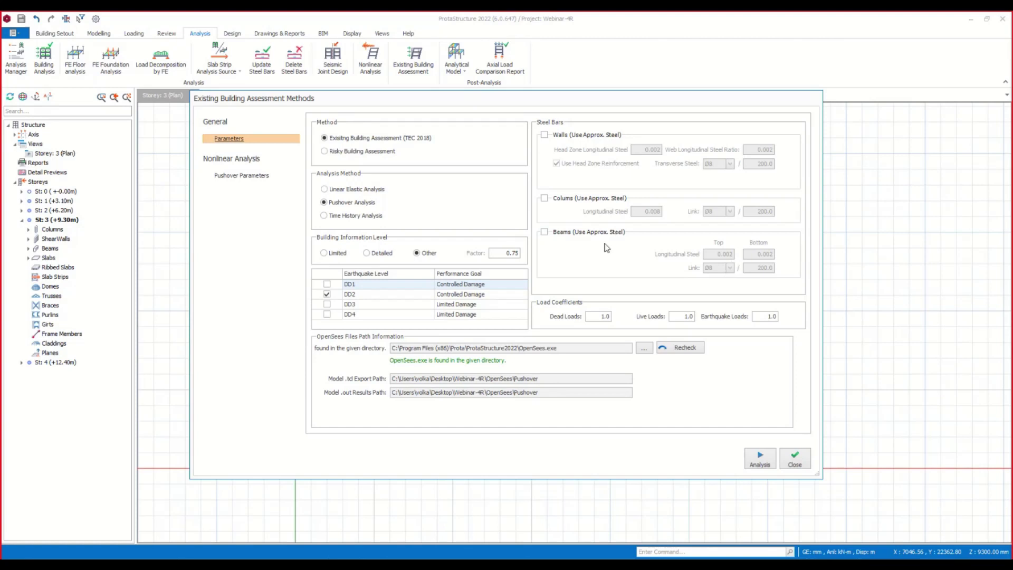
{"action": "left_click", "coordinate": [587, 234]}
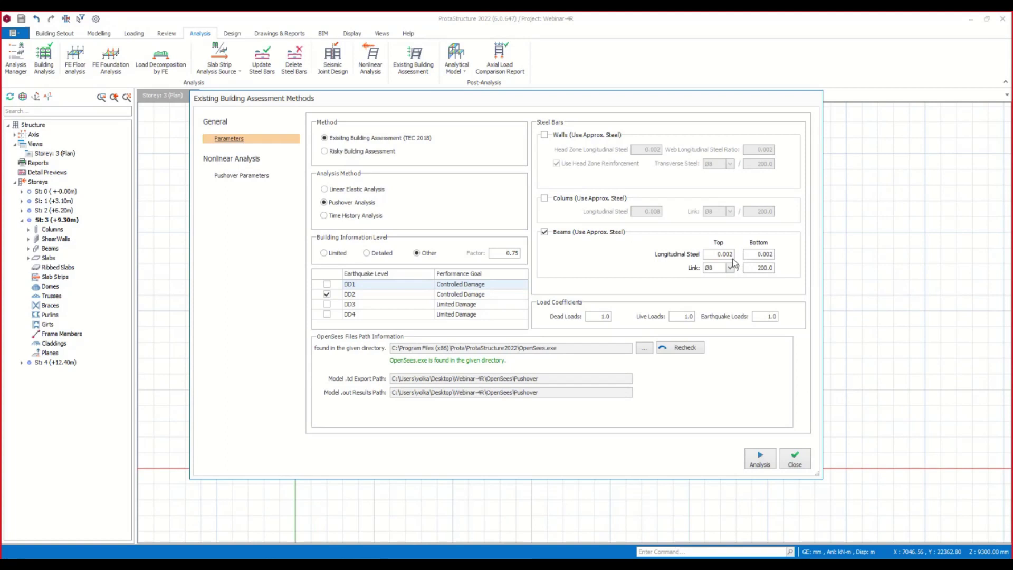
{"action": "left_click", "coordinate": [574, 235]}
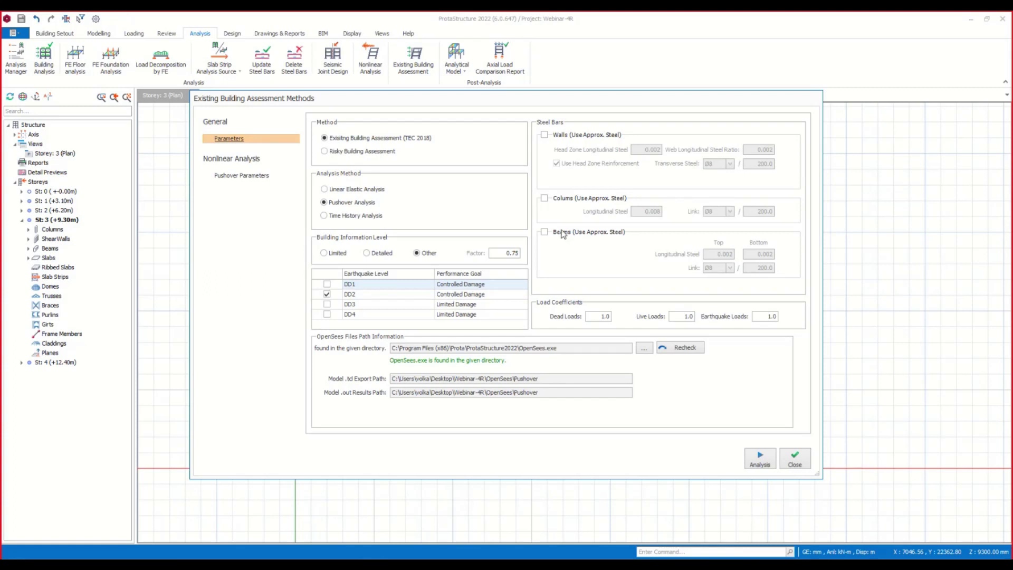
Set the pushover analysis to 150 total steps and have the target displacement determined with the EC8 method.
{"action": "left_click", "coordinate": [239, 177]}
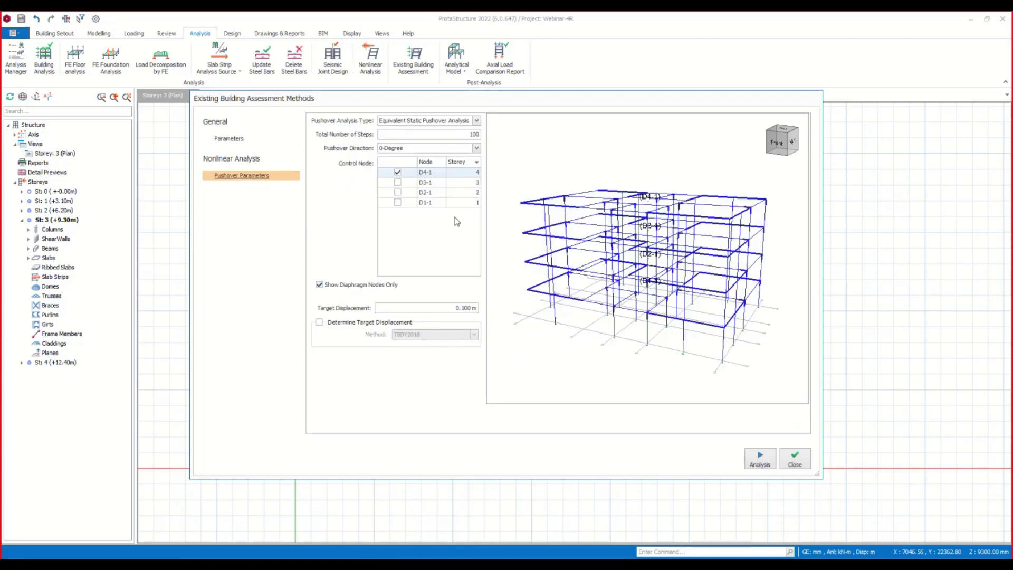
{"action": "double_click", "coordinate": [468, 134]}
{"action": "type", "text": "150"}
{"action": "left_click", "coordinate": [338, 324]}
{"action": "left_click", "coordinate": [408, 334]}
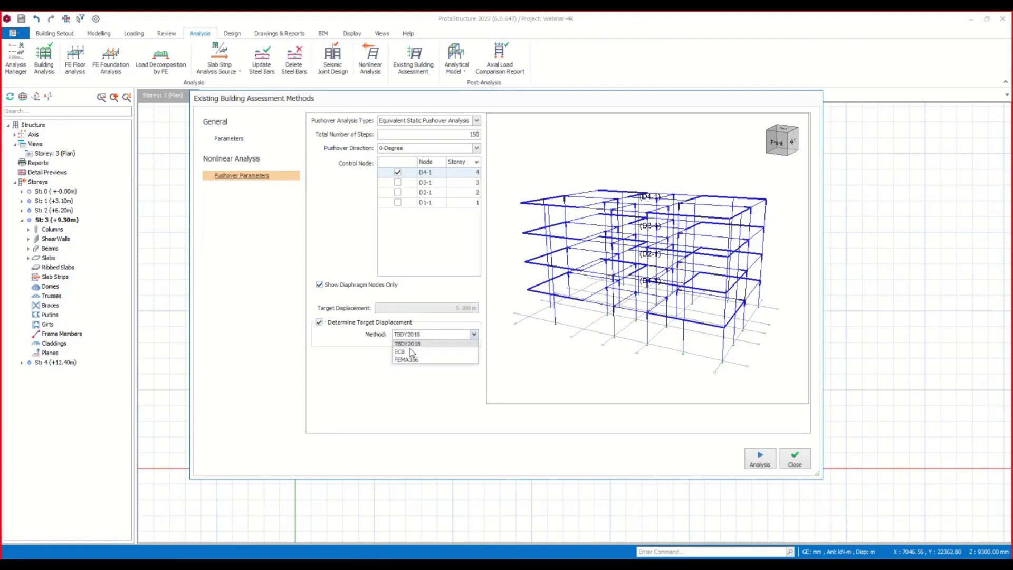
{"action": "left_click", "coordinate": [414, 355]}
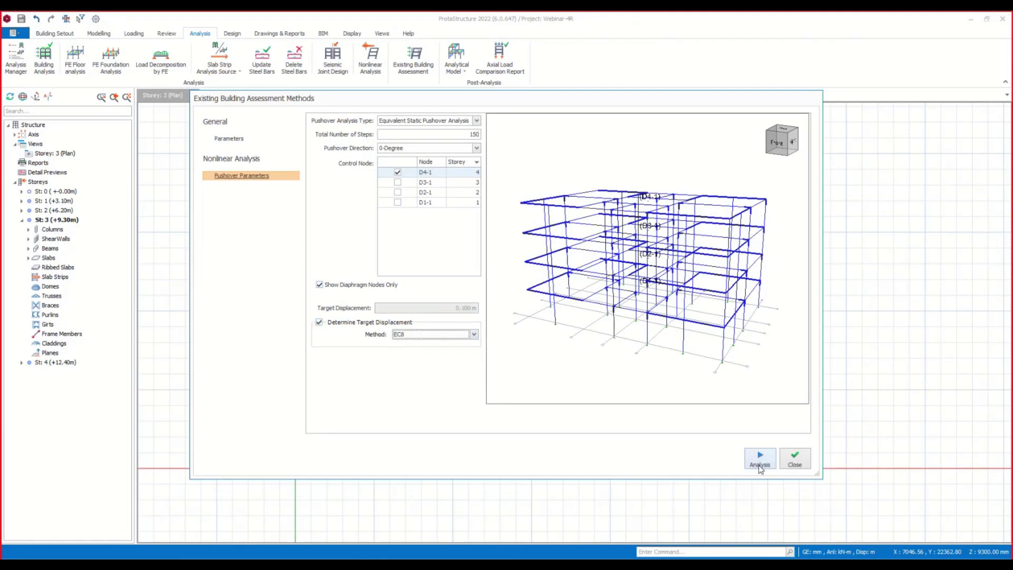
Run the pushover assessment of the retrofitted building, accept the parameter note and close the assessment.
{"action": "left_click", "coordinate": [760, 459]}
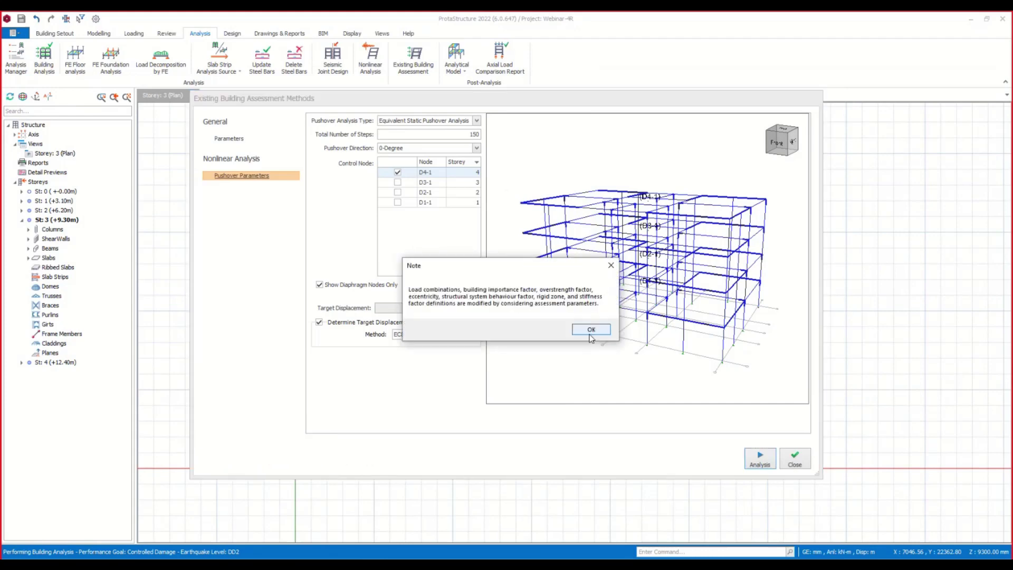
{"action": "left_click", "coordinate": [590, 333]}
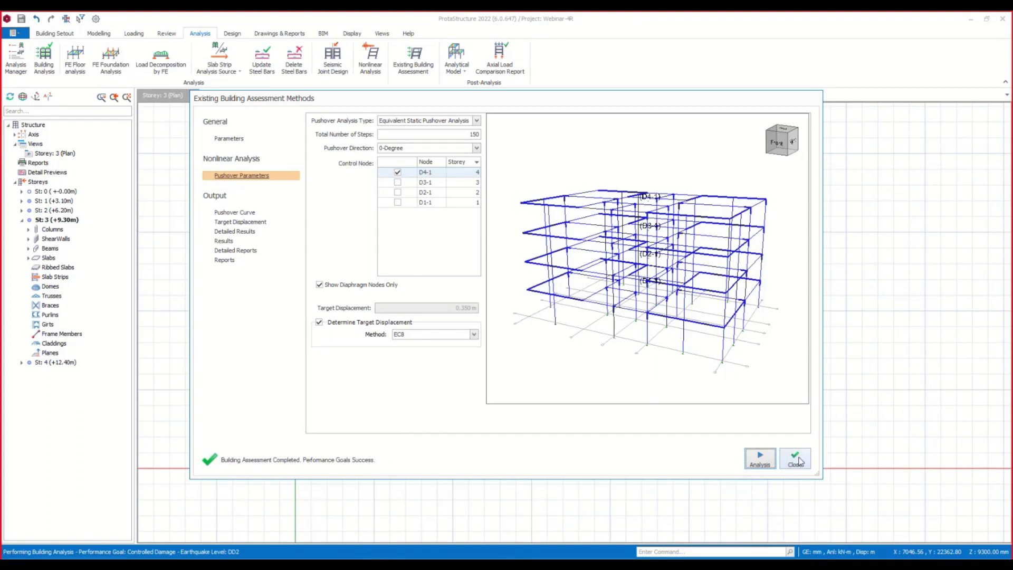
{"action": "left_click", "coordinate": [807, 462]}
{"action": "left_click", "coordinate": [795, 460]}
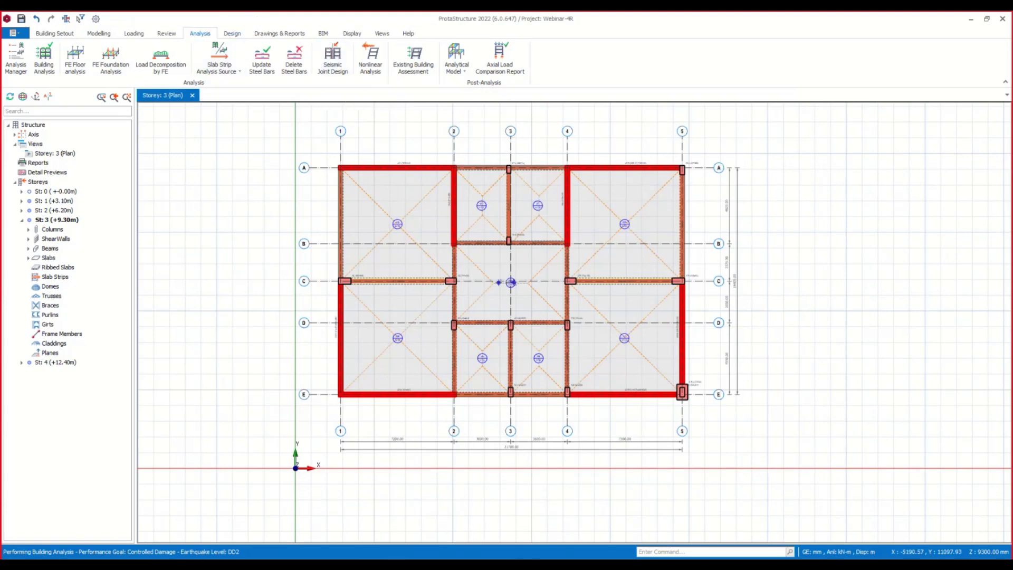
Switch to ProtaDetails and open the drawing GP1-GP3.dwg from the Retrofitting Details folder.
{"action": "key", "text": "alt+Tab"}
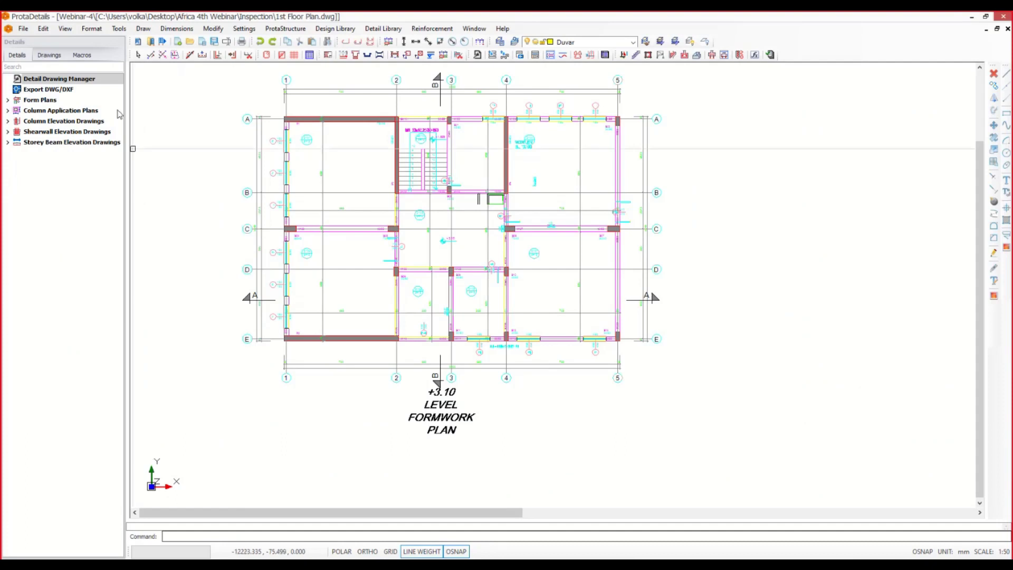
{"action": "left_click", "coordinate": [22, 29]}
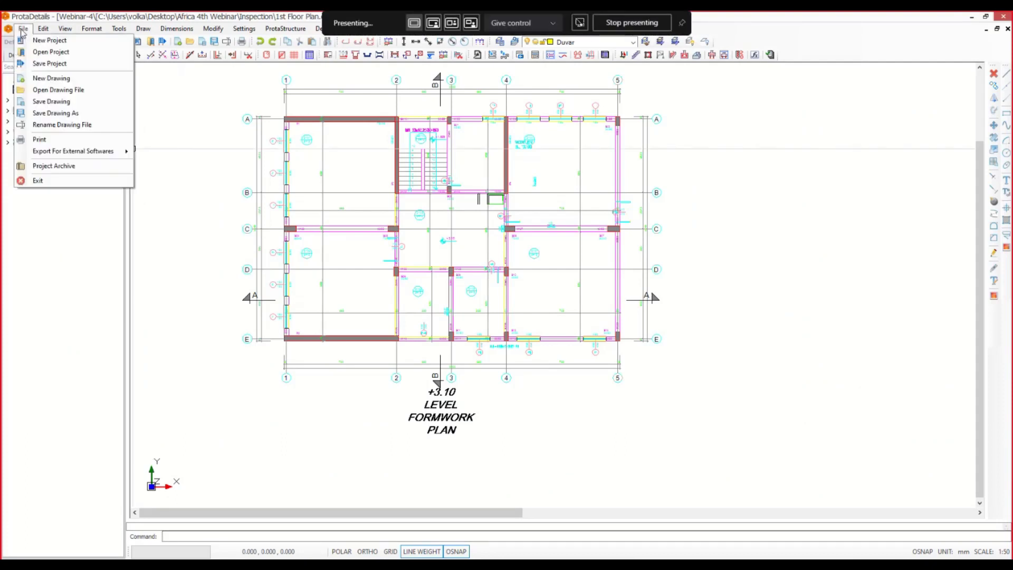
{"action": "left_click", "coordinate": [67, 92]}
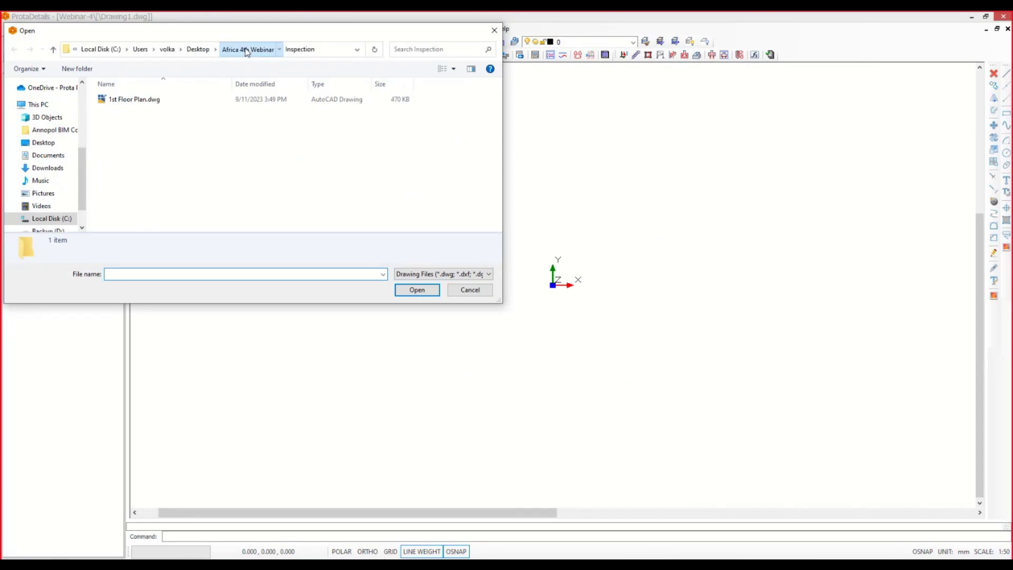
{"action": "left_click", "coordinate": [246, 50]}
{"action": "left_click", "coordinate": [132, 111]}
{"action": "double_click", "coordinate": [132, 111]}
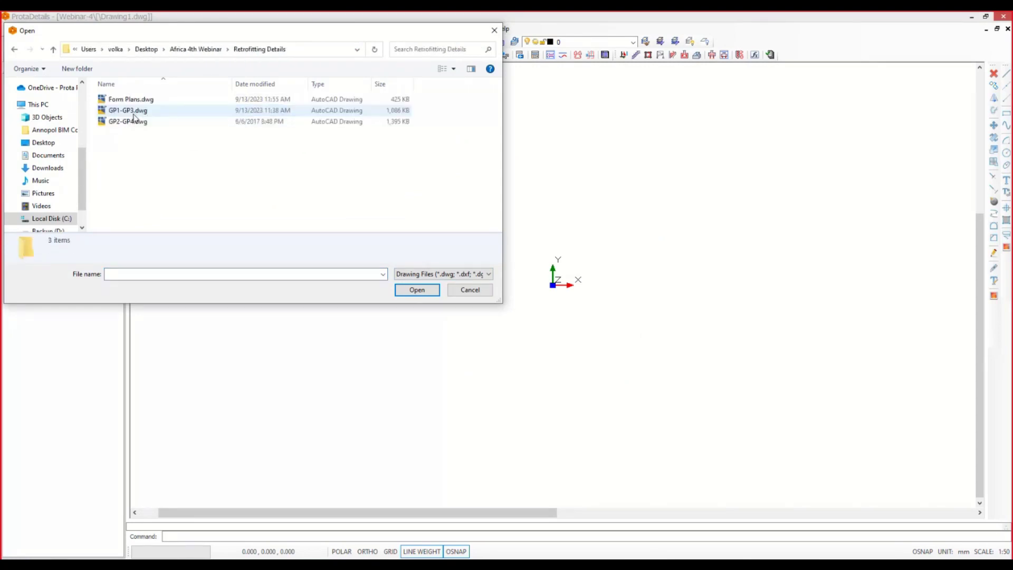
{"action": "double_click", "coordinate": [131, 112]}
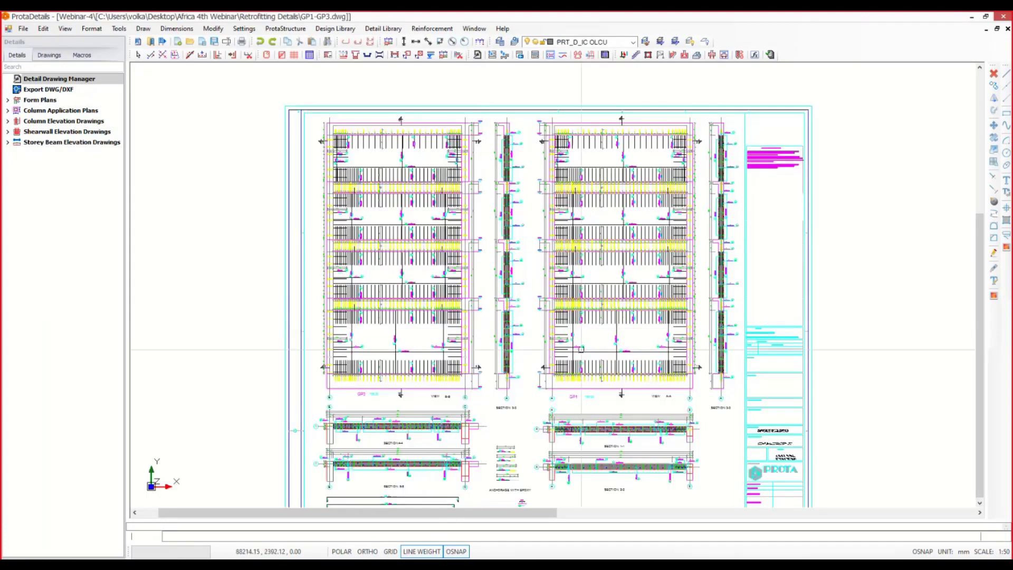
Examine the elevations and sections of retrofit walls GP3 and GP1 in the drawing.
{"action": "middle_click_drag", "start_coordinate": [462, 372], "coordinate": [453, 331]}
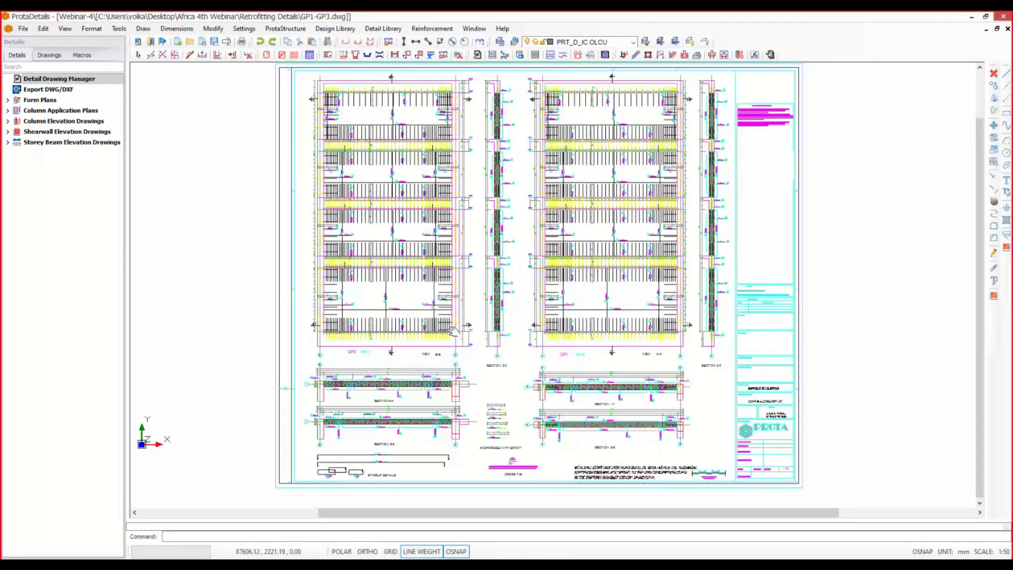
{"action": "scroll", "coordinate": [444, 467], "scroll_direction": "up", "scroll_amount": 3}
{"action": "mouse_move", "coordinate": [391, 324]}
{"action": "middle_mouse_down"}
{"action": "mouse_move", "coordinate": [471, 301]}
{"action": "mouse_move", "coordinate": [572, 481]}
{"action": "middle_mouse_up"}
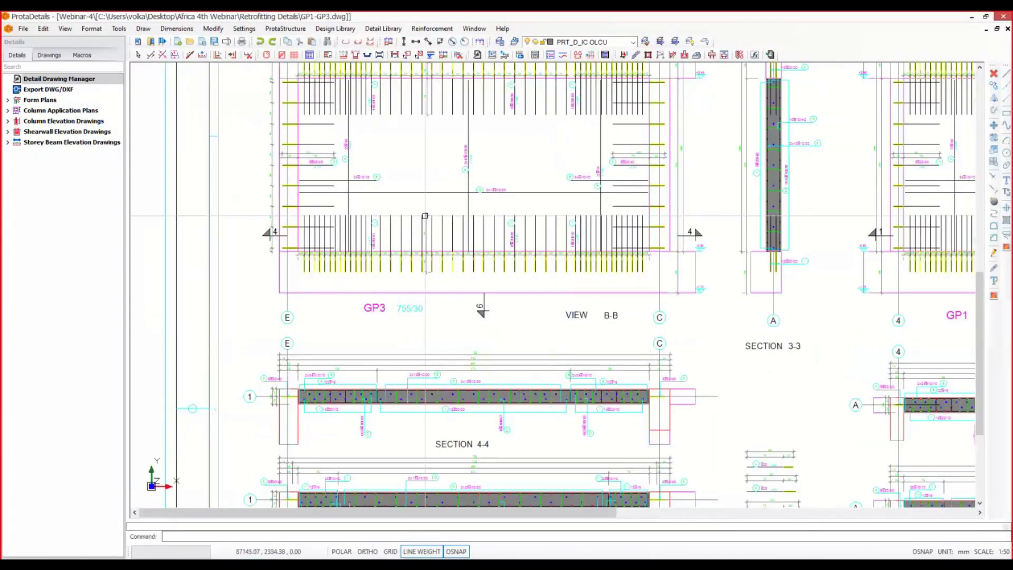
{"action": "scroll", "coordinate": [425, 215], "scroll_direction": "down", "scroll_amount": 5}
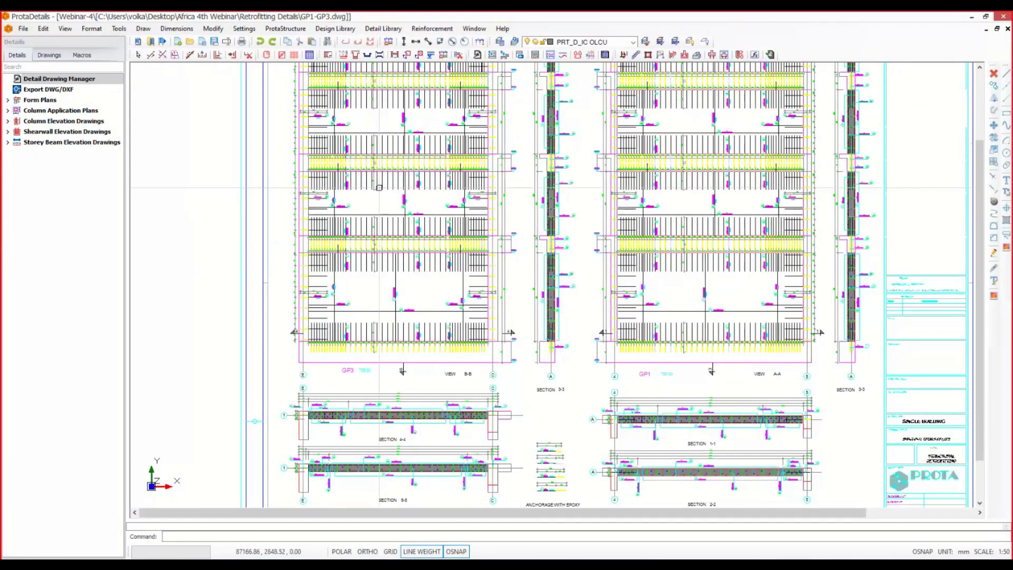
{"action": "mouse_move", "coordinate": [379, 187]}
{"action": "middle_mouse_down"}
{"action": "mouse_move", "coordinate": [358, 282]}
{"action": "mouse_move", "coordinate": [307, 382]}
{"action": "middle_mouse_up"}
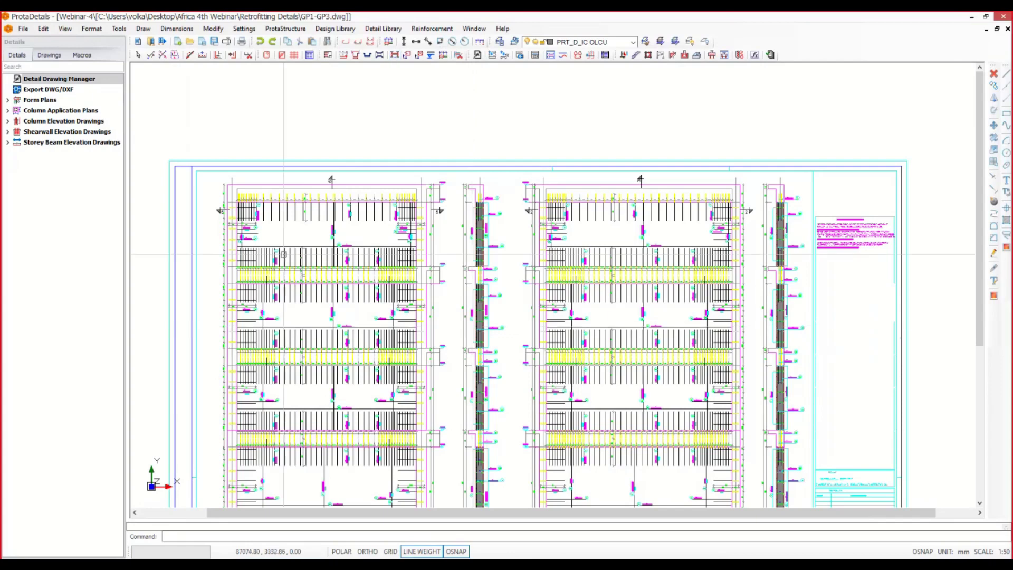
Start the Retrofit Wall design and review its column, beam and wall geometry settings.
{"action": "left_click", "coordinate": [385, 29]}
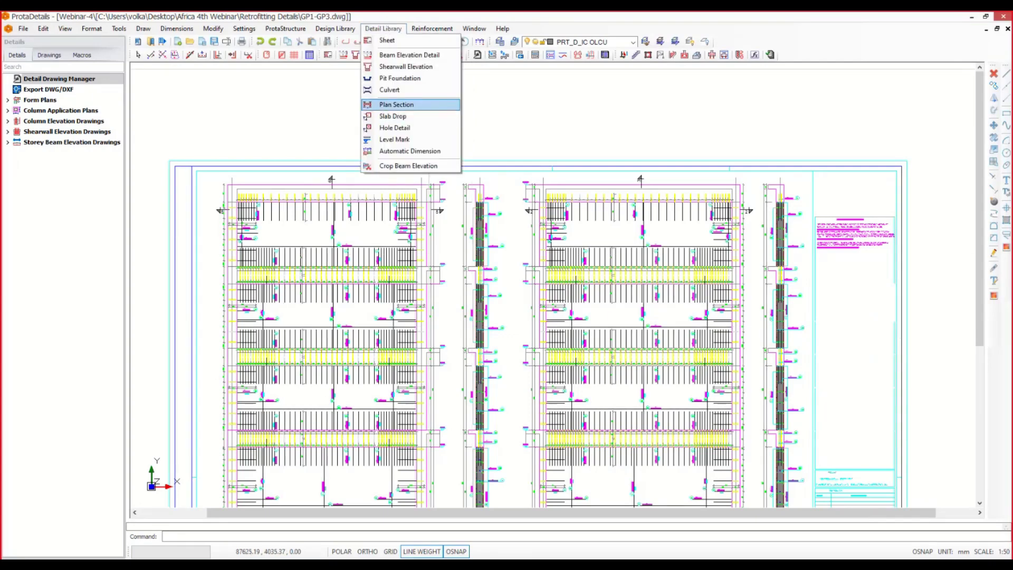
{"action": "mouse_move", "coordinate": [335, 27]}
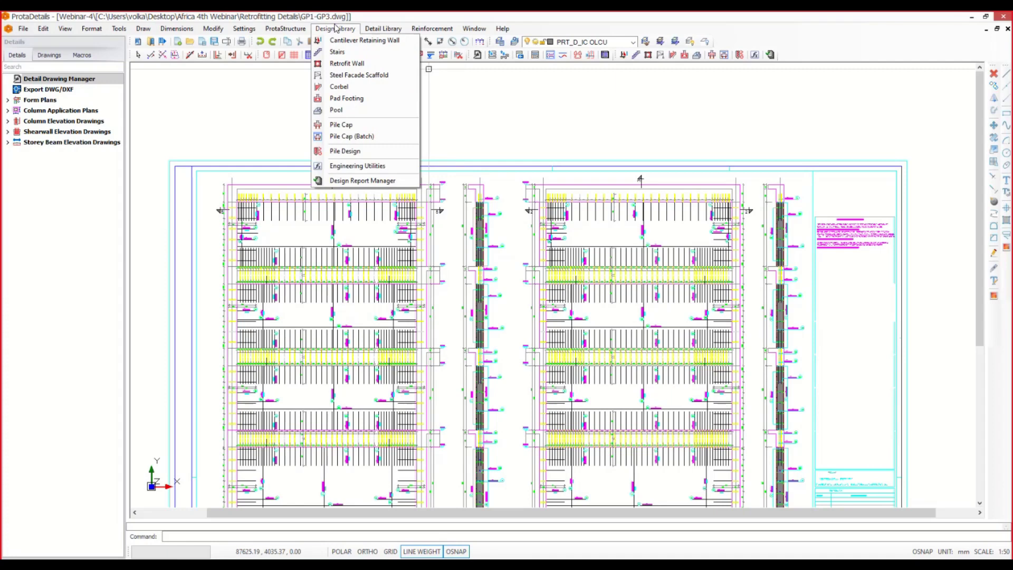
{"action": "left_click", "coordinate": [348, 64]}
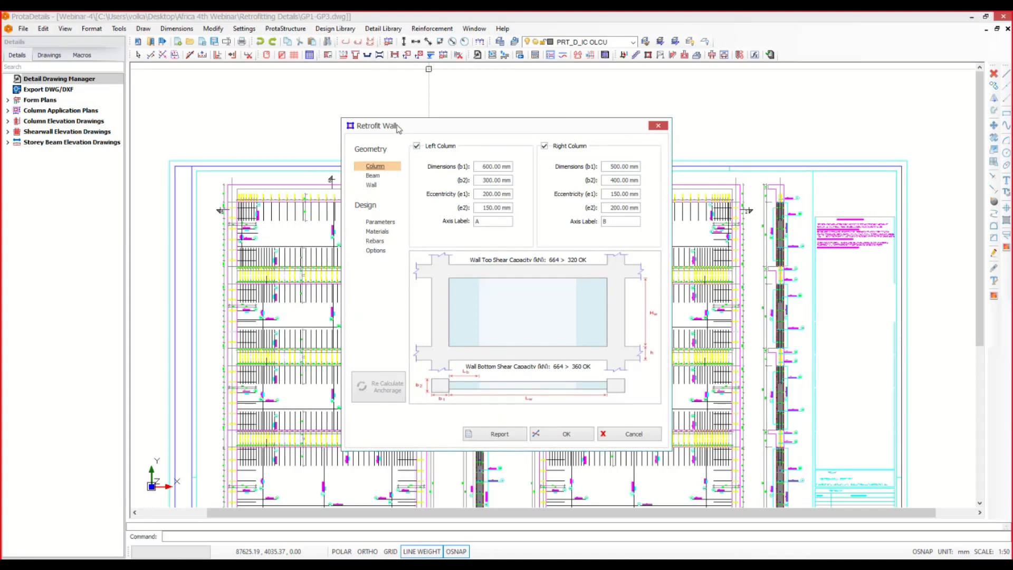
{"action": "left_click", "coordinate": [373, 176]}
{"action": "left_click", "coordinate": [371, 184]}
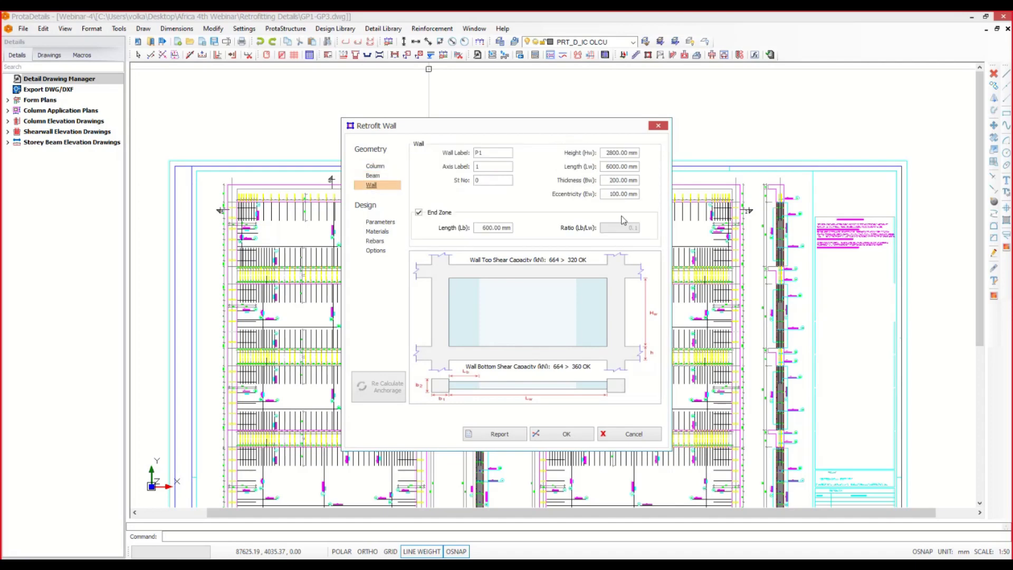
Generate the P1 retrofit wall detail, insert it beside the GP1-GP3 sheet, and undo the insertion.
{"action": "left_click", "coordinate": [565, 434]}
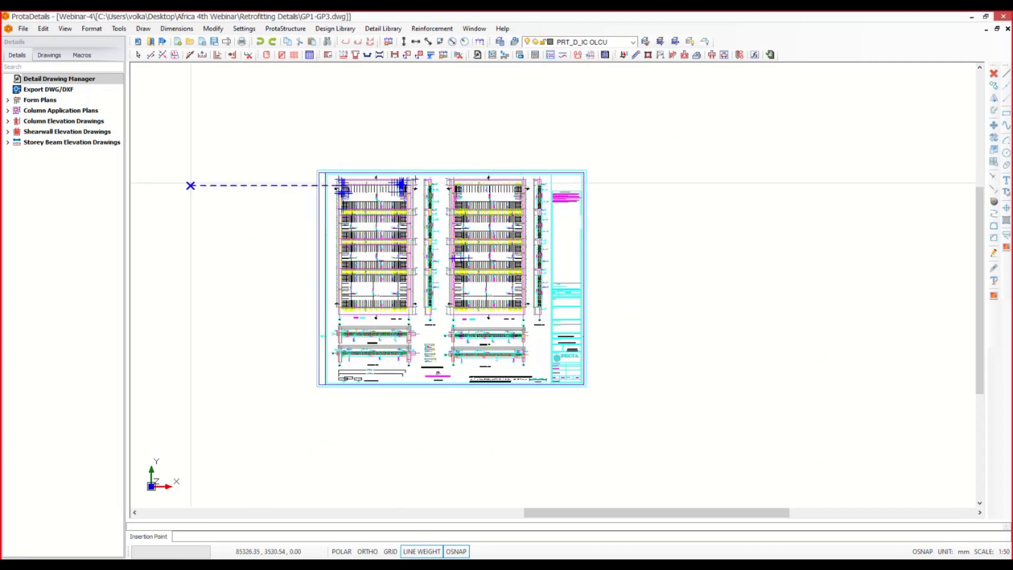
{"action": "left_click", "coordinate": [185, 185]}
{"action": "mouse_move", "coordinate": [568, 295]}
{"action": "middle_mouse_down"}
{"action": "mouse_move", "coordinate": [524, 180]}
{"action": "mouse_move", "coordinate": [437, 78]}
{"action": "middle_mouse_up"}
{"action": "scroll", "coordinate": [438, 78], "scroll_direction": "down", "scroll_amount": 5}
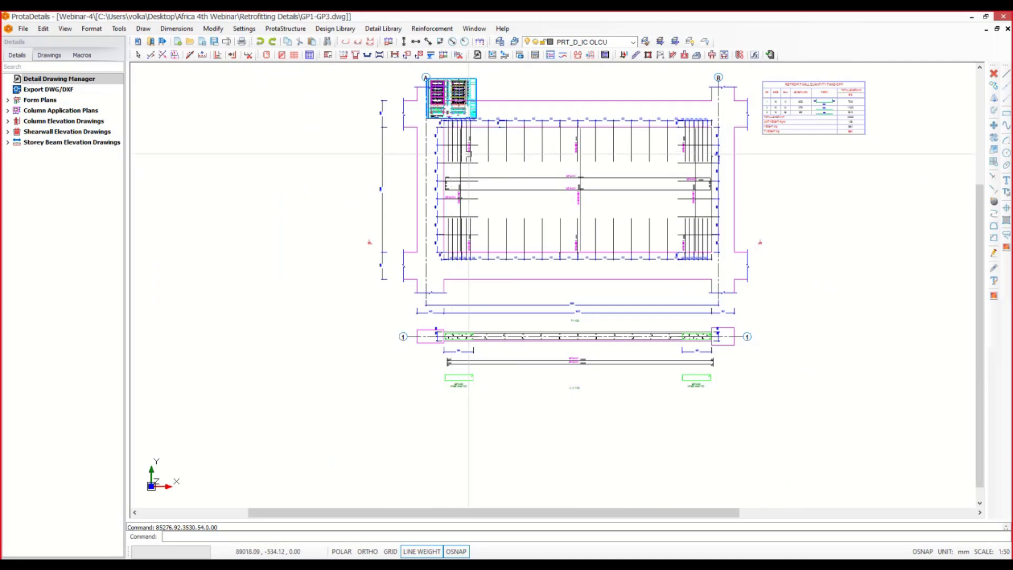
{"action": "key", "text": "ctrl+z"}
Examine the GP3 and GP1 wall elevations, their cross-sections, and the epoxy anchorage and stirrup details.
{"action": "scroll", "coordinate": [442, 89], "scroll_direction": "up", "scroll_amount": 8}
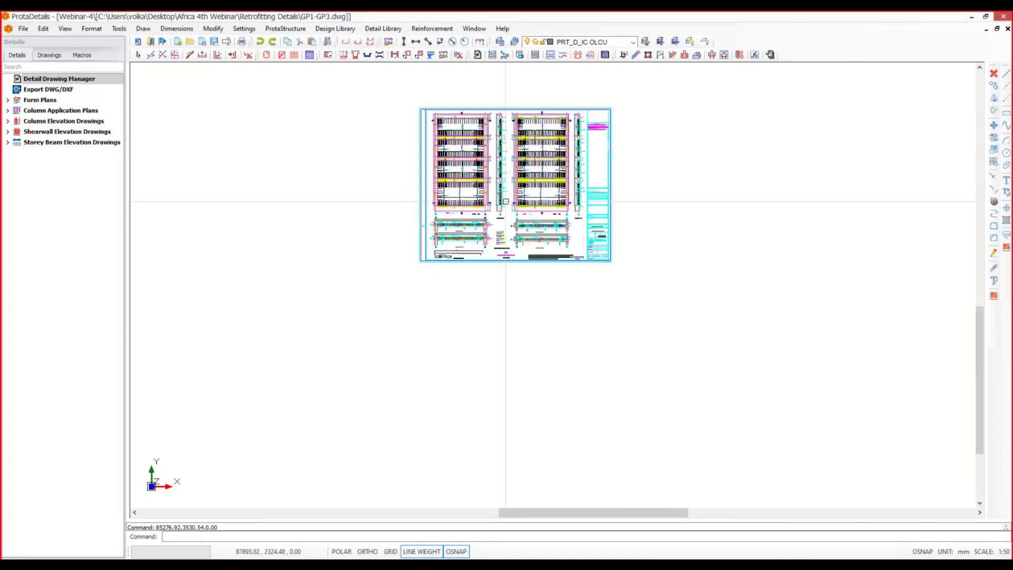
{"action": "scroll", "coordinate": [421, 152], "scroll_direction": "up", "scroll_amount": 5}
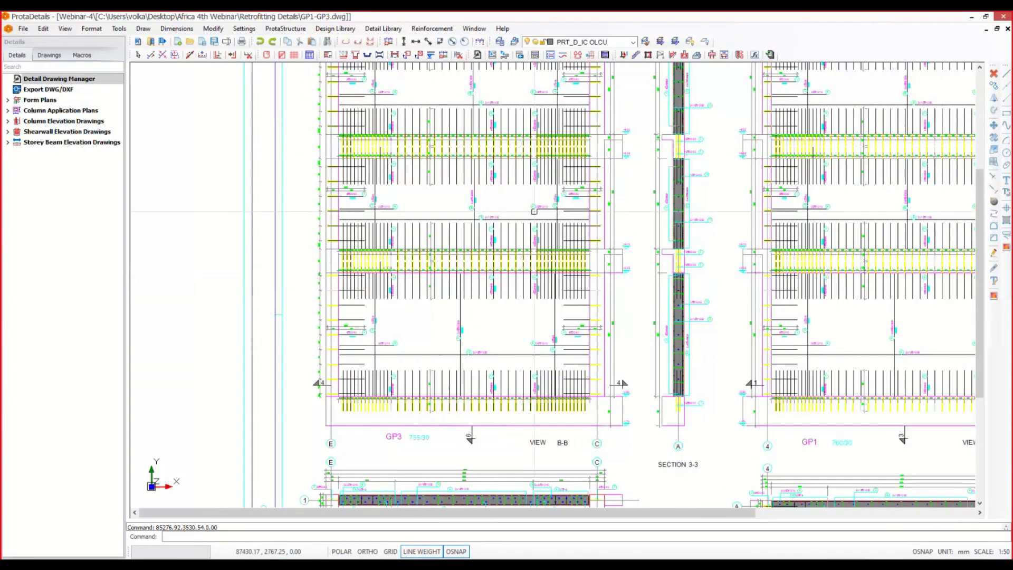
{"action": "mouse_move", "coordinate": [517, 171]}
{"action": "middle_mouse_down"}
{"action": "mouse_move", "coordinate": [516, 285]}
{"action": "mouse_move", "coordinate": [501, 308]}
{"action": "middle_mouse_up"}
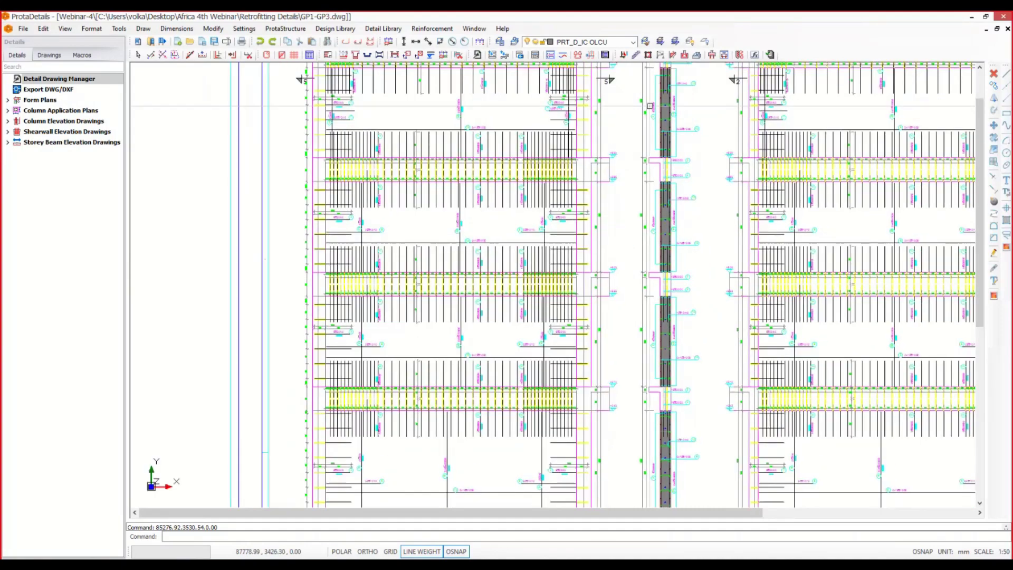
{"action": "middle_click_drag", "start_coordinate": [596, 106], "coordinate": [532, 261]}
{"action": "scroll", "coordinate": [571, 194], "scroll_direction": "down", "scroll_amount": 5}
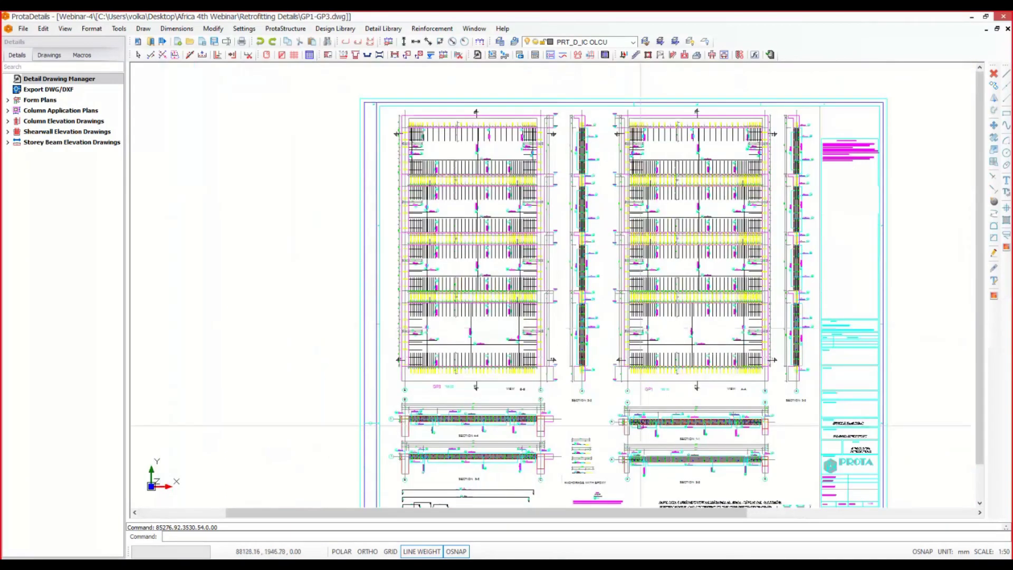
{"action": "middle_click_drag", "start_coordinate": [657, 490], "coordinate": [644, 380]}
{"action": "scroll", "coordinate": [644, 380], "scroll_direction": "up", "scroll_amount": 3}
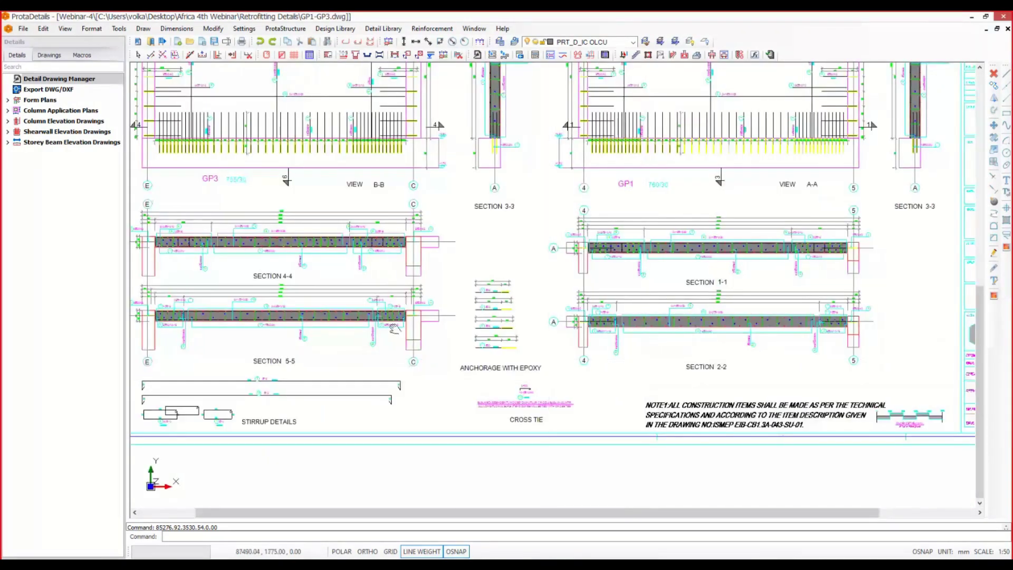
{"action": "middle_click_drag", "start_coordinate": [285, 181], "coordinate": [491, 310]}
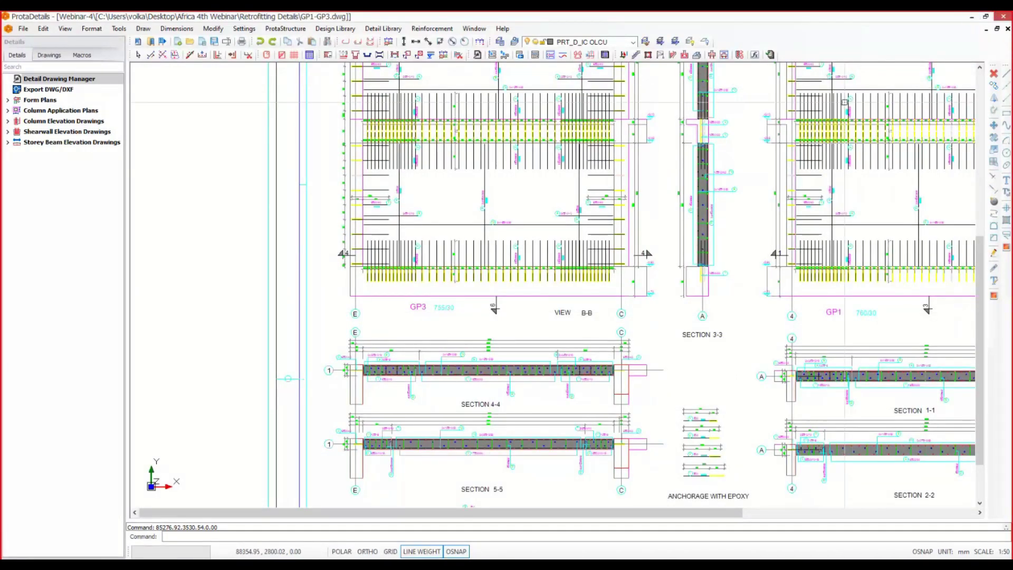
Open the drawing Form Plans.dwg from the Retrofitting Details folder.
{"action": "left_click", "coordinate": [974, 18]}
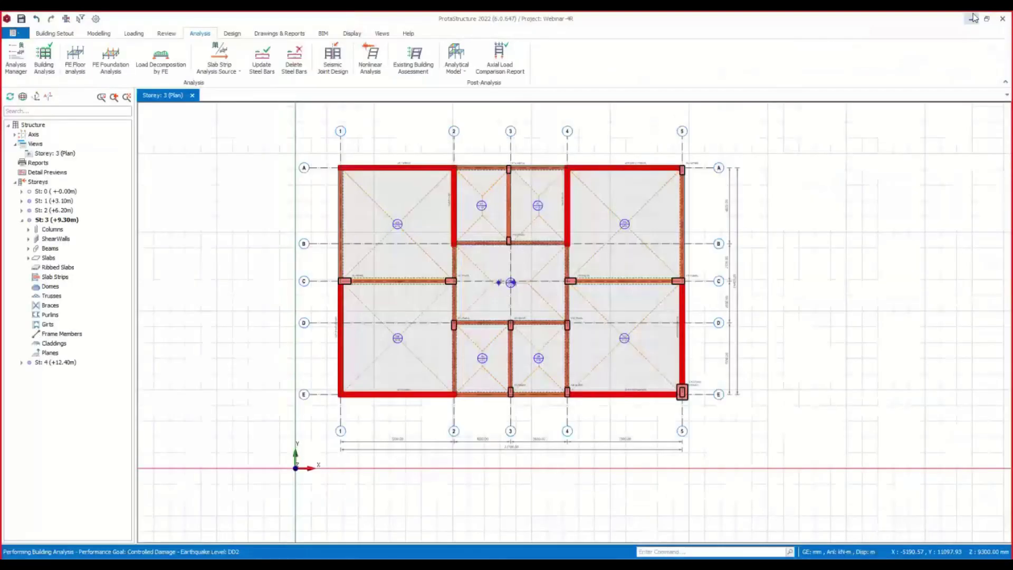
{"action": "left_click", "coordinate": [471, 564]}
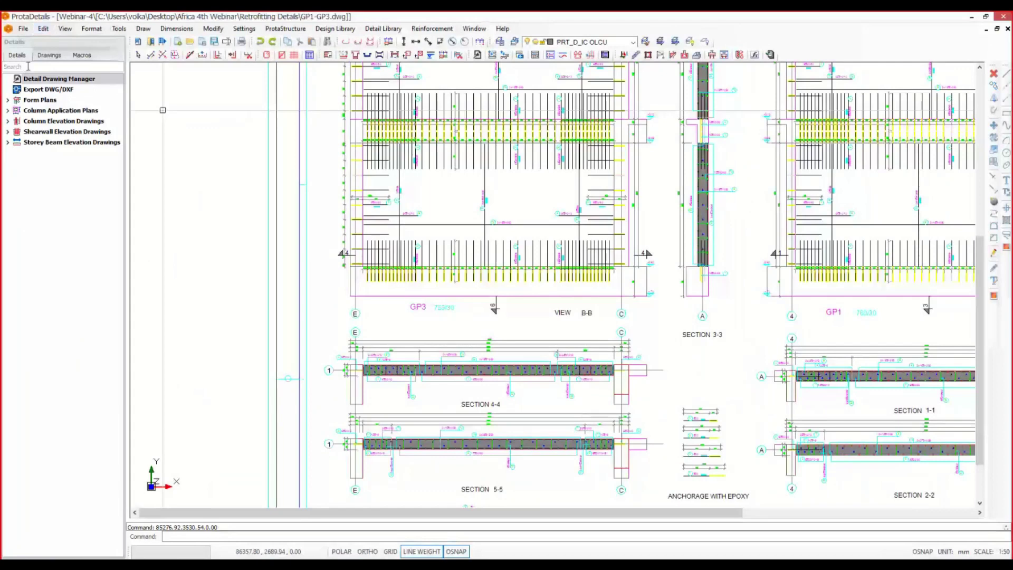
{"action": "left_click", "coordinate": [23, 28]}
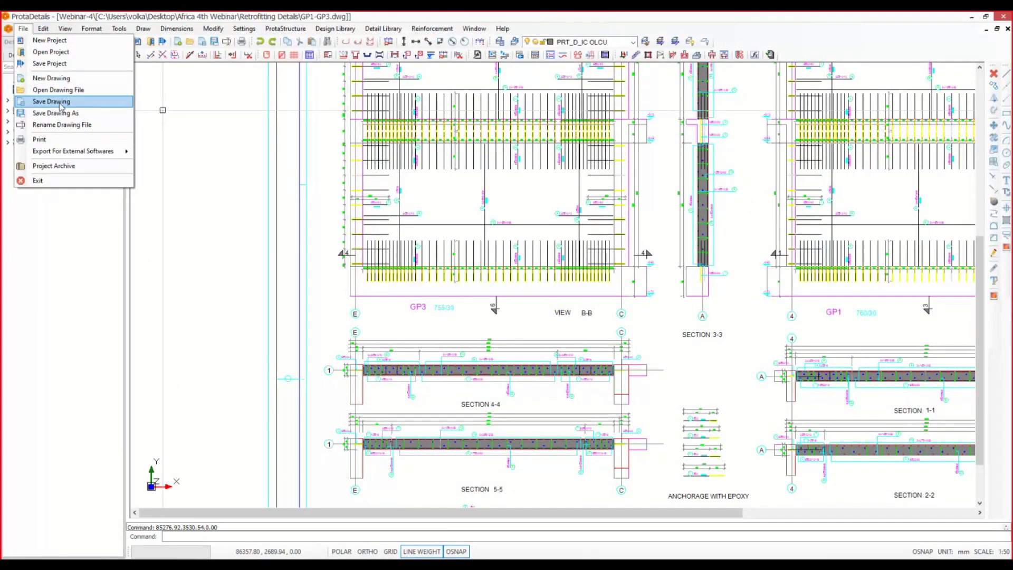
{"action": "left_click", "coordinate": [55, 90]}
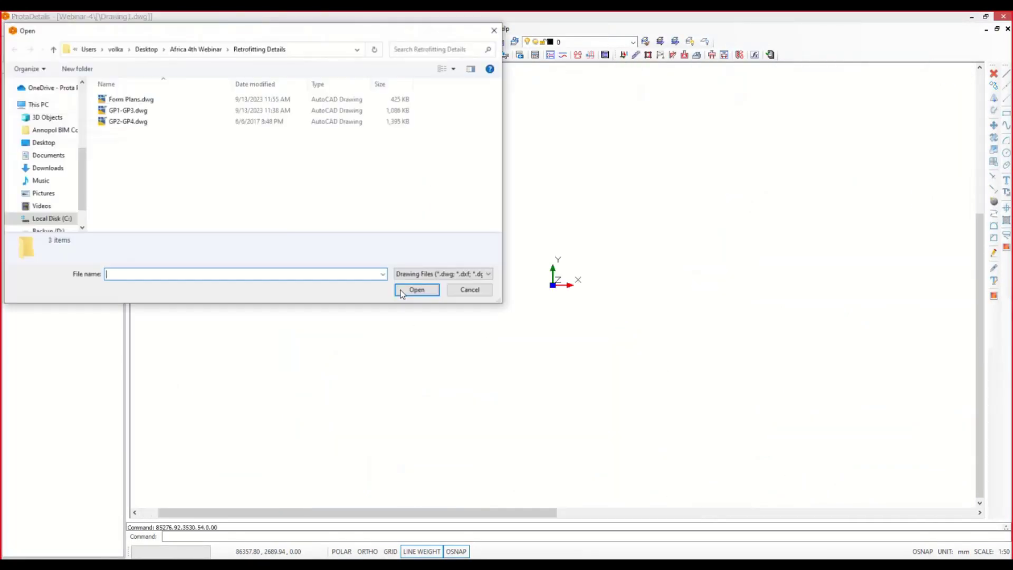
{"action": "left_click", "coordinate": [131, 99]}
{"action": "left_click", "coordinate": [416, 289]}
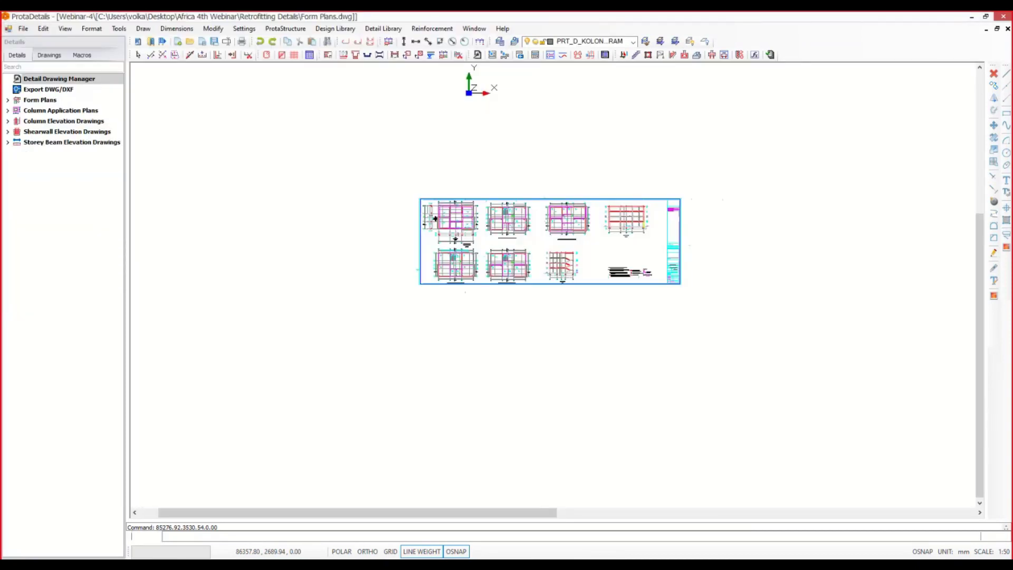
Examine the foundation formwork plan around retrofit walls GP2 and GP3 and the jacketed column at axes 5 and E.
{"action": "scroll", "coordinate": [453, 264], "scroll_direction": "up", "scroll_amount": 10}
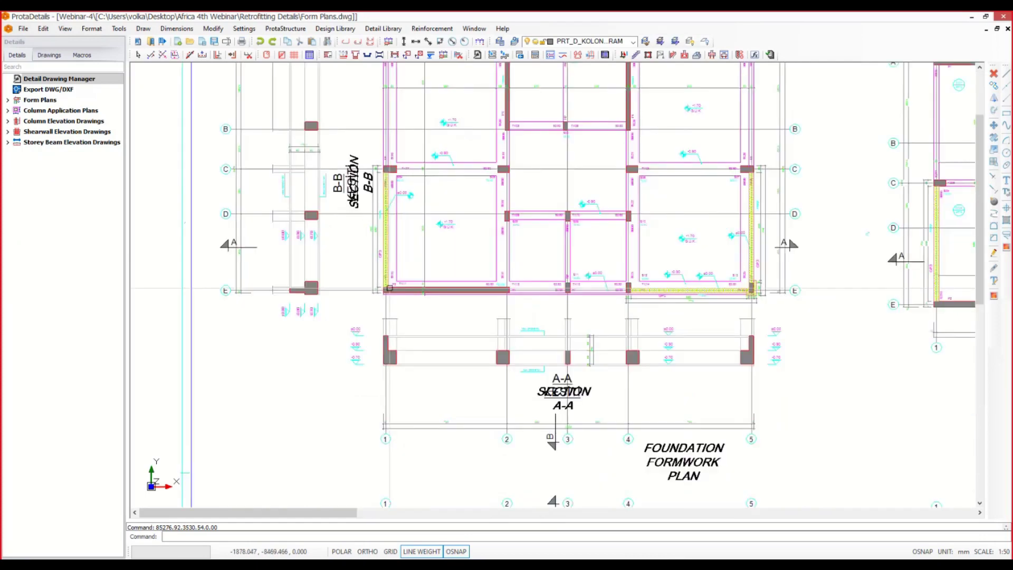
{"action": "scroll", "coordinate": [549, 290], "scroll_direction": "up", "scroll_amount": 3}
{"action": "middle_click_drag", "start_coordinate": [788, 293], "coordinate": [467, 327]}
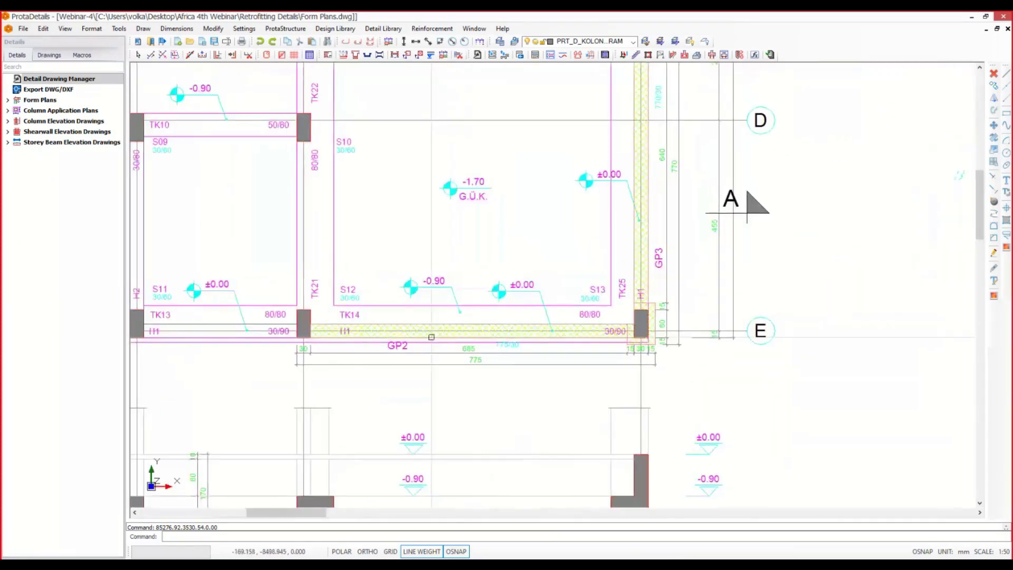
{"action": "scroll", "coordinate": [468, 327], "scroll_direction": "up", "scroll_amount": 4}
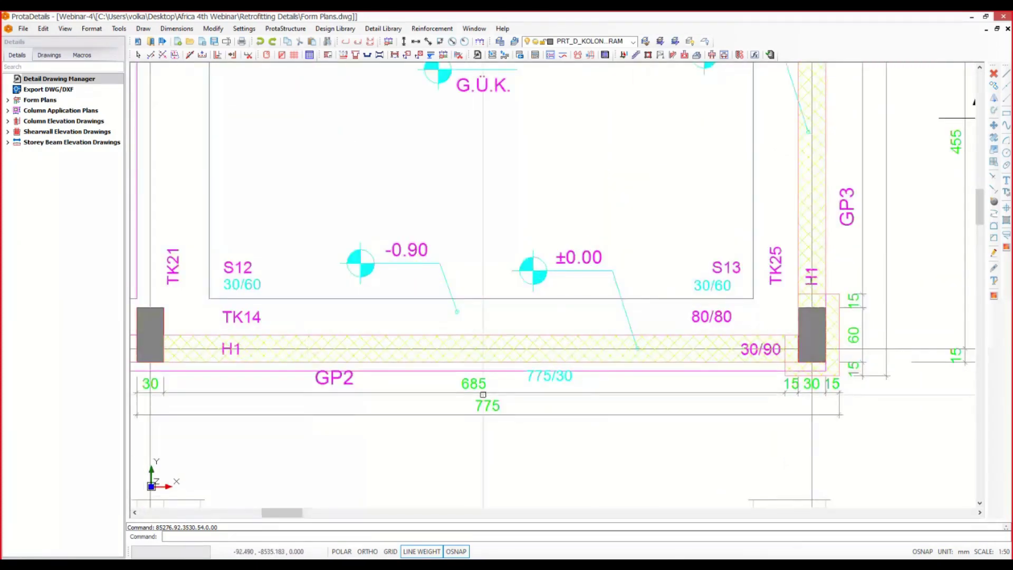
{"action": "scroll", "coordinate": [482, 395], "scroll_direction": "down", "scroll_amount": 4}
{"action": "mouse_move", "coordinate": [664, 75]}
{"action": "middle_mouse_down"}
{"action": "mouse_move", "coordinate": [628, 246]}
{"action": "mouse_move", "coordinate": [701, 259]}
{"action": "mouse_move", "coordinate": [727, 251]}
{"action": "middle_mouse_up"}
{"action": "scroll", "coordinate": [628, 247], "scroll_direction": "up", "scroll_amount": 3}
{"action": "scroll", "coordinate": [628, 246], "scroll_direction": "down", "scroll_amount": 5}
{"action": "scroll", "coordinate": [656, 203], "scroll_direction": "down", "scroll_amount": 4}
{"action": "scroll", "coordinate": [656, 203], "scroll_direction": "up", "scroll_amount": 3}
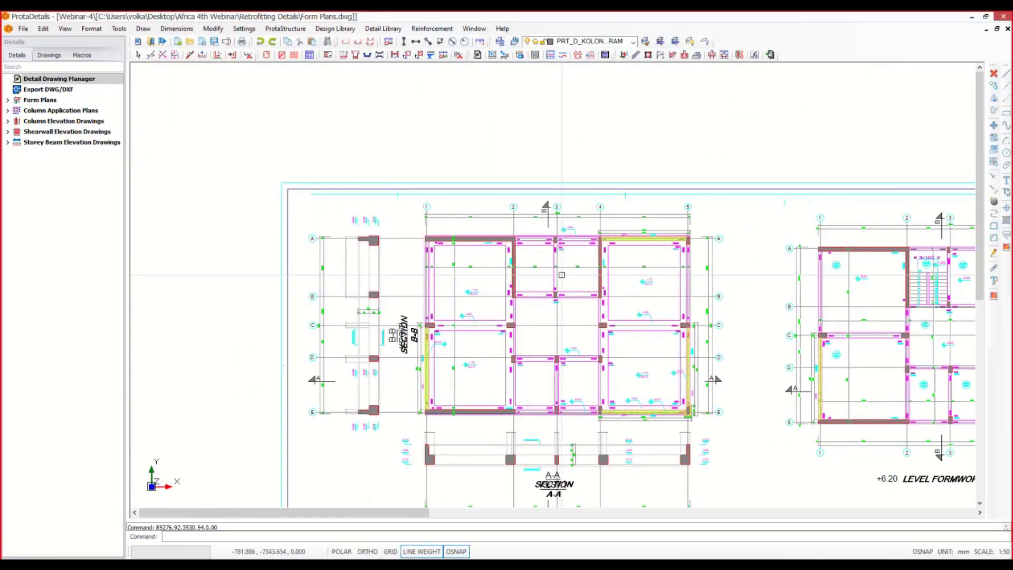
Examine the storey formwork plans and Section A-A for the retrofit walls across the building levels.
{"action": "scroll", "coordinate": [656, 203], "scroll_direction": "down", "scroll_amount": 3}
{"action": "middle_click_drag", "start_coordinate": [656, 203], "coordinate": [438, 211]}
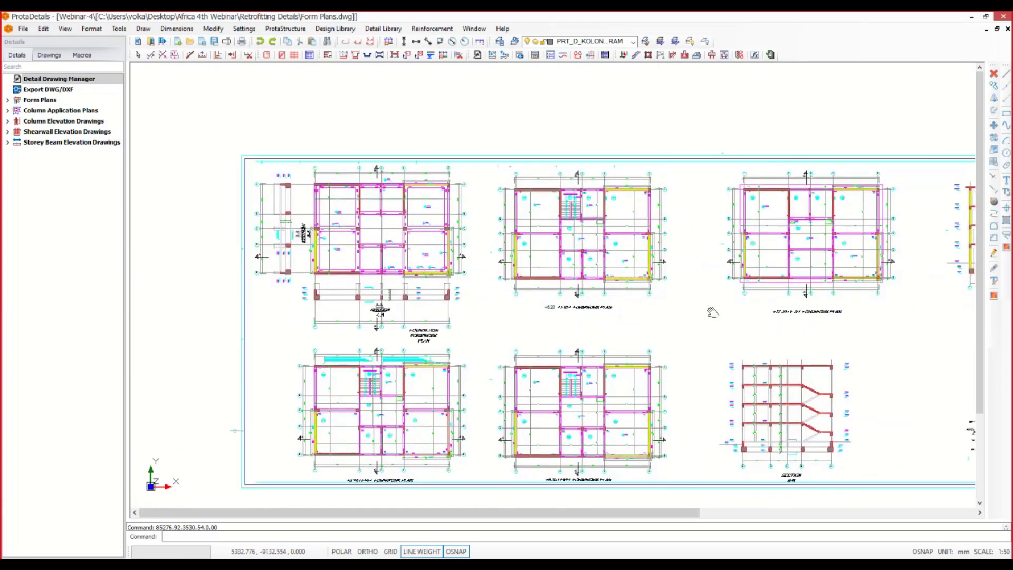
{"action": "scroll", "coordinate": [484, 304], "scroll_direction": "up", "scroll_amount": 3}
{"action": "scroll", "coordinate": [484, 304], "scroll_direction": "up", "scroll_amount": 5}
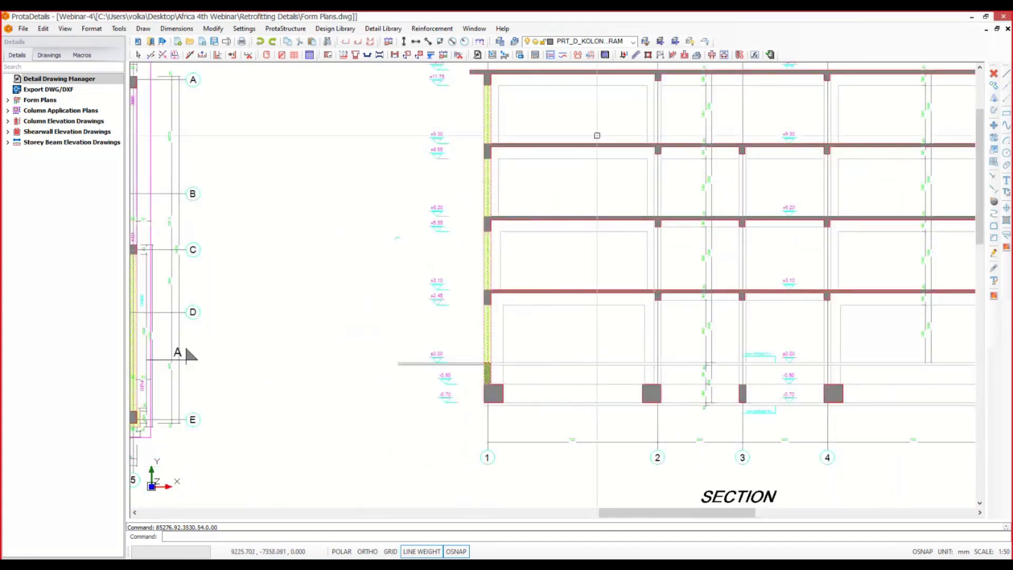
{"action": "scroll", "coordinate": [683, 324], "scroll_direction": "down", "scroll_amount": 1}
{"action": "scroll", "coordinate": [683, 323], "scroll_direction": "up", "scroll_amount": 1}
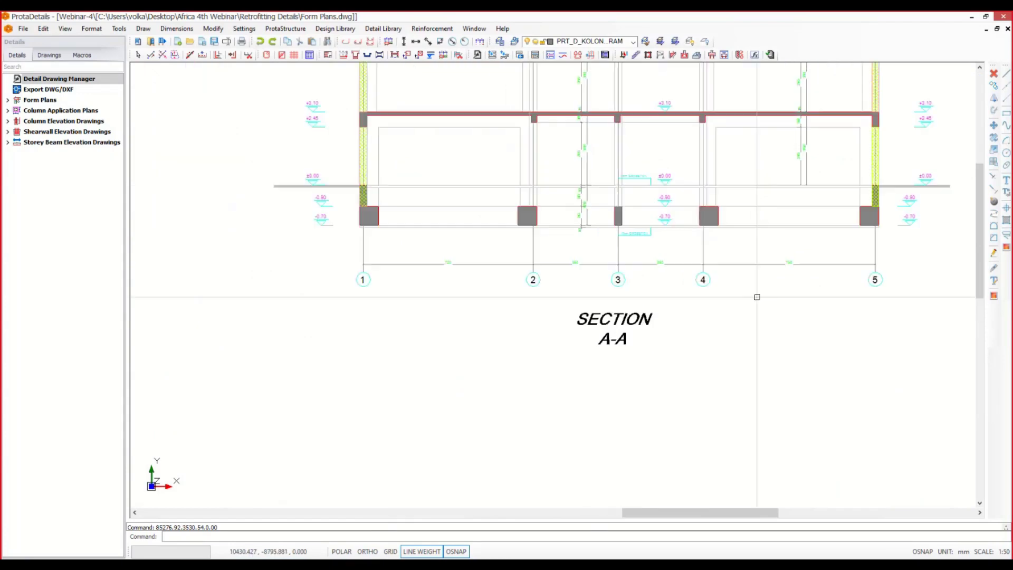
{"action": "middle_click_drag", "start_coordinate": [709, 353], "coordinate": [591, 497]}
{"action": "scroll", "coordinate": [581, 420], "scroll_direction": "down", "scroll_amount": 3}
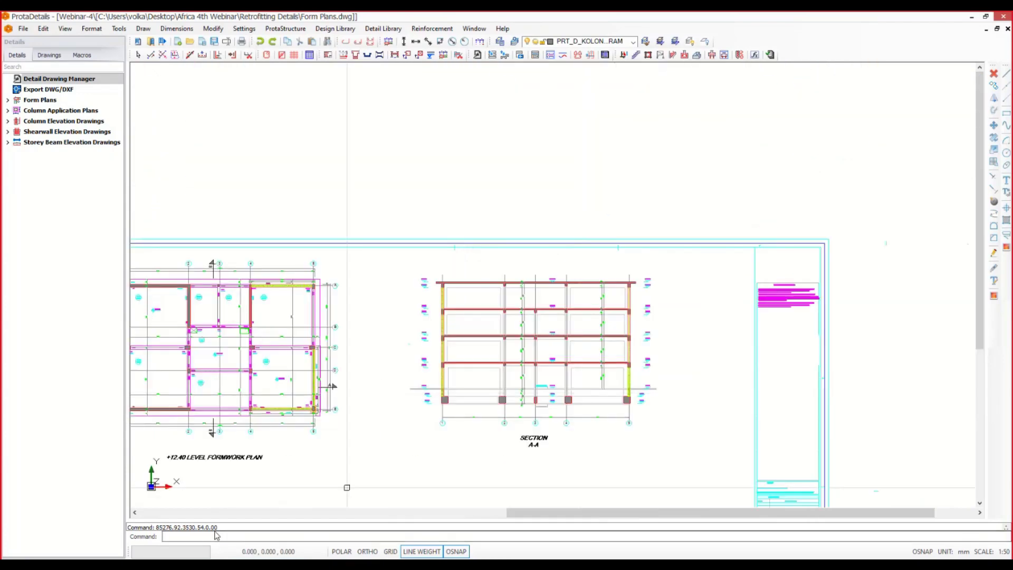
{"action": "scroll", "coordinate": [442, 403], "scroll_direction": "up", "scroll_amount": 1}
{"action": "scroll", "coordinate": [442, 403], "scroll_direction": "down", "scroll_amount": 2}
{"action": "scroll", "coordinate": [572, 373], "scroll_direction": "up", "scroll_amount": 3}
{"action": "scroll", "coordinate": [620, 372], "scroll_direction": "up", "scroll_amount": 1}
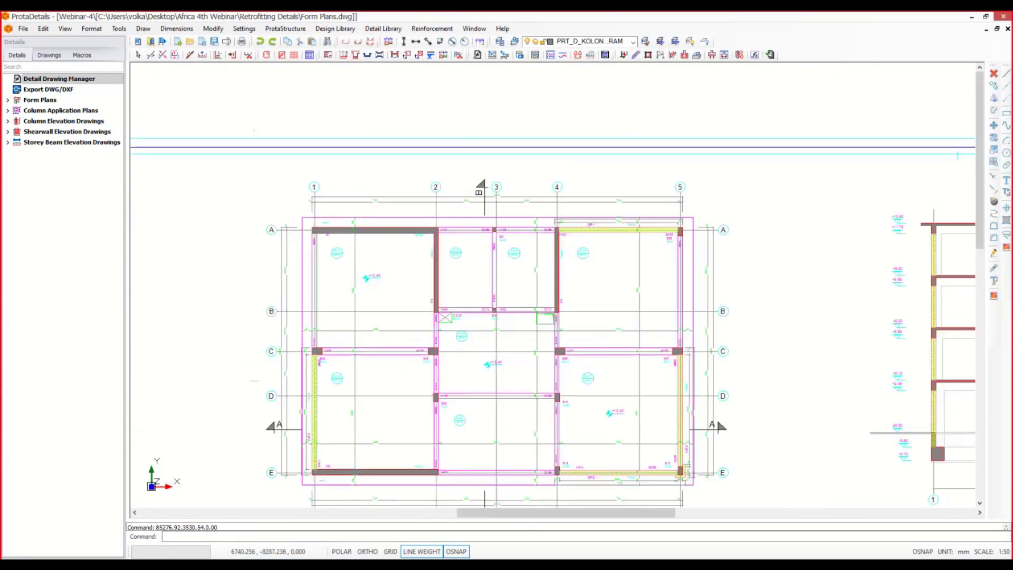
Switch to ProtaStructure and set the existing building assessment to Time History Analysis, agreeing to create the analysis model.
{"action": "key", "text": "alt+Tab"}
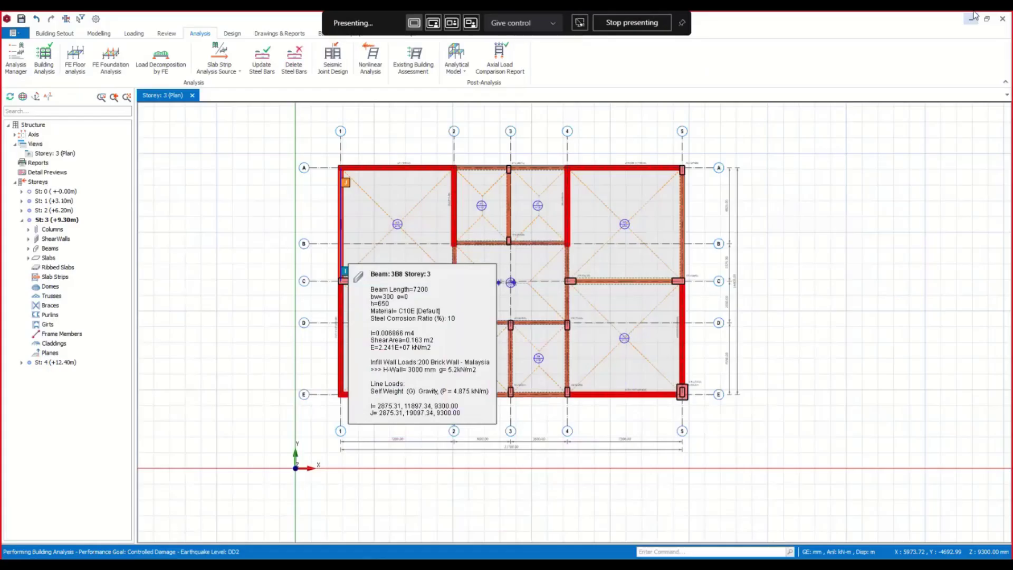
{"action": "left_click", "coordinate": [238, 35]}
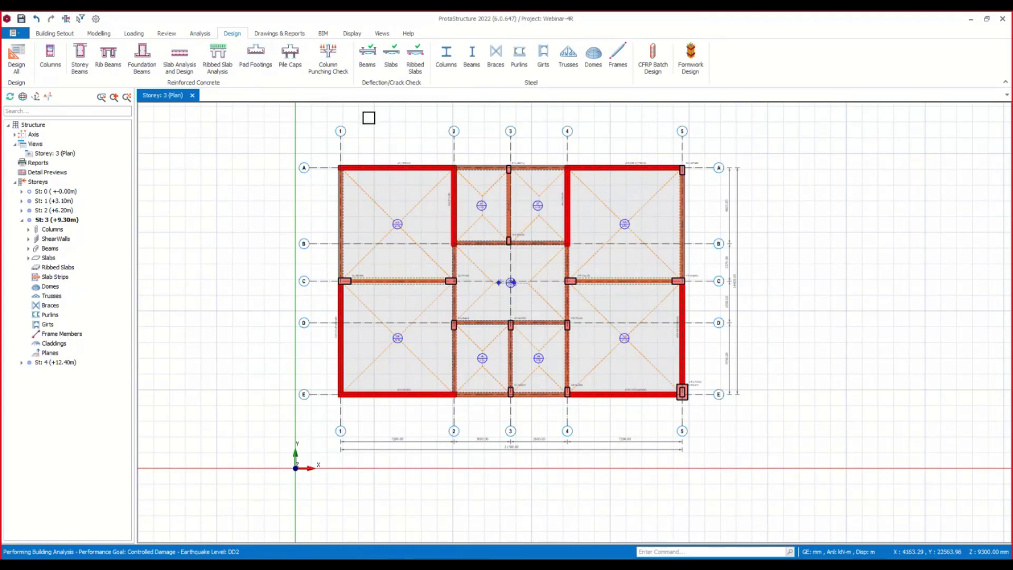
{"action": "left_click", "coordinate": [201, 34]}
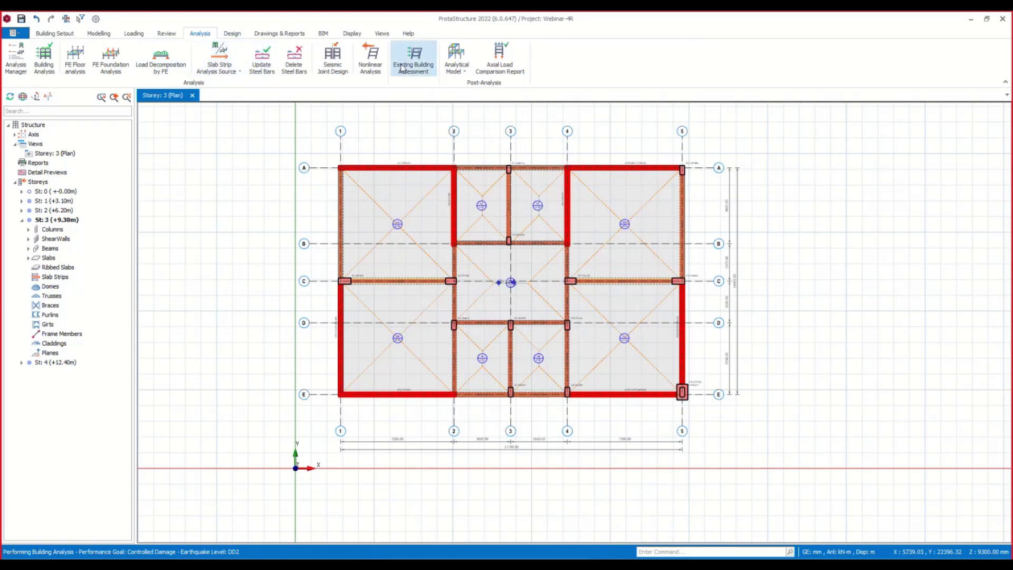
{"action": "left_click", "coordinate": [413, 59]}
{"action": "left_click", "coordinate": [232, 138]}
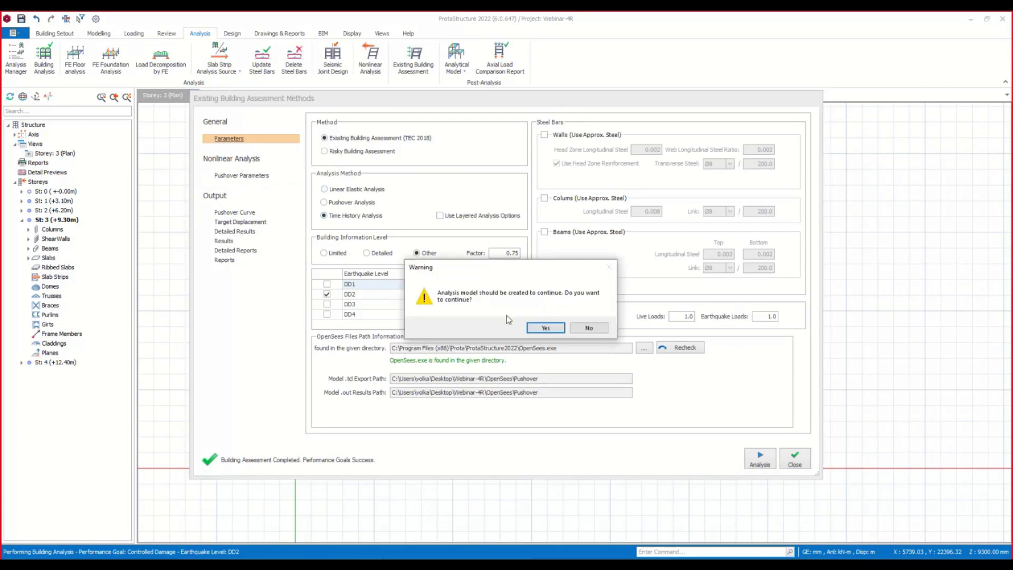
{"action": "left_click", "coordinate": [544, 328]}
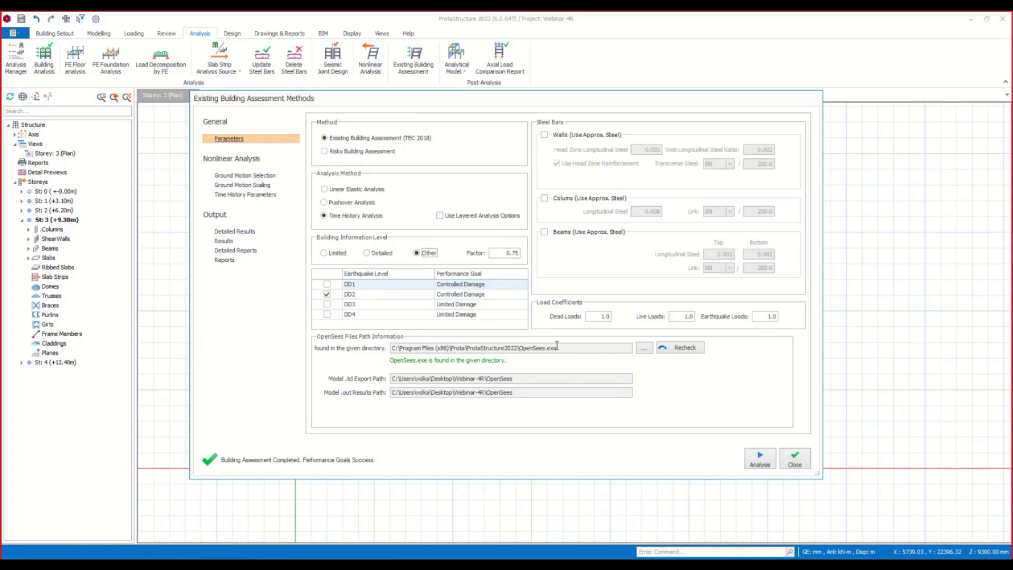
Add a ground motion to the ground motion selection and open its X-direction time history data.
{"action": "left_click", "coordinate": [242, 178]}
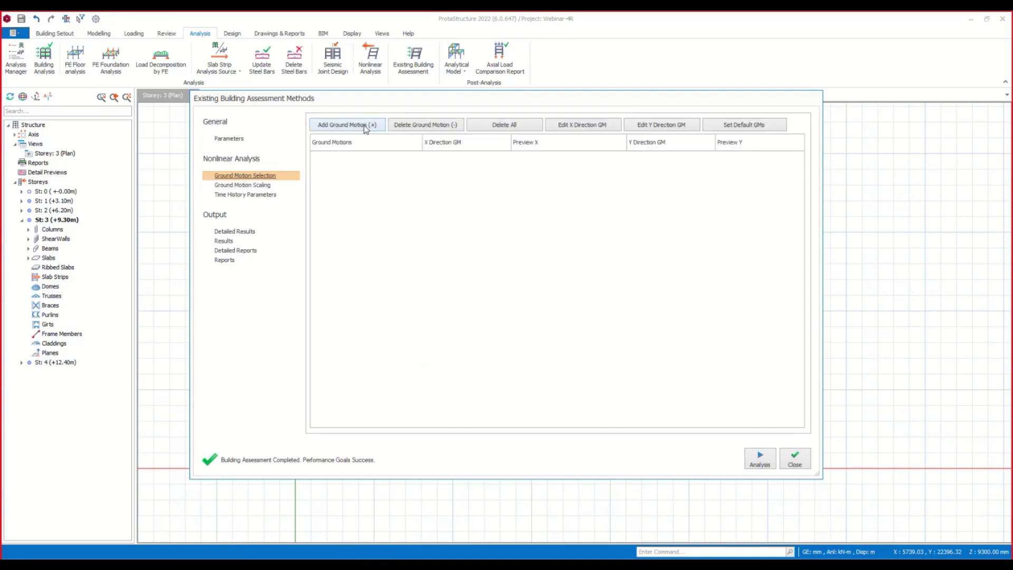
{"action": "left_click", "coordinate": [366, 129]}
{"action": "left_click", "coordinate": [464, 159]}
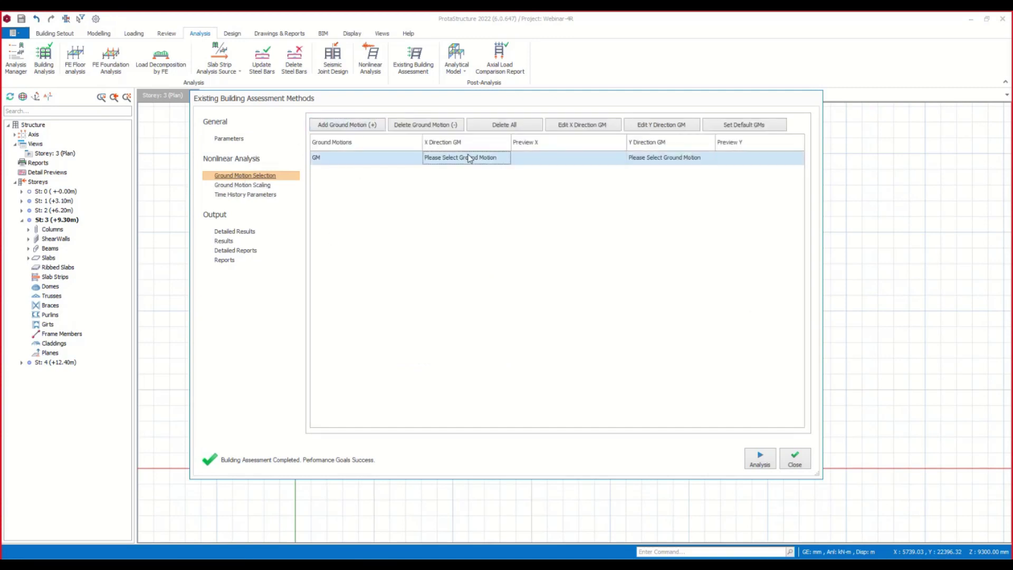
{"action": "double_click", "coordinate": [467, 158]}
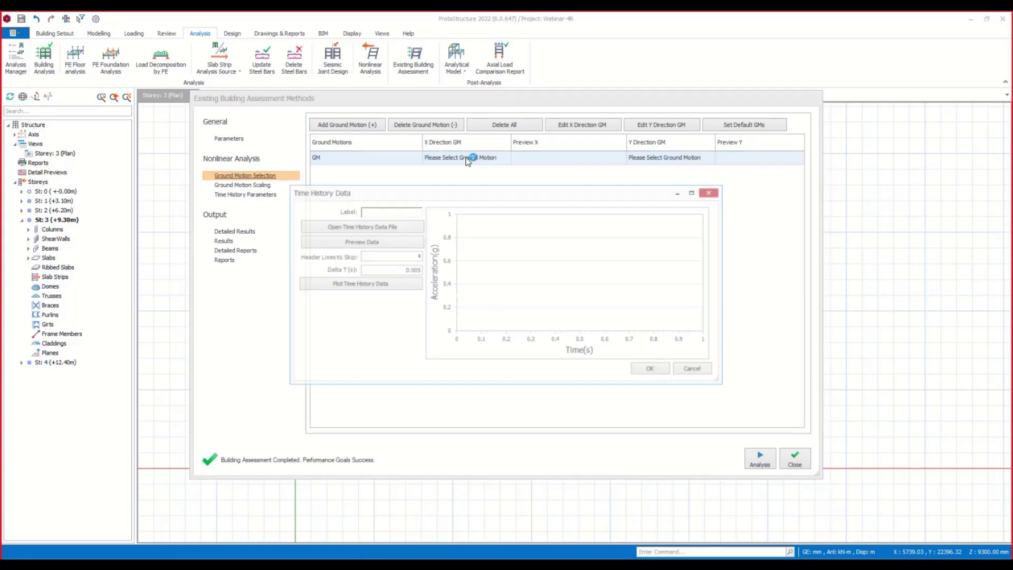
Browse to the Prota folder under Program Files (x86) on drive C for the X-direction time history data file.
{"action": "left_click", "coordinate": [373, 225]}
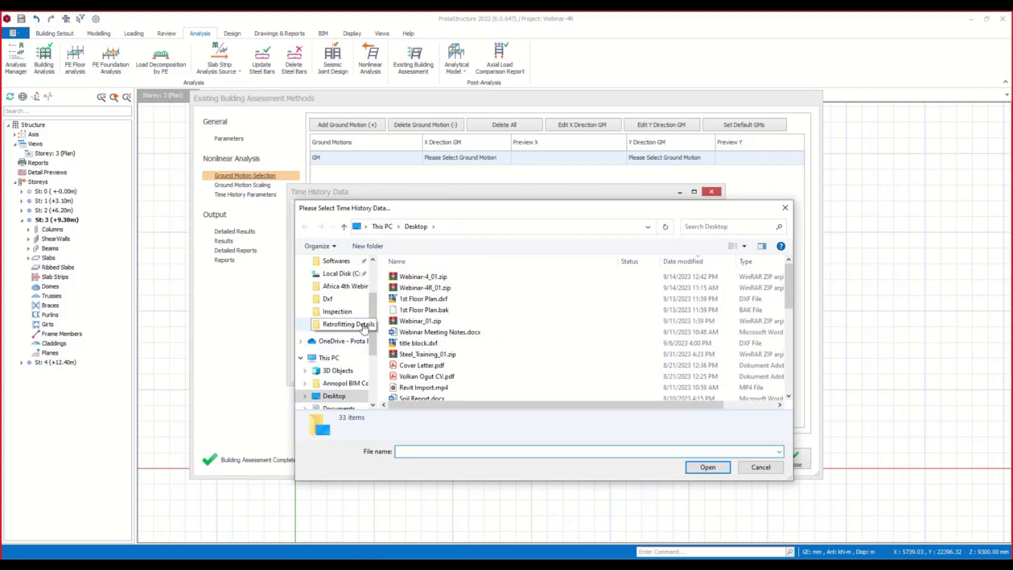
{"action": "scroll", "coordinate": [376, 317], "scroll_direction": "down", "scroll_amount": 3}
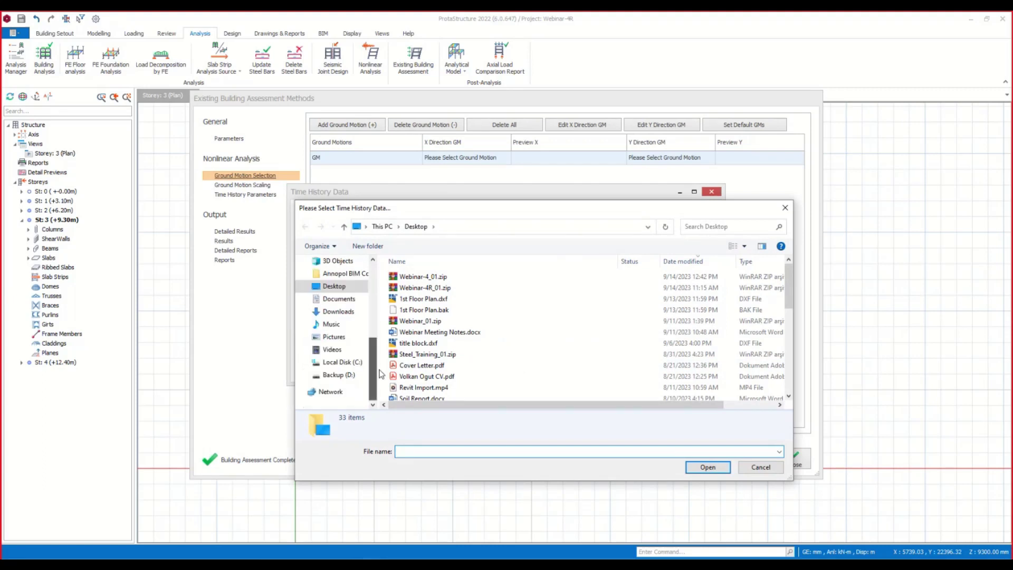
{"action": "left_click", "coordinate": [342, 362]}
{"action": "scroll", "coordinate": [458, 372], "scroll_direction": "down", "scroll_amount": 2}
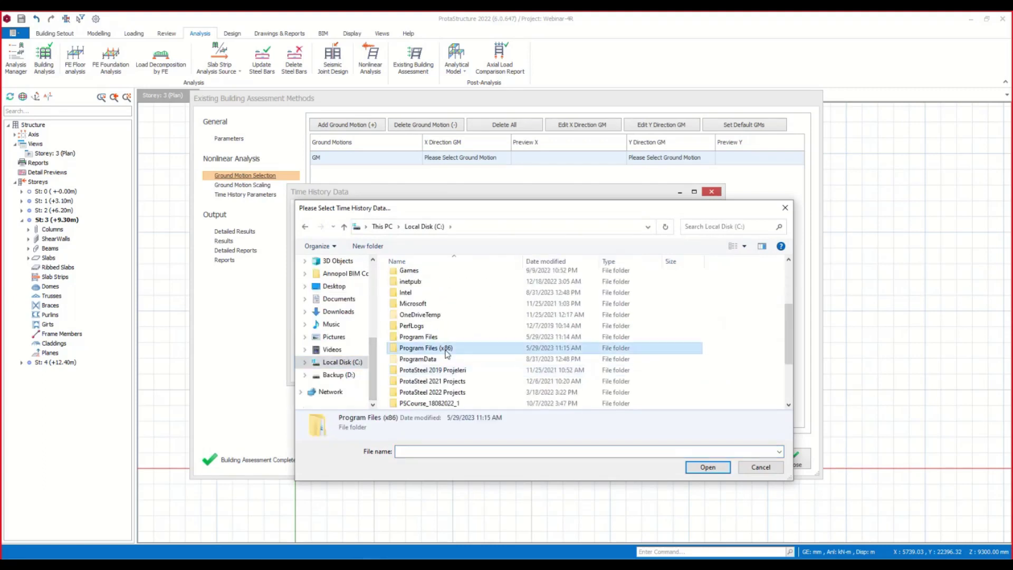
{"action": "double_click", "coordinate": [445, 347]}
{"action": "scroll", "coordinate": [446, 364], "scroll_direction": "down", "scroll_amount": 2}
{"action": "scroll", "coordinate": [446, 388], "scroll_direction": "down", "scroll_amount": 4}
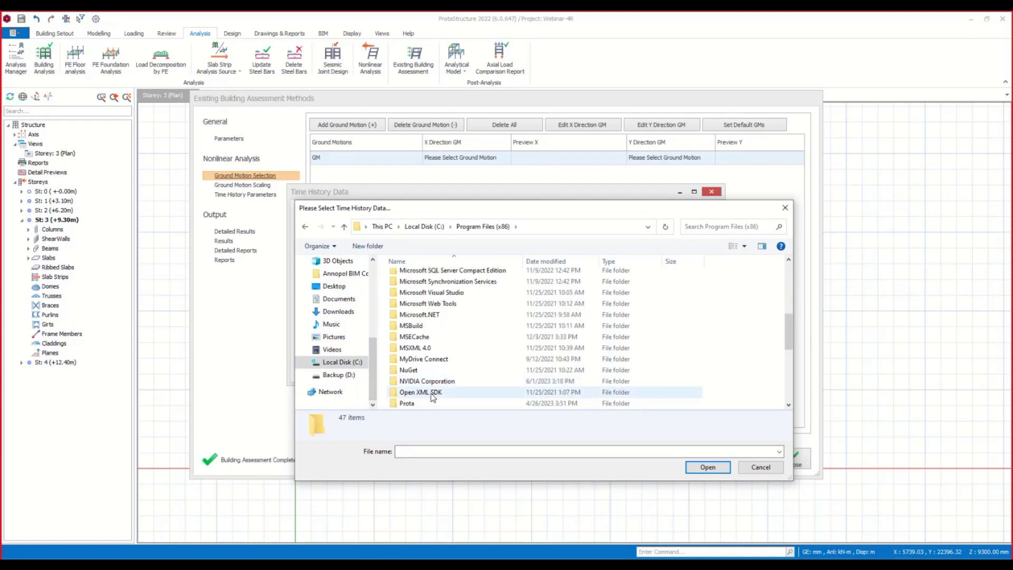
{"action": "left_click", "coordinate": [417, 405]}
{"action": "double_click", "coordinate": [416, 405]}
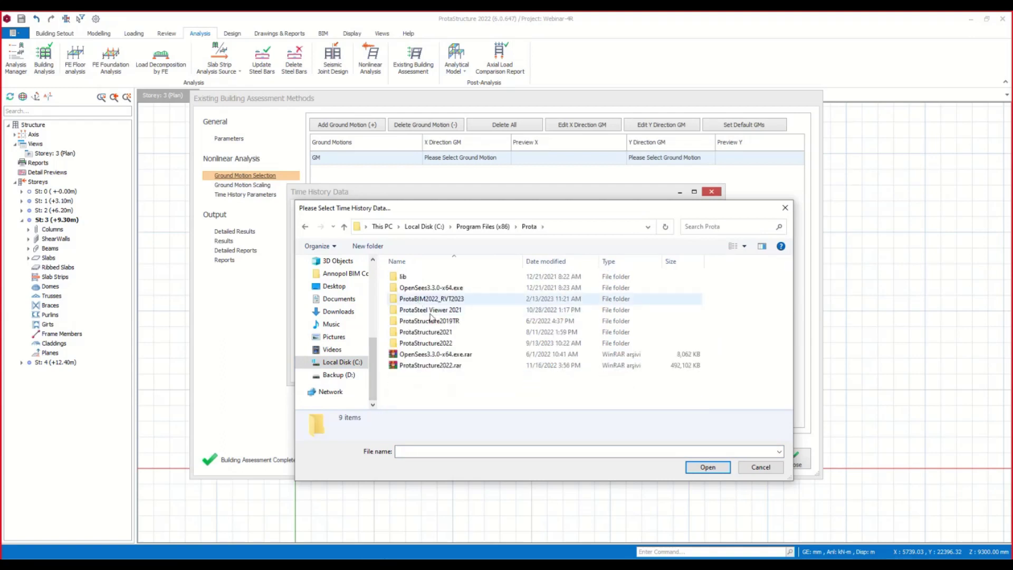
Load the Z1_Kocaeli_1999_GYN090.AT2 accelerogram from the ProtaStructure2022 Accelerograms folder as time history data.
{"action": "double_click", "coordinate": [419, 347]}
{"action": "double_click", "coordinate": [417, 277]}
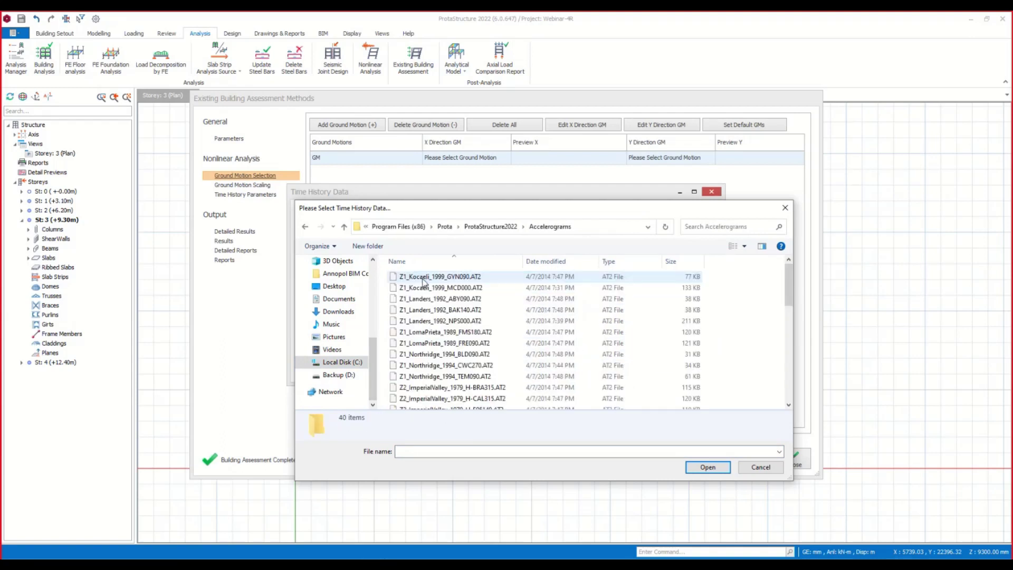
{"action": "left_click", "coordinate": [432, 276]}
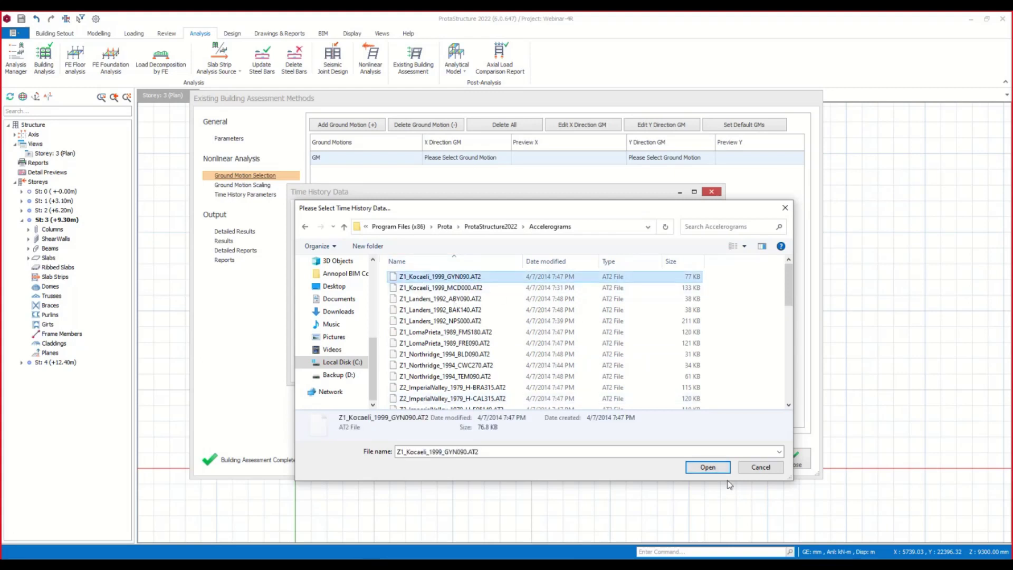
{"action": "left_click", "coordinate": [707, 468]}
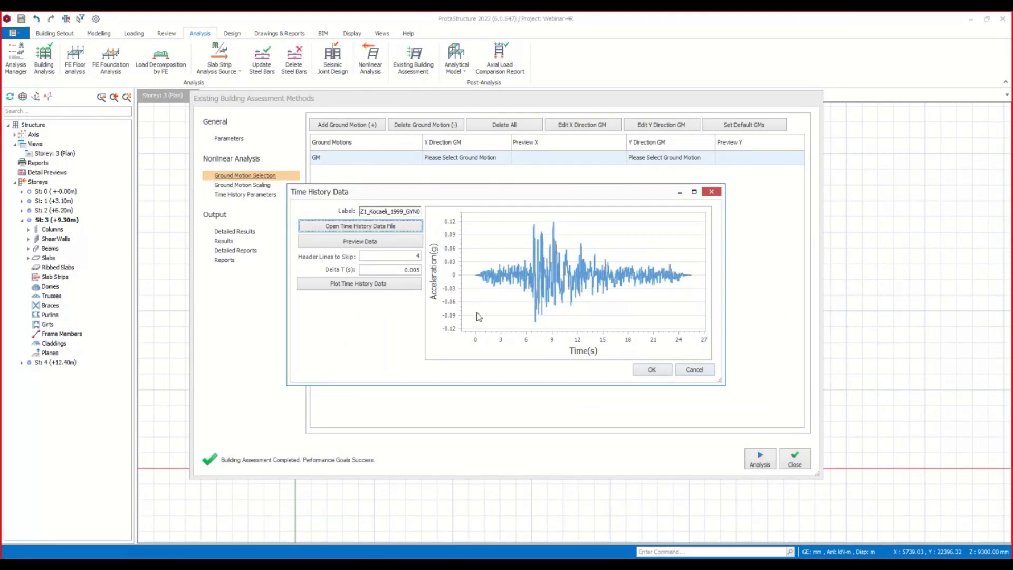
Preview the raw time history data and examine its header lines and the acceleration values below them.
{"action": "left_click", "coordinate": [368, 244]}
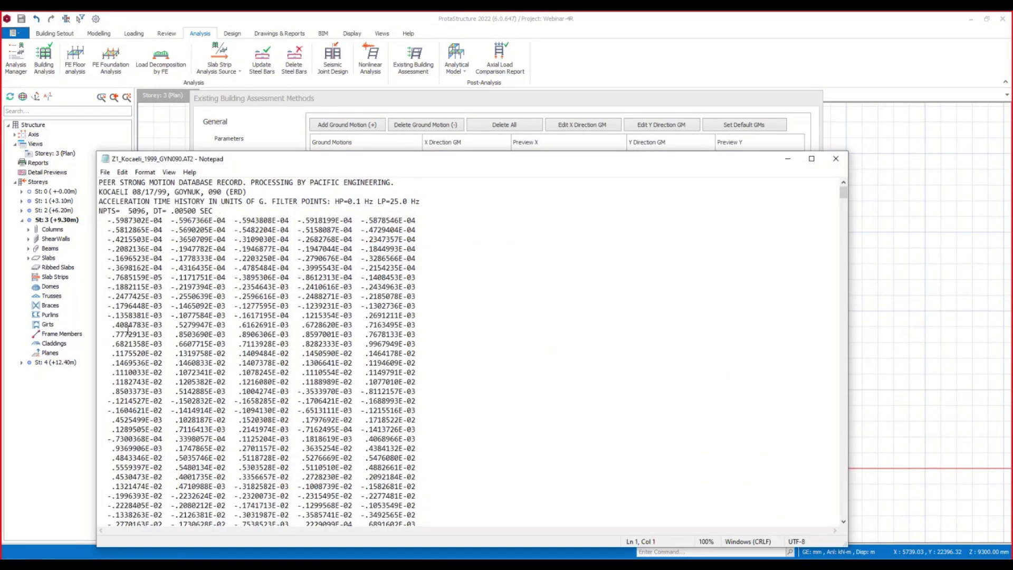
{"action": "left_click_drag", "start_coordinate": [216, 211], "coordinate": [54, 180]}
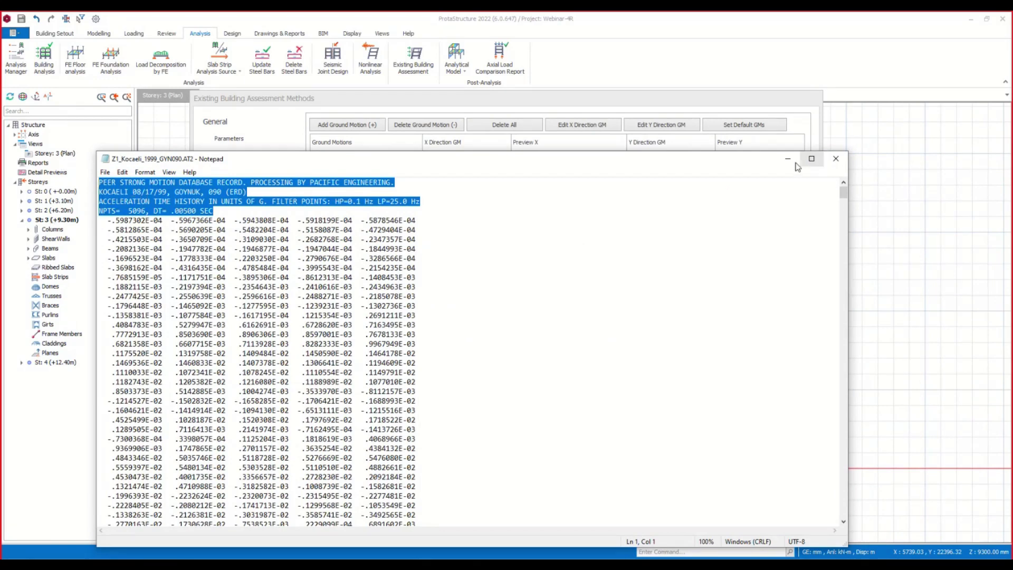
{"action": "left_click", "coordinate": [836, 159]}
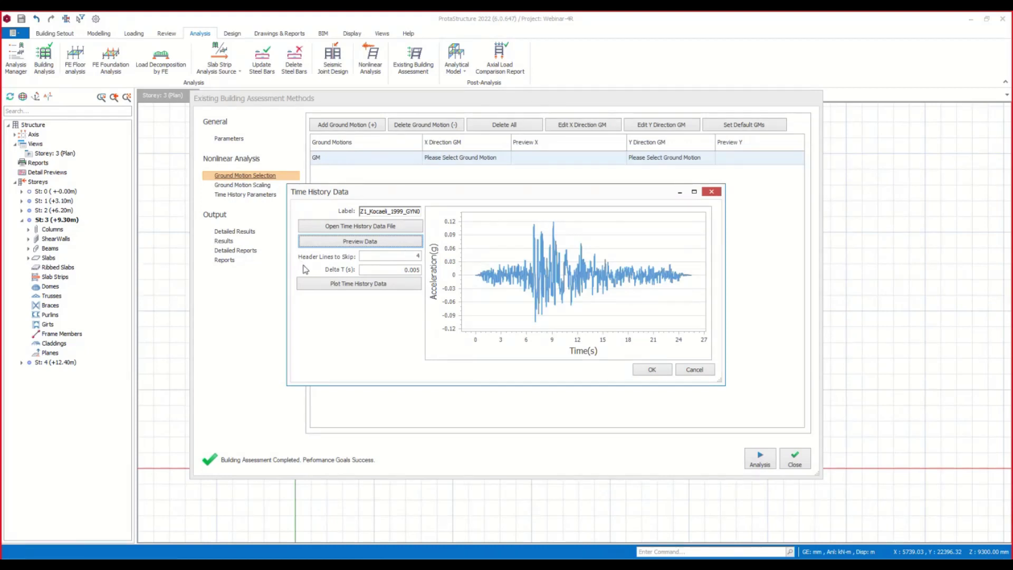
{"action": "double_click", "coordinate": [410, 256]}
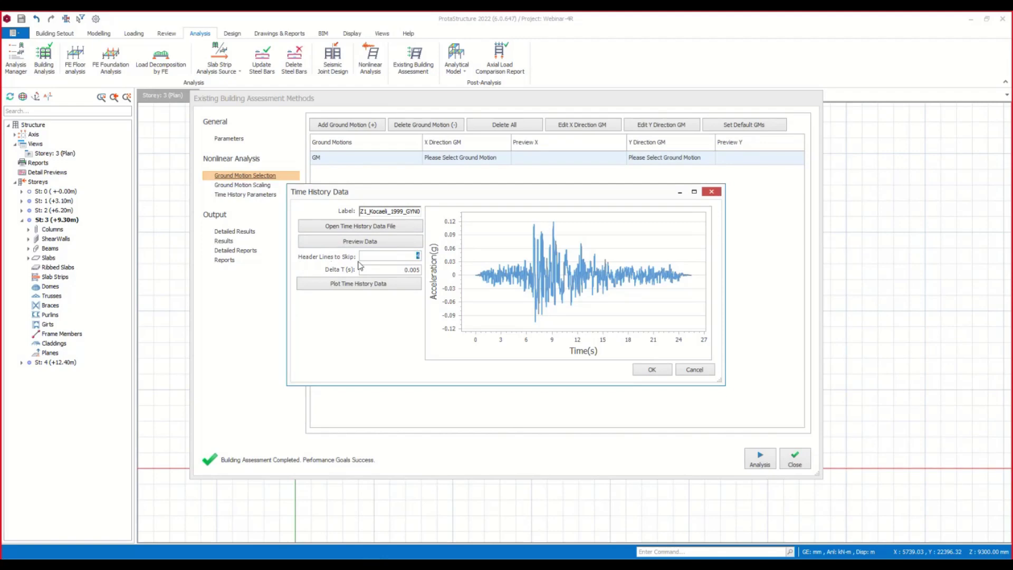
{"action": "left_click", "coordinate": [380, 244]}
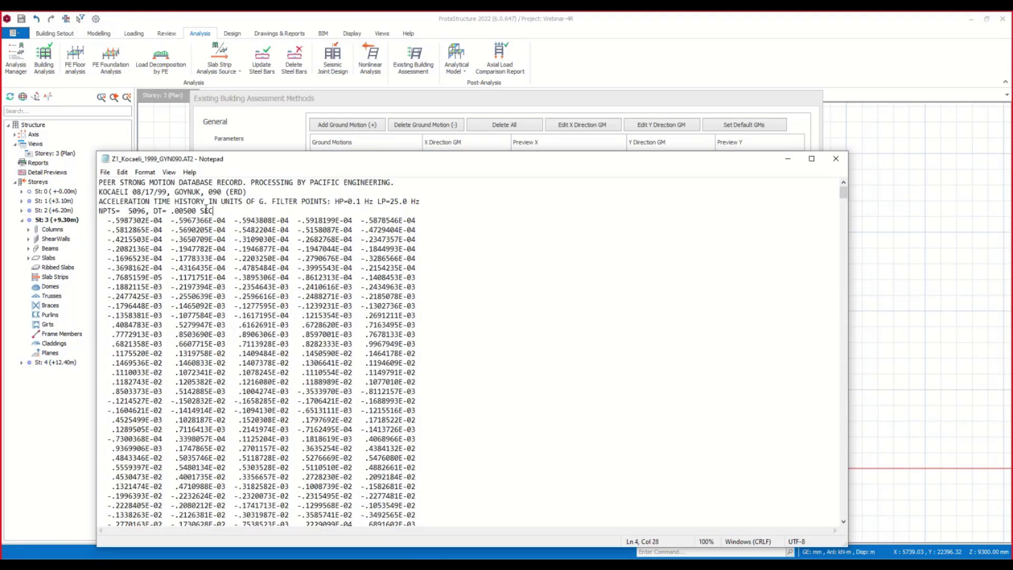
{"action": "left_click_drag", "start_coordinate": [214, 210], "coordinate": [99, 182]}
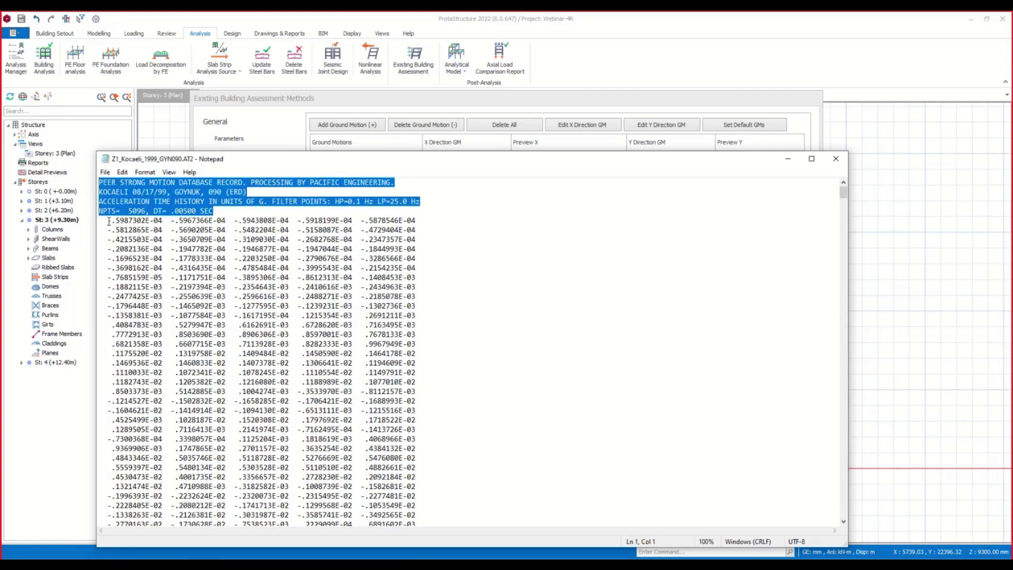
{"action": "left_click_drag", "start_coordinate": [99, 218], "coordinate": [437, 255]}
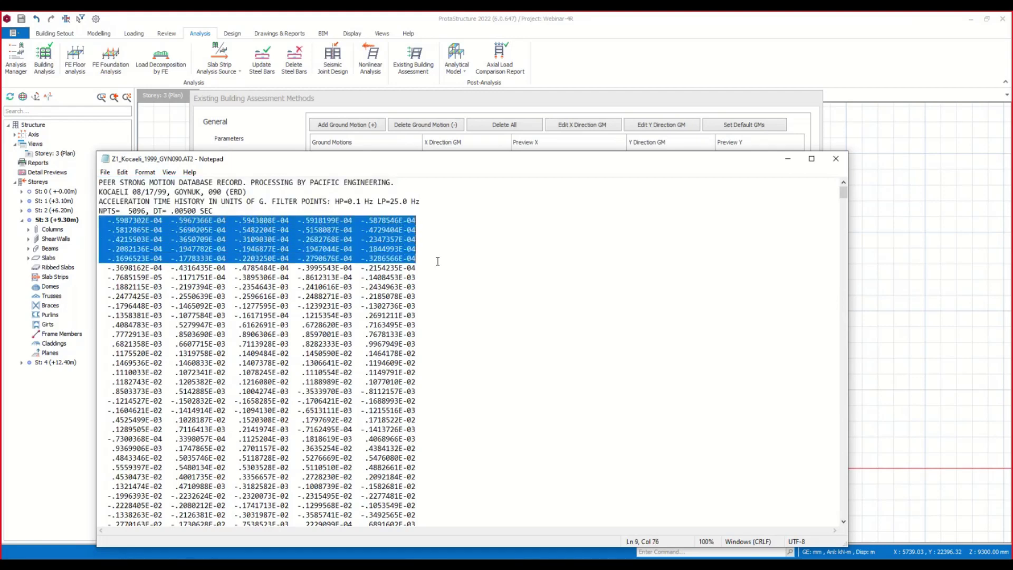
{"action": "left_click", "coordinate": [835, 159]}
Plot the time history data with the existing header-line and time-step settings and accept it as the X-direction ground motion.
{"action": "left_click", "coordinate": [389, 258]}
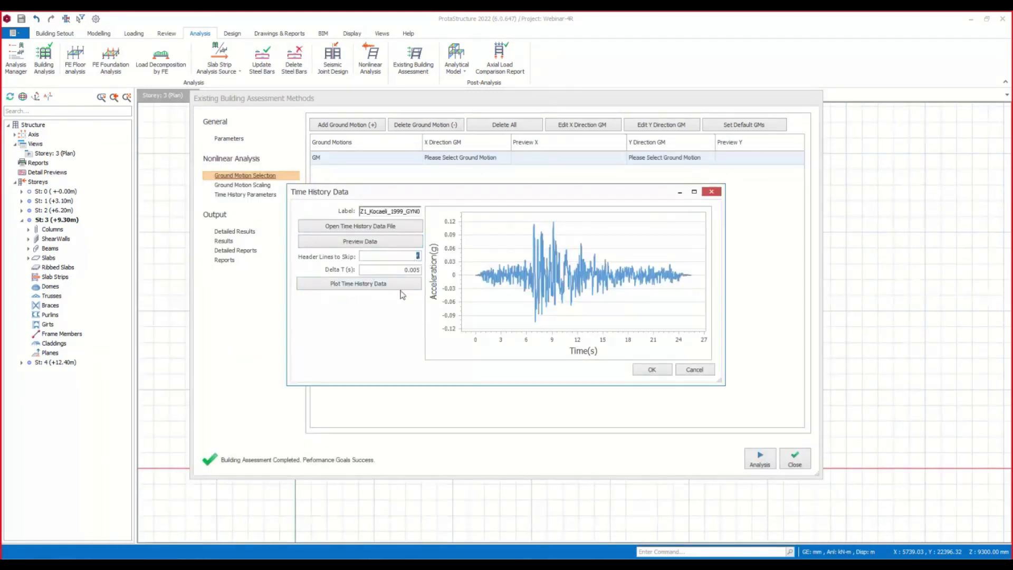
{"action": "left_click_drag", "start_coordinate": [407, 270], "coordinate": [420, 270]}
{"action": "left_click", "coordinate": [420, 270]}
{"action": "left_click", "coordinate": [359, 285]}
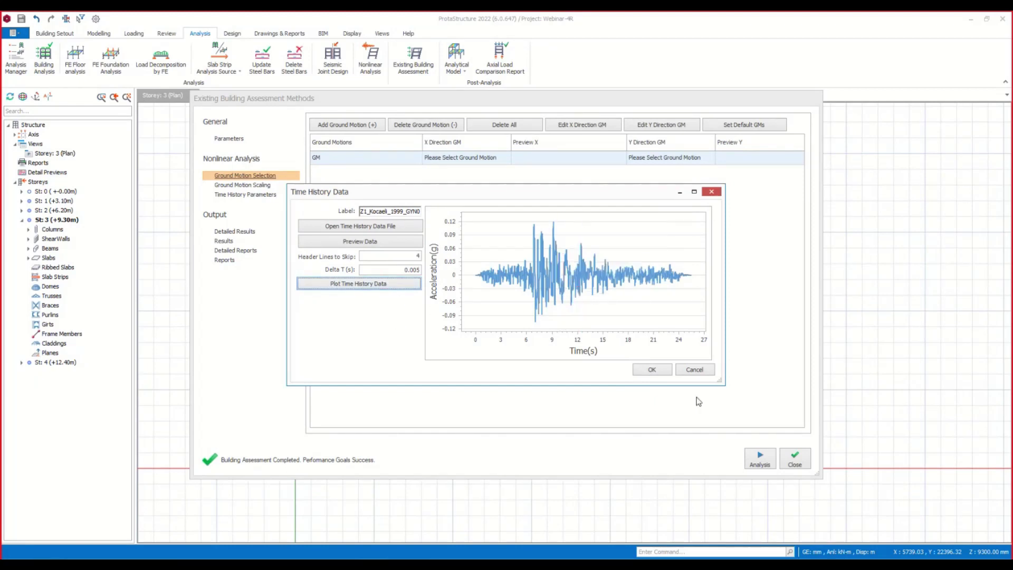
{"action": "left_click", "coordinate": [654, 371]}
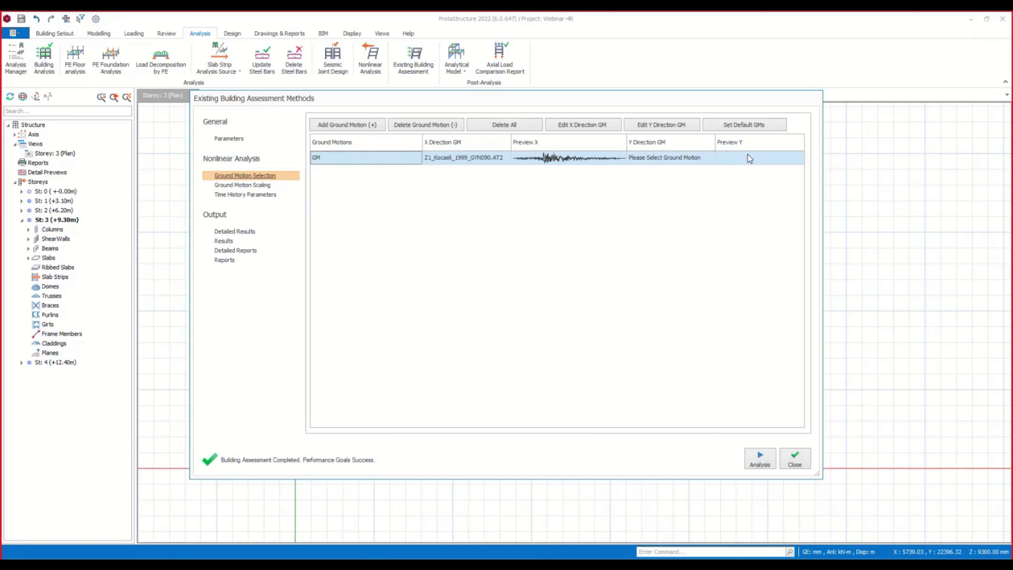
Load the default ground motion set and scale the ground motions using the Each Spectrum method.
{"action": "left_click", "coordinate": [741, 126]}
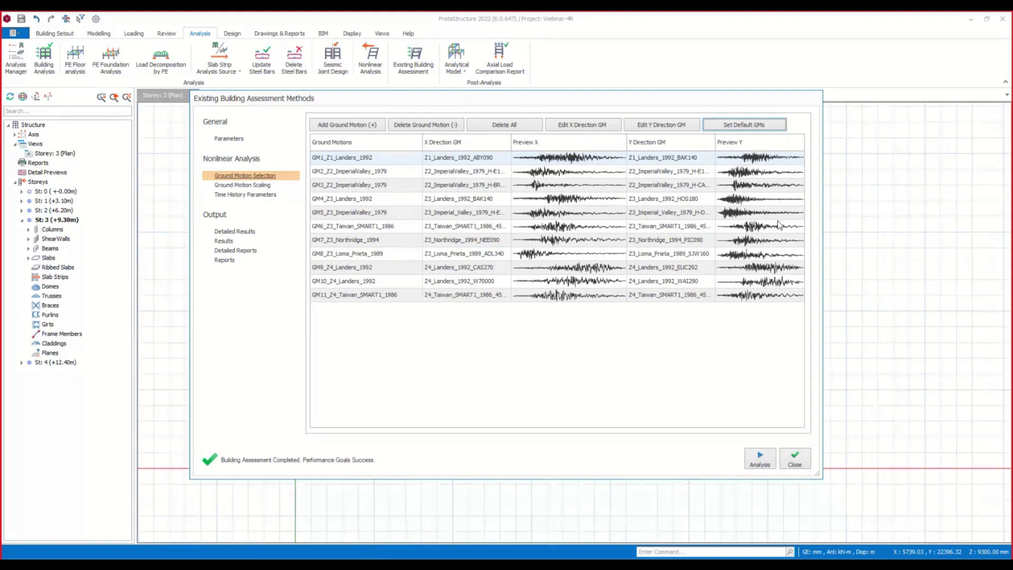
{"action": "left_click", "coordinate": [237, 185]}
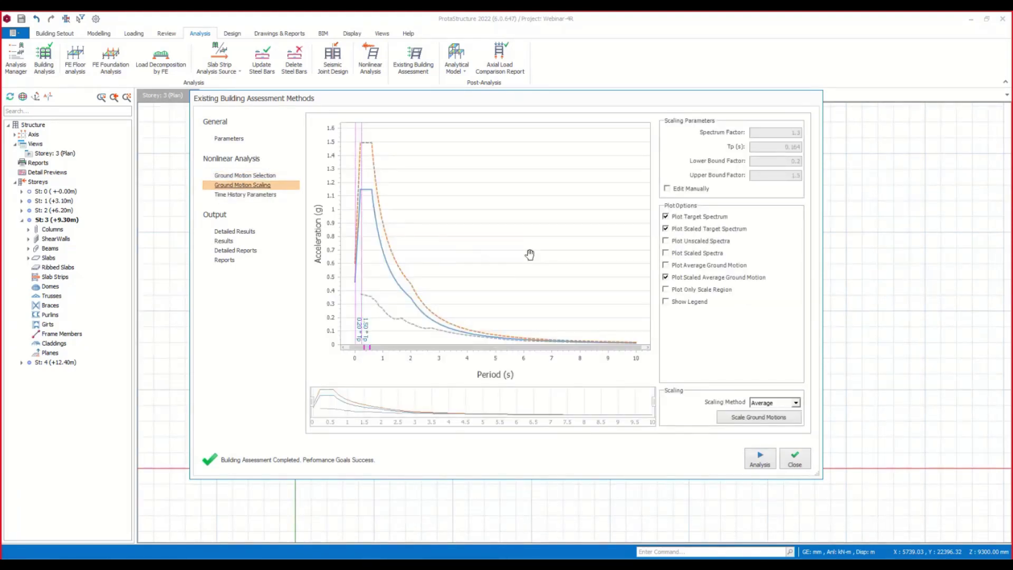
{"action": "mouse_move", "coordinate": [531, 254]}
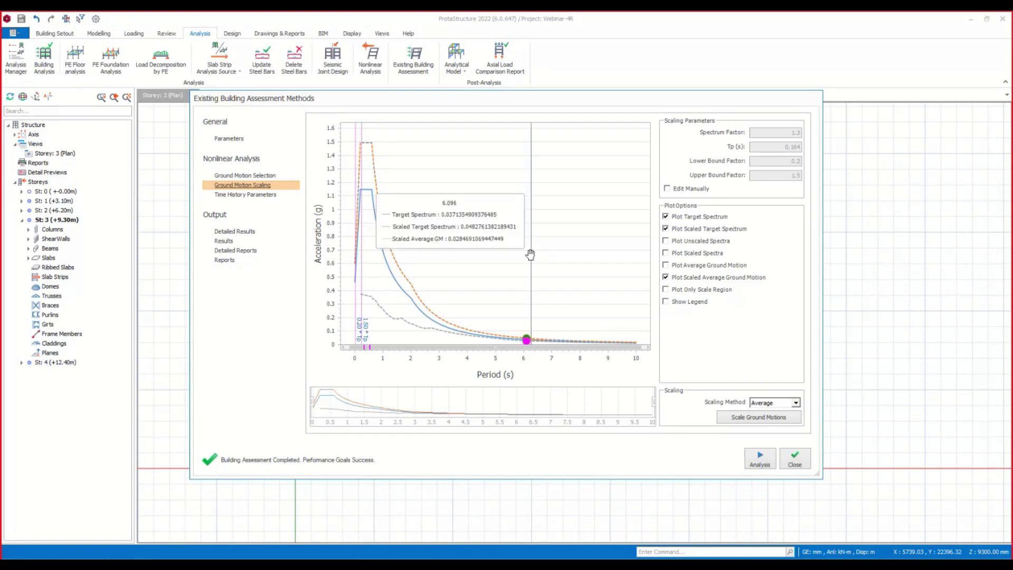
{"action": "left_click", "coordinate": [773, 404]}
{"action": "left_click", "coordinate": [775, 411]}
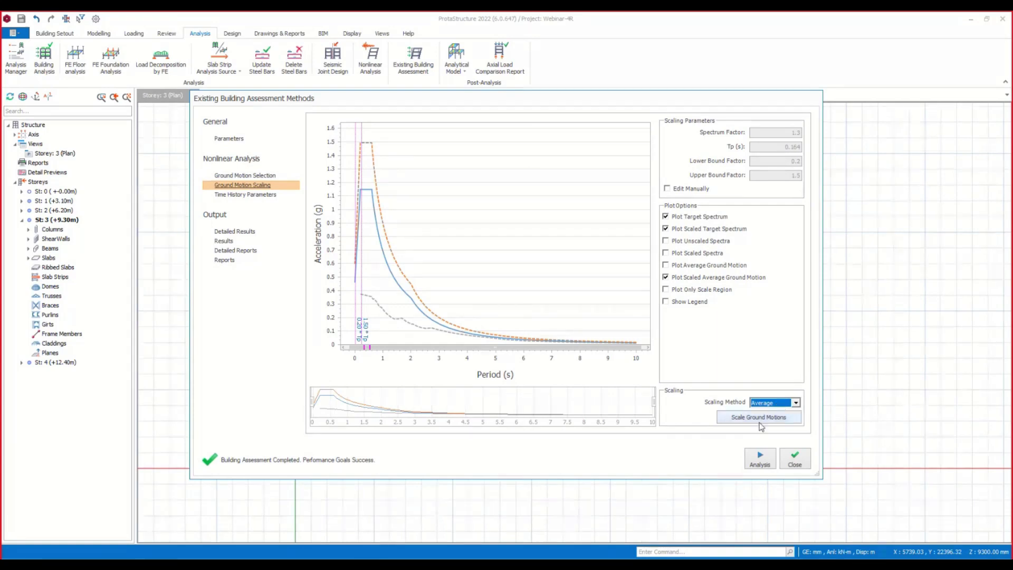
{"action": "left_click", "coordinate": [775, 402]}
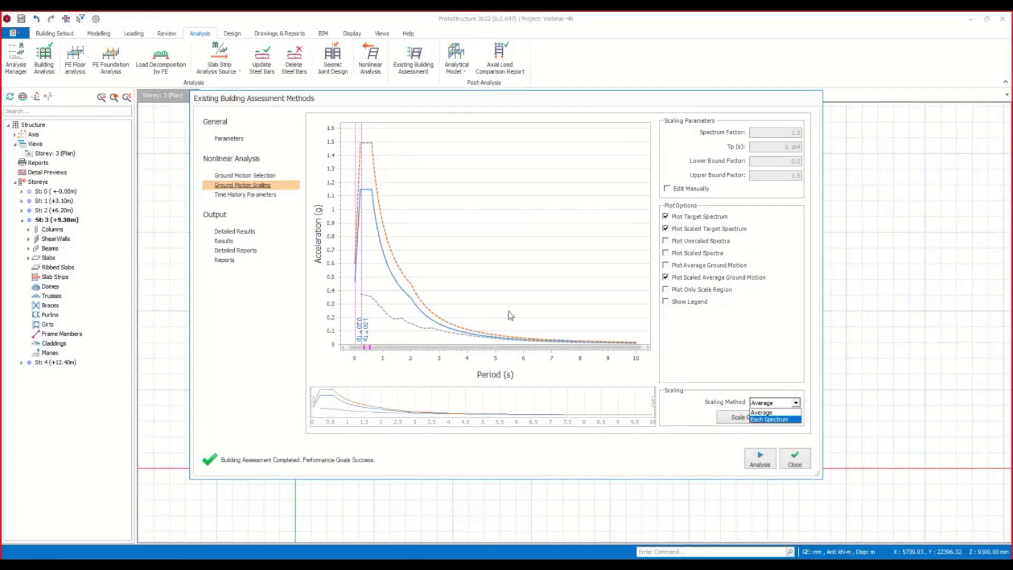
{"action": "left_click", "coordinate": [770, 419]}
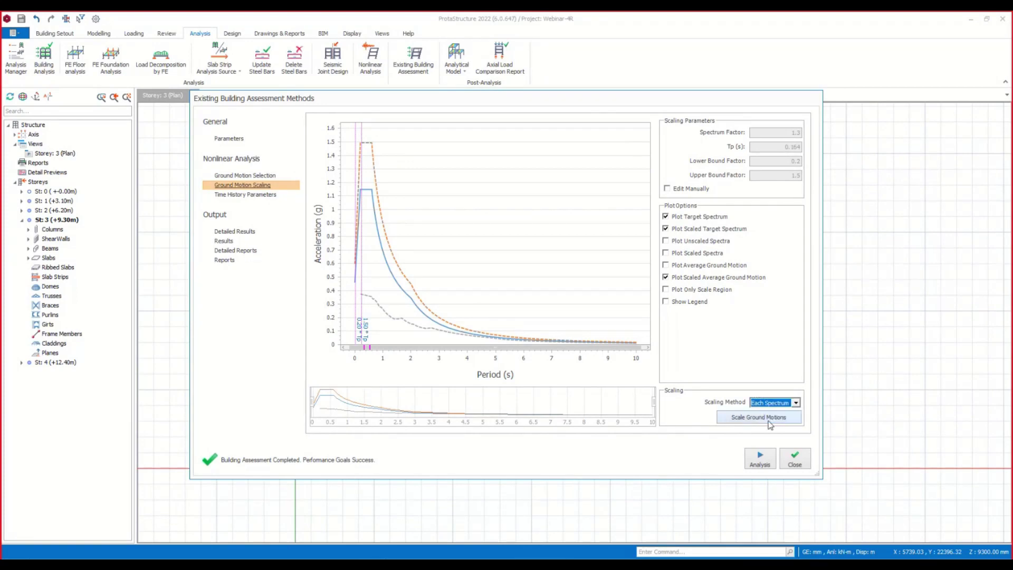
{"action": "left_click", "coordinate": [762, 420]}
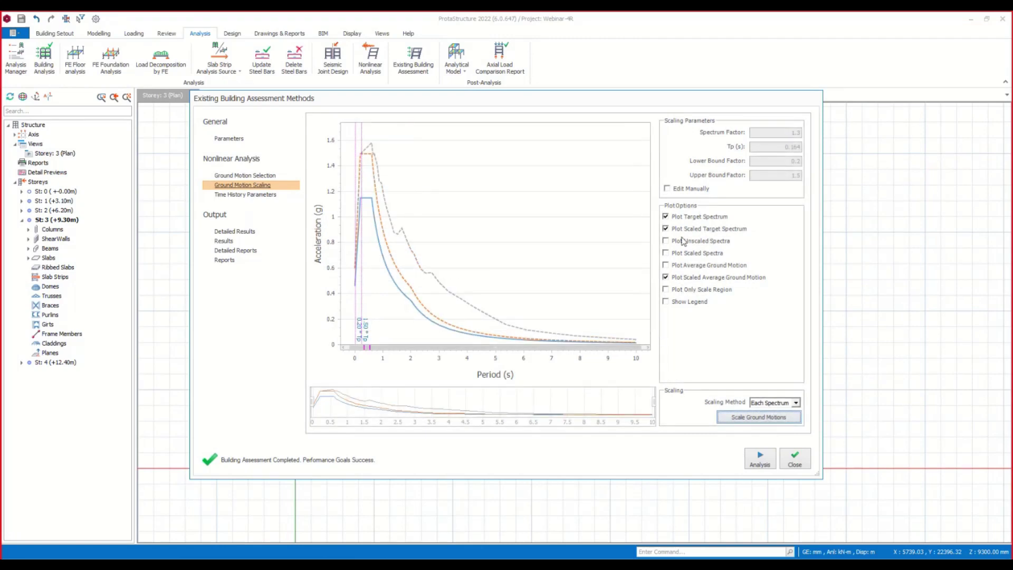
Review the scale factors of the analysis models and the output time step in the time history parameters.
{"action": "left_click", "coordinate": [245, 195]}
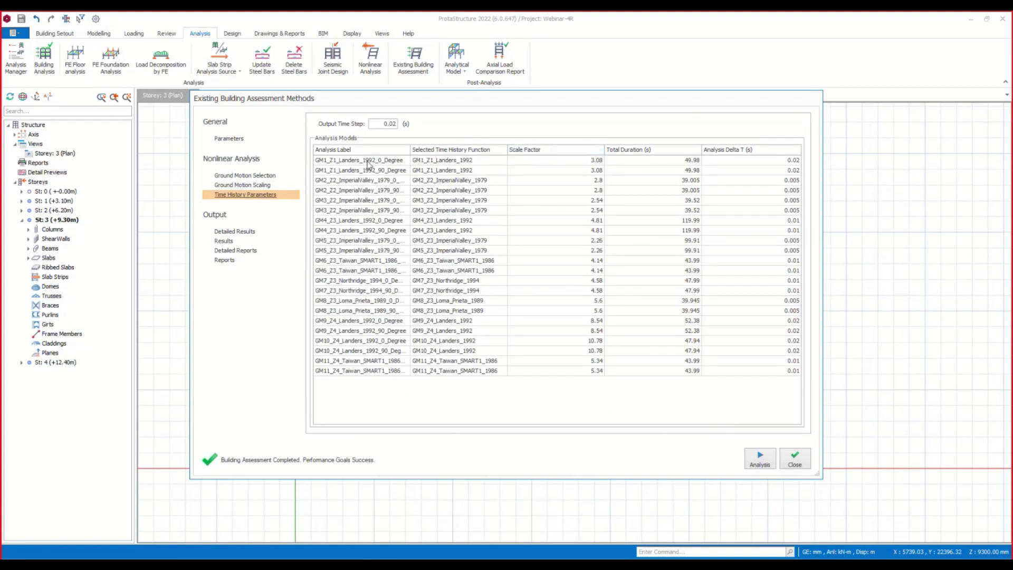
{"action": "double_click", "coordinate": [582, 161]}
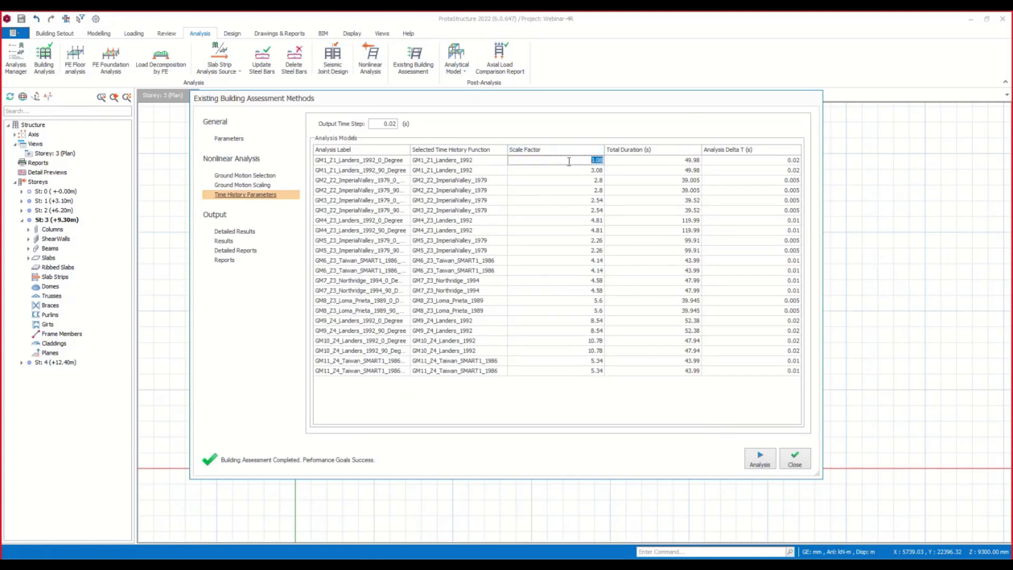
{"action": "left_click", "coordinate": [571, 180]}
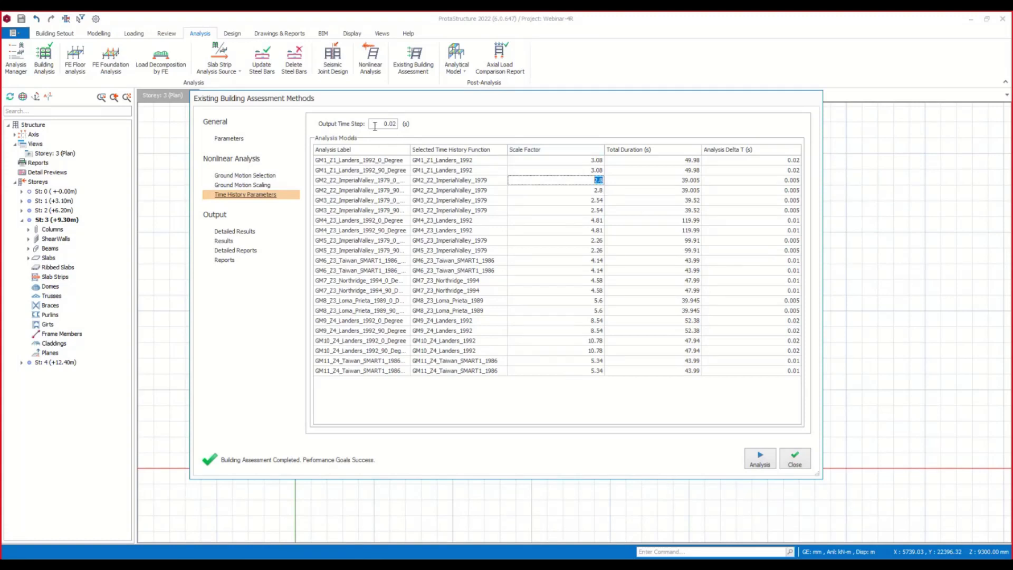
{"action": "left_click", "coordinate": [392, 123]}
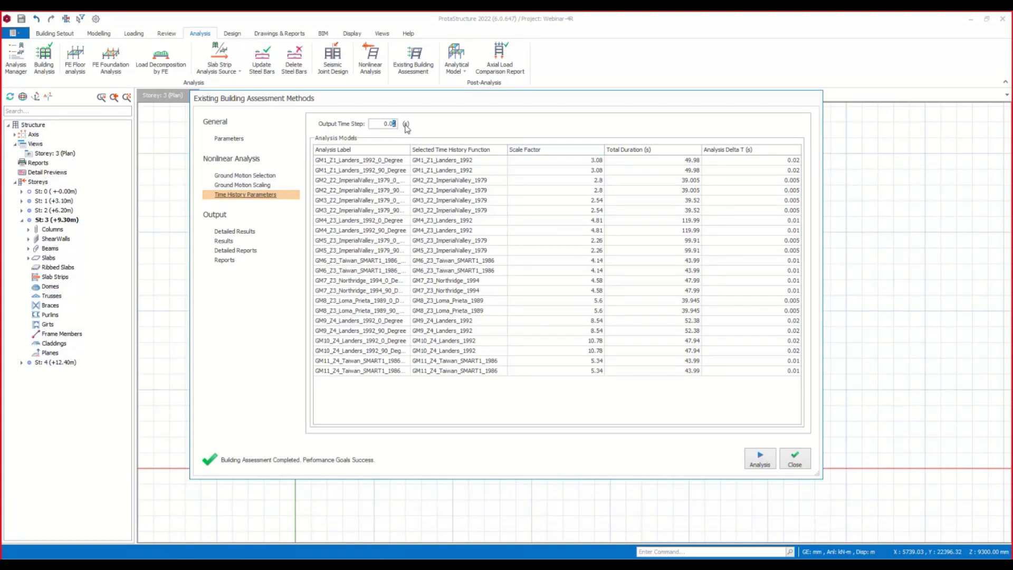
Delete ground motions GM2 through GM11 from the ground motion selection, keeping only GM1_Z1_Landers_1992.
{"action": "left_click", "coordinate": [235, 177]}
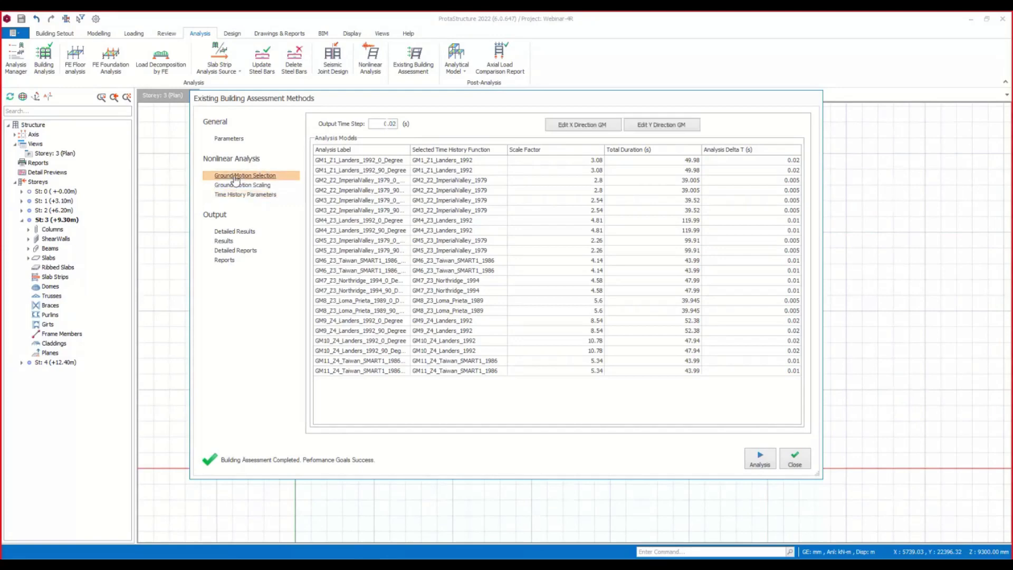
{"action": "left_click", "coordinate": [379, 171]}
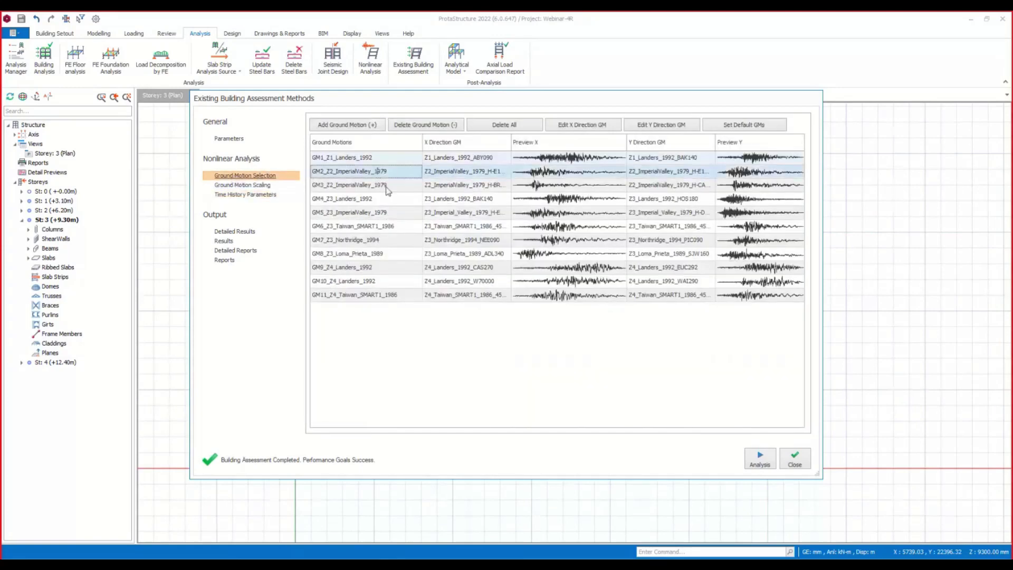
{"action": "left_click", "coordinate": [373, 297]}
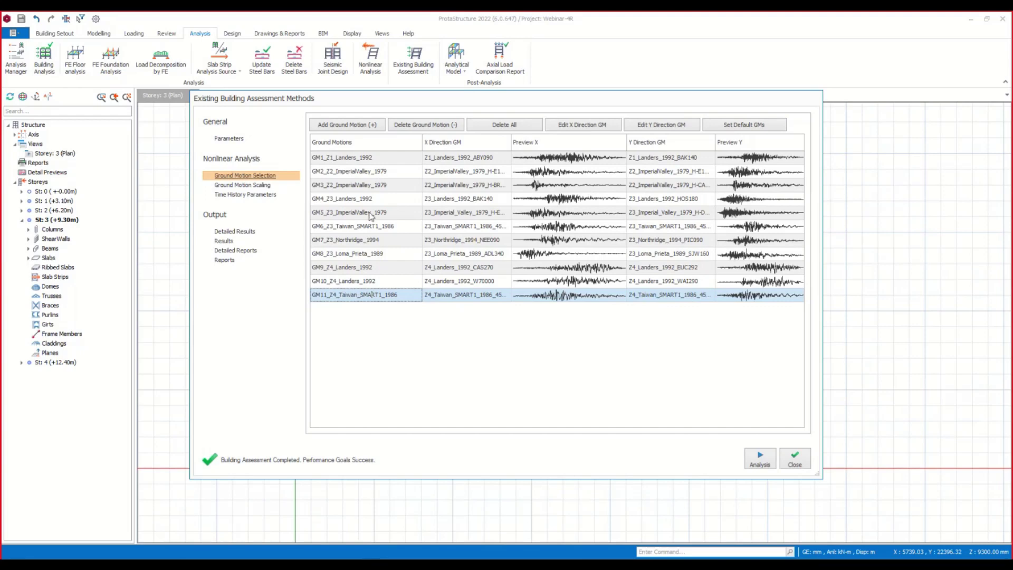
{"action": "left_click", "coordinate": [422, 125]}
{"action": "left_click", "coordinate": [422, 125]}
{"action": "left_click", "coordinate": [422, 125]}
{"action": "left_click", "coordinate": [422, 125]}
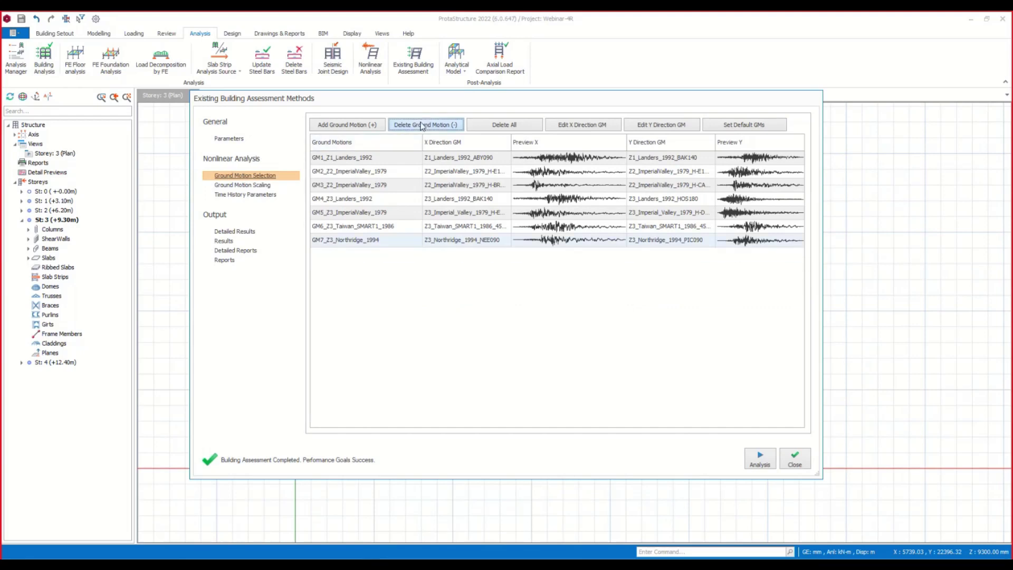
{"action": "left_click", "coordinate": [422, 125]}
{"action": "left_click", "coordinate": [422, 125]}
{"action": "left_click", "coordinate": [422, 125]}
{"action": "left_click", "coordinate": [422, 125]}
{"action": "left_click", "coordinate": [422, 125]}
{"action": "left_click", "coordinate": [422, 125]}
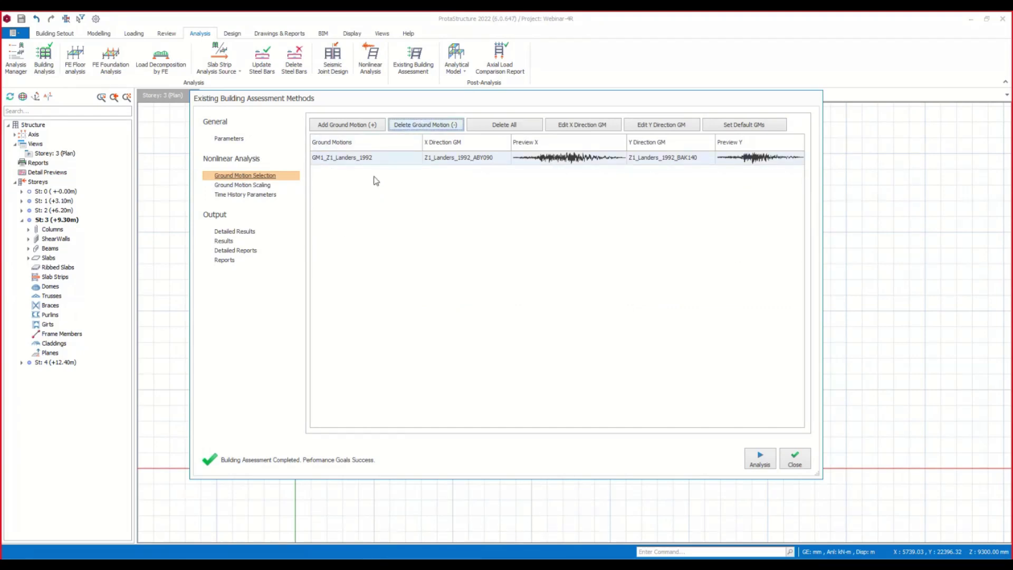
Set the output time step in the time history parameters to 0.04 s.
{"action": "left_click", "coordinate": [235, 194]}
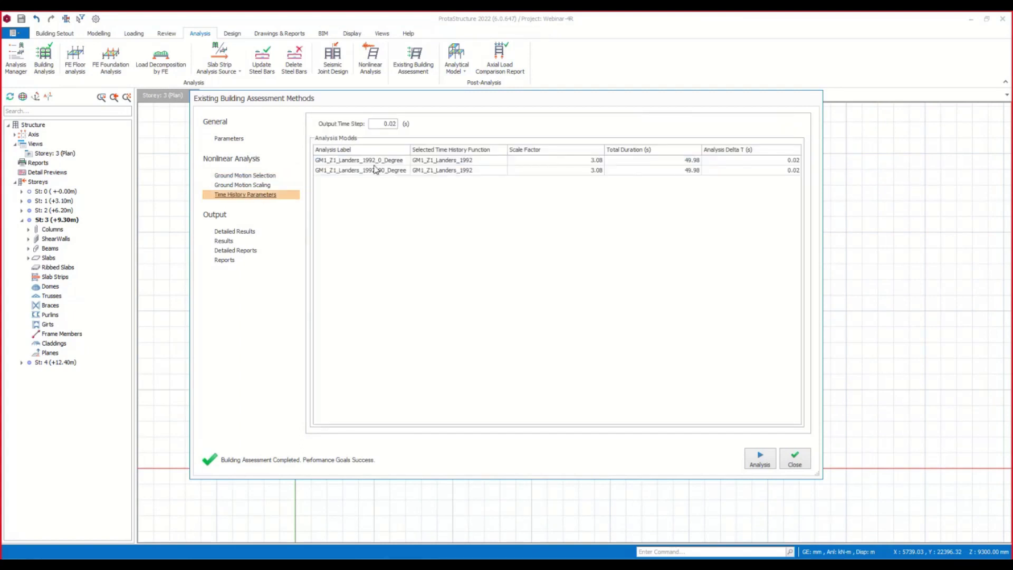
{"action": "left_click", "coordinate": [392, 123]}
{"action": "key", "text": "Delete"}
{"action": "type", "text": "4"}
{"action": "key", "text": "Tab"}
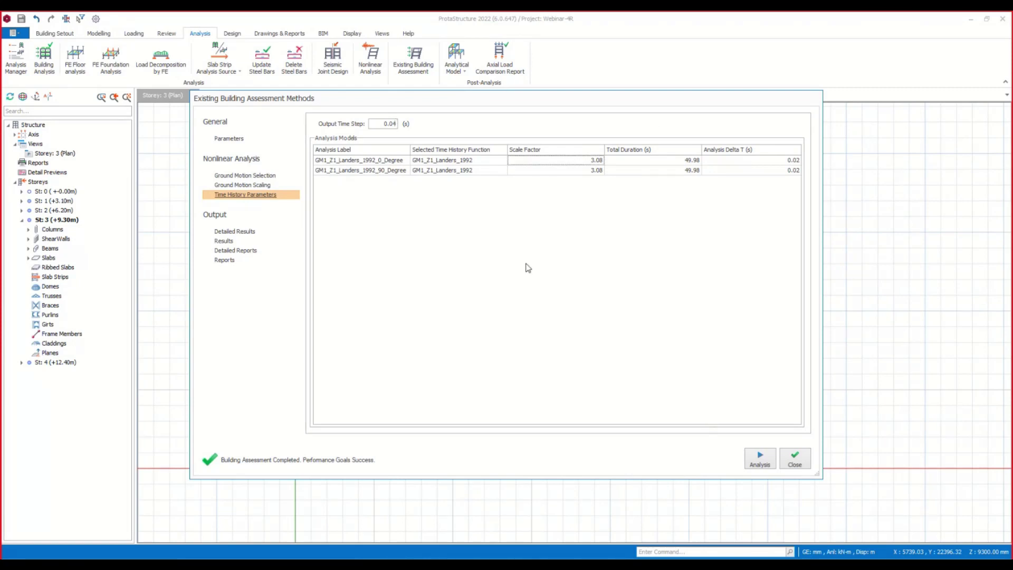
Run the building assessment analysis, accept the note about modified assessment parameters, and close the Existing Building Assessment Methods dialog.
{"action": "left_click", "coordinate": [234, 232]}
{"action": "left_click", "coordinate": [232, 195]}
{"action": "left_click", "coordinate": [770, 458]}
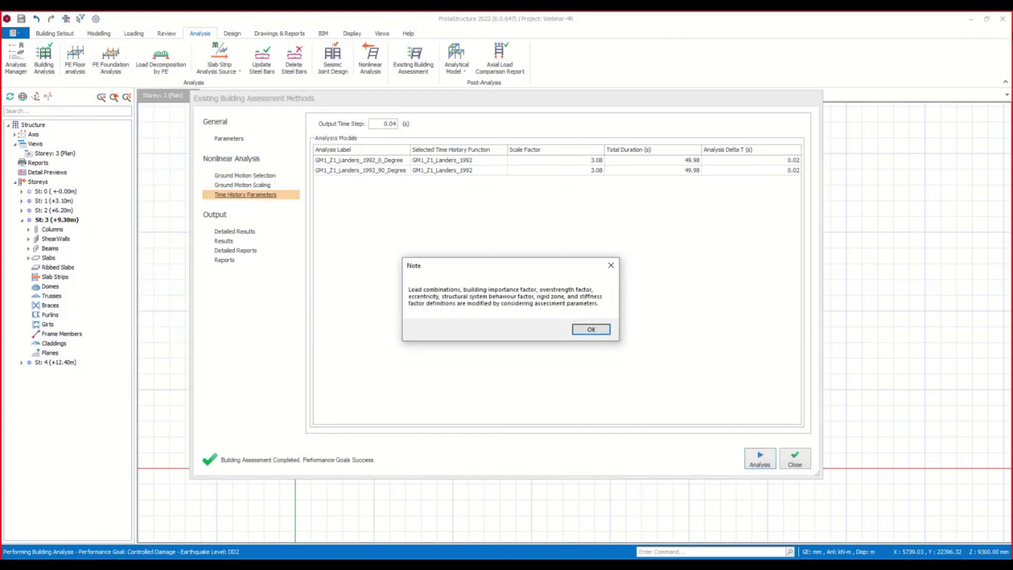
{"action": "left_click", "coordinate": [594, 327]}
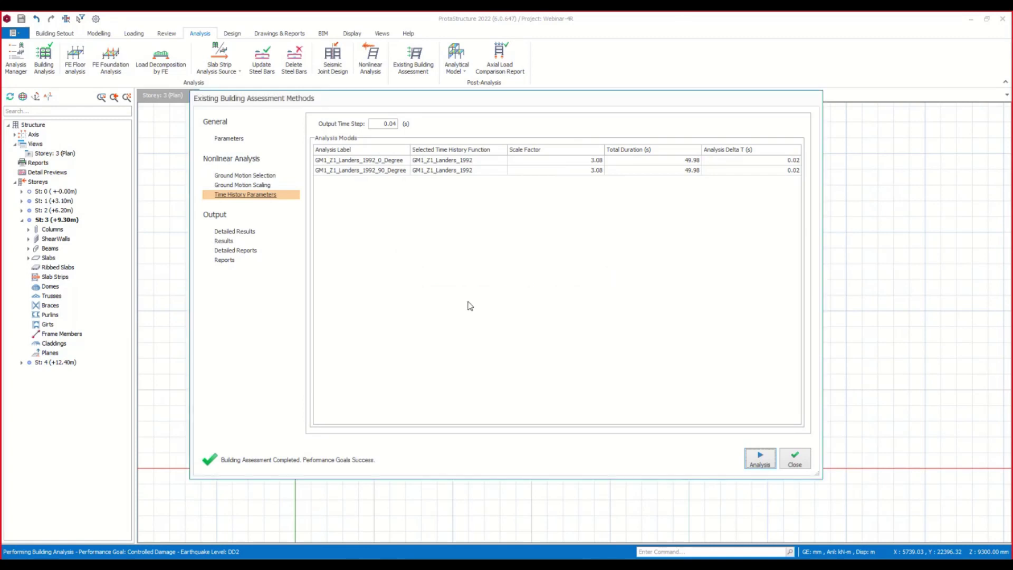
{"action": "left_click", "coordinate": [795, 459]}
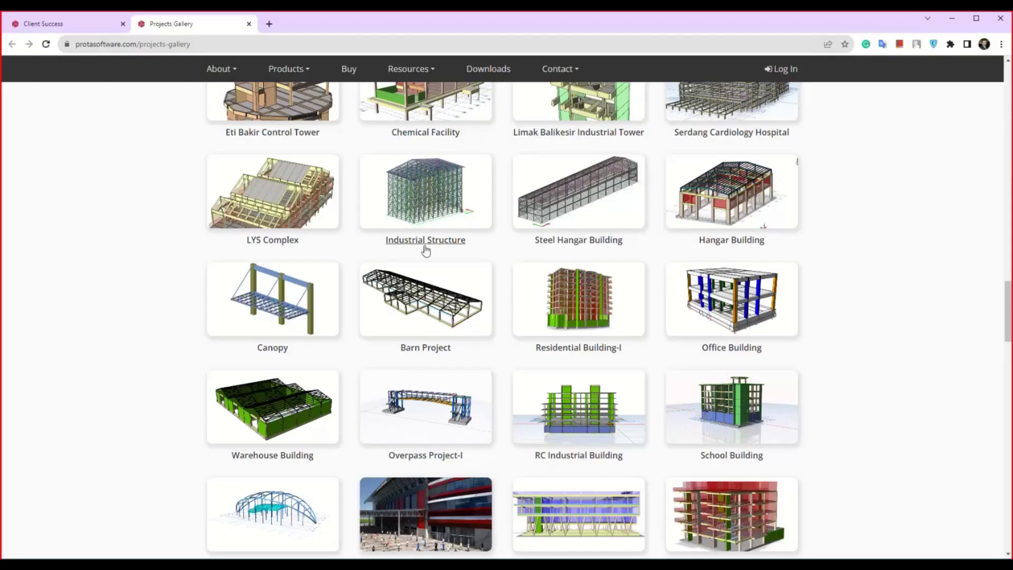
Browse the Projects Gallery page of the Prota Software website to look over the published building, hospital, industrial and overpass projects.
{"action": "scroll", "coordinate": [543, 258], "scroll_direction": "up", "scroll_amount": 3}
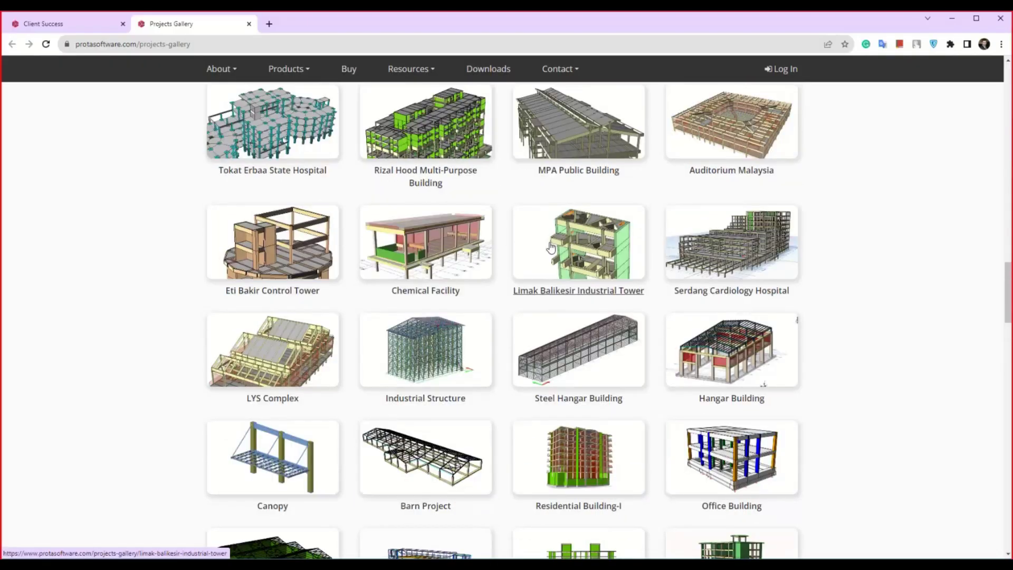
{"action": "scroll", "coordinate": [551, 247], "scroll_direction": "up", "scroll_amount": 12}
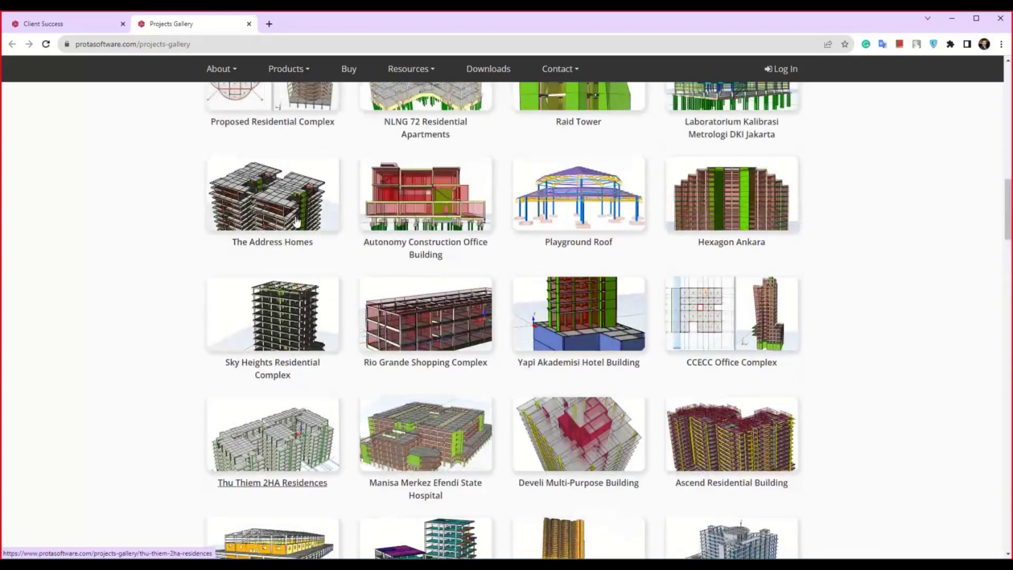
{"action": "scroll", "coordinate": [298, 222], "scroll_direction": "up", "scroll_amount": 10}
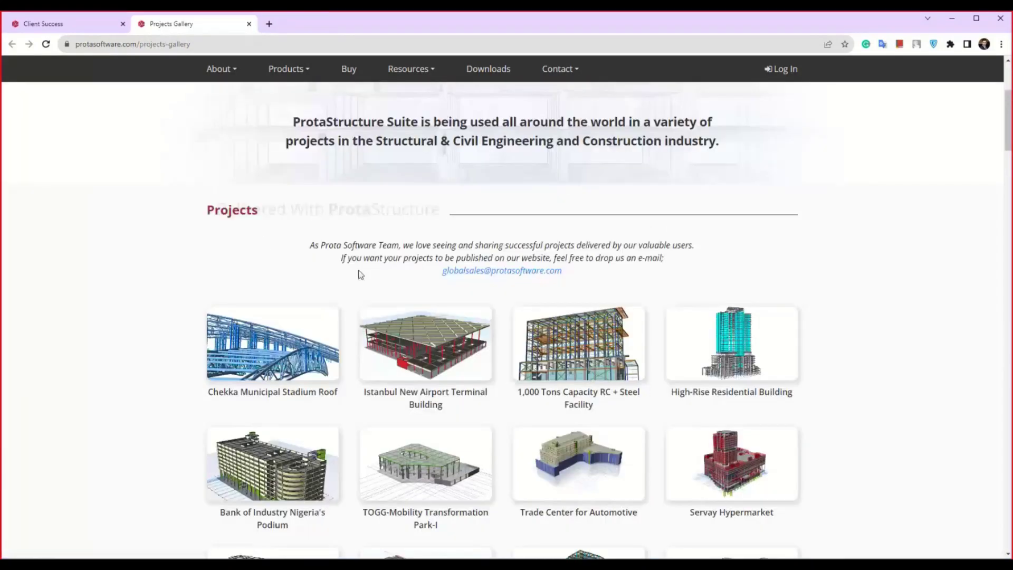
{"action": "scroll", "coordinate": [727, 350], "scroll_direction": "down", "scroll_amount": 5}
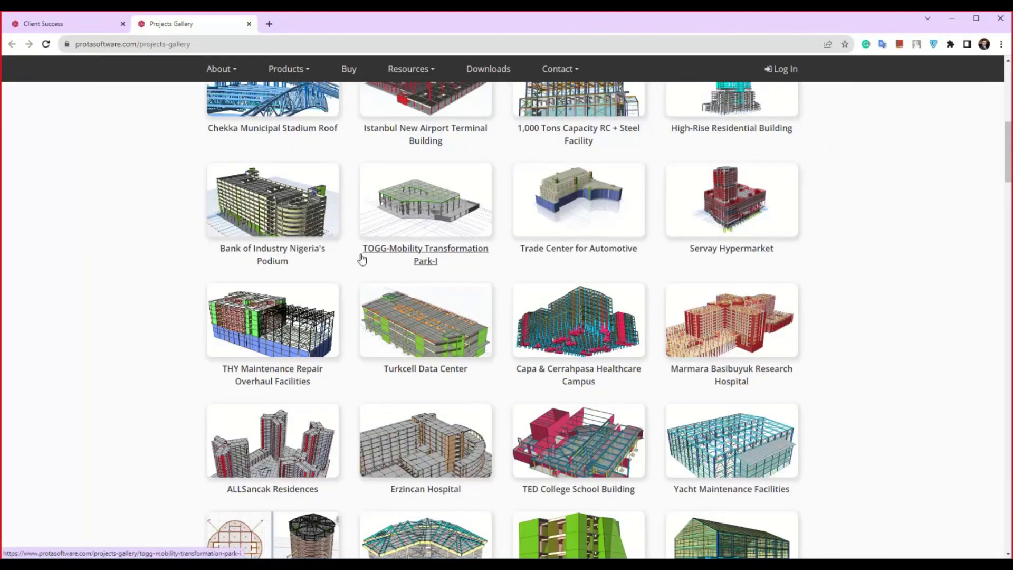
{"action": "scroll", "coordinate": [248, 216], "scroll_direction": "down", "scroll_amount": 3}
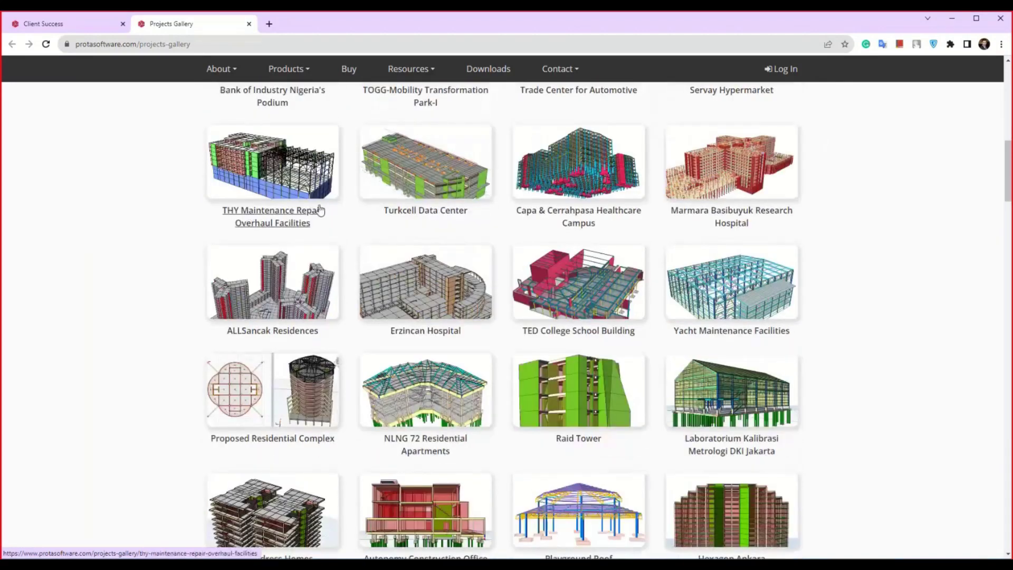
{"action": "scroll", "coordinate": [744, 158], "scroll_direction": "down", "scroll_amount": 1}
{"action": "scroll", "coordinate": [693, 285], "scroll_direction": "down", "scroll_amount": 3}
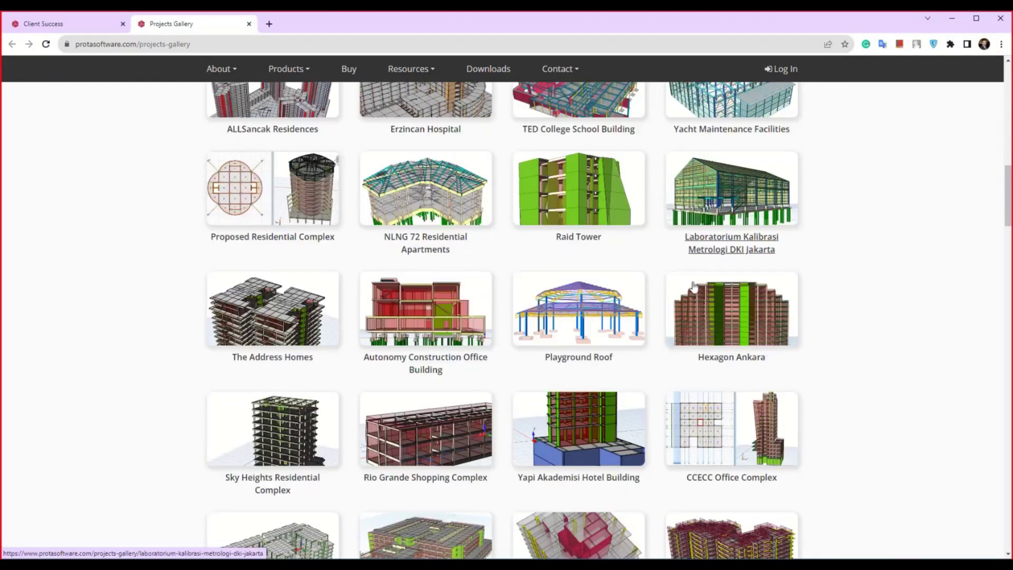
{"action": "scroll", "coordinate": [470, 235], "scroll_direction": "down", "scroll_amount": 6}
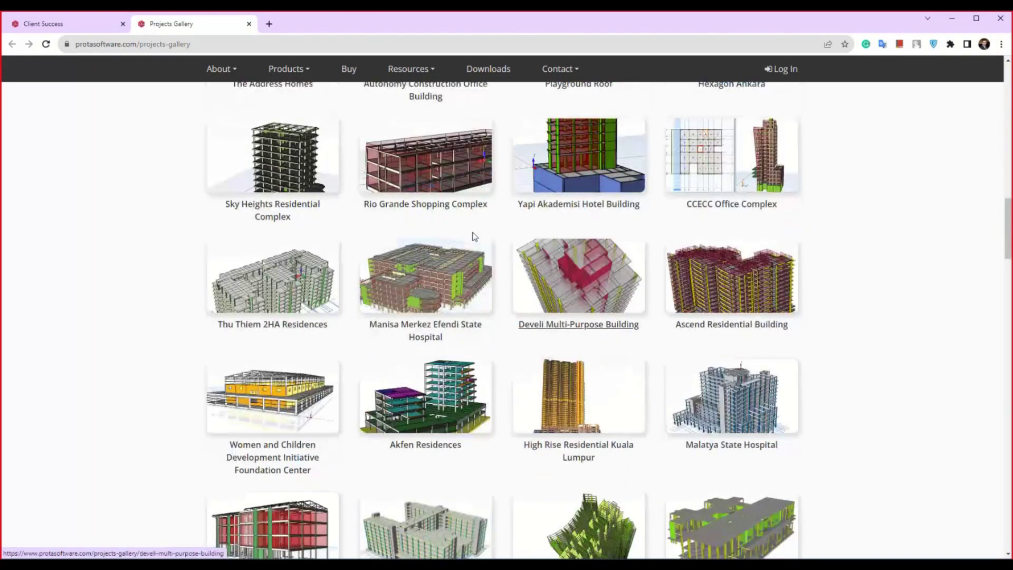
{"action": "scroll", "coordinate": [470, 229], "scroll_direction": "down", "scroll_amount": 5}
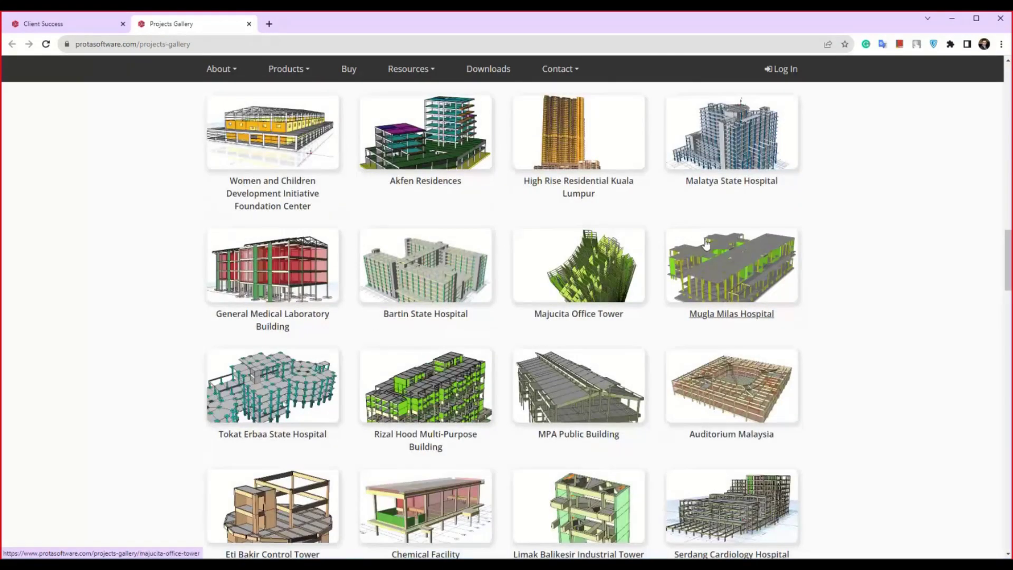
{"action": "scroll", "coordinate": [288, 334], "scroll_direction": "down", "scroll_amount": 1}
{"action": "scroll", "coordinate": [288, 334], "scroll_direction": "down", "scroll_amount": 10}
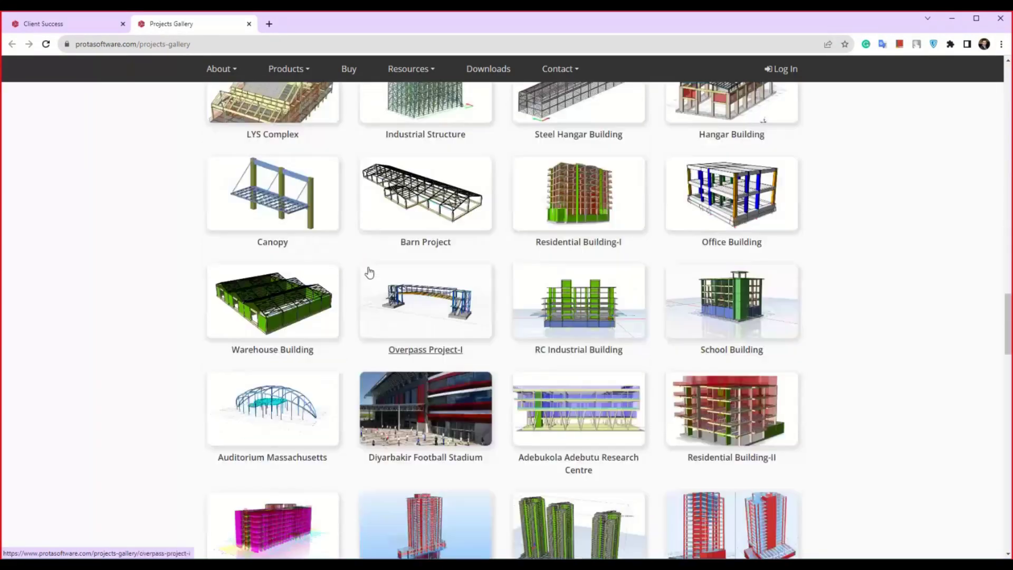
{"action": "scroll", "coordinate": [369, 271], "scroll_direction": "up", "scroll_amount": 2}
{"action": "scroll", "coordinate": [376, 242], "scroll_direction": "down", "scroll_amount": 5}
{"action": "scroll", "coordinate": [376, 242], "scroll_direction": "down", "scroll_amount": 3}
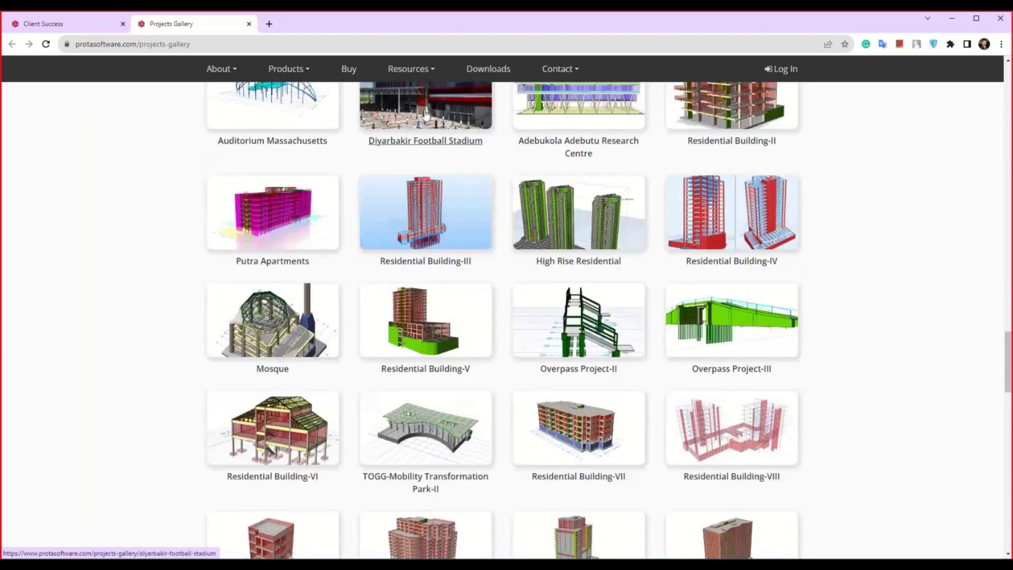
Switch to ProtaStructure and open the project AB_Oyak_3D_R6 from the Sample Projects folder, discarding changes to the current project and dismissing the licensing error.
{"action": "left_click", "coordinate": [950, 18]}
{"action": "left_click", "coordinate": [15, 34]}
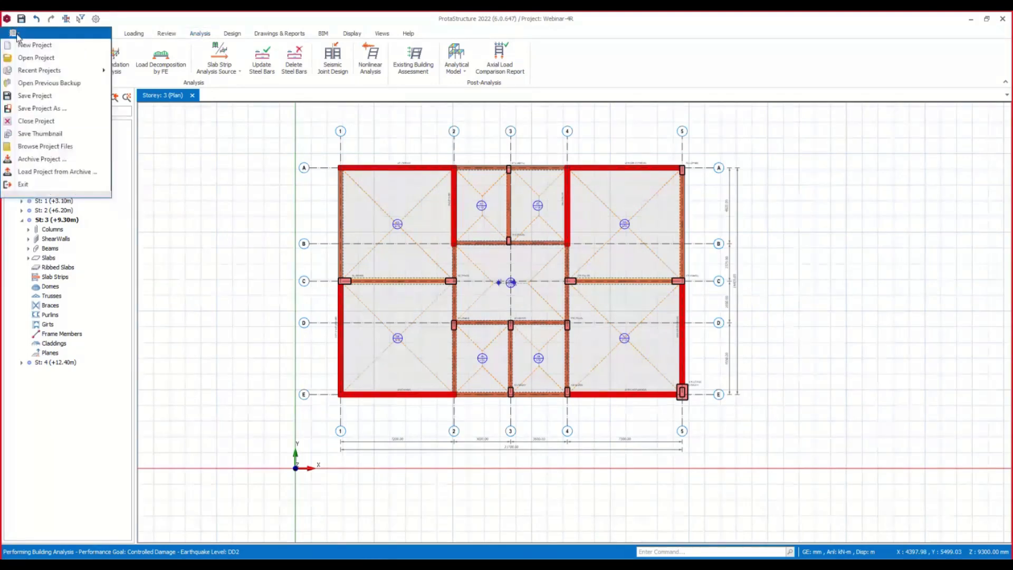
{"action": "left_click", "coordinate": [23, 57]}
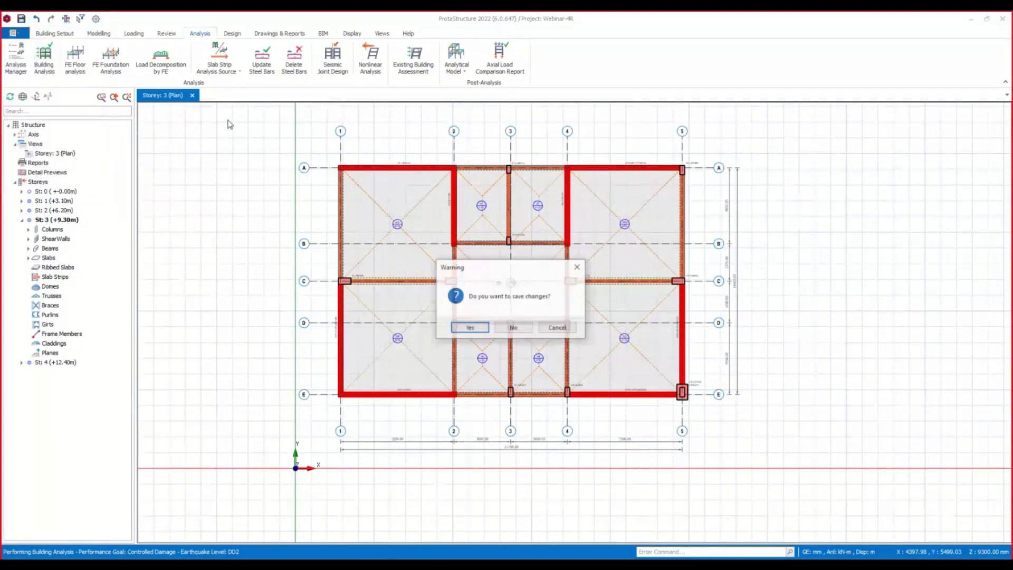
{"action": "left_click", "coordinate": [515, 326]}
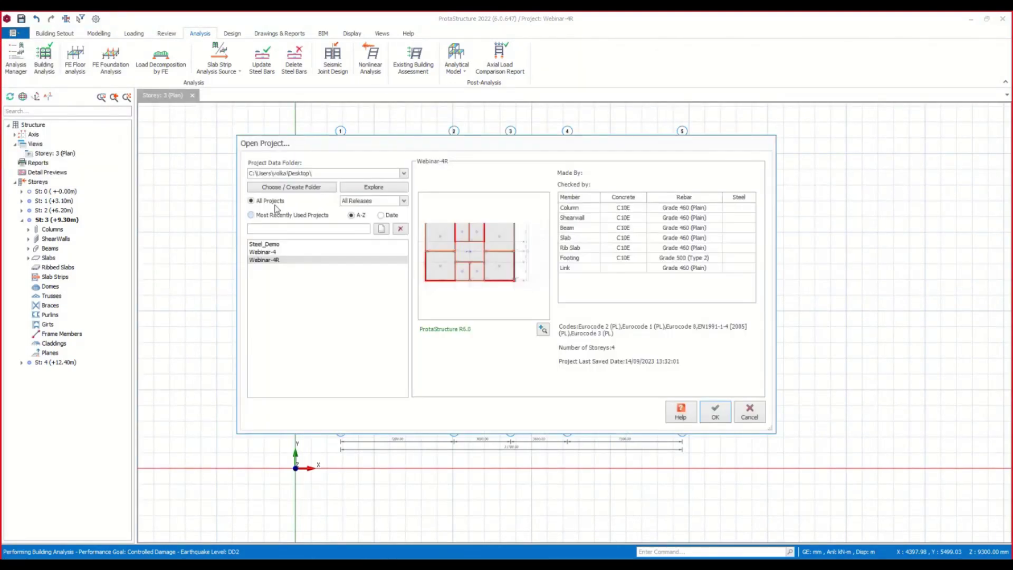
{"action": "left_click", "coordinate": [293, 174]}
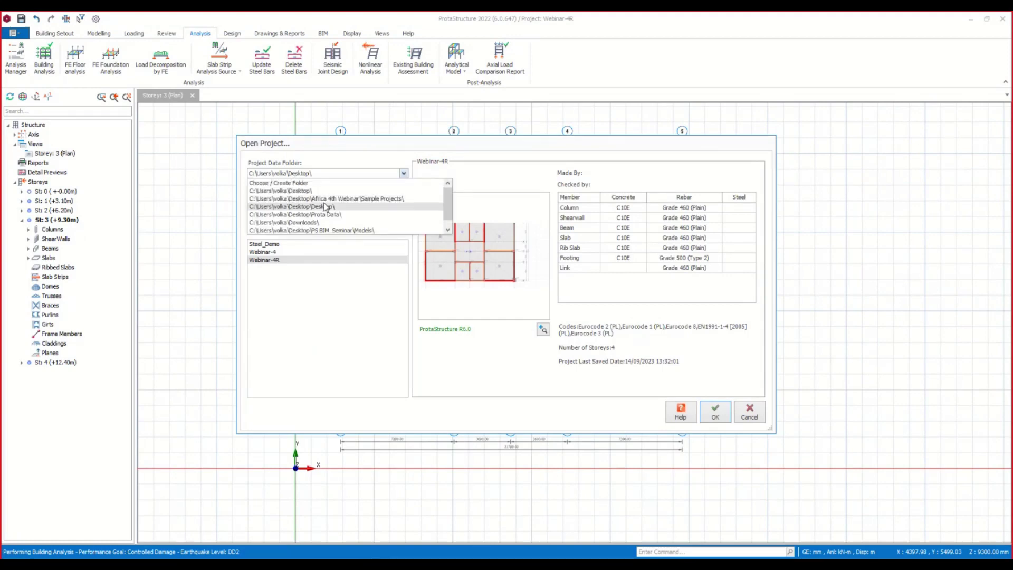
{"action": "left_click", "coordinate": [322, 199]}
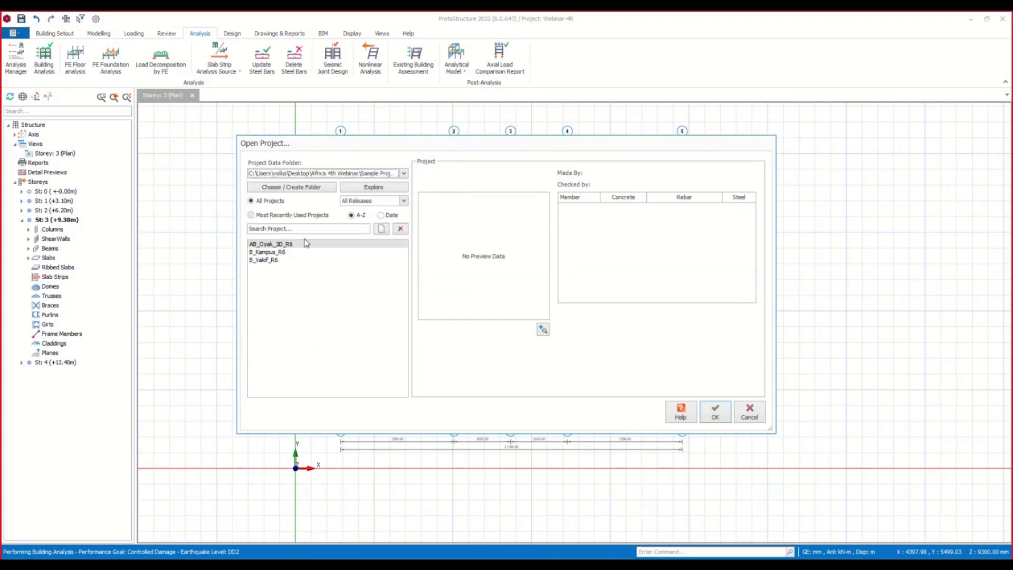
{"action": "left_click", "coordinate": [715, 413]}
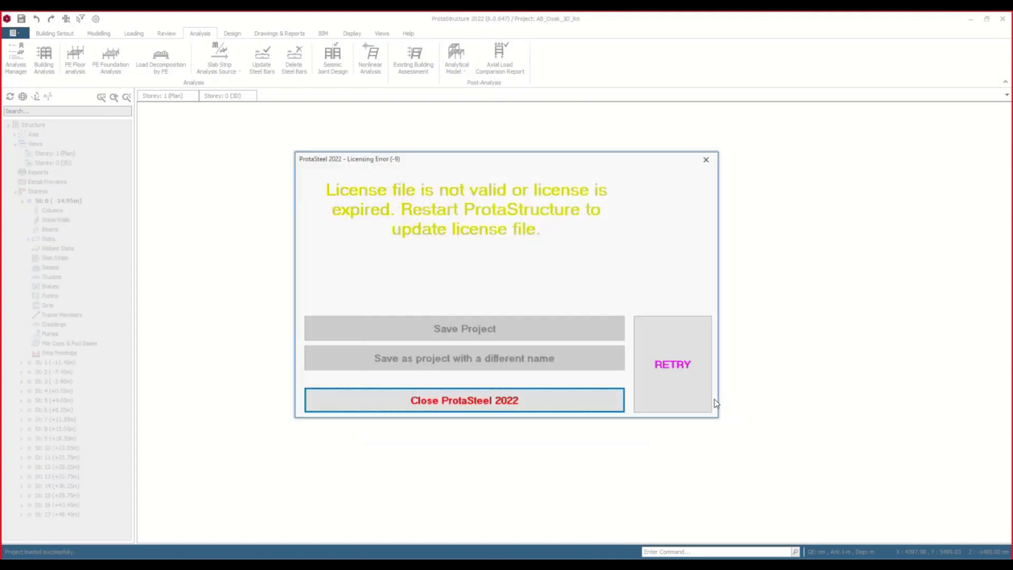
{"action": "left_click", "coordinate": [706, 160]}
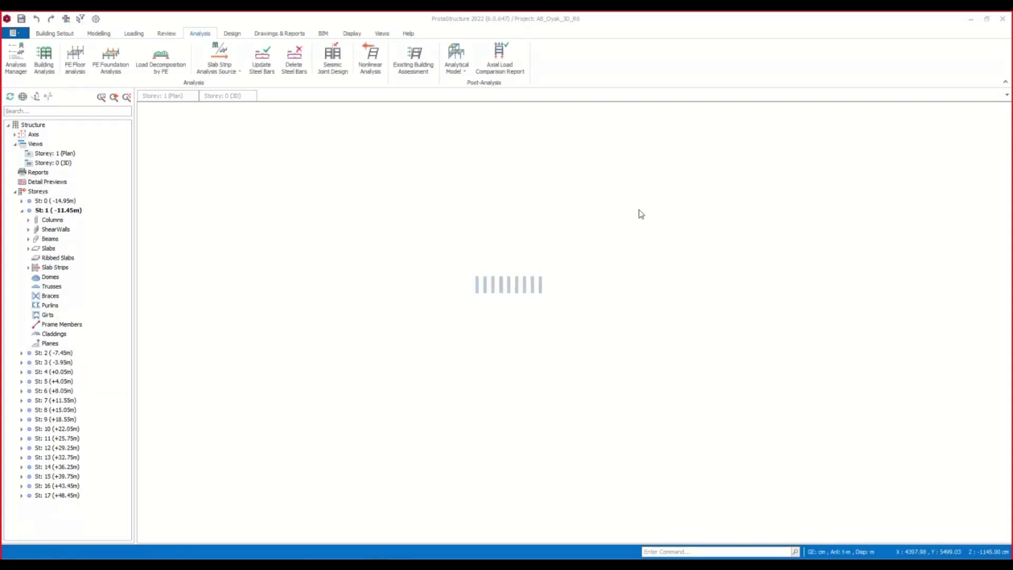
Examine the towers, podium and roof framing of the AB_Oyak_3D_R6 building in the 3D view.
{"action": "scroll", "coordinate": [739, 300], "scroll_direction": "down", "scroll_amount": 2}
{"action": "middle_click_drag", "start_coordinate": [739, 301], "coordinate": [746, 359]}
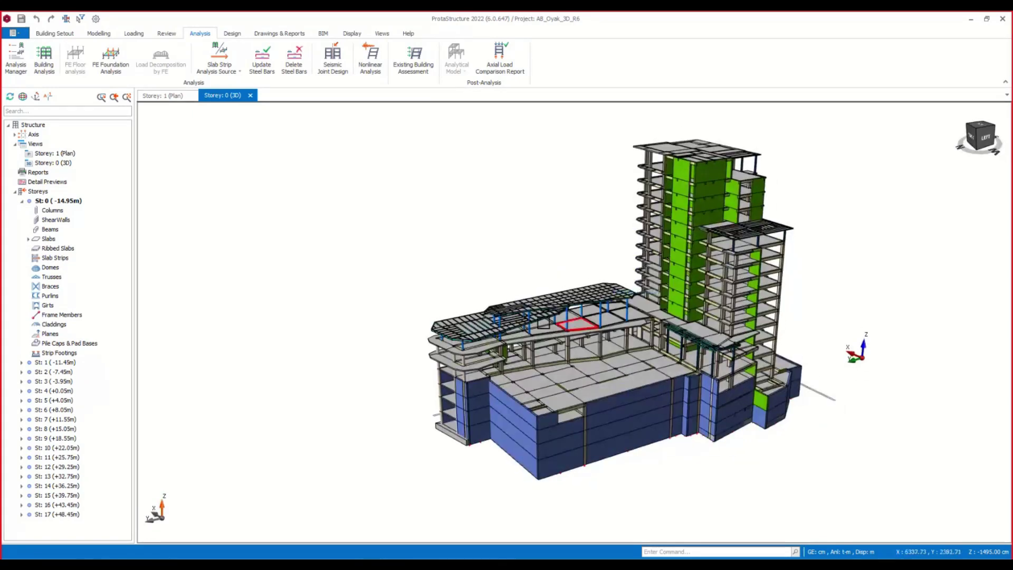
{"action": "scroll", "coordinate": [537, 322], "scroll_direction": "up", "scroll_amount": 4}
{"action": "scroll", "coordinate": [482, 354], "scroll_direction": "down", "scroll_amount": 2}
{"action": "scroll", "coordinate": [482, 354], "scroll_direction": "down", "scroll_amount": 2}
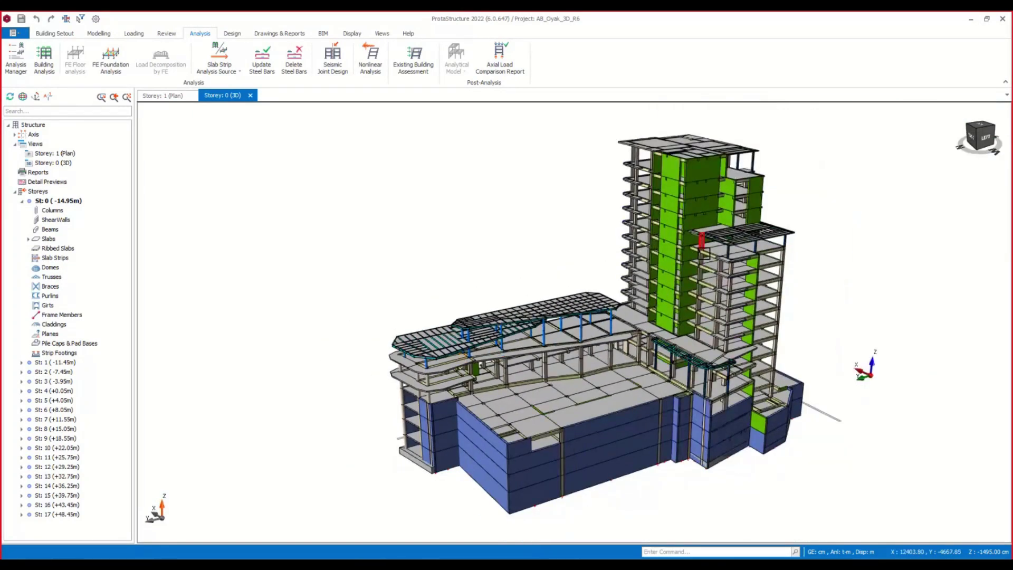
{"action": "mouse_move", "coordinate": [756, 315]}
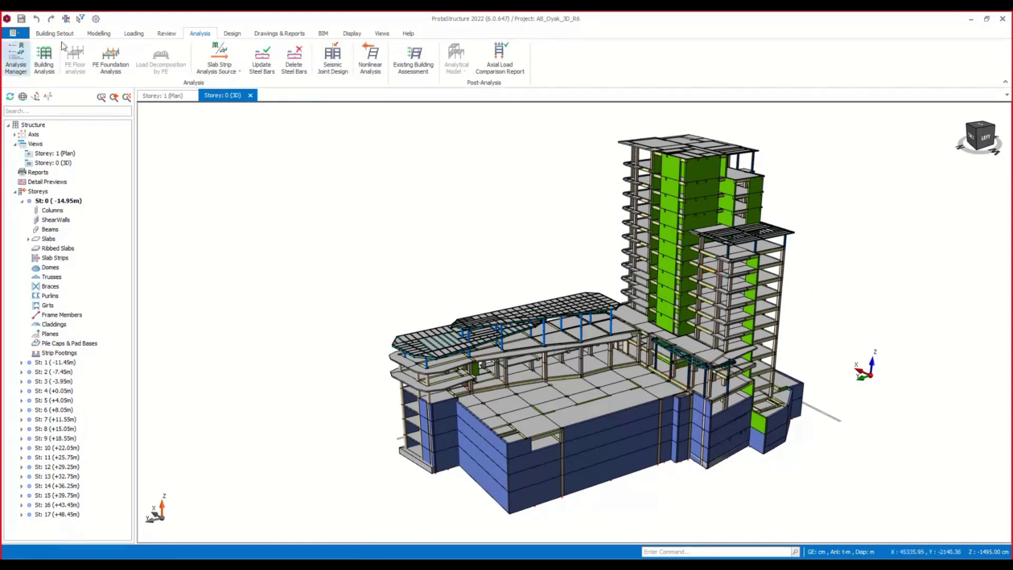
Open the sample project B_Kampus_R6 in place of the current project.
{"action": "left_click", "coordinate": [18, 35]}
{"action": "left_click", "coordinate": [38, 58]}
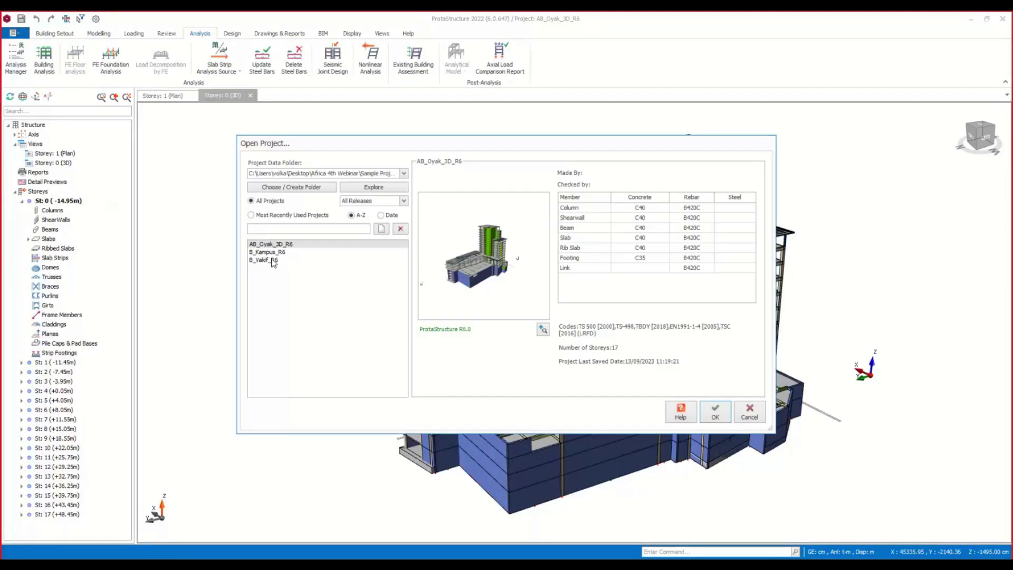
{"action": "left_click", "coordinate": [271, 253]}
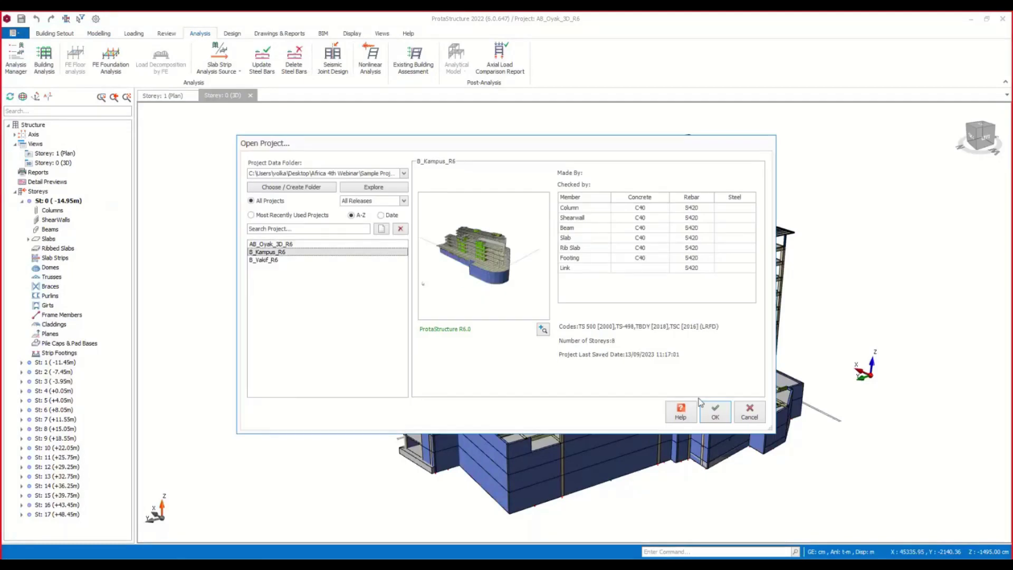
{"action": "left_click", "coordinate": [707, 409]}
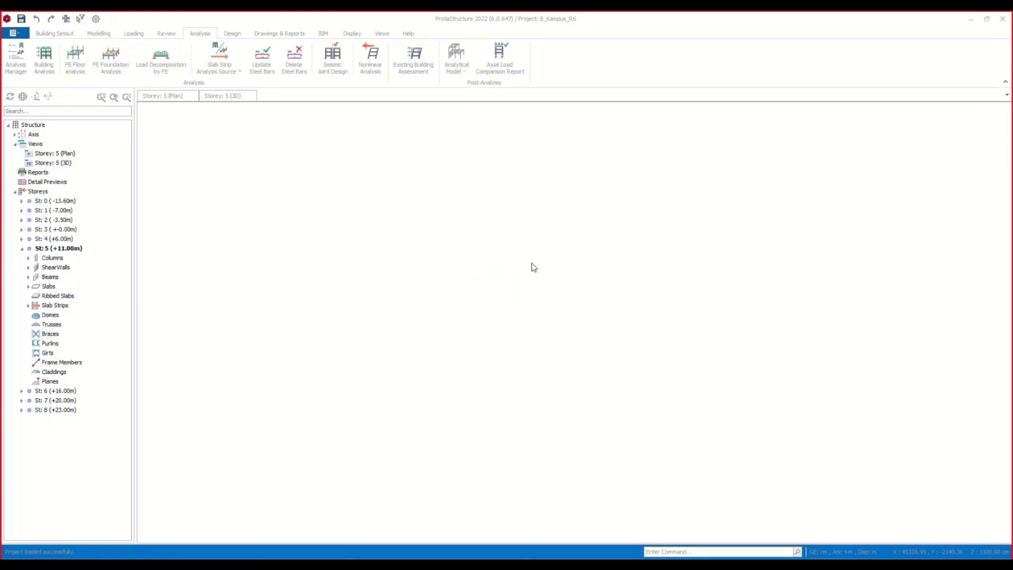
Bring up the Storey 5 3D view, dismiss the ProtaSteel error, and reset the window layout.
{"action": "left_click", "coordinate": [220, 96]}
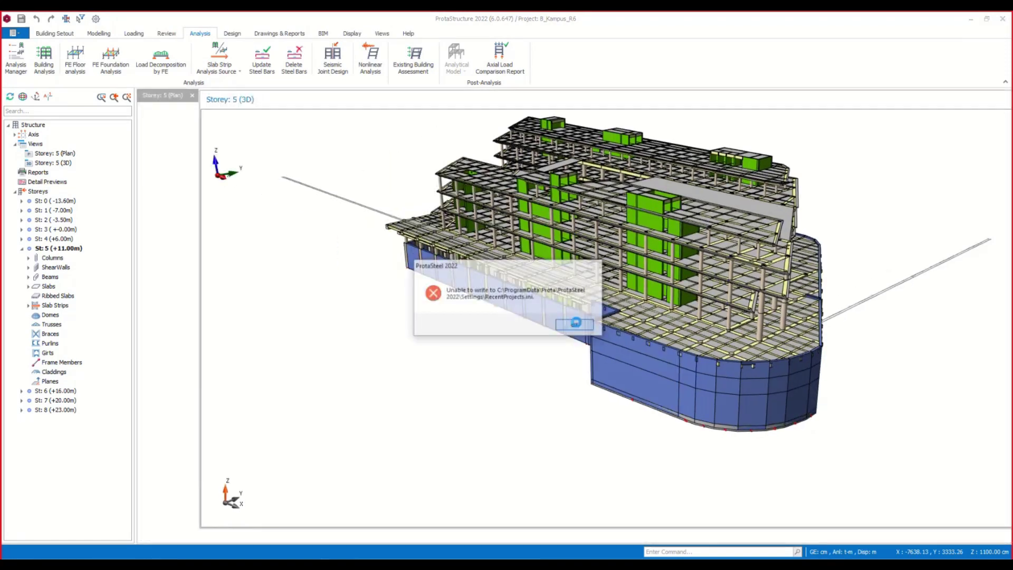
{"action": "left_click", "coordinate": [576, 322]}
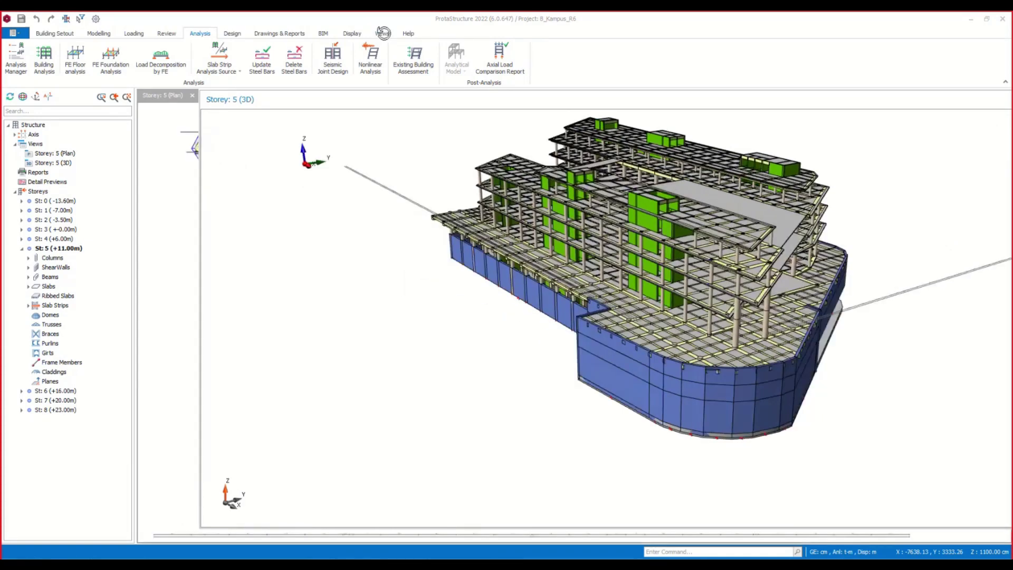
{"action": "left_click", "coordinate": [382, 33]}
{"action": "left_click", "coordinate": [14, 54]}
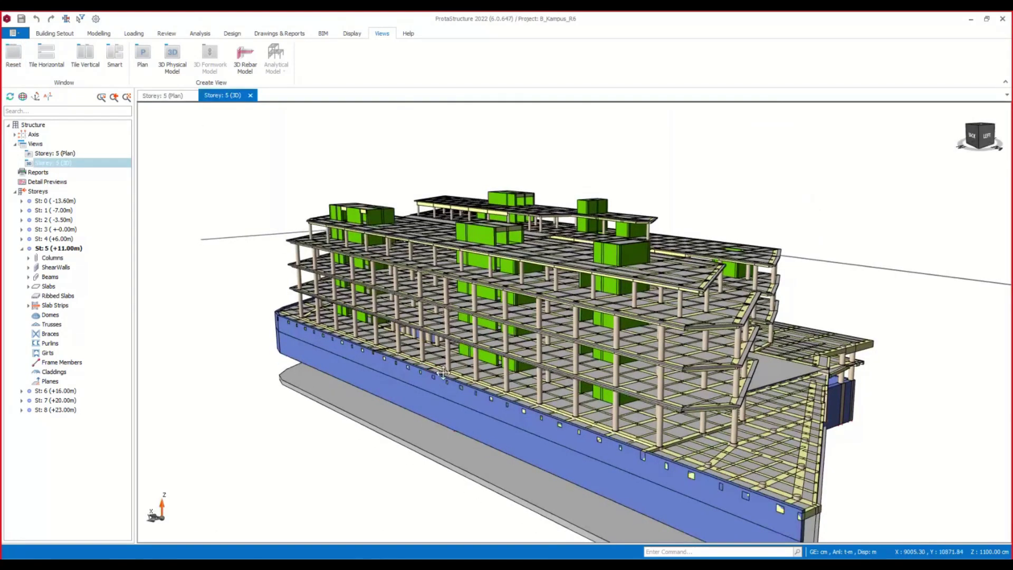
Open the sample project B_Vakif_R6 from the same project folder.
{"action": "left_click", "coordinate": [12, 33]}
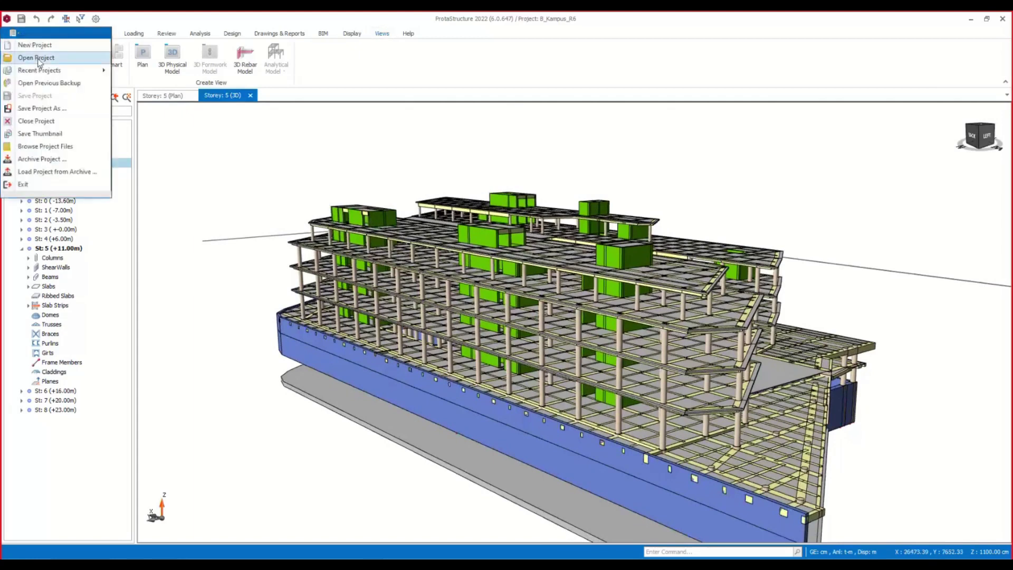
{"action": "key", "text": "Escape"}
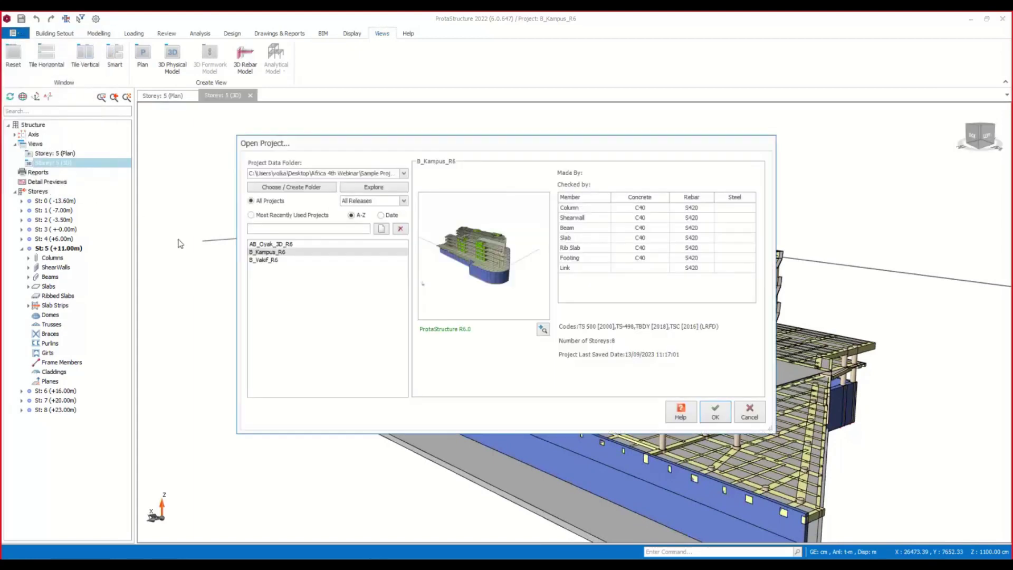
{"action": "left_click", "coordinate": [266, 260]}
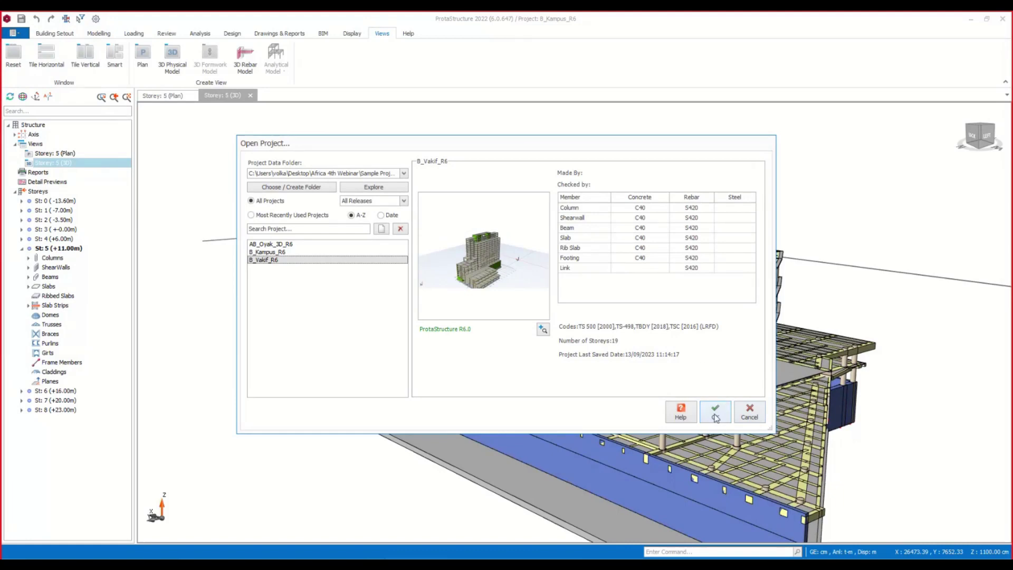
{"action": "left_click", "coordinate": [726, 413]}
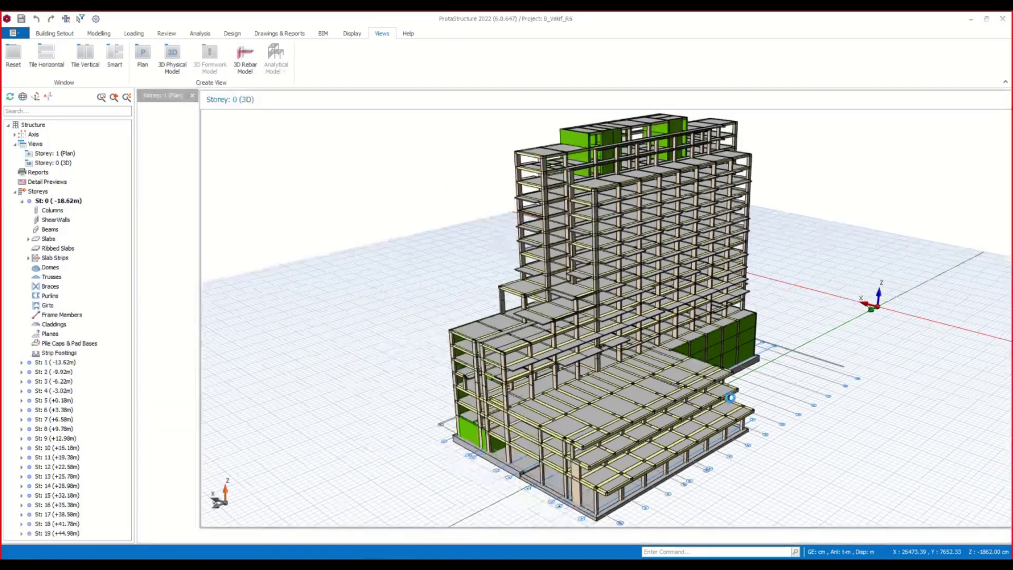
Examine the B_Vakif_R6 building model from several sides in the 3D view, including its shear walls and stepped lower storeys.
{"action": "middle_click_drag", "start_coordinate": [773, 392], "coordinate": [707, 322], "text": "shift"}
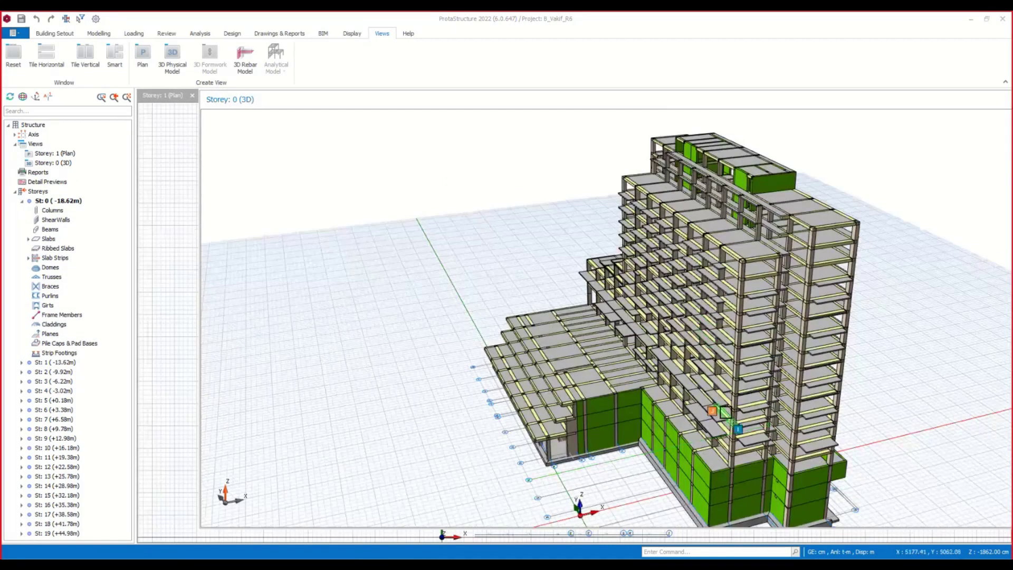
{"action": "middle_click_drag", "start_coordinate": [738, 417], "coordinate": [495, 380]}
{"action": "scroll", "coordinate": [581, 374], "scroll_direction": "down", "scroll_amount": 3}
{"action": "left_click_drag", "start_coordinate": [576, 342], "coordinate": [680, 307]}
{"action": "middle_click_drag", "start_coordinate": [680, 307], "coordinate": [626, 315]}
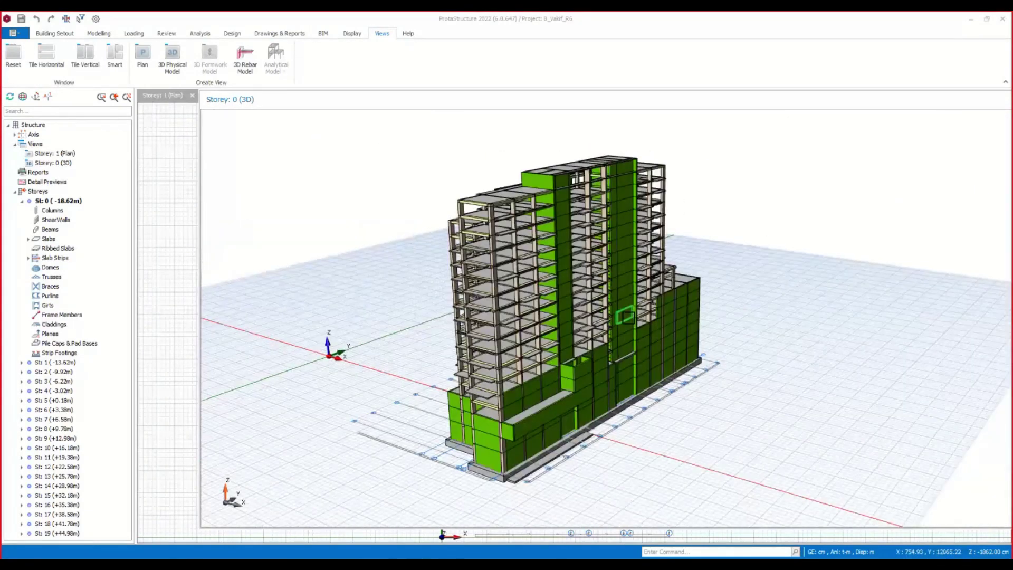
{"action": "middle_click_drag", "start_coordinate": [577, 340], "coordinate": [700, 312]}
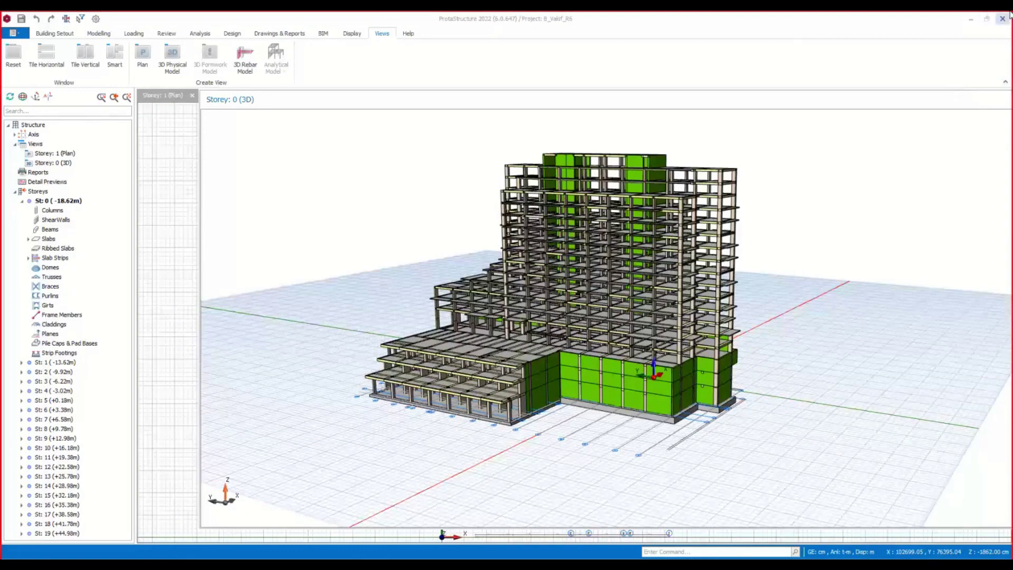
Minimize ProtaStructure and start ProtaSteel 2022 from the desktop.
{"action": "left_click", "coordinate": [973, 20]}
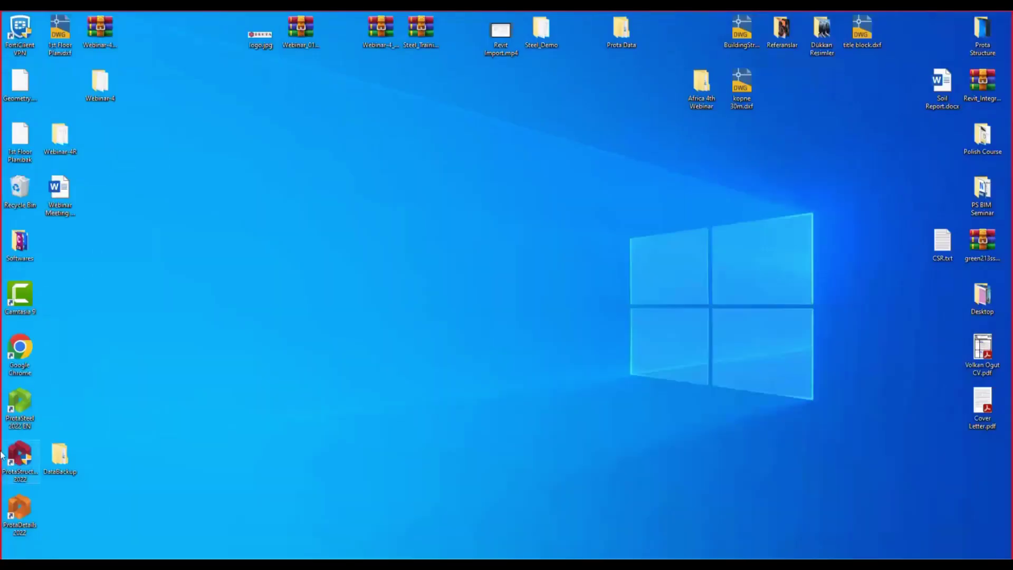
{"action": "double_click", "coordinate": [16, 414]}
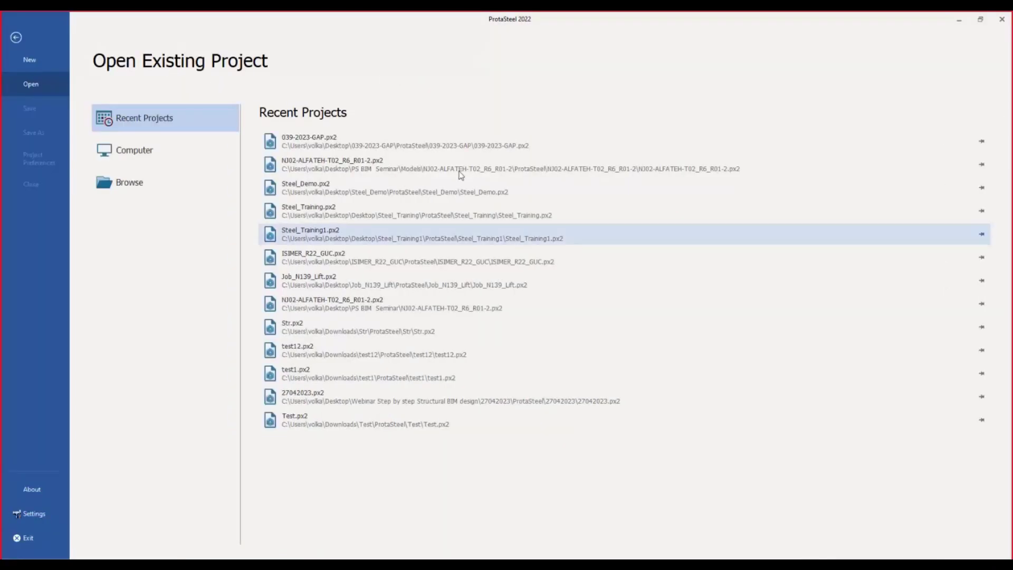
Open the recent project NJ02-ALFATEH-T02_R6_R01-2 stored under the PS BIM Seminar Models folder.
{"action": "left_click", "coordinate": [342, 171]}
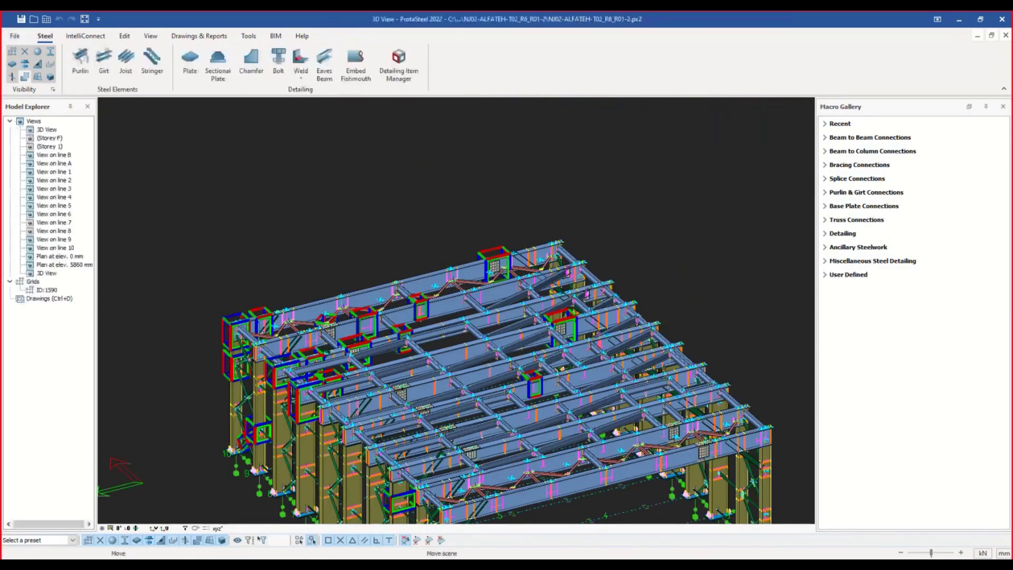
Examine the tunnel's edge roof beams, horizontal bracing and braced columns in the 3D view.
{"action": "middle_click_drag", "start_coordinate": [429, 563], "coordinate": [418, 480]}
{"action": "scroll", "coordinate": [467, 258], "scroll_direction": "up", "scroll_amount": 10}
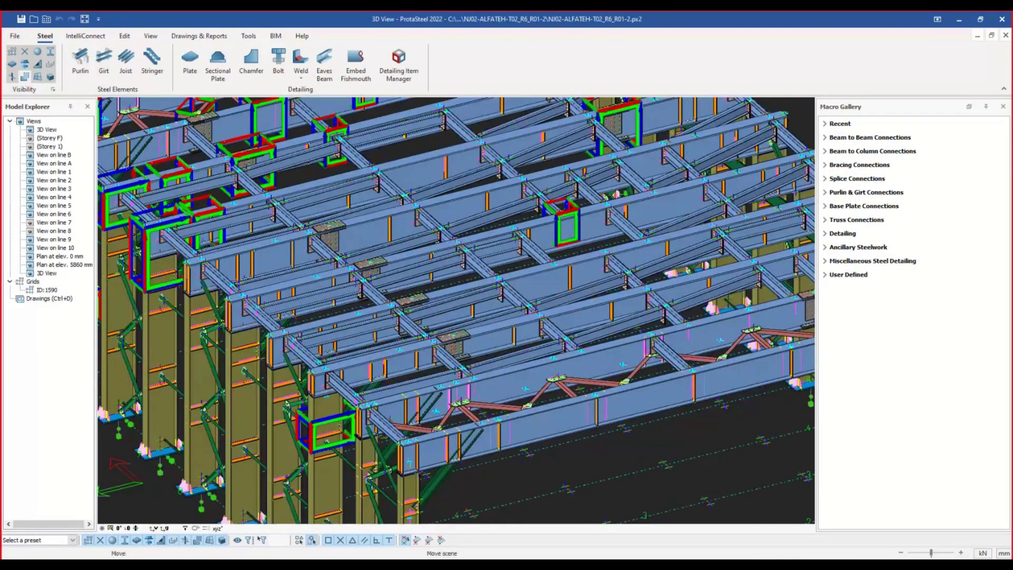
{"action": "scroll", "coordinate": [467, 258], "scroll_direction": "up", "scroll_amount": 6}
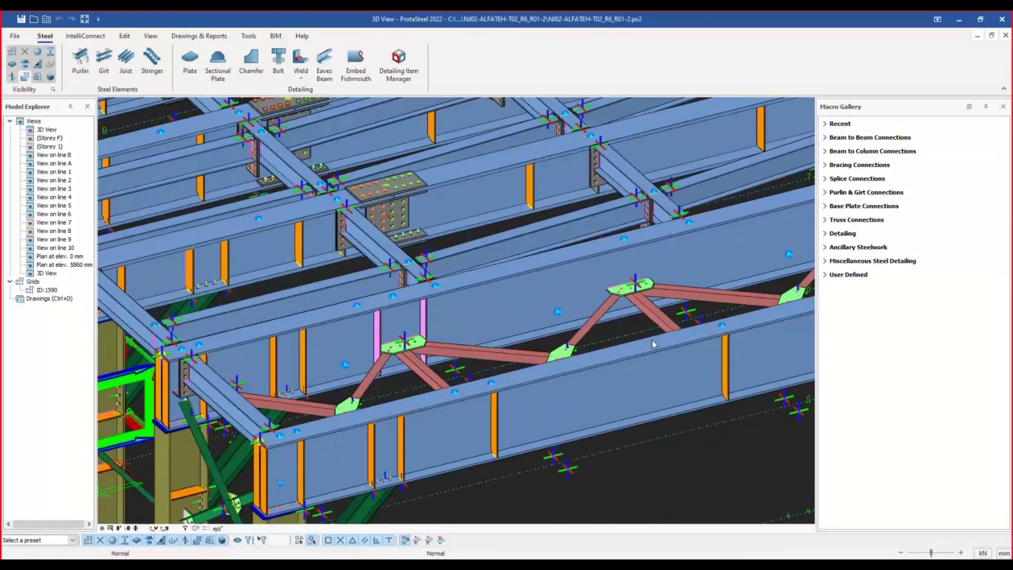
{"action": "scroll", "coordinate": [558, 323], "scroll_direction": "down", "scroll_amount": 4}
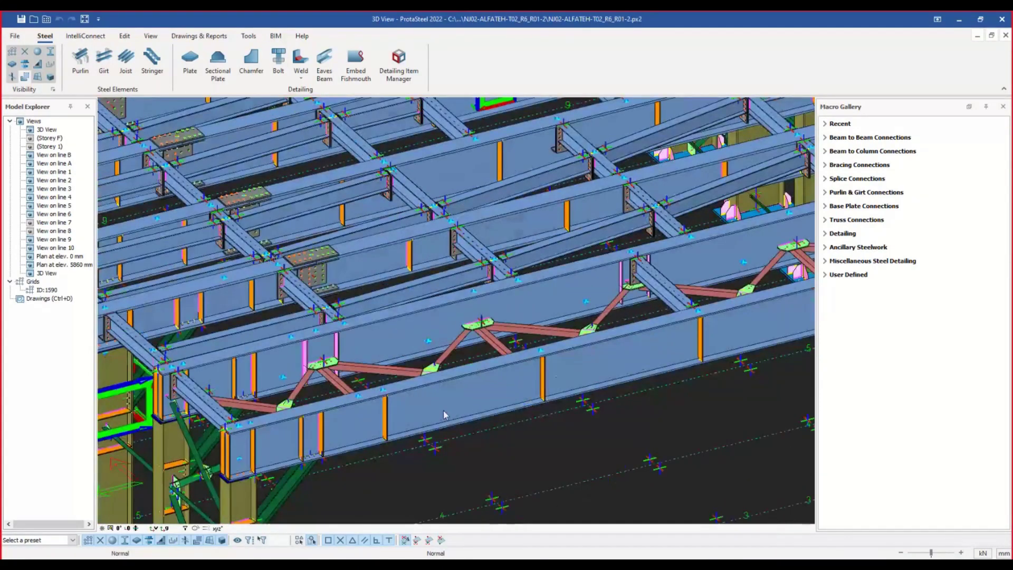
{"action": "middle_click_drag", "start_coordinate": [444, 411], "coordinate": [649, 274]}
{"action": "scroll", "coordinate": [297, 386], "scroll_direction": "up", "scroll_amount": 5}
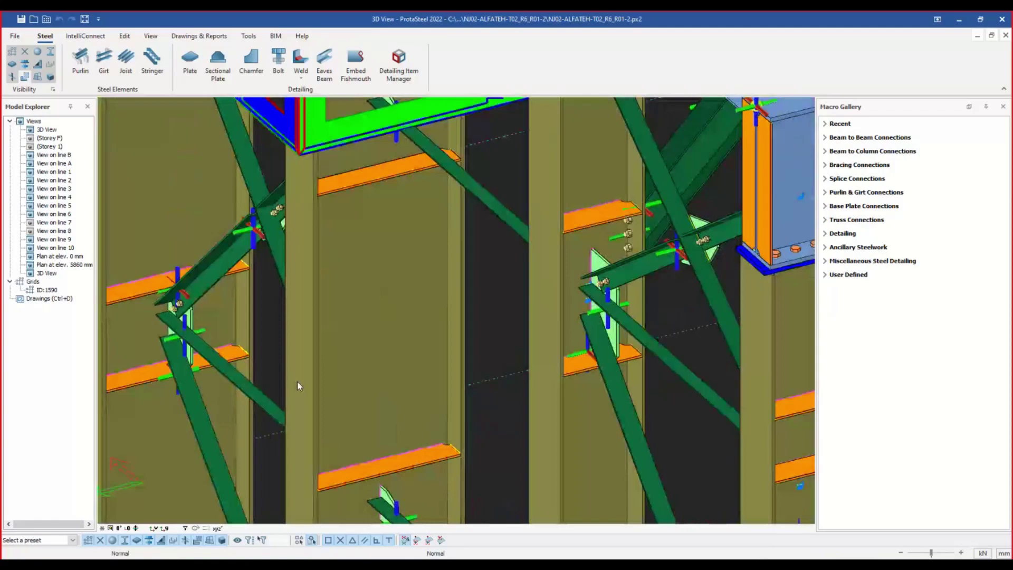
{"action": "middle_click_drag", "start_coordinate": [296, 385], "coordinate": [661, 249]}
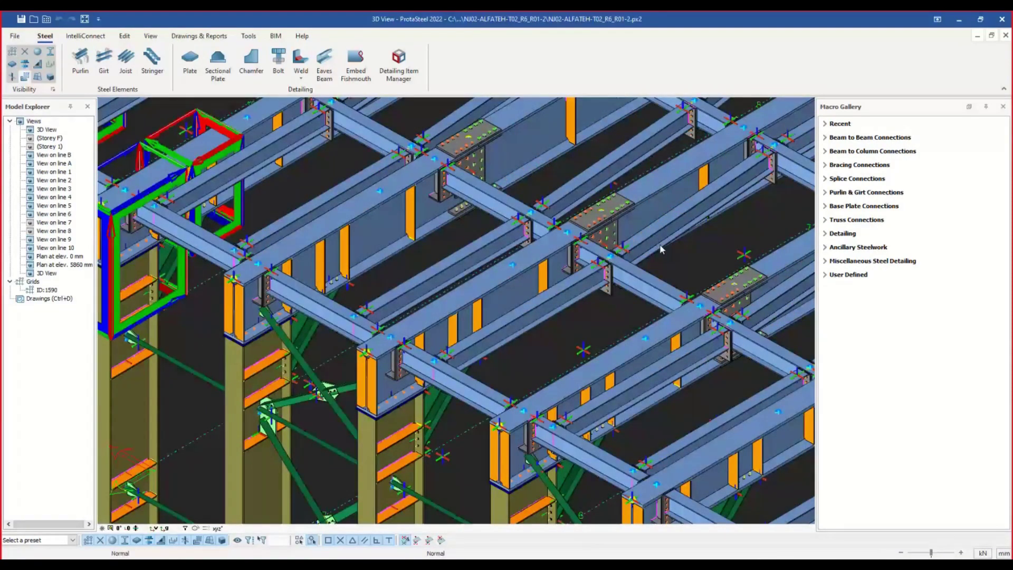
Examine the bolted connections, splices and stiffeners between the main and secondary roof beams.
{"action": "scroll", "coordinate": [662, 250], "scroll_direction": "up", "scroll_amount": 5}
{"action": "scroll", "coordinate": [659, 227], "scroll_direction": "down", "scroll_amount": 1}
{"action": "middle_click_drag", "start_coordinate": [657, 227], "coordinate": [437, 477]}
{"action": "scroll", "coordinate": [436, 476], "scroll_direction": "down", "scroll_amount": 3}
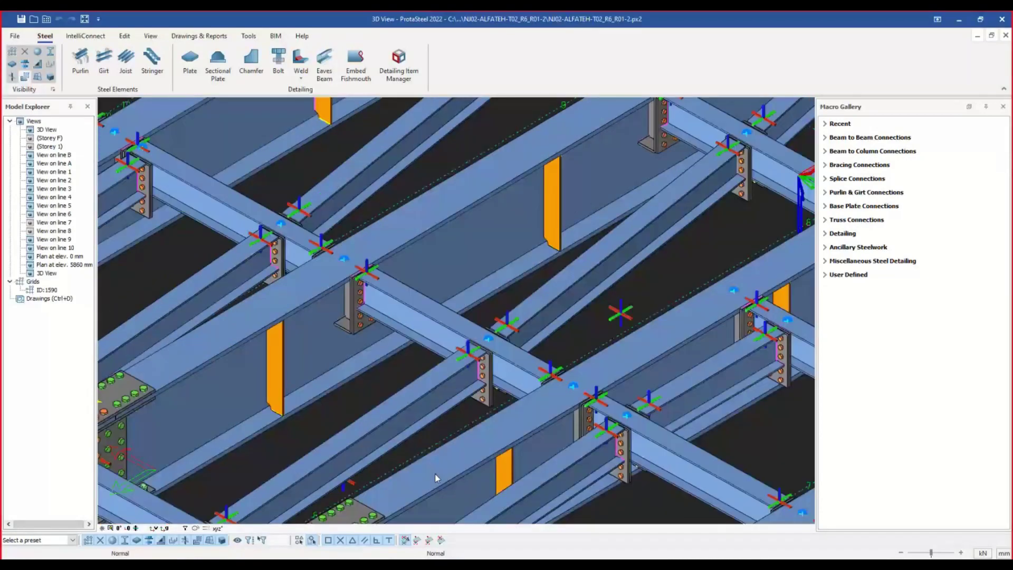
{"action": "scroll", "coordinate": [508, 420], "scroll_direction": "up", "scroll_amount": 3}
{"action": "scroll", "coordinate": [508, 420], "scroll_direction": "down", "scroll_amount": 3}
{"action": "middle_click_drag", "start_coordinate": [648, 111], "coordinate": [494, 368]}
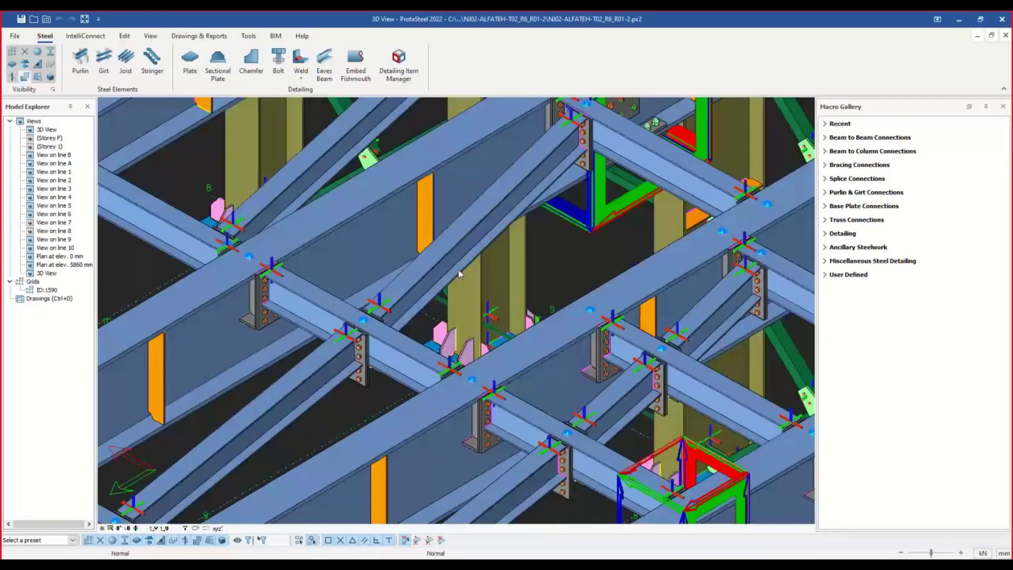
{"action": "middle_click_drag", "start_coordinate": [424, 195], "coordinate": [803, 306]}
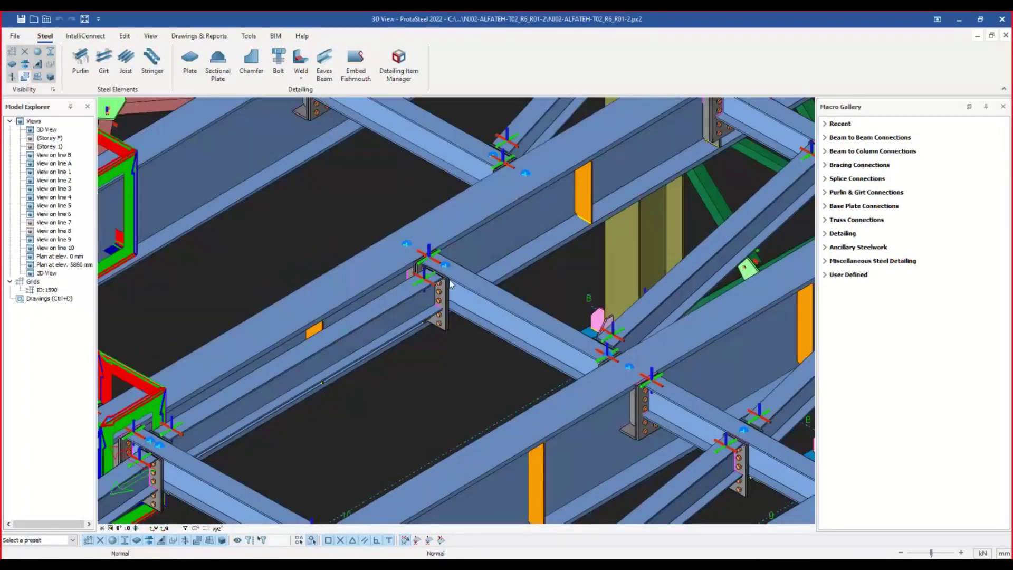
{"action": "scroll", "coordinate": [450, 238], "scroll_direction": "down", "scroll_amount": 3}
{"action": "middle_click_drag", "start_coordinate": [423, 194], "coordinate": [479, 272]}
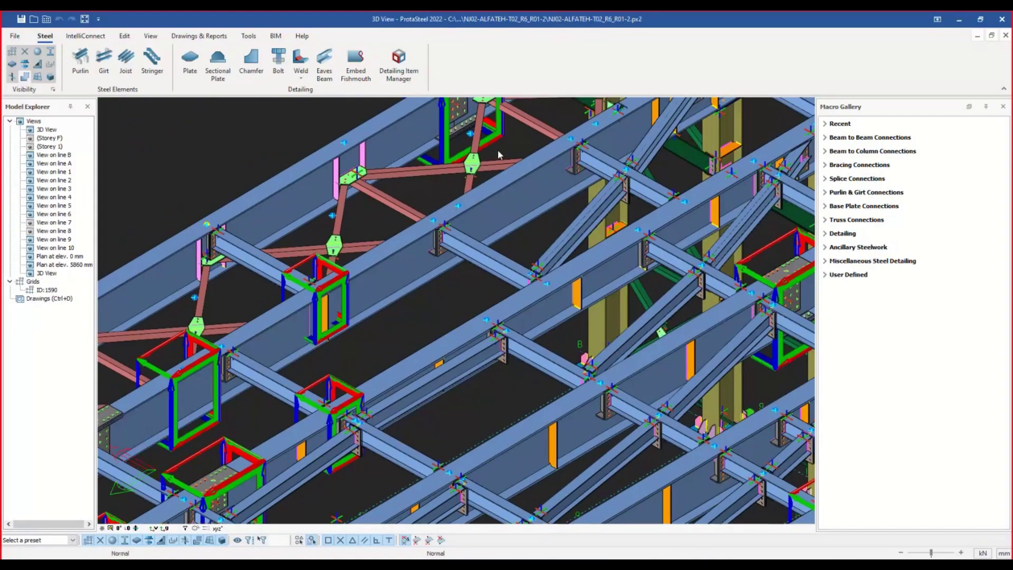
Examine the corner roof bracing, column connections and stiffened column base plates of the steel frame.
{"action": "scroll", "coordinate": [513, 150], "scroll_direction": "down", "scroll_amount": 2}
{"action": "middle_click_drag", "start_coordinate": [513, 150], "coordinate": [577, 139]}
{"action": "scroll", "coordinate": [431, 338], "scroll_direction": "up", "scroll_amount": 6}
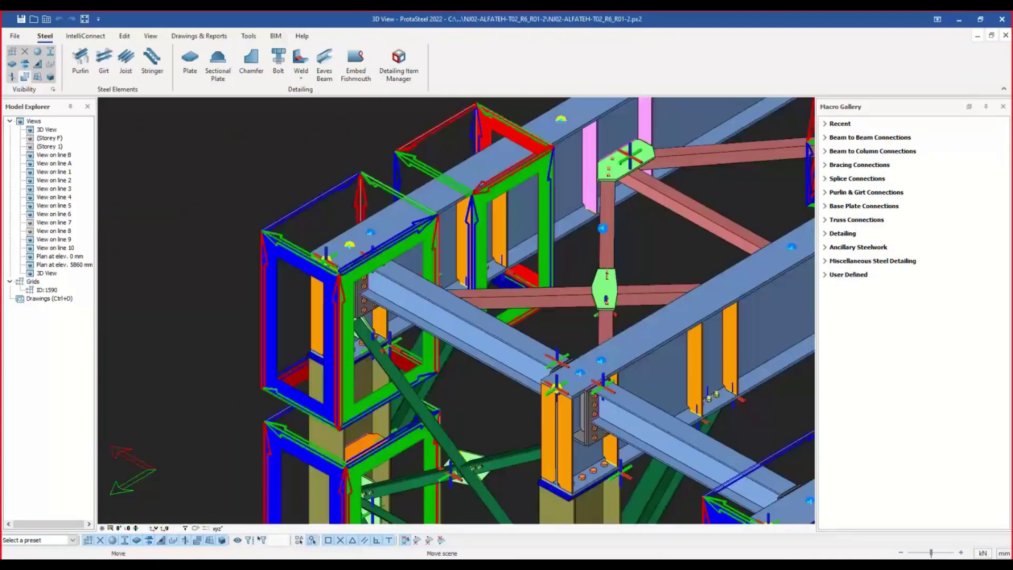
{"action": "scroll", "coordinate": [431, 337], "scroll_direction": "down", "scroll_amount": 5}
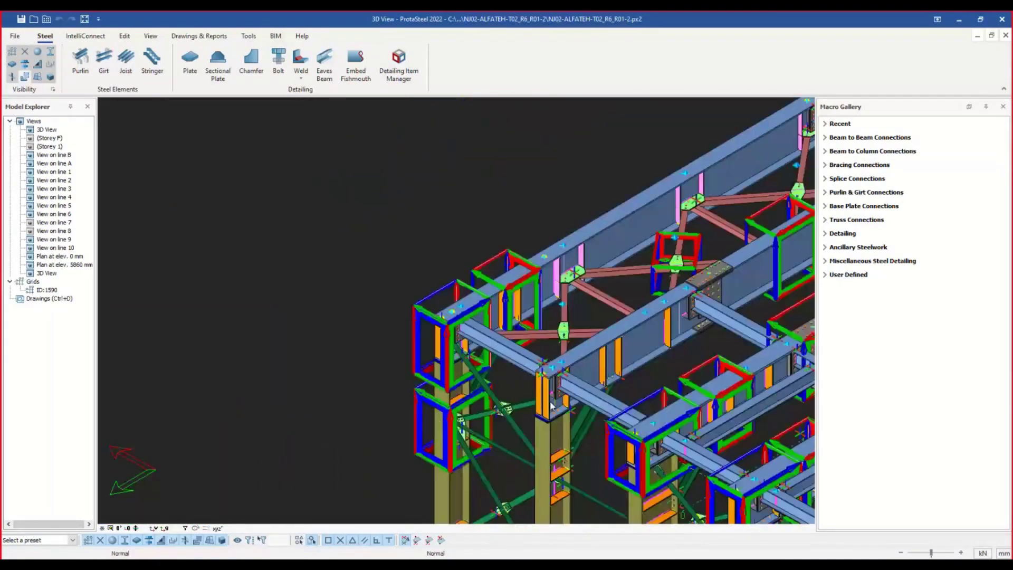
{"action": "middle_click_drag", "start_coordinate": [557, 405], "coordinate": [501, 383], "text": "shift"}
{"action": "scroll", "coordinate": [459, 396], "scroll_direction": "up", "scroll_amount": 5}
{"action": "middle_click_drag", "start_coordinate": [638, 156], "coordinate": [465, 191]}
{"action": "scroll", "coordinate": [491, 346], "scroll_direction": "down", "scroll_amount": 8}
{"action": "scroll", "coordinate": [471, 383], "scroll_direction": "up", "scroll_amount": 6}
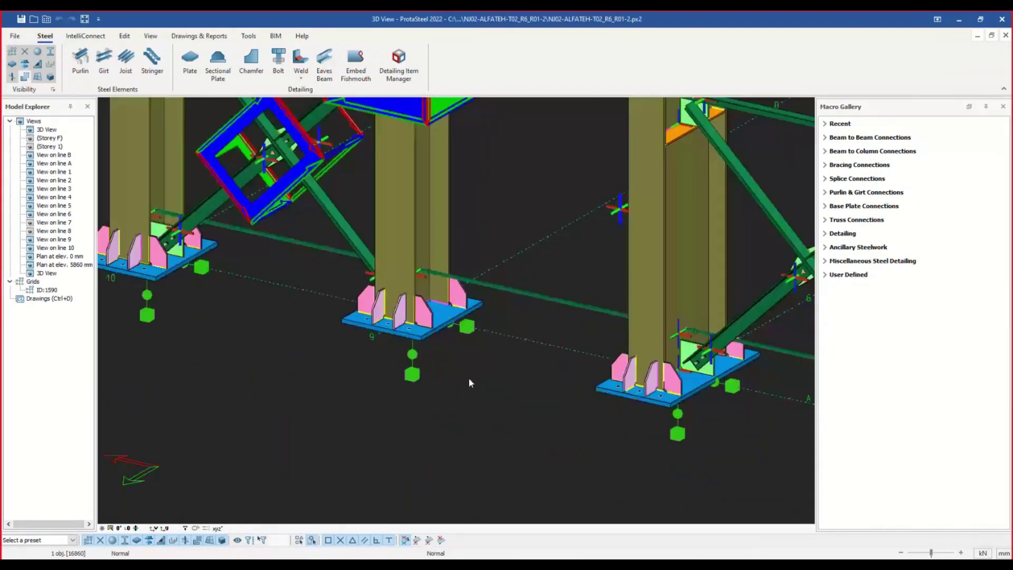
Open Tunnel-2 General Arrengement Drawing-02 (Sections) _R01 from the Drawings Manager in the Drawing Module.
{"action": "left_click", "coordinate": [200, 36]}
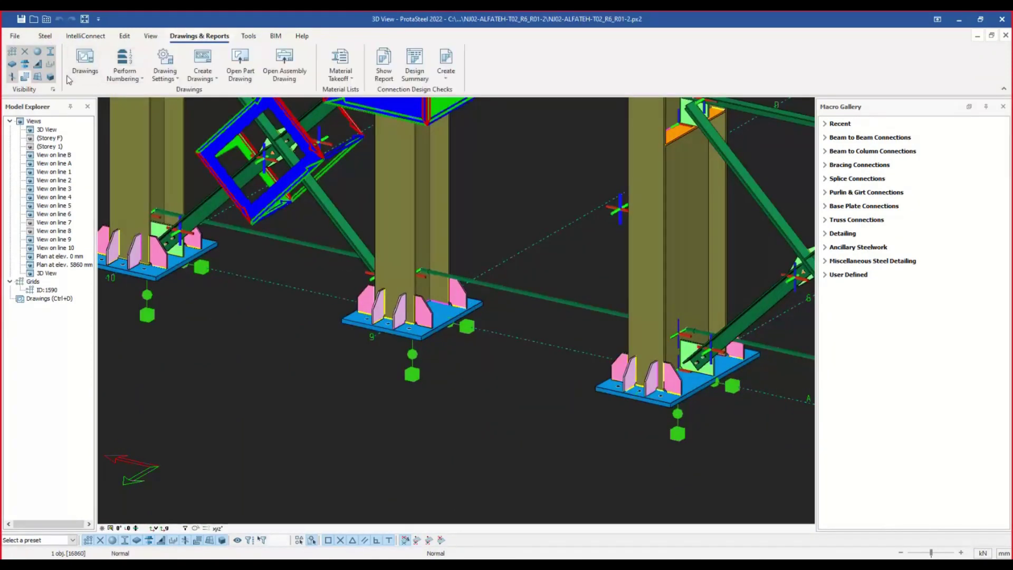
{"action": "left_click", "coordinate": [91, 69]}
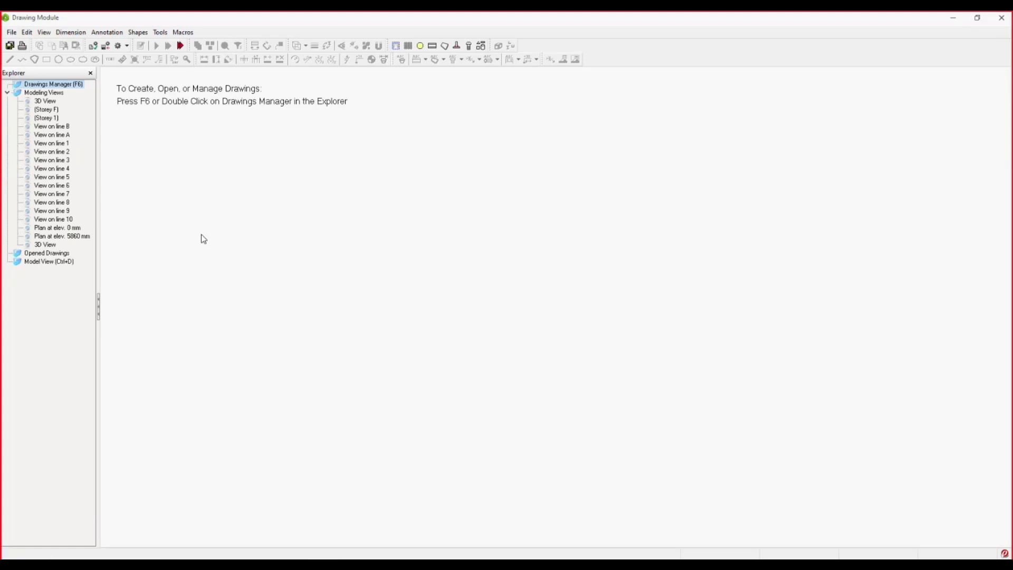
{"action": "key", "text": "F6"}
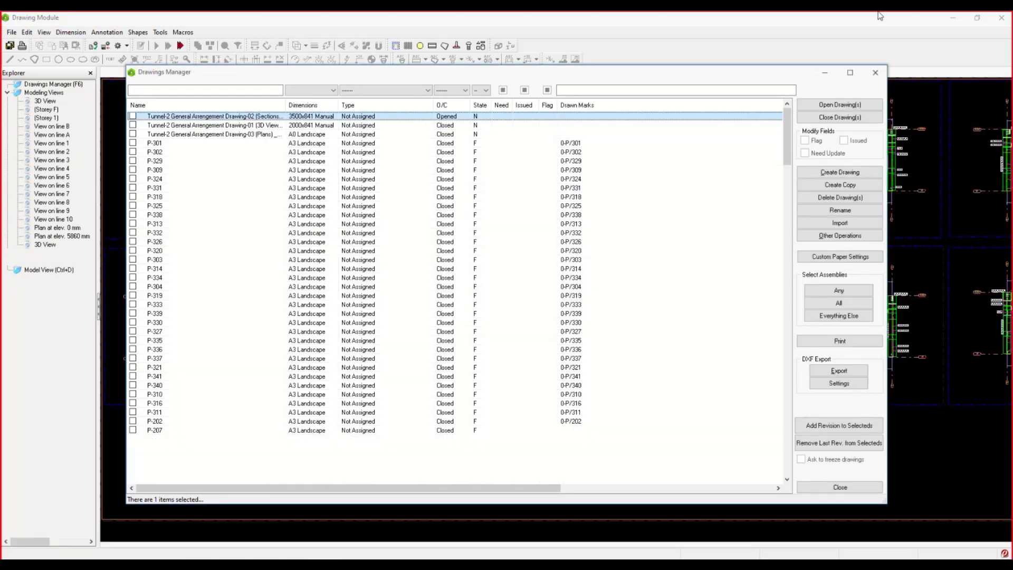
{"action": "left_click", "coordinate": [825, 73]}
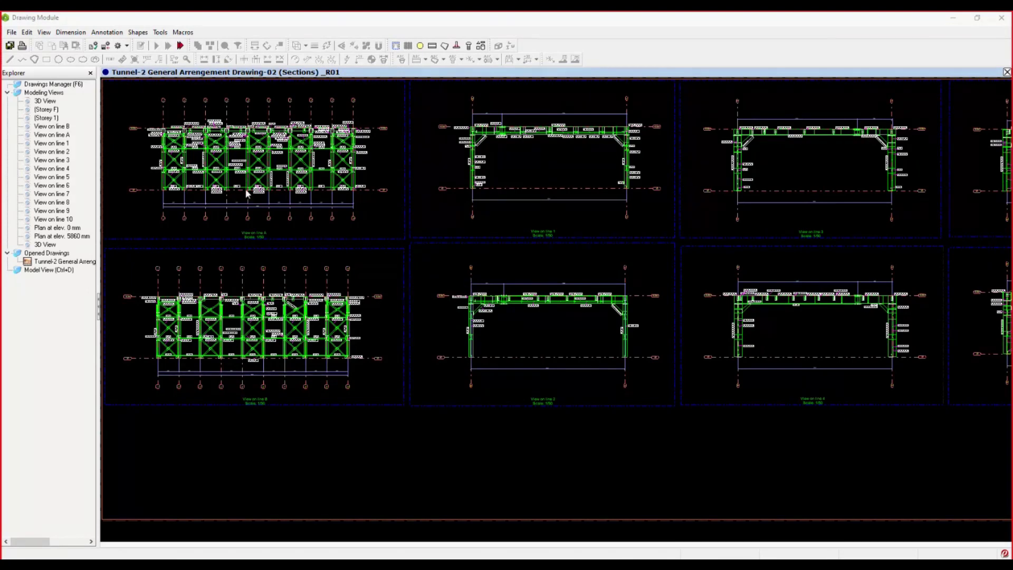
Bring the Drawings Manager back from the ProtaSteel windows and close it.
{"action": "scroll", "coordinate": [261, 118], "scroll_direction": "up", "scroll_amount": 5}
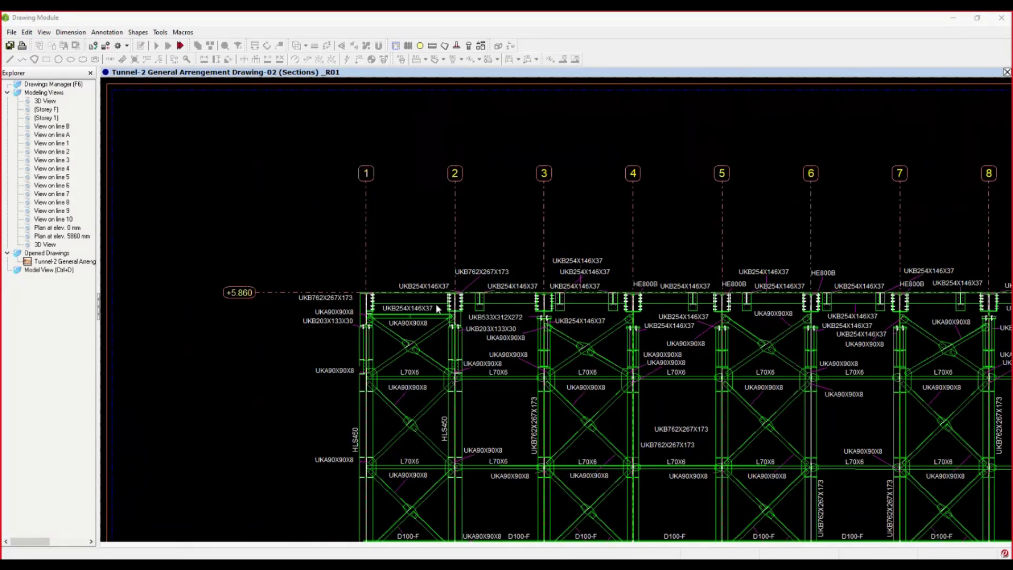
{"action": "scroll", "coordinate": [561, 192], "scroll_direction": "down", "scroll_amount": 3}
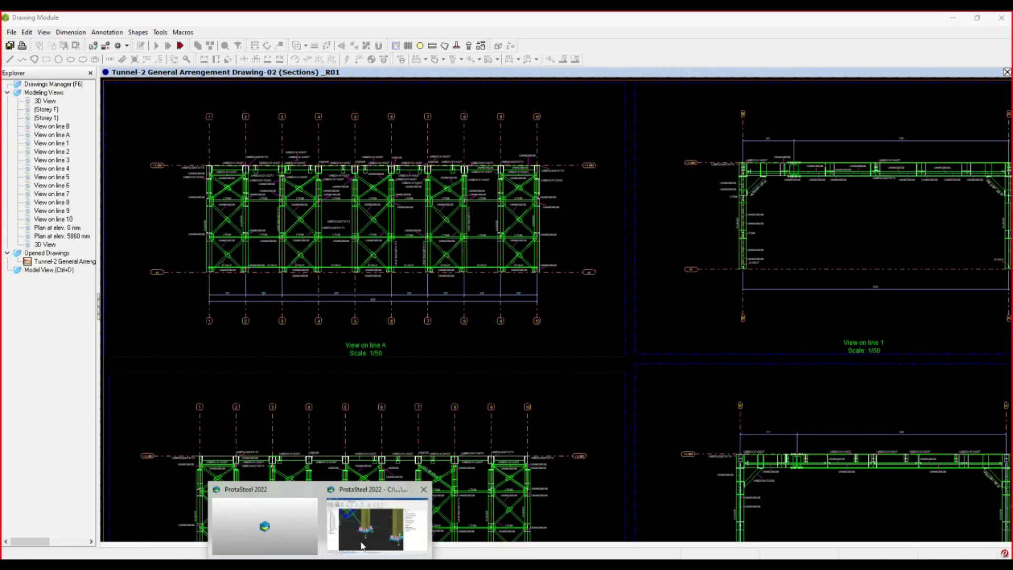
{"action": "left_click", "coordinate": [373, 522]}
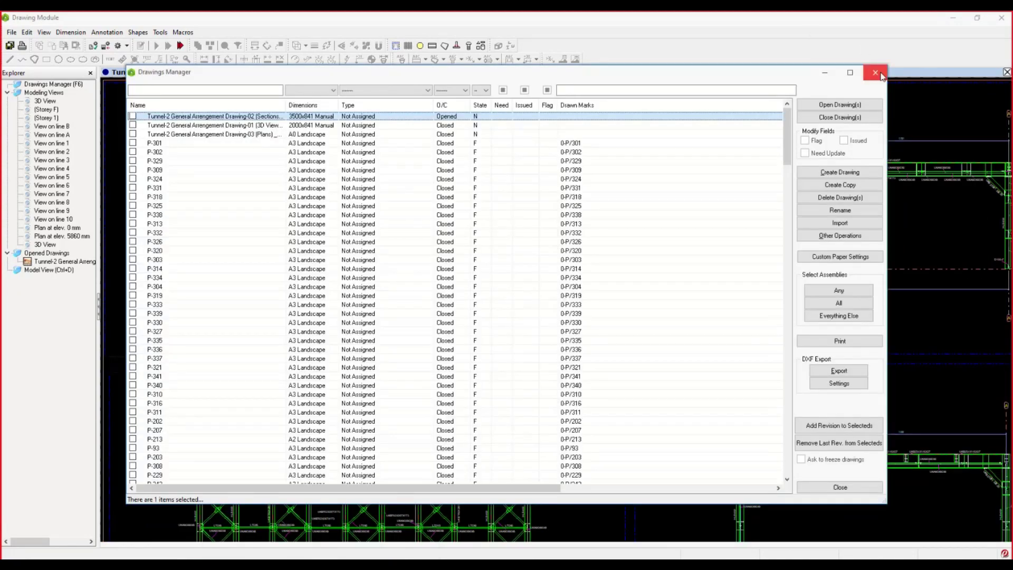
{"action": "left_click", "coordinate": [880, 75]}
Move the UKB254X146X37 label above the bay between grids 1 and 2 slightly upward in View on line A.
{"action": "scroll", "coordinate": [377, 247], "scroll_direction": "down", "scroll_amount": 2}
{"action": "scroll", "coordinate": [333, 211], "scroll_direction": "up", "scroll_amount": 3}
{"action": "middle_click_drag", "start_coordinate": [333, 210], "coordinate": [425, 223]}
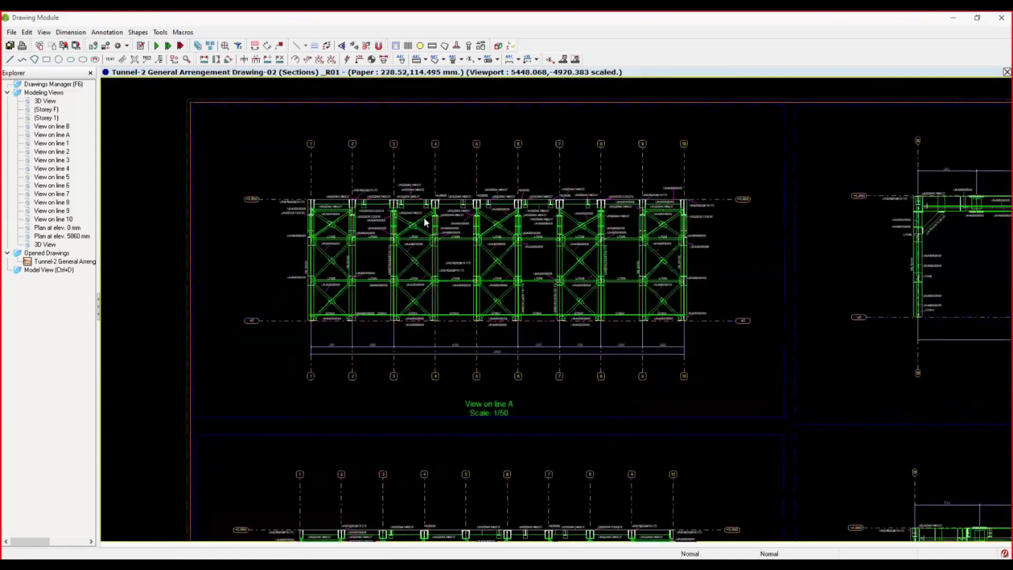
{"action": "scroll", "coordinate": [444, 186], "scroll_direction": "up", "scroll_amount": 3}
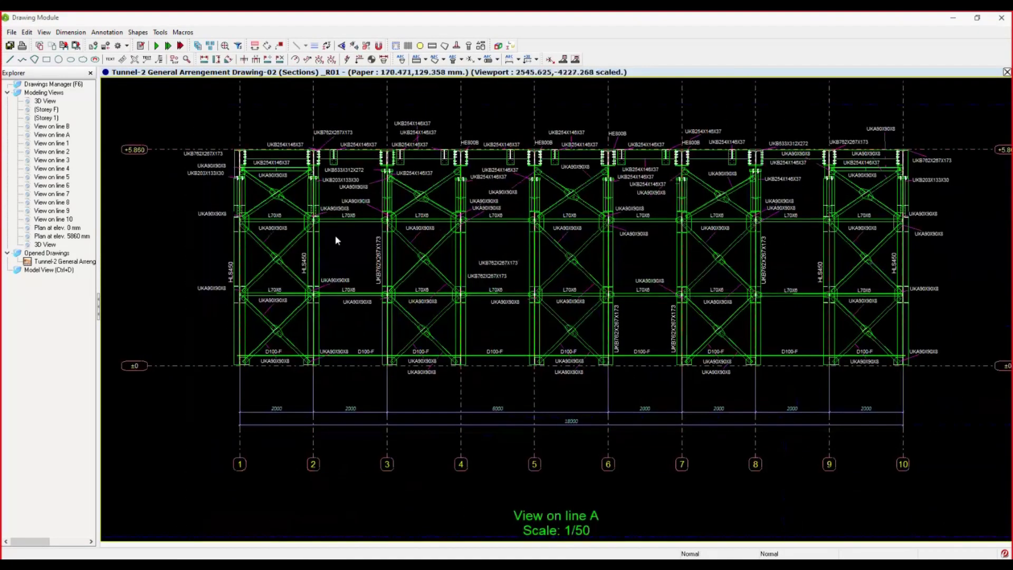
{"action": "scroll", "coordinate": [223, 97], "scroll_direction": "up", "scroll_amount": 6}
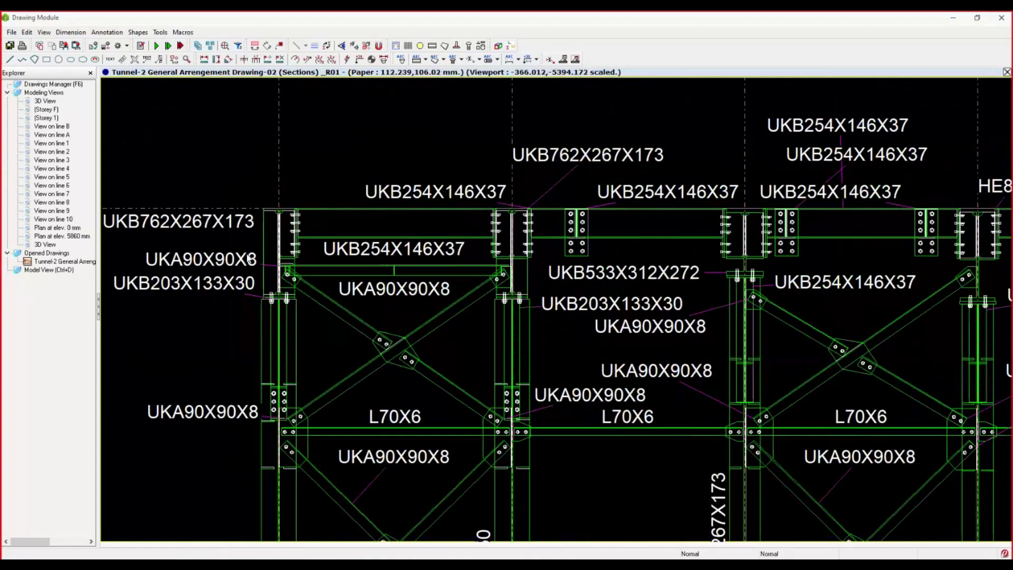
{"action": "left_click", "coordinate": [398, 193]}
{"action": "mouse_move", "coordinate": [397, 193]}
{"action": "left_mouse_down"}
{"action": "mouse_move", "coordinate": [436, 193]}
{"action": "mouse_move", "coordinate": [402, 168]}
{"action": "left_mouse_up"}
Examine the member labels and the grid dimension chains below View on line A from grid 1 to 10.
{"action": "scroll", "coordinate": [426, 215], "scroll_direction": "down", "scroll_amount": 5}
{"action": "scroll", "coordinate": [549, 236], "scroll_direction": "up", "scroll_amount": 5}
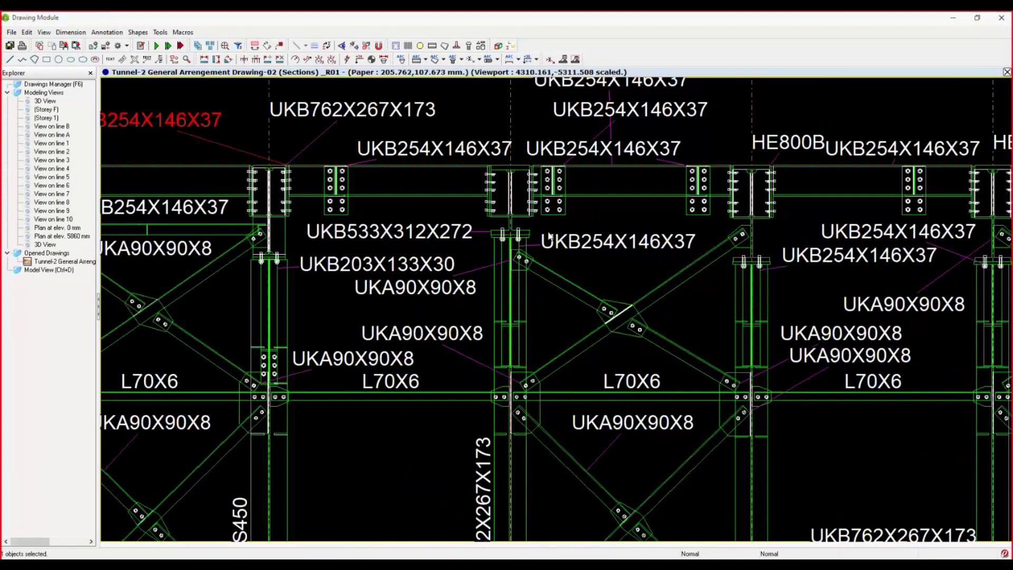
{"action": "scroll", "coordinate": [549, 236], "scroll_direction": "up", "scroll_amount": 2}
{"action": "mouse_move", "coordinate": [548, 236]}
{"action": "middle_mouse_down"}
{"action": "mouse_move", "coordinate": [628, 410]}
{"action": "mouse_move", "coordinate": [594, 407]}
{"action": "mouse_move", "coordinate": [550, 79]}
{"action": "middle_mouse_up"}
{"action": "middle_click_drag", "start_coordinate": [611, 373], "coordinate": [543, 207]}
{"action": "scroll", "coordinate": [543, 207], "scroll_direction": "down", "scroll_amount": 2}
{"action": "scroll", "coordinate": [274, 237], "scroll_direction": "down", "scroll_amount": 2}
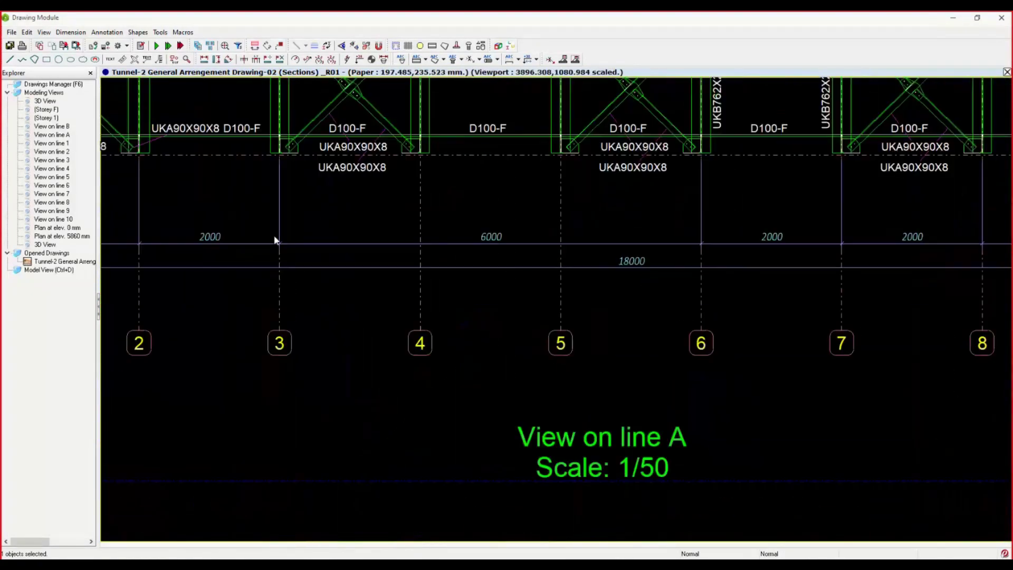
{"action": "middle_click_drag", "start_coordinate": [274, 240], "coordinate": [477, 269]}
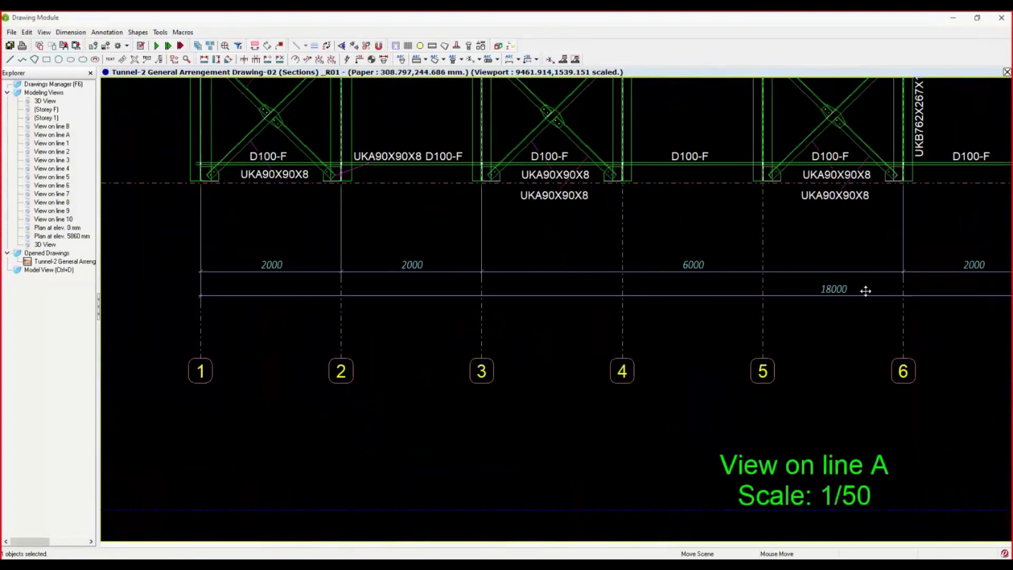
{"action": "middle_click_drag", "start_coordinate": [865, 290], "coordinate": [511, 312]}
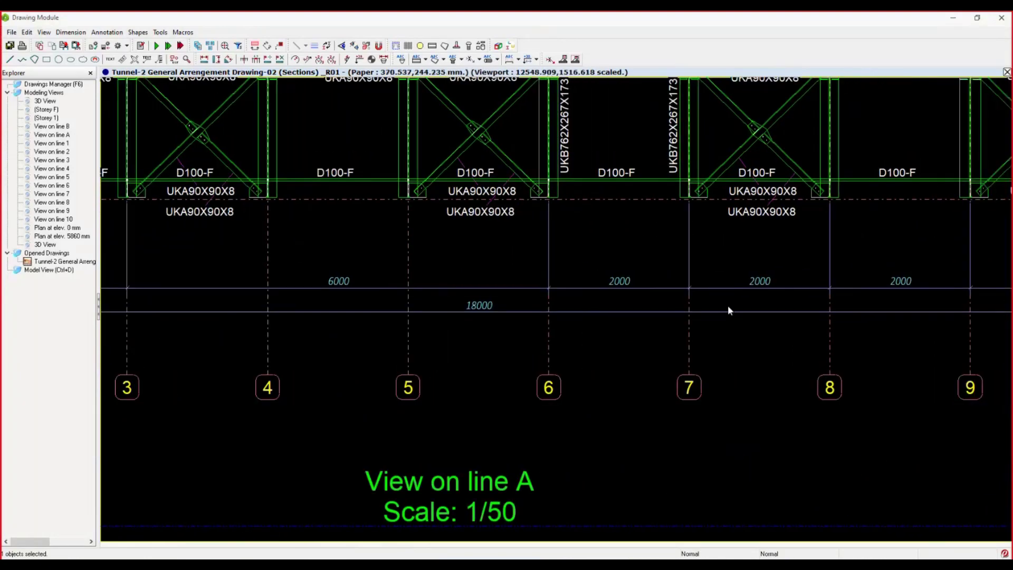
{"action": "middle_click_drag", "start_coordinate": [677, 319], "coordinate": [466, 369]}
{"action": "middle_click_drag", "start_coordinate": [789, 339], "coordinate": [482, 380]}
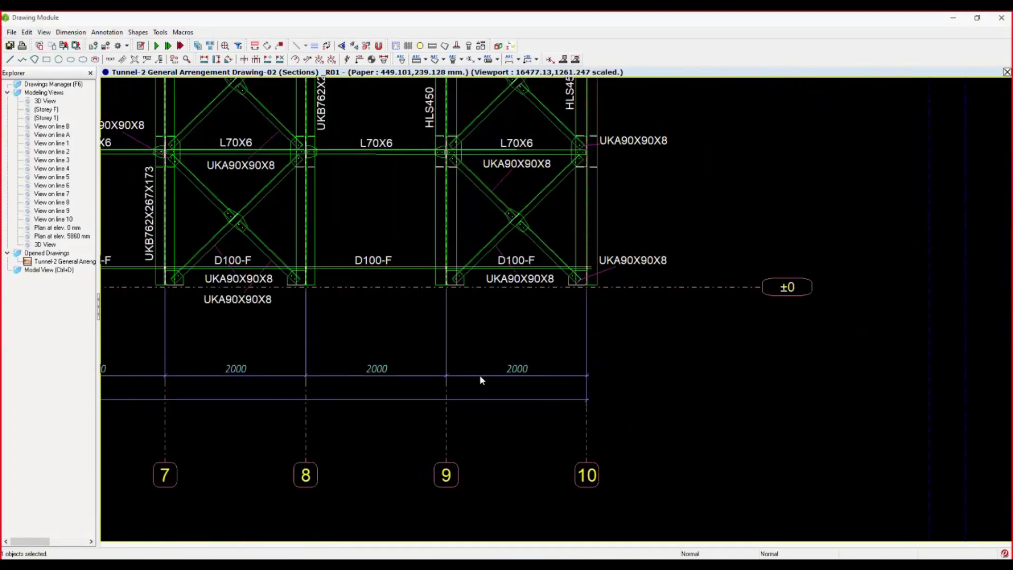
Inspect the brace-to-column gusset details at base level between grids 9 and 10 in View on line A.
{"action": "scroll", "coordinate": [479, 374], "scroll_direction": "down", "scroll_amount": 3}
{"action": "scroll", "coordinate": [486, 324], "scroll_direction": "up", "scroll_amount": 5}
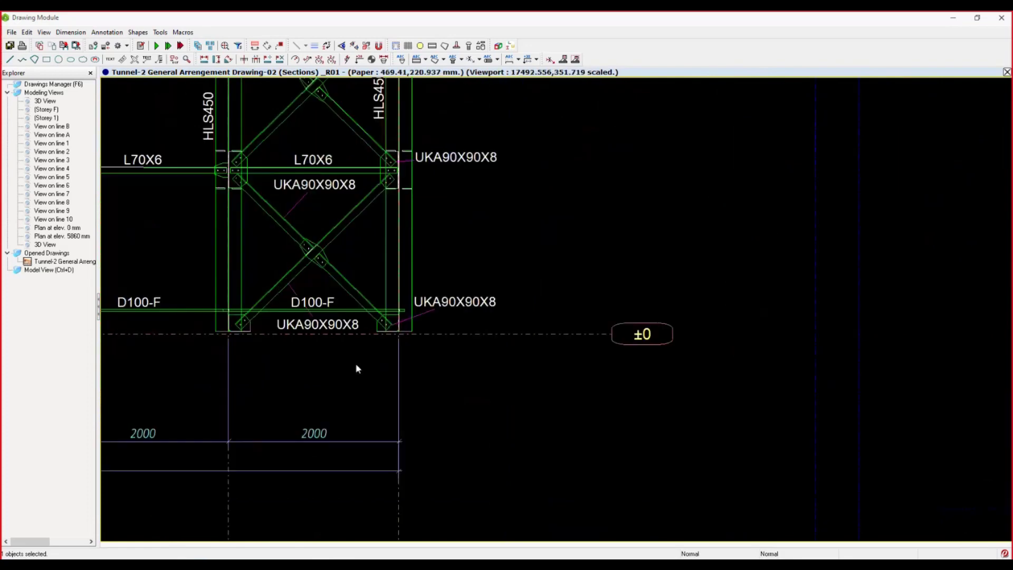
{"action": "scroll", "coordinate": [399, 334], "scroll_direction": "up", "scroll_amount": 3}
{"action": "scroll", "coordinate": [448, 287], "scroll_direction": "down", "scroll_amount": 1}
{"action": "scroll", "coordinate": [403, 252], "scroll_direction": "up", "scroll_amount": 2}
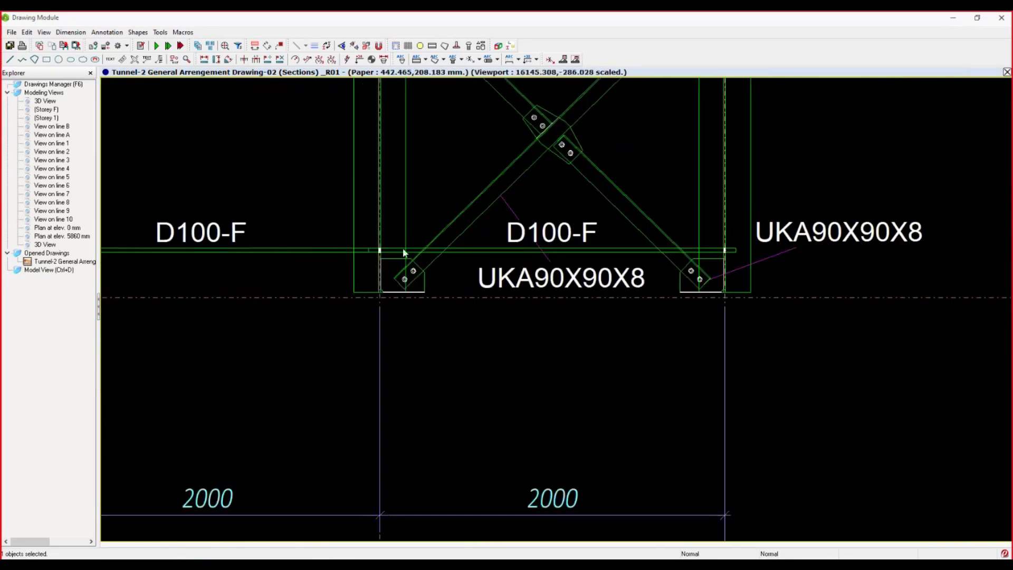
{"action": "scroll", "coordinate": [417, 294], "scroll_direction": "up", "scroll_amount": 3}
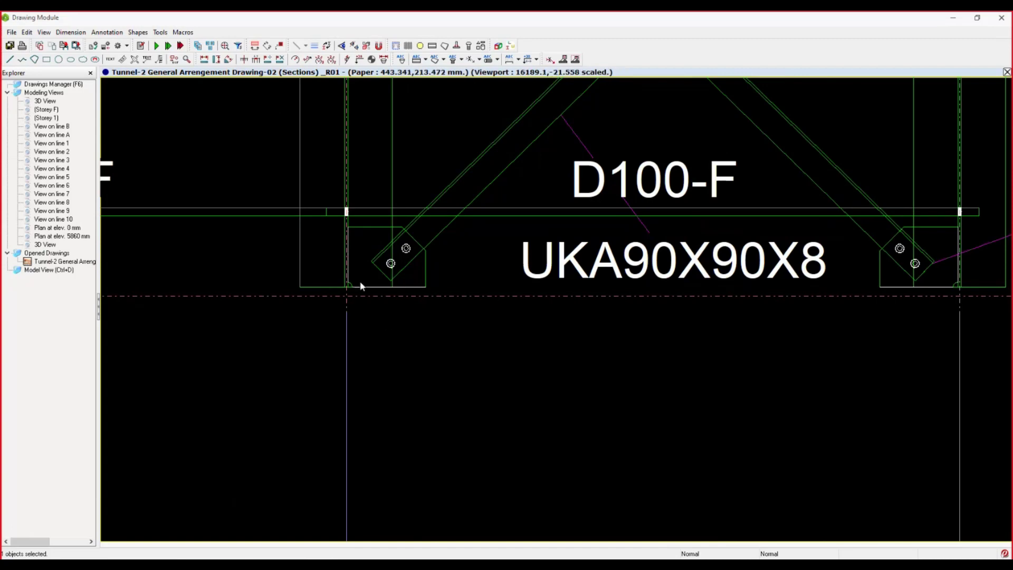
Review the dimension, level indicator, section and detail view commands offered for the drawing without choosing one.
{"action": "right_click", "coordinate": [434, 350]}
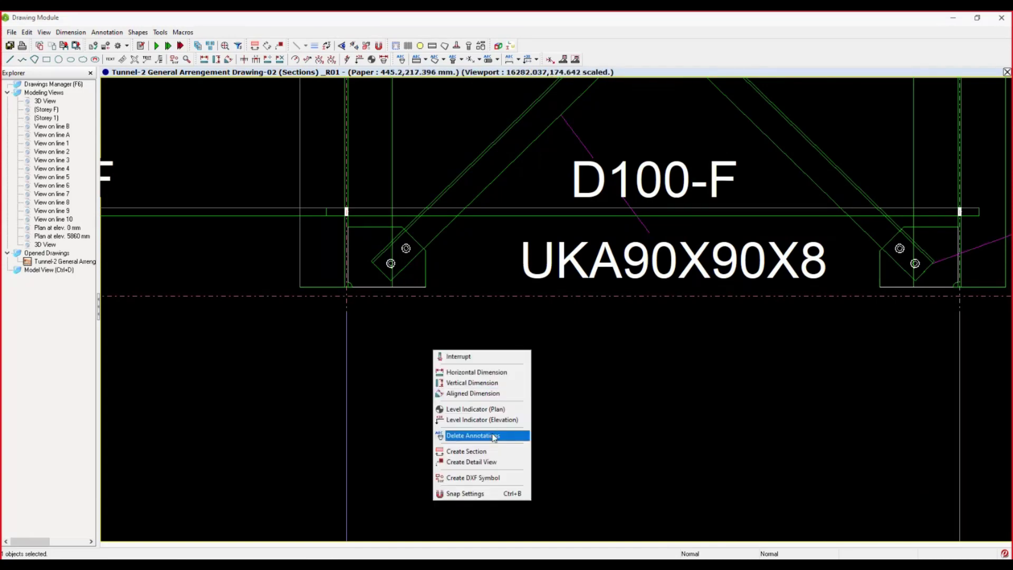
{"action": "left_click", "coordinate": [398, 397]}
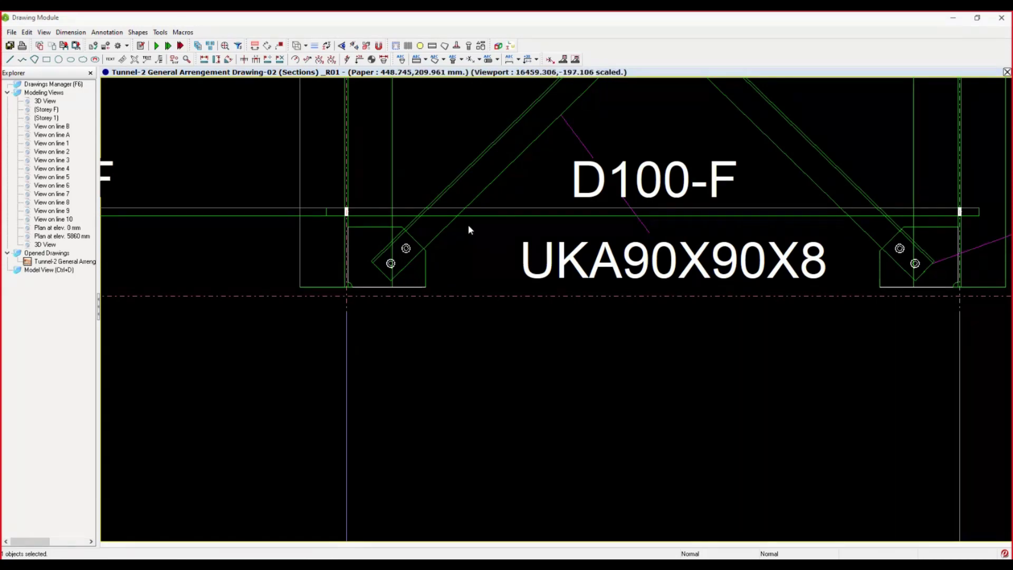
{"action": "scroll", "coordinate": [483, 317], "scroll_direction": "down", "scroll_amount": 1}
{"action": "scroll", "coordinate": [487, 323], "scroll_direction": "down", "scroll_amount": 5}
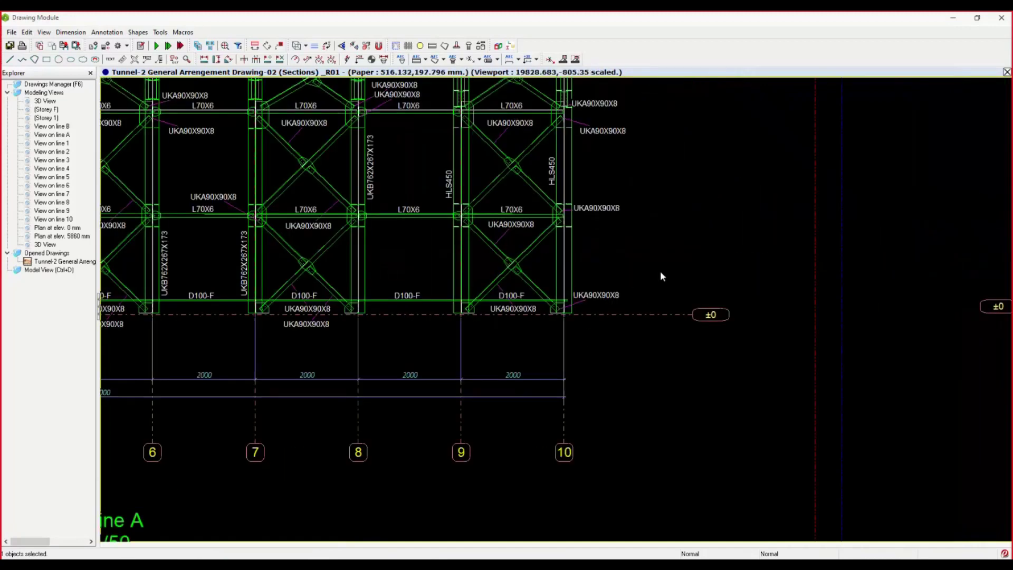
{"action": "scroll", "coordinate": [660, 271], "scroll_direction": "down", "scroll_amount": 4}
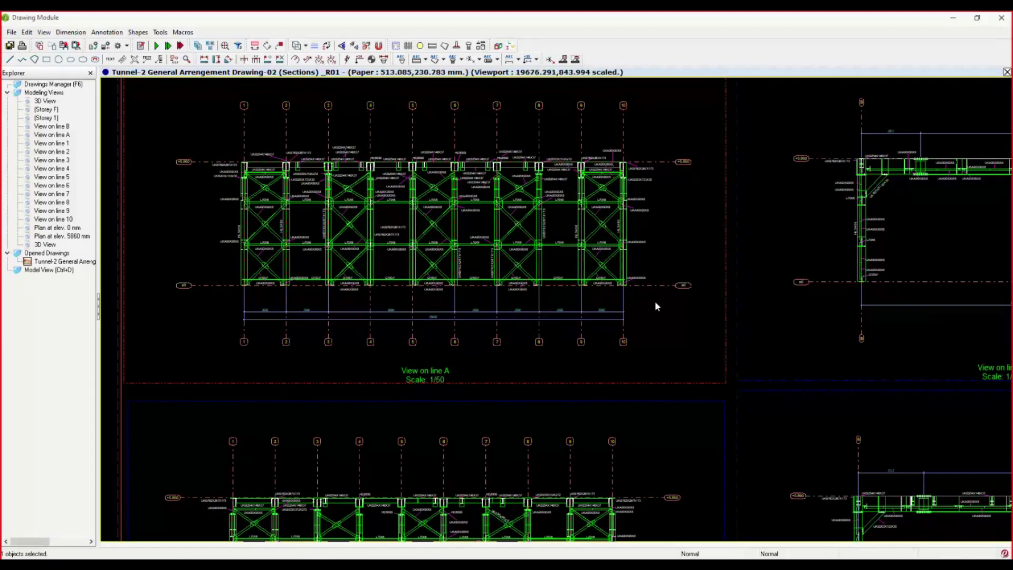
Examine View on line 1, from the roof beam labels and knee brace down the grid A column to its base.
{"action": "scroll", "coordinate": [759, 292], "scroll_direction": "up", "scroll_amount": 5}
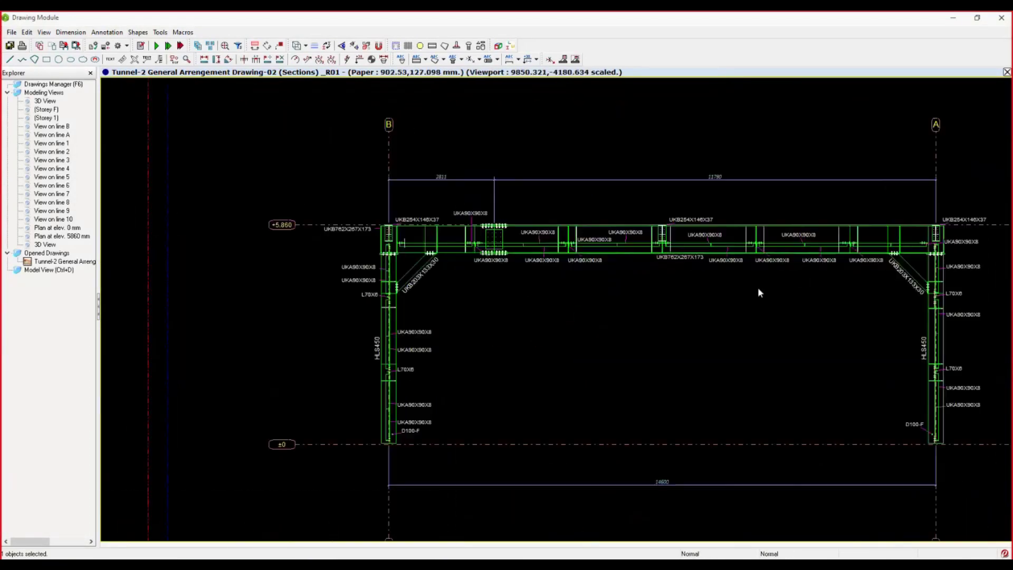
{"action": "scroll", "coordinate": [454, 229], "scroll_direction": "up", "scroll_amount": 4}
{"action": "mouse_move", "coordinate": [554, 280]}
{"action": "middle_mouse_down"}
{"action": "mouse_move", "coordinate": [606, 147]}
{"action": "mouse_move", "coordinate": [615, 335]}
{"action": "mouse_move", "coordinate": [592, 101]}
{"action": "mouse_move", "coordinate": [560, 153]}
{"action": "mouse_move", "coordinate": [219, 421]}
{"action": "middle_mouse_up"}
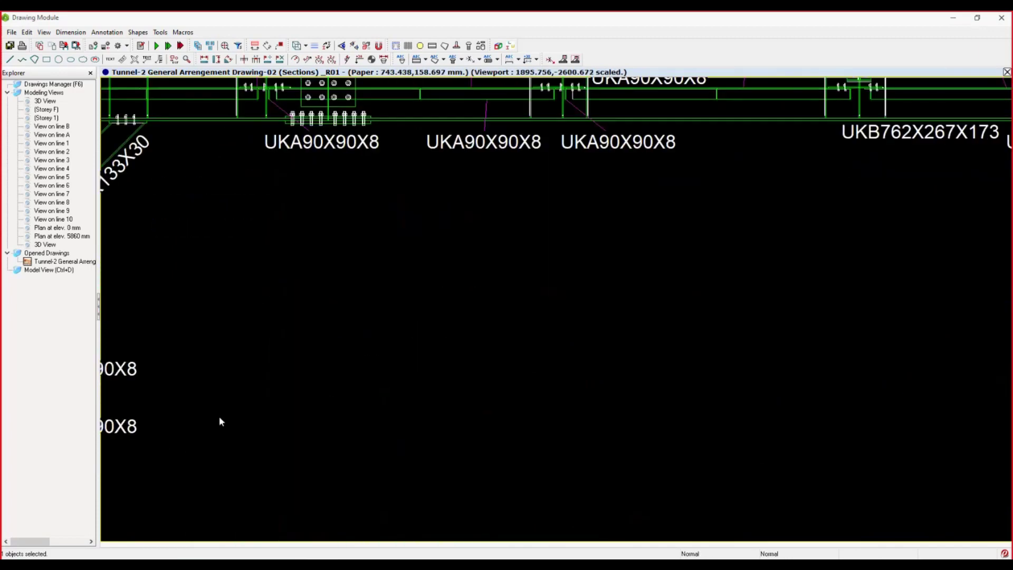
{"action": "scroll", "coordinate": [671, 243], "scroll_direction": "down", "scroll_amount": 3}
{"action": "scroll", "coordinate": [455, 305], "scroll_direction": "up", "scroll_amount": 2}
{"action": "scroll", "coordinate": [800, 254], "scroll_direction": "up", "scroll_amount": 2}
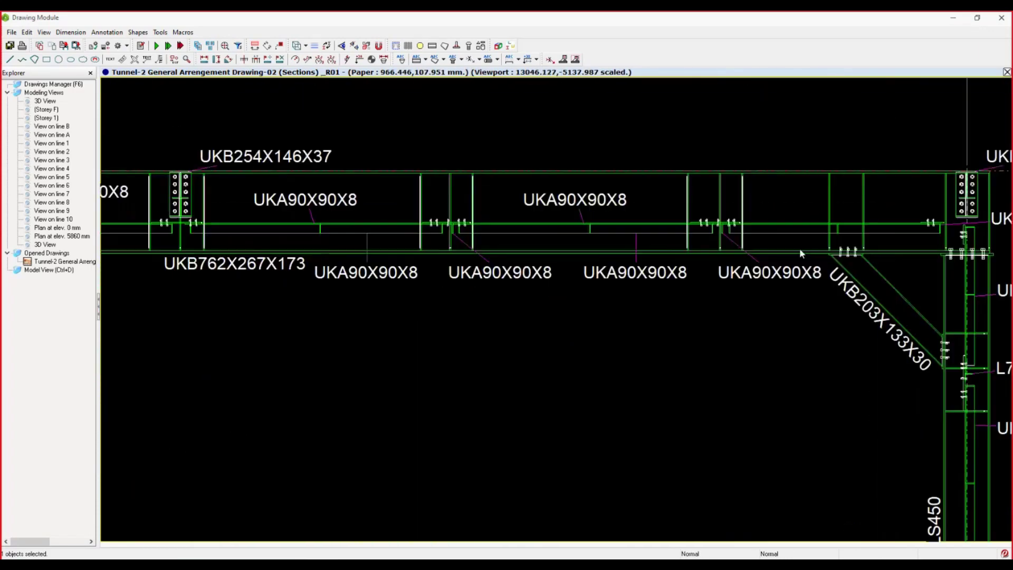
{"action": "middle_click_drag", "start_coordinate": [860, 354], "coordinate": [582, 264]}
{"action": "middle_click_drag", "start_coordinate": [675, 126], "coordinate": [666, 204]}
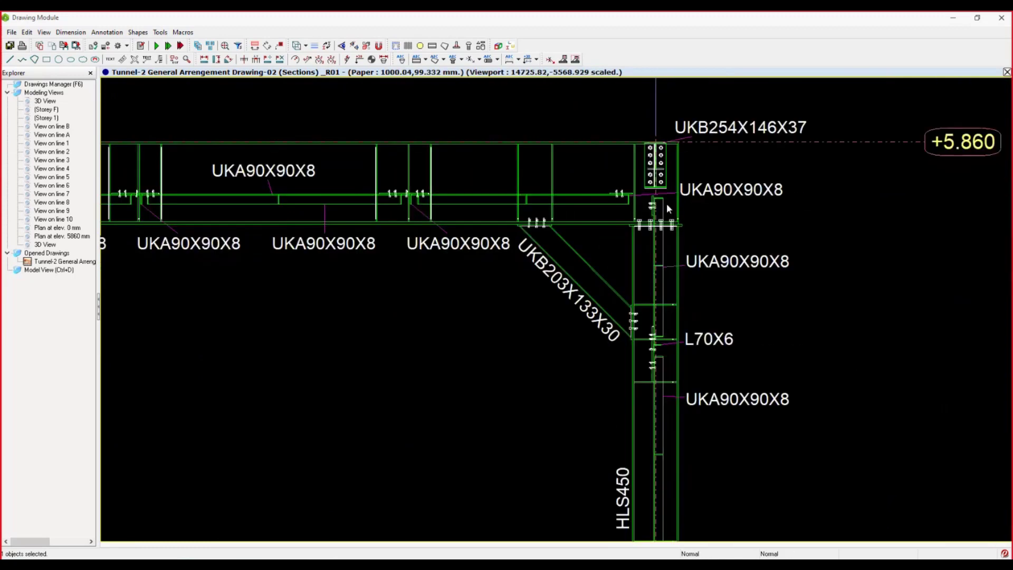
{"action": "scroll", "coordinate": [673, 362], "scroll_direction": "up", "scroll_amount": 2}
{"action": "scroll", "coordinate": [673, 362], "scroll_direction": "down", "scroll_amount": 3}
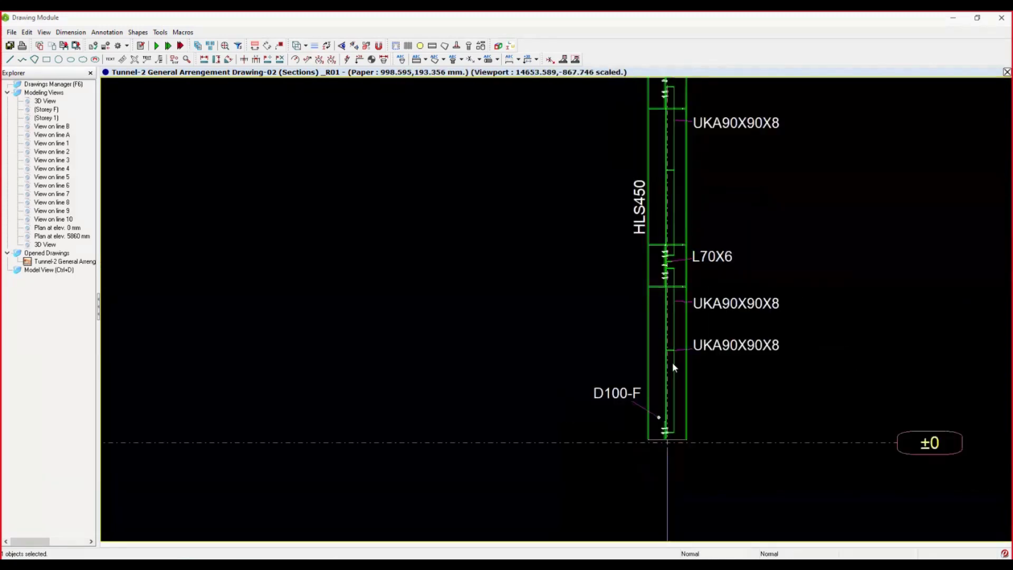
{"action": "scroll", "coordinate": [678, 267], "scroll_direction": "up", "scroll_amount": 3}
{"action": "scroll", "coordinate": [681, 267], "scroll_direction": "down", "scroll_amount": 5}
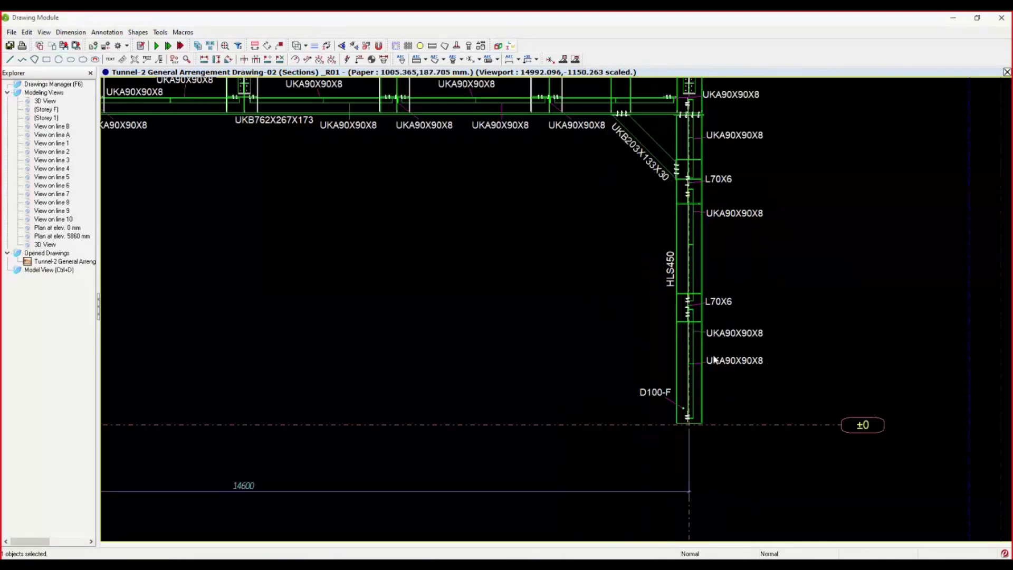
{"action": "scroll", "coordinate": [714, 360], "scroll_direction": "down", "scroll_amount": 3}
Inspect the bolted roof beam splice and the grid A knee brace connection in View on line 3.
{"action": "mouse_move", "coordinate": [629, 374]}
{"action": "middle_mouse_down"}
{"action": "mouse_move", "coordinate": [370, 268]}
{"action": "mouse_move", "coordinate": [308, 273]}
{"action": "middle_mouse_up"}
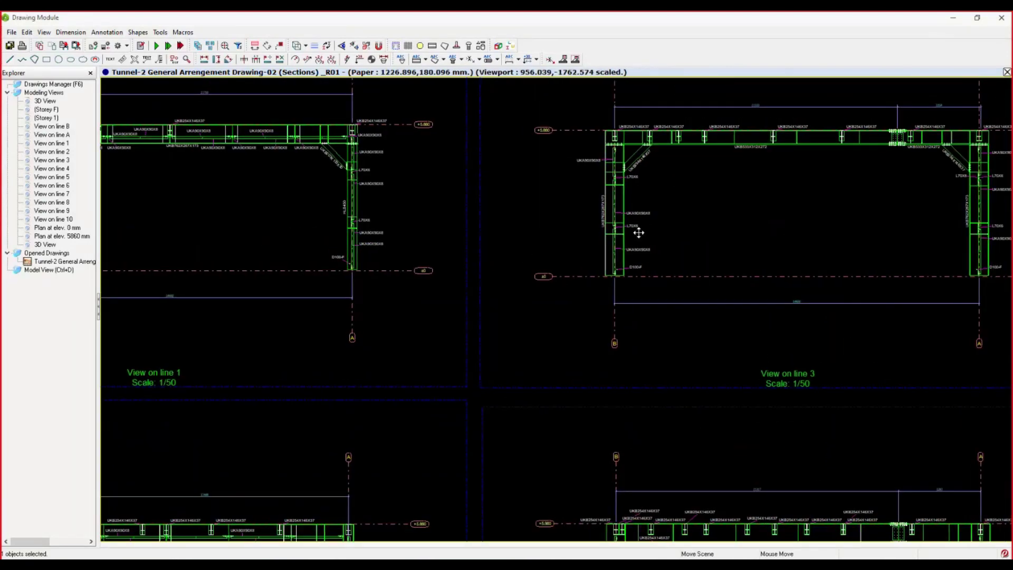
{"action": "scroll", "coordinate": [723, 186], "scroll_direction": "up", "scroll_amount": 3}
{"action": "scroll", "coordinate": [829, 131], "scroll_direction": "up", "scroll_amount": 4}
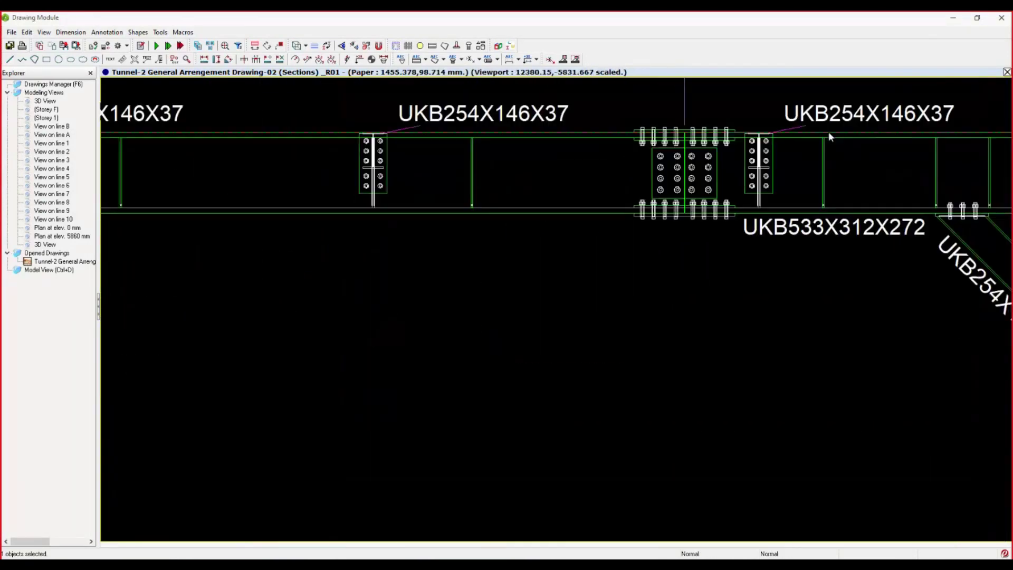
{"action": "mouse_move", "coordinate": [827, 135]}
{"action": "middle_mouse_down"}
{"action": "mouse_move", "coordinate": [846, 143]}
{"action": "mouse_move", "coordinate": [869, 183]}
{"action": "middle_mouse_up"}
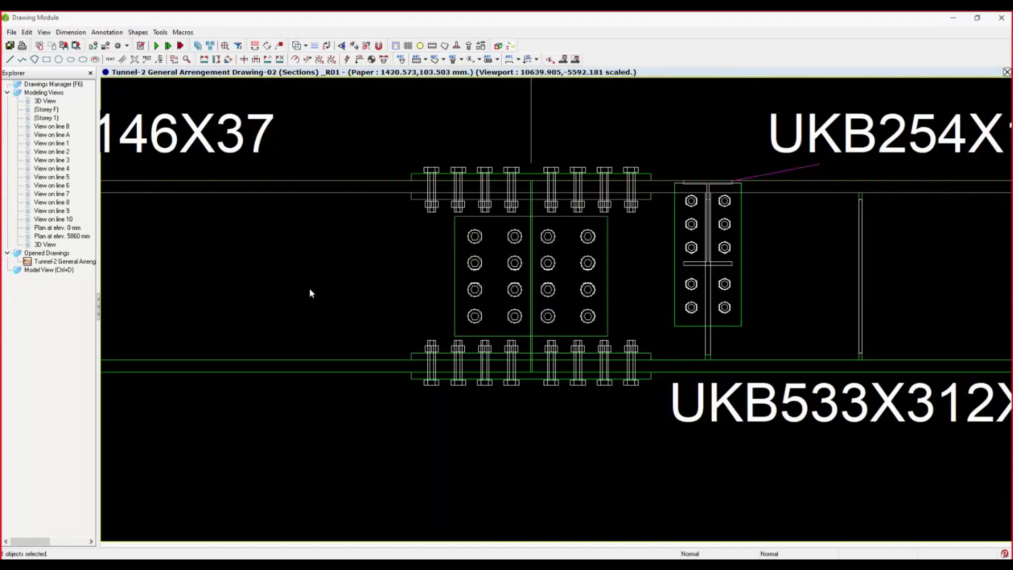
{"action": "scroll", "coordinate": [554, 154], "scroll_direction": "down", "scroll_amount": 3}
{"action": "mouse_move", "coordinate": [935, 342]}
{"action": "middle_mouse_down"}
{"action": "mouse_move", "coordinate": [837, 279]}
{"action": "mouse_move", "coordinate": [597, 222]}
{"action": "middle_mouse_up"}
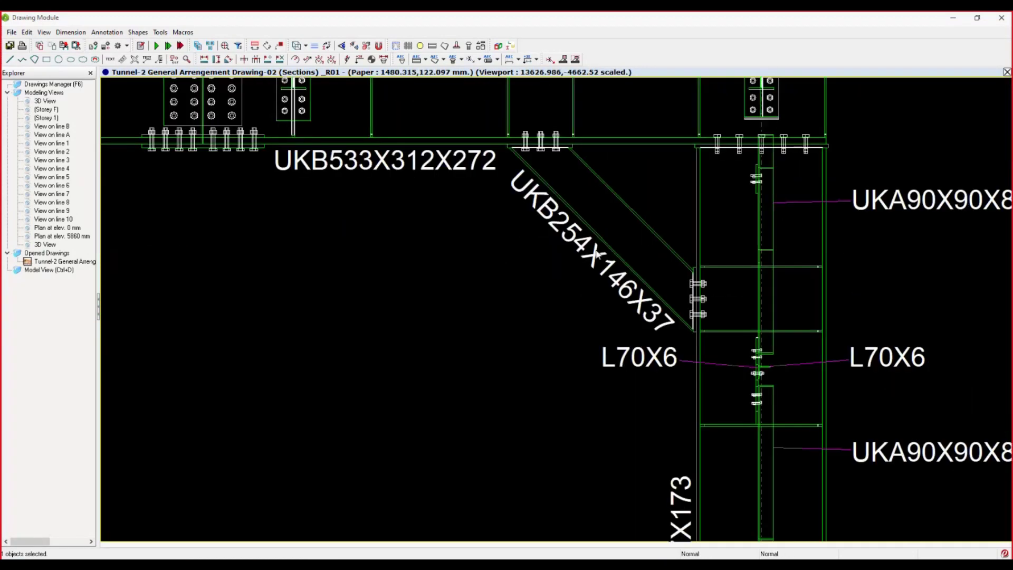
{"action": "scroll", "coordinate": [524, 109], "scroll_direction": "down", "scroll_amount": 2}
{"action": "mouse_move", "coordinate": [524, 109]}
{"action": "middle_mouse_down"}
{"action": "mouse_move", "coordinate": [610, 335]}
{"action": "mouse_move", "coordinate": [613, 296]}
{"action": "middle_mouse_up"}
{"action": "scroll", "coordinate": [613, 301], "scroll_direction": "down", "scroll_amount": 3}
{"action": "scroll", "coordinate": [635, 327], "scroll_direction": "down", "scroll_amount": 6}
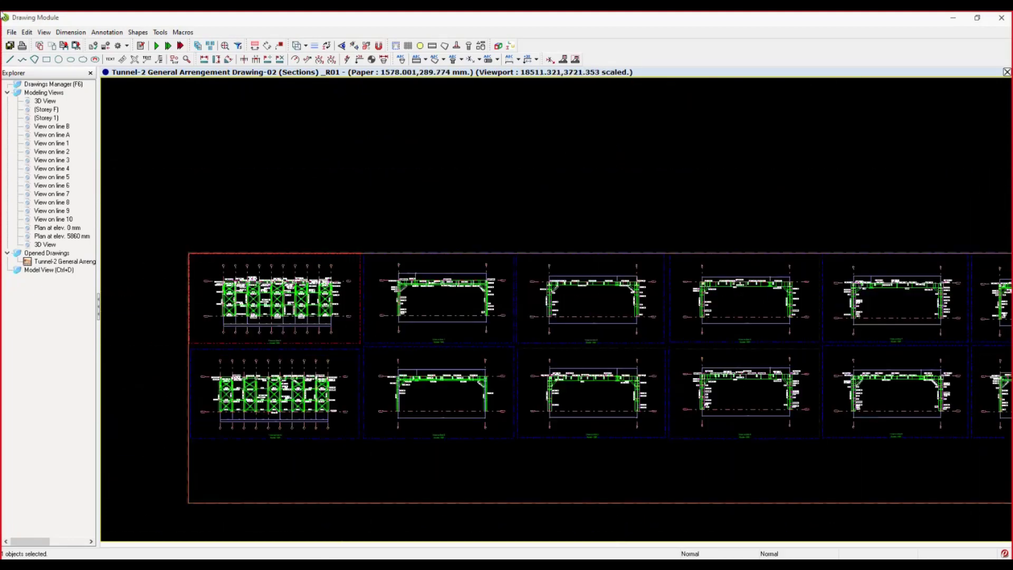
Open Tunnel-2 General Arrangement Drawing-01 (3D Views and Details) from the list of project drawings.
{"action": "left_click", "coordinate": [24, 33]}
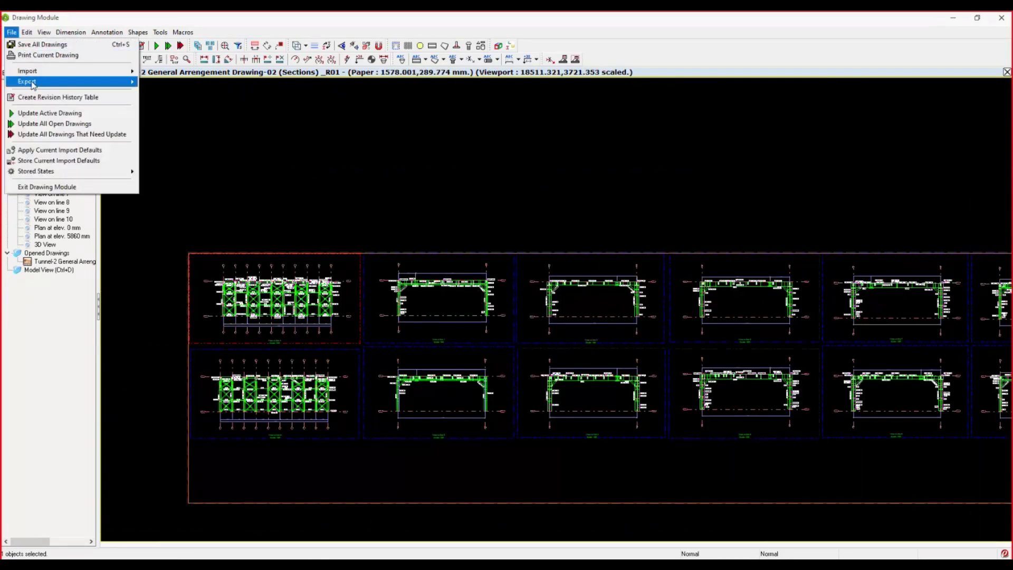
{"action": "left_click", "coordinate": [388, 164]}
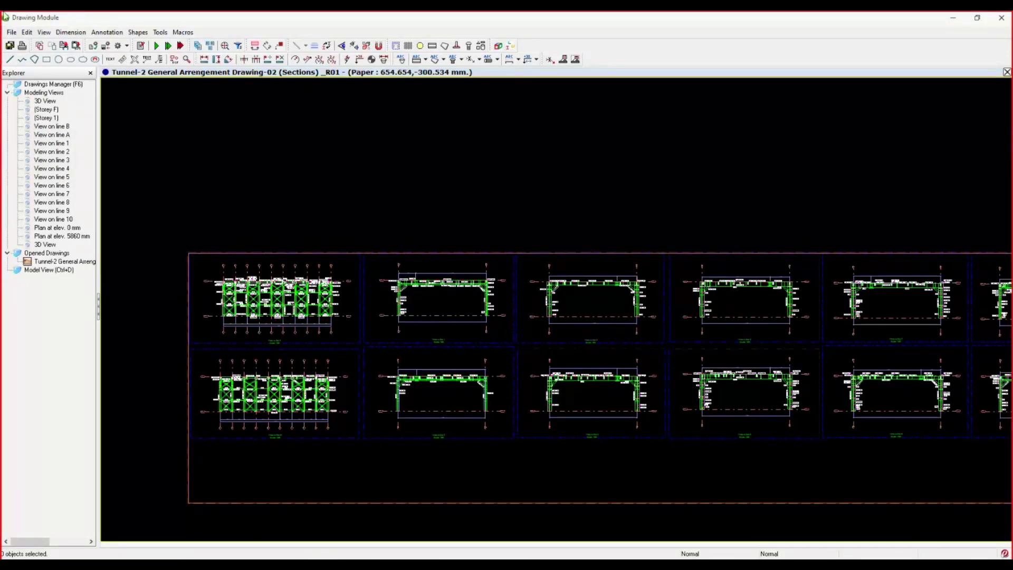
{"action": "key", "text": "F6"}
{"action": "left_click", "coordinate": [248, 126]}
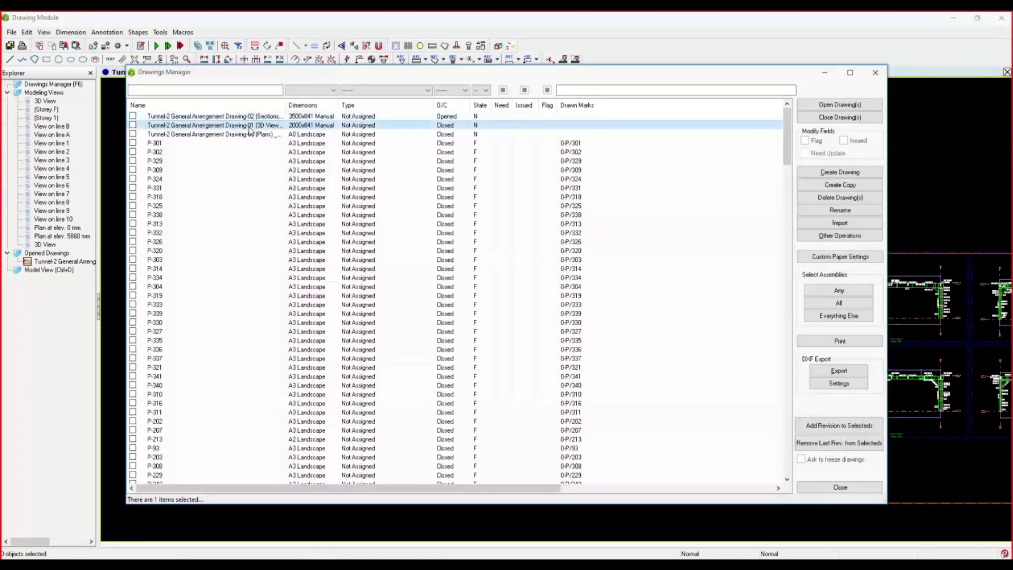
{"action": "left_click", "coordinate": [840, 104]}
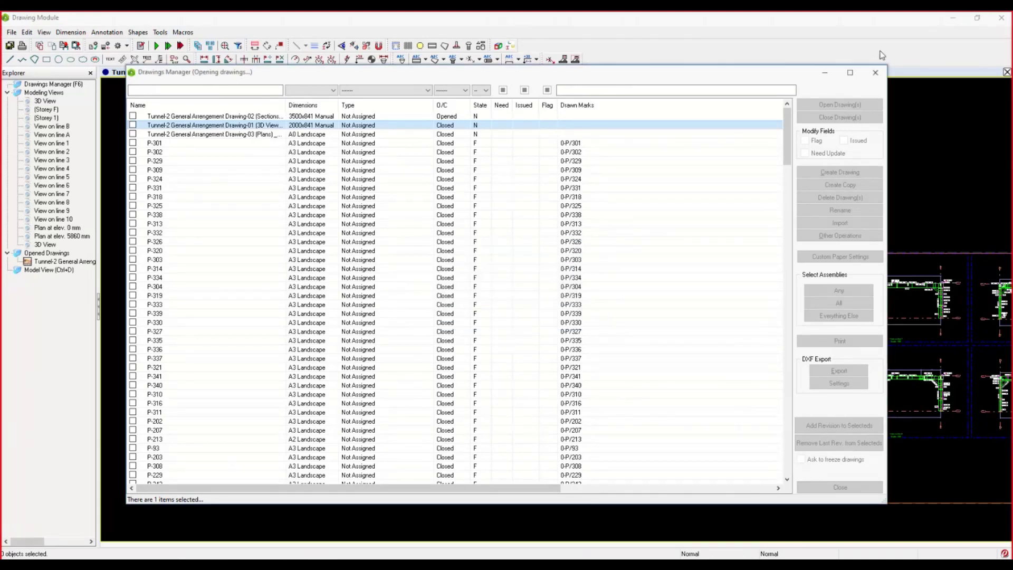
{"action": "left_click", "coordinate": [825, 77]}
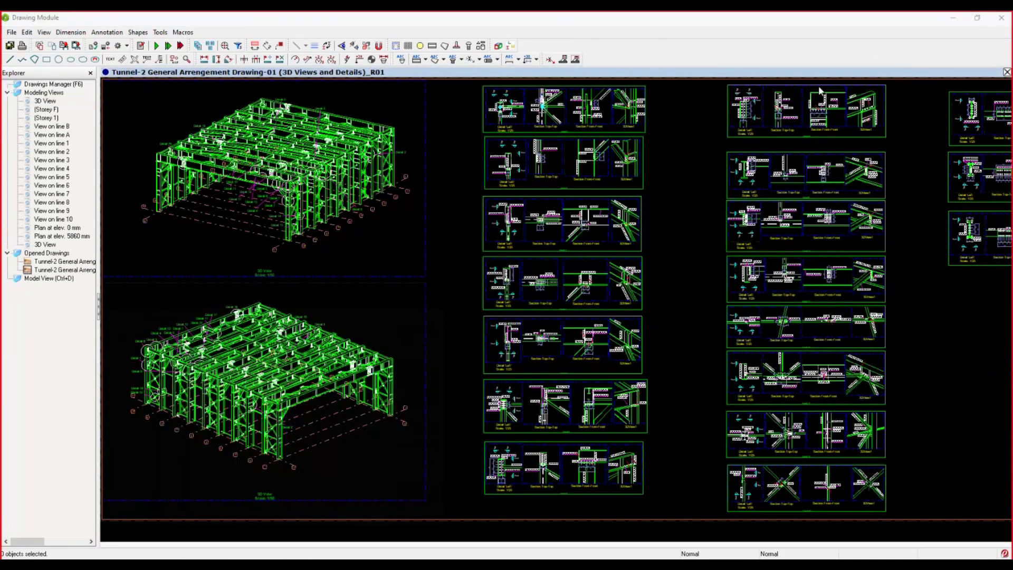
Examine the upper 3D view of the tunnel frame with its grid bubbles and numbered detail callouts.
{"action": "scroll", "coordinate": [258, 195], "scroll_direction": "up", "scroll_amount": 5}
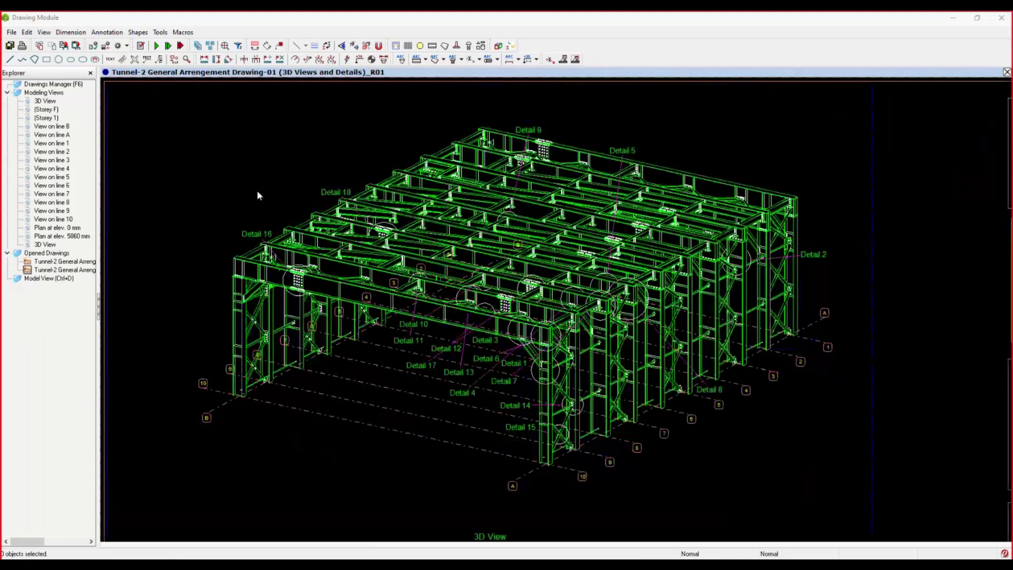
{"action": "scroll", "coordinate": [428, 409], "scroll_direction": "up", "scroll_amount": 2}
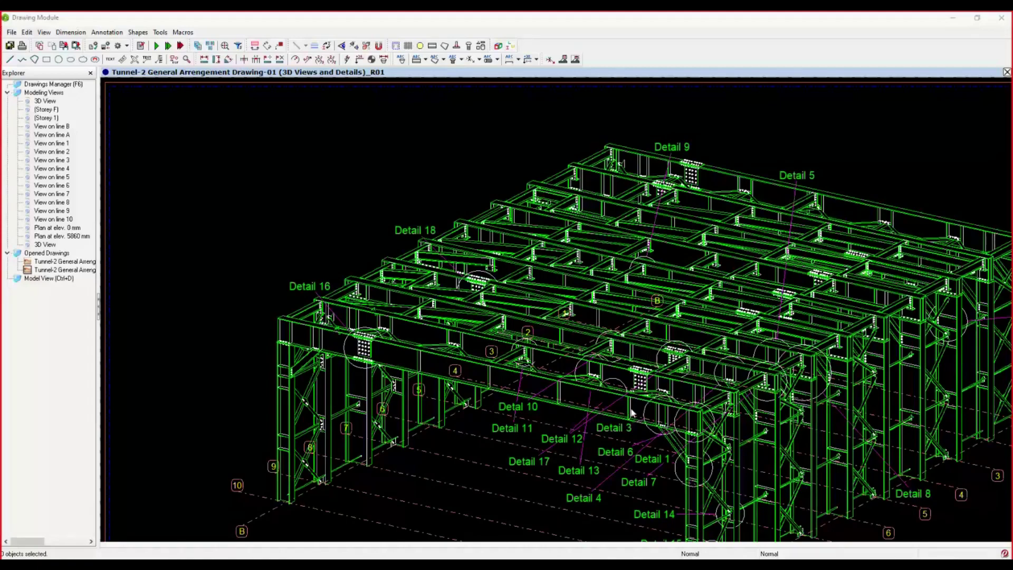
{"action": "scroll", "coordinate": [697, 416], "scroll_direction": "up", "scroll_amount": 2}
{"action": "scroll", "coordinate": [698, 417], "scroll_direction": "down", "scroll_amount": 1}
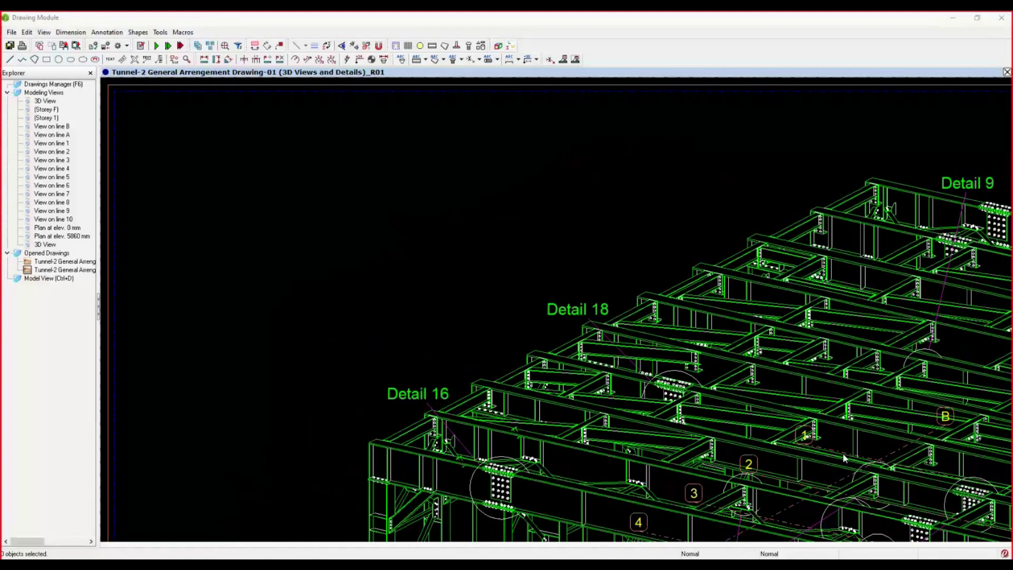
{"action": "scroll", "coordinate": [845, 458], "scroll_direction": "down", "scroll_amount": 1}
{"action": "scroll", "coordinate": [623, 329], "scroll_direction": "down", "scroll_amount": 1}
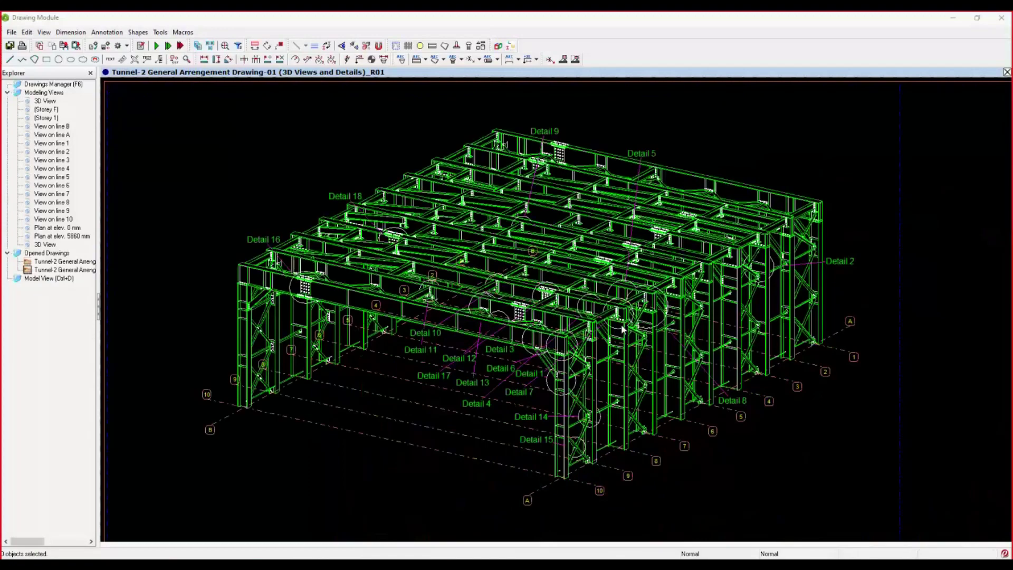
{"action": "scroll", "coordinate": [623, 328], "scroll_direction": "down", "scroll_amount": 1}
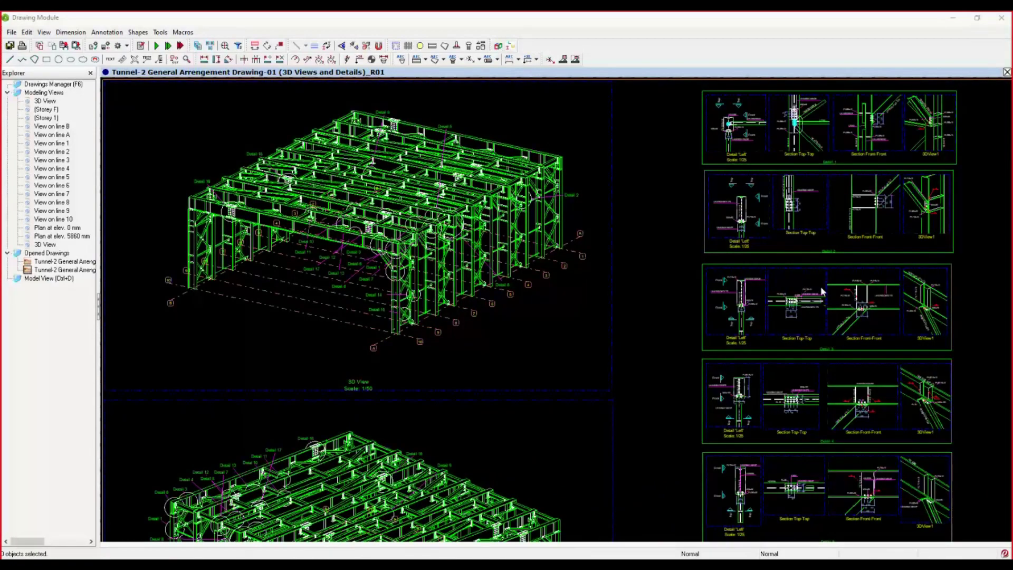
{"action": "scroll", "coordinate": [840, 144], "scroll_direction": "down", "scroll_amount": 1}
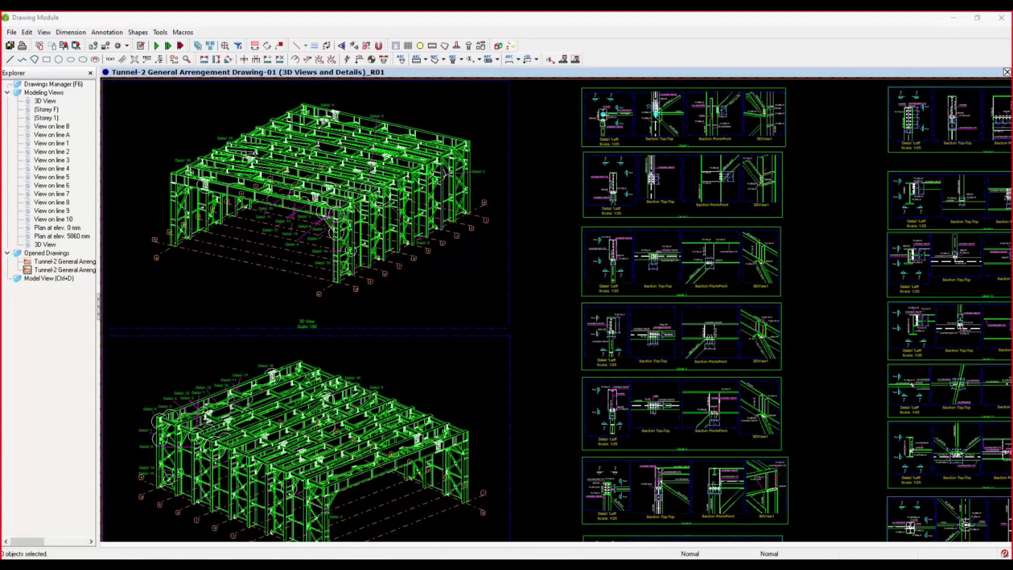
{"action": "mouse_move", "coordinate": [321, 565]}
{"action": "left_click", "coordinate": [368, 546]}
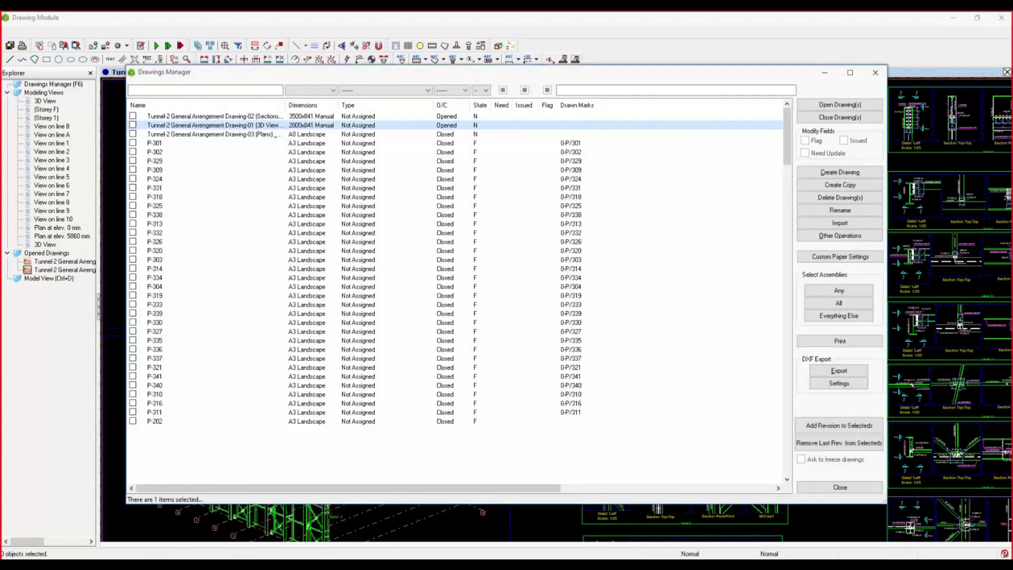
{"action": "left_click", "coordinate": [875, 73]}
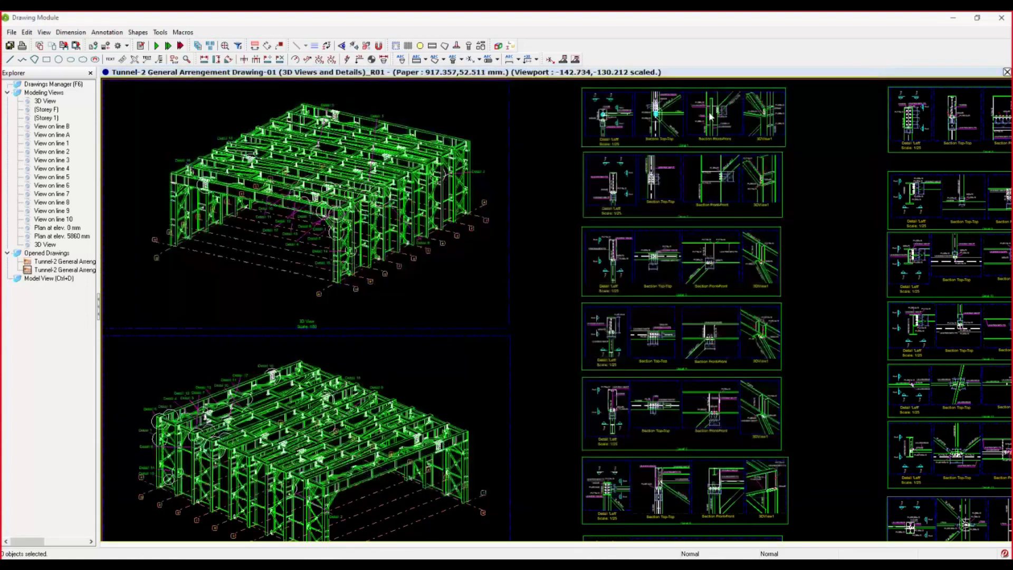
Examine the plates, bolts and dimensions in the sections and 3D views of connection Details 1 to 4.
{"action": "scroll", "coordinate": [636, 124], "scroll_direction": "up", "scroll_amount": 5}
{"action": "scroll", "coordinate": [635, 124], "scroll_direction": "up", "scroll_amount": 2}
{"action": "mouse_move", "coordinate": [774, 309]}
{"action": "middle_mouse_down"}
{"action": "mouse_move", "coordinate": [816, 338]}
{"action": "mouse_move", "coordinate": [384, 328]}
{"action": "middle_mouse_up"}
{"action": "middle_click_drag", "start_coordinate": [711, 346], "coordinate": [573, 325]}
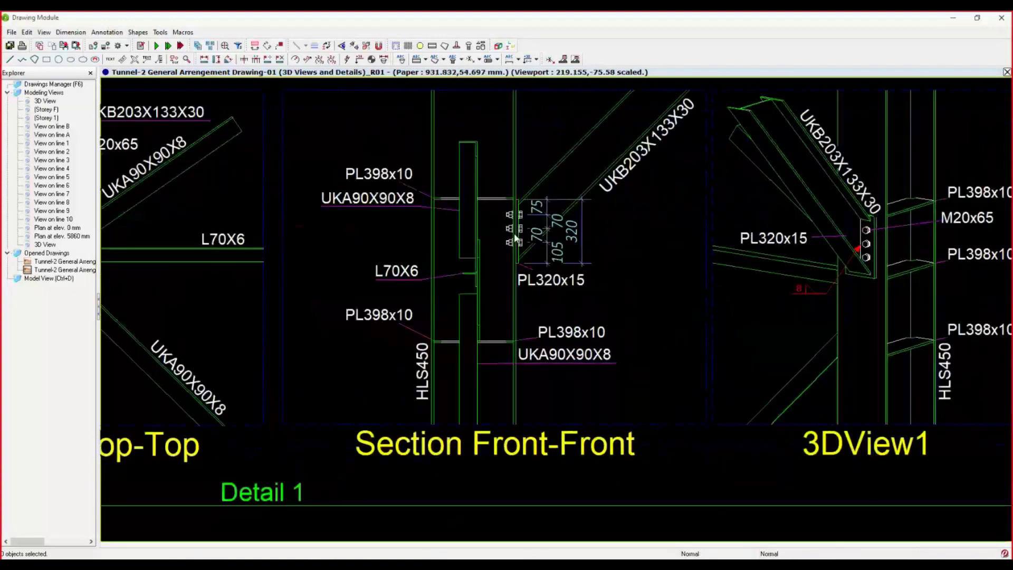
{"action": "scroll", "coordinate": [676, 229], "scroll_direction": "down", "scroll_amount": 2}
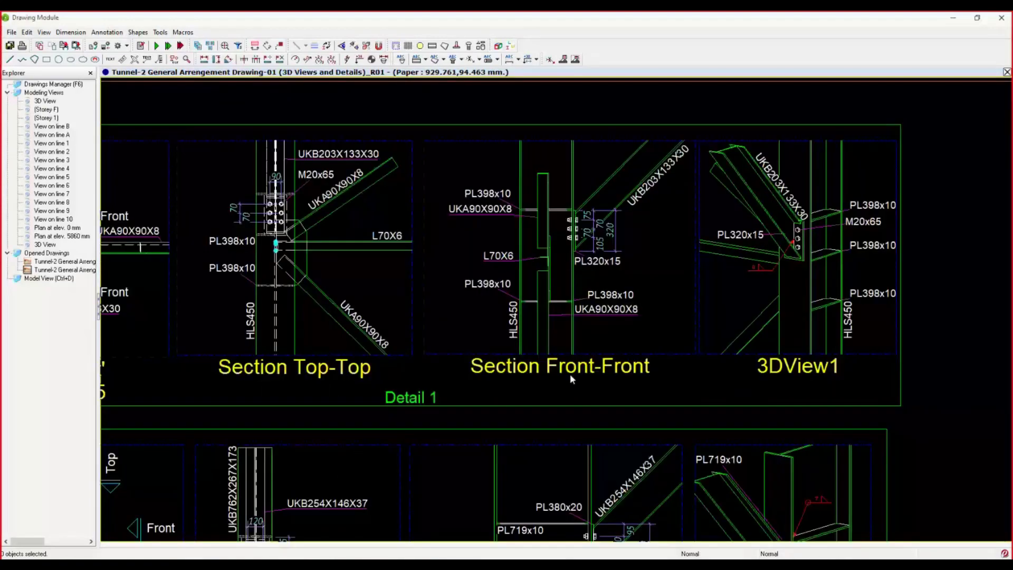
{"action": "middle_click_drag", "start_coordinate": [570, 375], "coordinate": [631, 94]}
{"action": "middle_click_drag", "start_coordinate": [493, 268], "coordinate": [782, 257]}
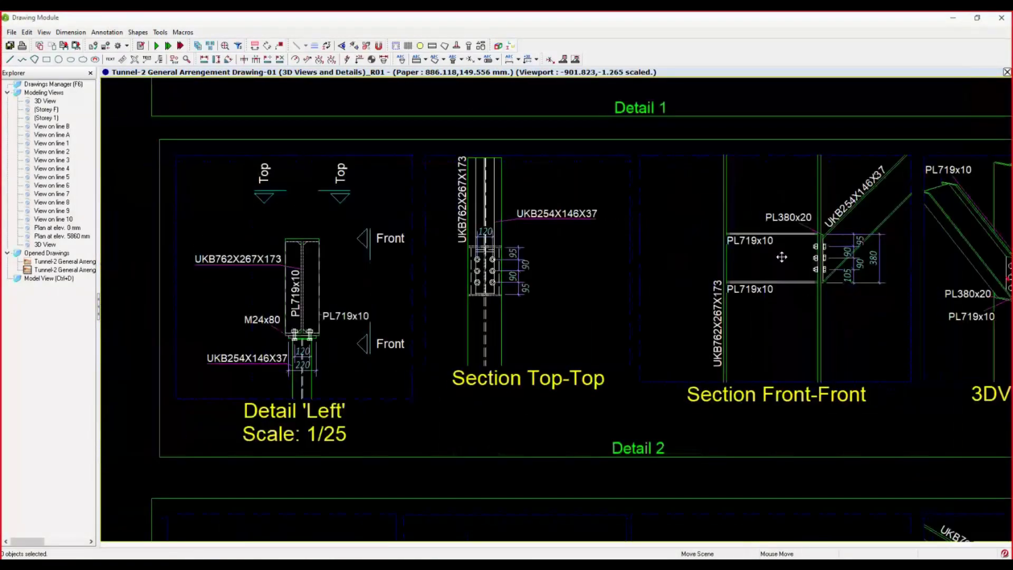
{"action": "middle_click_drag", "start_coordinate": [613, 519], "coordinate": [312, 106]}
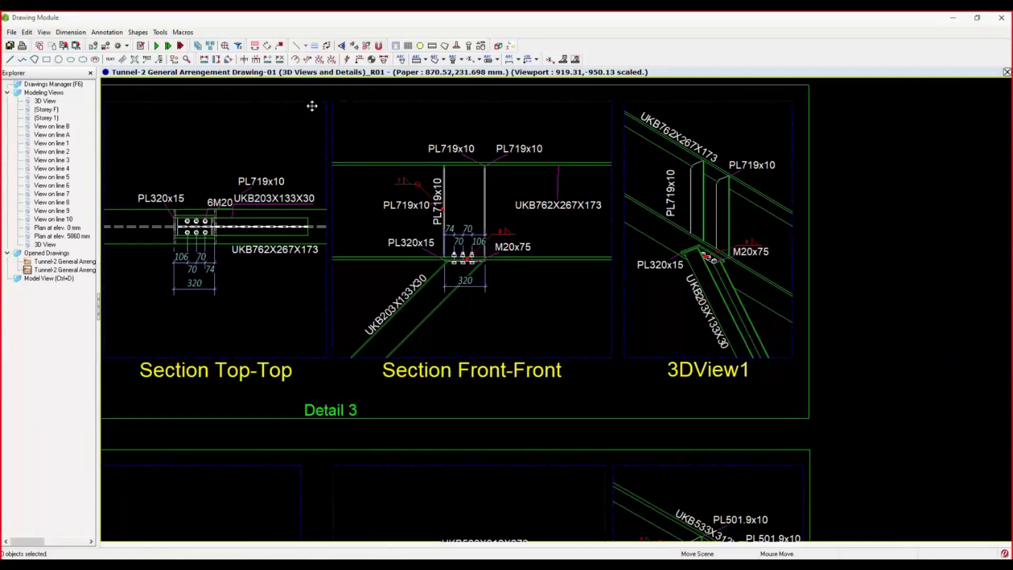
{"action": "scroll", "coordinate": [359, 130], "scroll_direction": "down", "scroll_amount": 3}
{"action": "mouse_move", "coordinate": [401, 310]}
{"action": "middle_mouse_down"}
{"action": "mouse_move", "coordinate": [394, 304]}
{"action": "mouse_move", "coordinate": [527, 259]}
{"action": "mouse_move", "coordinate": [617, 261]}
{"action": "middle_mouse_up"}
{"action": "scroll", "coordinate": [632, 355], "scroll_direction": "up", "scroll_amount": 4}
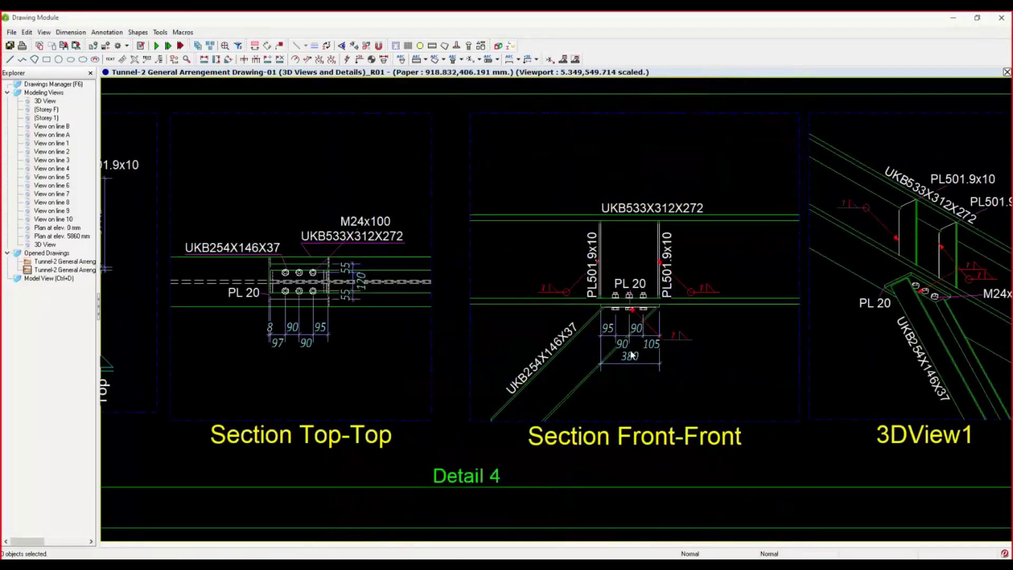
{"action": "scroll", "coordinate": [631, 354], "scroll_direction": "down", "scroll_amount": 4}
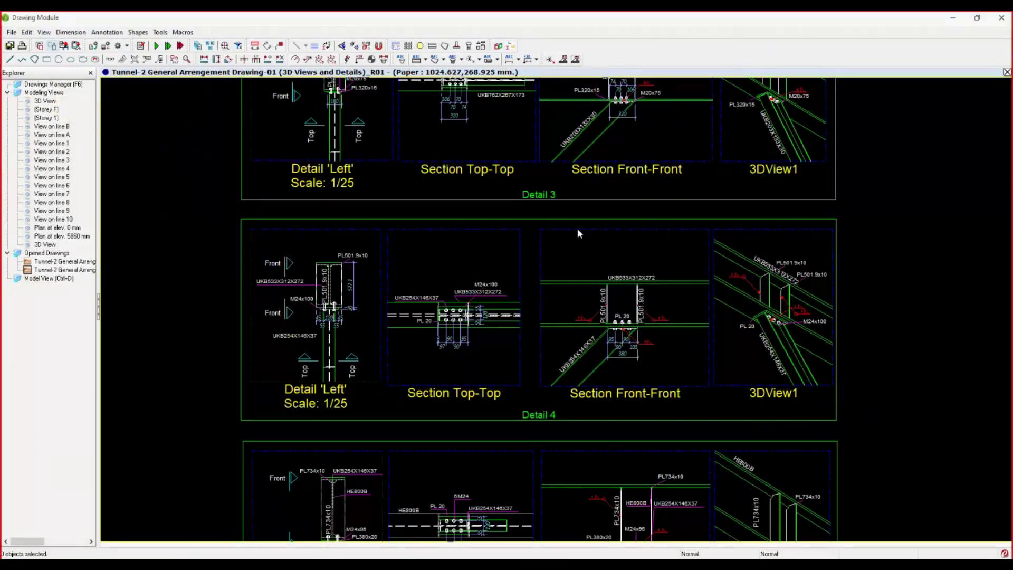
Look over the beam and column connection drawings in Details 8, 9 and 10.
{"action": "mouse_move", "coordinate": [839, 253]}
{"action": "middle_mouse_down"}
{"action": "mouse_move", "coordinate": [762, 288]}
{"action": "mouse_move", "coordinate": [178, 376]}
{"action": "middle_mouse_up"}
{"action": "mouse_move", "coordinate": [702, 260]}
{"action": "middle_mouse_down"}
{"action": "mouse_move", "coordinate": [580, 315]}
{"action": "mouse_move", "coordinate": [379, 435]}
{"action": "middle_mouse_up"}
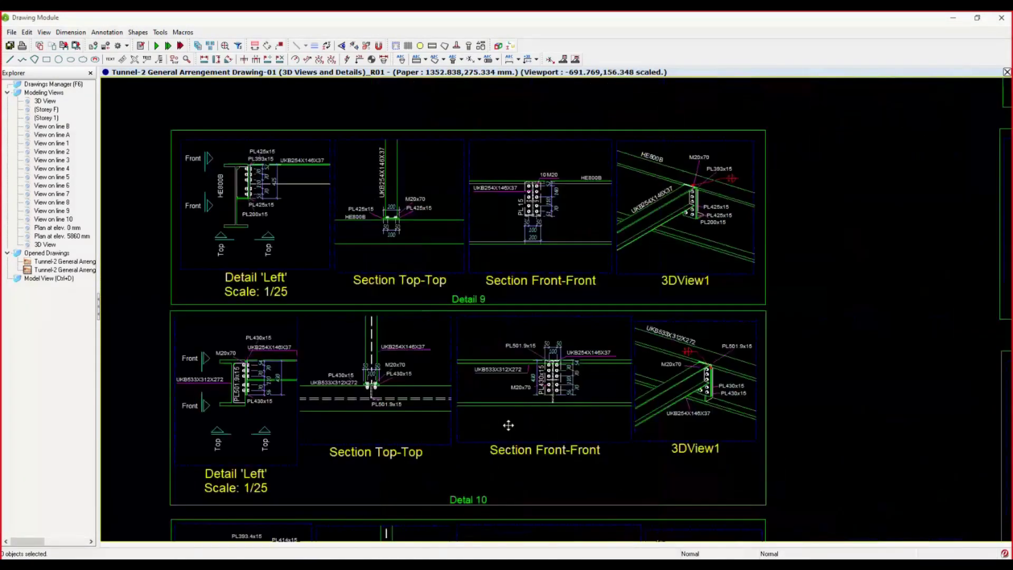
{"action": "middle_click_drag", "start_coordinate": [509, 473], "coordinate": [554, 536]}
{"action": "middle_click_drag", "start_coordinate": [544, 442], "coordinate": [563, 544]}
{"action": "scroll", "coordinate": [463, 289], "scroll_direction": "down", "scroll_amount": 3}
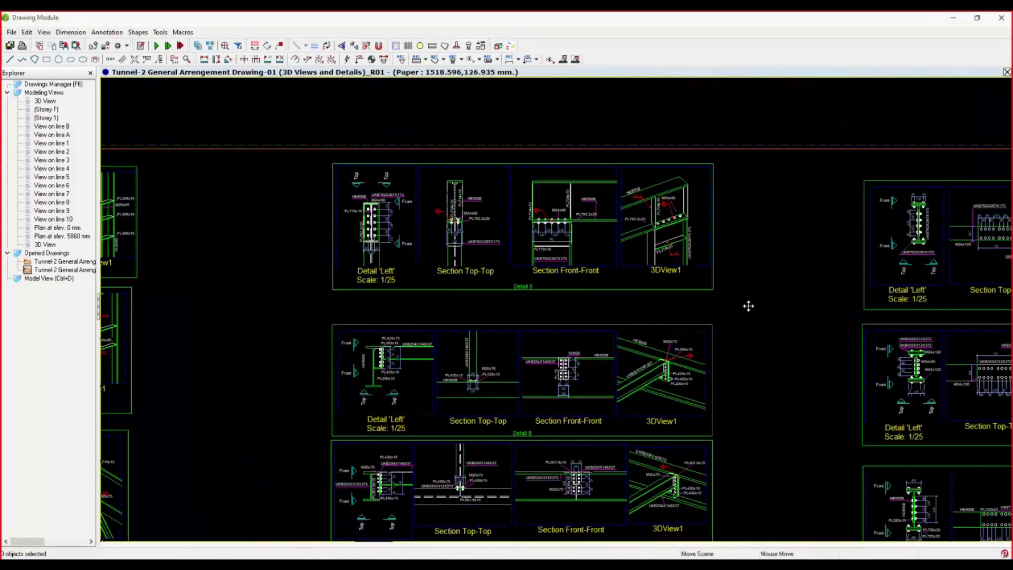
Inspect the UKB762X267X173 beam splice in Detail 16, including its plate sizes, bolts and hole spacing in each section.
{"action": "middle_click_drag", "start_coordinate": [746, 303], "coordinate": [357, 278]}
{"action": "scroll", "coordinate": [776, 264], "scroll_direction": "up", "scroll_amount": 5}
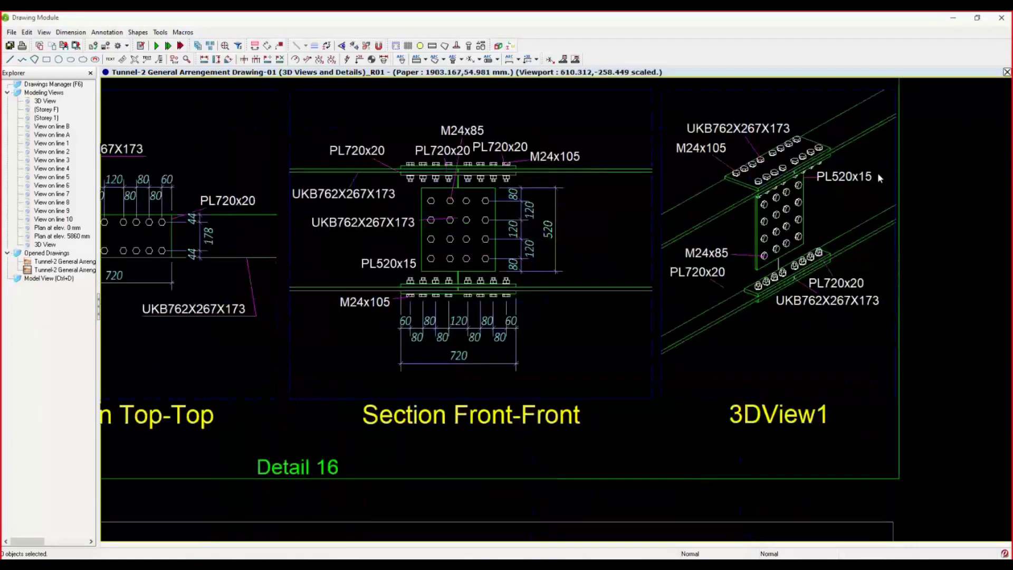
{"action": "middle_click_drag", "start_coordinate": [535, 294], "coordinate": [576, 291]}
{"action": "scroll", "coordinate": [691, 271], "scroll_direction": "down", "scroll_amount": 4}
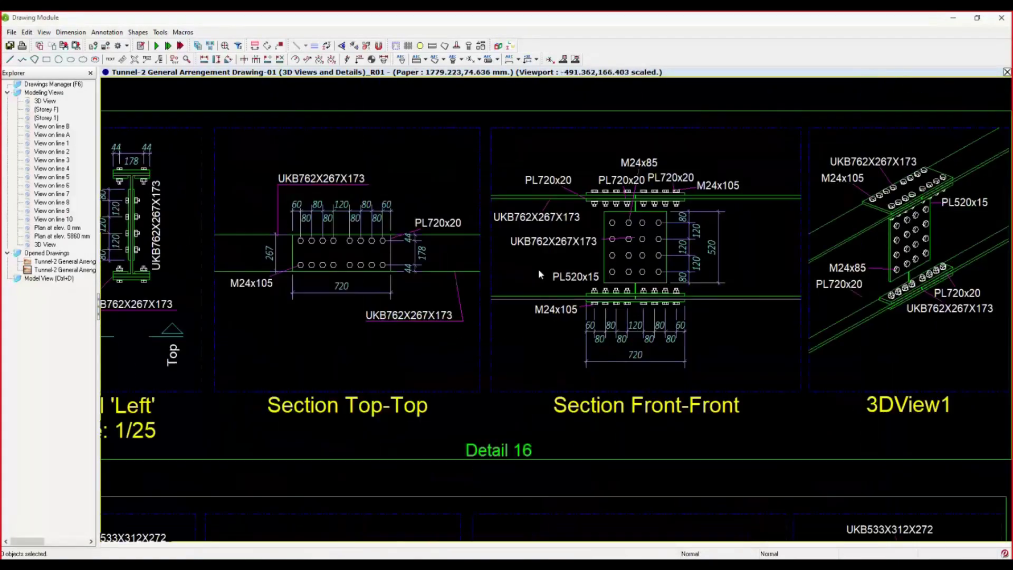
{"action": "scroll", "coordinate": [685, 287], "scroll_direction": "up", "scroll_amount": 2}
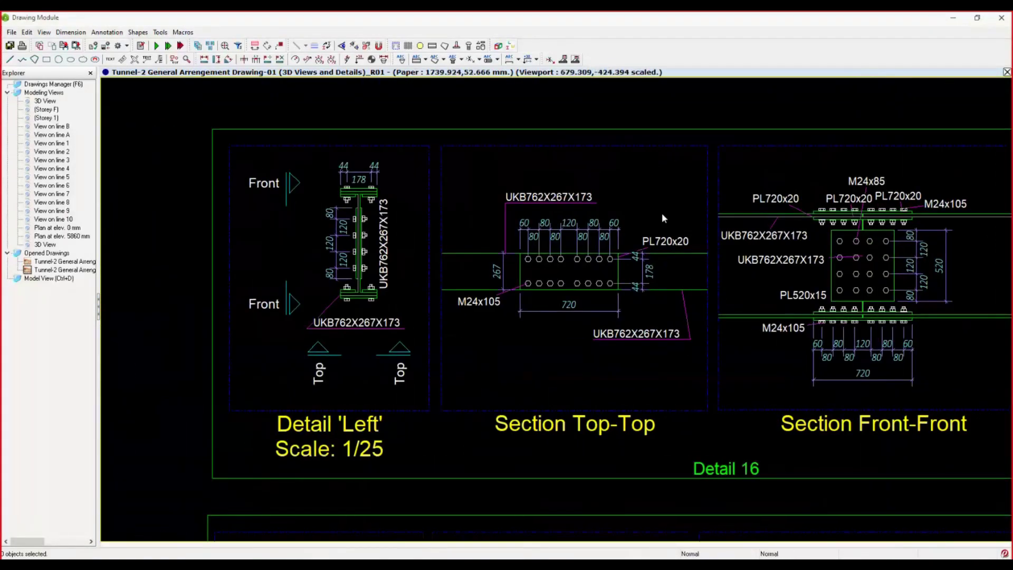
Open the Tunnel-2 General Arrangement Drawing-03 (Plans) from the drawings manager.
{"action": "key", "text": "F6"}
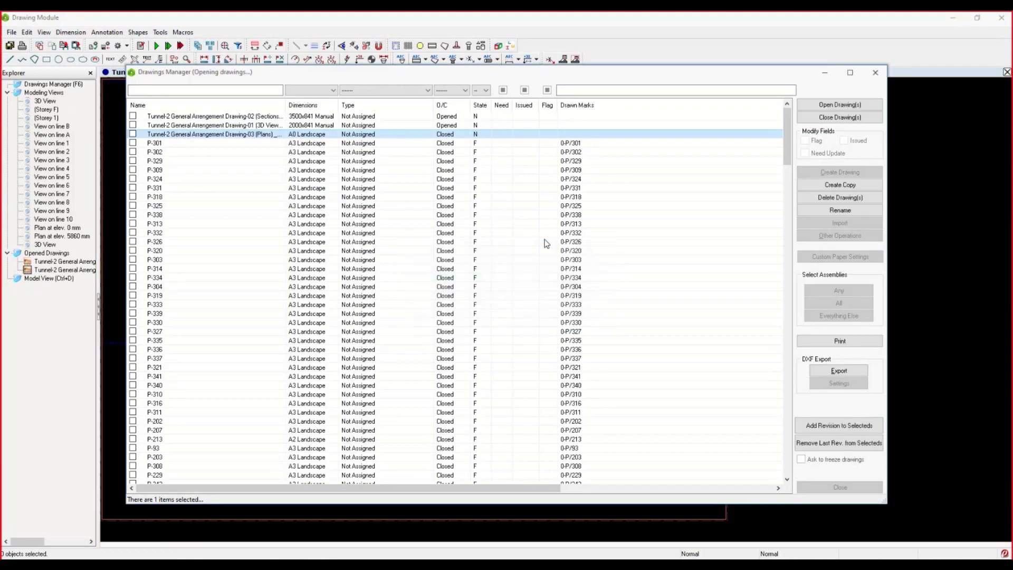
{"action": "left_click", "coordinate": [876, 72]}
{"action": "scroll", "coordinate": [483, 217], "scroll_direction": "up", "scroll_amount": 1}
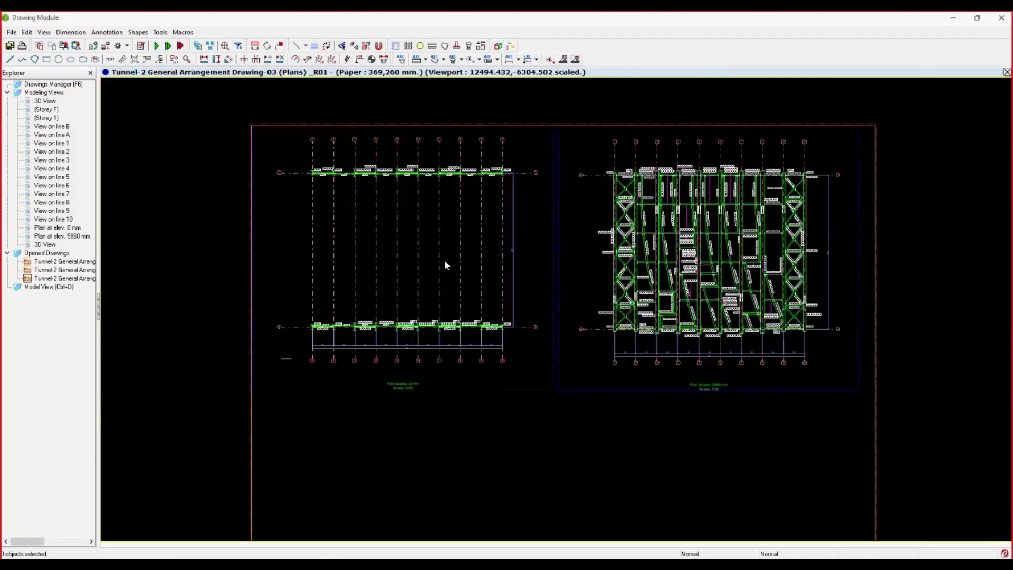
Examine the tunnel plans at elevations 0 mm and 5860 mm, including the member labels and bracing of the upper plan.
{"action": "scroll", "coordinate": [402, 226], "scroll_direction": "up", "scroll_amount": 3}
{"action": "scroll", "coordinate": [402, 230], "scroll_direction": "down", "scroll_amount": 4}
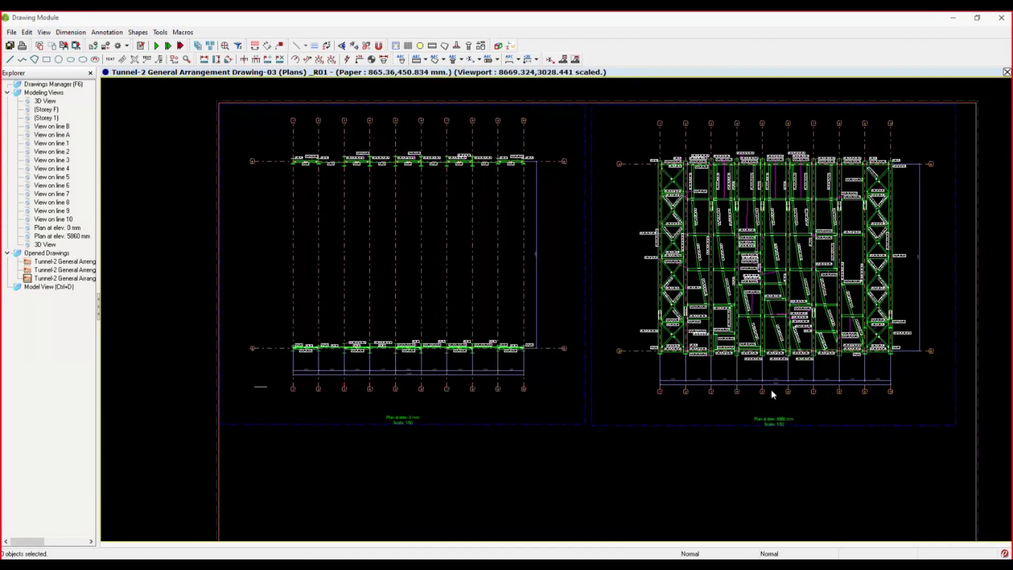
{"action": "middle_click_drag", "start_coordinate": [761, 391], "coordinate": [694, 401]}
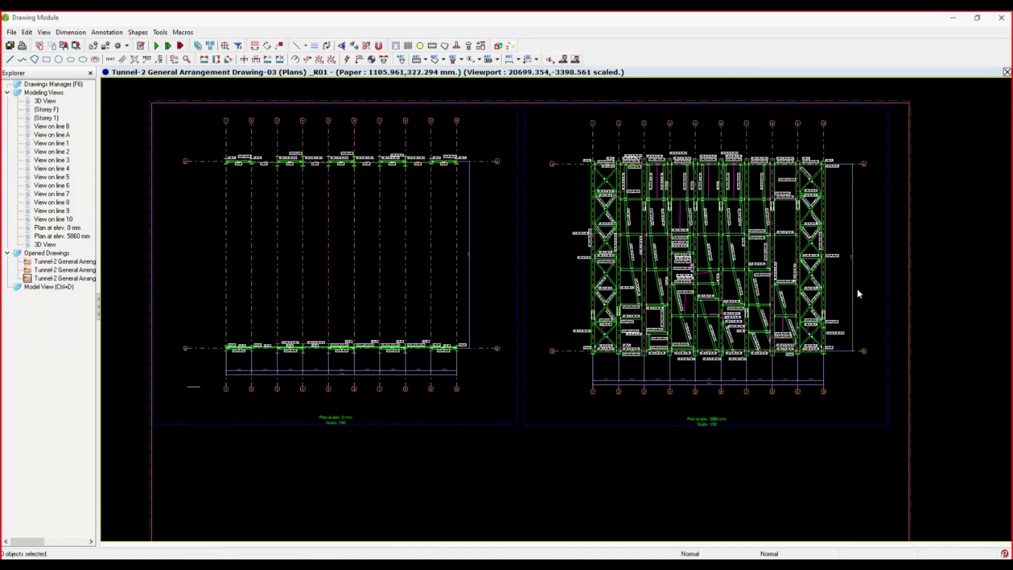
{"action": "scroll", "coordinate": [857, 288], "scroll_direction": "up", "scroll_amount": 2}
{"action": "scroll", "coordinate": [831, 253], "scroll_direction": "up", "scroll_amount": 3}
{"action": "scroll", "coordinate": [830, 261], "scroll_direction": "down", "scroll_amount": 3}
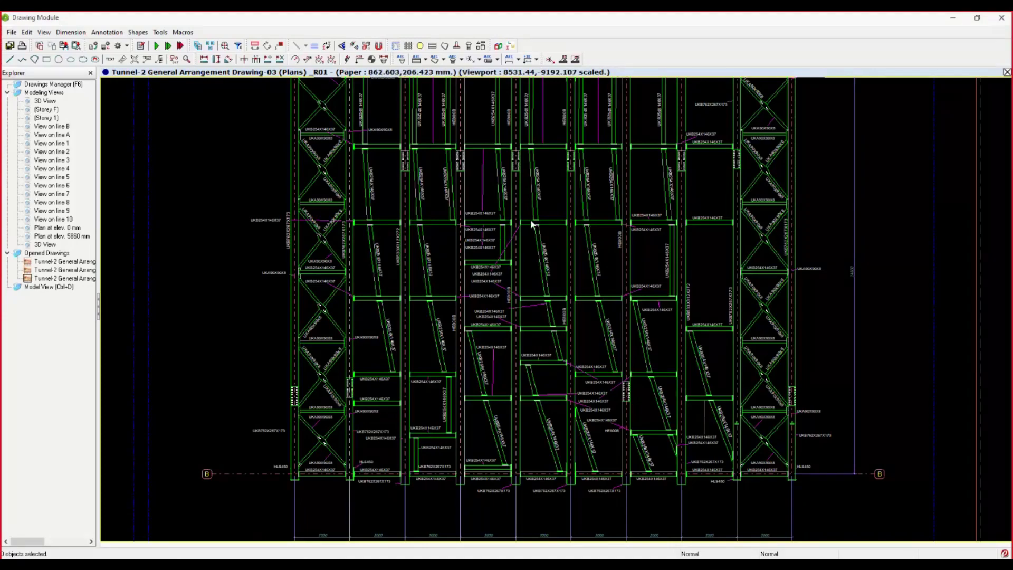
{"action": "scroll", "coordinate": [580, 325], "scroll_direction": "down", "scroll_amount": 3}
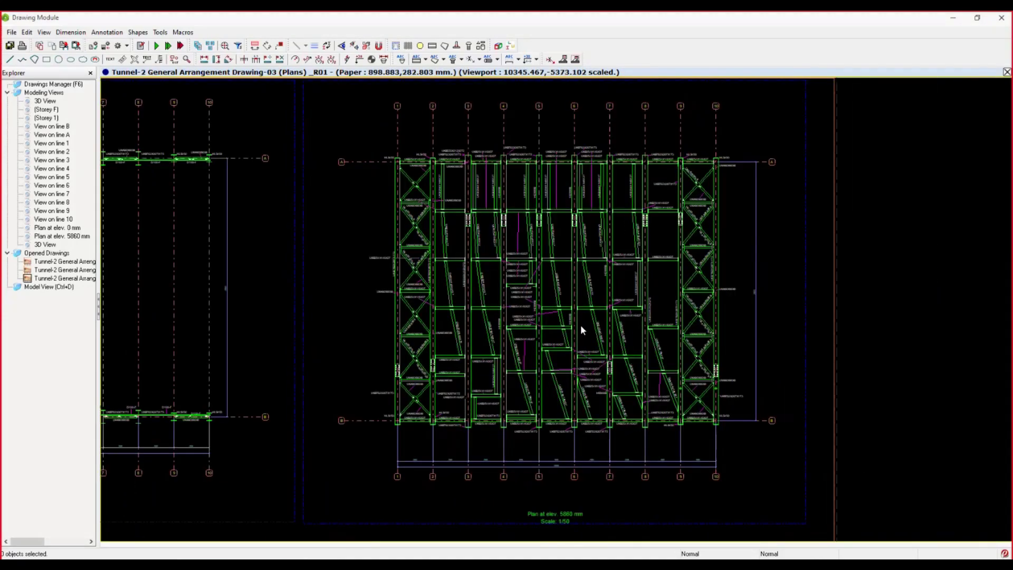
Close the drawing module without saving the active drawings.
{"action": "scroll", "coordinate": [608, 274], "scroll_direction": "down", "scroll_amount": 3}
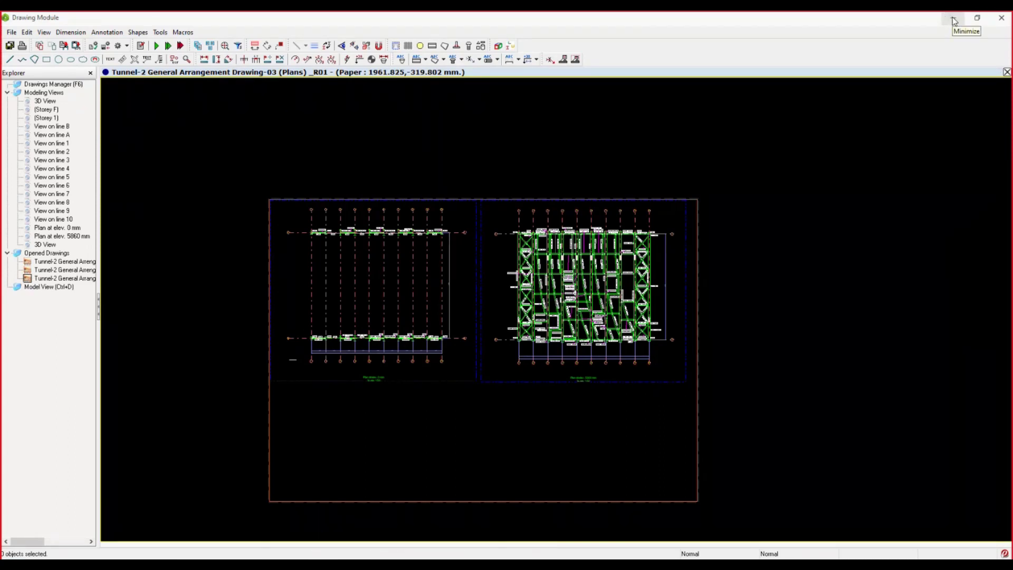
{"action": "left_click", "coordinate": [1000, 20]}
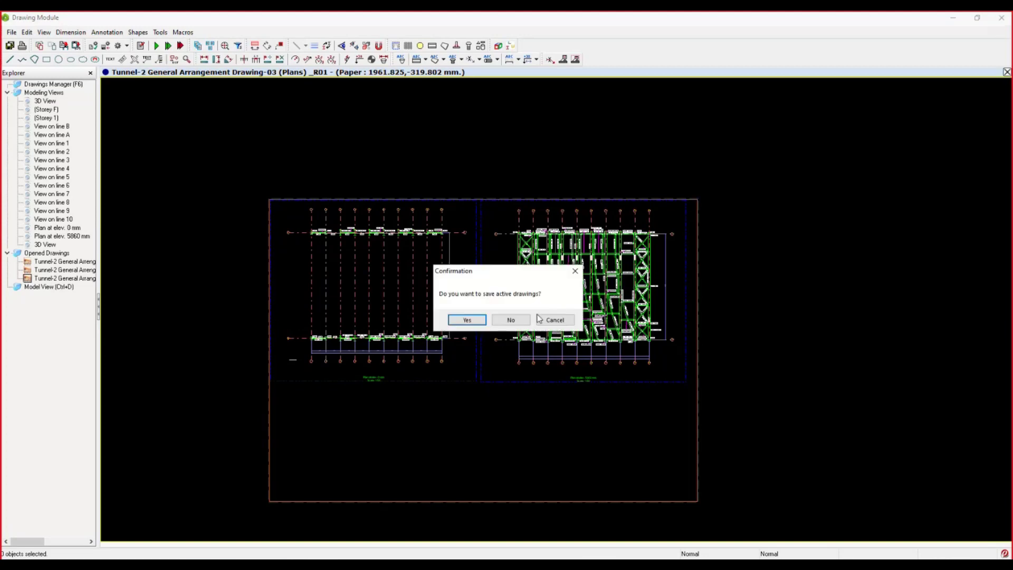
{"action": "left_click", "coordinate": [510, 320]}
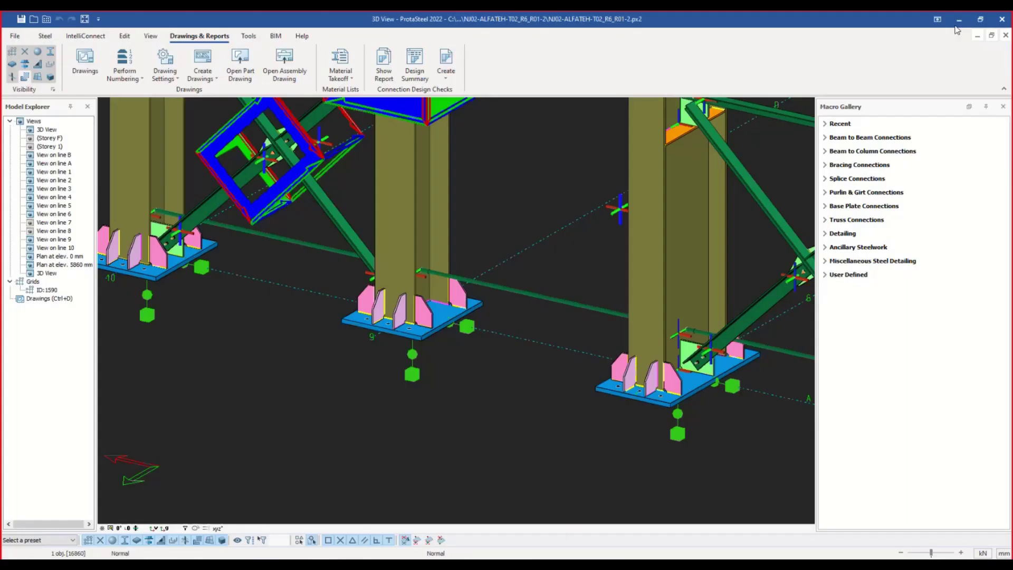
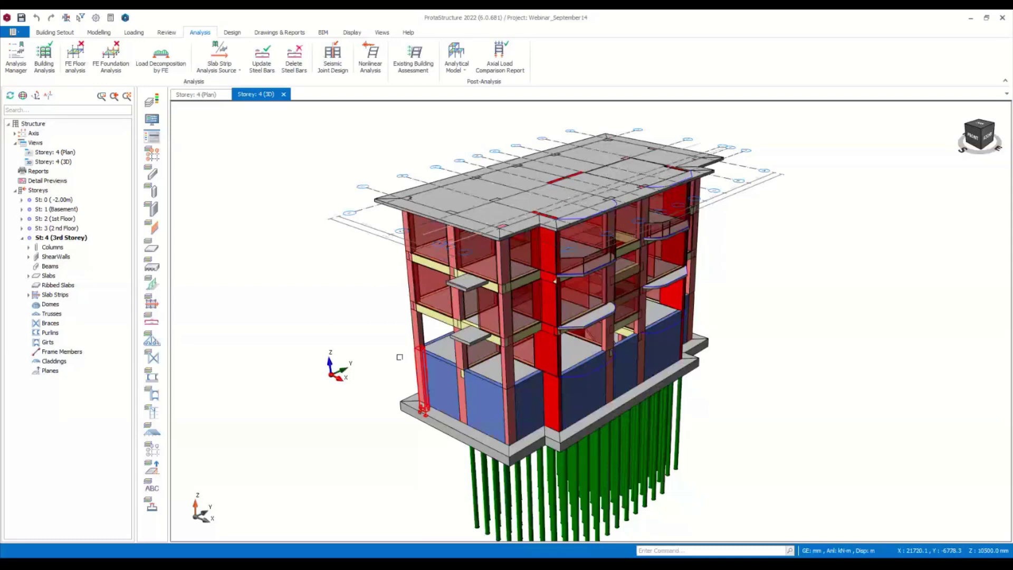
{"action": "mouse_move", "coordinate": [457, 304]}
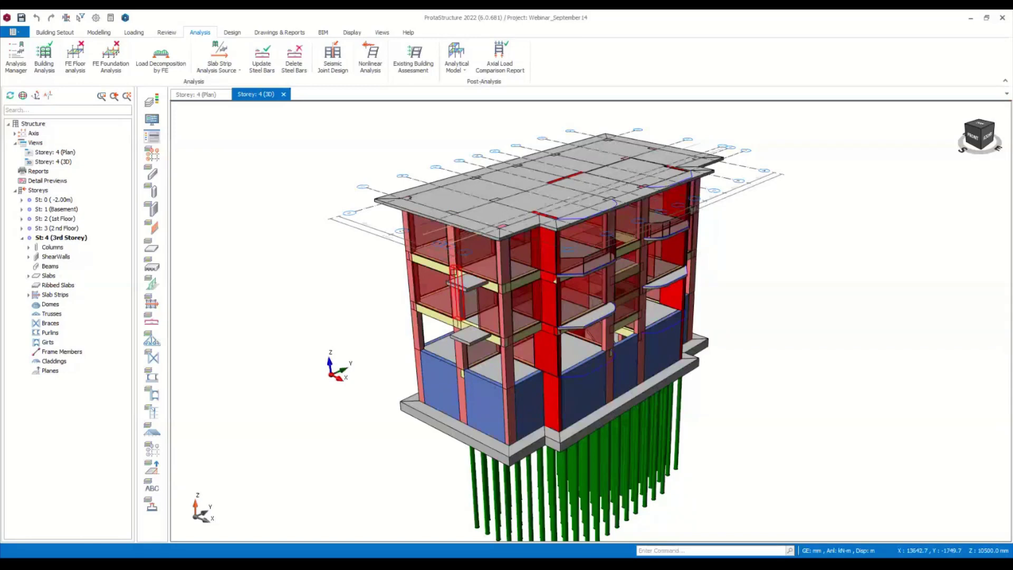
{"action": "mouse_move", "coordinate": [454, 270]}
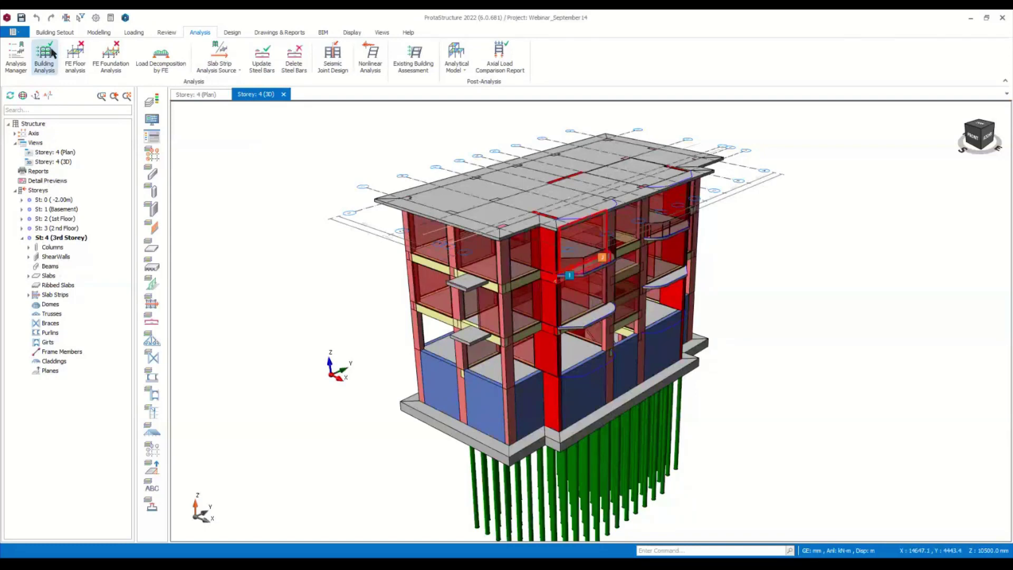
{"action": "left_click", "coordinate": [230, 33]}
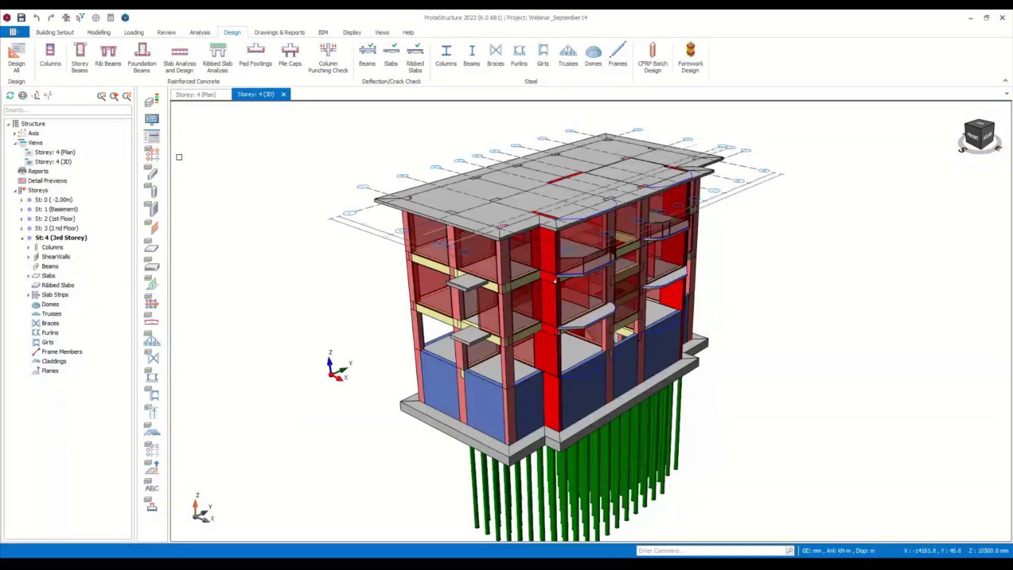
{"action": "left_click", "coordinate": [280, 33]}
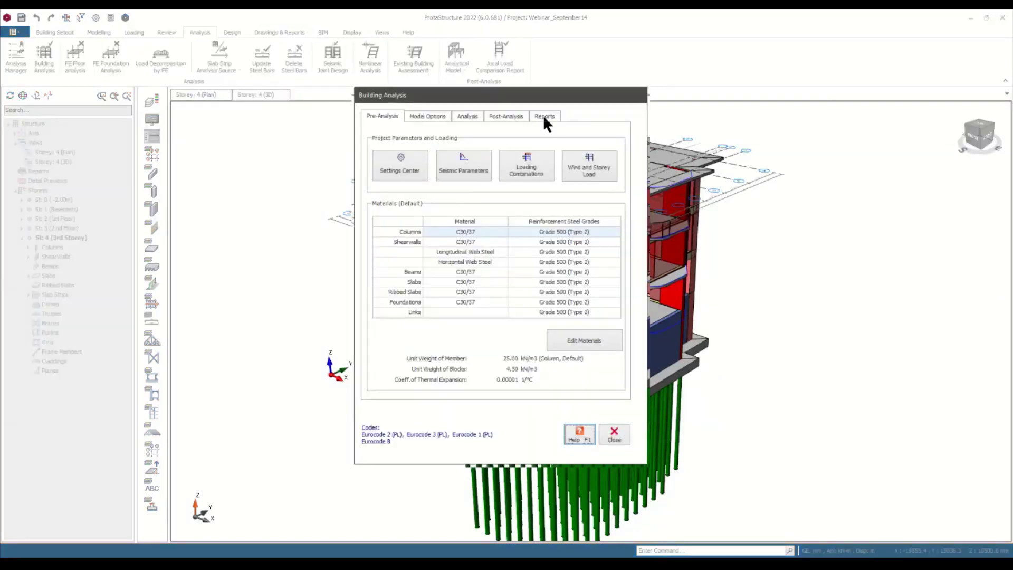
Look over the reports available in Building Analysis, including the strong column and joint shear checks, and close the dialog.
{"action": "left_click", "coordinate": [544, 118]}
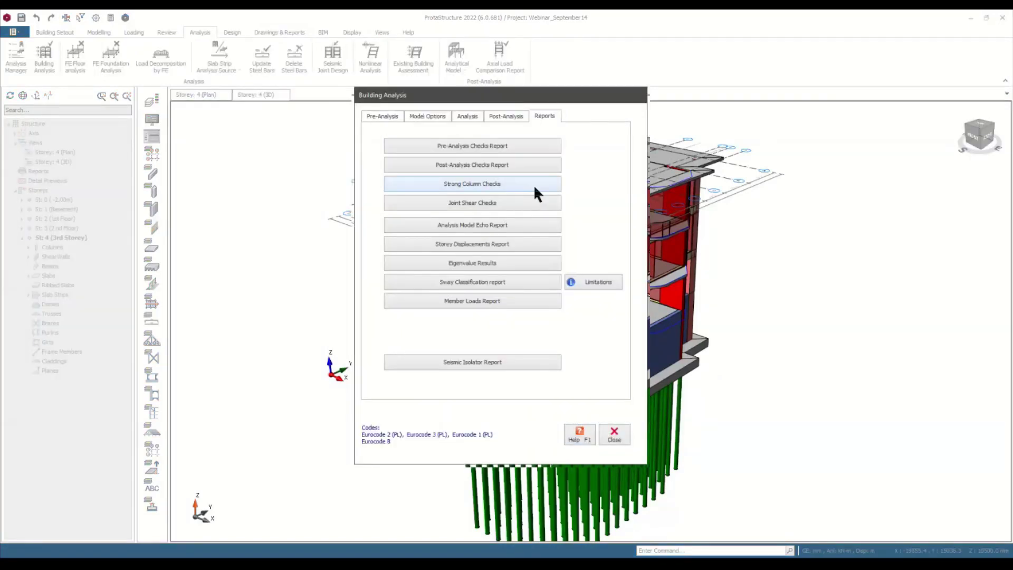
{"action": "left_click", "coordinate": [622, 430]}
{"action": "left_click", "coordinate": [615, 434]}
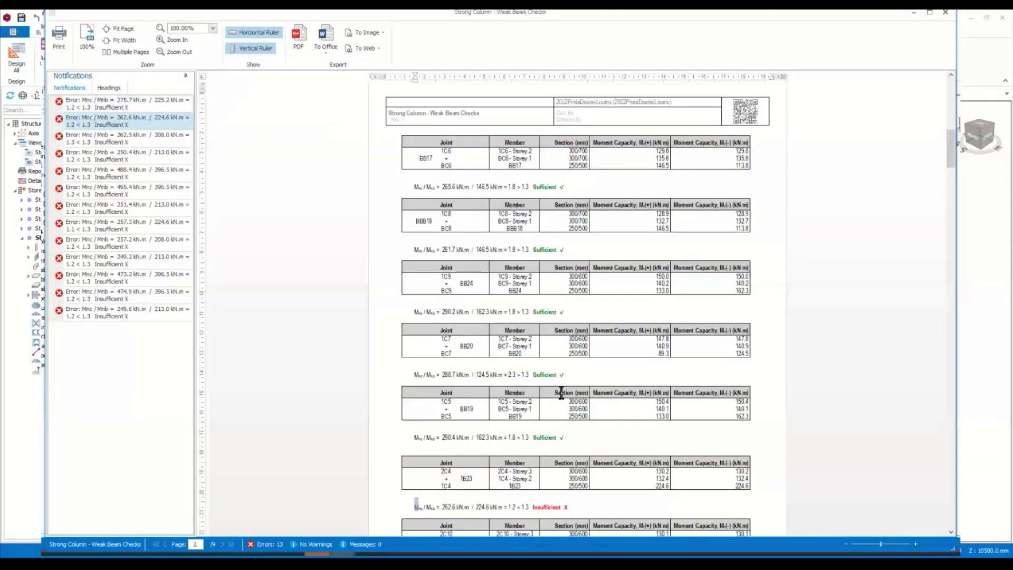
Review the insufficient joints in the Strong Column - Weak Beam Checks report, and leave it and the column reinforcement design.
{"action": "scroll", "coordinate": [552, 457], "scroll_direction": "down", "scroll_amount": 1}
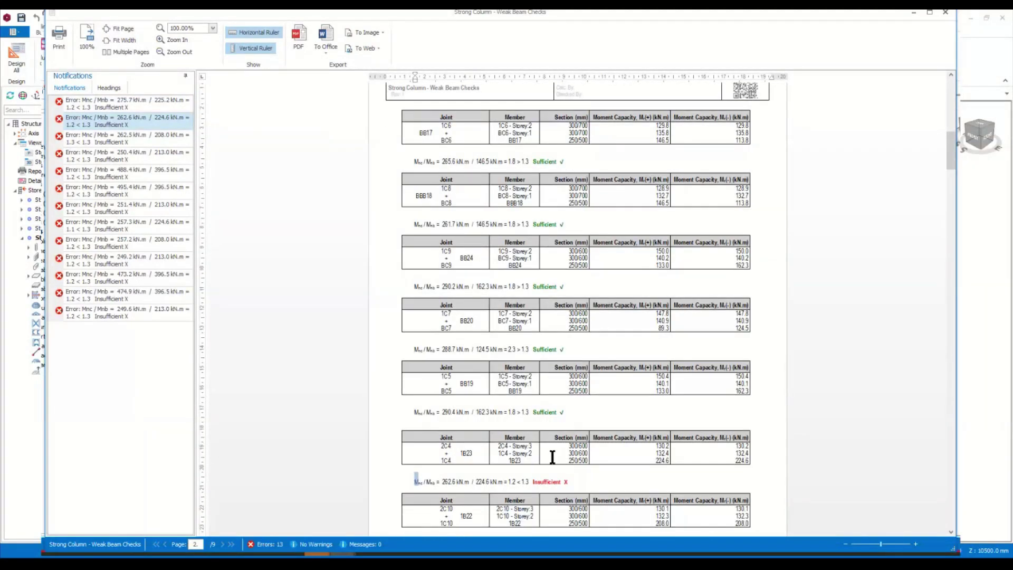
{"action": "left_click", "coordinate": [121, 138]}
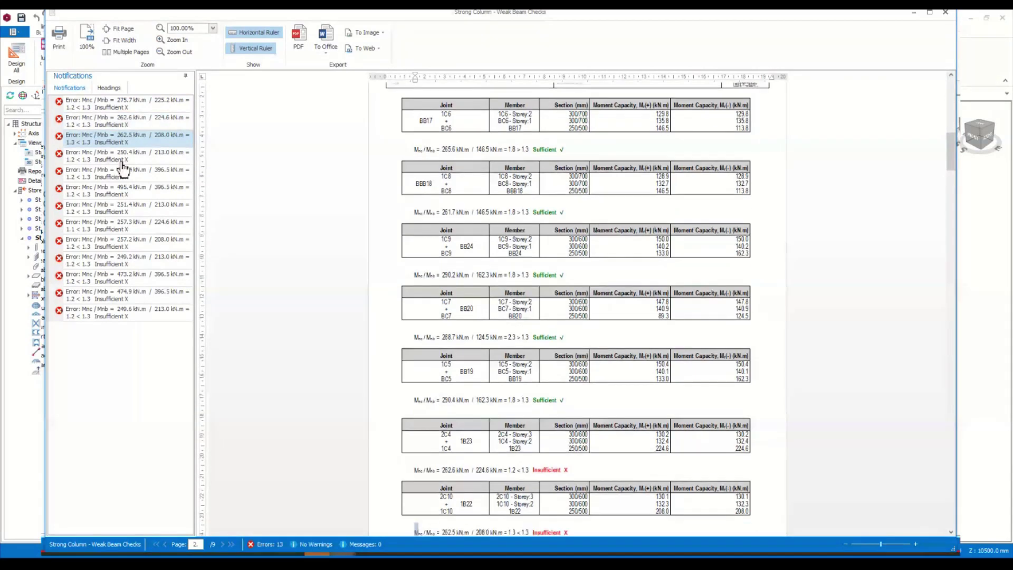
{"action": "left_click", "coordinate": [123, 161]}
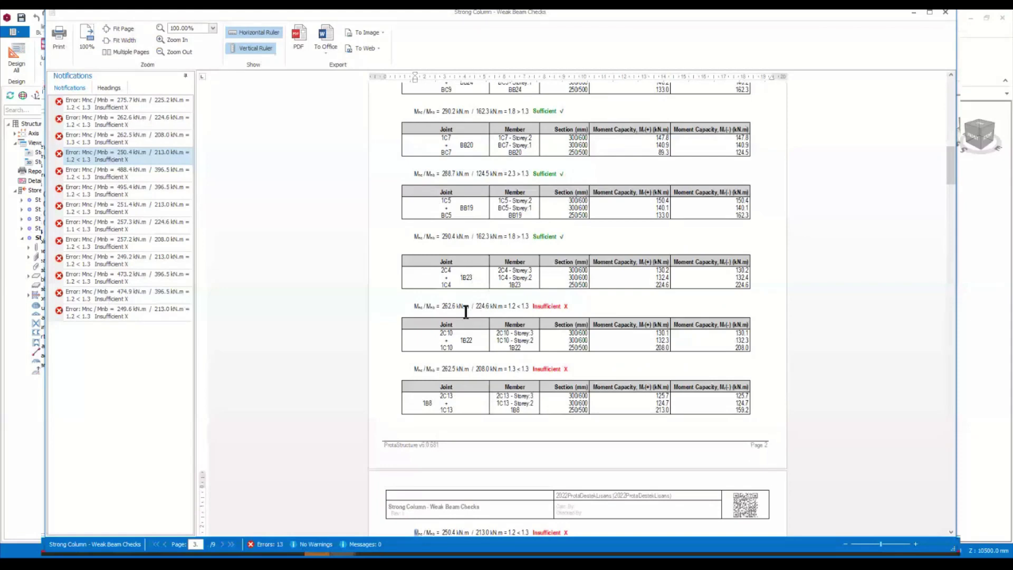
{"action": "left_click", "coordinate": [528, 306]}
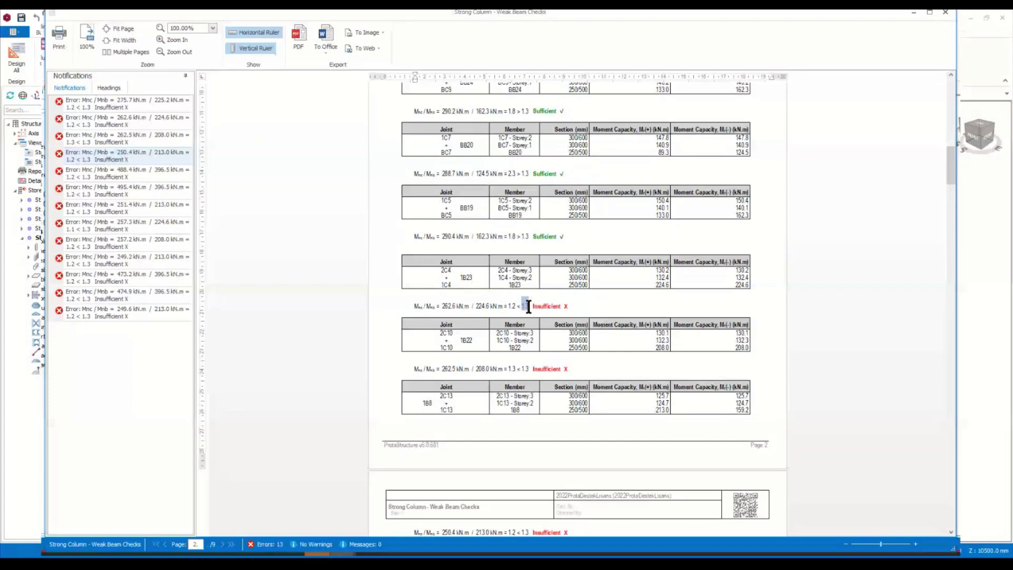
{"action": "left_click", "coordinate": [384, 312]}
{"action": "left_click", "coordinate": [108, 87]}
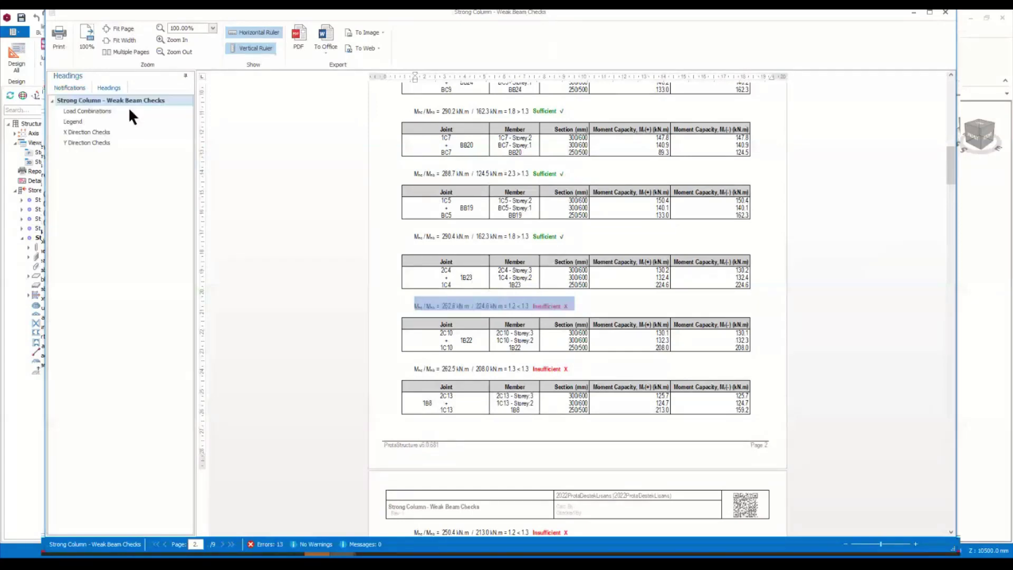
{"action": "left_click", "coordinate": [71, 89]}
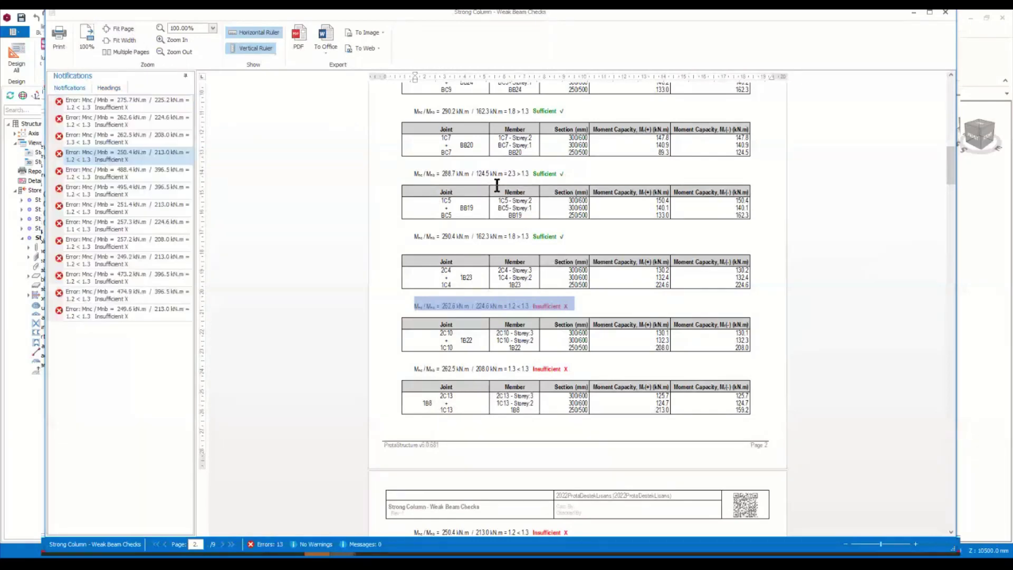
{"action": "left_click", "coordinate": [994, 165]}
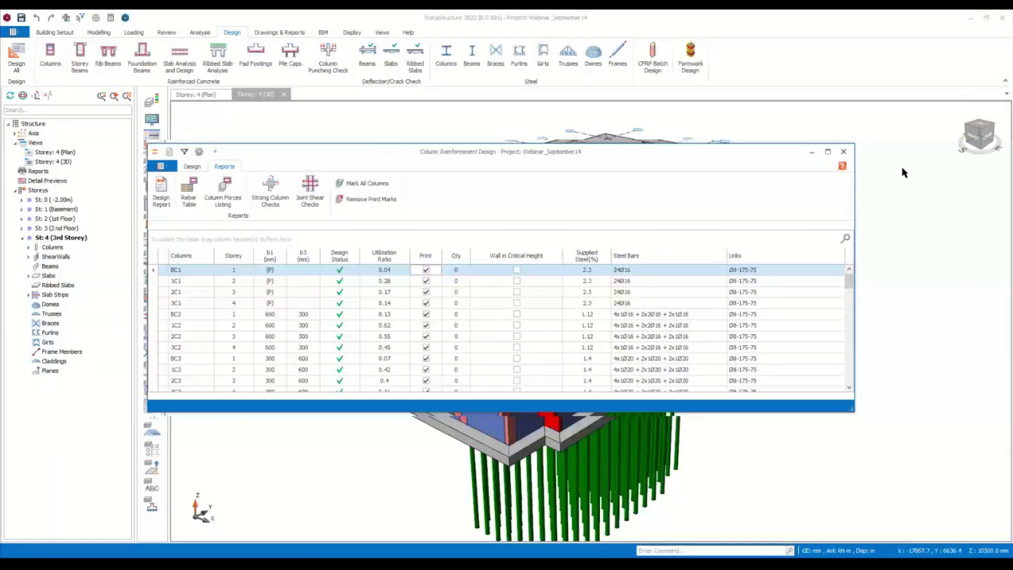
{"action": "key", "text": "Escape"}
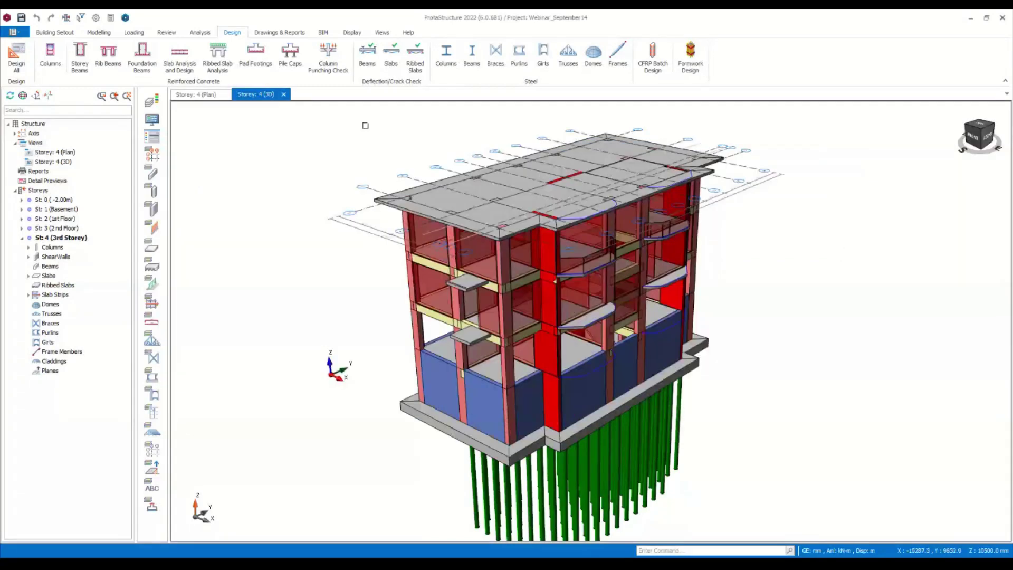
Recolour the 3D building model by the Strong Column - Weak Beam Check criterion using Visual Interrogation.
{"action": "left_click", "coordinate": [166, 33]}
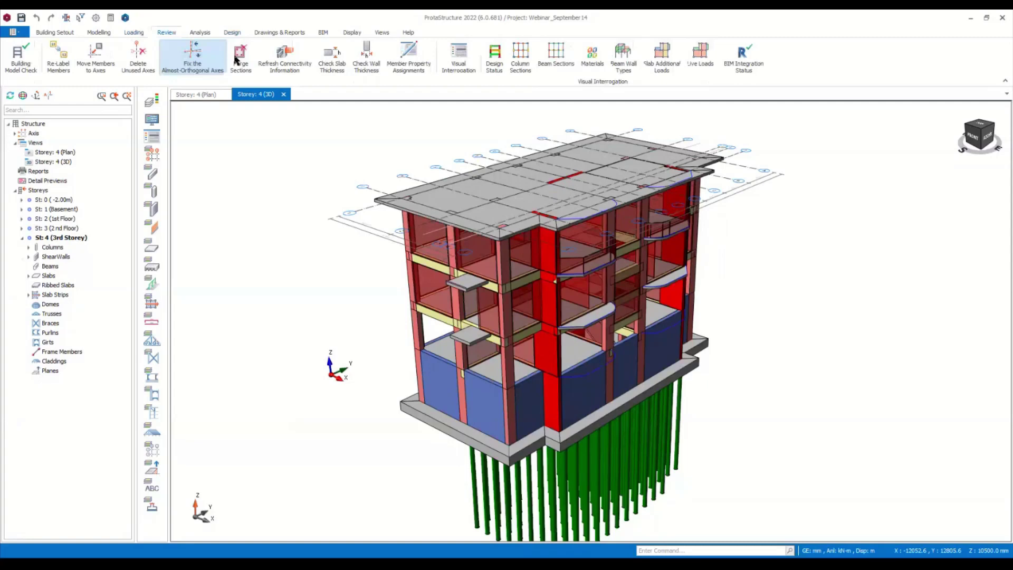
{"action": "left_click", "coordinate": [458, 56]}
{"action": "left_click_drag", "start_coordinate": [428, 148], "coordinate": [118, 96]}
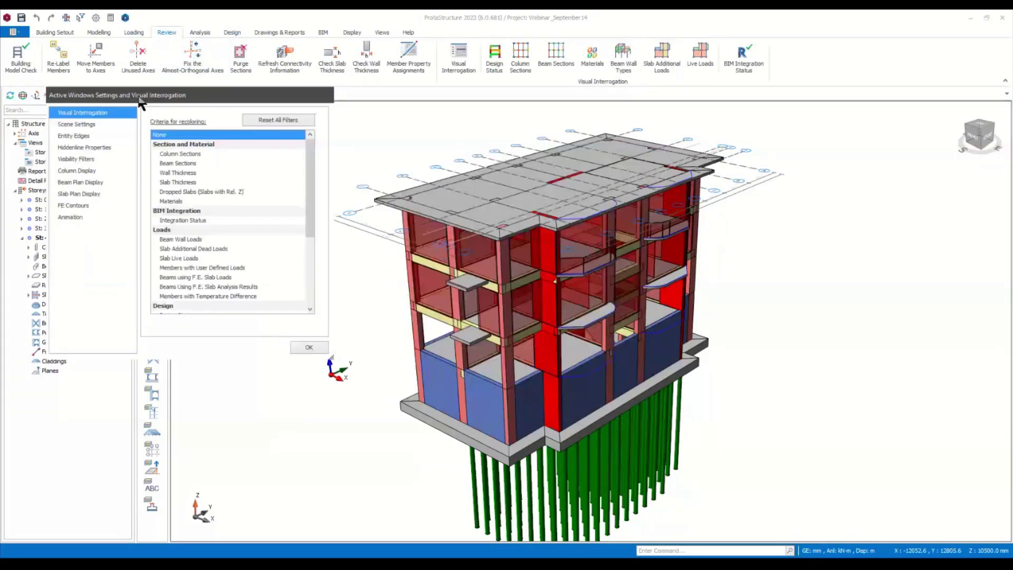
{"action": "scroll", "coordinate": [226, 229], "scroll_direction": "down", "scroll_amount": 6}
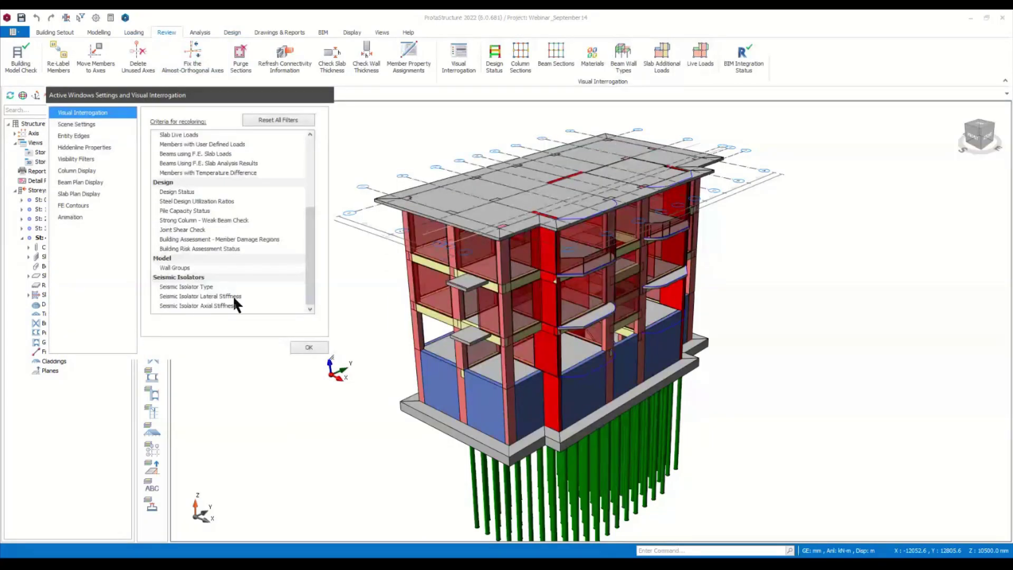
{"action": "left_click", "coordinate": [203, 220]}
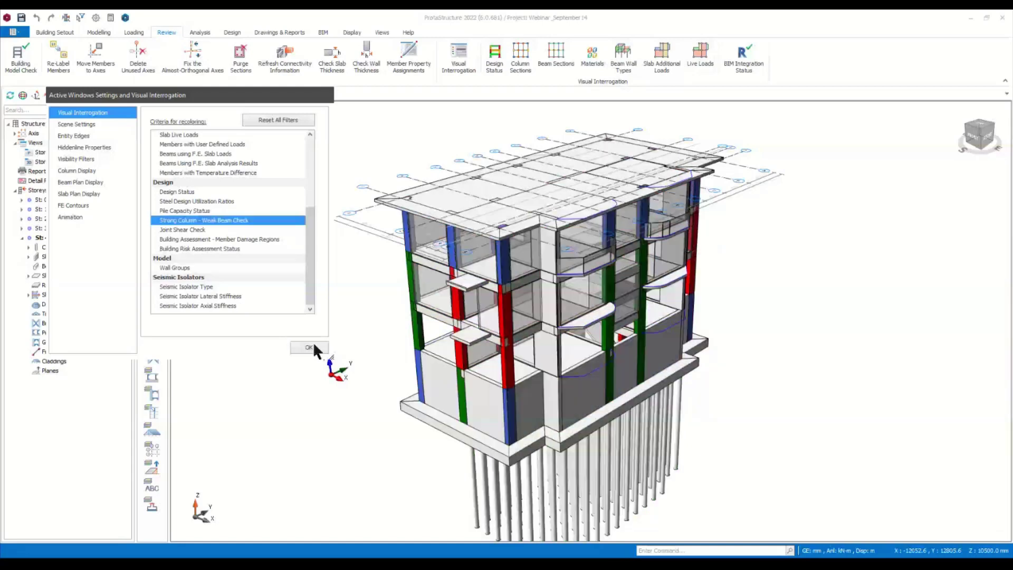
{"action": "left_click", "coordinate": [309, 347]}
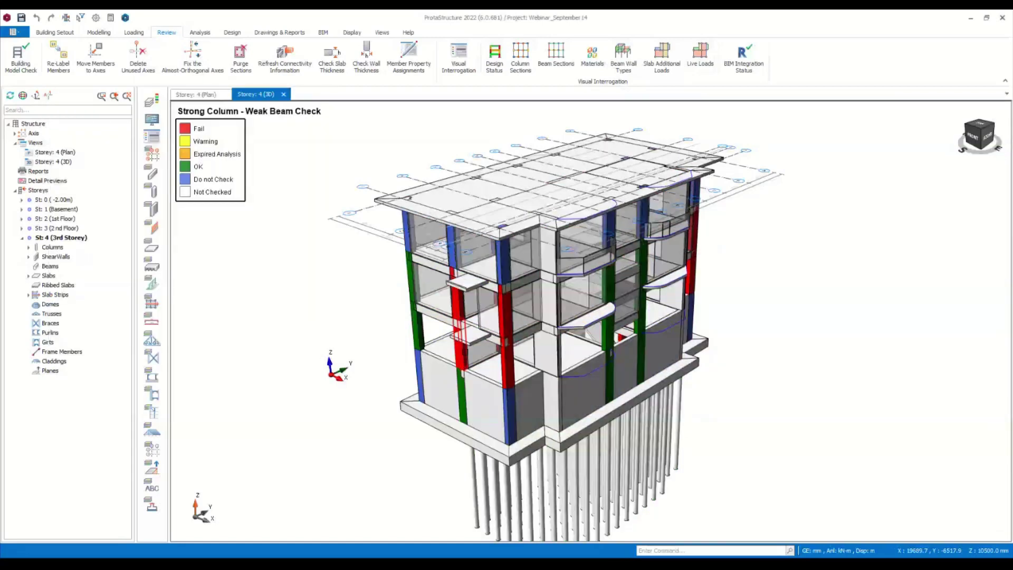
Open the reinforcement section design of failing column 2C12 on storey 3 and set its 1-Int bar quantity to 4.
{"action": "mouse_move", "coordinate": [523, 316]}
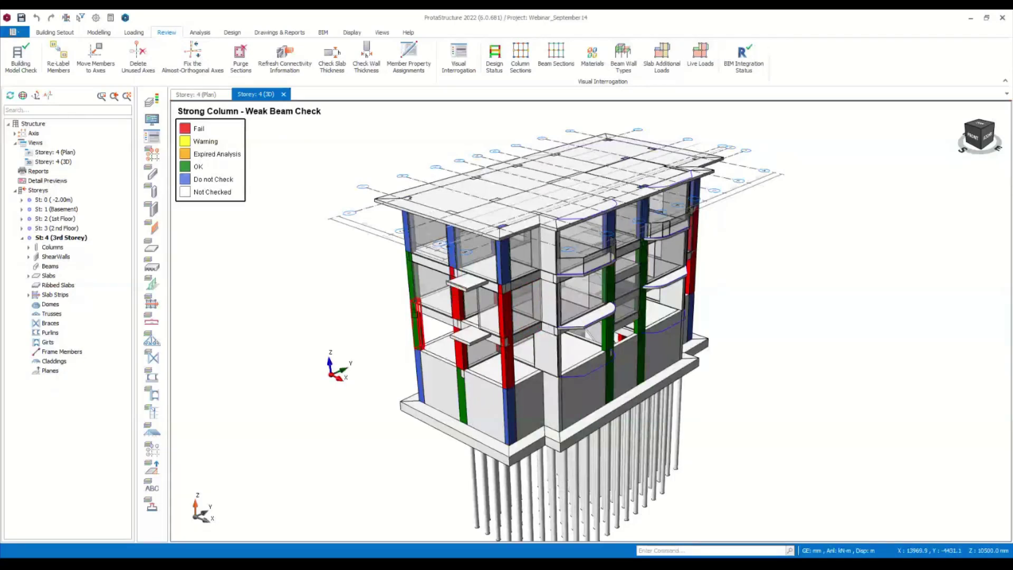
{"action": "mouse_move", "coordinate": [416, 318]}
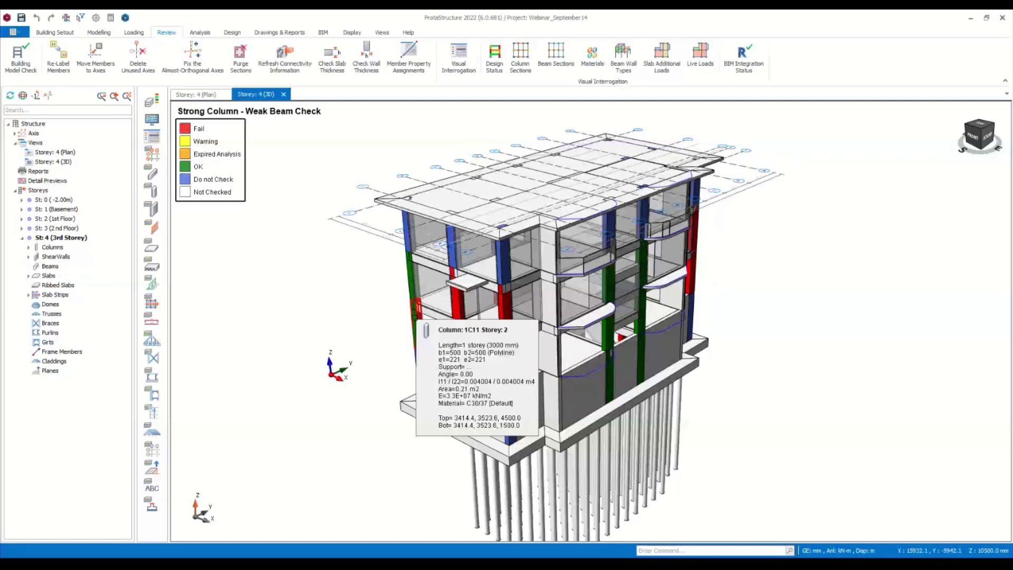
{"action": "mouse_move", "coordinate": [409, 223]}
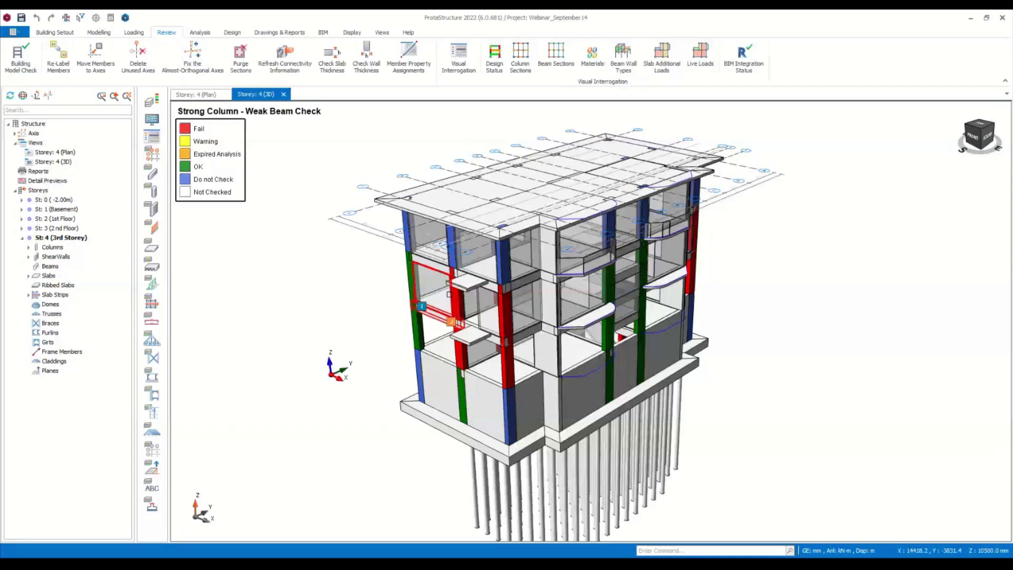
{"action": "left_click", "coordinate": [425, 318]}
{"action": "mouse_move", "coordinate": [457, 297]}
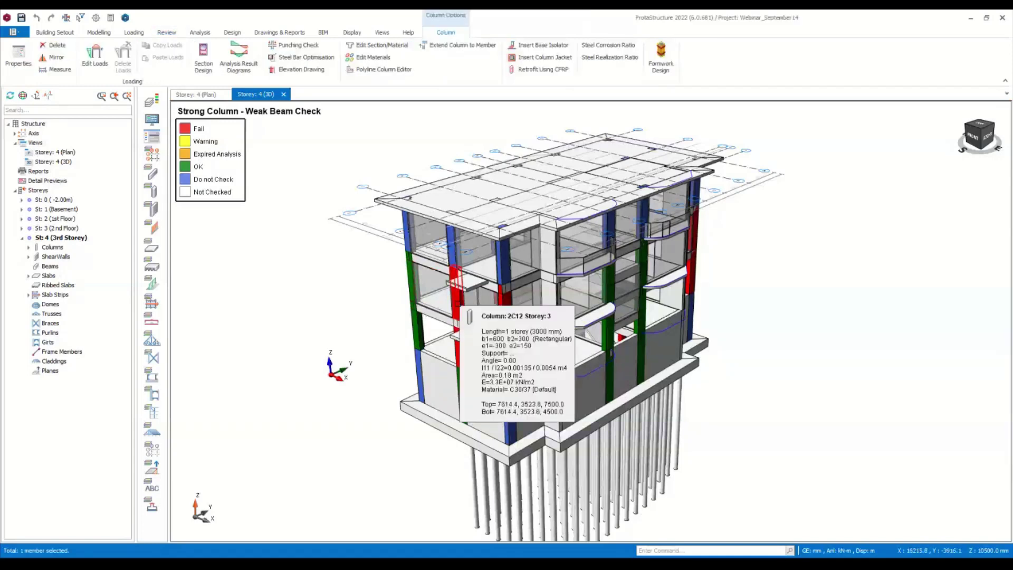
{"action": "left_click", "coordinate": [203, 55]}
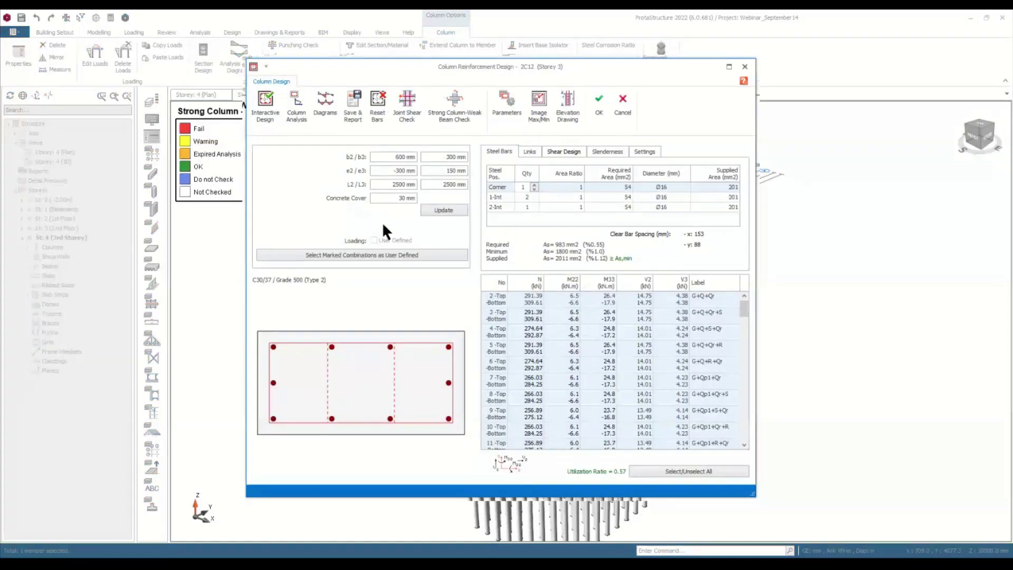
{"action": "left_click", "coordinate": [526, 207]}
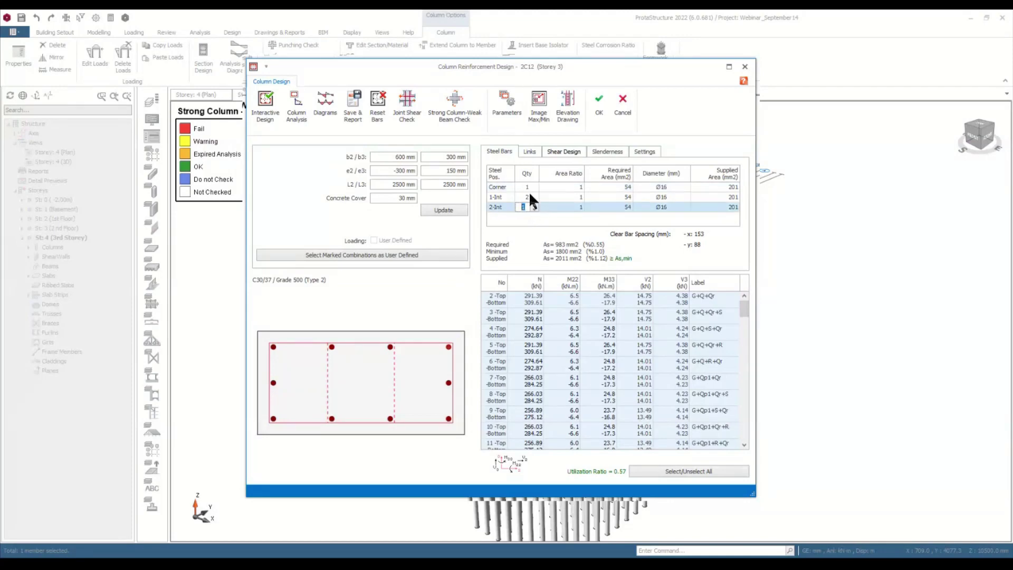
{"action": "left_click", "coordinate": [535, 195]}
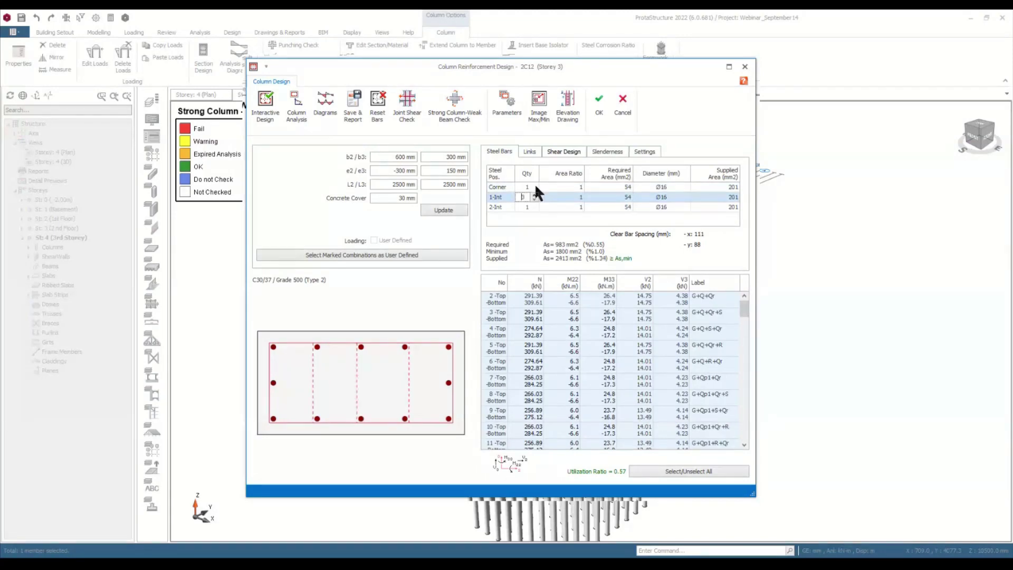
{"action": "left_click", "coordinate": [534, 195]}
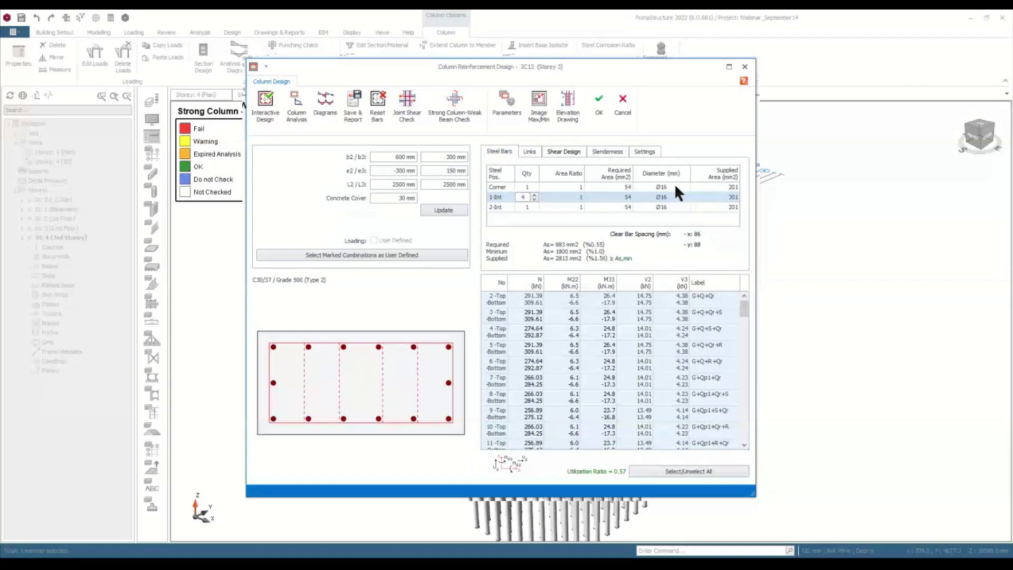
Set the Corner, 1-Int and 2-Int bar diameters of column 2C12 to Ø20.
{"action": "left_click", "coordinate": [674, 185]}
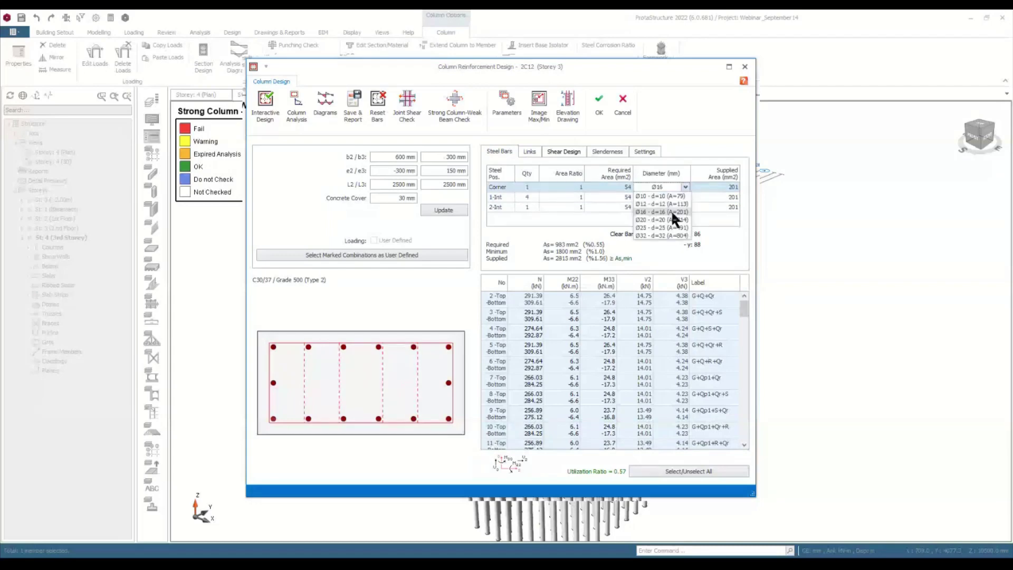
{"action": "left_click", "coordinate": [663, 220]}
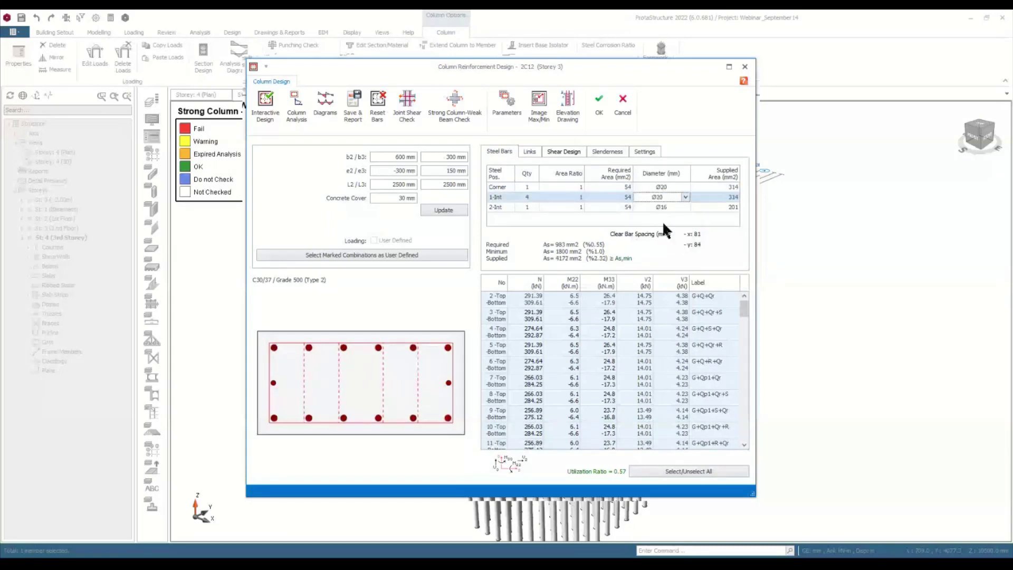
{"action": "left_click", "coordinate": [663, 208]}
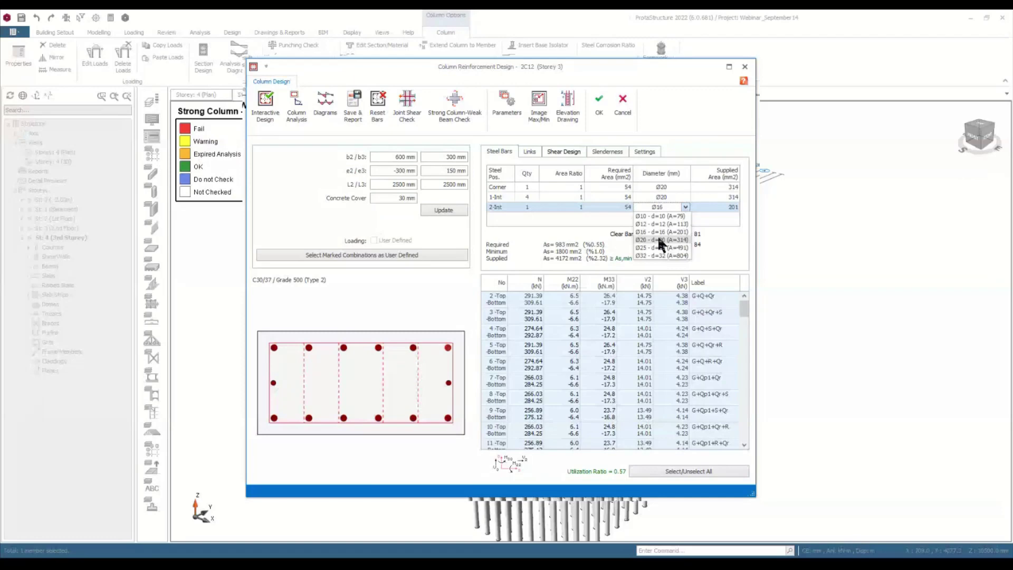
{"action": "left_click", "coordinate": [661, 240]}
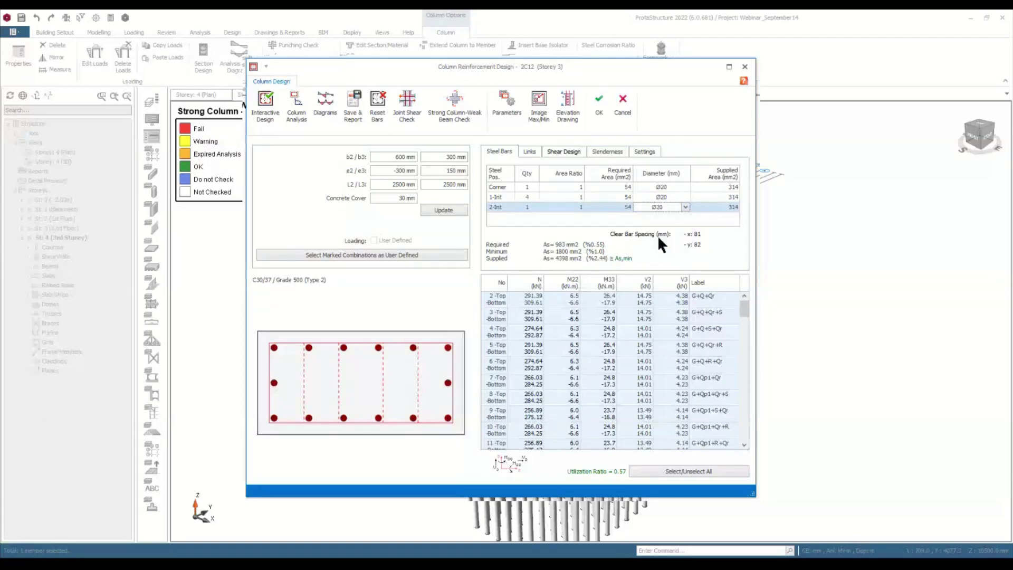
Run Interactive Design on column 2C12, reassign Ø20 to its Corner, 1-Int and 2-Int bars, and accept the design.
{"action": "left_click", "coordinate": [265, 119]}
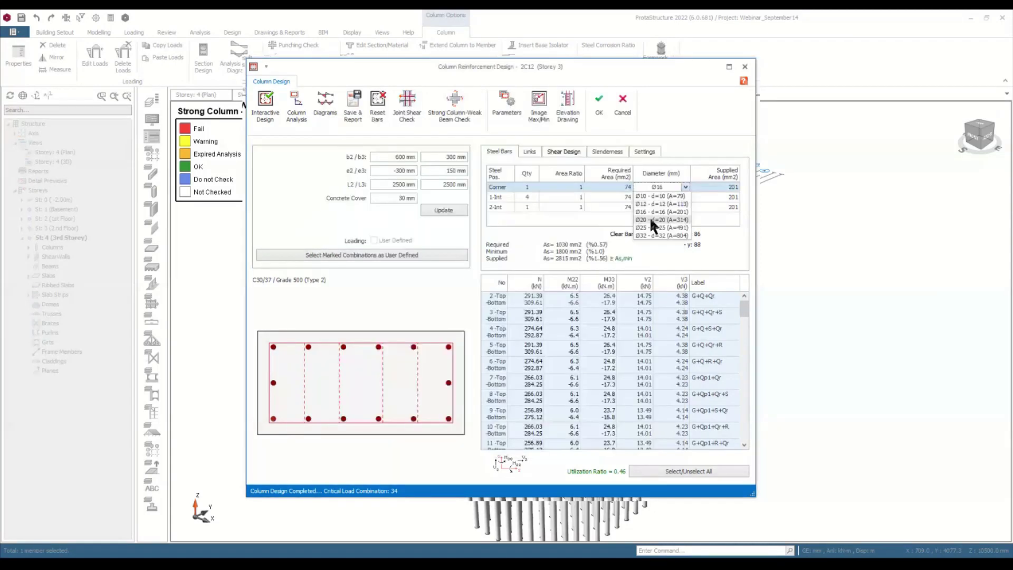
{"action": "left_click", "coordinate": [651, 219]}
{"action": "left_click", "coordinate": [652, 229]}
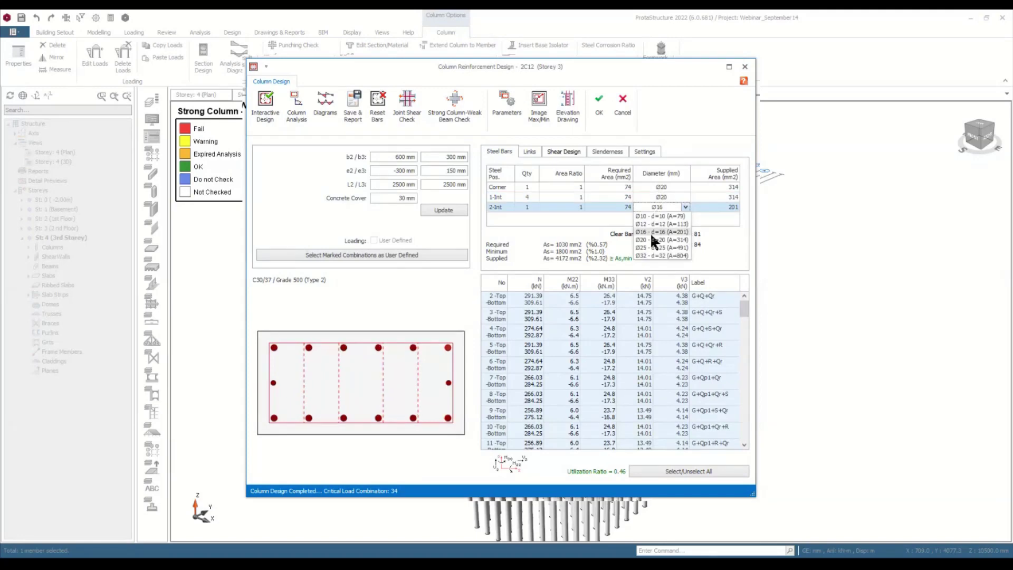
{"action": "left_click", "coordinate": [650, 232]}
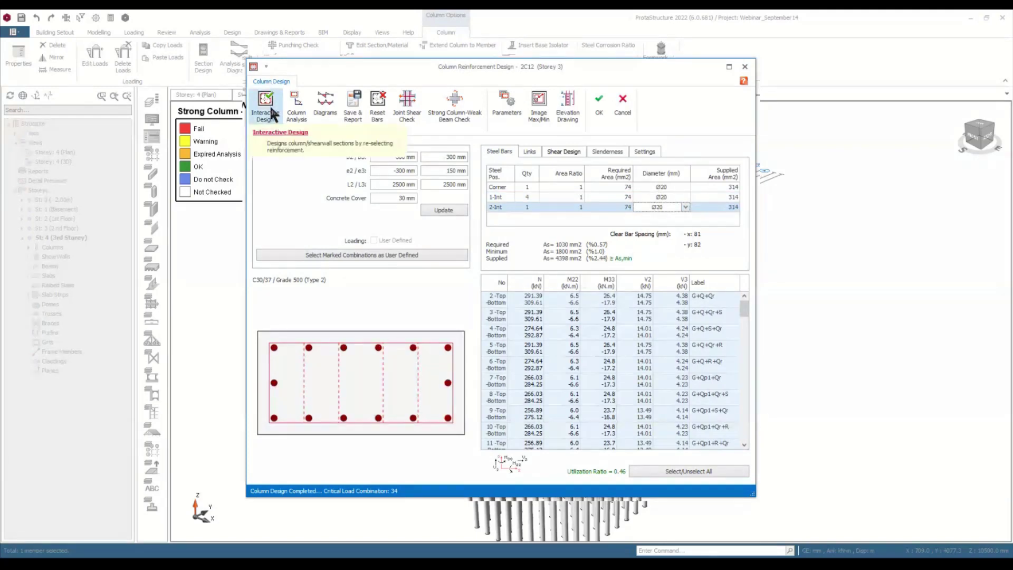
{"action": "left_click", "coordinate": [599, 108]}
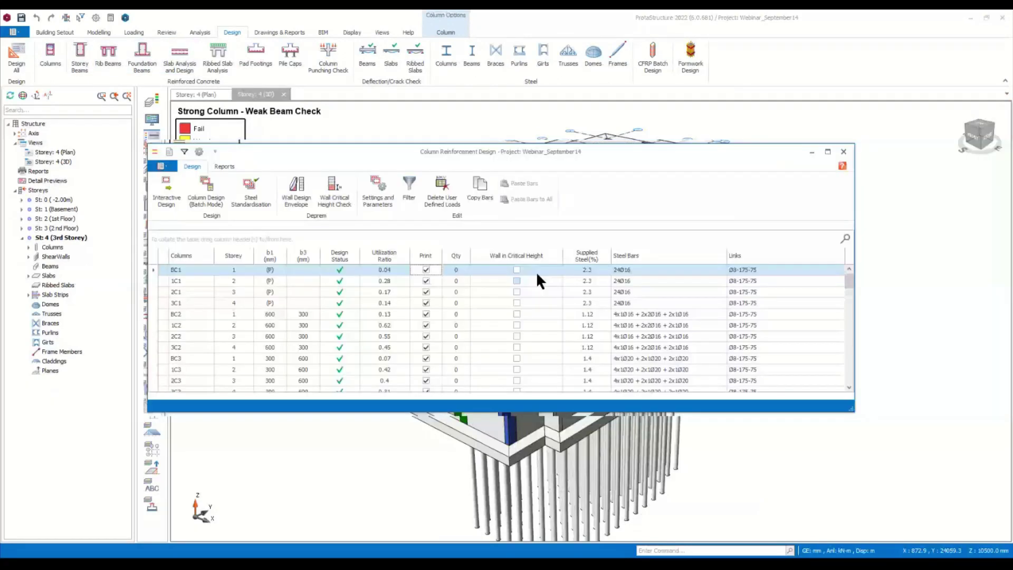
Filter the column reinforcement design list by member label C12.
{"action": "left_click", "coordinate": [406, 200]}
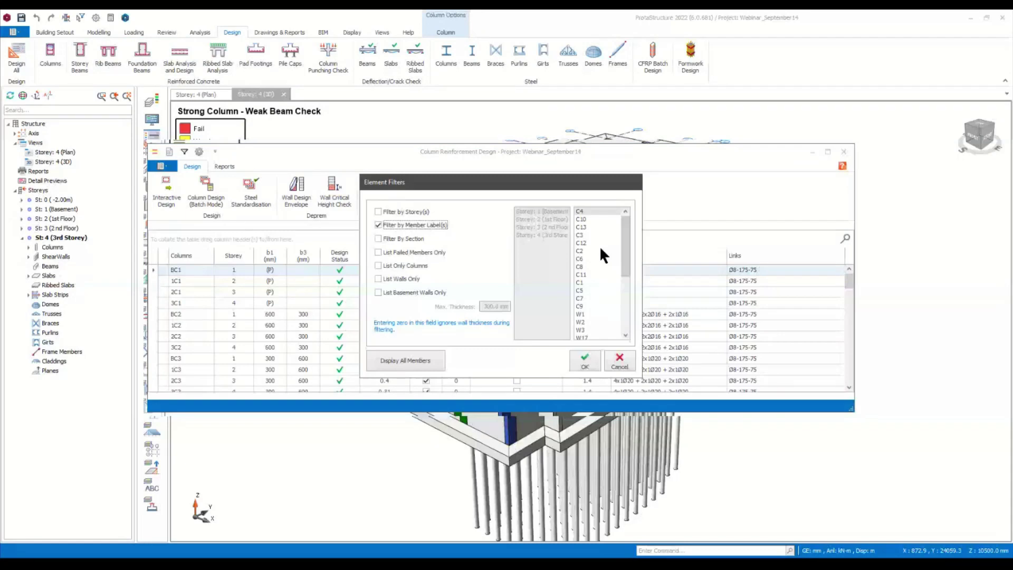
{"action": "left_click", "coordinate": [600, 246]}
{"action": "left_click", "coordinate": [586, 358]}
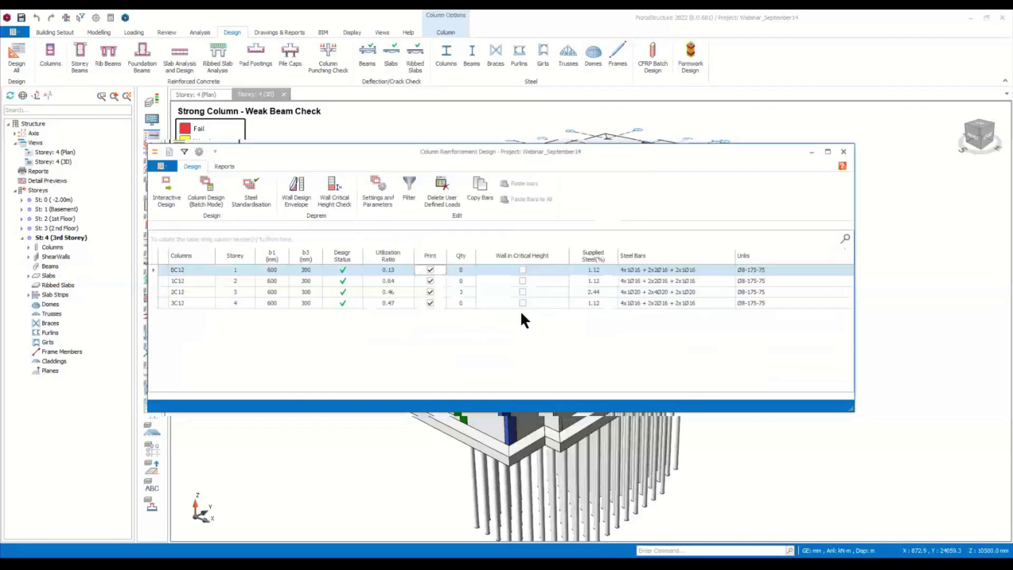
Paste the bars of 2C12 to all listed columns and batch-check them without selecting new steel for insufficient bars.
{"action": "left_click", "coordinate": [543, 294]}
{"action": "left_click", "coordinate": [481, 186]}
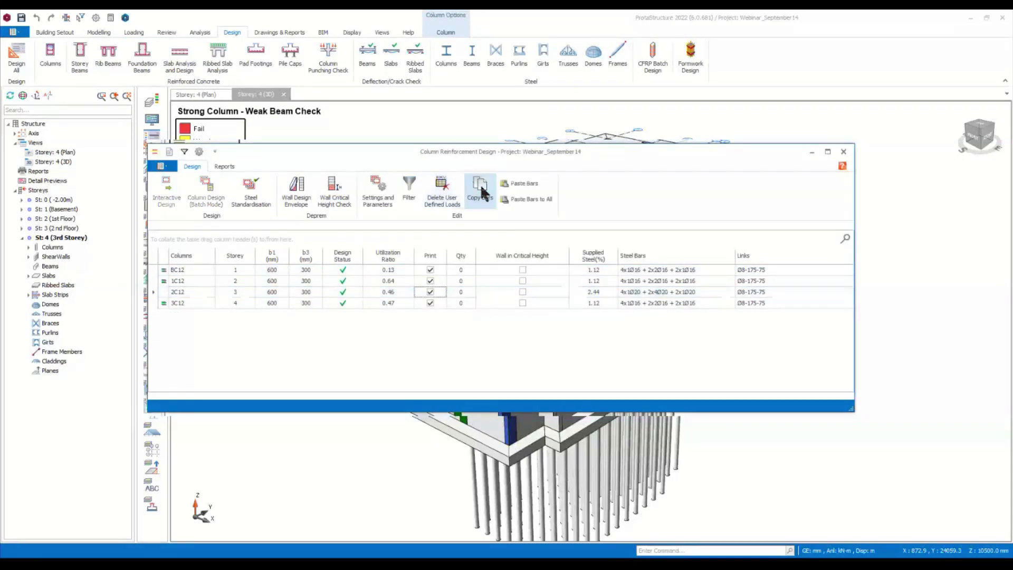
{"action": "left_click", "coordinate": [520, 199]}
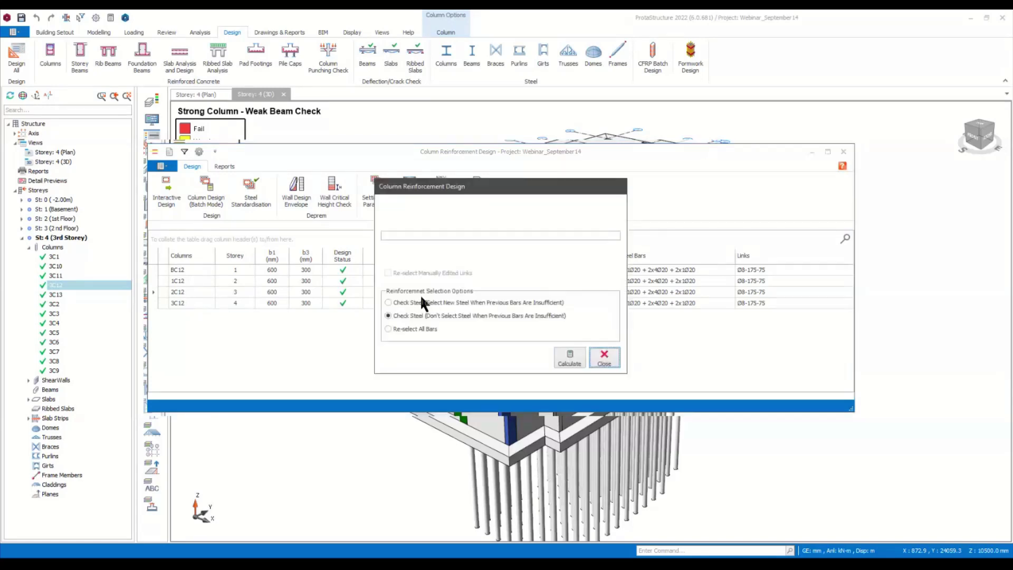
{"action": "left_click", "coordinate": [571, 358]}
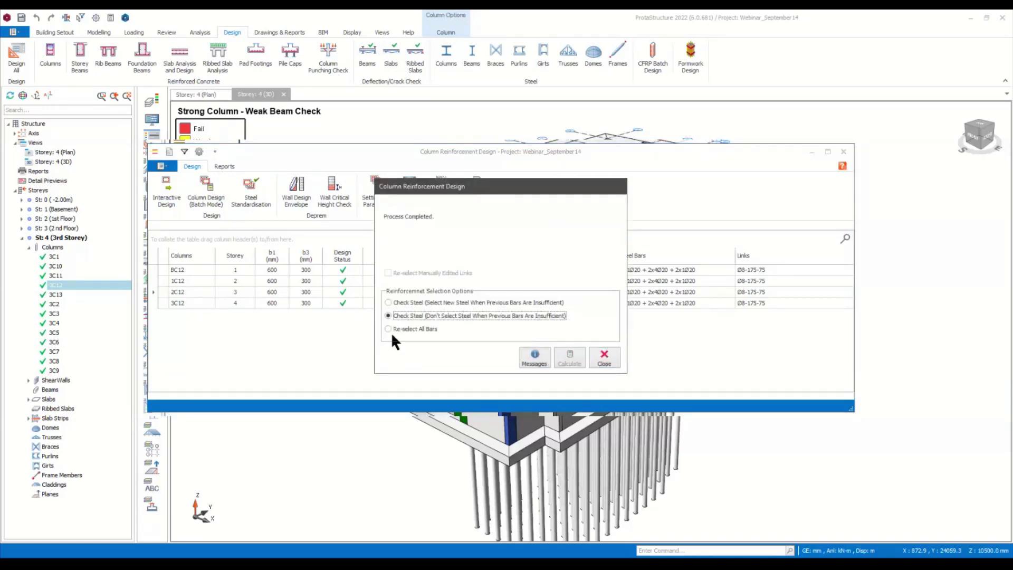
Generate the Strong Column Checks report for the C12 columns, close it and the design list, and refresh the 3D model colours.
{"action": "left_click", "coordinate": [225, 167]}
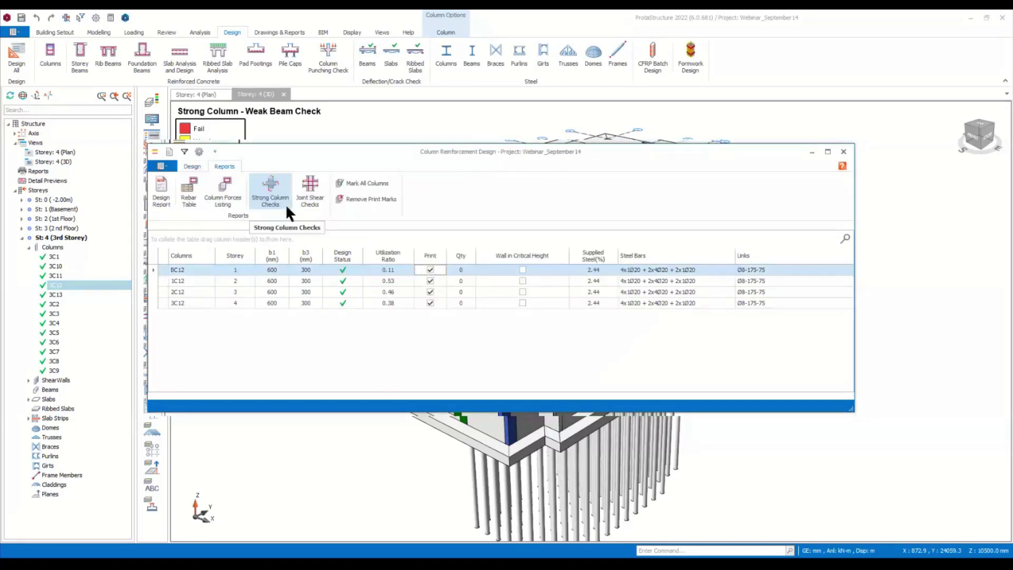
{"action": "left_click", "coordinate": [286, 203]}
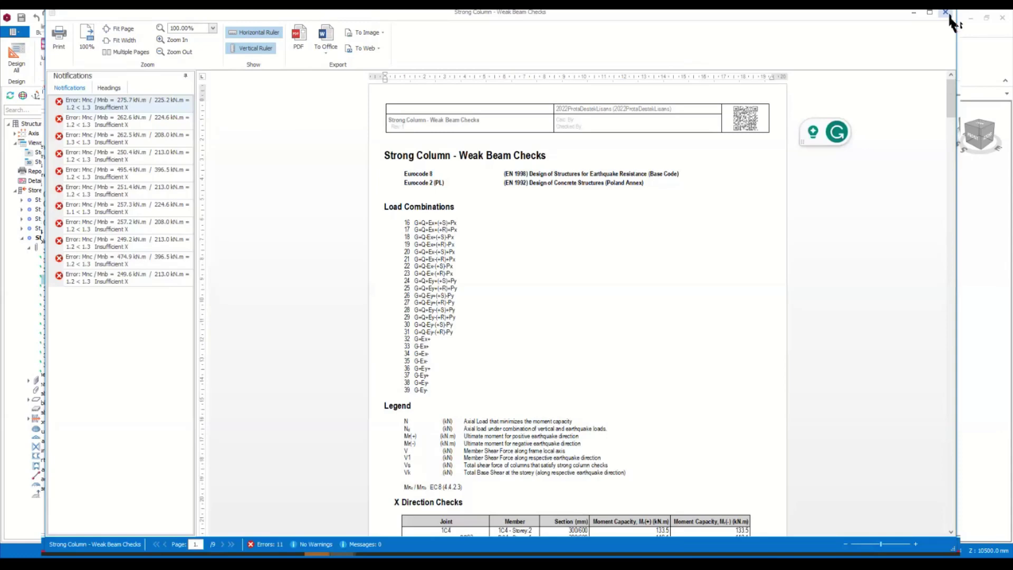
{"action": "left_click", "coordinate": [947, 13]}
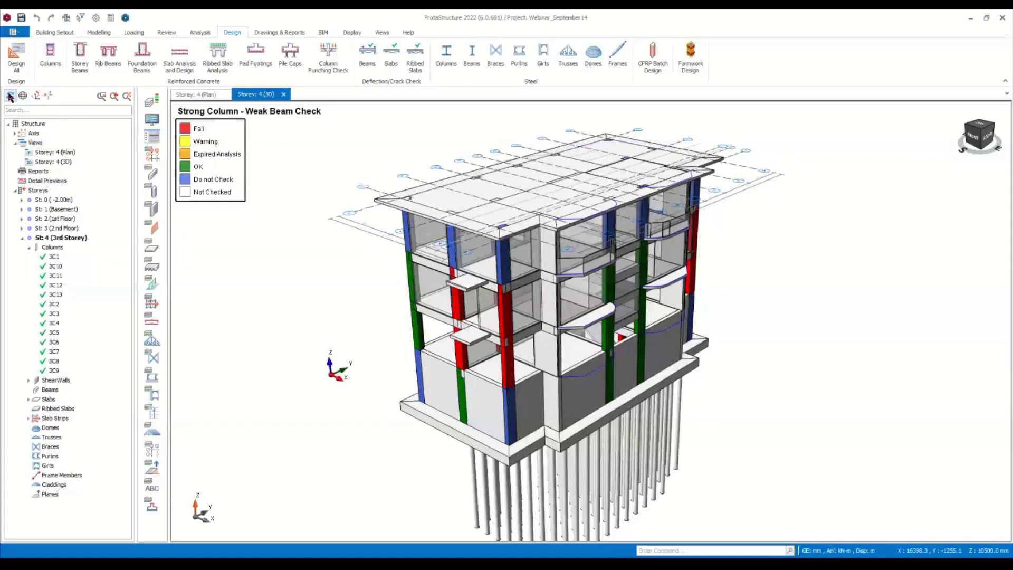
{"action": "left_click", "coordinate": [10, 97]}
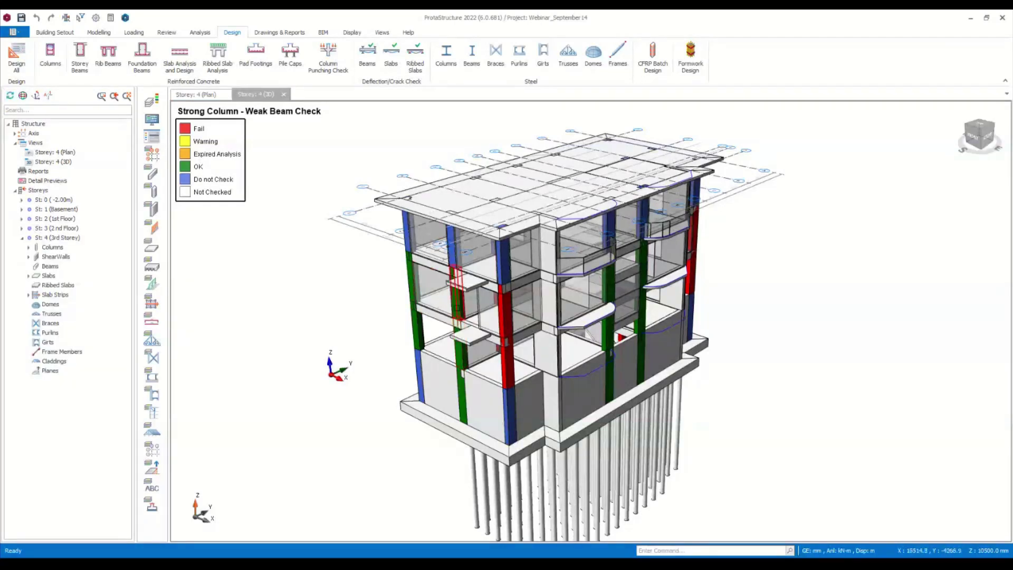
Open the reinforcement section design of column 2C13 on storey 3, set its 2-Int bar quantity to 3 and accept.
{"action": "mouse_move", "coordinate": [458, 309]}
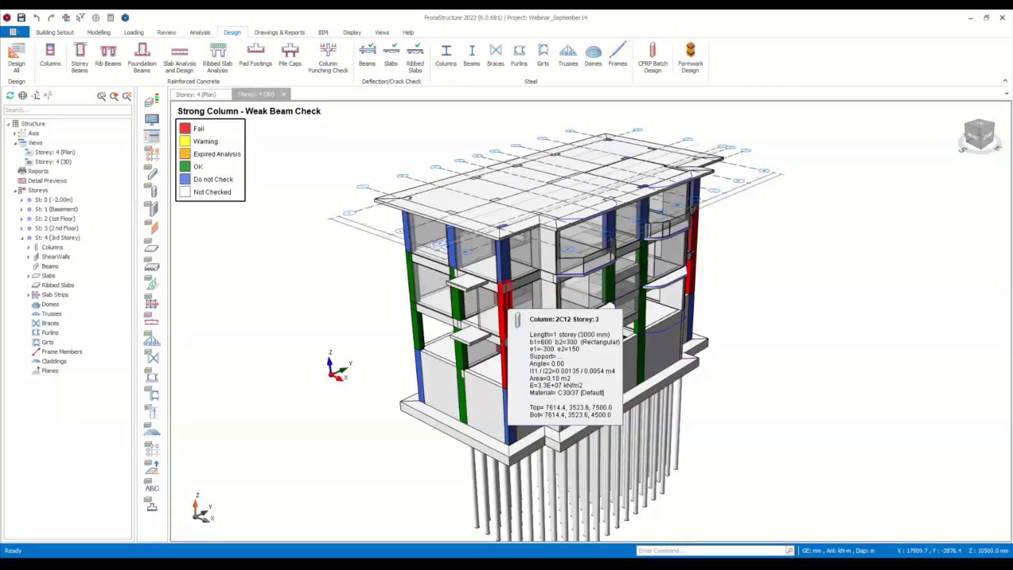
{"action": "left_click", "coordinate": [505, 304]}
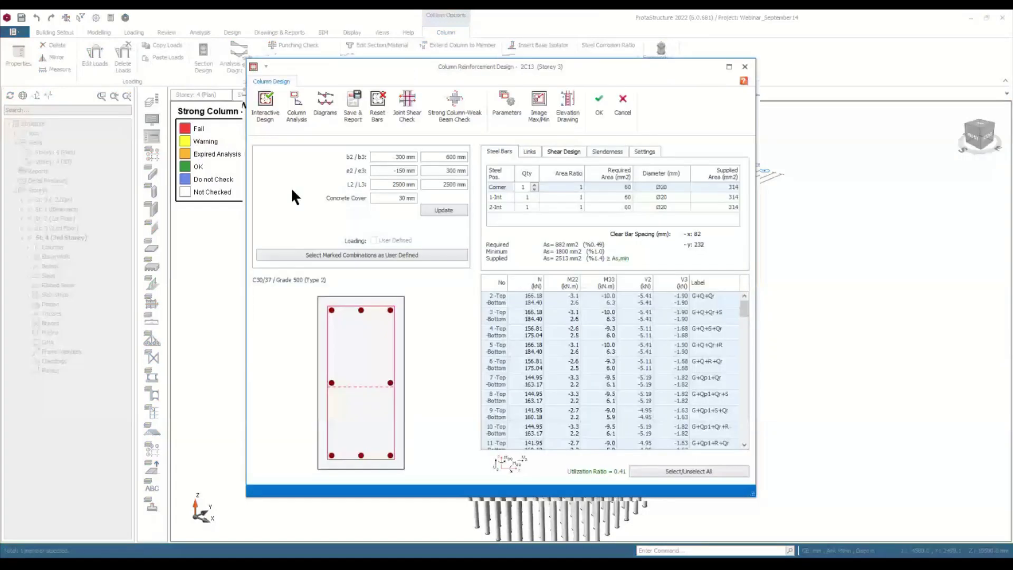
{"action": "left_click", "coordinate": [526, 206]}
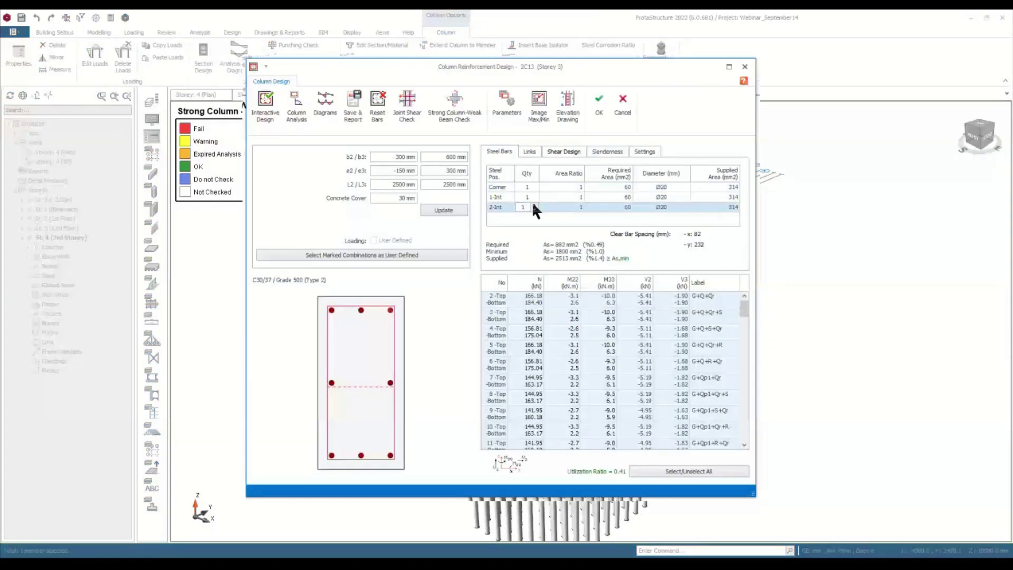
{"action": "double_click", "coordinate": [533, 204]}
{"action": "left_click", "coordinate": [599, 108]}
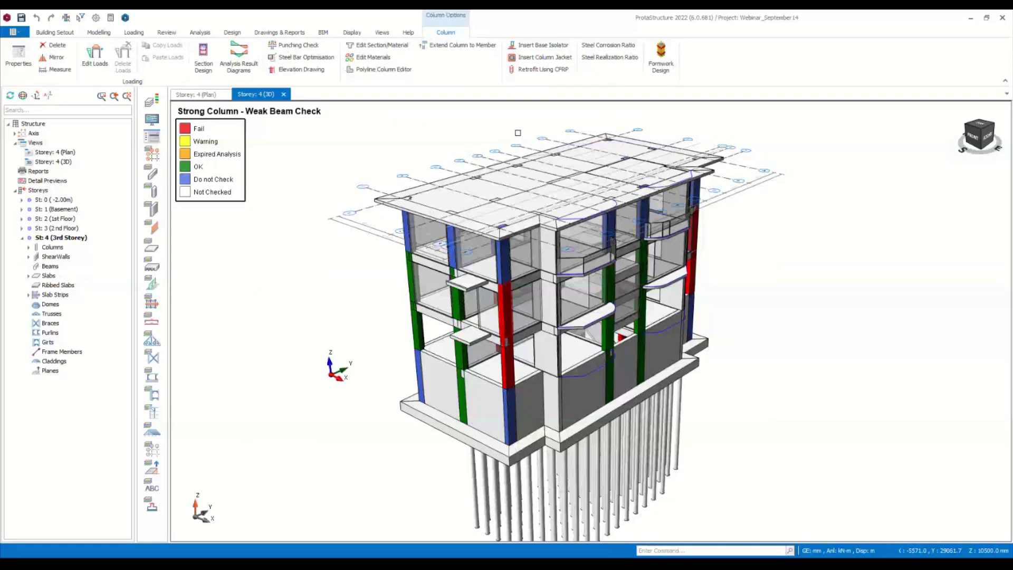
Filter the column reinforcement design list by member label C13 and apply the bars of 2C13 to all listed columns.
{"action": "left_click", "coordinate": [391, 156]}
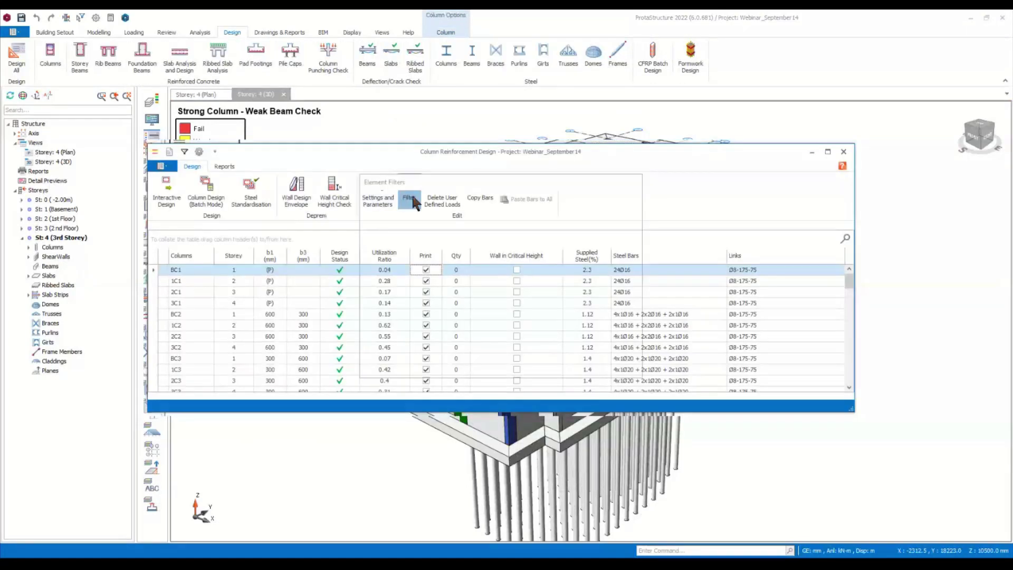
{"action": "left_click", "coordinate": [416, 200]}
{"action": "left_click", "coordinate": [422, 224]}
{"action": "left_click", "coordinate": [583, 227]}
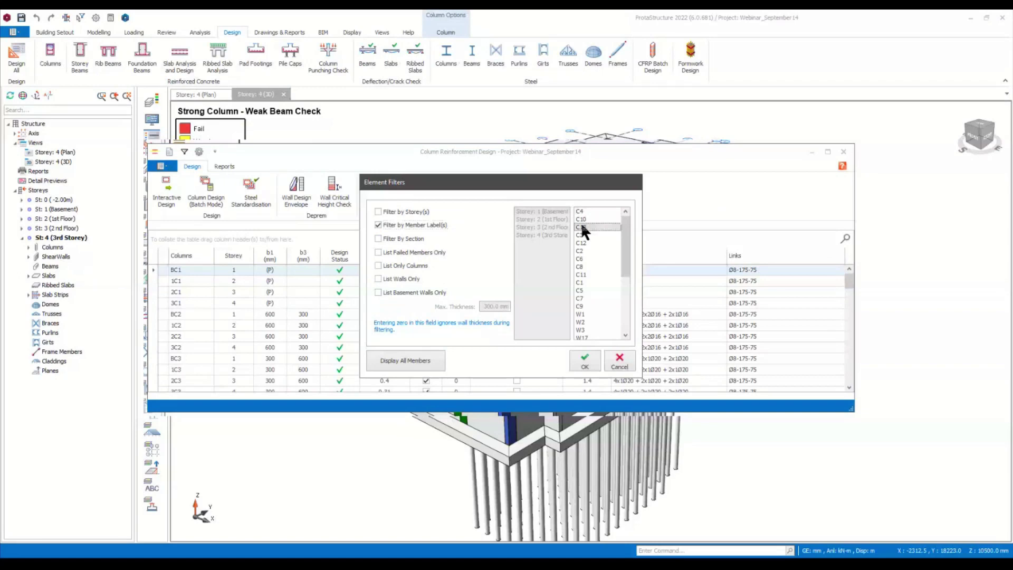
{"action": "left_click", "coordinate": [584, 361]}
{"action": "left_click", "coordinate": [457, 291]}
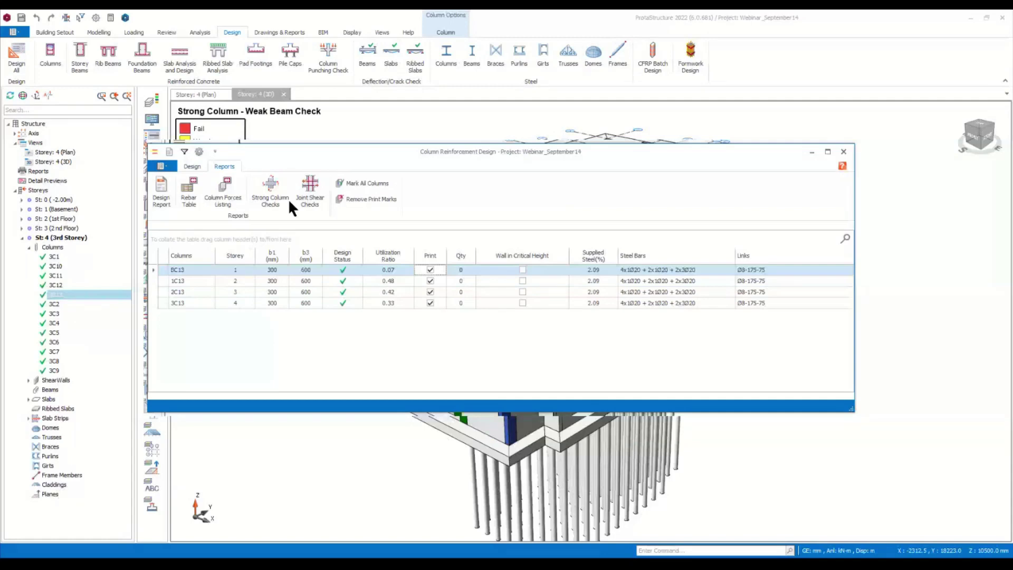
Run the Strong Column Checks for the C13 columns, close the design list and refresh the 3D model colours.
{"action": "left_click", "coordinate": [288, 198]}
{"action": "left_click", "coordinate": [844, 152]}
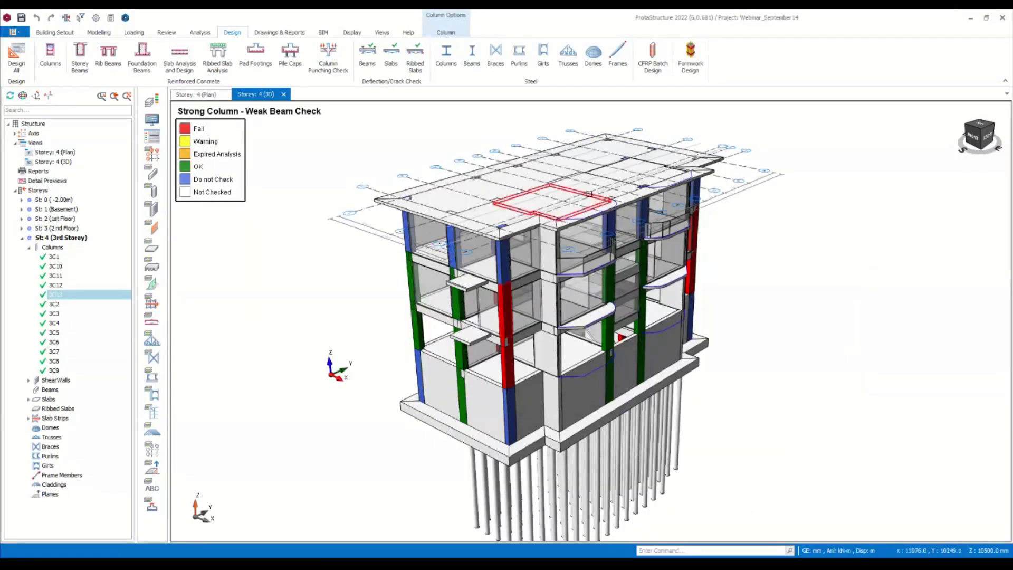
{"action": "mouse_move", "coordinate": [540, 284]}
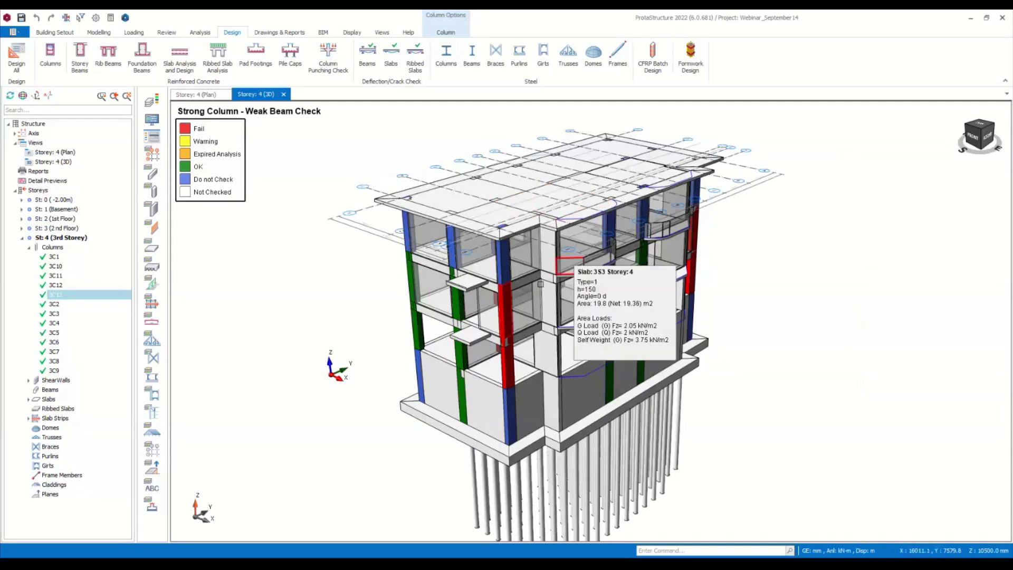
{"action": "left_click", "coordinate": [9, 97]}
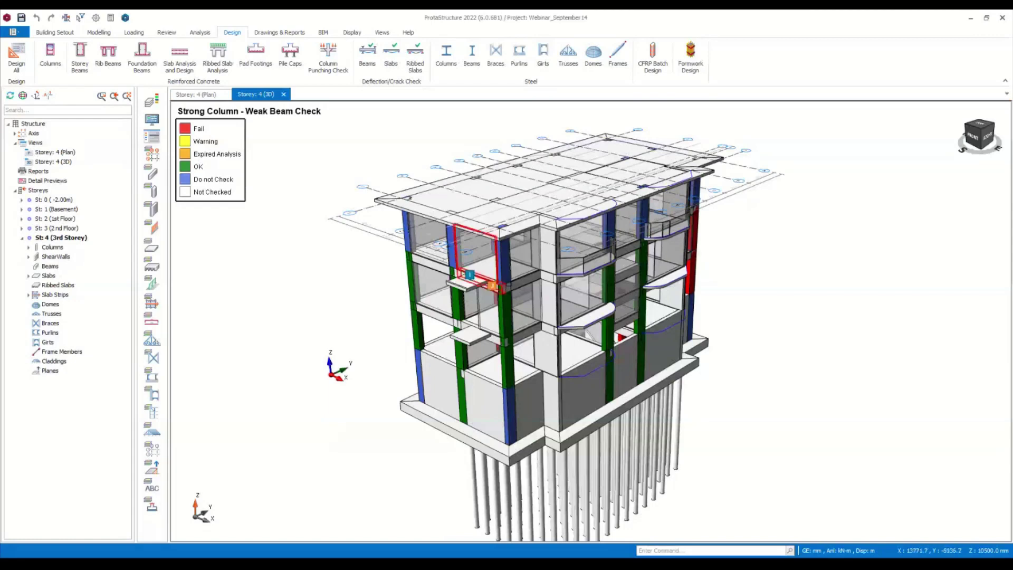
Inspect the strong column-weak beam colours around column 2C13, and view the whole building from above in a new 3D view.
{"action": "mouse_move", "coordinate": [505, 311]}
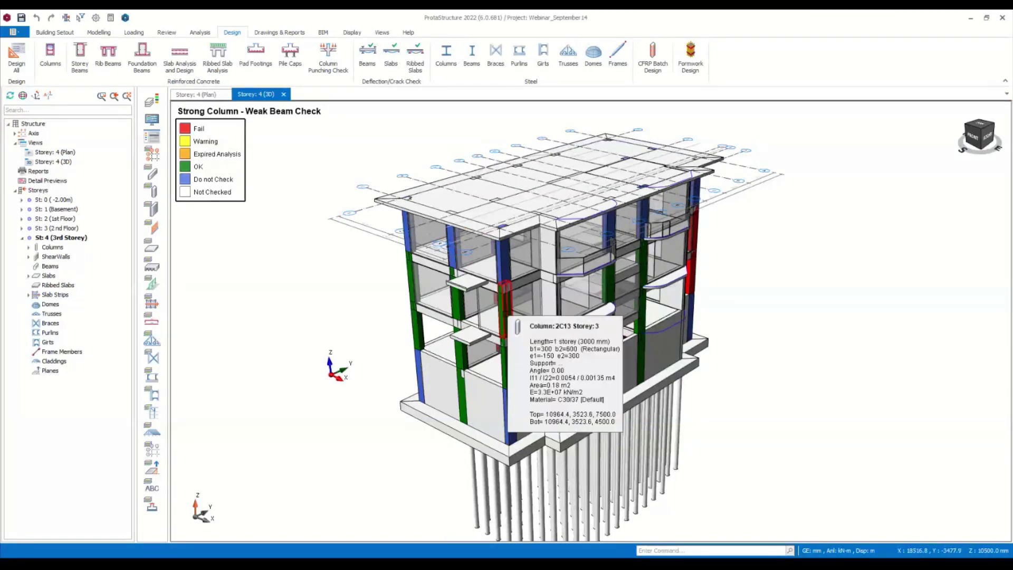
{"action": "mouse_move", "coordinate": [674, 246]}
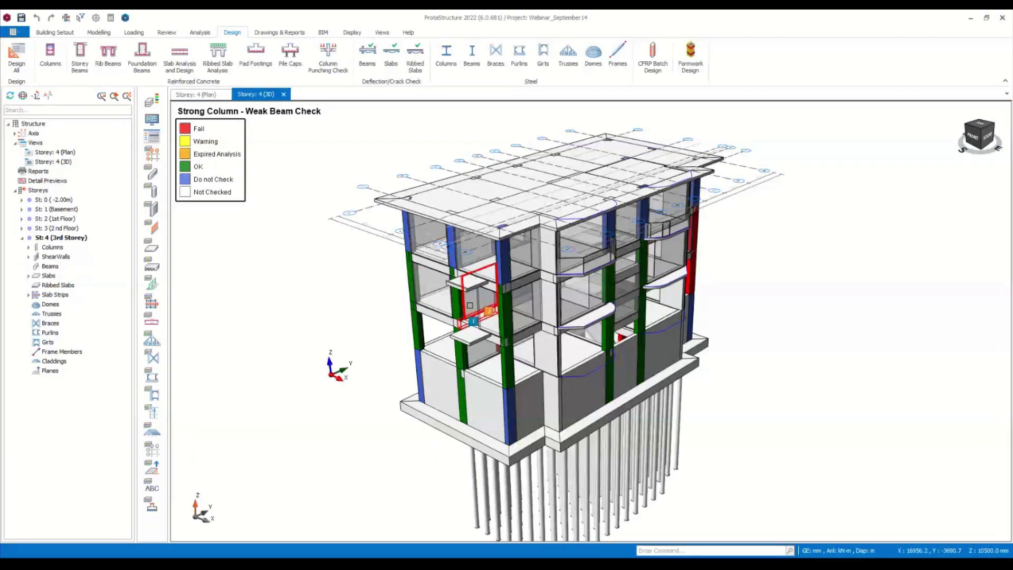
{"action": "mouse_move", "coordinate": [455, 305]}
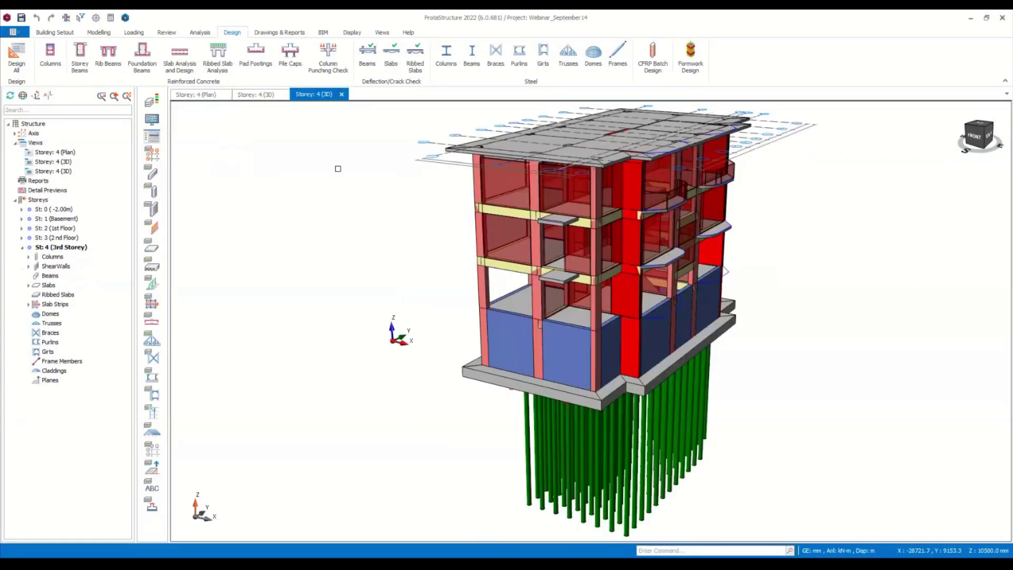
{"action": "middle_click_drag", "start_coordinate": [699, 224], "coordinate": [598, 144]}
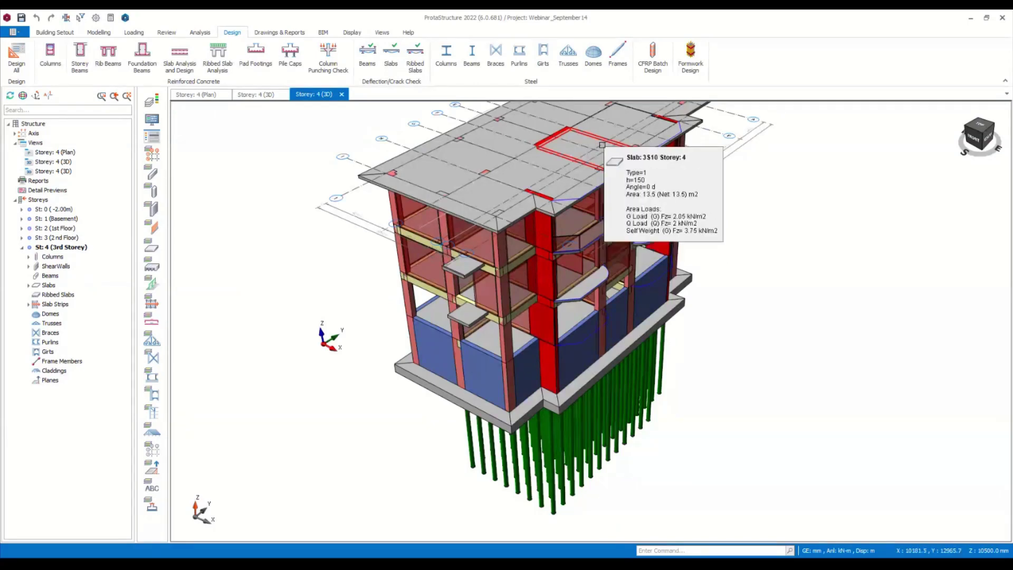
{"action": "middle_click_drag", "start_coordinate": [602, 145], "coordinate": [449, 203]}
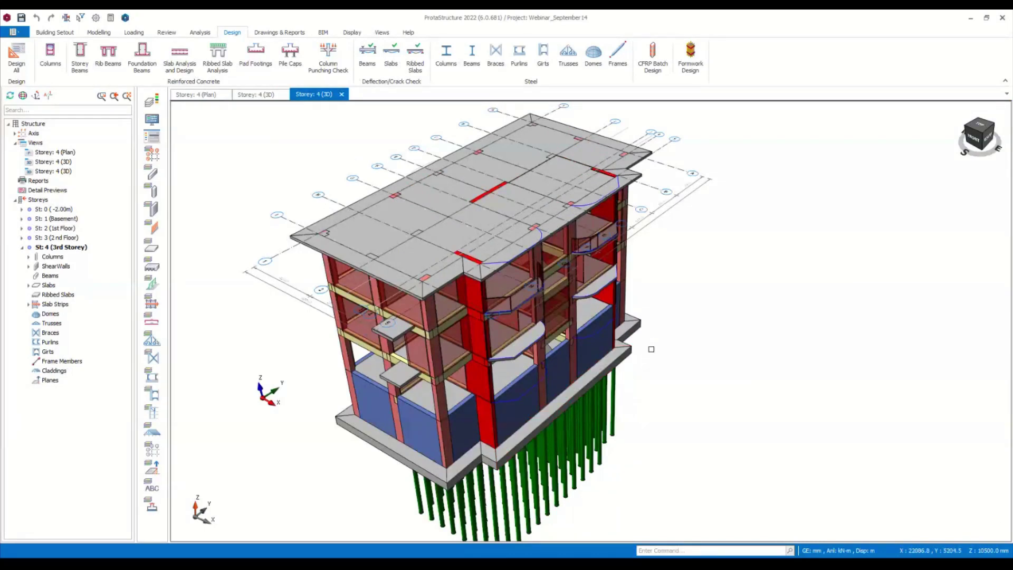
Run the column and wall punching check on the storey 4 plan, generate its report and close both.
{"action": "left_click", "coordinate": [208, 96]}
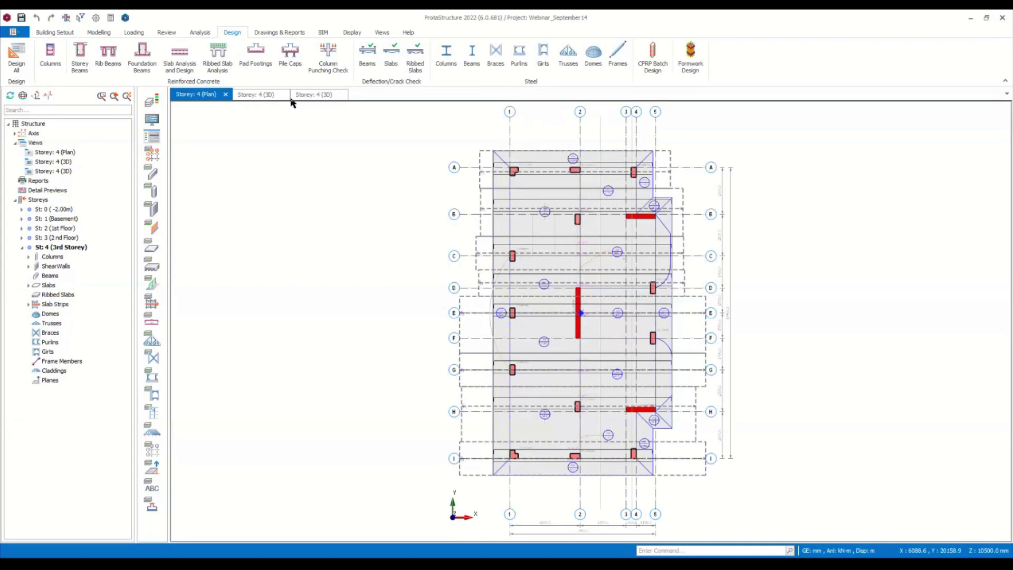
{"action": "left_click", "coordinate": [346, 63]}
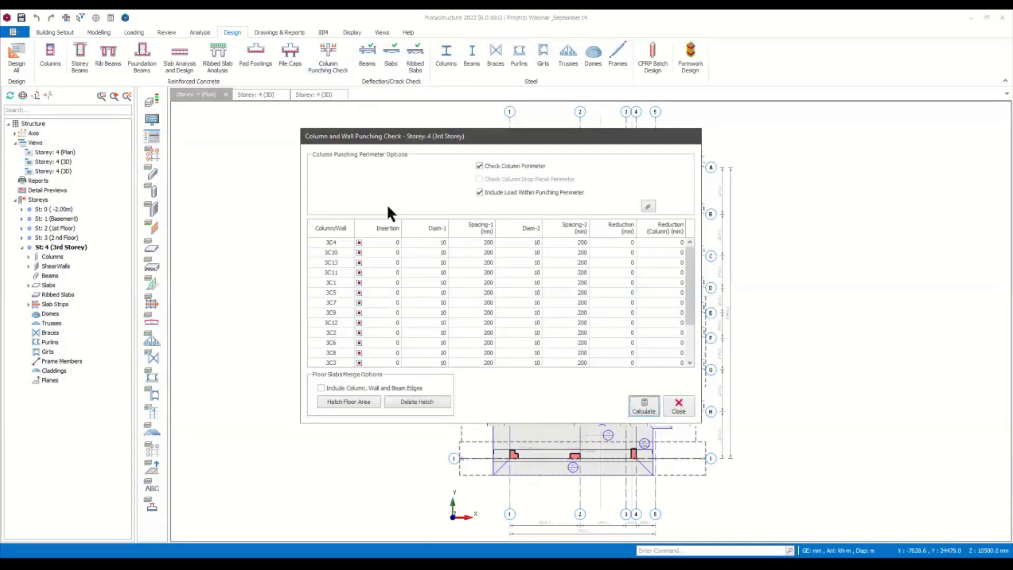
{"action": "left_click", "coordinate": [653, 408]}
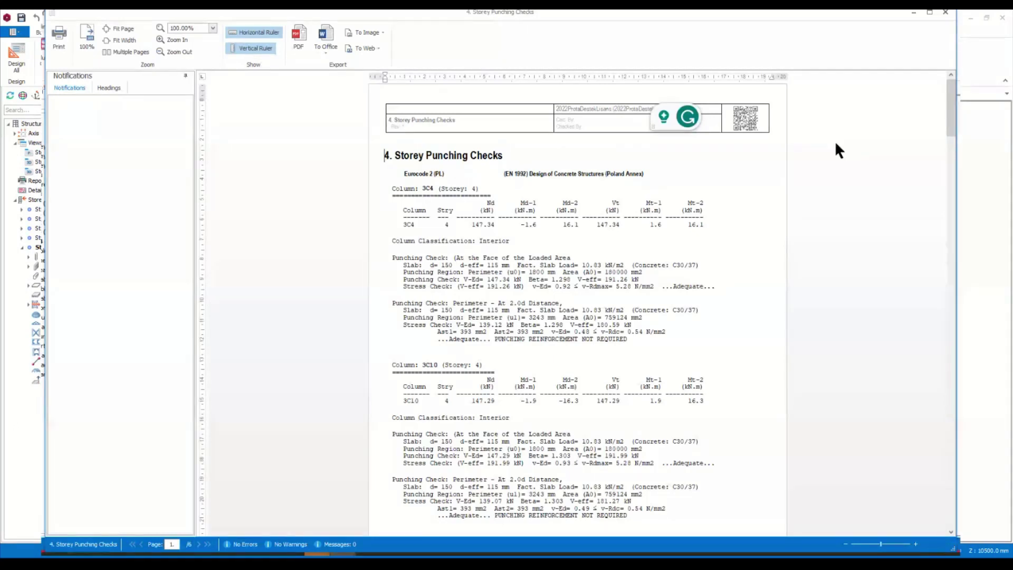
{"action": "key", "text": "Escape"}
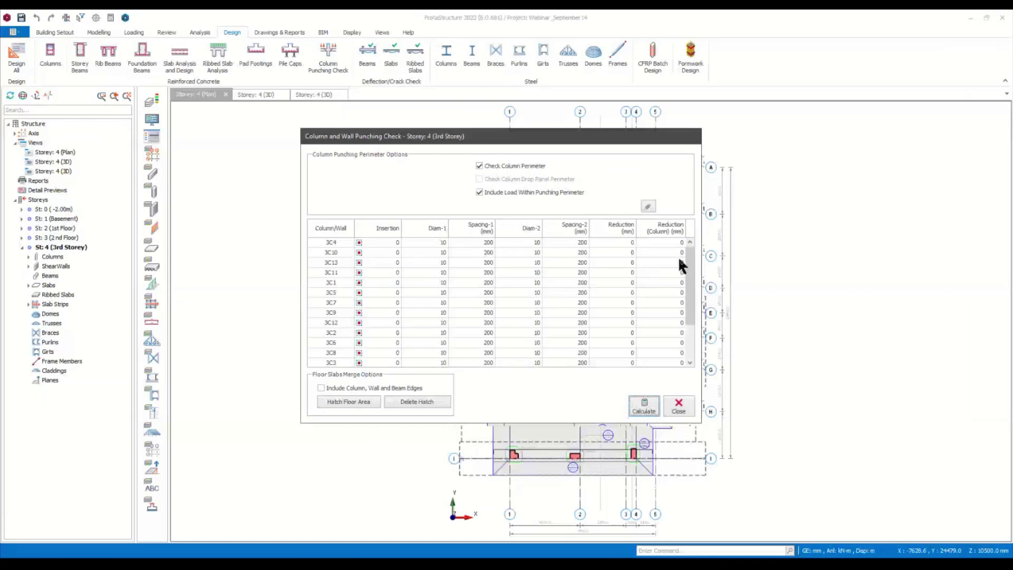
{"action": "left_click", "coordinate": [678, 406]}
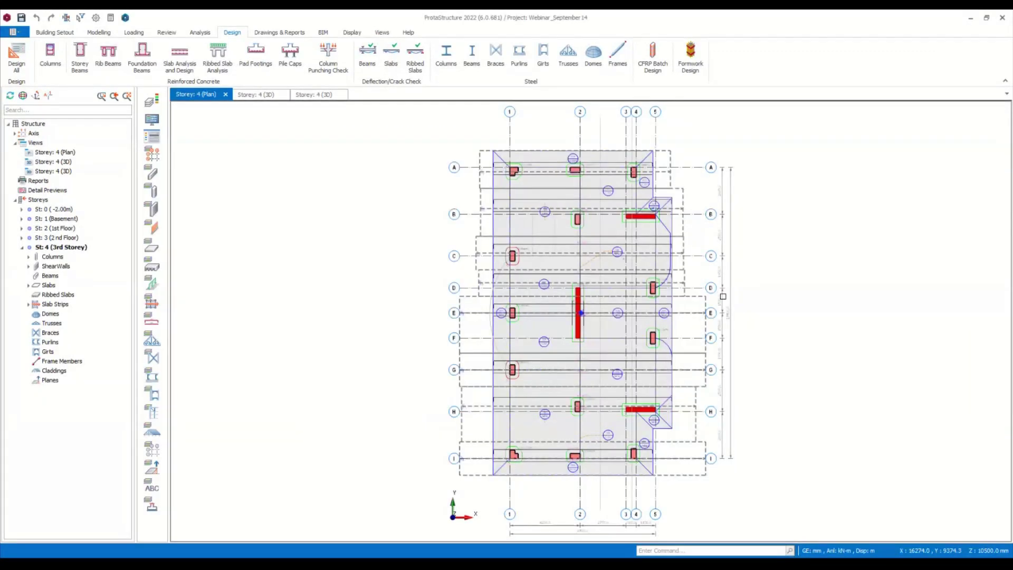
Examine the coloured punching perimeters around the storey 4 columns and walls between axes A and F.
{"action": "scroll", "coordinate": [502, 157], "scroll_direction": "up", "scroll_amount": 2}
{"action": "scroll", "coordinate": [505, 162], "scroll_direction": "up", "scroll_amount": 1}
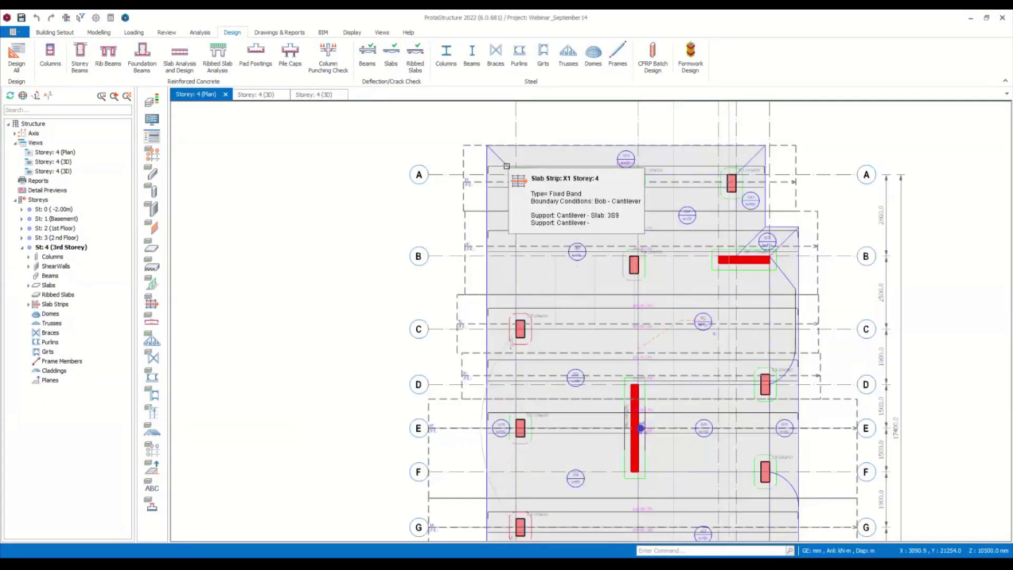
{"action": "scroll", "coordinate": [537, 176], "scroll_direction": "up", "scroll_amount": 3}
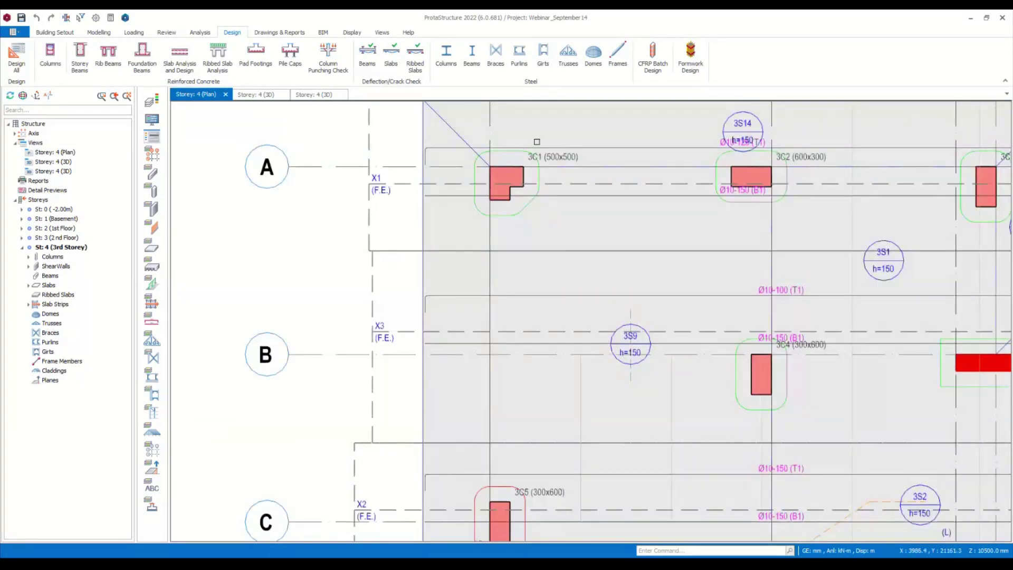
{"action": "middle_click_drag", "start_coordinate": [537, 142], "coordinate": [534, 155]}
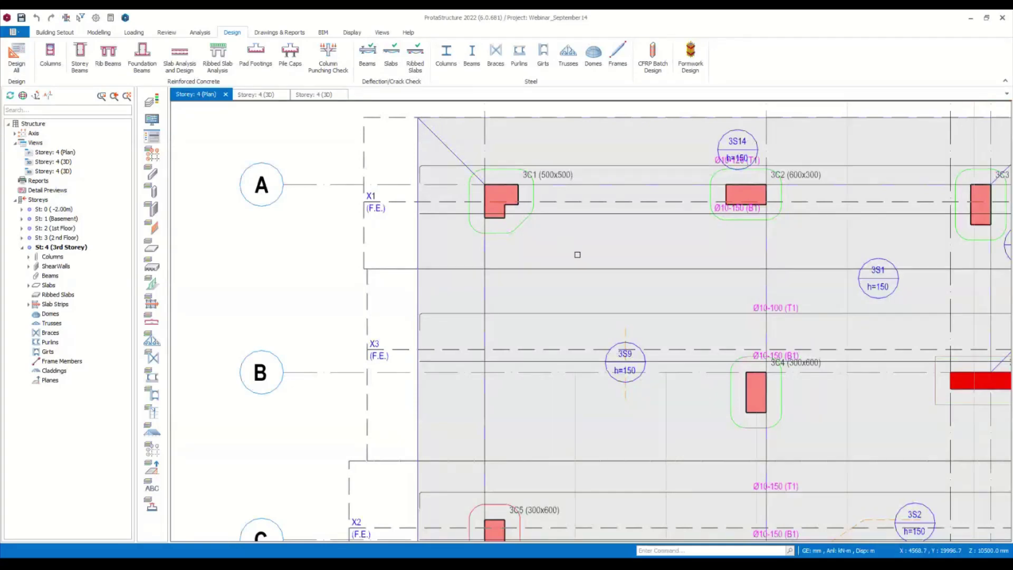
{"action": "scroll", "coordinate": [577, 255], "scroll_direction": "down", "scroll_amount": 2}
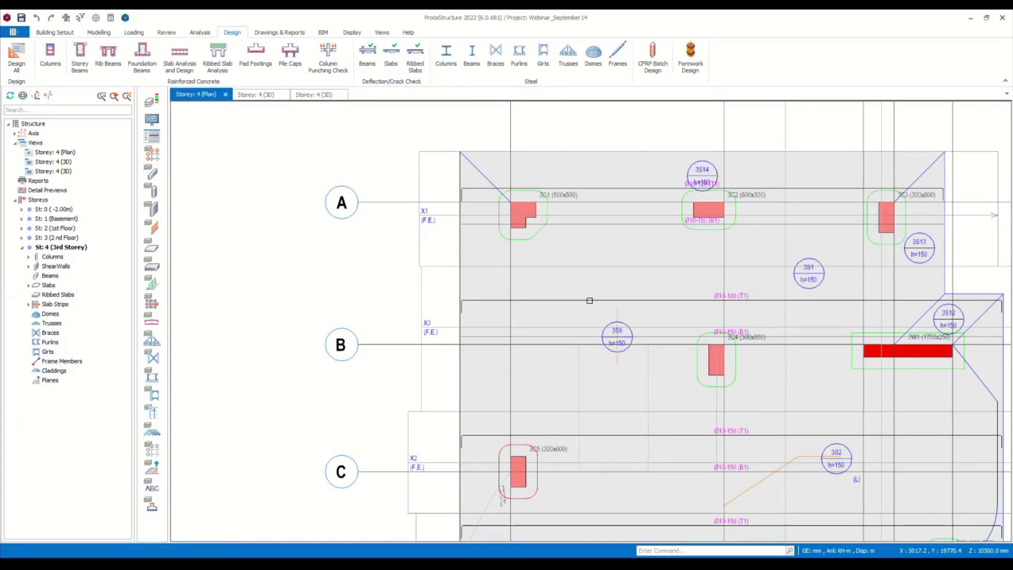
{"action": "middle_click_drag", "start_coordinate": [590, 300], "coordinate": [595, 202]}
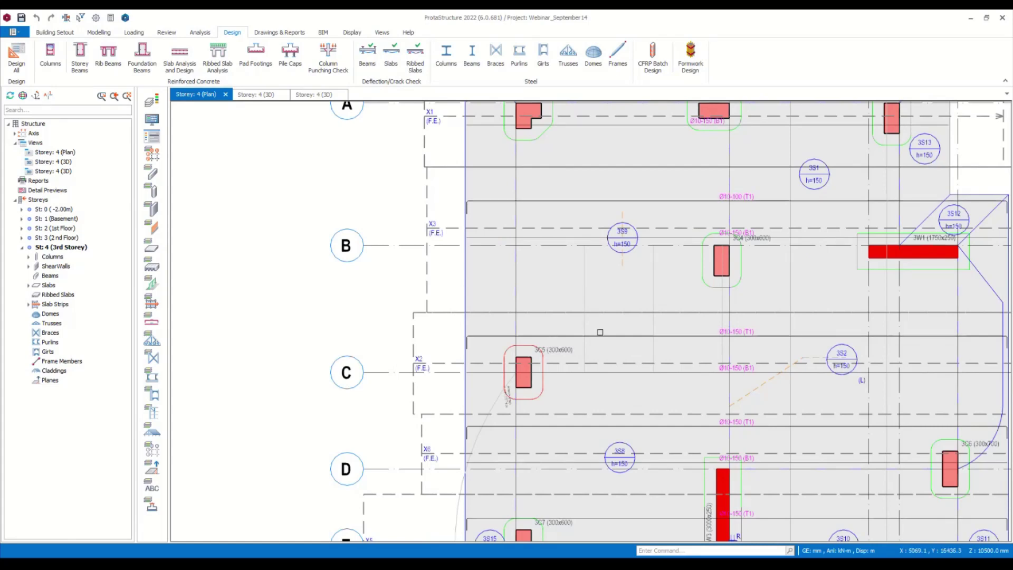
{"action": "scroll", "coordinate": [601, 338], "scroll_direction": "down", "scroll_amount": 2}
{"action": "middle_click_drag", "start_coordinate": [601, 338], "coordinate": [567, 310]}
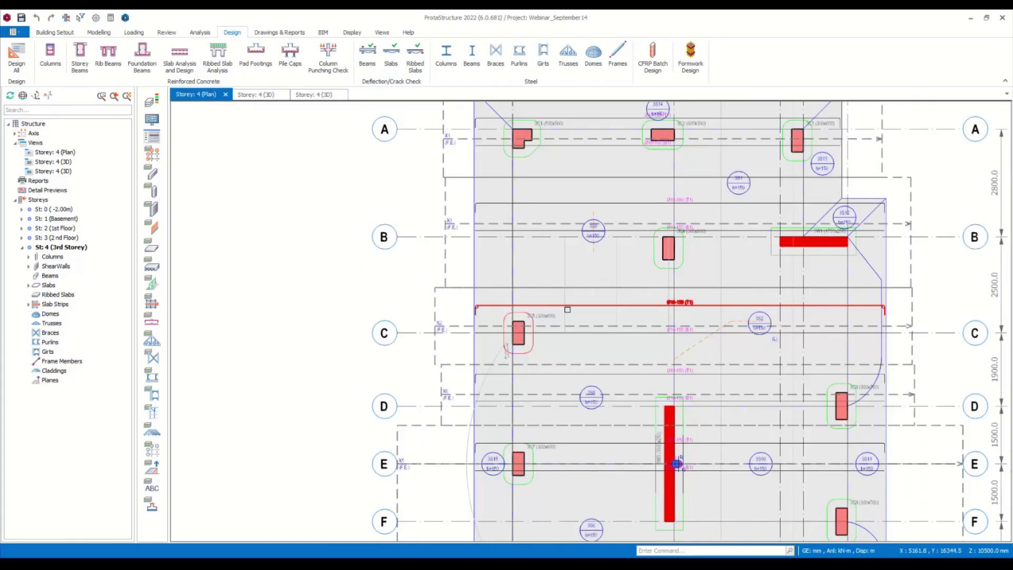
Open the properties of column 3C5 at axes C and 1 and display its drop panel settings.
{"action": "double_click", "coordinate": [519, 333]}
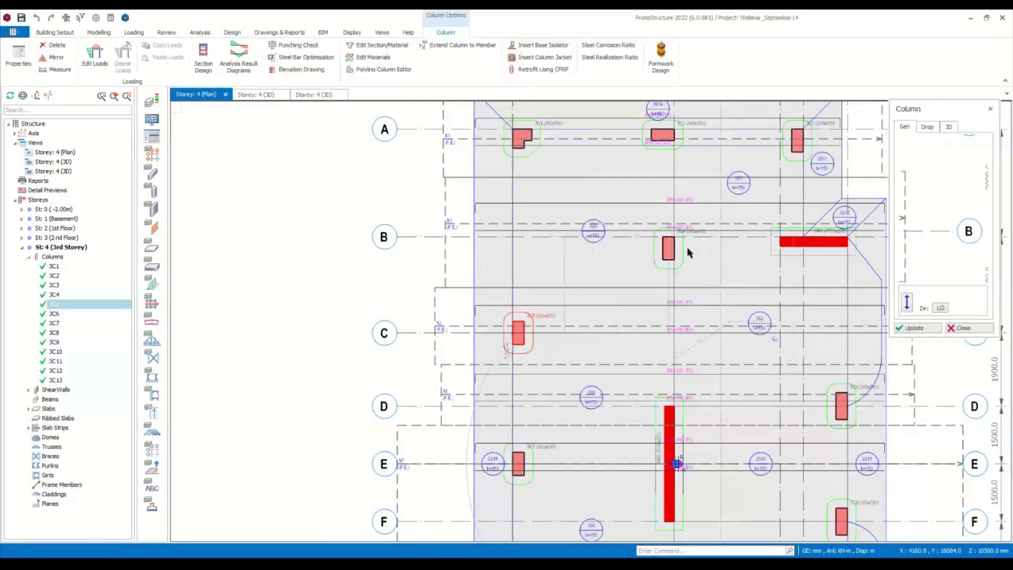
{"action": "left_click", "coordinate": [927, 127]}
{"action": "left_click_drag", "start_coordinate": [927, 104], "coordinate": [686, 147]}
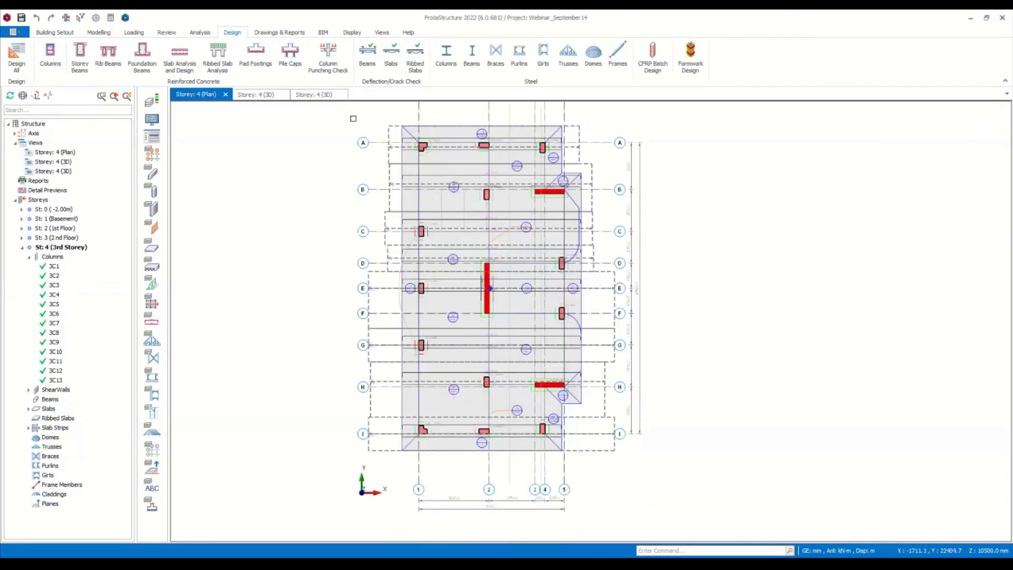
Select all storey 4 members, set the thickness of every slab in the slab table to 250 mm and close it.
{"action": "left_click_drag", "start_coordinate": [353, 118], "coordinate": [825, 478]}
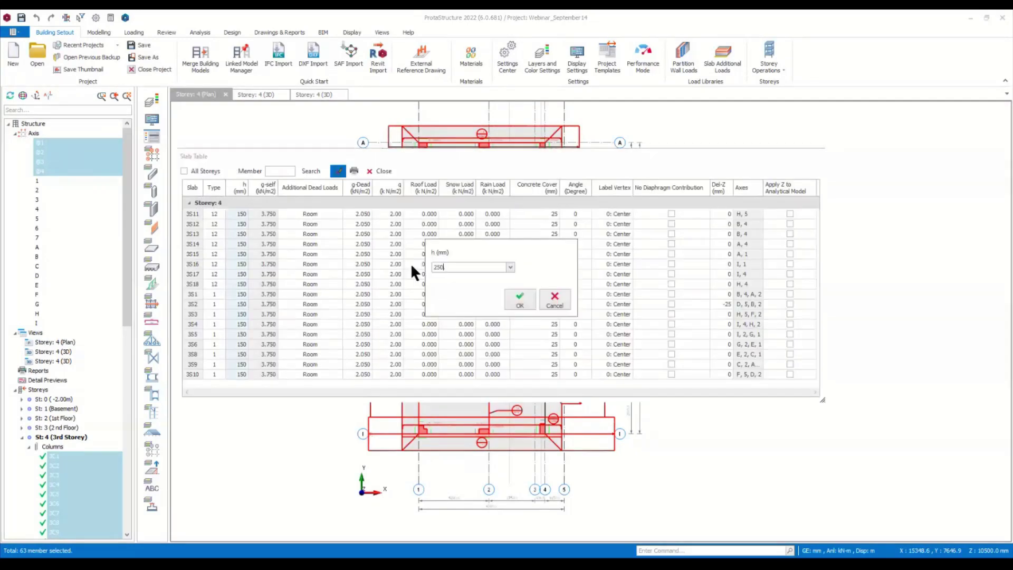
{"action": "left_click", "coordinate": [521, 299]}
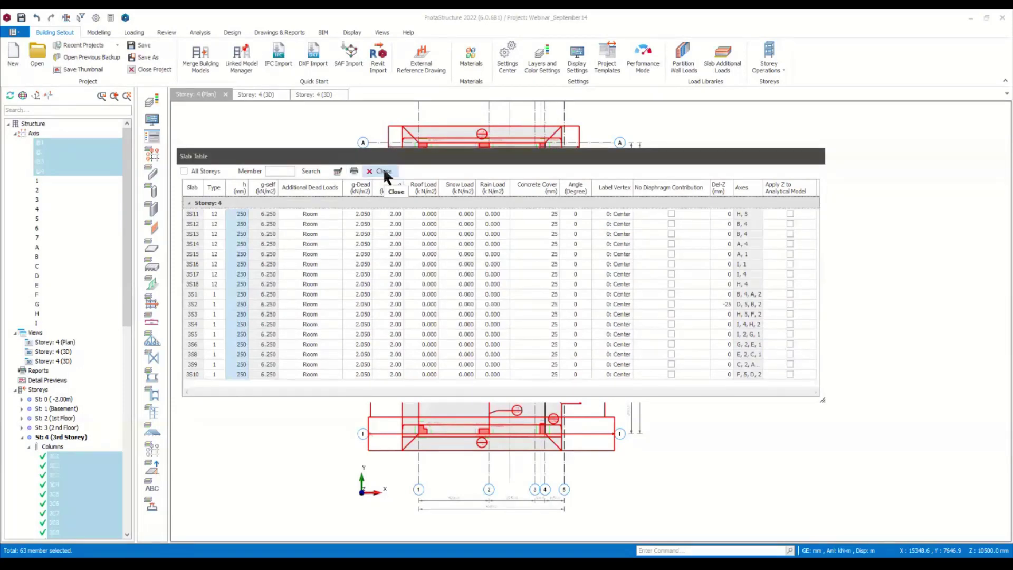
{"action": "left_click", "coordinate": [383, 172]}
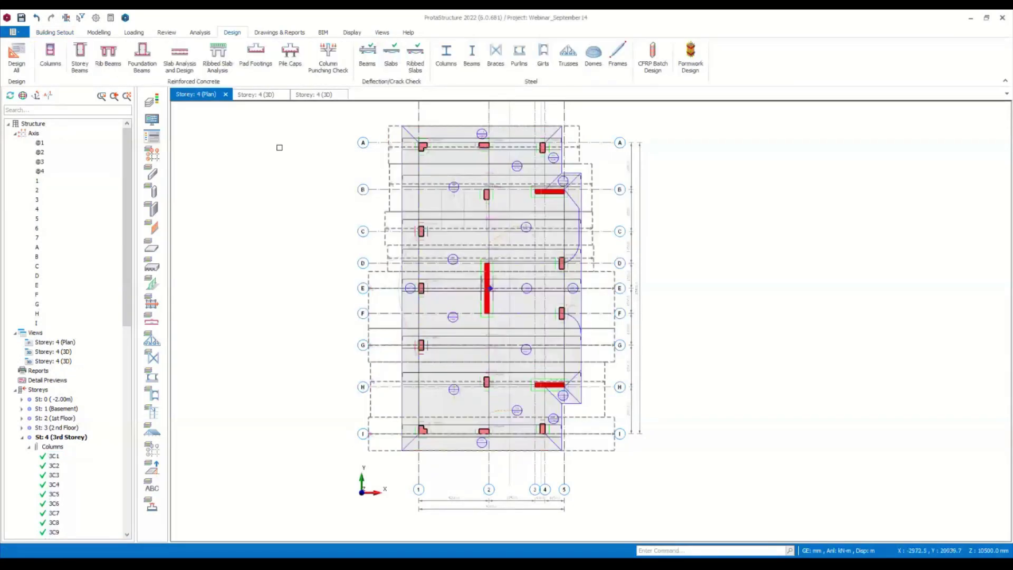
Run the building analysis again without any batch reinforcement or steel design, and close it on completion.
{"action": "left_click", "coordinate": [200, 32]}
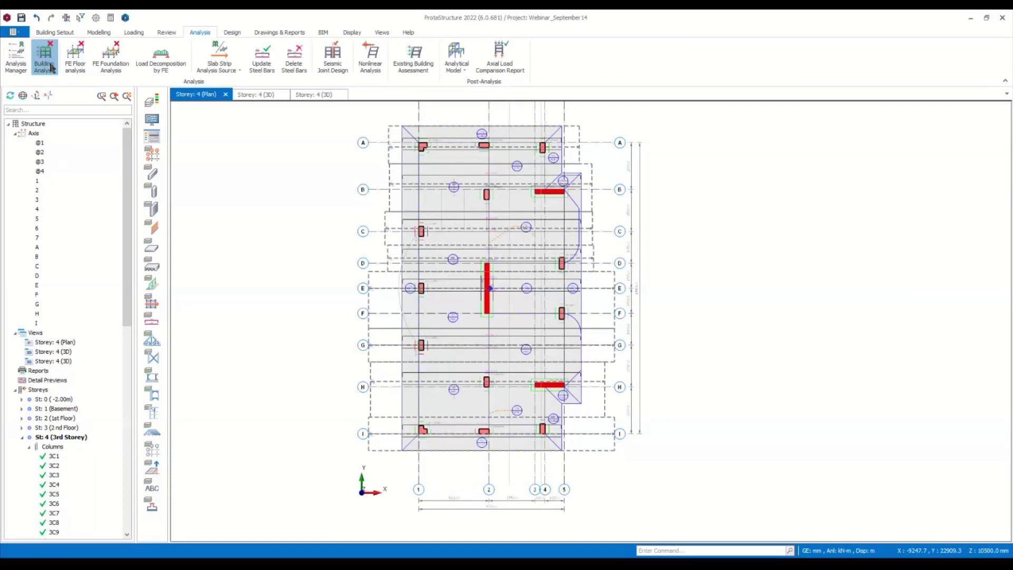
{"action": "left_click", "coordinate": [45, 58]}
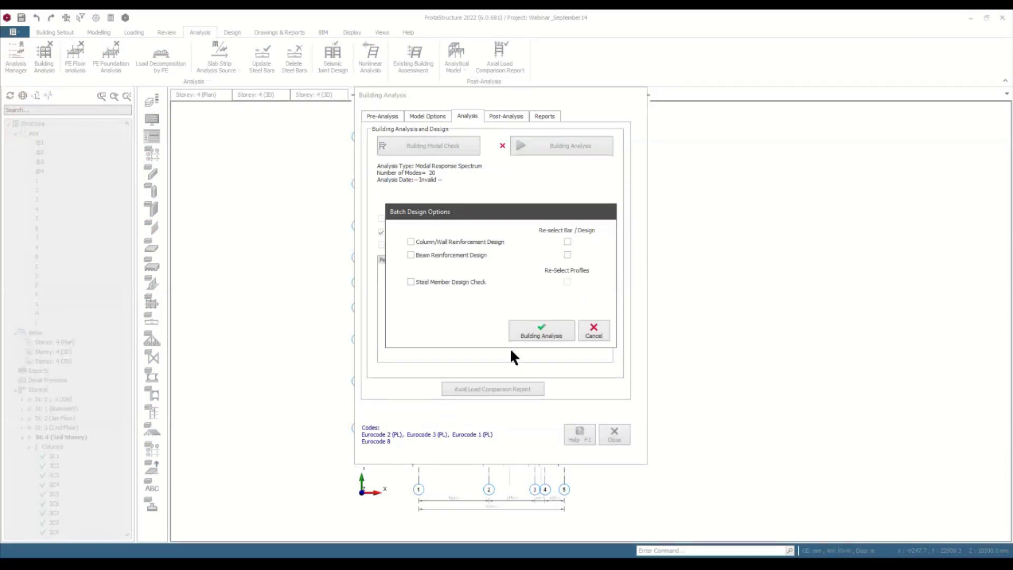
{"action": "left_click", "coordinate": [528, 331]}
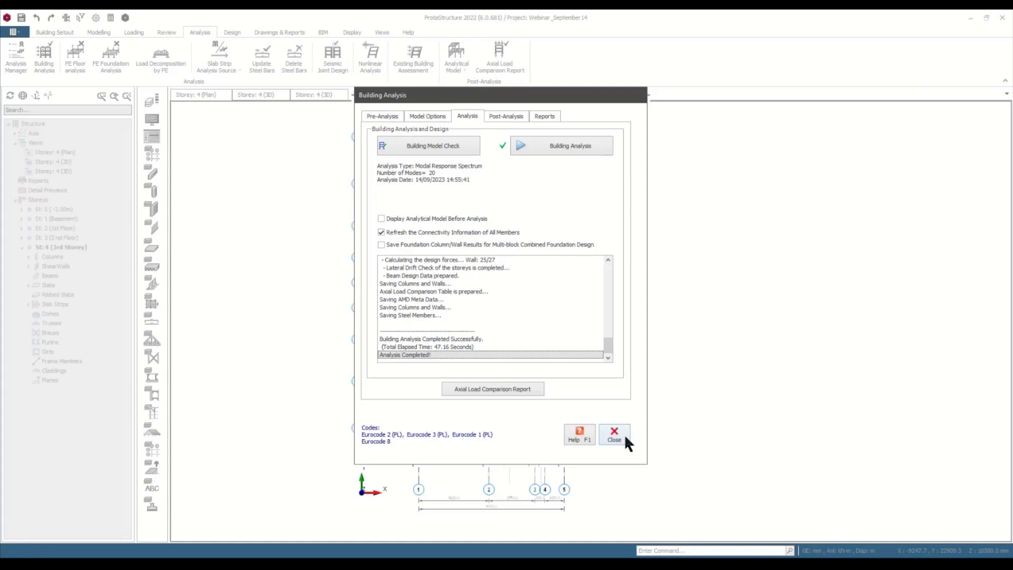
{"action": "left_click", "coordinate": [626, 439]}
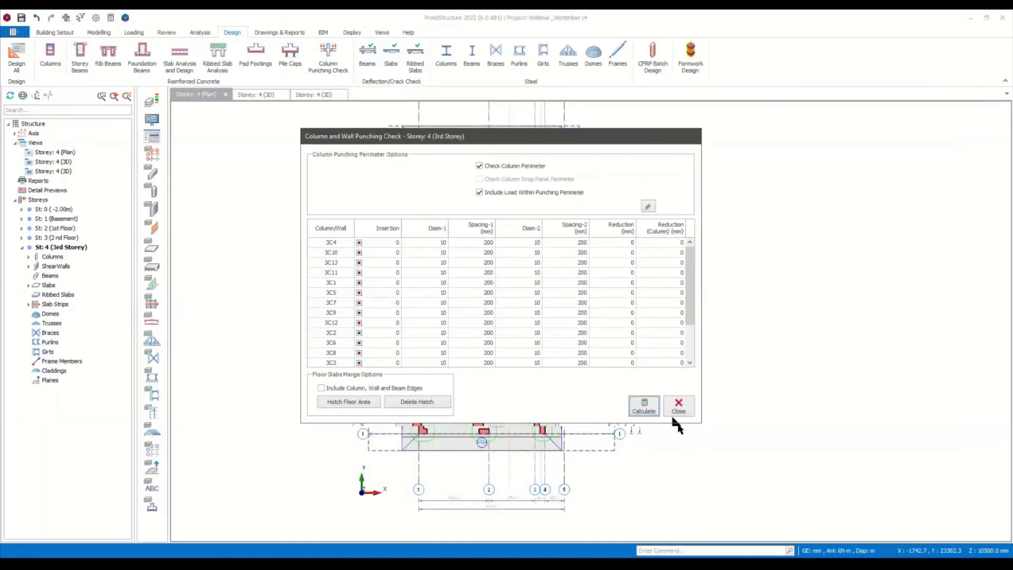
Recalculate the storey 4 punching check, close its report and examine the punching perimeters on the plan.
{"action": "left_click", "coordinate": [644, 406]}
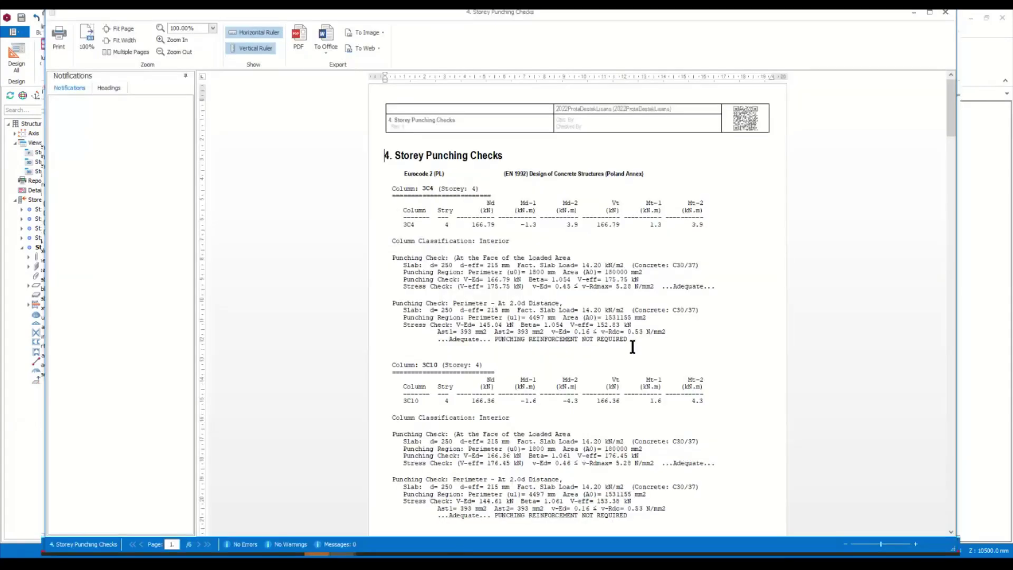
{"action": "left_click", "coordinate": [941, 13]}
{"action": "scroll", "coordinate": [443, 208], "scroll_direction": "up", "scroll_amount": 3}
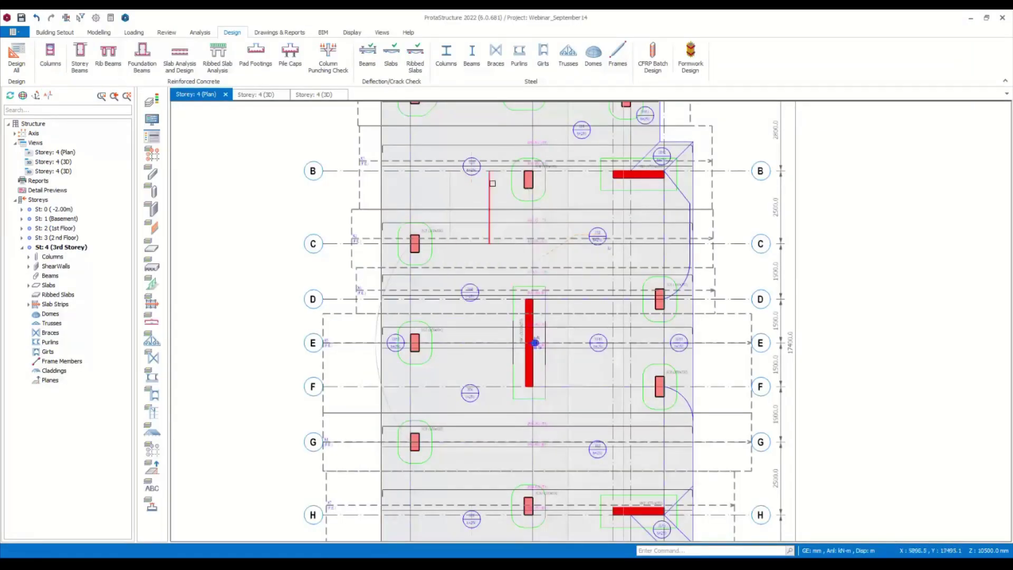
{"action": "scroll", "coordinate": [528, 253], "scroll_direction": "up", "scroll_amount": 2}
{"action": "scroll", "coordinate": [576, 258], "scroll_direction": "down", "scroll_amount": 2}
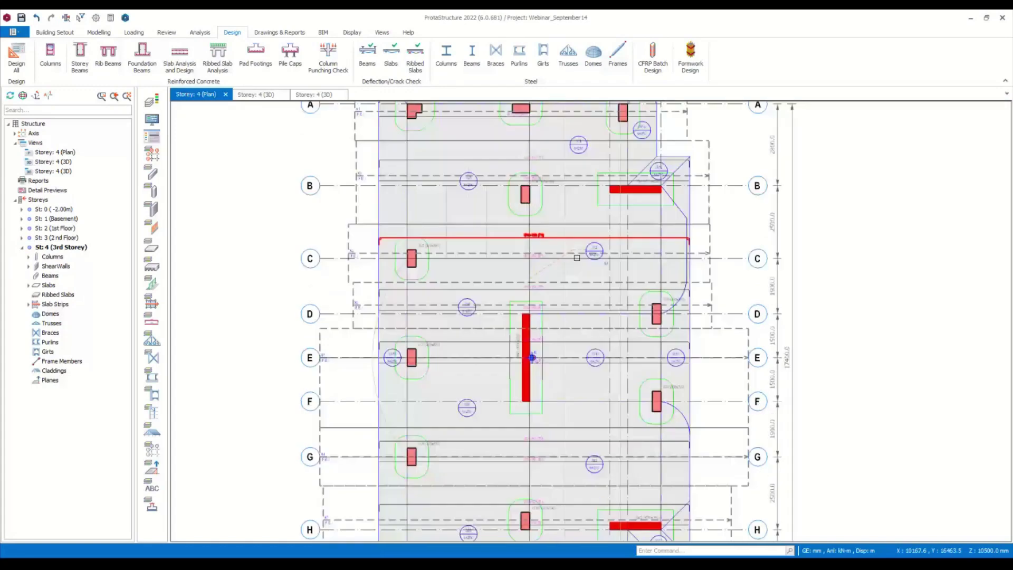
{"action": "scroll", "coordinate": [576, 257], "scroll_direction": "down", "scroll_amount": 3}
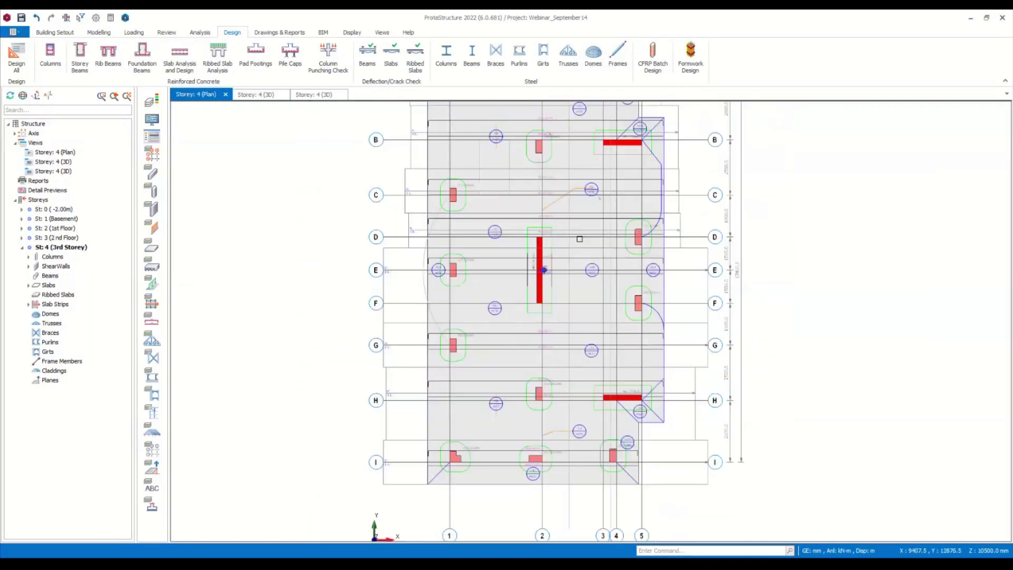
{"action": "middle_click_drag", "start_coordinate": [552, 186], "coordinate": [546, 225]}
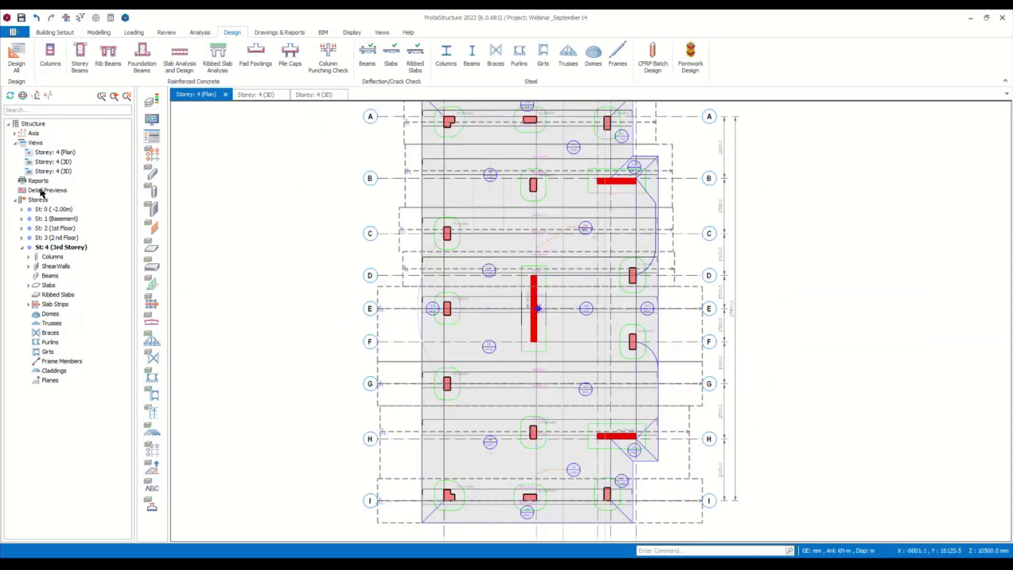
Run the foundation punching check on the storey 0 plan, close its report and examine the perimeters around the central walls.
{"action": "double_click", "coordinate": [53, 209]}
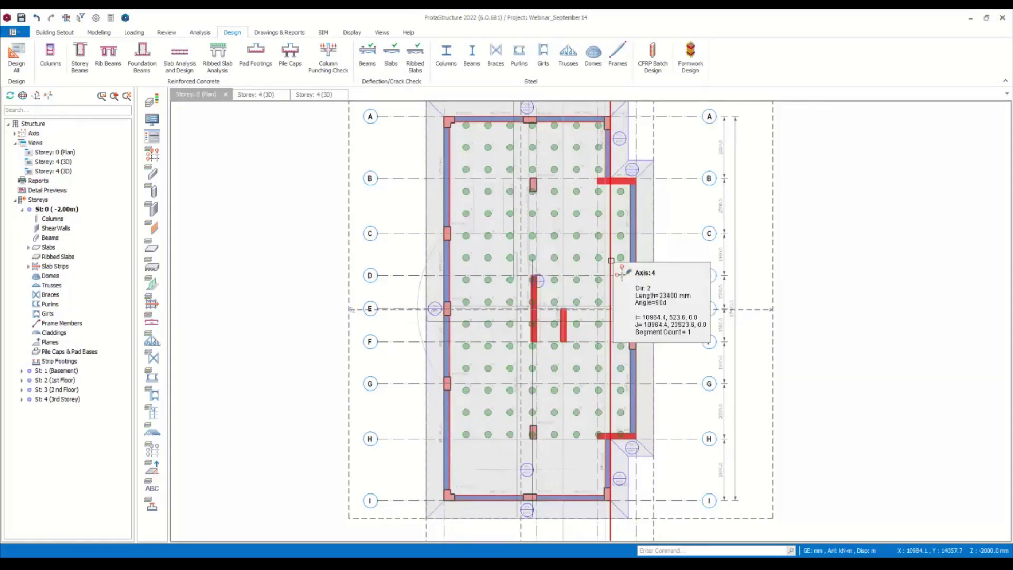
{"action": "left_click", "coordinate": [330, 65]}
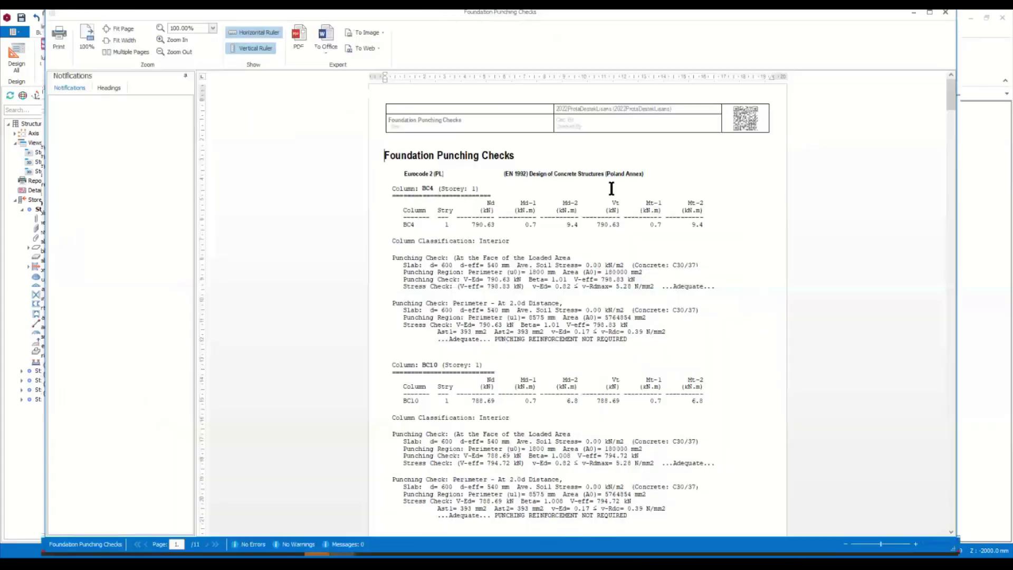
{"action": "left_click", "coordinate": [945, 11]}
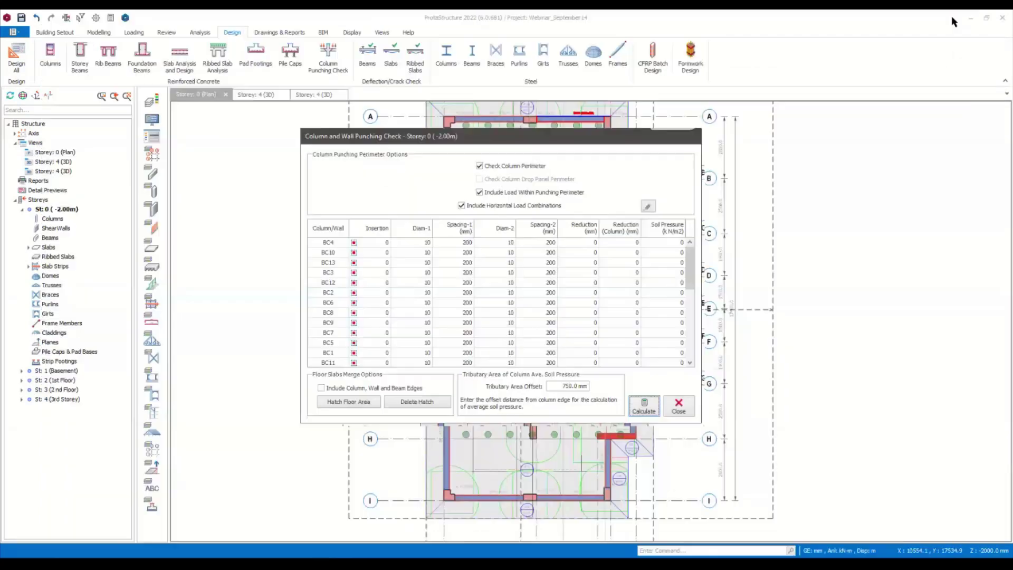
{"action": "left_click", "coordinate": [679, 407]}
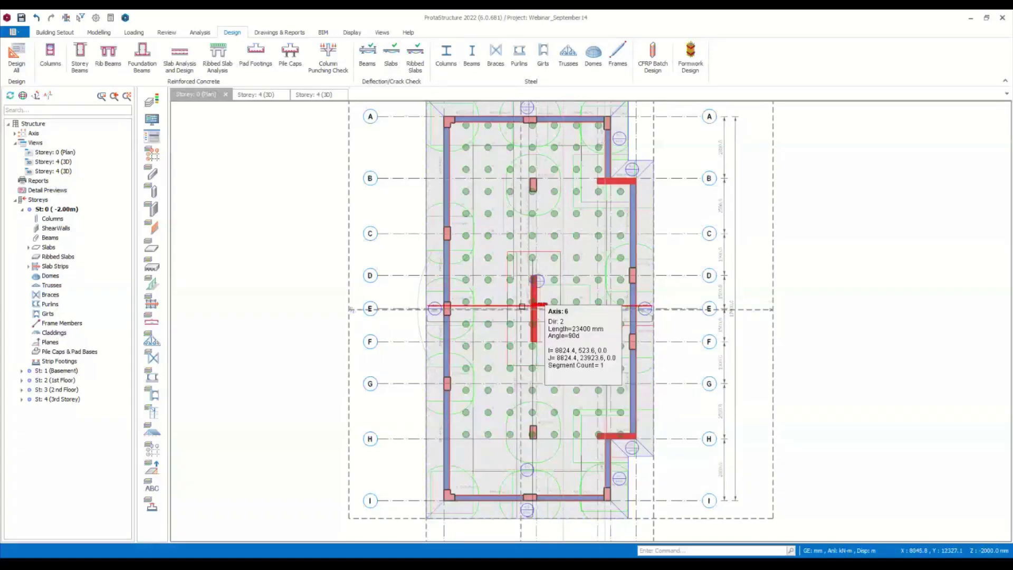
{"action": "scroll", "coordinate": [522, 307], "scroll_direction": "up", "scroll_amount": 2}
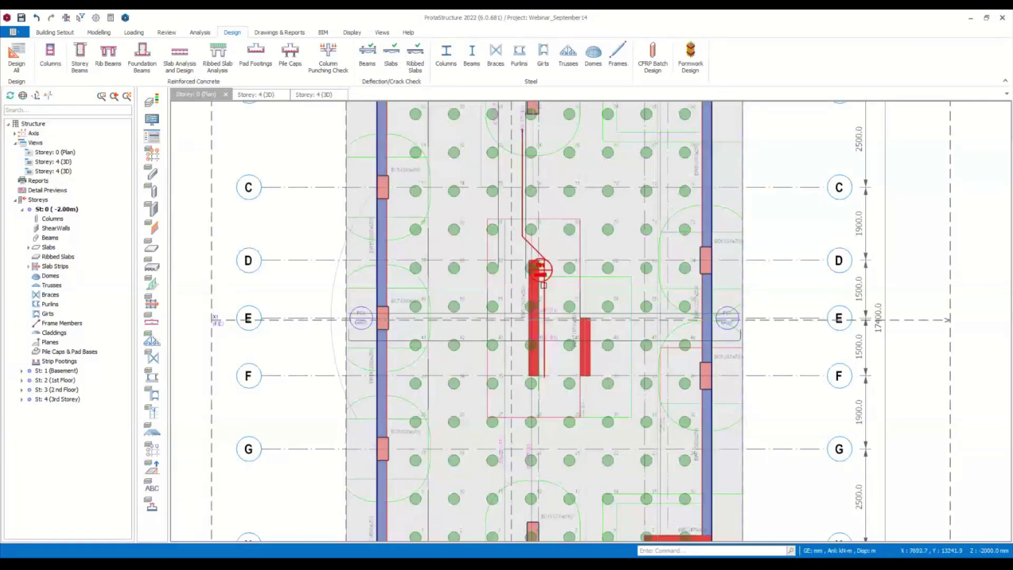
Examine the foundation punching perimeters around wall BW17 and across the rest of the storey 0 plan.
{"action": "scroll", "coordinate": [543, 285], "scroll_direction": "up", "scroll_amount": 3}
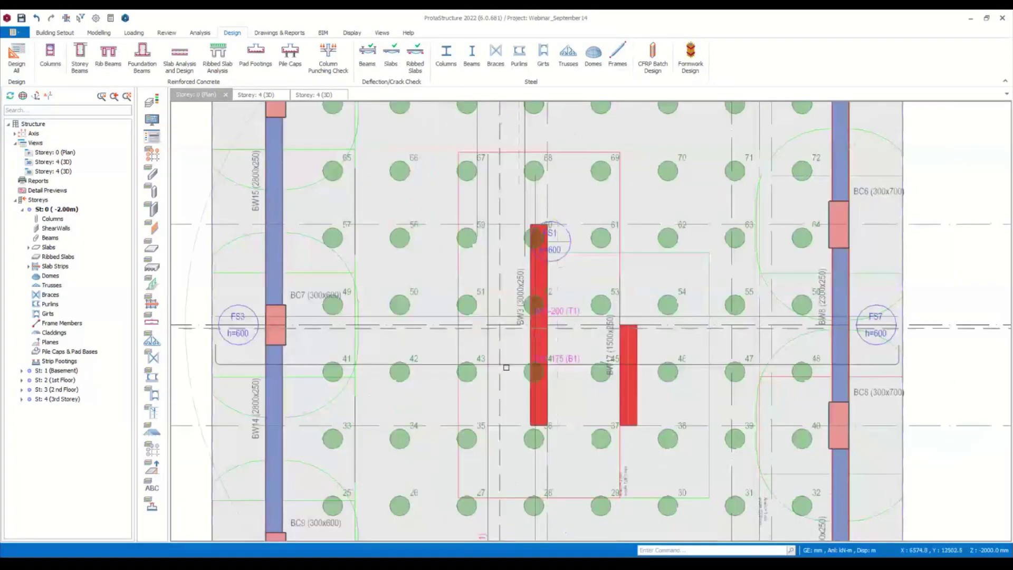
{"action": "mouse_move", "coordinate": [517, 295]}
{"action": "scroll", "coordinate": [594, 261], "scroll_direction": "down", "scroll_amount": 1}
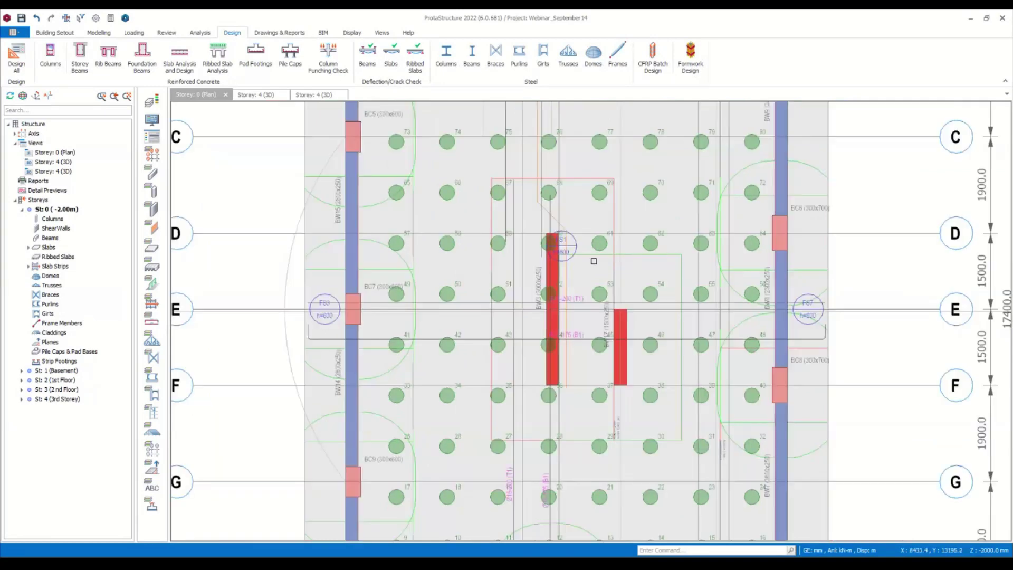
{"action": "scroll", "coordinate": [594, 261], "scroll_direction": "down", "scroll_amount": 1}
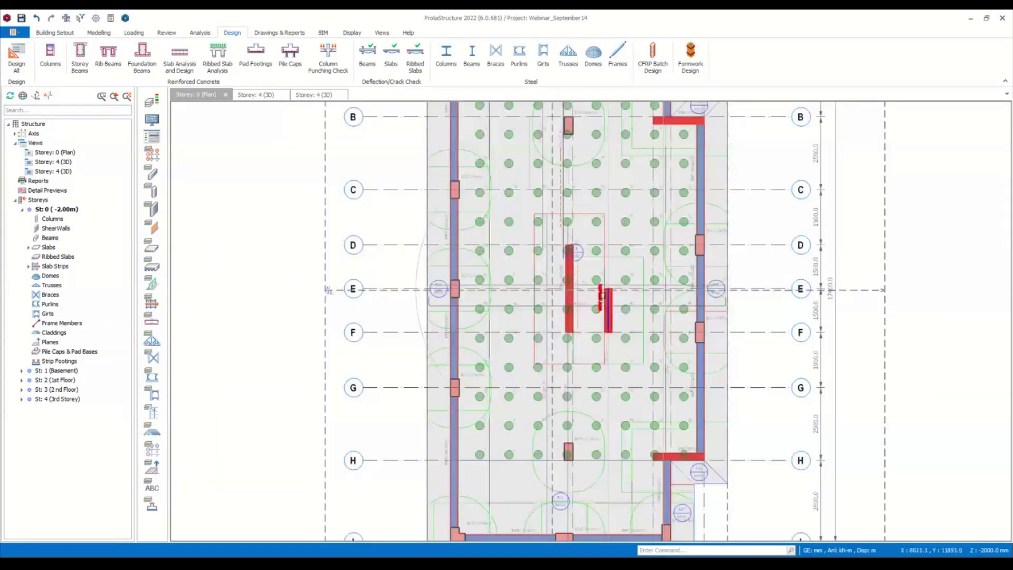
{"action": "mouse_move", "coordinate": [602, 294]}
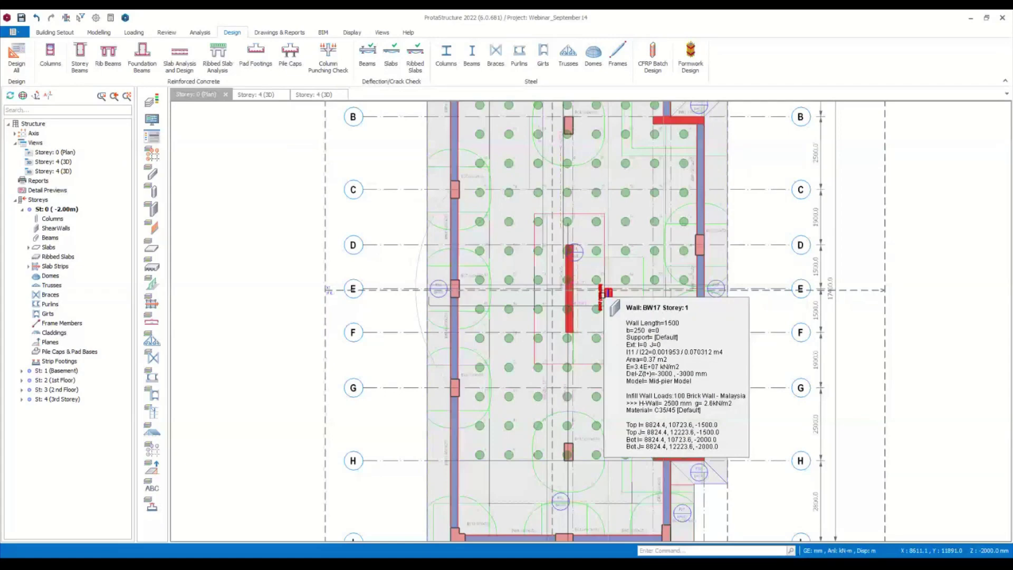
{"action": "scroll", "coordinate": [631, 208], "scroll_direction": "down", "scroll_amount": 2}
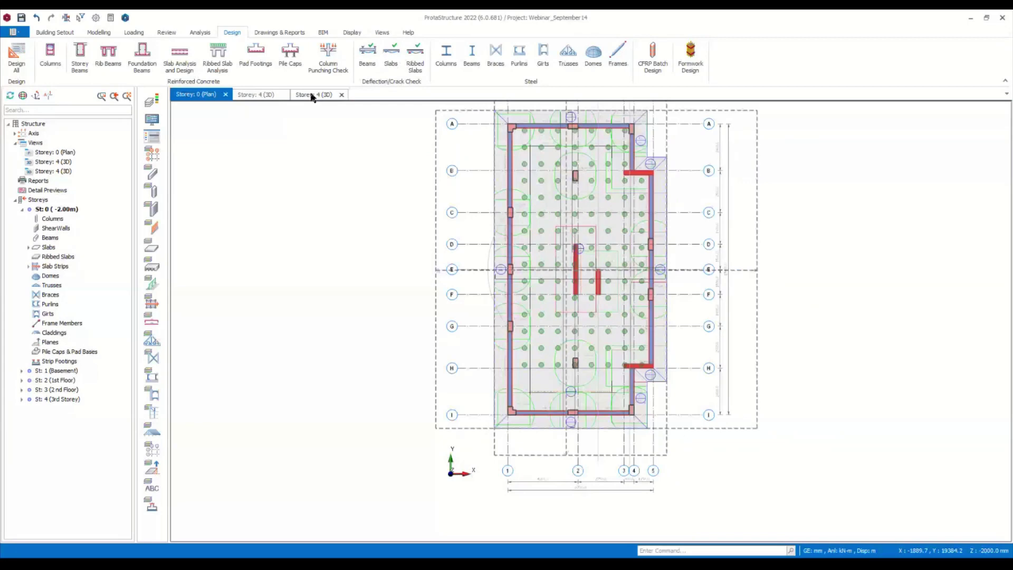
Switch to the storey 4 3D view, open the Post-Analysis Checks report and review its notifications and headings.
{"action": "left_click", "coordinate": [313, 95]}
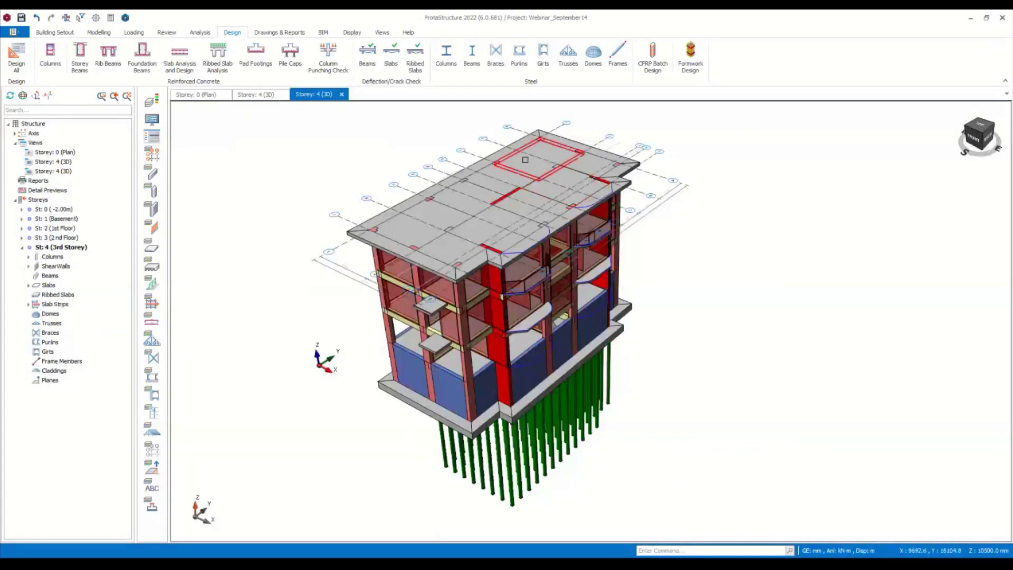
{"action": "left_click", "coordinate": [292, 35]}
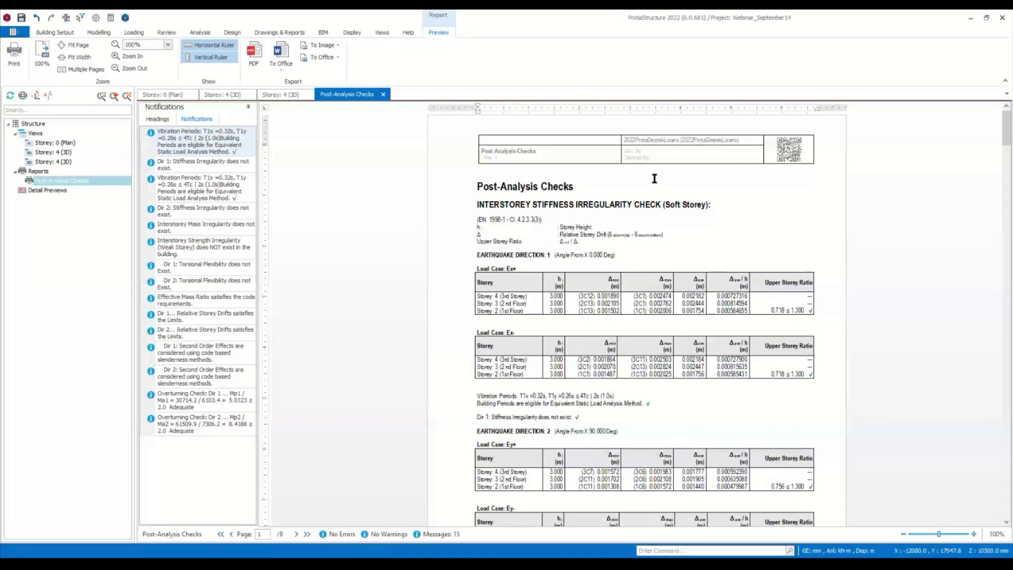
{"action": "left_click", "coordinate": [203, 189]}
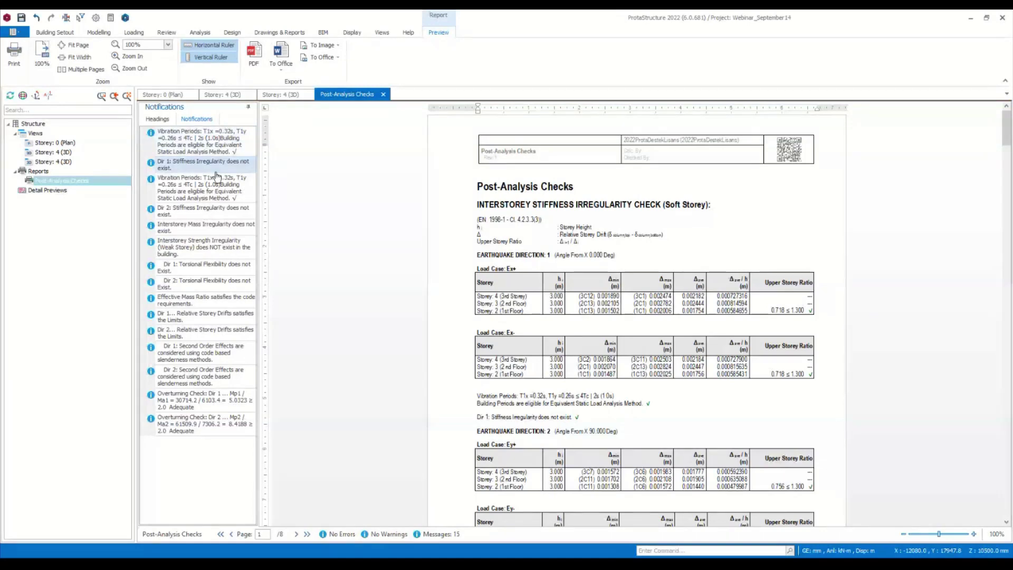
{"action": "left_click", "coordinate": [158, 120]}
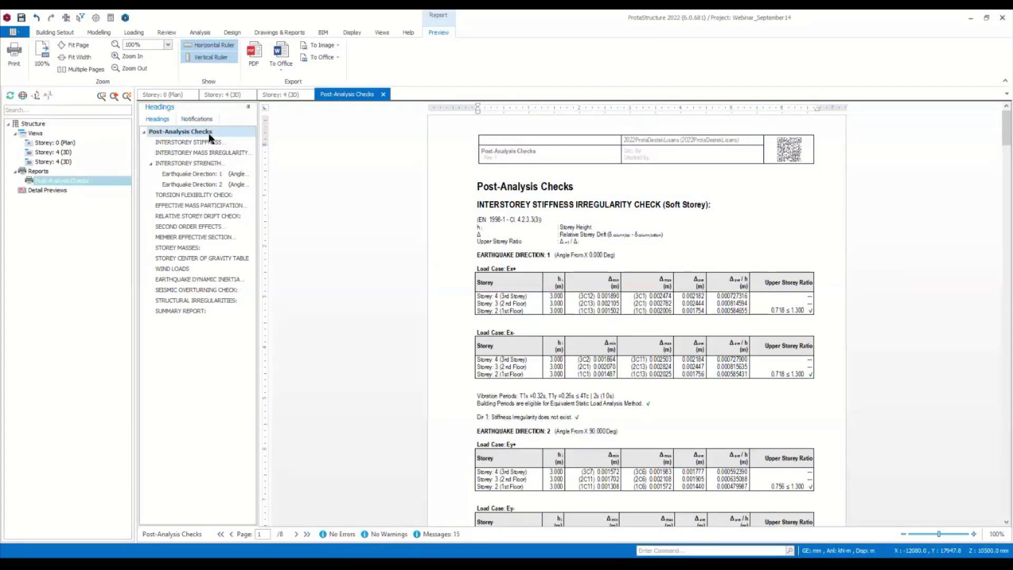
{"action": "left_click", "coordinate": [205, 120]}
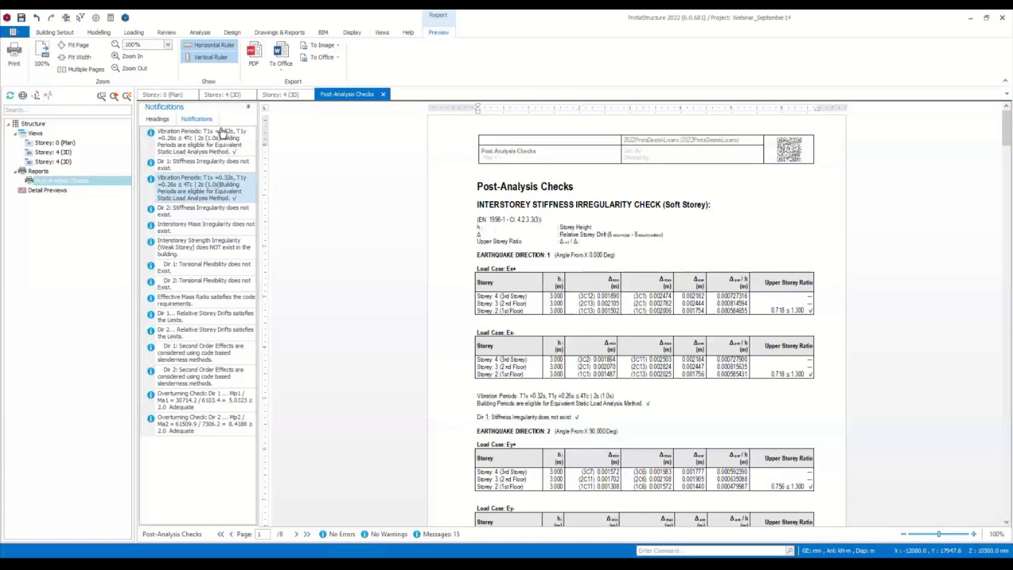
Examine the interstorey stiffness irregularity (Soft Storey) tables for both earthquake directions, highlighting the term Soft Storey in the heading.
{"action": "left_click", "coordinate": [664, 242]}
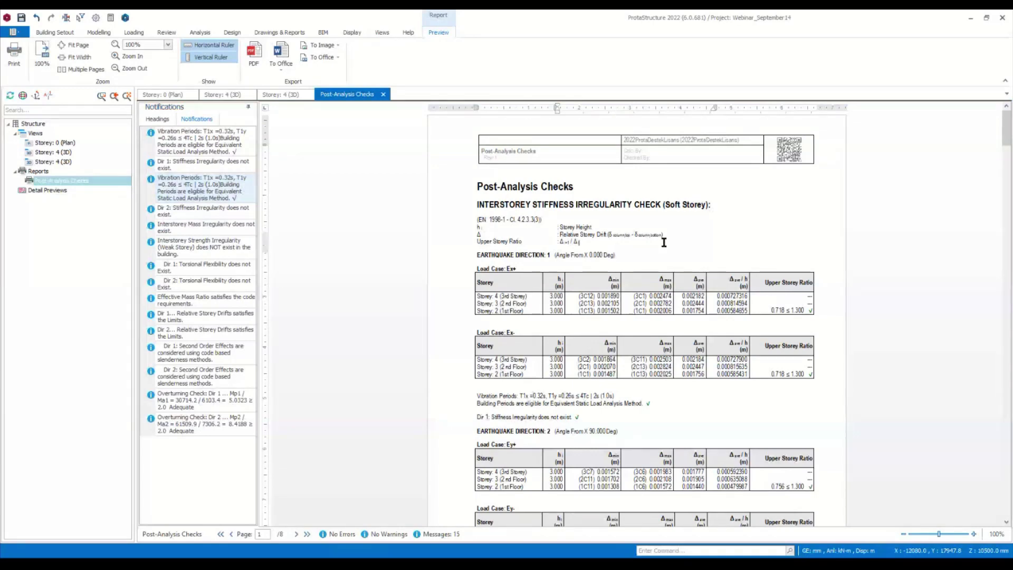
{"action": "scroll", "coordinate": [680, 235], "scroll_direction": "down", "scroll_amount": 1}
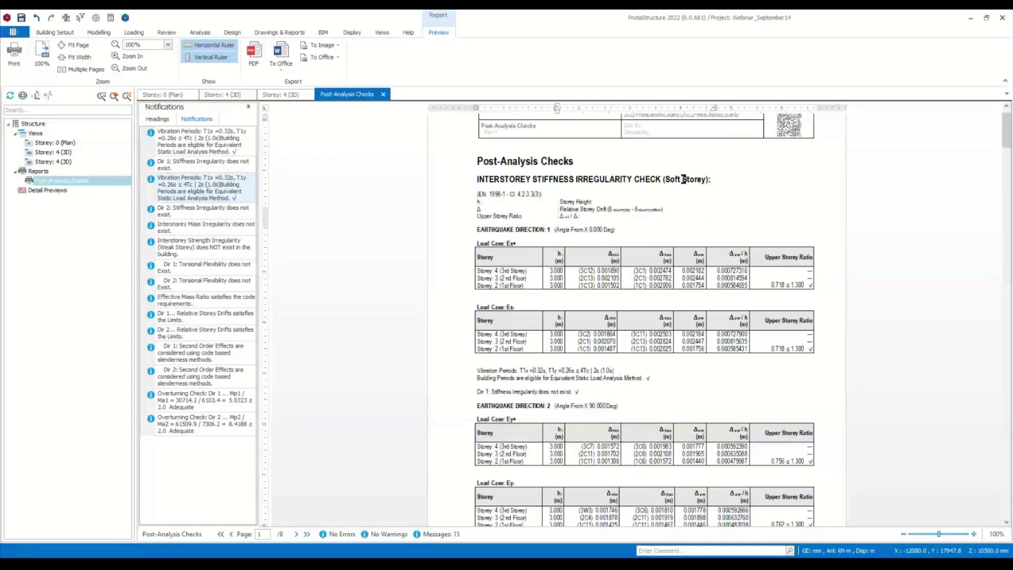
{"action": "left_click_drag", "start_coordinate": [665, 179], "coordinate": [705, 179]}
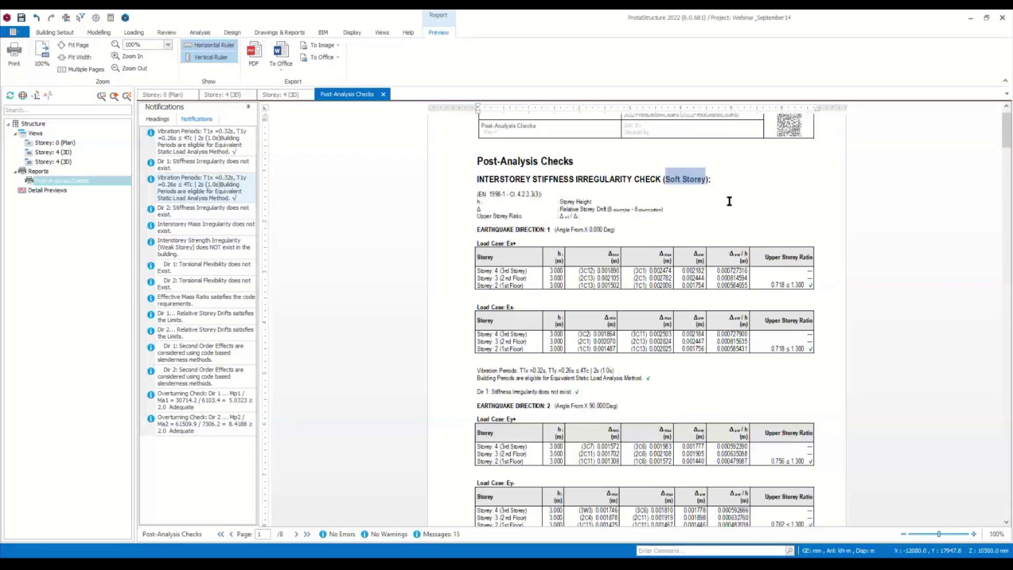
{"action": "scroll", "coordinate": [729, 206], "scroll_direction": "down", "scroll_amount": 1}
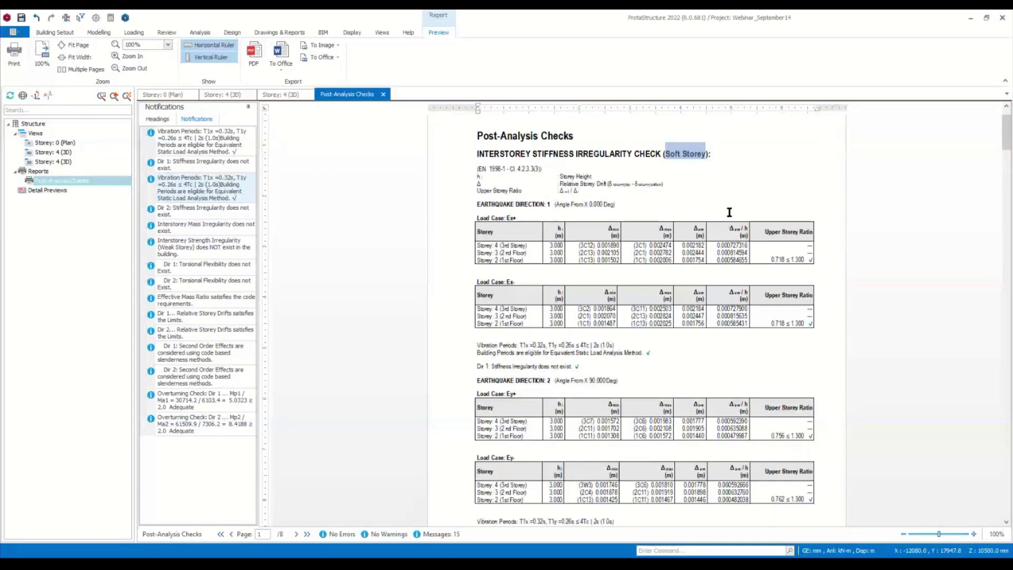
{"action": "scroll", "coordinate": [729, 212], "scroll_direction": "down", "scroll_amount": 2}
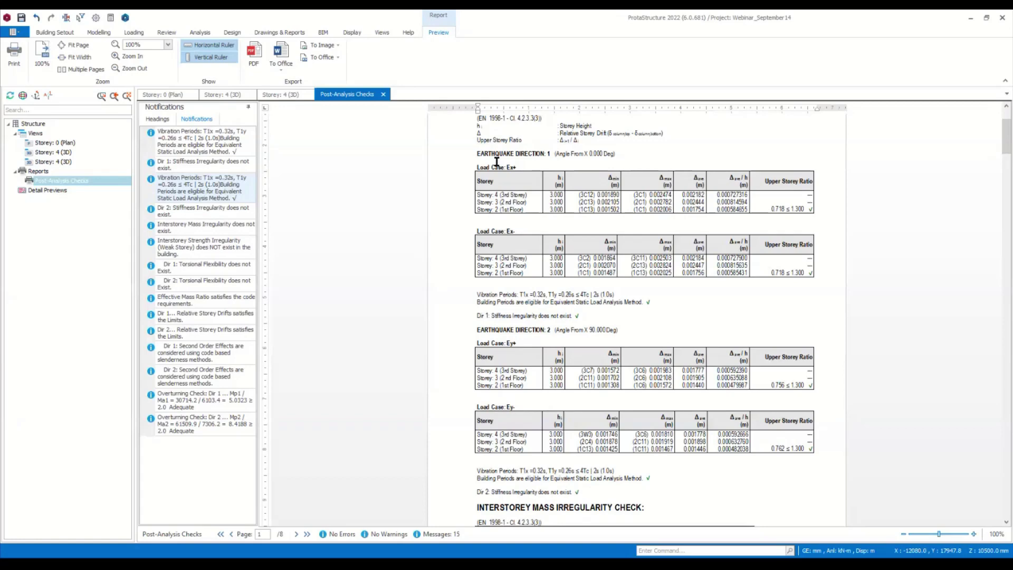
{"action": "scroll", "coordinate": [868, 346], "scroll_direction": "down", "scroll_amount": 2}
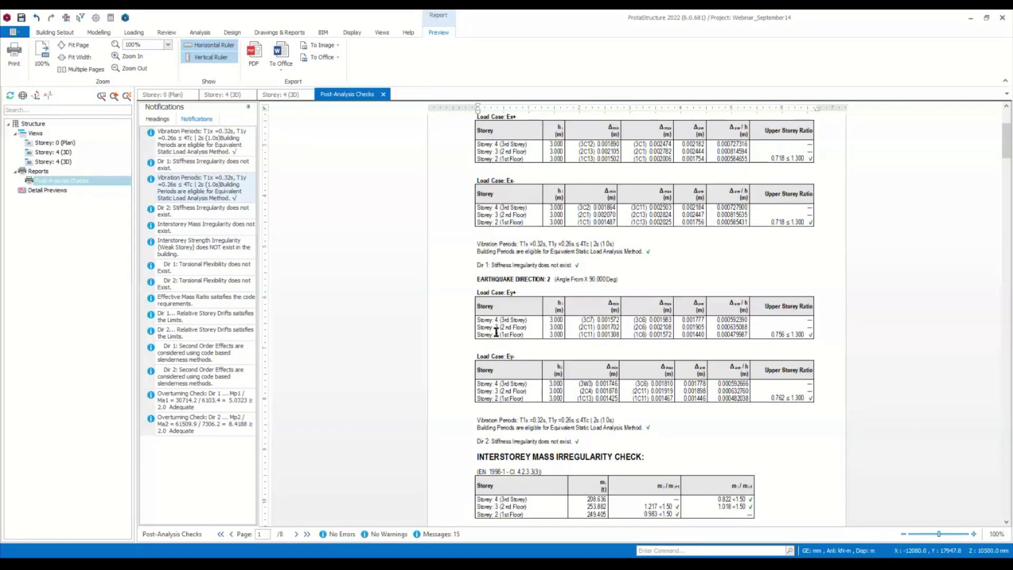
Highlight the Equivalent Static Load eligibility and direction 2 stiffness irregularity statements at the end of the soft storey check.
{"action": "scroll", "coordinate": [663, 362], "scroll_direction": "down", "scroll_amount": 3}
{"action": "scroll", "coordinate": [654, 324], "scroll_direction": "down", "scroll_amount": 1}
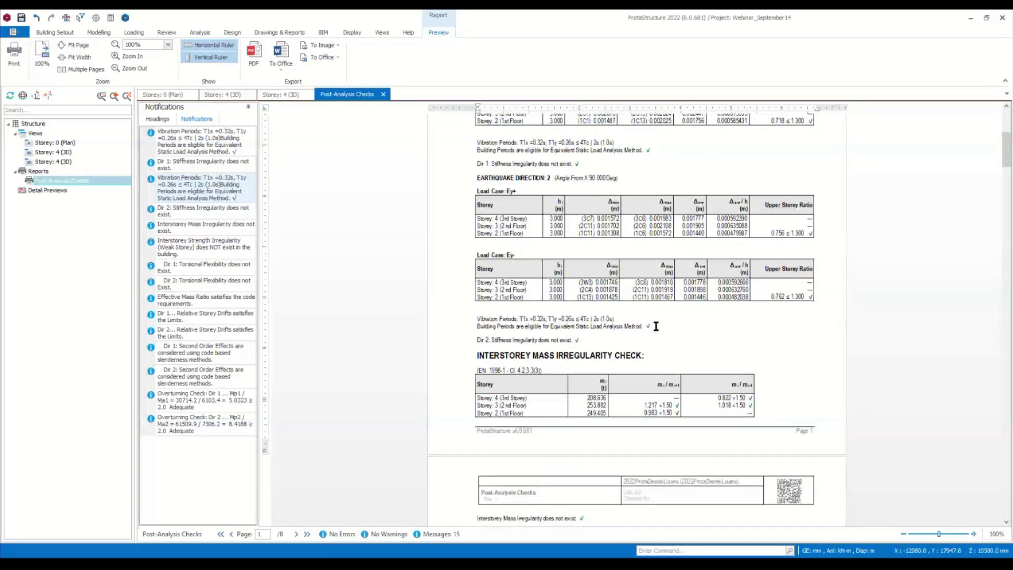
{"action": "left_click_drag", "start_coordinate": [652, 326], "coordinate": [489, 325]}
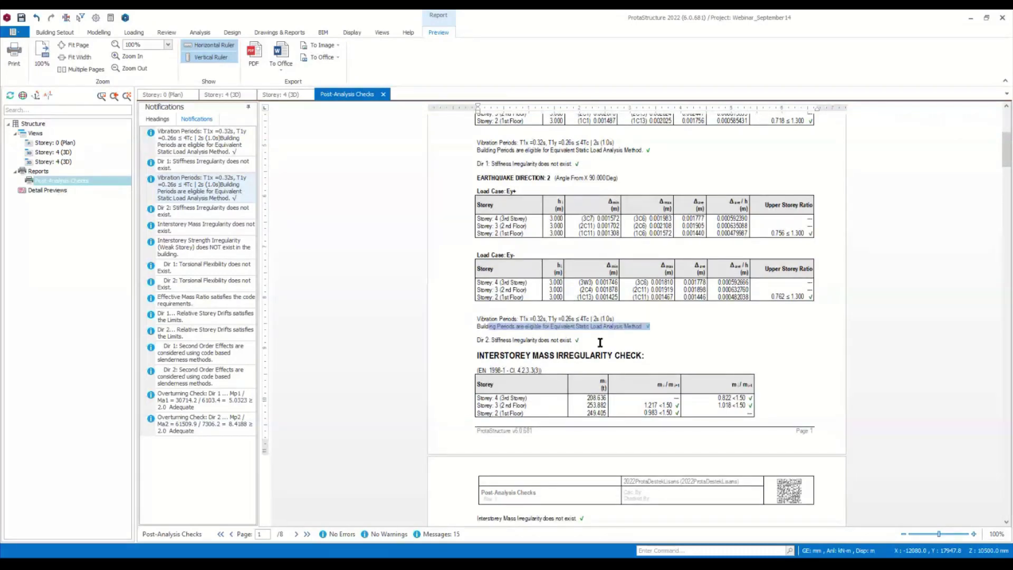
{"action": "left_click", "coordinate": [537, 340]}
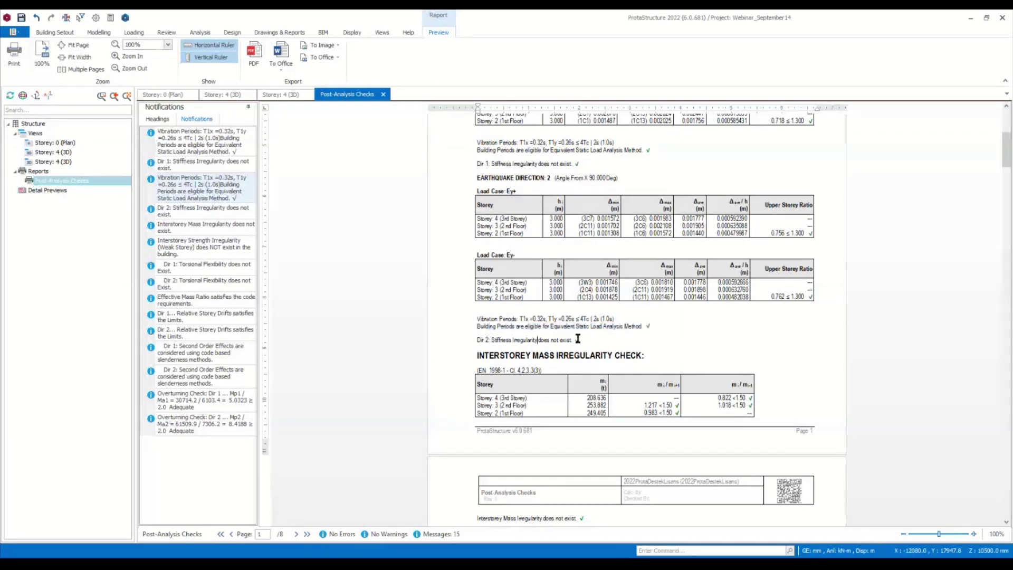
{"action": "left_click_drag", "start_coordinate": [579, 339], "coordinate": [478, 338]}
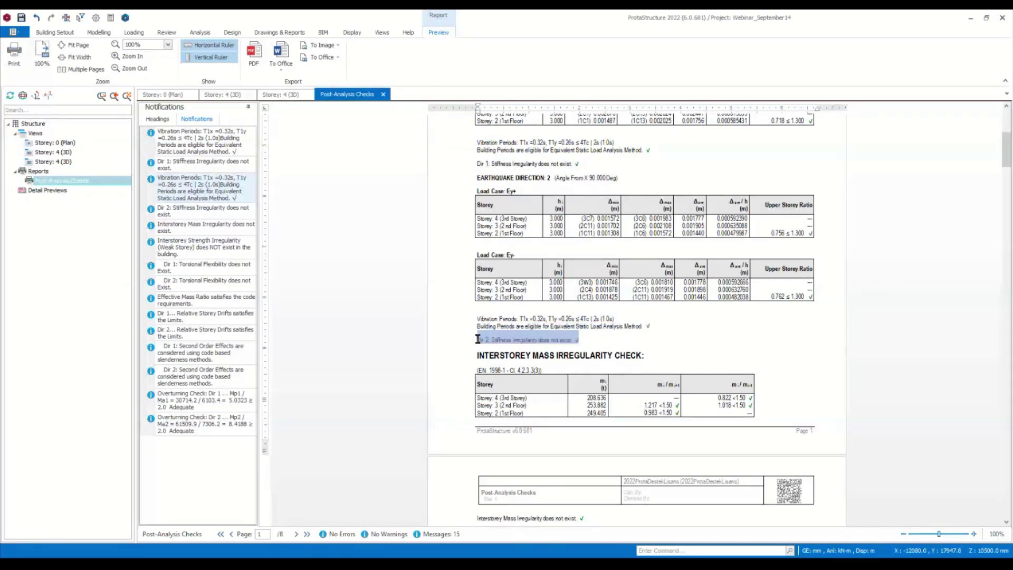
{"action": "left_click", "coordinate": [656, 348]}
Examine the interstorey mass irregularity check, highlighting the storey masses and the ratio limit for storey 3.
{"action": "scroll", "coordinate": [682, 231], "scroll_direction": "down", "scroll_amount": 2}
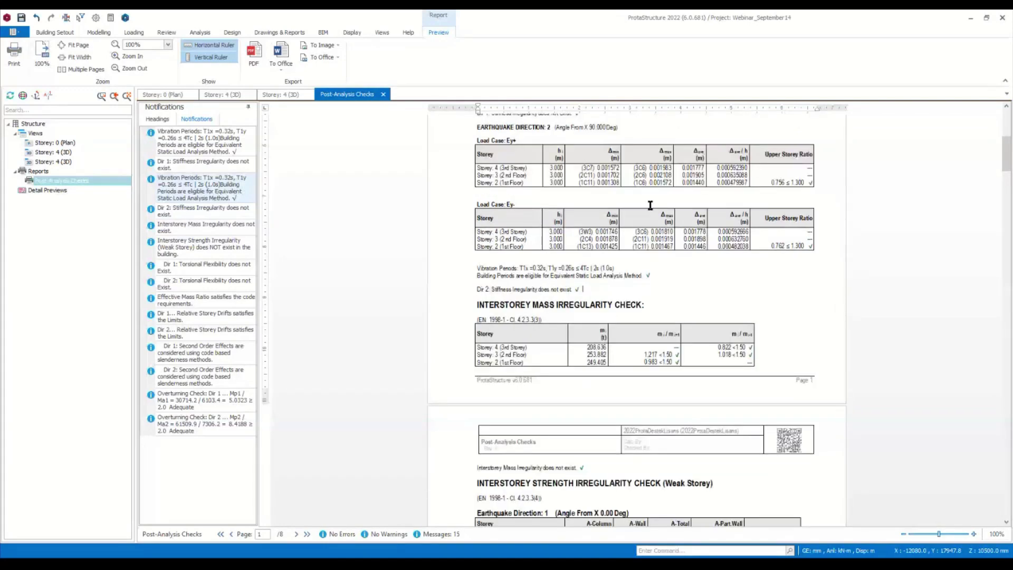
{"action": "scroll", "coordinate": [650, 205], "scroll_direction": "down", "scroll_amount": 2}
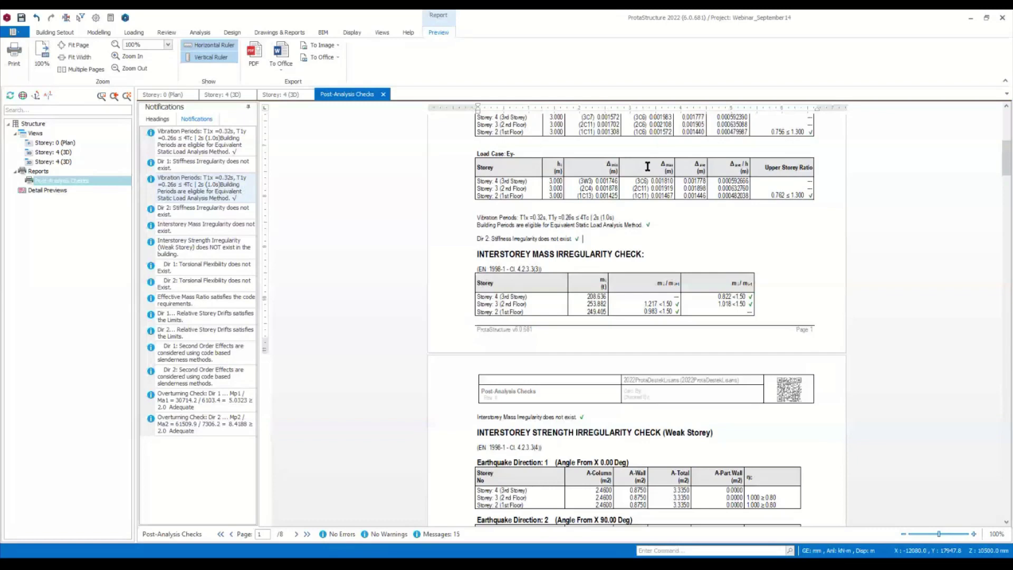
{"action": "scroll", "coordinate": [647, 166], "scroll_direction": "down", "scroll_amount": 2}
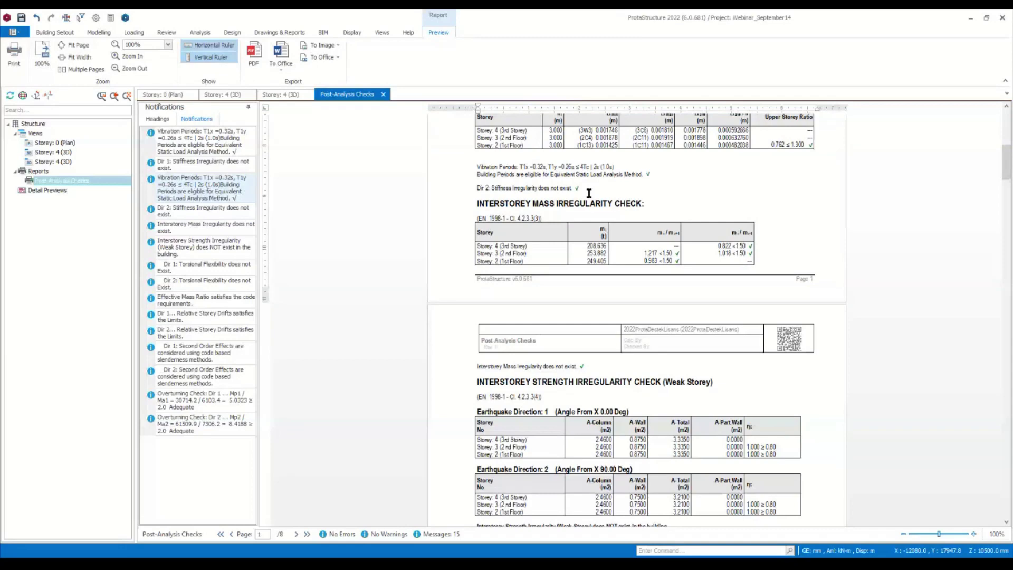
{"action": "left_click", "coordinate": [595, 252]}
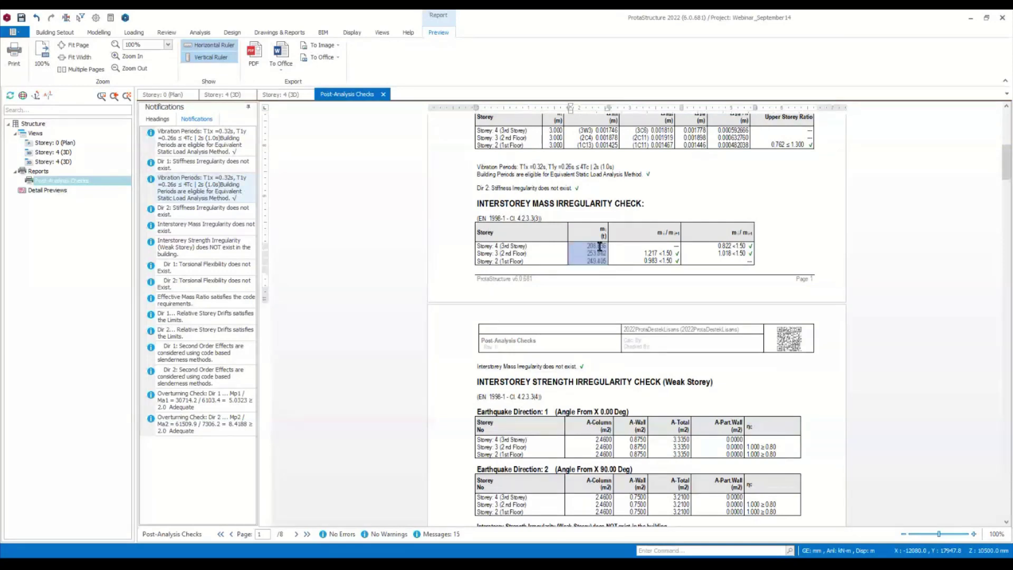
{"action": "left_click_drag", "start_coordinate": [661, 254], "coordinate": [671, 253]}
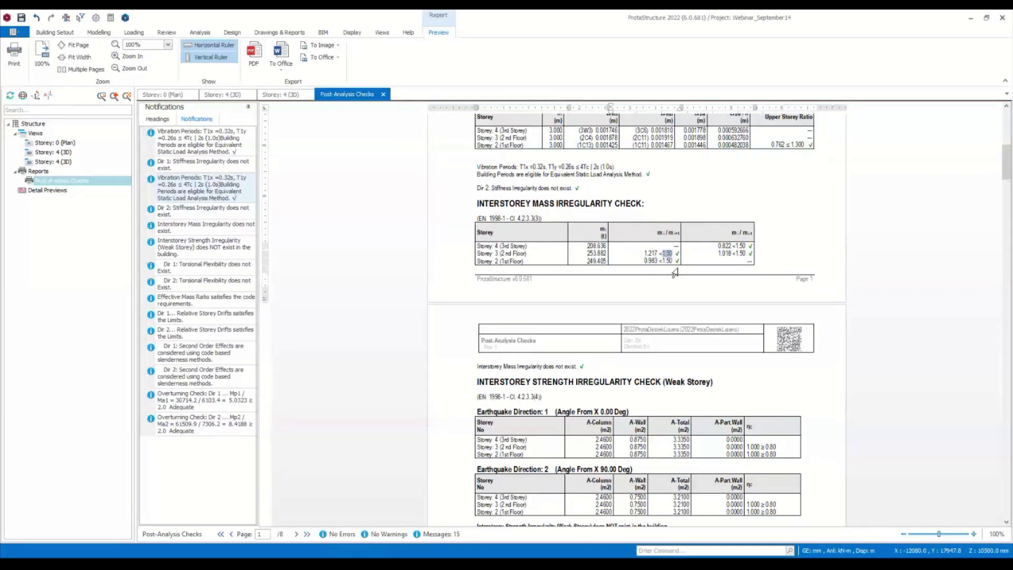
Examine the interstorey strength irregularity (Weak Storey) check, highlighting its heading term and the ratio and limit for storey 3.
{"action": "scroll", "coordinate": [666, 261], "scroll_direction": "down", "scroll_amount": 4}
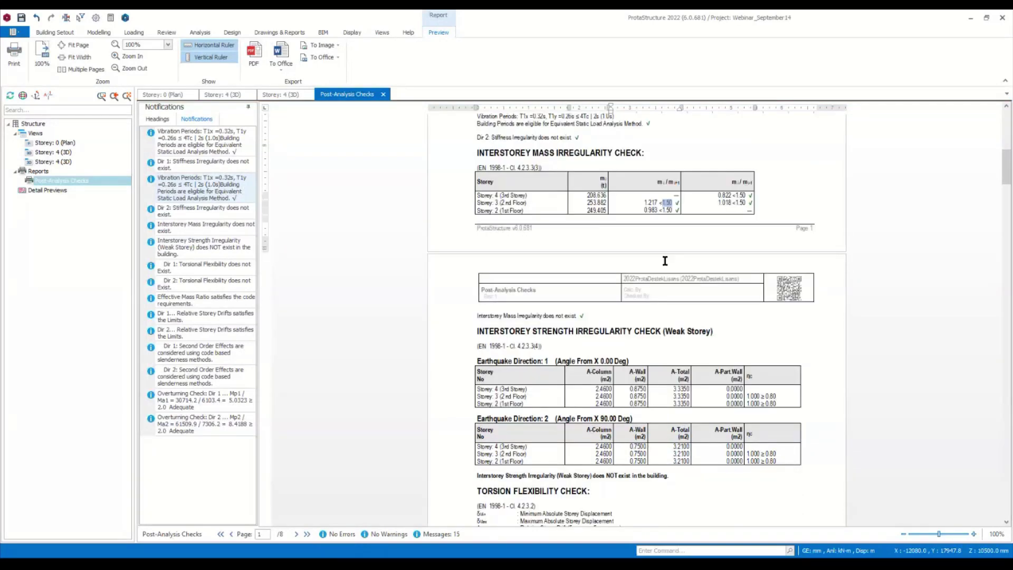
{"action": "scroll", "coordinate": [691, 260], "scroll_direction": "down", "scroll_amount": 1}
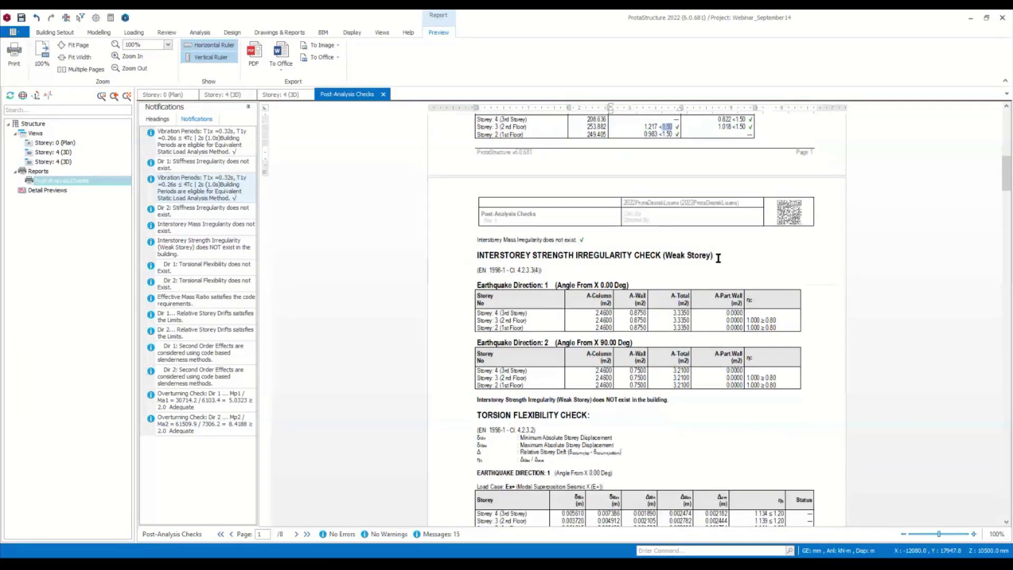
{"action": "left_click_drag", "start_coordinate": [718, 258], "coordinate": [665, 255]}
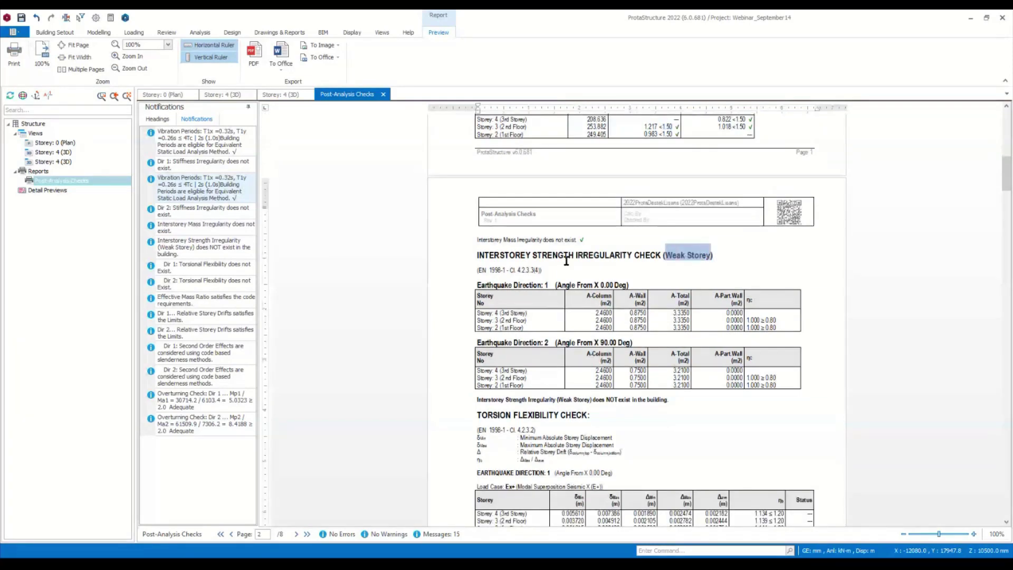
{"action": "left_click", "coordinate": [660, 274]}
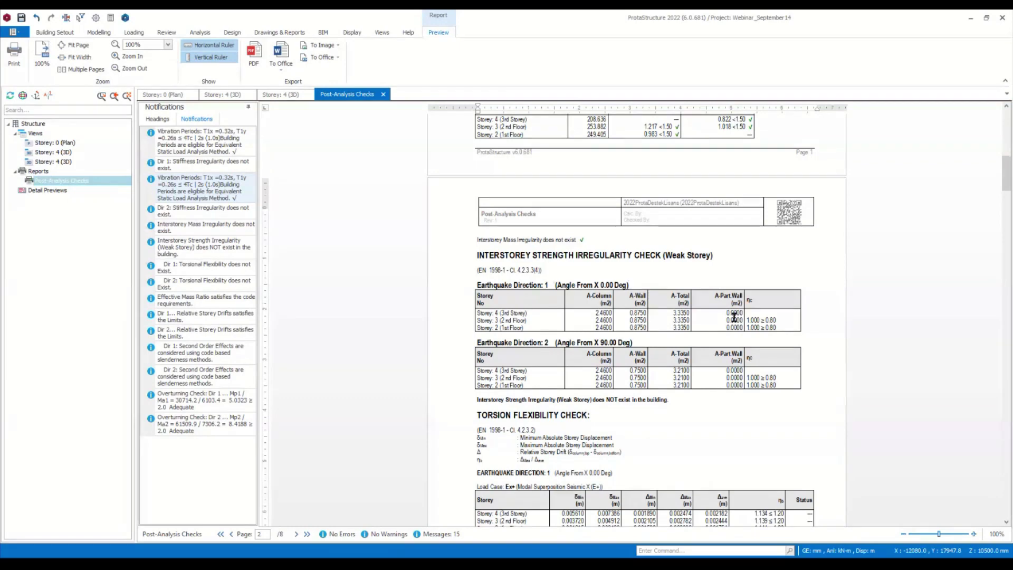
{"action": "double_click", "coordinate": [769, 319]}
{"action": "double_click", "coordinate": [752, 320]}
{"action": "double_click", "coordinate": [769, 320]}
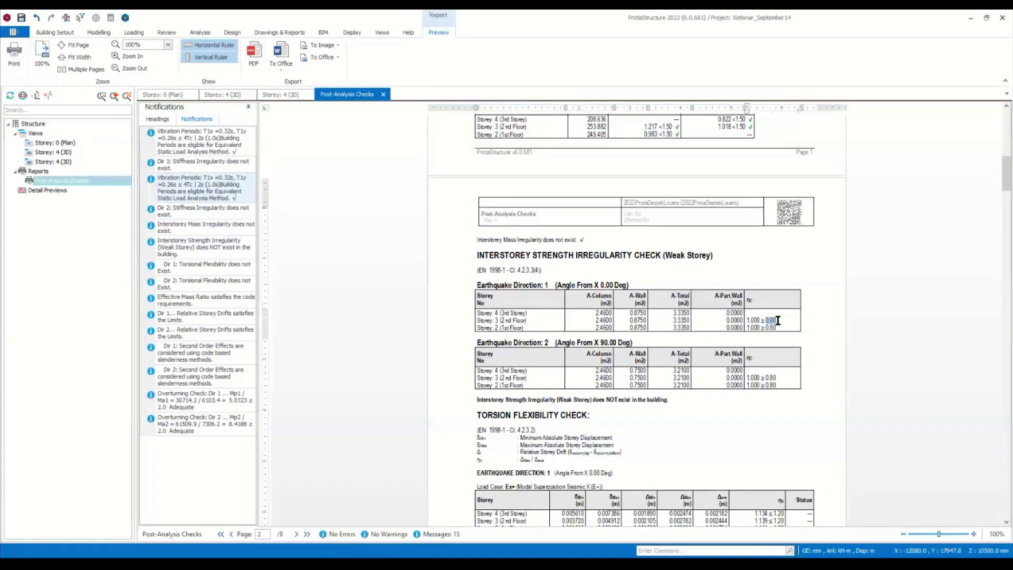
{"action": "scroll", "coordinate": [778, 320], "scroll_direction": "down", "scroll_amount": 1}
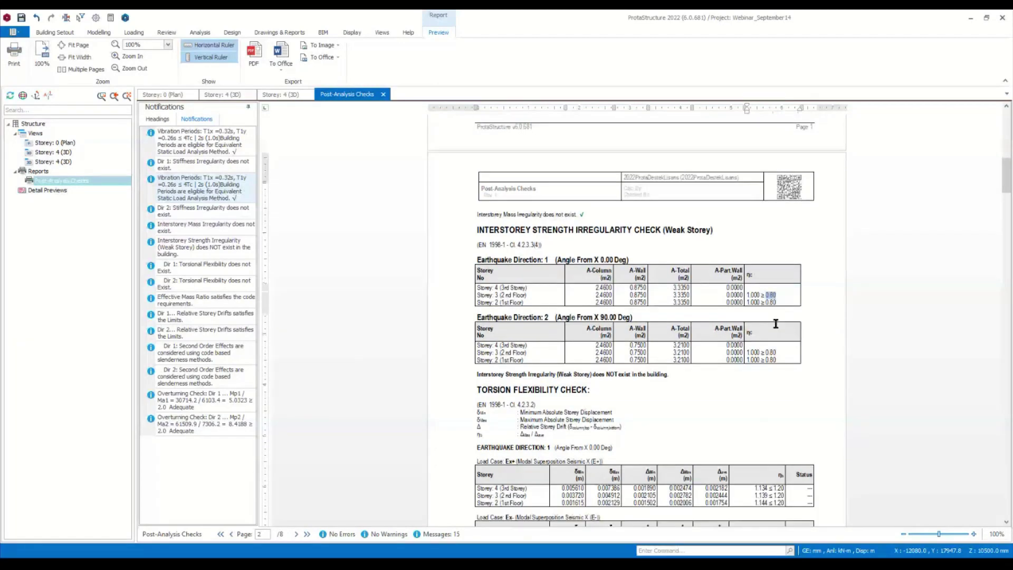
{"action": "scroll", "coordinate": [773, 324], "scroll_direction": "down", "scroll_amount": 2}
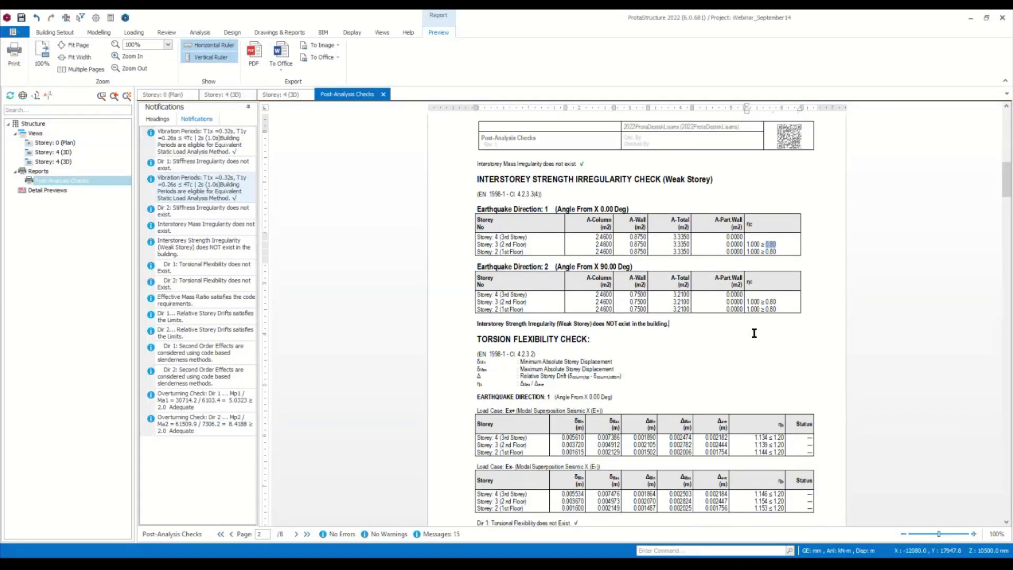
Examine the torsion flexibility check for earthquake direction 1, highlighting the storey 4 ratio and its limit under load case Ex+.
{"action": "scroll", "coordinate": [754, 333], "scroll_direction": "down", "scroll_amount": 4}
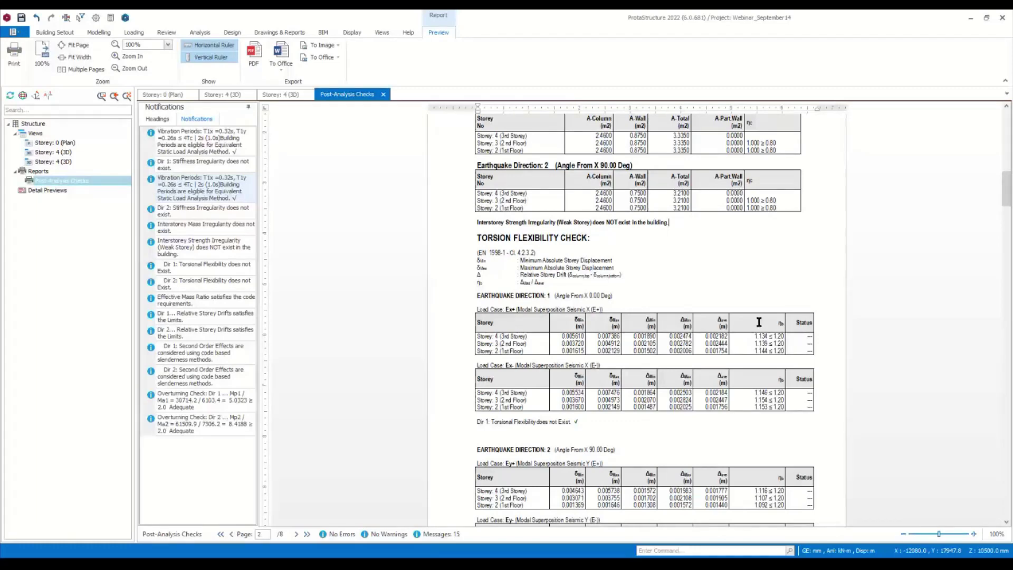
{"action": "scroll", "coordinate": [759, 322], "scroll_direction": "down", "scroll_amount": 1}
{"action": "left_click_drag", "start_coordinate": [754, 310], "coordinate": [765, 312]}
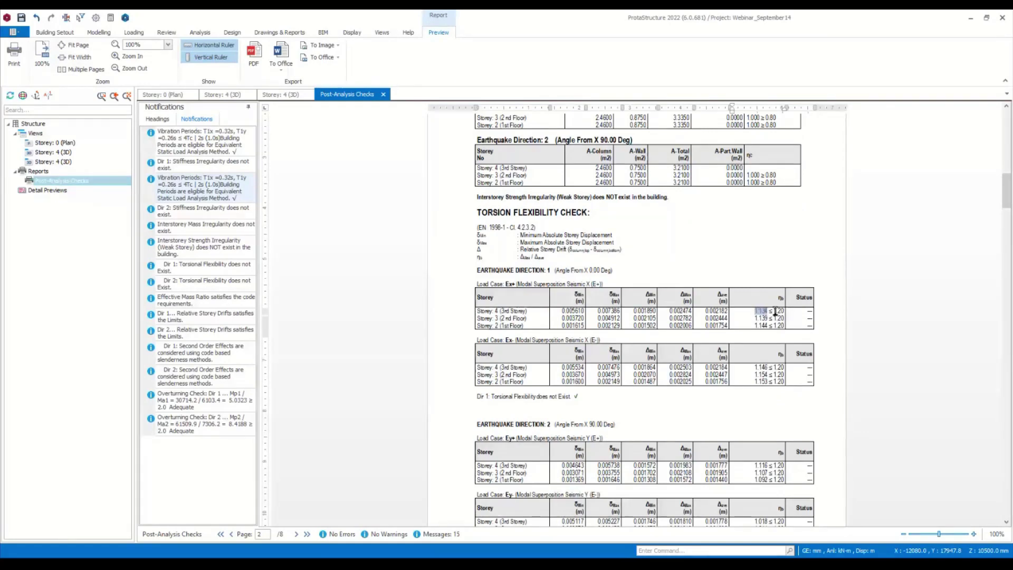
{"action": "left_click_drag", "start_coordinate": [774, 311], "coordinate": [785, 311]}
{"action": "scroll", "coordinate": [663, 269], "scroll_direction": "down", "scroll_amount": 1}
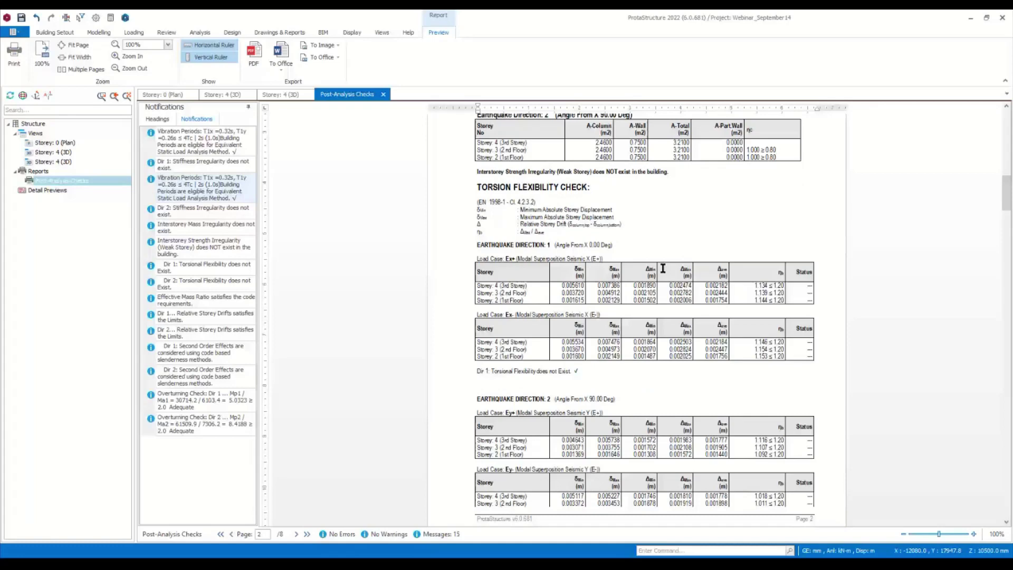
Review the torsion flexibility results for load cases Ex-, Ey+ and Ey-, continuing to the effective mass participation ratio table.
{"action": "scroll", "coordinate": [663, 268], "scroll_direction": "down", "scroll_amount": 1}
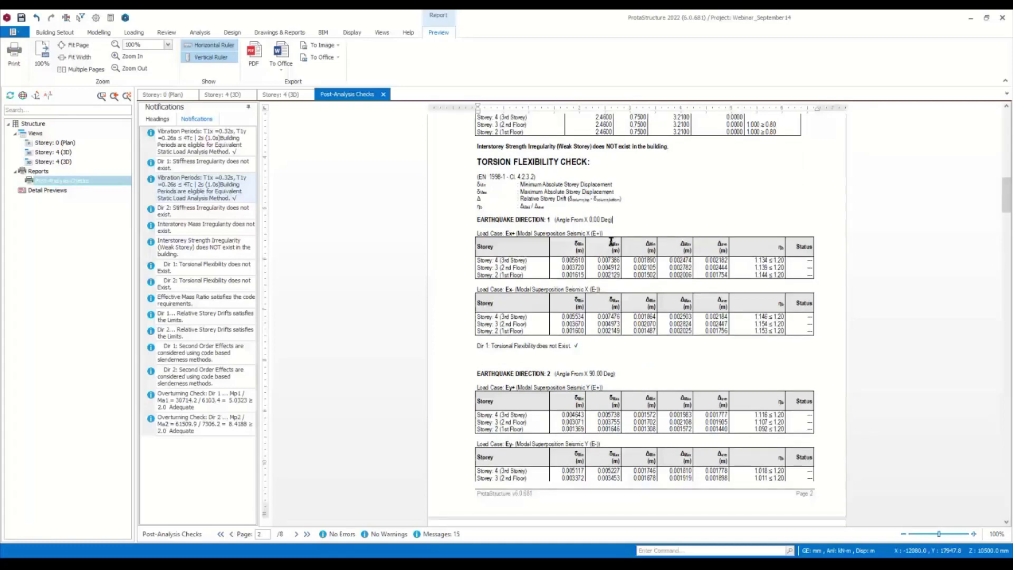
{"action": "scroll", "coordinate": [611, 243], "scroll_direction": "down", "scroll_amount": 7}
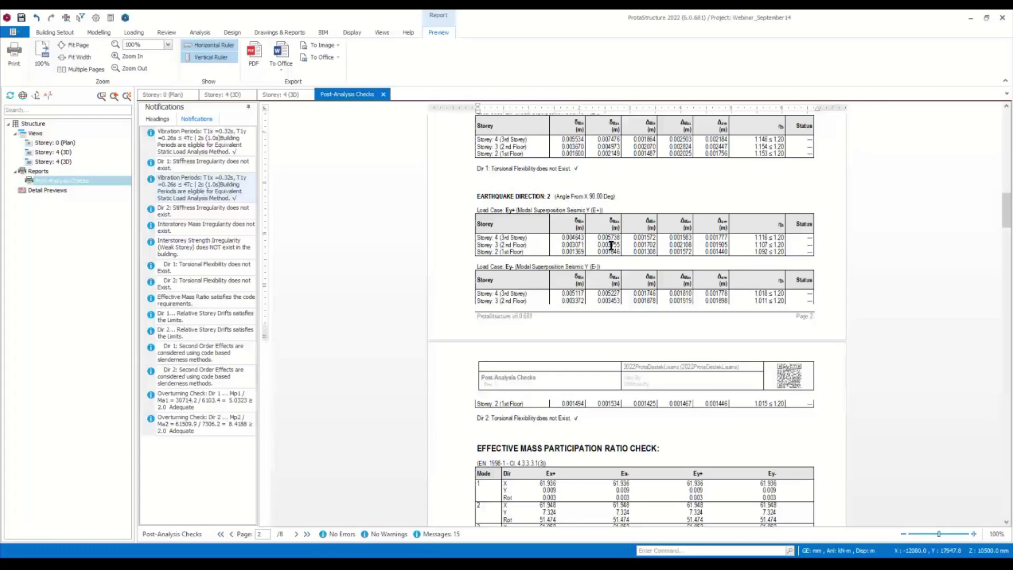
{"action": "scroll", "coordinate": [611, 245], "scroll_direction": "down", "scroll_amount": 1}
{"action": "left_click", "coordinate": [663, 400]}
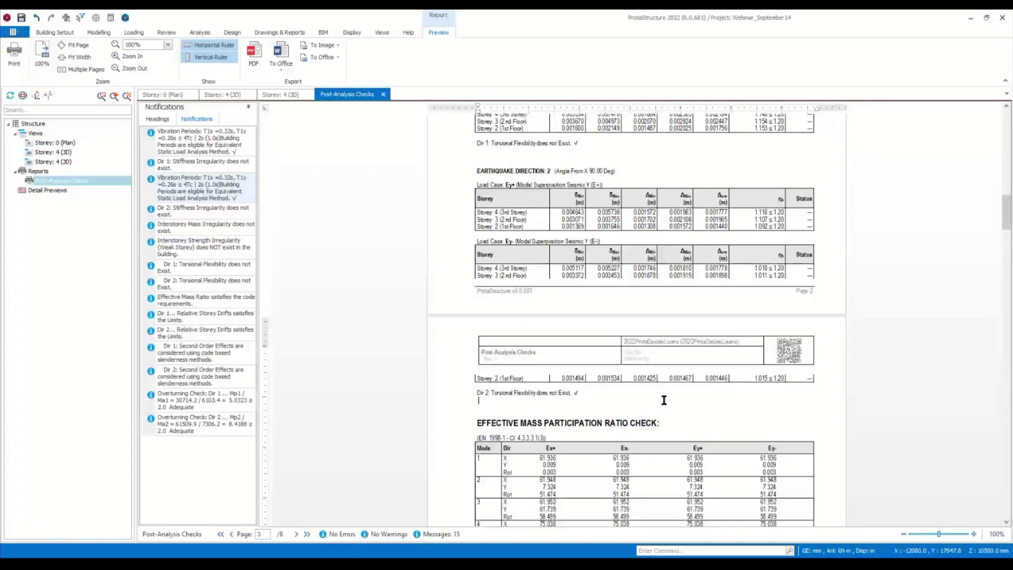
{"action": "scroll", "coordinate": [667, 395], "scroll_direction": "down", "scroll_amount": 8}
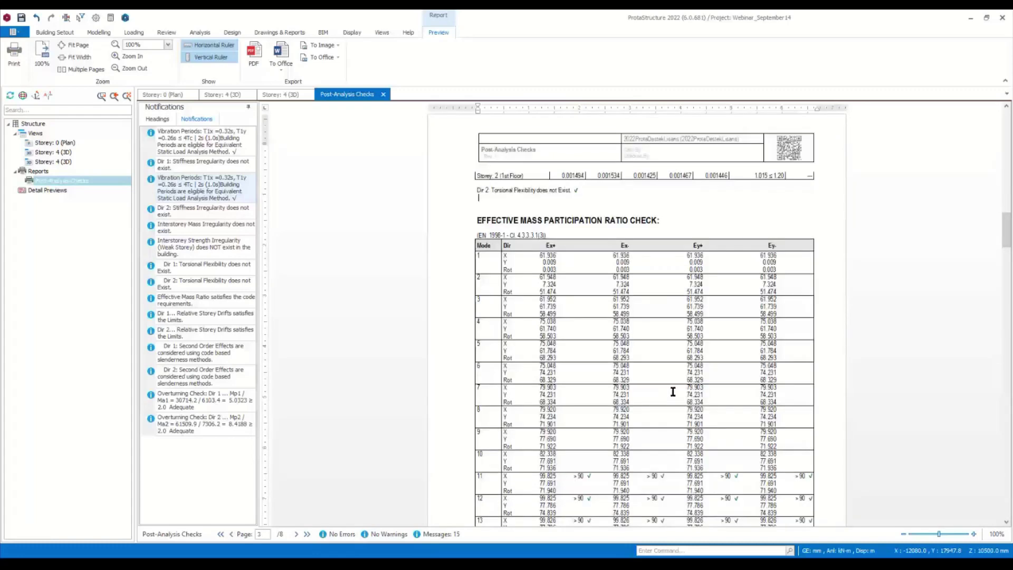
{"action": "scroll", "coordinate": [672, 391], "scroll_direction": "down", "scroll_amount": 4}
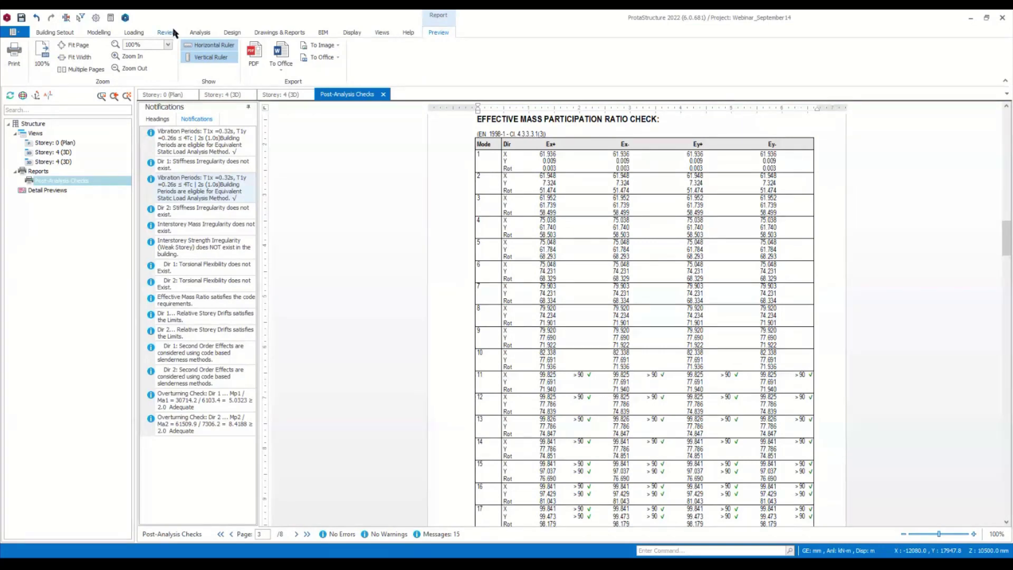
View the seismic parameters from the Building Analysis dialog and close both without changes.
{"action": "left_click", "coordinate": [200, 32]}
{"action": "left_click", "coordinate": [44, 55]}
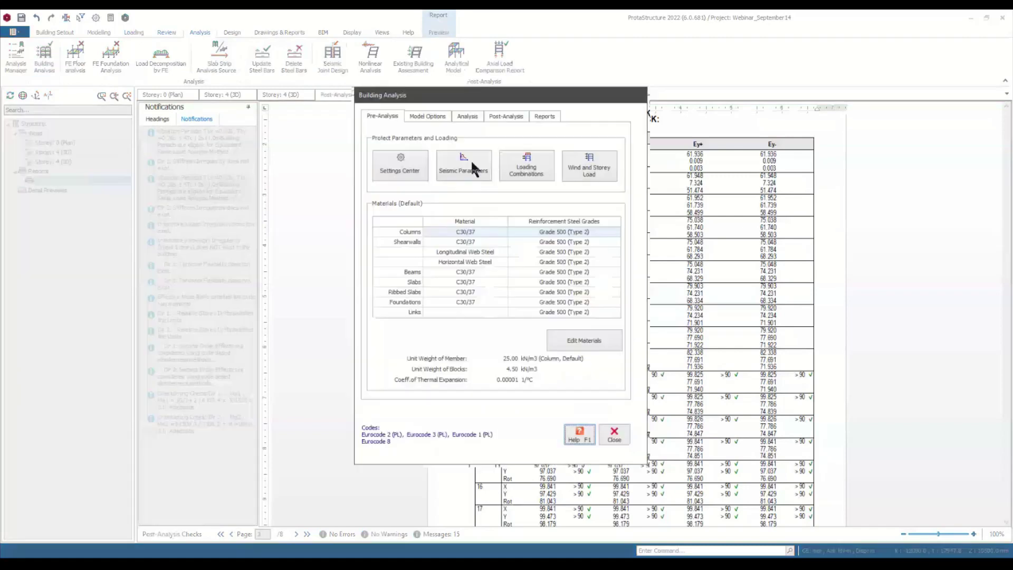
{"action": "key", "text": "Escape"}
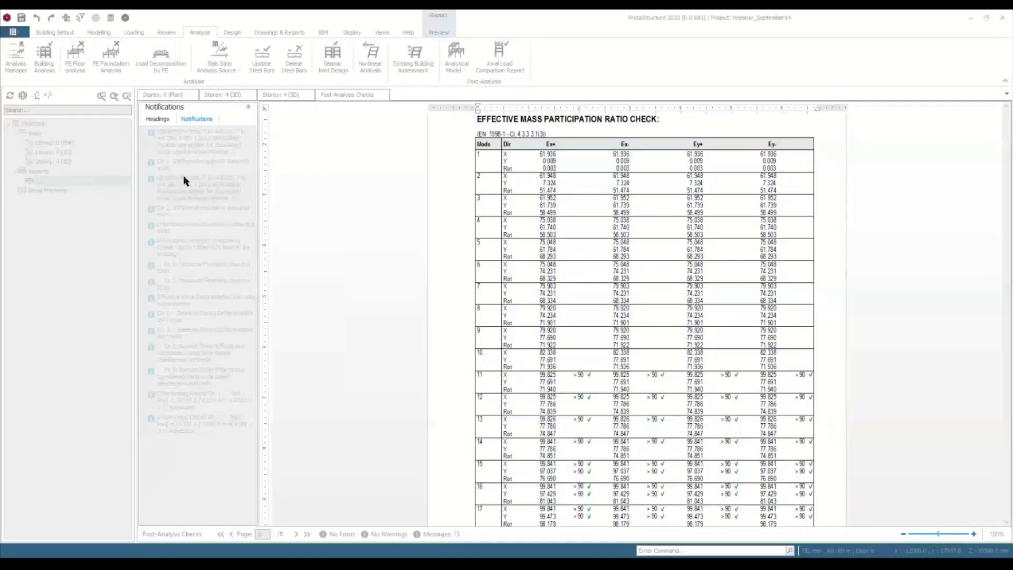
{"action": "left_click", "coordinate": [904, 524]}
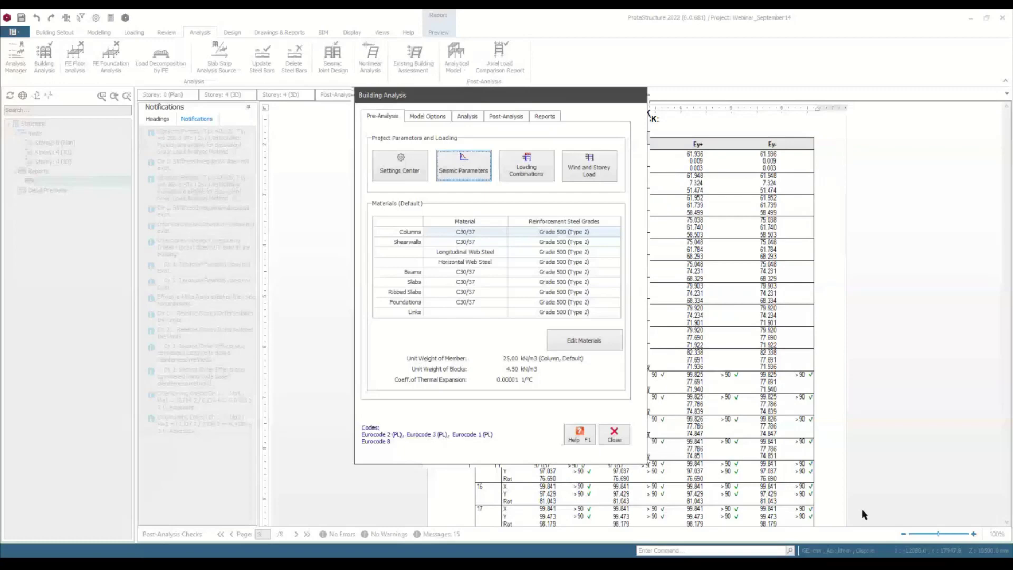
{"action": "left_click", "coordinate": [615, 435]}
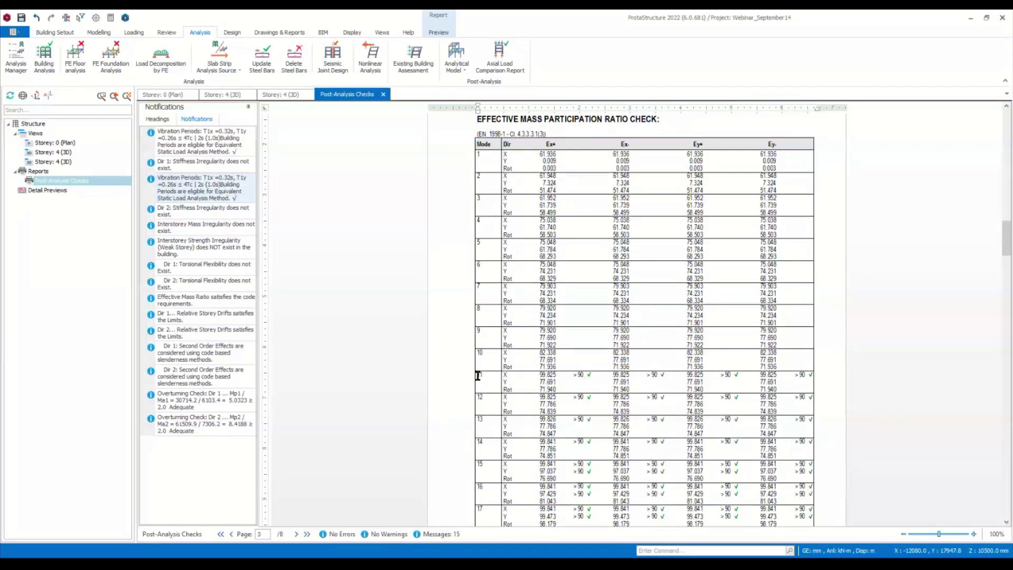
Examine the effective mass participation ratios, highlighting the mode 11 row and continuing through mode 20.
{"action": "left_click_drag", "start_coordinate": [477, 376], "coordinate": [593, 377]}
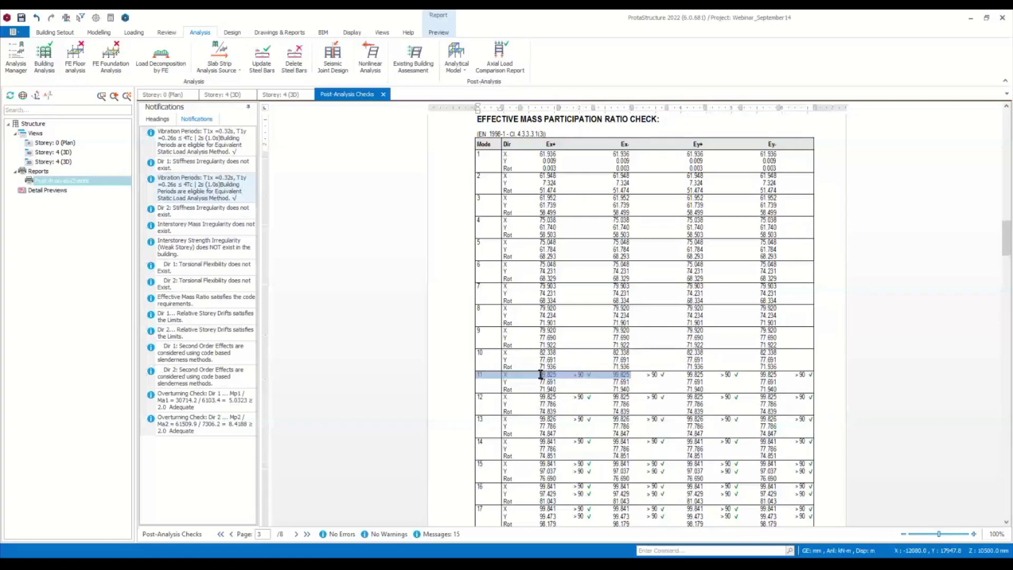
{"action": "left_click", "coordinate": [475, 376]}
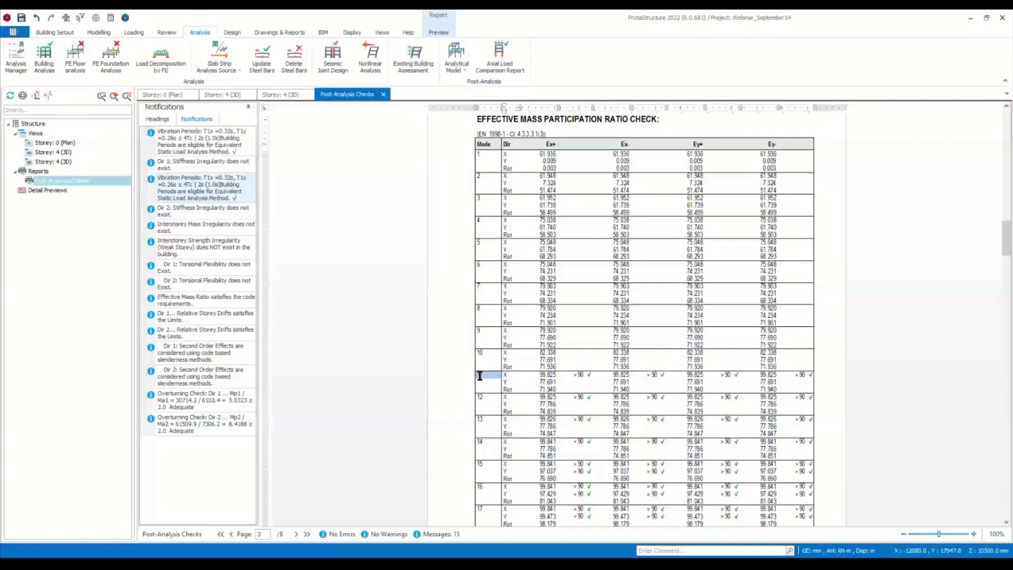
{"action": "scroll", "coordinate": [561, 445], "scroll_direction": "down", "scroll_amount": 1}
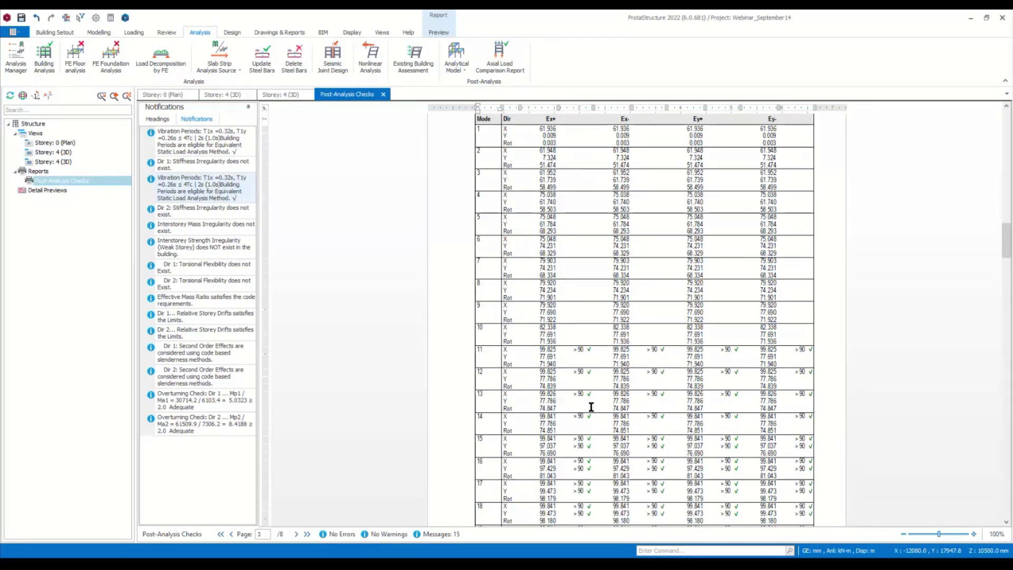
{"action": "scroll", "coordinate": [591, 407], "scroll_direction": "down", "scroll_amount": 3}
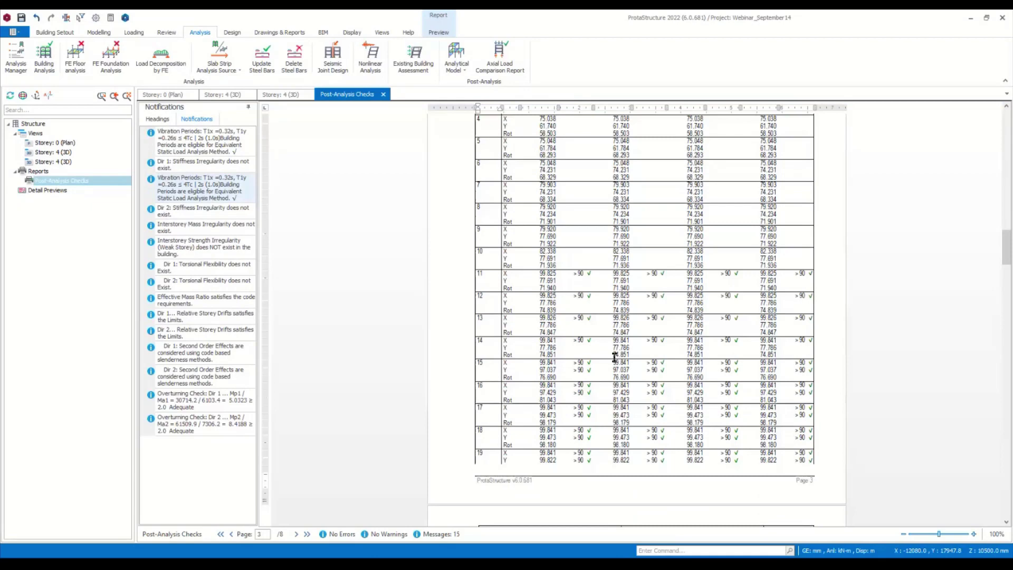
{"action": "scroll", "coordinate": [614, 357], "scroll_direction": "down", "scroll_amount": 10}
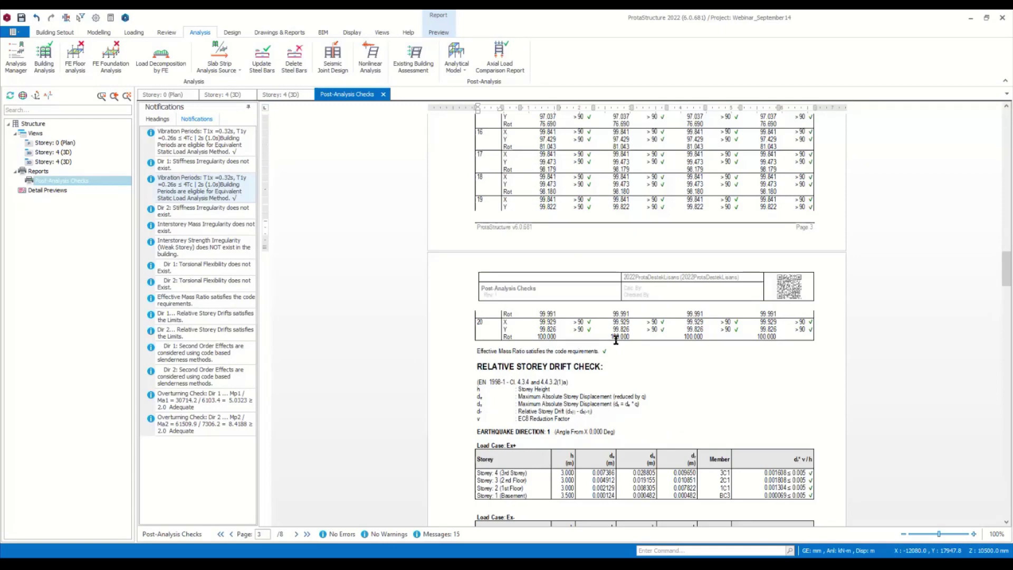
Examine the relative storey drift check for earthquake direction 1, highlighting the storey 4 drift ratio and its limit under load case Ex+.
{"action": "scroll", "coordinate": [616, 340], "scroll_direction": "down", "scroll_amount": 8}
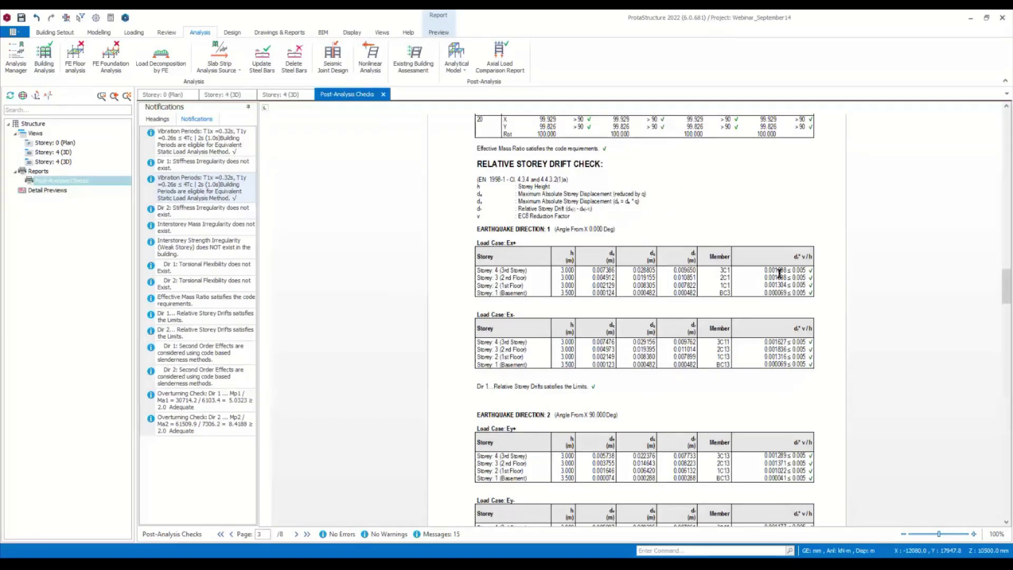
{"action": "left_click_drag", "start_coordinate": [777, 272], "coordinate": [786, 270]}
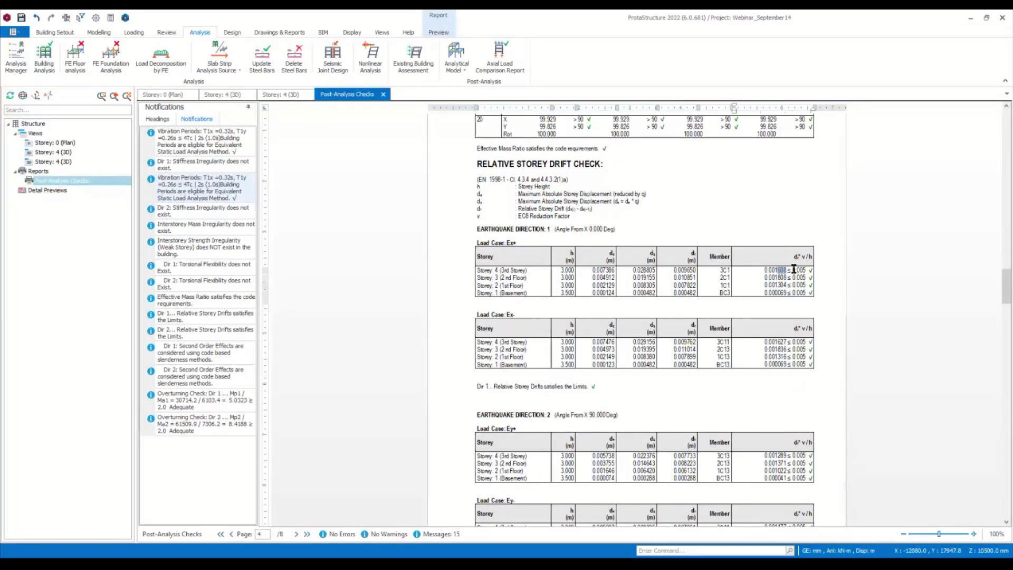
{"action": "double_click", "coordinate": [794, 270]}
{"action": "left_click", "coordinate": [608, 304]}
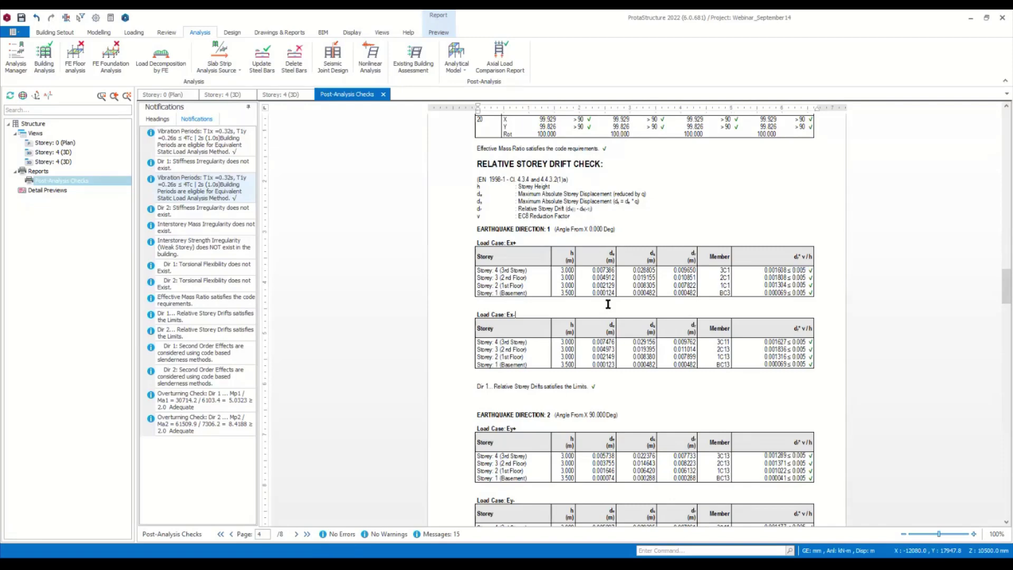
Review the direction 2 relative storey drifts and the second order effects requirement check.
{"action": "scroll", "coordinate": [562, 335], "scroll_direction": "down", "scroll_amount": 3}
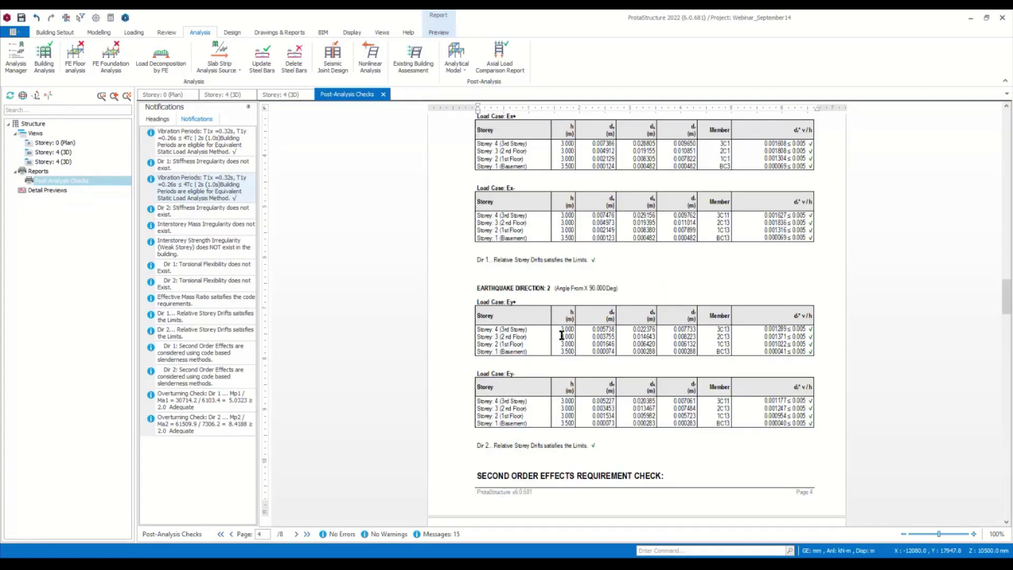
{"action": "scroll", "coordinate": [562, 335], "scroll_direction": "down", "scroll_amount": 3}
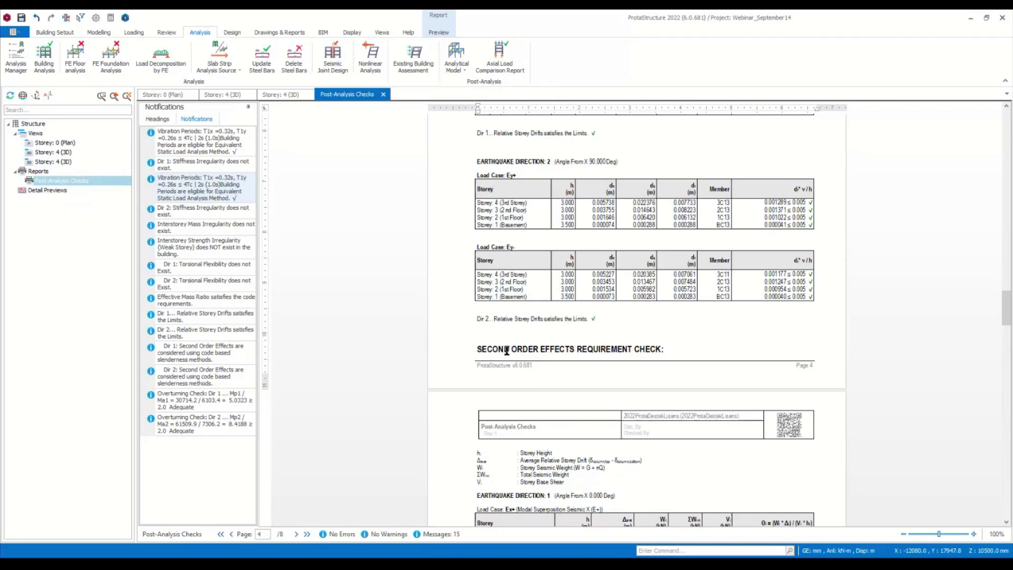
{"action": "scroll", "coordinate": [506, 350], "scroll_direction": "down", "scroll_amount": 4}
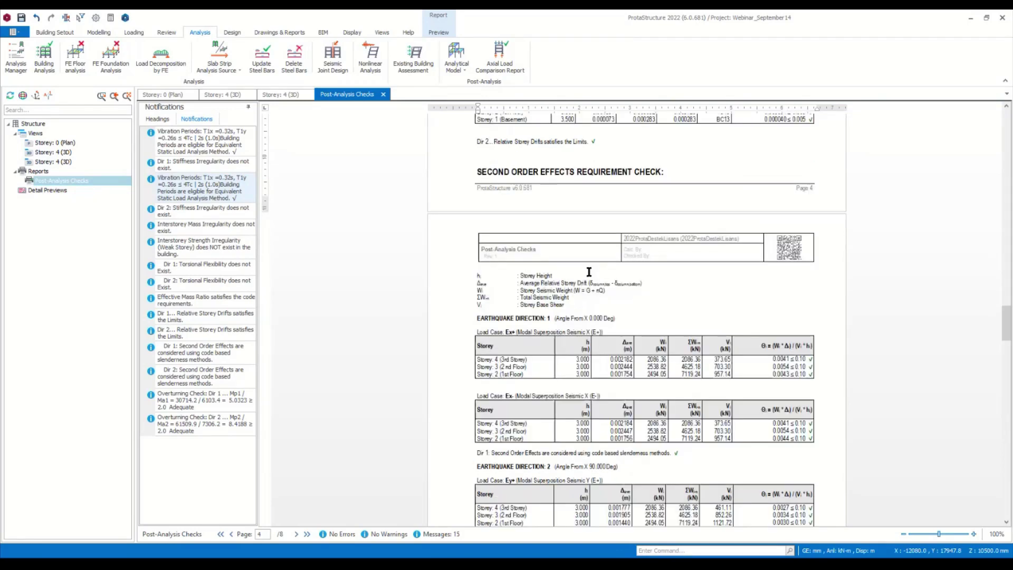
{"action": "scroll", "coordinate": [588, 272], "scroll_direction": "down", "scroll_amount": 2}
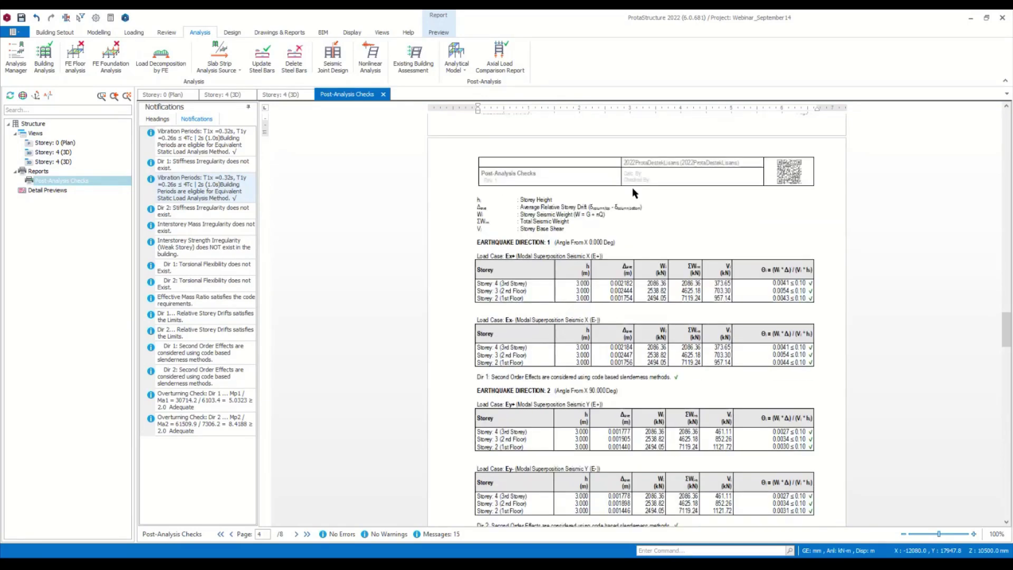
Highlight the Member Effective Section Stiffness Factors heading and examine the factor table beneath it.
{"action": "scroll", "coordinate": [636, 205], "scroll_direction": "down", "scroll_amount": 8}
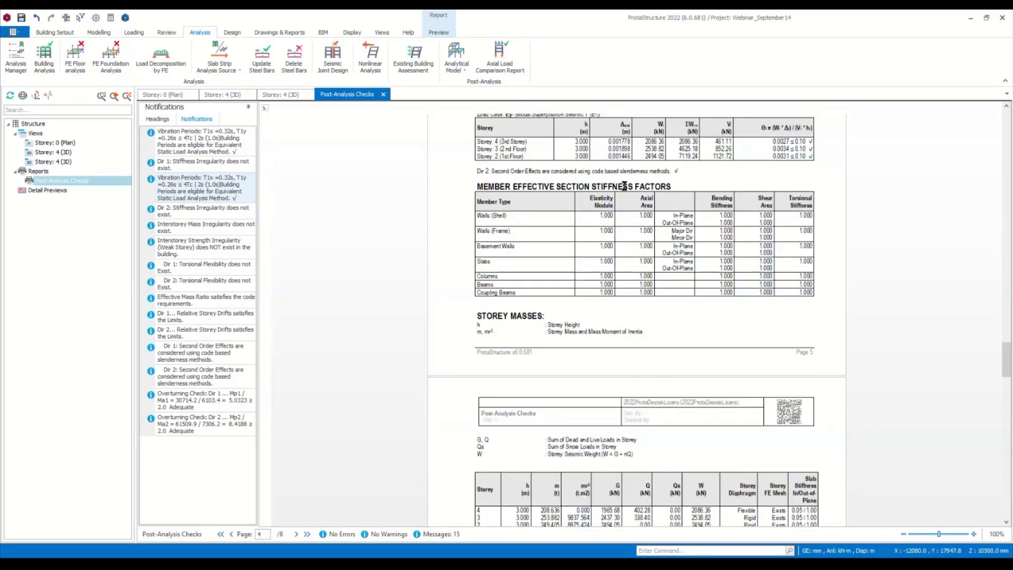
{"action": "double_click", "coordinate": [670, 185]}
{"action": "triple_click", "coordinate": [626, 184]}
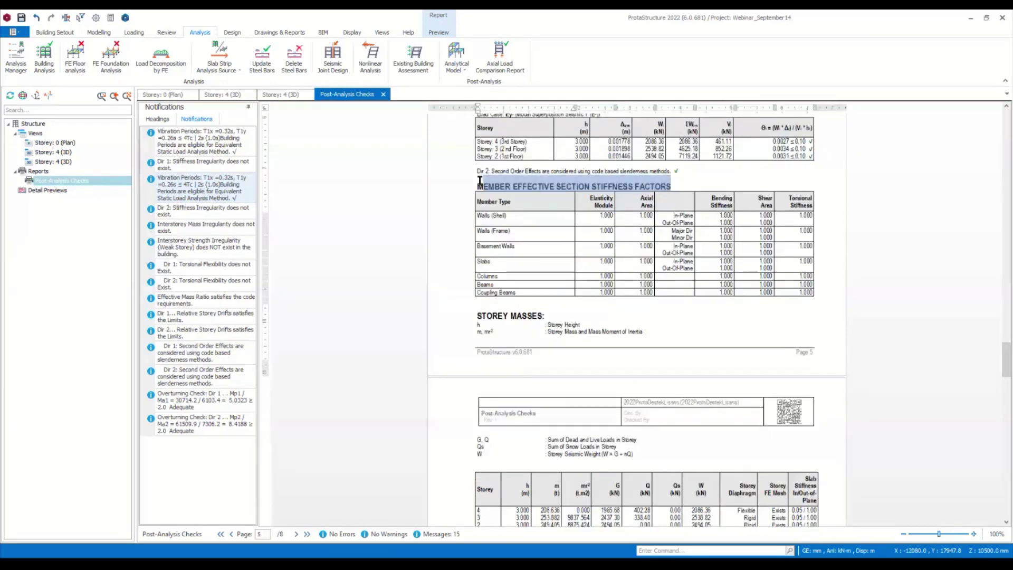
{"action": "scroll", "coordinate": [635, 218], "scroll_direction": "down", "scroll_amount": 1}
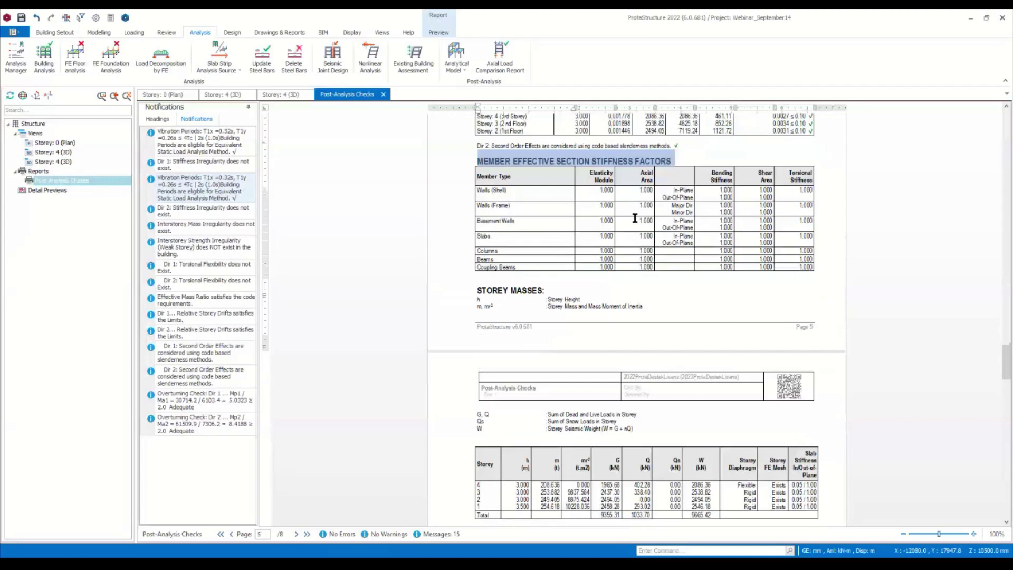
{"action": "left_click", "coordinate": [704, 292]}
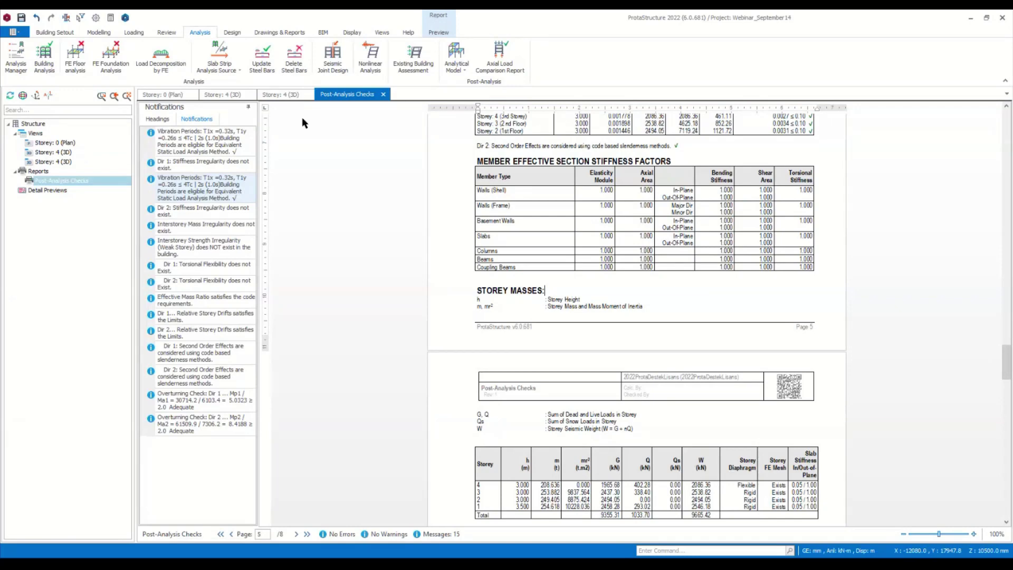
Inspect the material and section effective stiffness factors in the Building Analysis model options, then close the dialogs with the factors unchanged.
{"action": "left_click", "coordinate": [42, 58]}
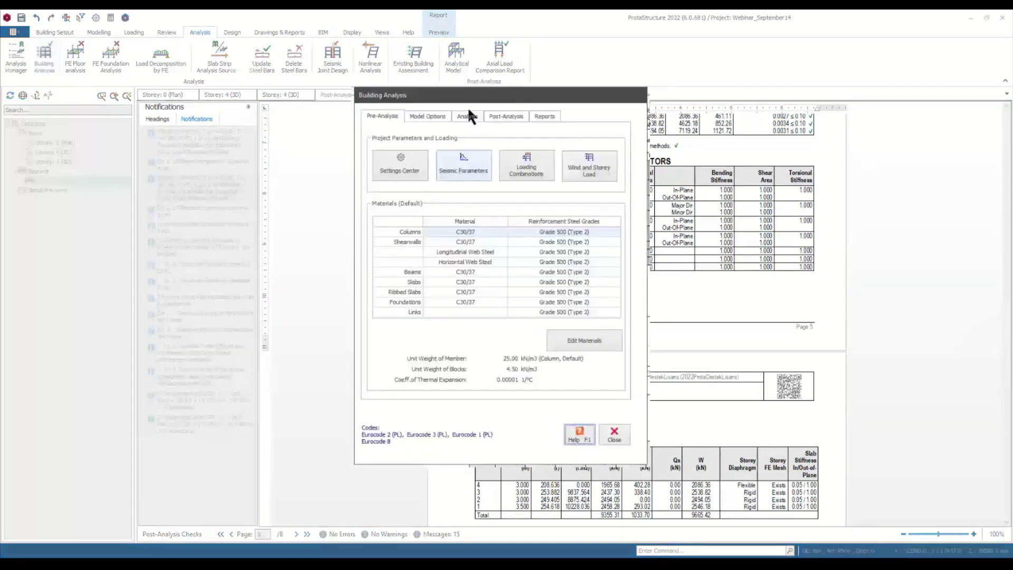
{"action": "left_click", "coordinate": [447, 119]}
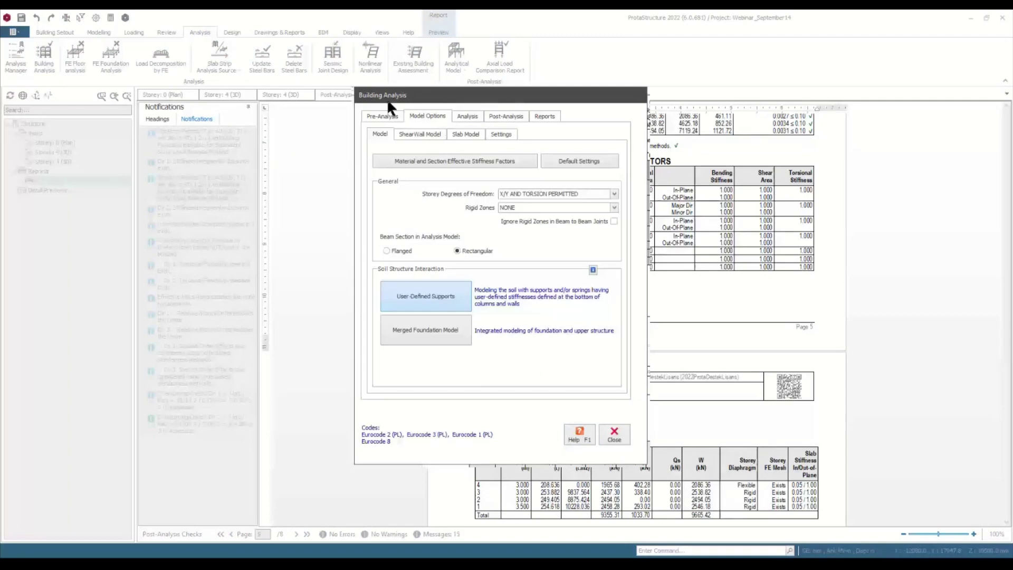
{"action": "left_click", "coordinate": [522, 164]}
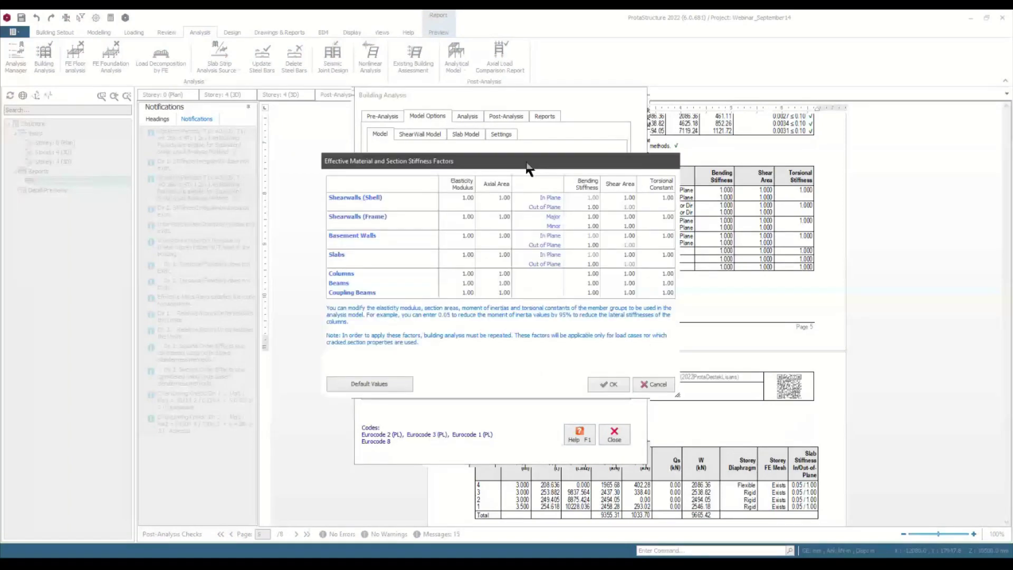
{"action": "left_click_drag", "start_coordinate": [522, 165], "coordinate": [410, 153]}
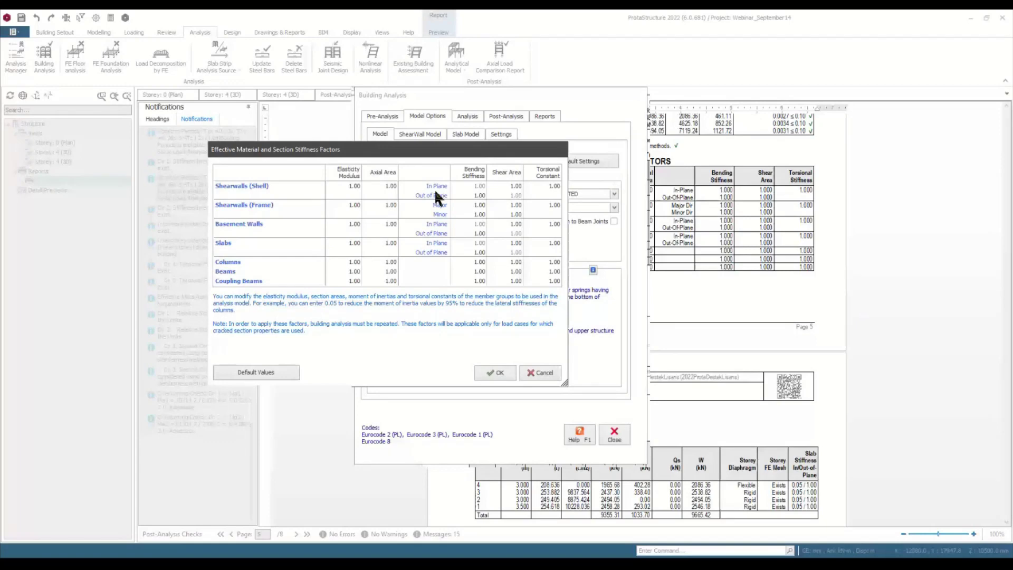
{"action": "left_click", "coordinate": [516, 262]}
{"action": "left_click", "coordinate": [407, 275]}
{"action": "key", "text": "Return"}
{"action": "left_click", "coordinate": [625, 434]}
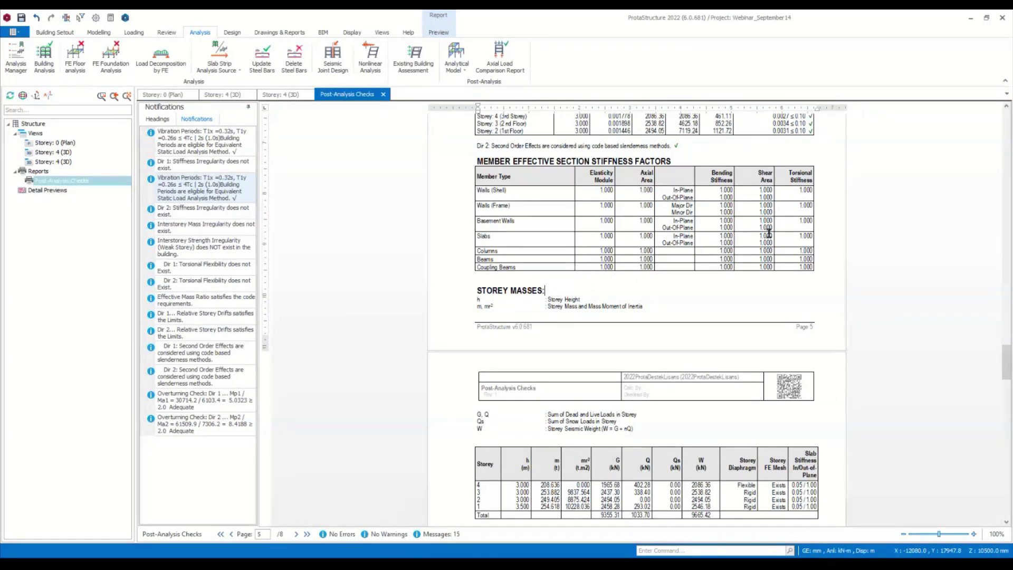
Examine the storey masses table, highlighting the Storey Diaphragm entries for storeys 4 to 1.
{"action": "scroll", "coordinate": [728, 239], "scroll_direction": "down", "scroll_amount": 2}
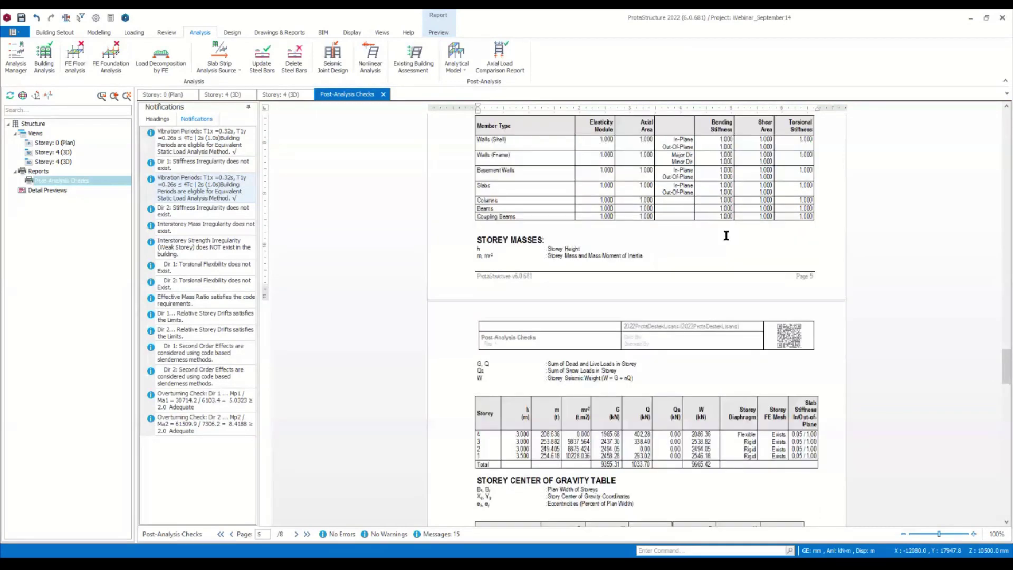
{"action": "scroll", "coordinate": [678, 242], "scroll_direction": "down", "scroll_amount": 1}
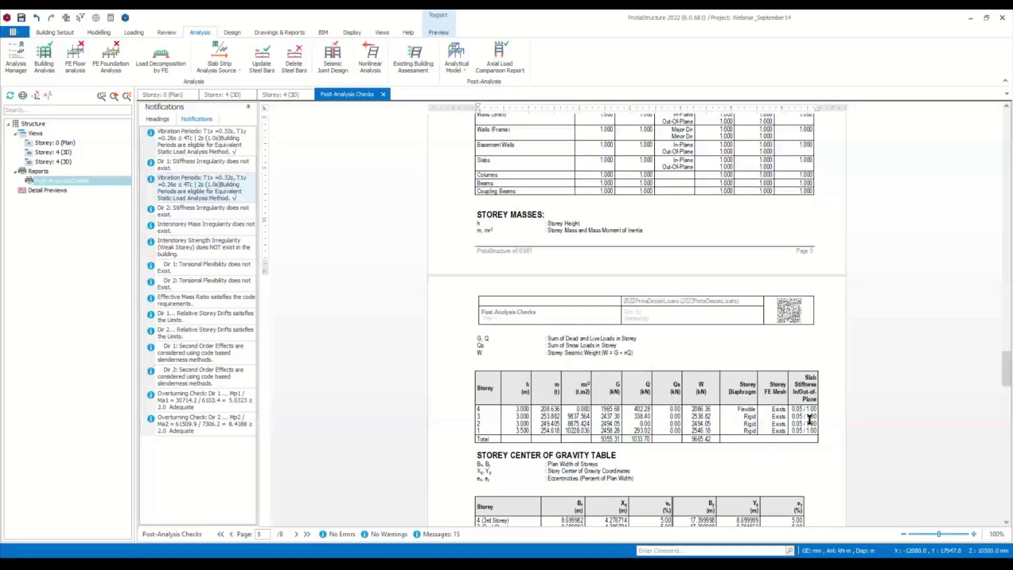
{"action": "left_click_drag", "start_coordinate": [738, 407], "coordinate": [755, 431]}
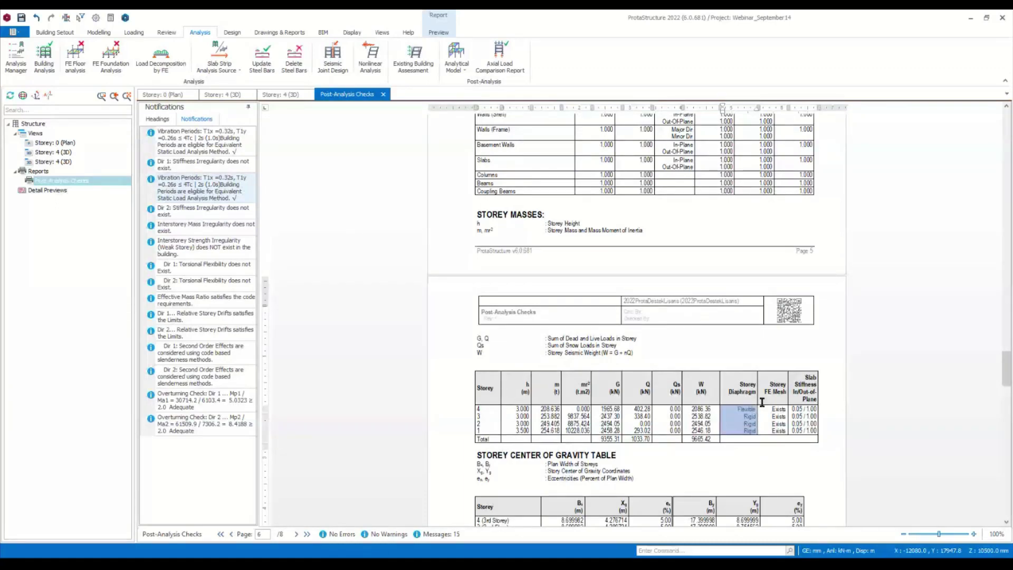
Inspect the storeys with diaphragm definition in the Building Analysis slab model options, and close the dialog without changes.
{"action": "left_click", "coordinate": [52, 58]}
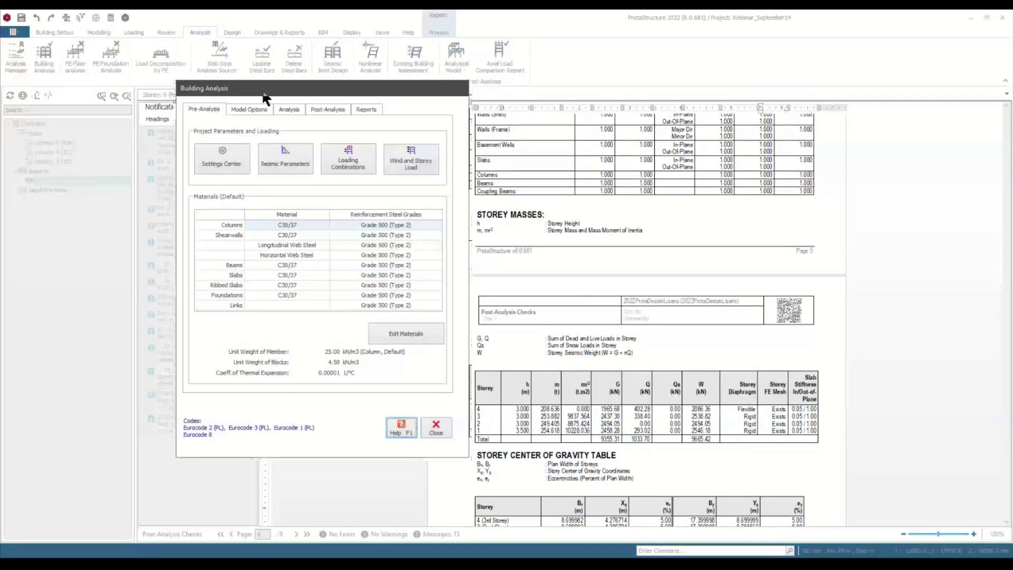
{"action": "left_click", "coordinate": [249, 110]}
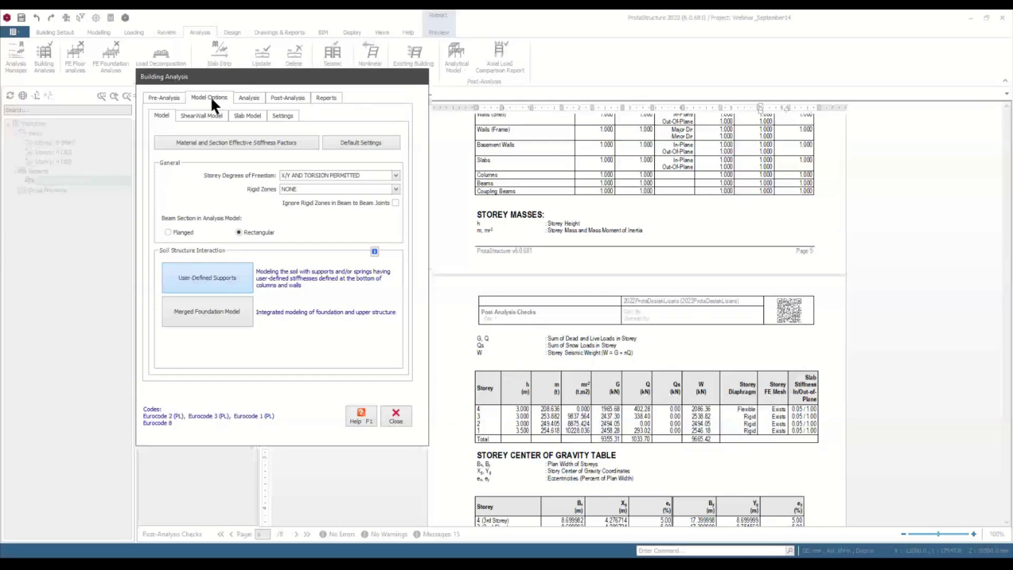
{"action": "left_click", "coordinate": [247, 115]}
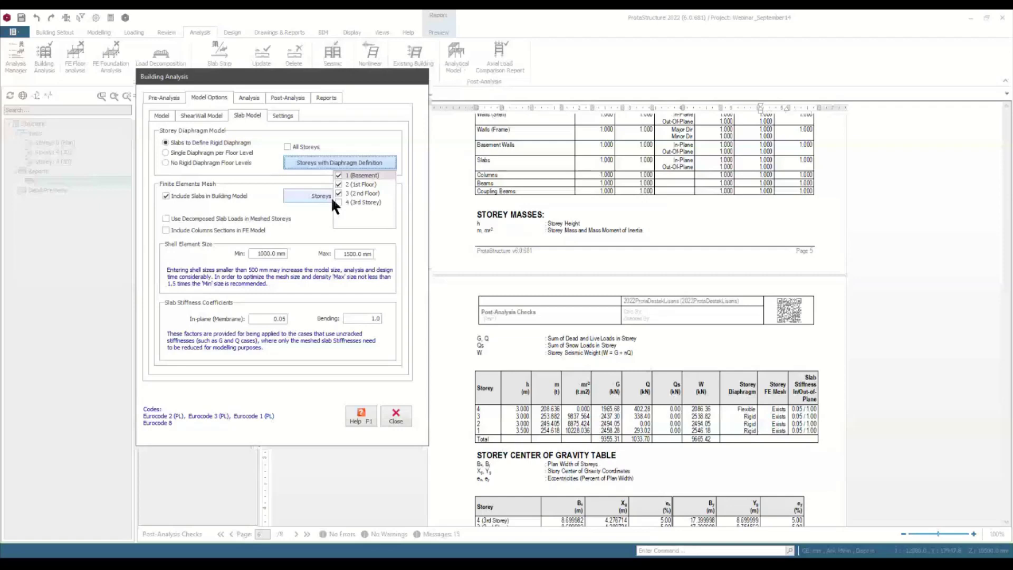
{"action": "left_click", "coordinate": [312, 164]}
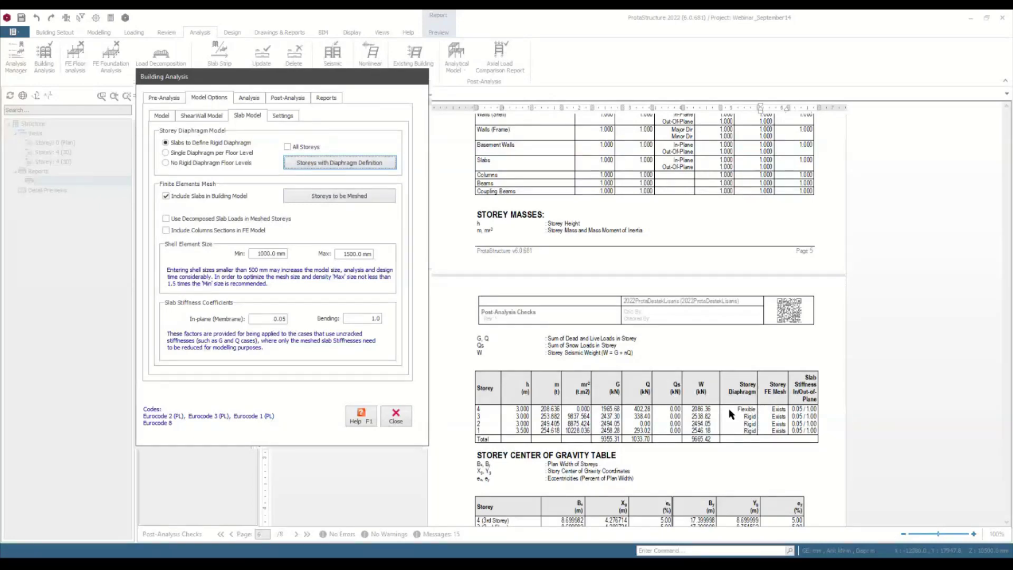
{"action": "key", "text": "Escape"}
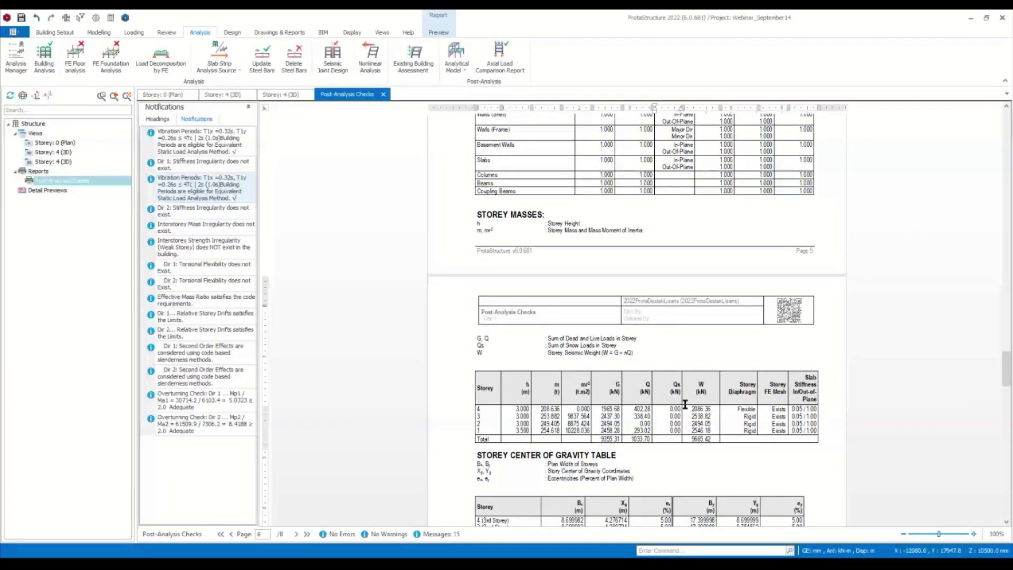
Examine the storey center of gravity and wind load tables, highlighting the Fx values for Wx and the Fy values for Wy.
{"action": "scroll", "coordinate": [685, 404], "scroll_direction": "down", "scroll_amount": 1}
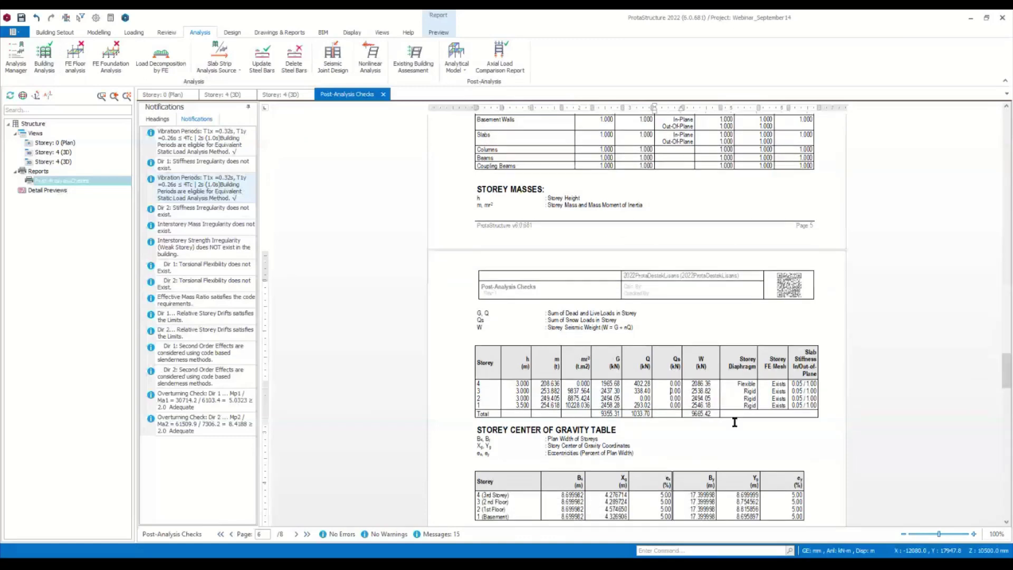
{"action": "scroll", "coordinate": [735, 422], "scroll_direction": "down", "scroll_amount": 5}
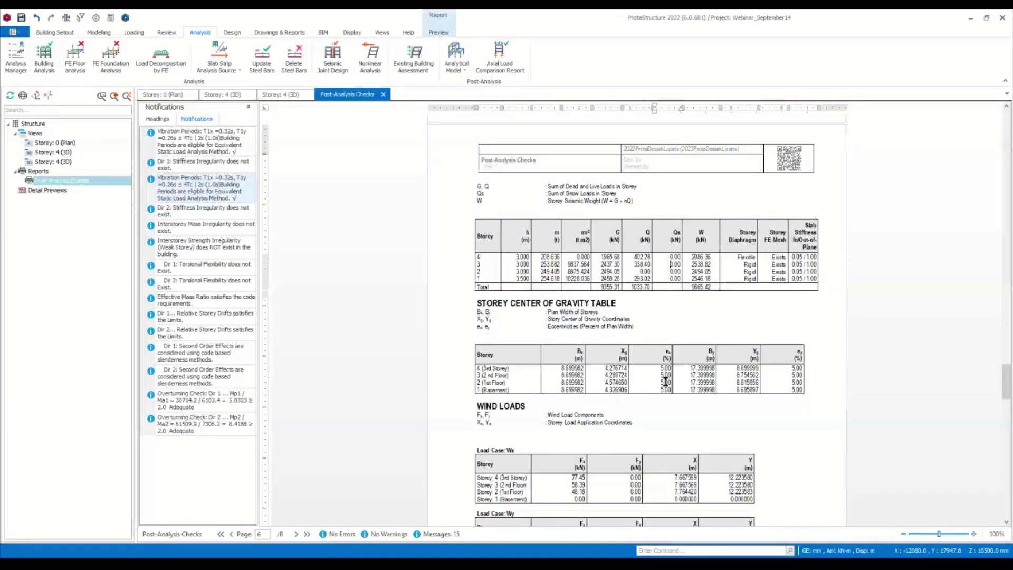
{"action": "scroll", "coordinate": [611, 352], "scroll_direction": "down", "scroll_amount": 1}
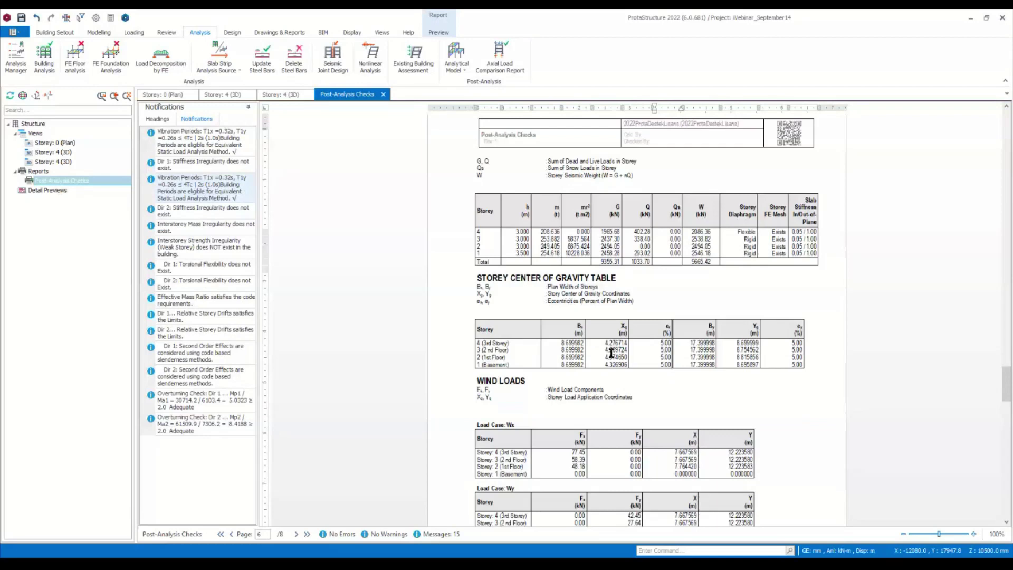
{"action": "scroll", "coordinate": [611, 352], "scroll_direction": "down", "scroll_amount": 4}
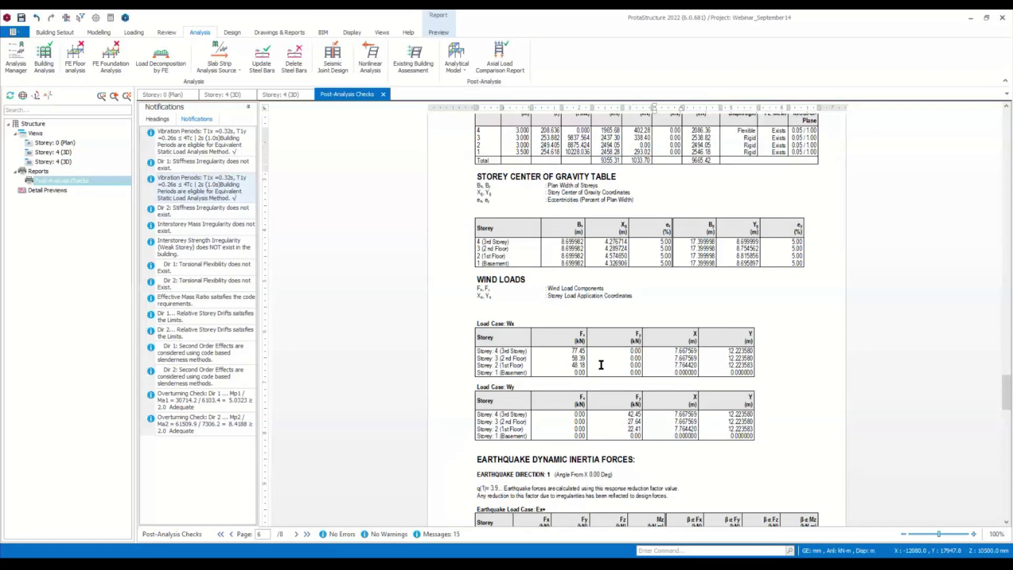
{"action": "left_click_drag", "start_coordinate": [573, 350], "coordinate": [581, 372]}
{"action": "left_click_drag", "start_coordinate": [627, 414], "coordinate": [640, 437]}
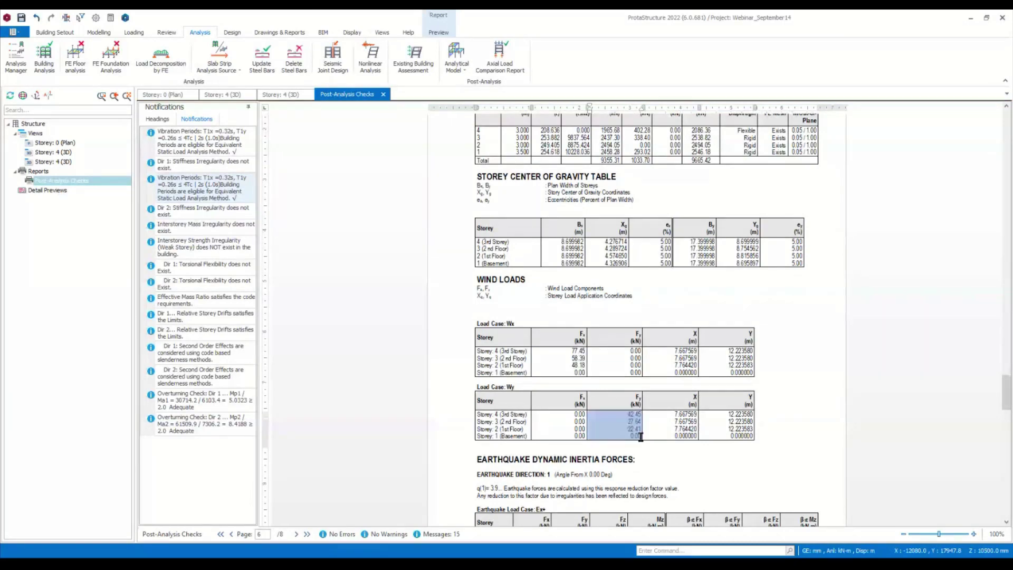
Examine the earthquake dynamic inertia forces for directions 1 and 2, highlighting the storey Fx values of load case Ex+.
{"action": "scroll", "coordinate": [641, 437], "scroll_direction": "down", "scroll_amount": 5}
{"action": "left_click", "coordinate": [677, 339]}
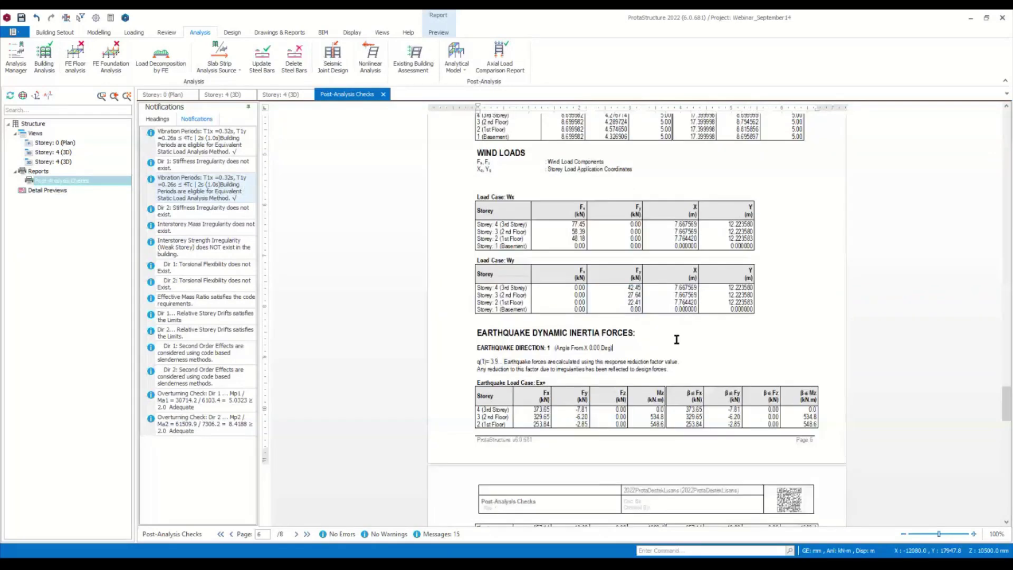
{"action": "scroll", "coordinate": [676, 339], "scroll_direction": "down", "scroll_amount": 4}
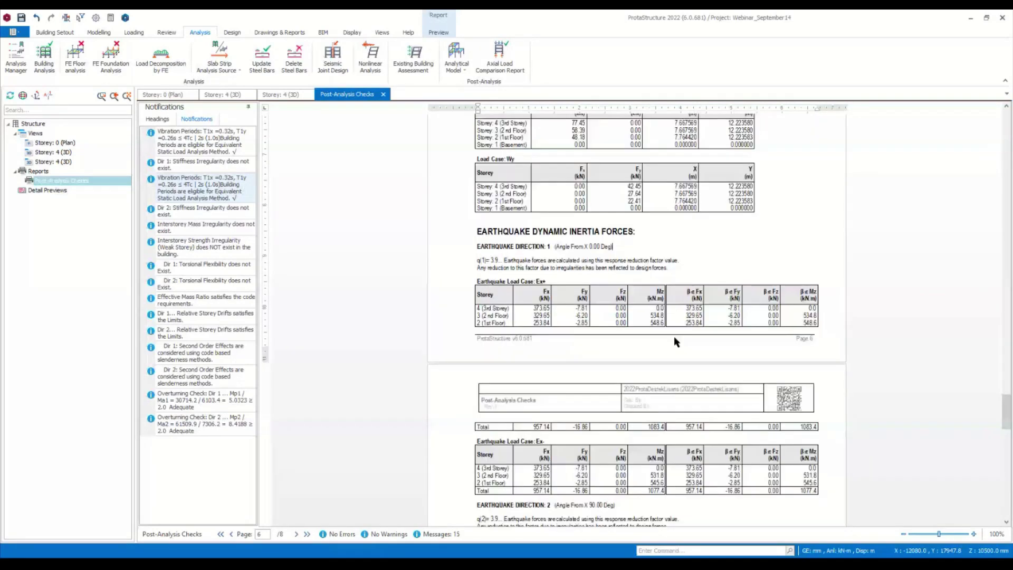
{"action": "scroll", "coordinate": [674, 338], "scroll_direction": "down", "scroll_amount": 2}
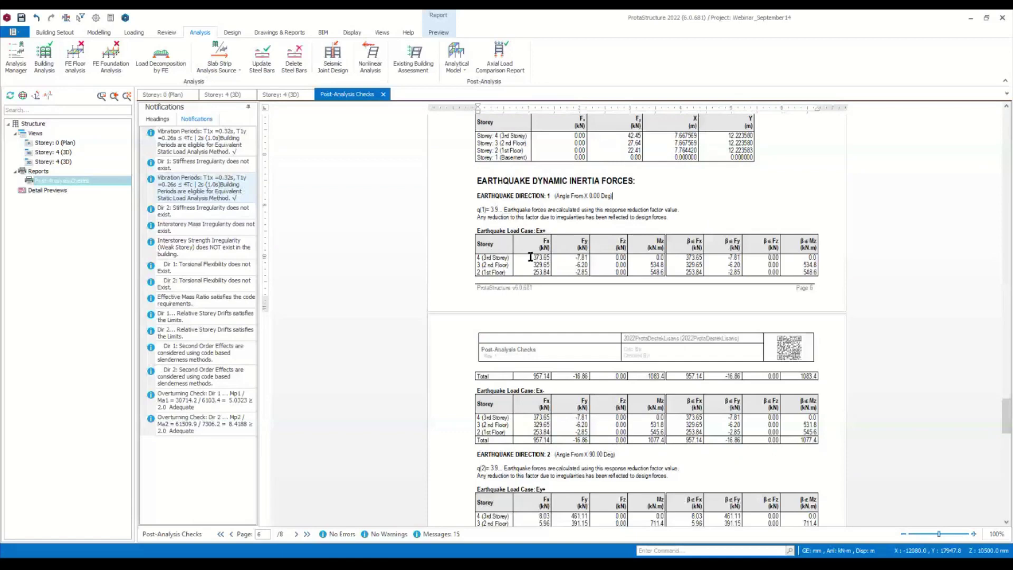
{"action": "left_click_drag", "start_coordinate": [530, 257], "coordinate": [549, 273]}
{"action": "scroll", "coordinate": [568, 322], "scroll_direction": "down", "scroll_amount": 1}
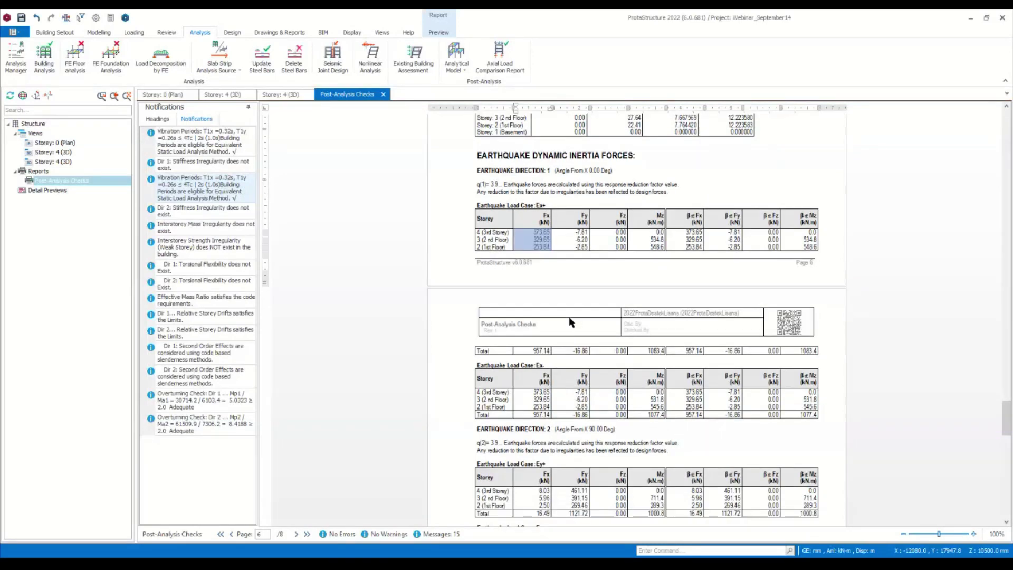
{"action": "scroll", "coordinate": [569, 317], "scroll_direction": "down", "scroll_amount": 4}
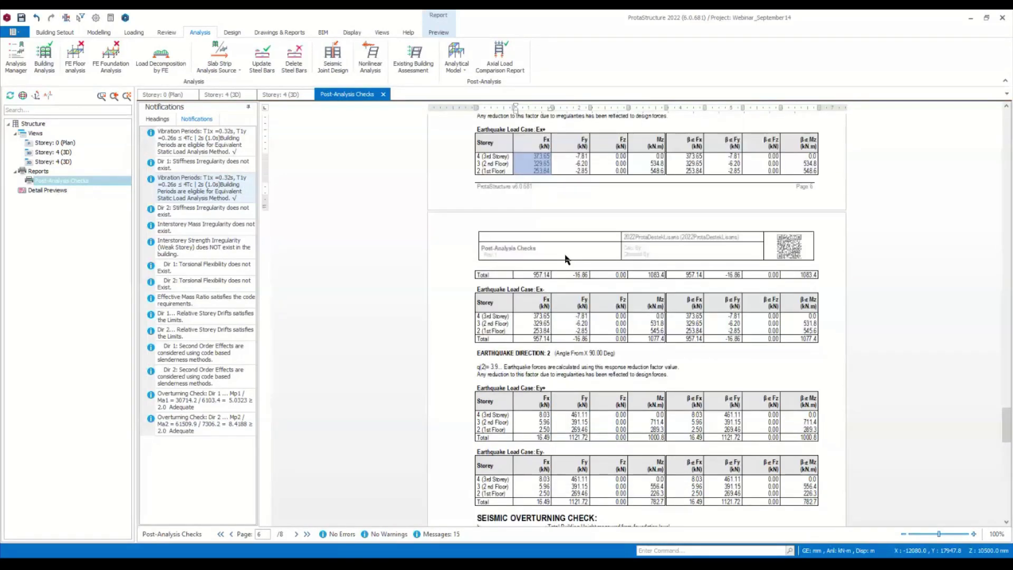
{"action": "scroll", "coordinate": [579, 242], "scroll_direction": "down", "scroll_amount": 1}
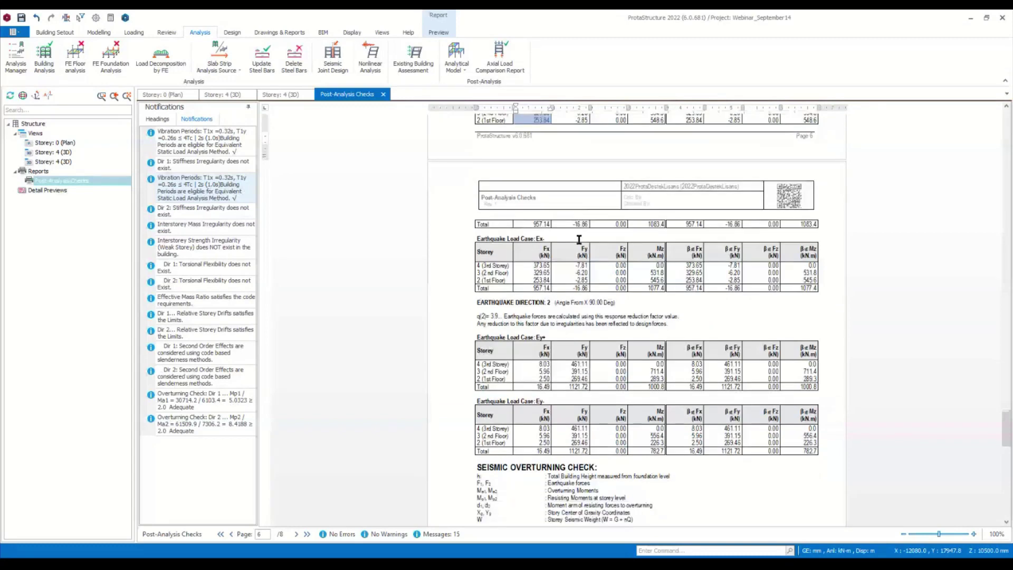
{"action": "scroll", "coordinate": [579, 239], "scroll_direction": "down", "scroll_amount": 3}
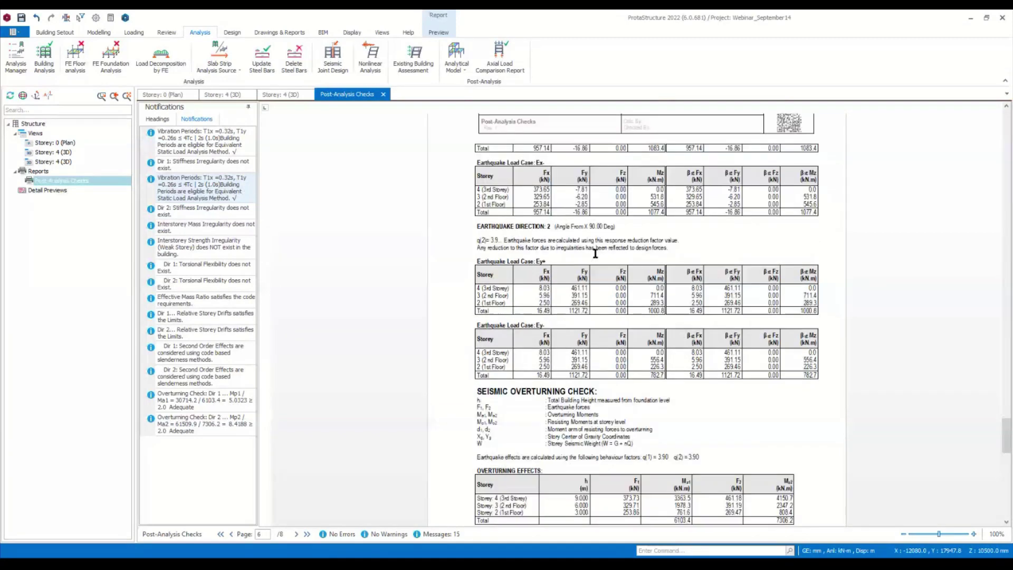
View the Seismic Overturning Check section, orbit the 3D model to a side elevation for comparison, and return to the report.
{"action": "scroll", "coordinate": [596, 254], "scroll_direction": "down", "scroll_amount": 10}
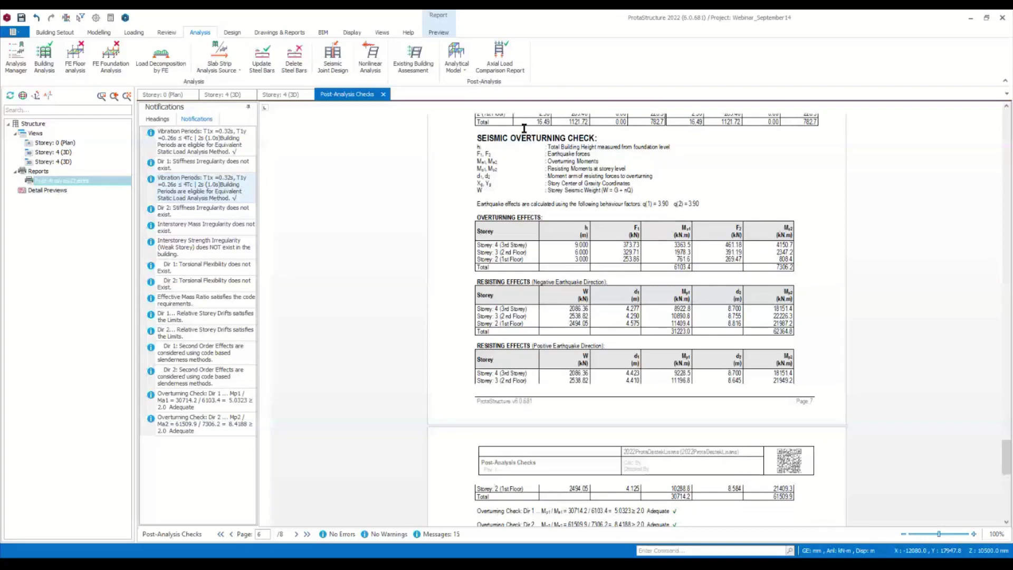
{"action": "left_click", "coordinate": [277, 95]}
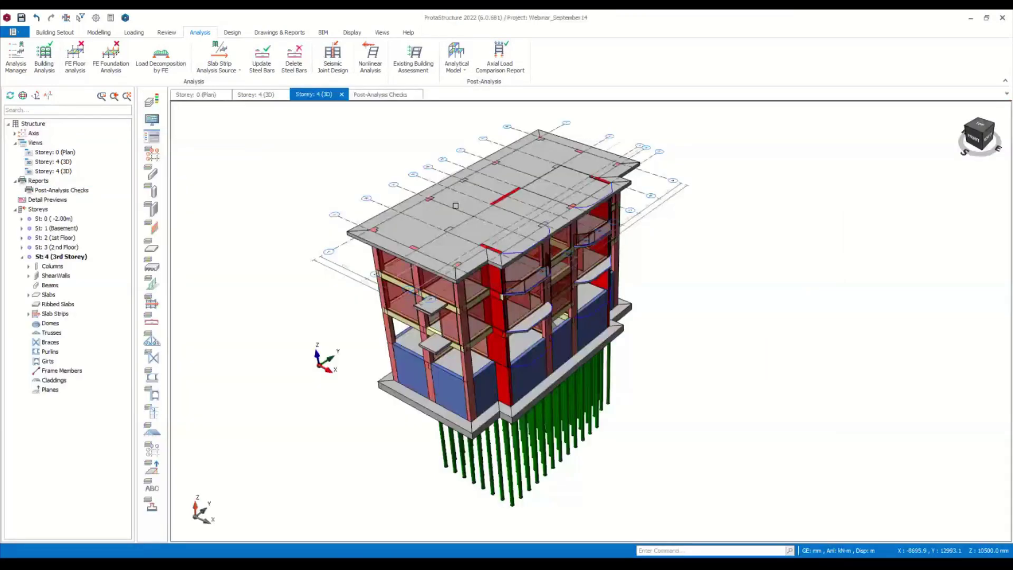
{"action": "middle_click_drag", "start_coordinate": [455, 205], "coordinate": [508, 318]}
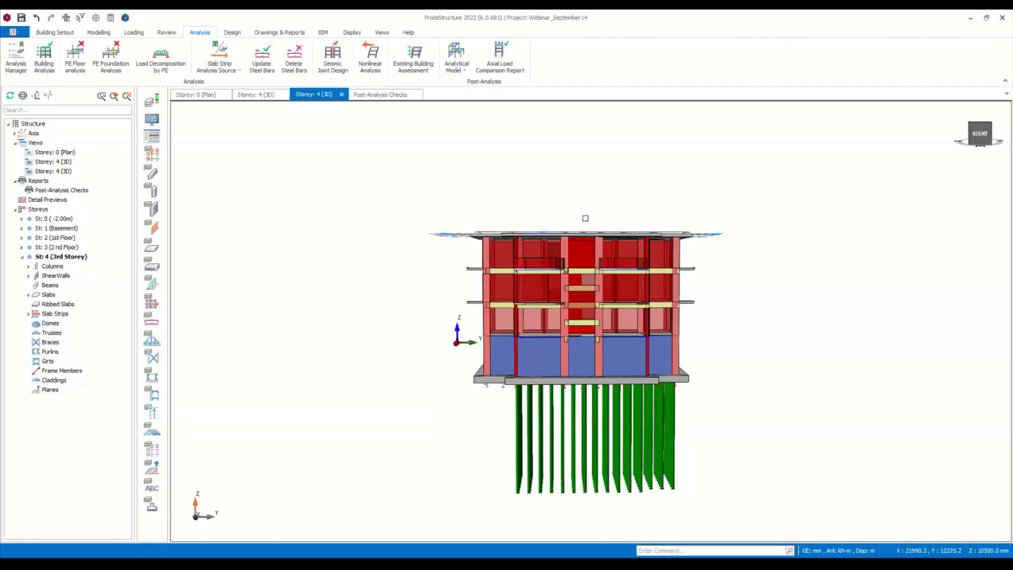
{"action": "left_click", "coordinate": [381, 95]}
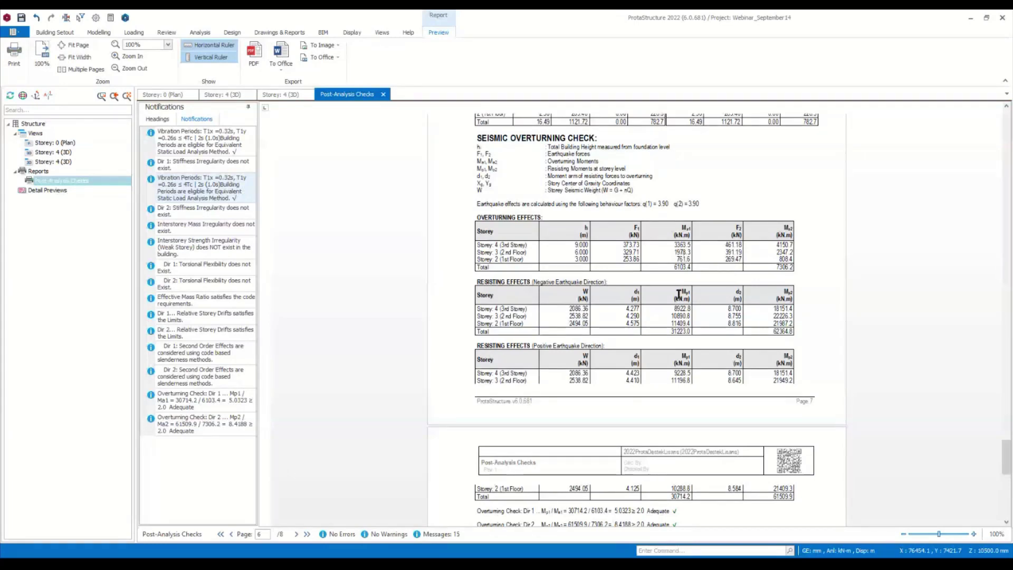
Examine the overturning and resisting effects, the overturning checks for both directions, and the Structural Irregularities list.
{"action": "scroll", "coordinate": [679, 294], "scroll_direction": "down", "scroll_amount": 3}
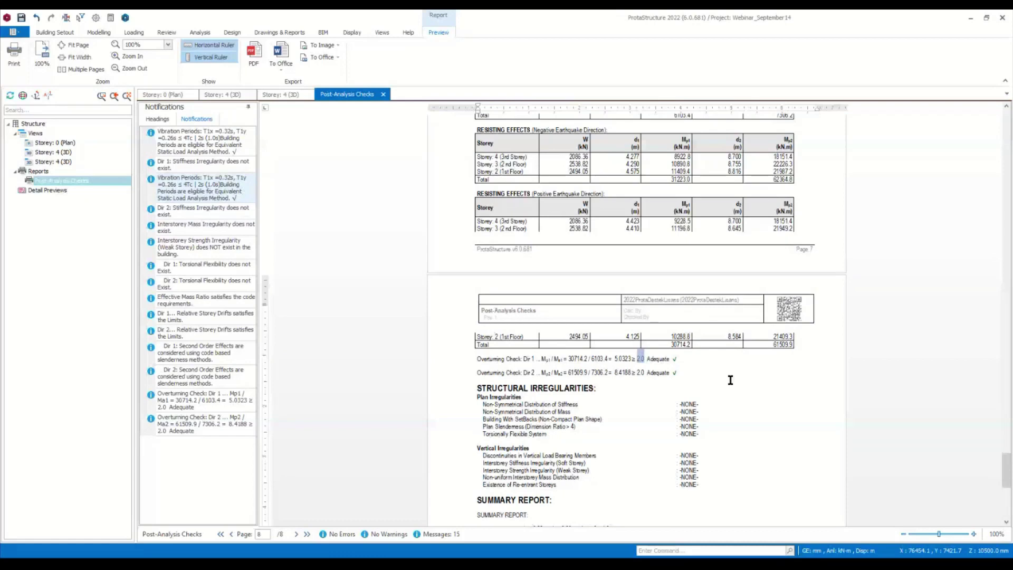
{"action": "scroll", "coordinate": [694, 362], "scroll_direction": "up", "scroll_amount": 1}
{"action": "scroll", "coordinate": [695, 364], "scroll_direction": "up", "scroll_amount": 1}
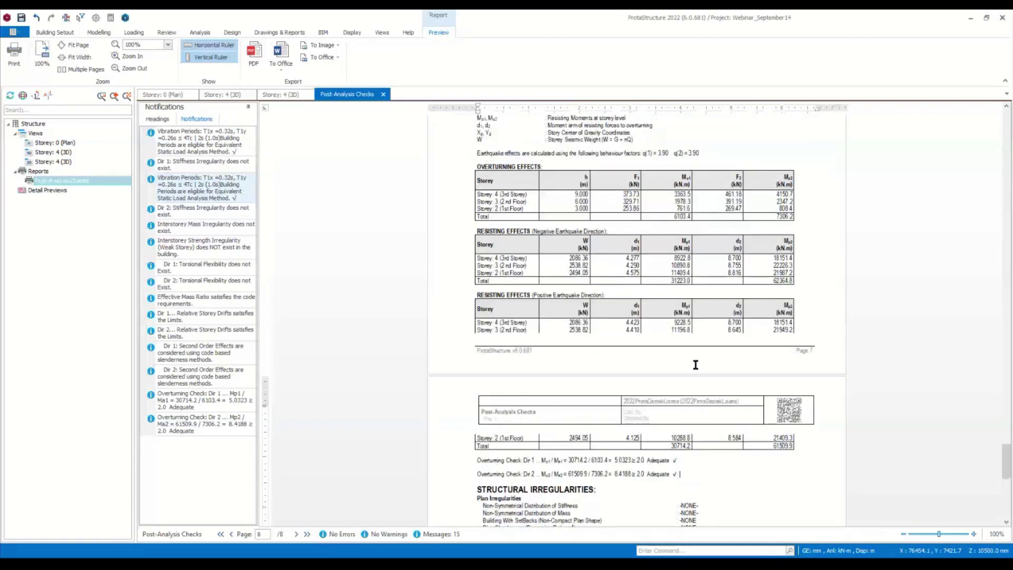
{"action": "scroll", "coordinate": [695, 364], "scroll_direction": "up", "scroll_amount": 1}
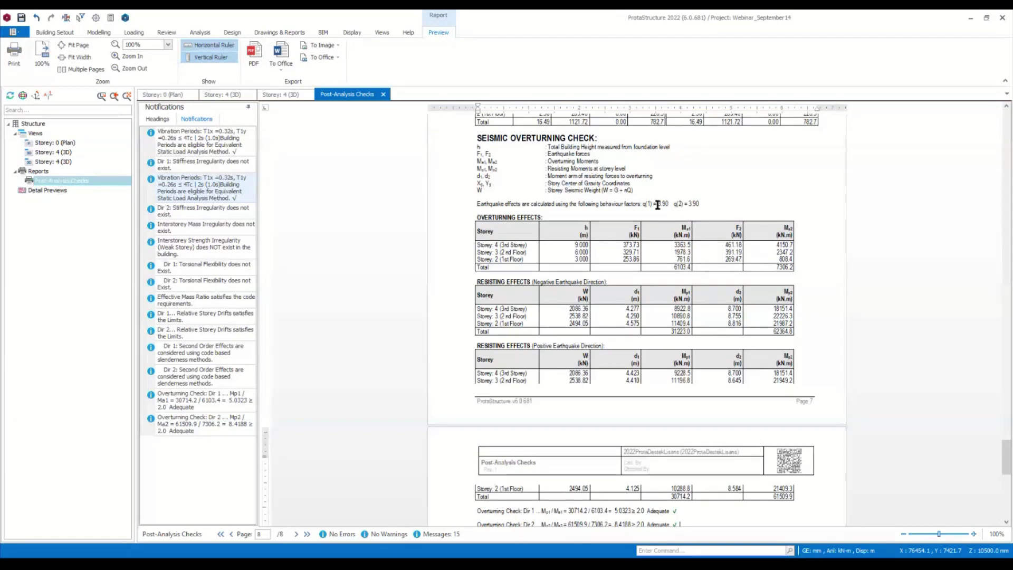
{"action": "scroll", "coordinate": [657, 205], "scroll_direction": "down", "scroll_amount": 4}
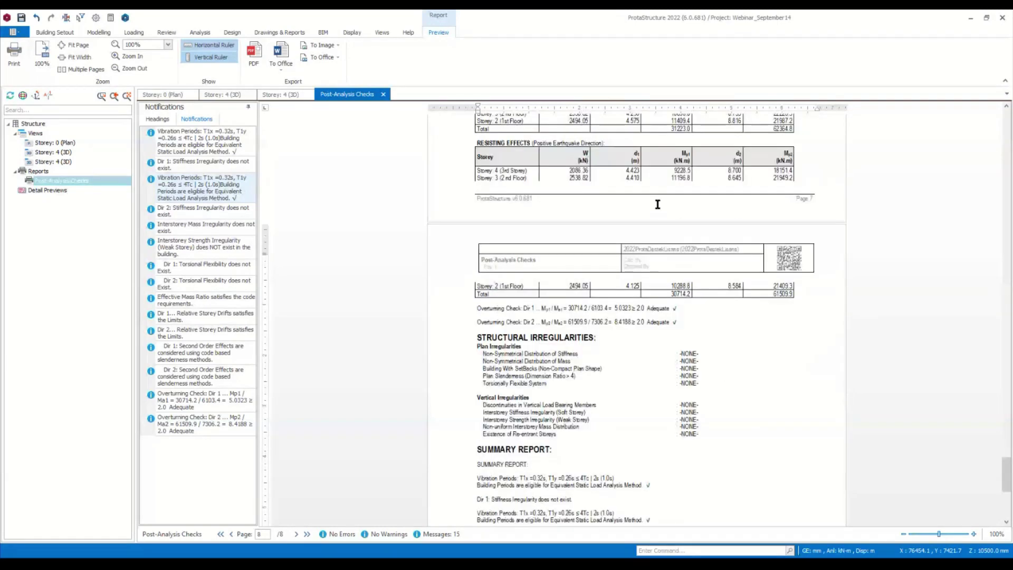
{"action": "scroll", "coordinate": [657, 205], "scroll_direction": "down", "scroll_amount": 3}
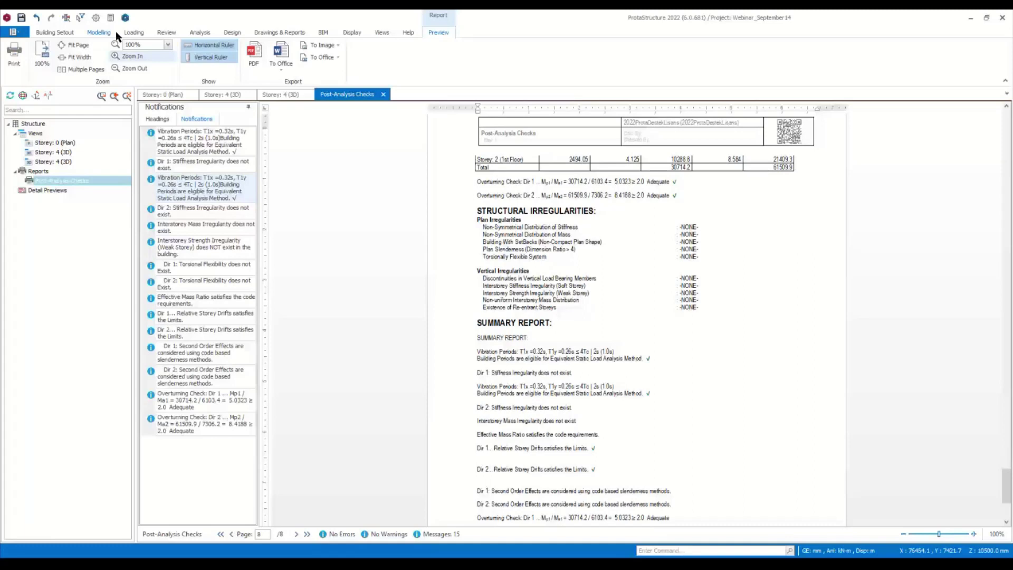
View the Building Analysis pre-analysis settings, close the dialog, and read the Summary Report section through to its end.
{"action": "left_click", "coordinate": [200, 32]}
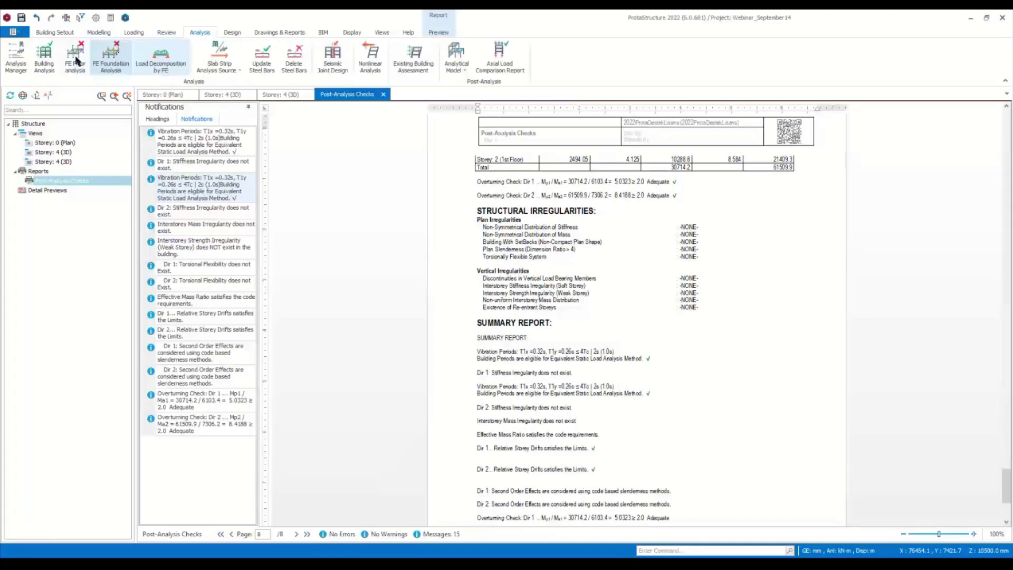
{"action": "left_click", "coordinate": [44, 57]}
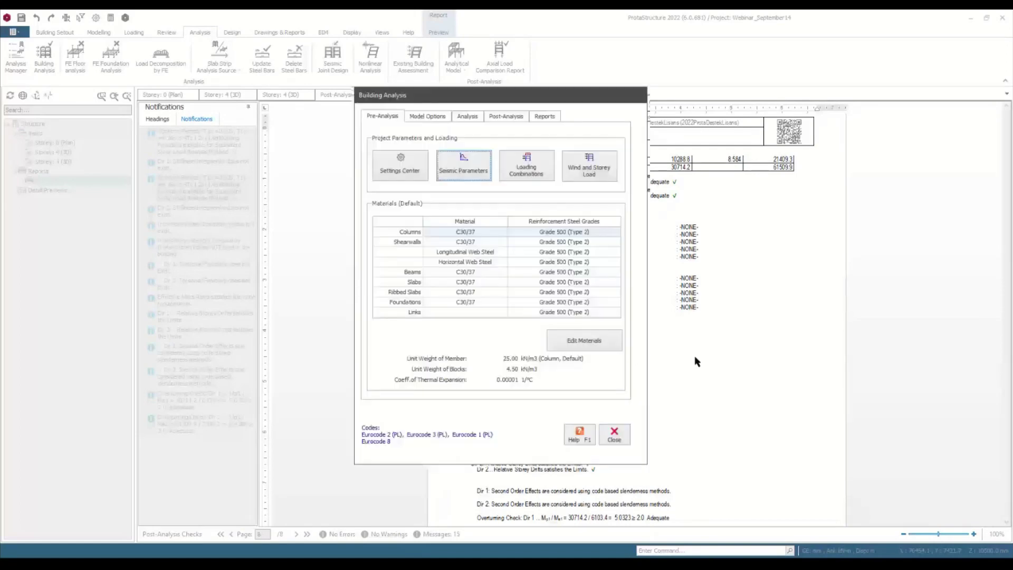
{"action": "left_click", "coordinate": [619, 429]}
{"action": "scroll", "coordinate": [627, 414], "scroll_direction": "down", "scroll_amount": 3}
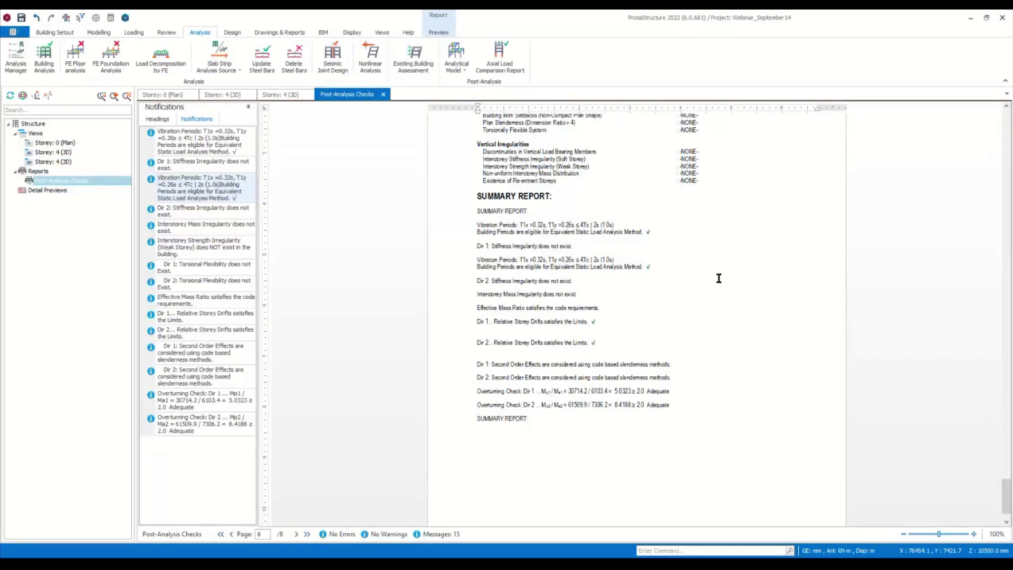
Inspect the building in the Storey 4 3D view from an angled viewpoint, with a closer look at the roof slabs from above.
{"action": "left_click", "coordinate": [280, 94]}
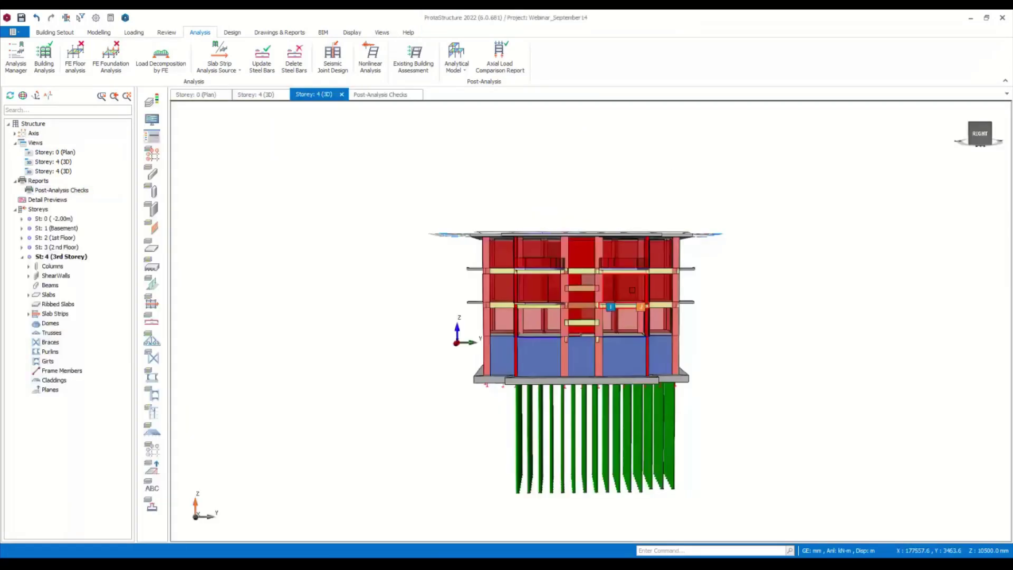
{"action": "middle_click_drag", "start_coordinate": [606, 300], "coordinate": [570, 319]}
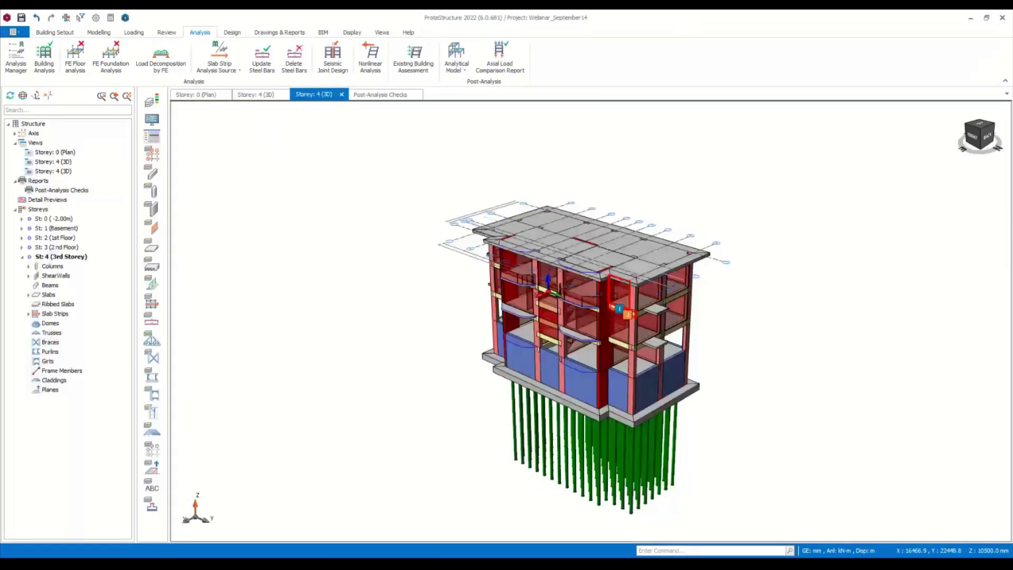
{"action": "mouse_move", "coordinate": [616, 293]}
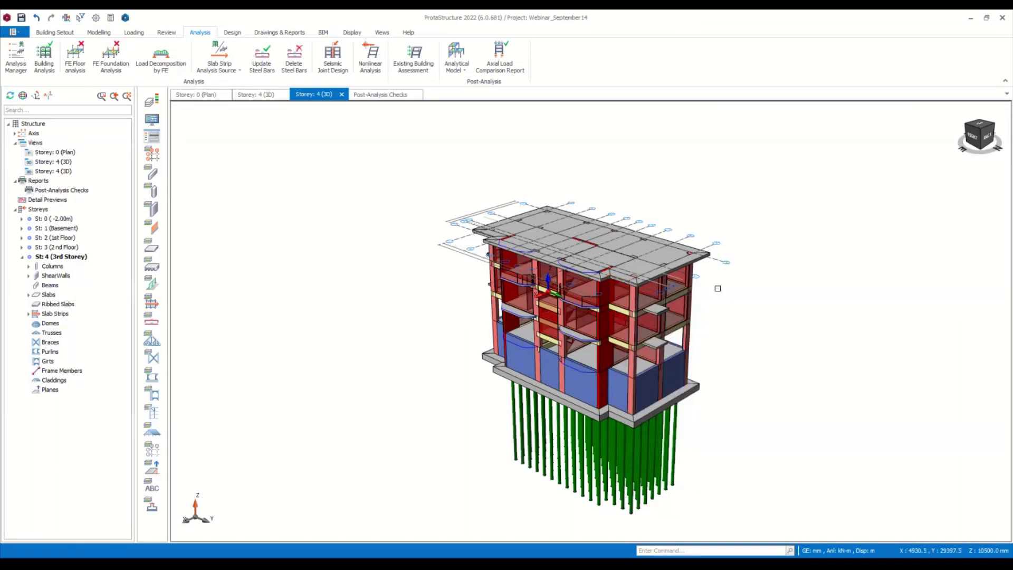
{"action": "middle_click_drag", "start_coordinate": [718, 288], "coordinate": [691, 284]}
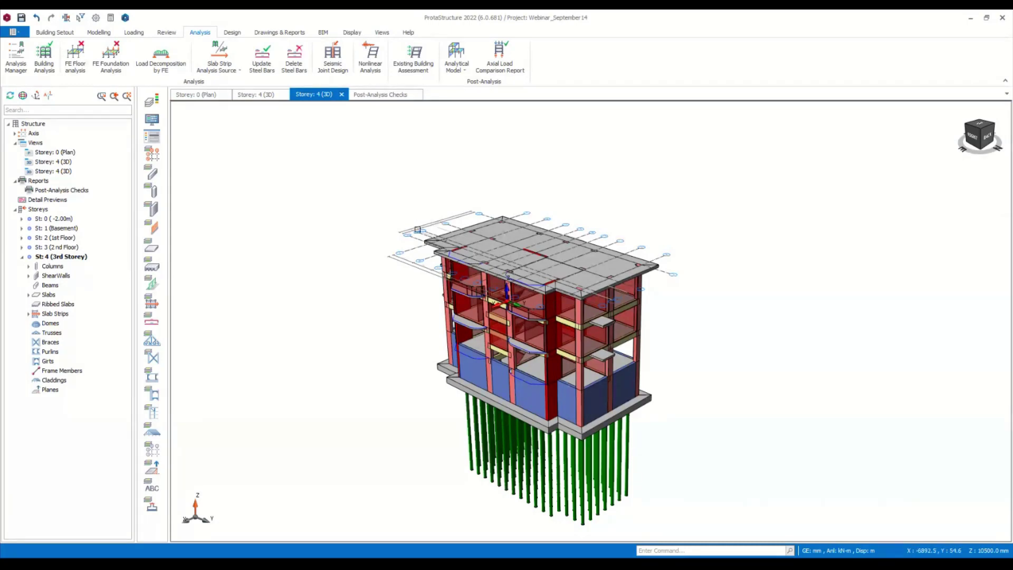
{"action": "scroll", "coordinate": [549, 249], "scroll_direction": "up", "scroll_amount": 2}
{"action": "scroll", "coordinate": [575, 263], "scroll_direction": "up", "scroll_amount": 2}
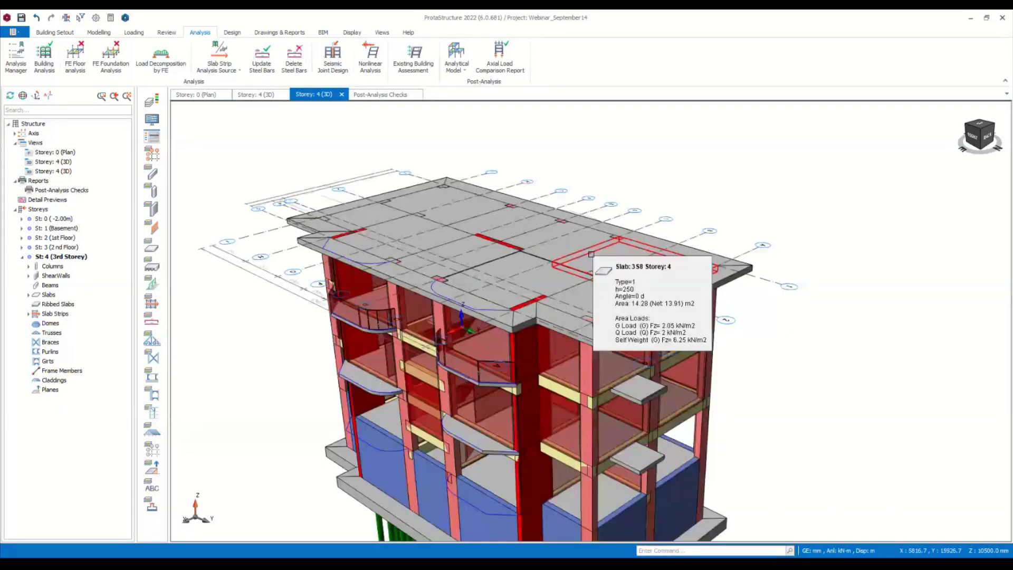
{"action": "middle_click_drag", "start_coordinate": [591, 254], "coordinate": [570, 319]}
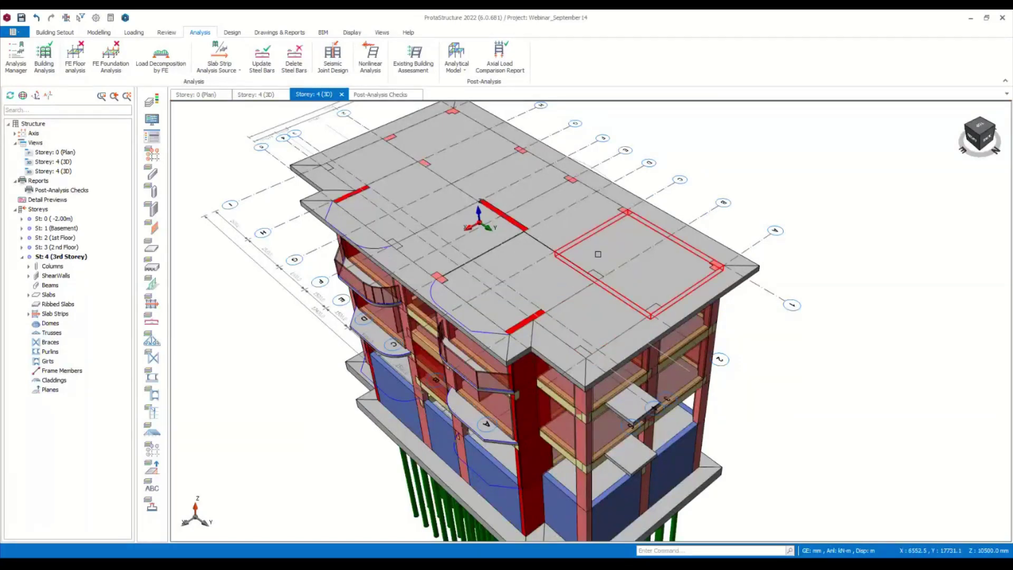
{"action": "mouse_move", "coordinate": [590, 257]}
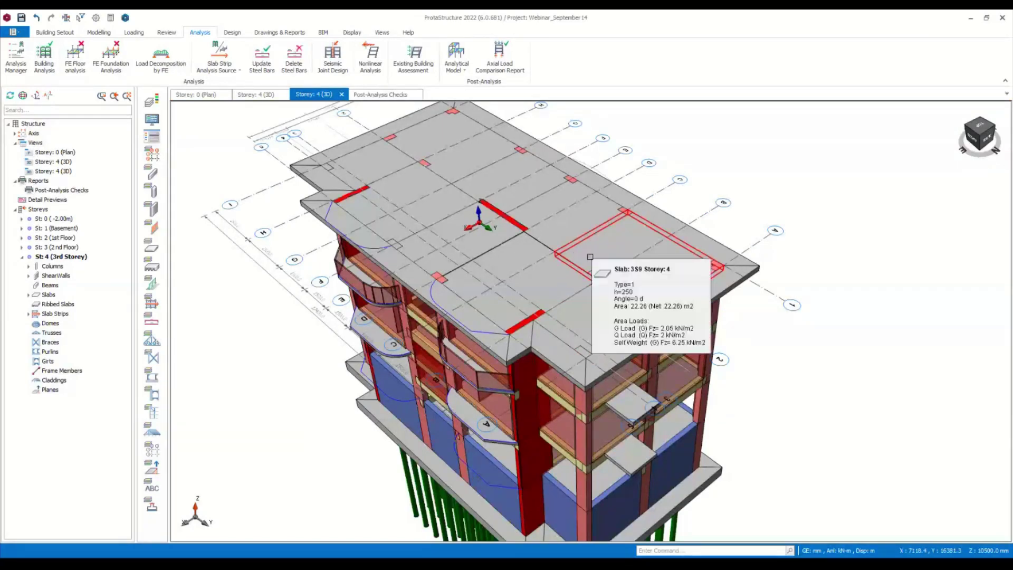
{"action": "middle_click_drag", "start_coordinate": [590, 257], "coordinate": [482, 206]}
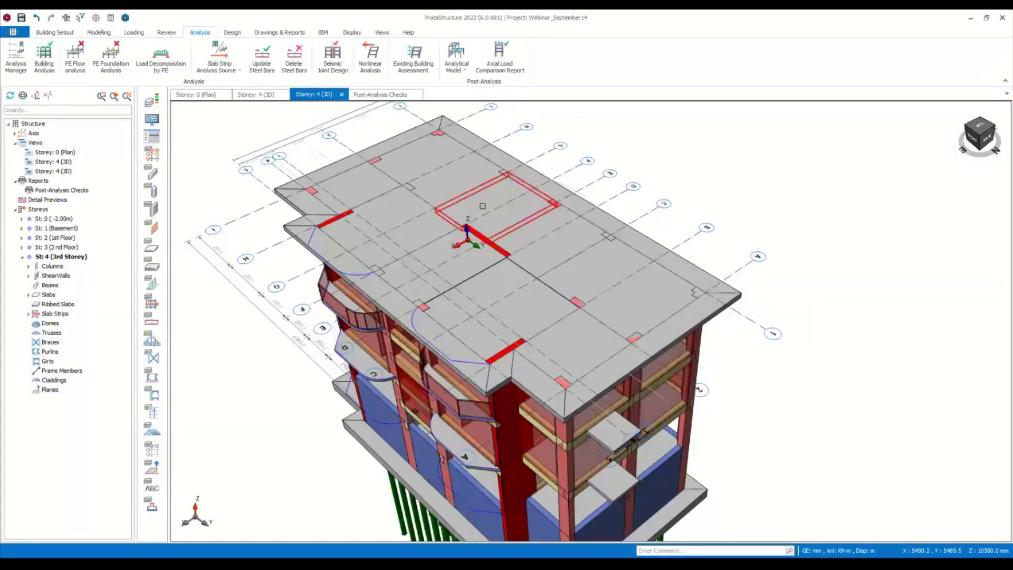
{"action": "mouse_move", "coordinate": [635, 395]}
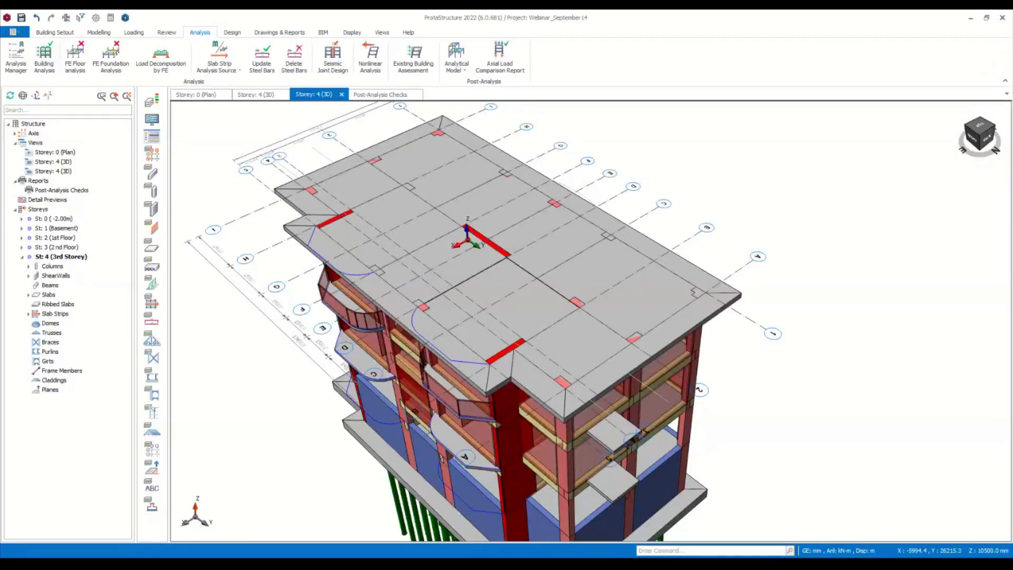
{"action": "mouse_move", "coordinate": [715, 283]}
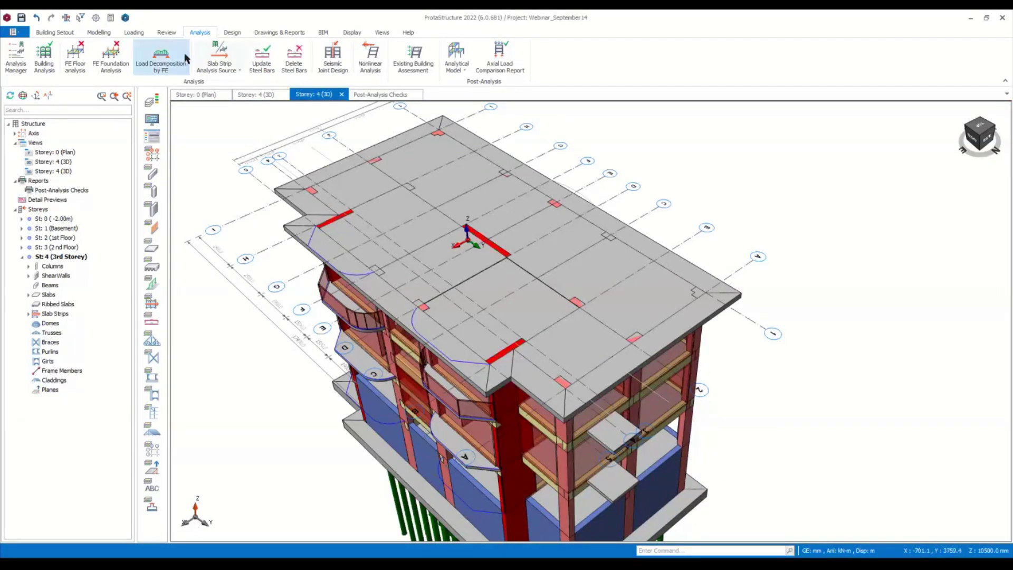
{"action": "scroll", "coordinate": [174, 54], "scroll_direction": "up", "scroll_amount": 2}
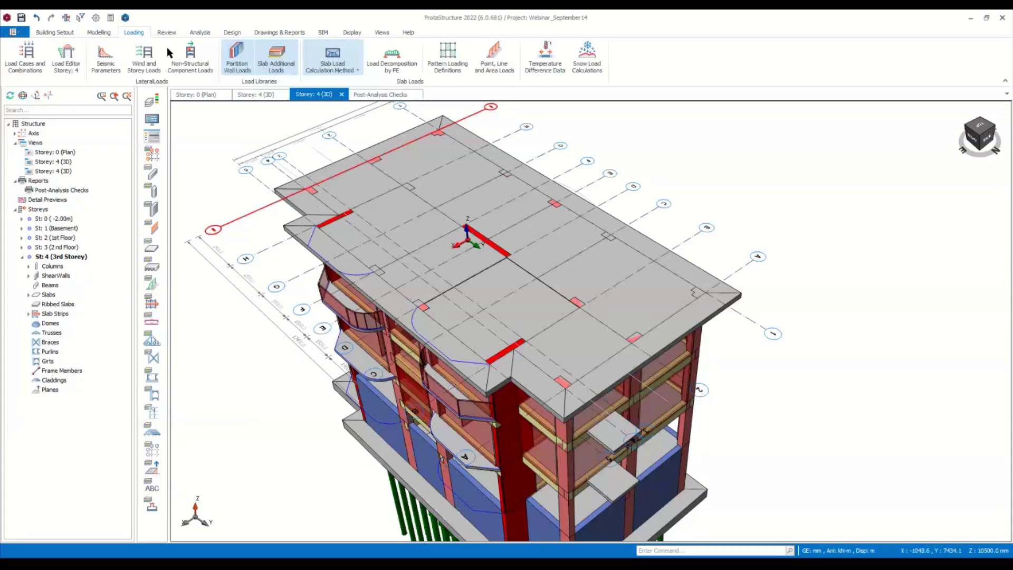
{"action": "scroll", "coordinate": [167, 46], "scroll_direction": "up", "scroll_amount": 1}
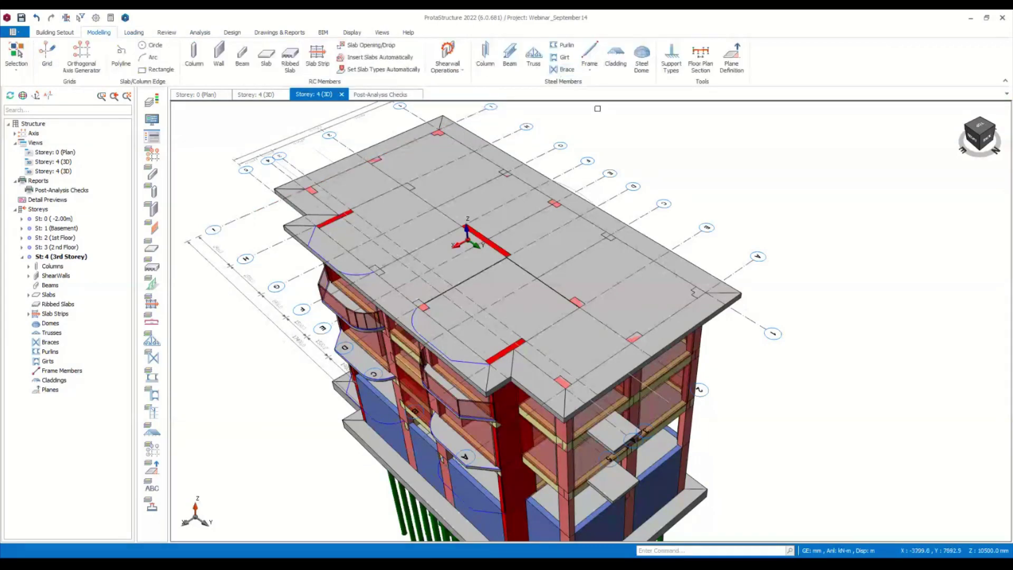
{"action": "mouse_move", "coordinate": [466, 246]}
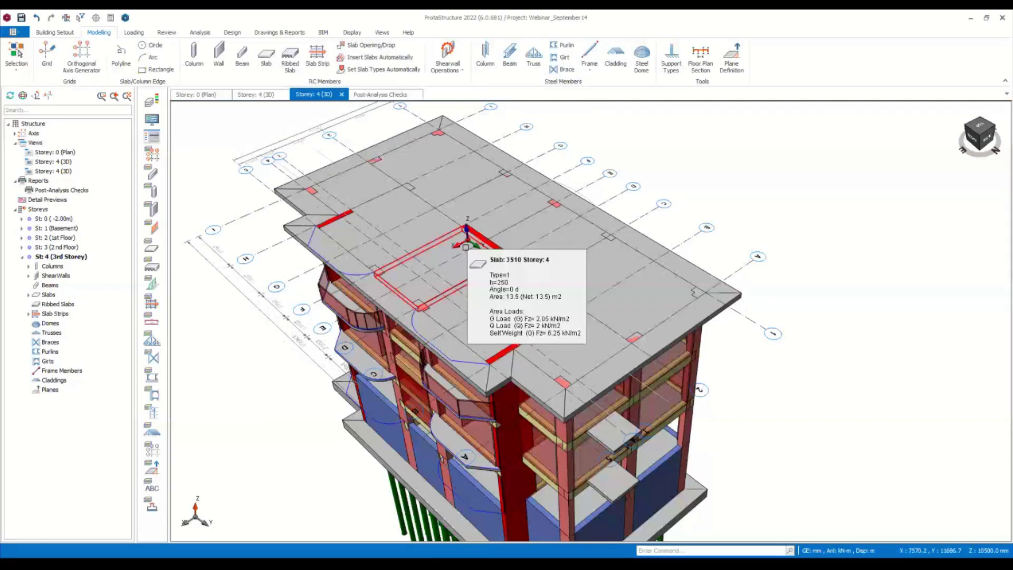